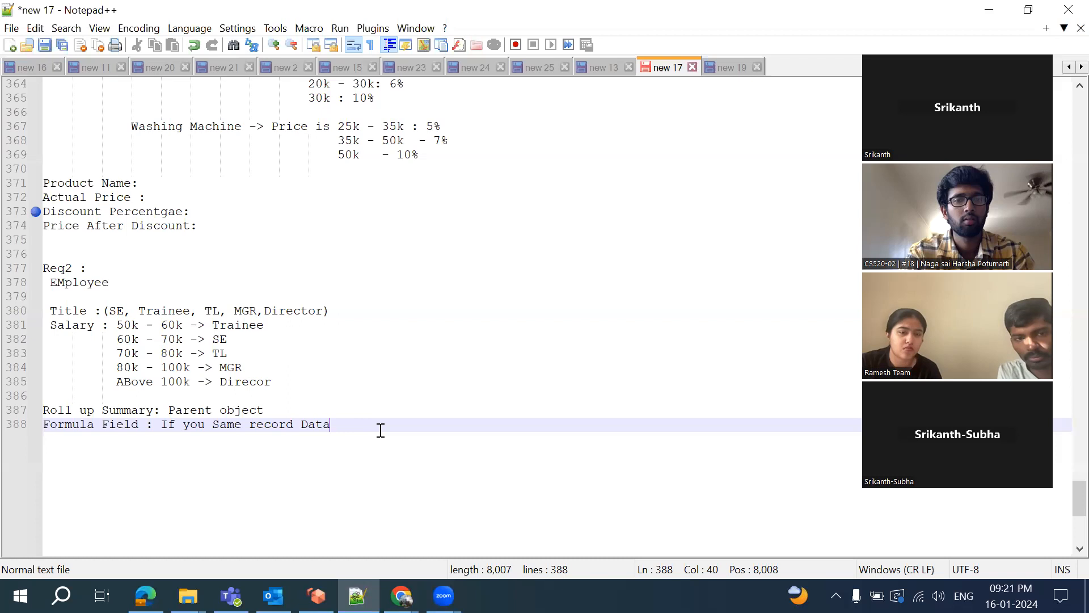
Add a 'Cross Object Formula' line to the notes below the Formula Field line
{"action": "key", "text": "Return"}
{"action": "type", "text": "Cross "}
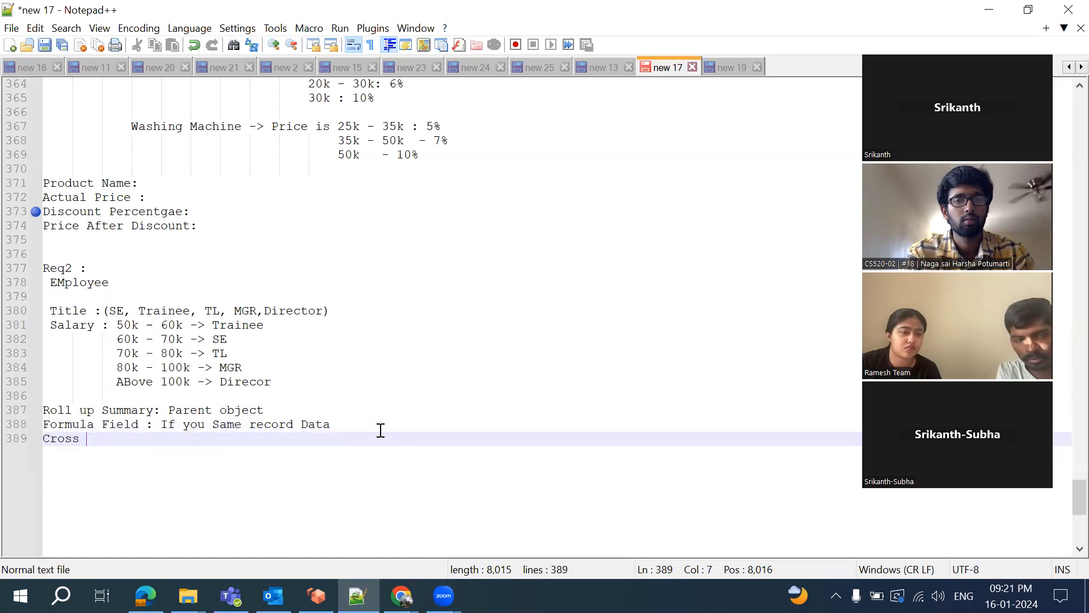
{"action": "type", "text": "Object "}
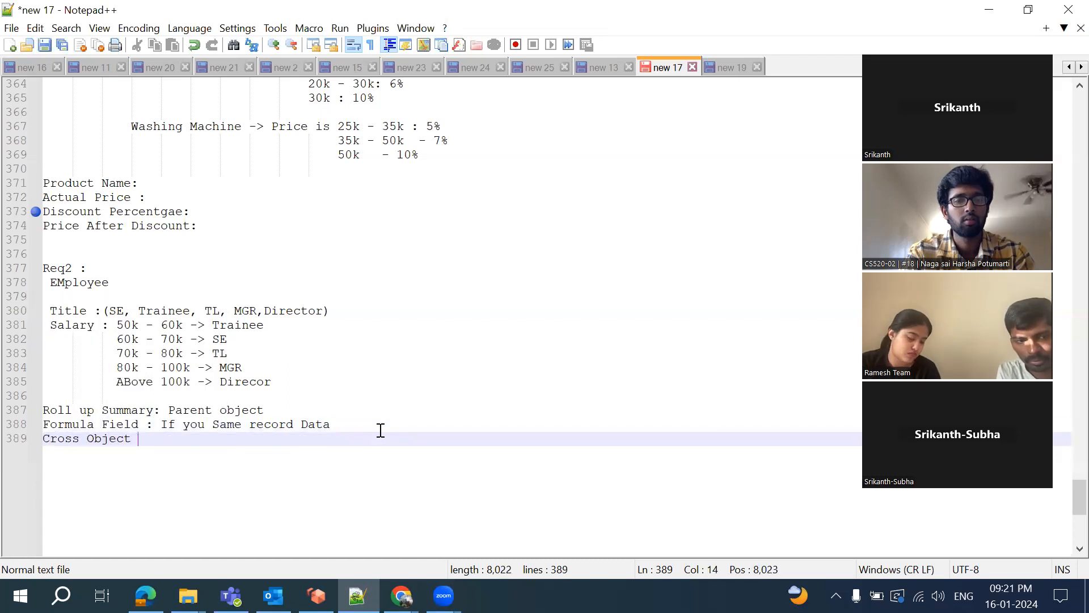
{"action": "type", "text": "Formula :"}
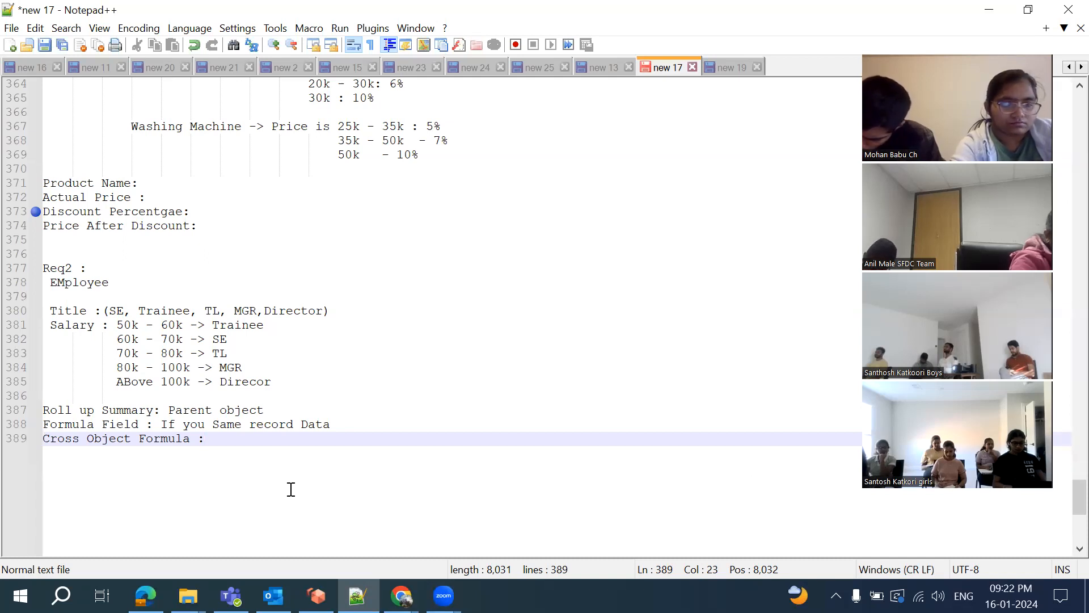
Switch to the Student33 Salesforce window and start a new custom field from Fields & Relationships
{"action": "left_click", "coordinate": [402, 596]}
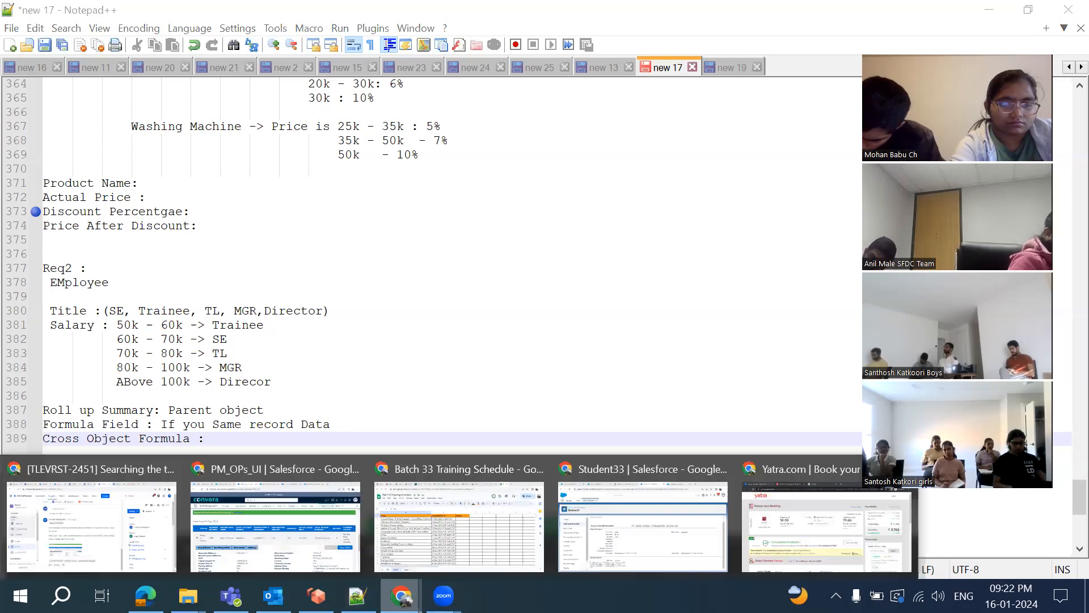
{"action": "left_click", "coordinate": [684, 533]}
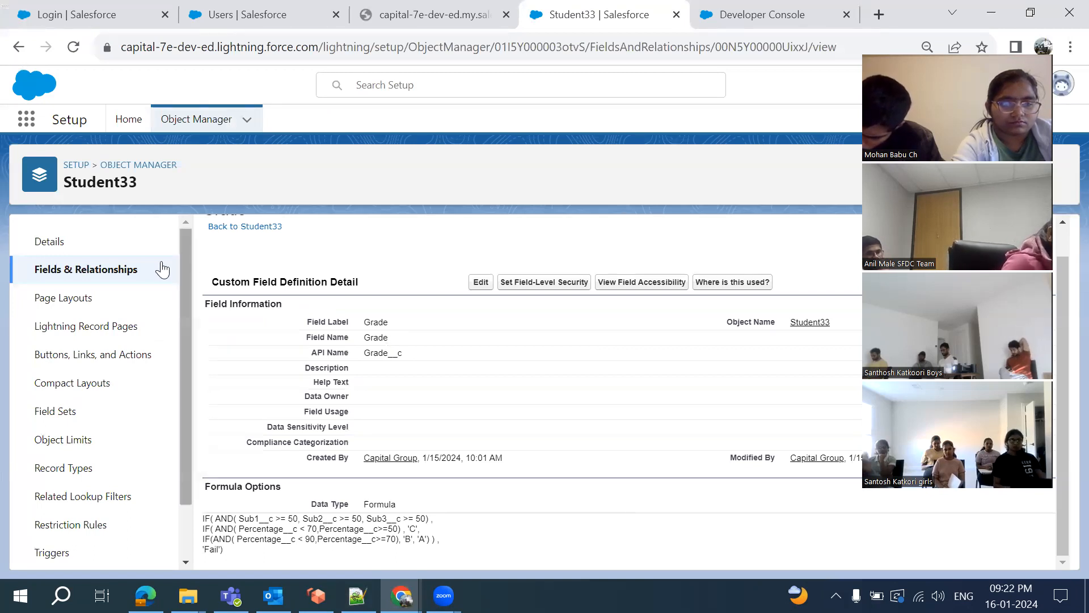
{"action": "left_click", "coordinate": [52, 277]}
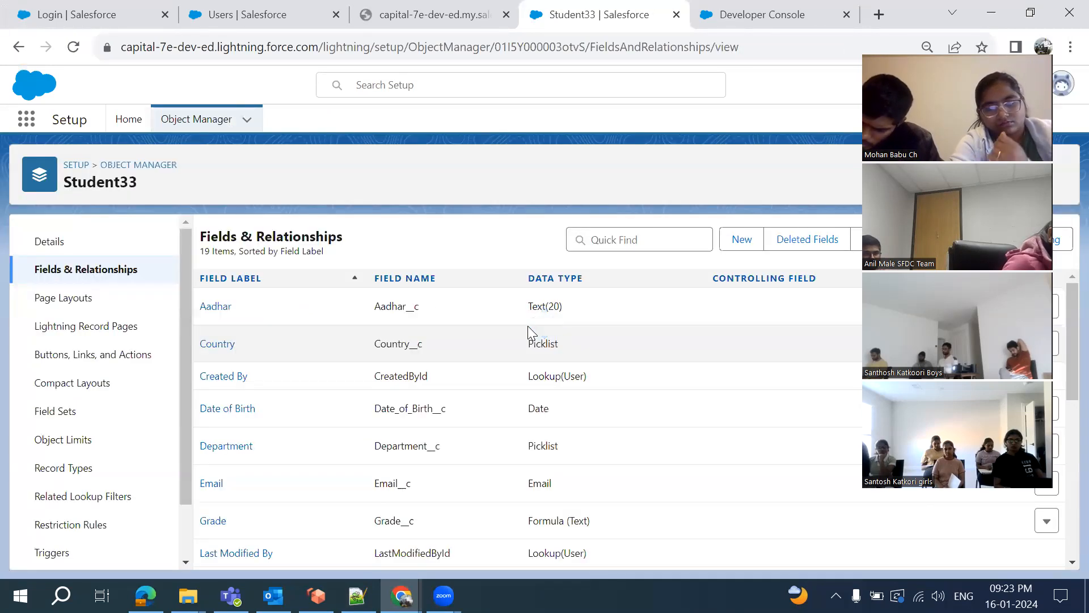
{"action": "left_click", "coordinate": [737, 241]}
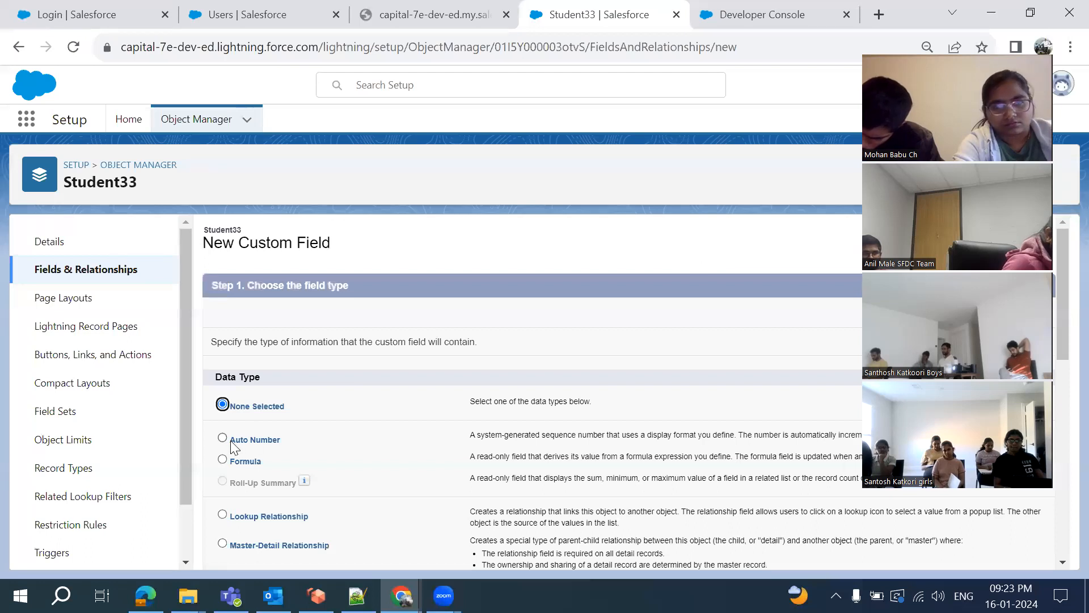
Define a Formula field labelled School Phone with a Text return type
{"action": "left_click", "coordinate": [222, 459]}
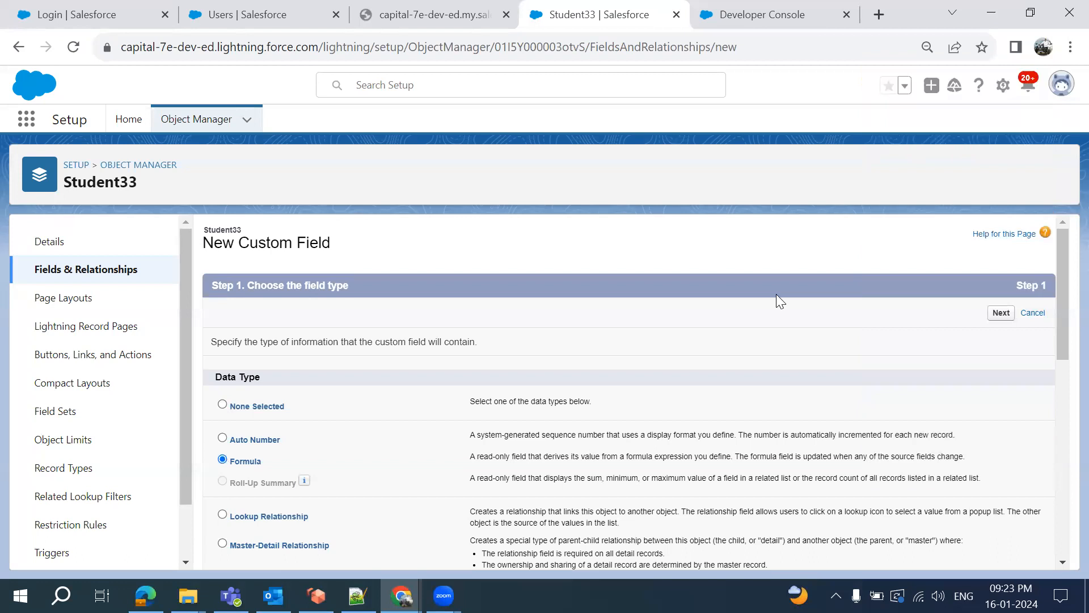
{"action": "left_click", "coordinate": [1001, 313]}
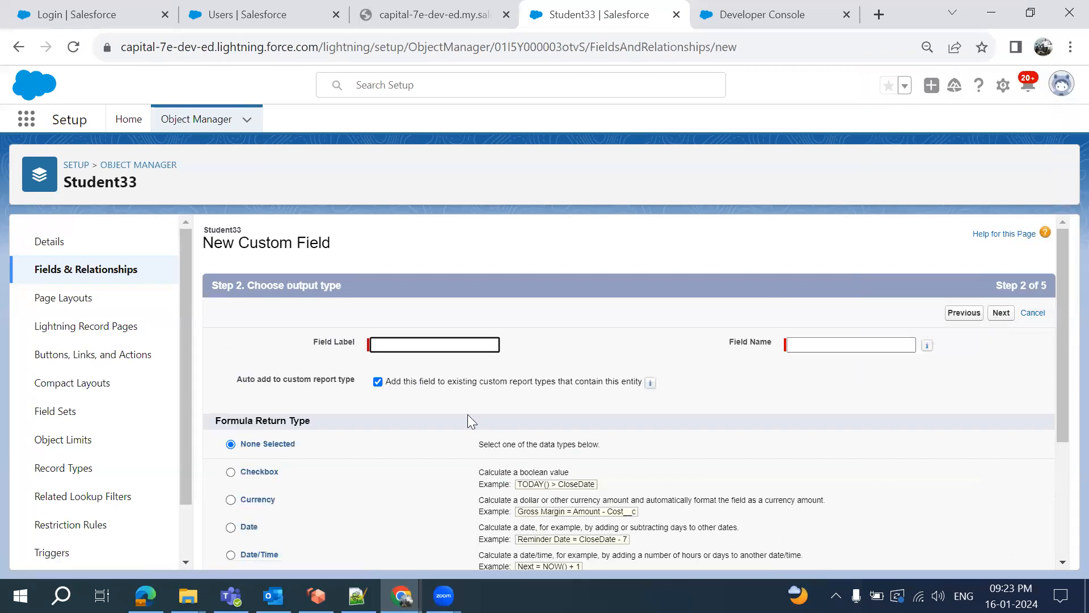
{"action": "left_click", "coordinate": [435, 347]}
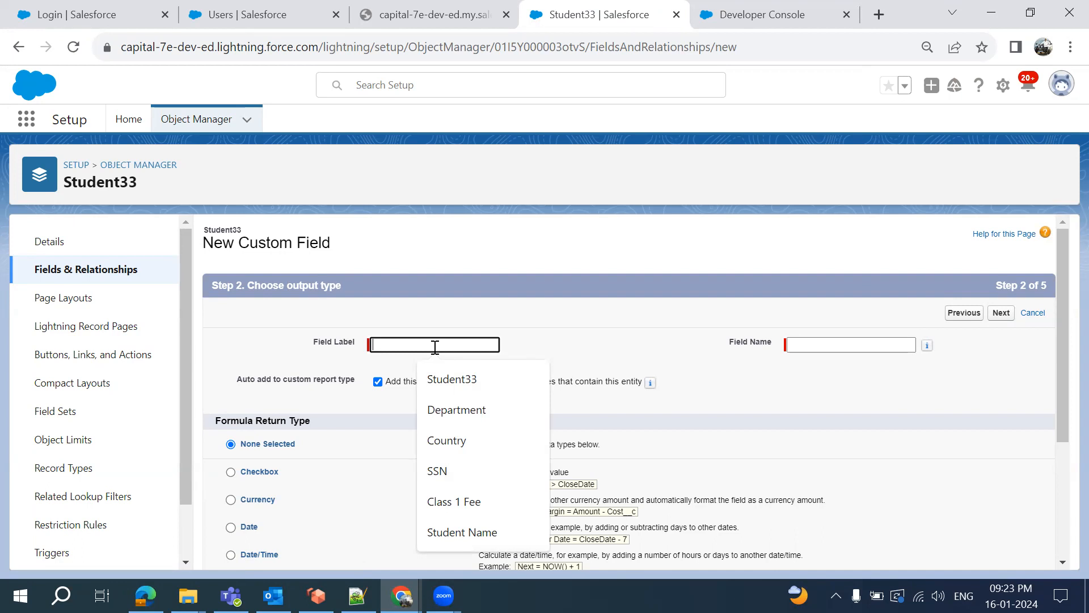
{"action": "type", "text": "School Phone"}
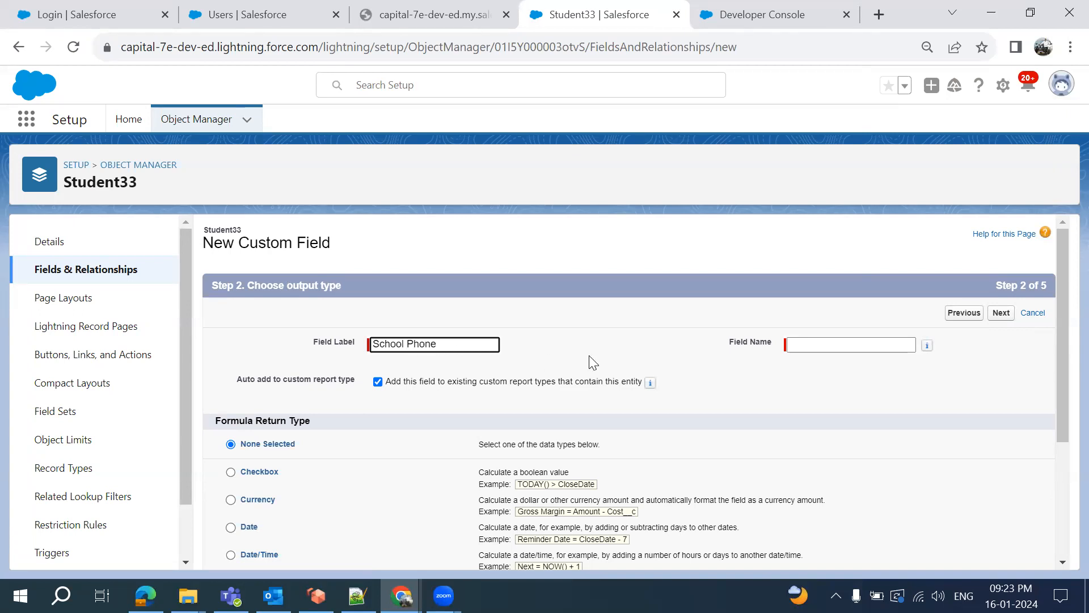
{"action": "left_click", "coordinate": [652, 367]}
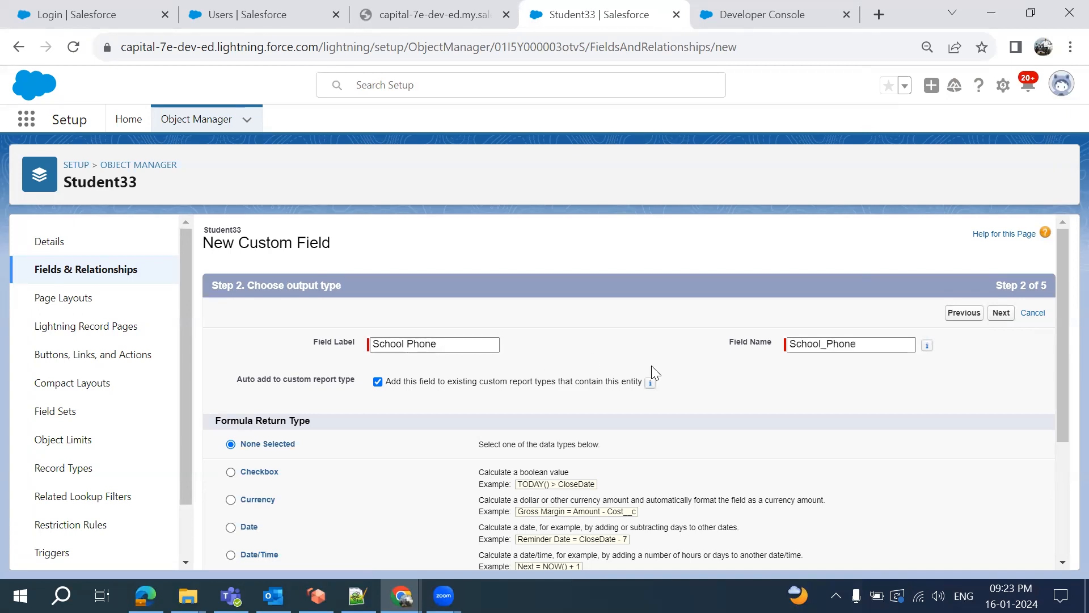
{"action": "scroll", "coordinate": [719, 404], "scroll_direction": "down", "scroll_amount": 3}
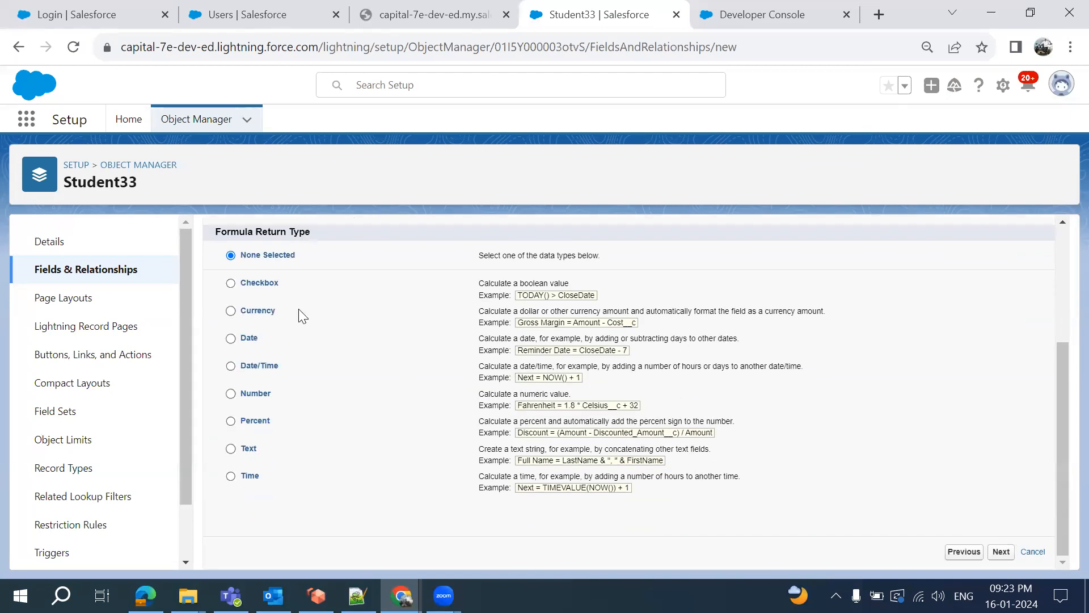
{"action": "scroll", "coordinate": [391, 358], "scroll_direction": "up", "scroll_amount": 1}
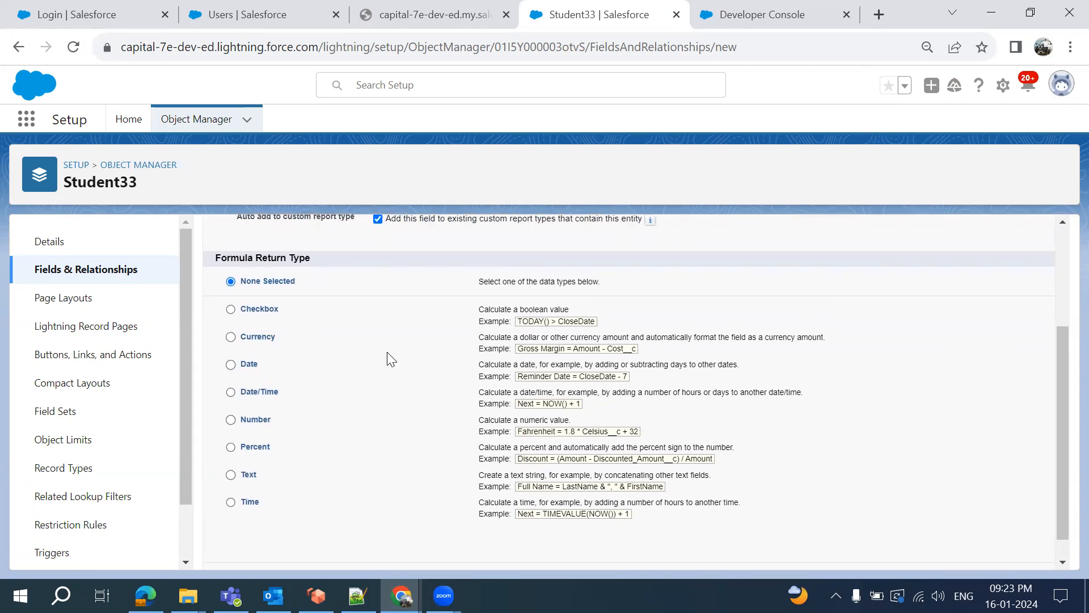
{"action": "scroll", "coordinate": [390, 359], "scroll_direction": "down", "scroll_amount": 1}
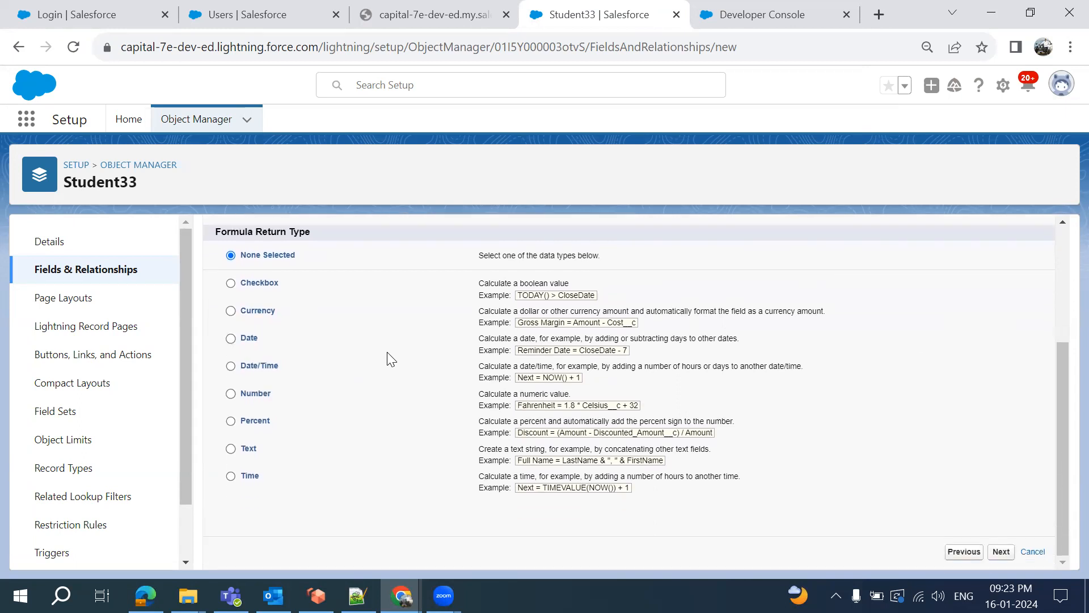
{"action": "left_click", "coordinate": [230, 448]}
{"action": "scroll", "coordinate": [863, 367], "scroll_direction": "up", "scroll_amount": 3}
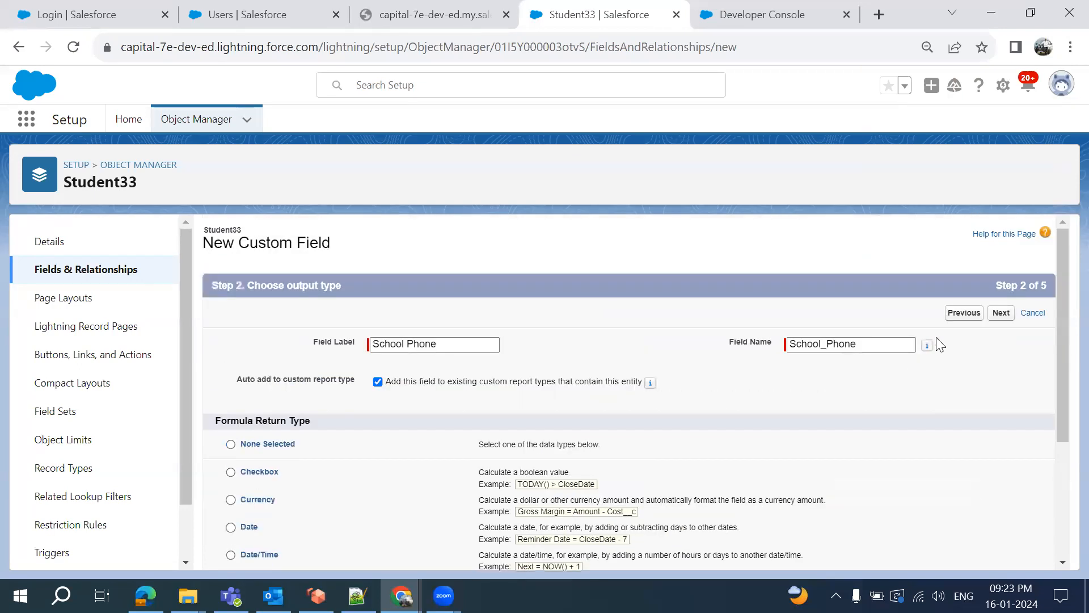
{"action": "left_click", "coordinate": [1002, 317]}
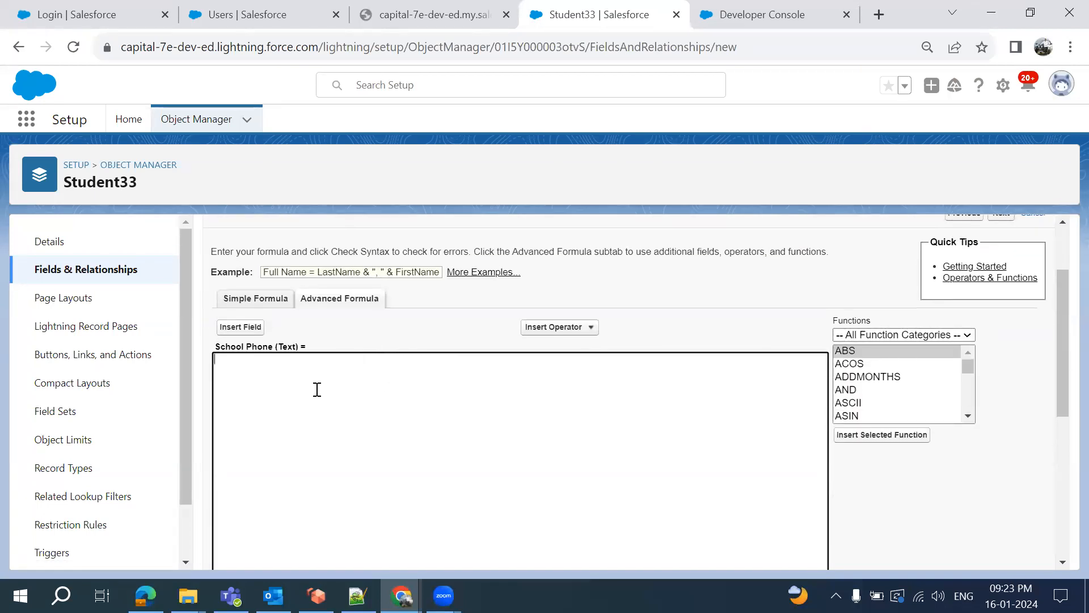
Insert the related School's Phone field, School__r.Phone__c, into the formula
{"action": "left_click", "coordinate": [252, 333]}
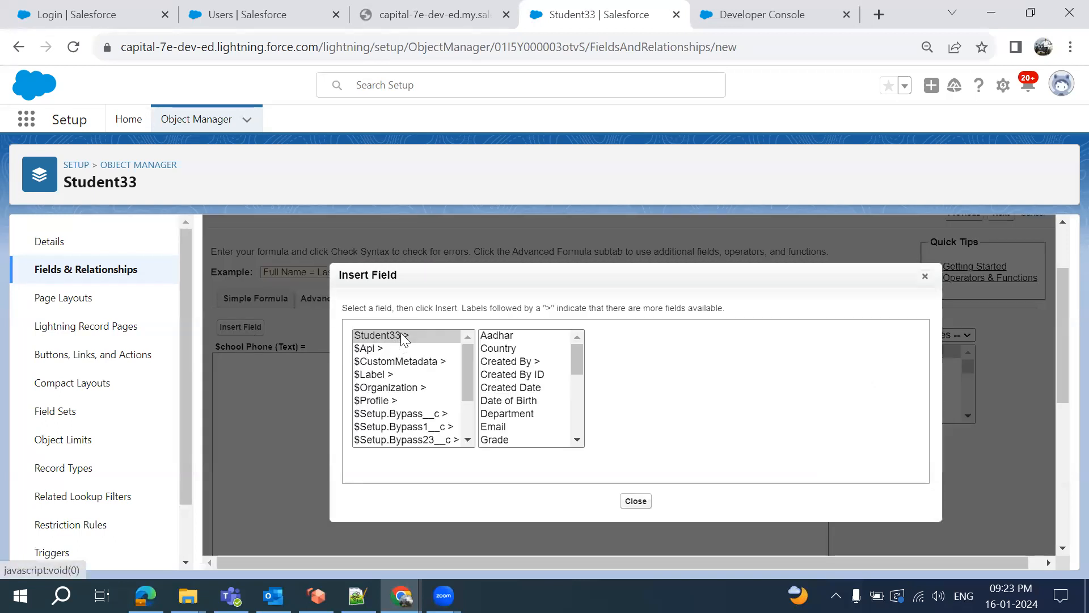
{"action": "scroll", "coordinate": [505, 430], "scroll_direction": "down", "scroll_amount": 1}
{"action": "scroll", "coordinate": [505, 430], "scroll_direction": "down", "scroll_amount": 4}
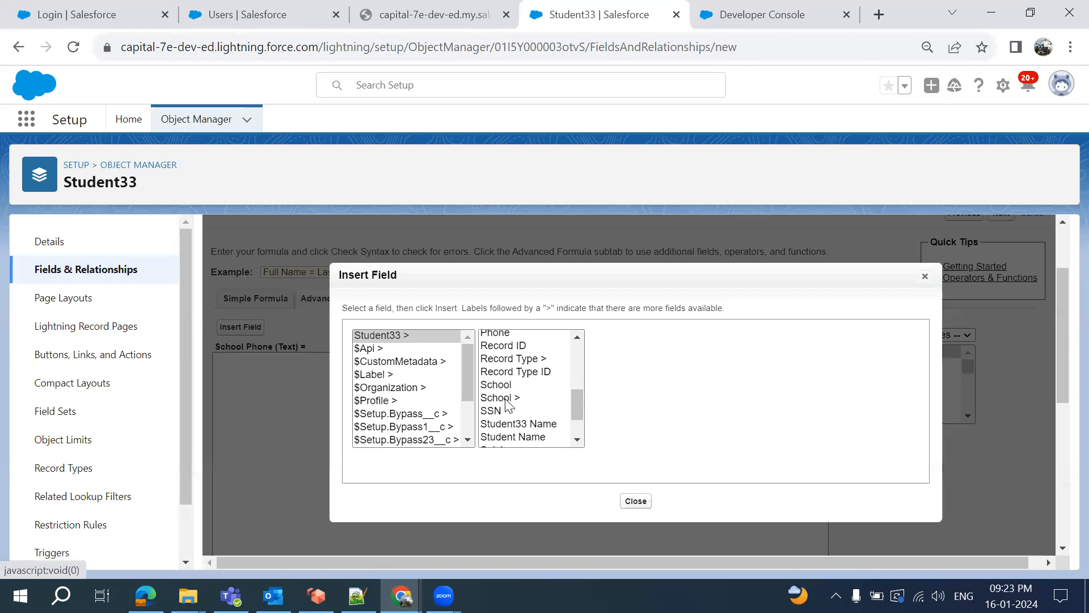
{"action": "left_click", "coordinate": [499, 397]}
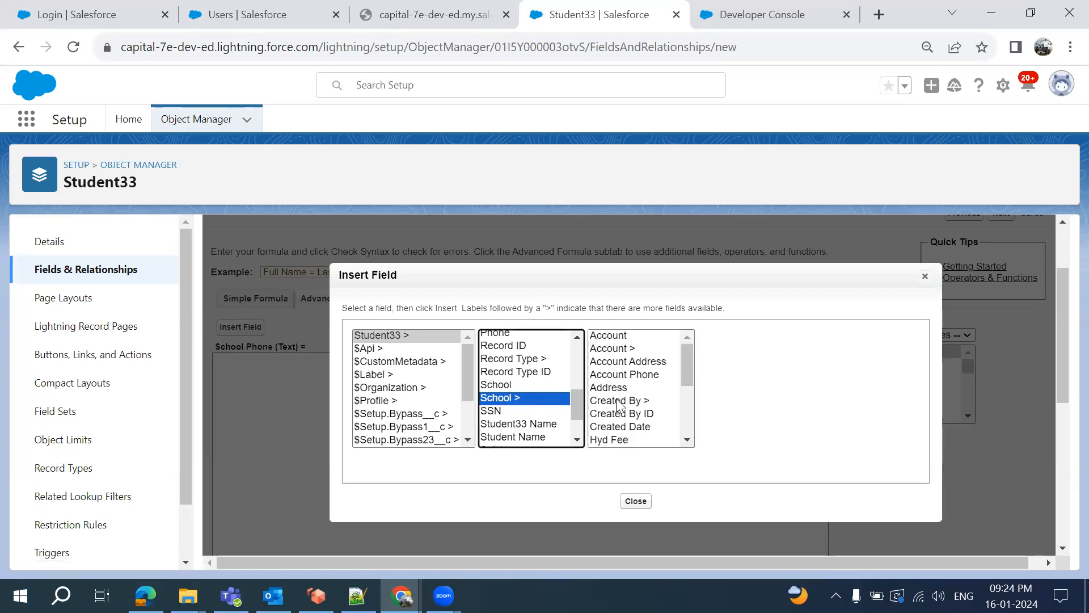
{"action": "left_click", "coordinate": [500, 387]}
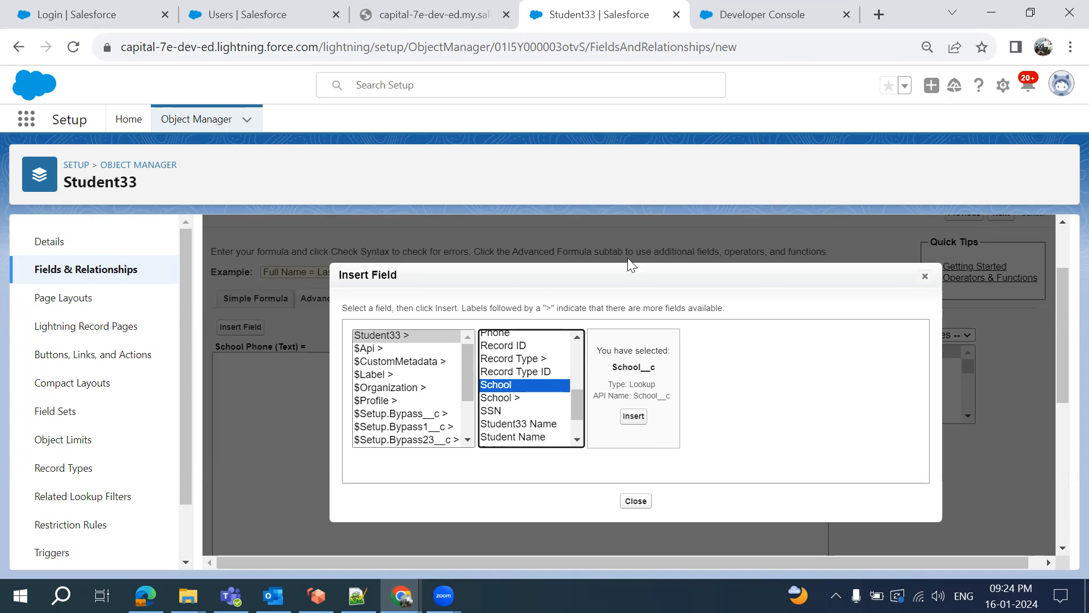
{"action": "left_click", "coordinate": [501, 397]}
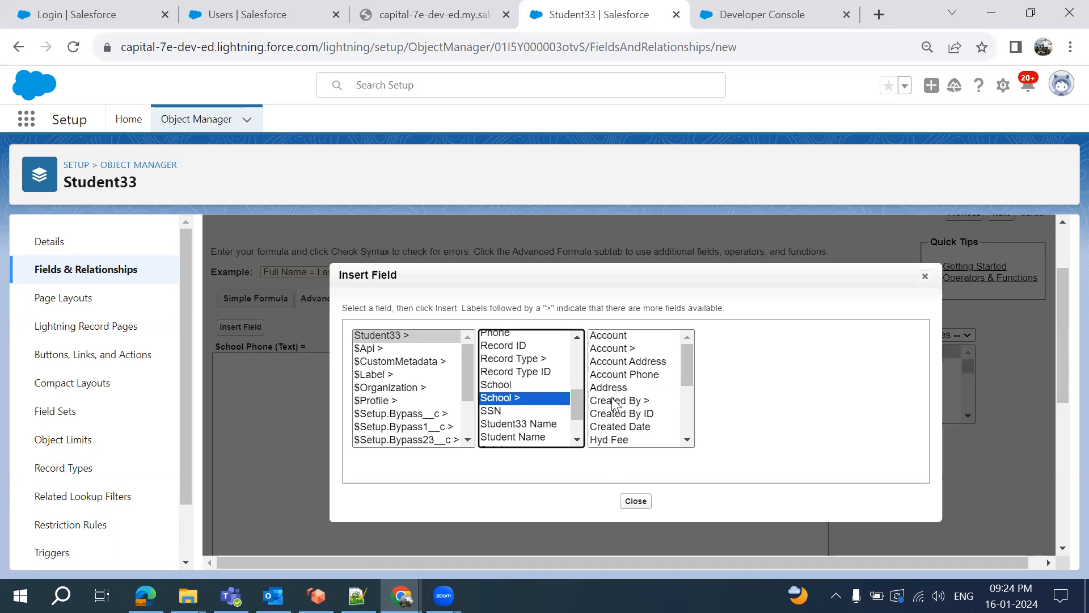
{"action": "scroll", "coordinate": [613, 404], "scroll_direction": "down", "scroll_amount": 4}
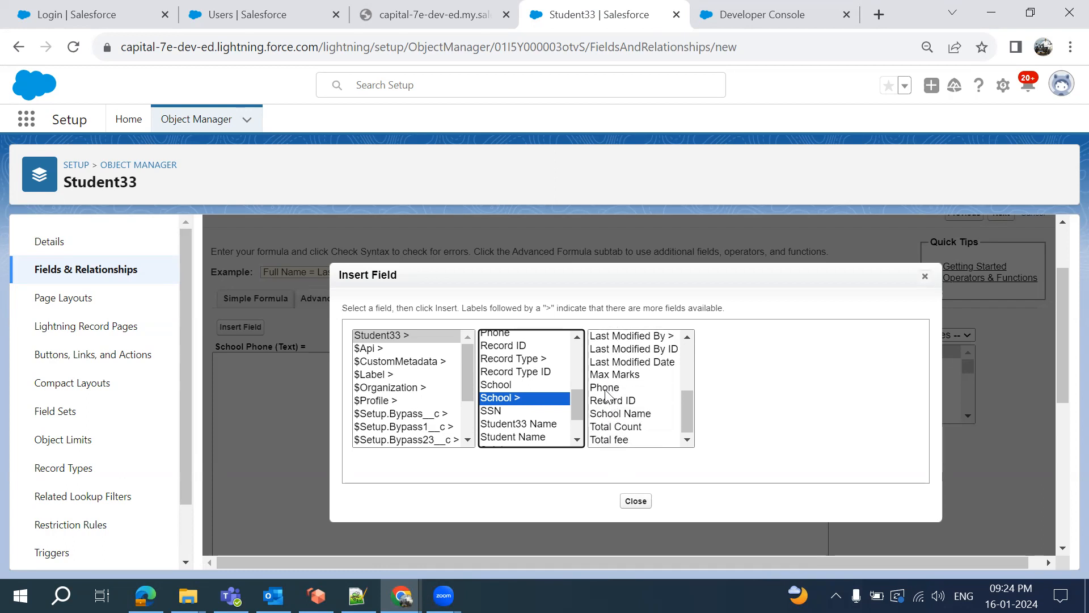
{"action": "left_click", "coordinate": [605, 388]}
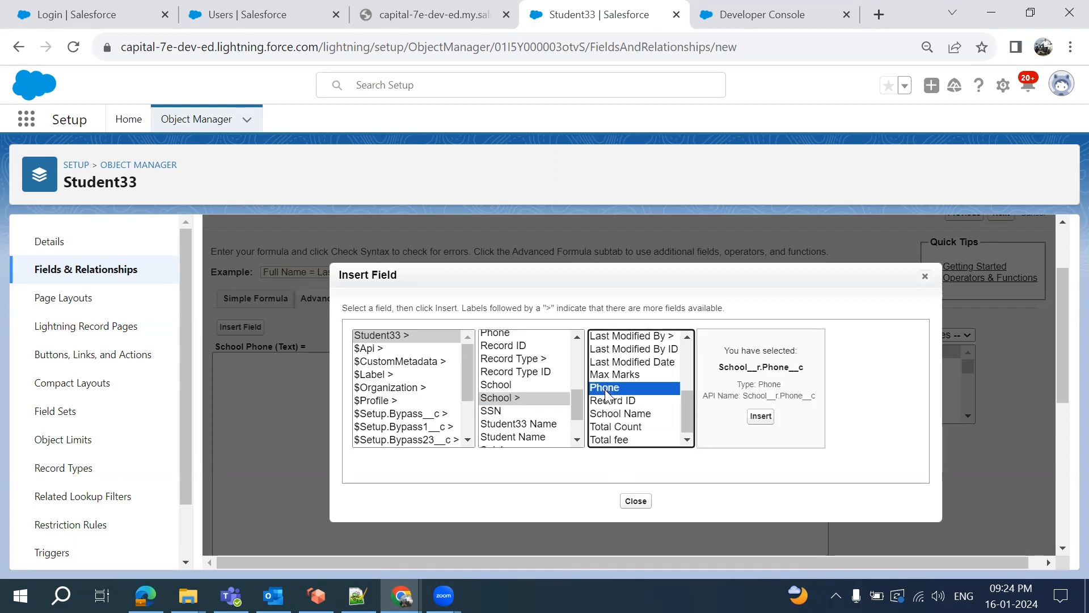
{"action": "left_click", "coordinate": [760, 417]}
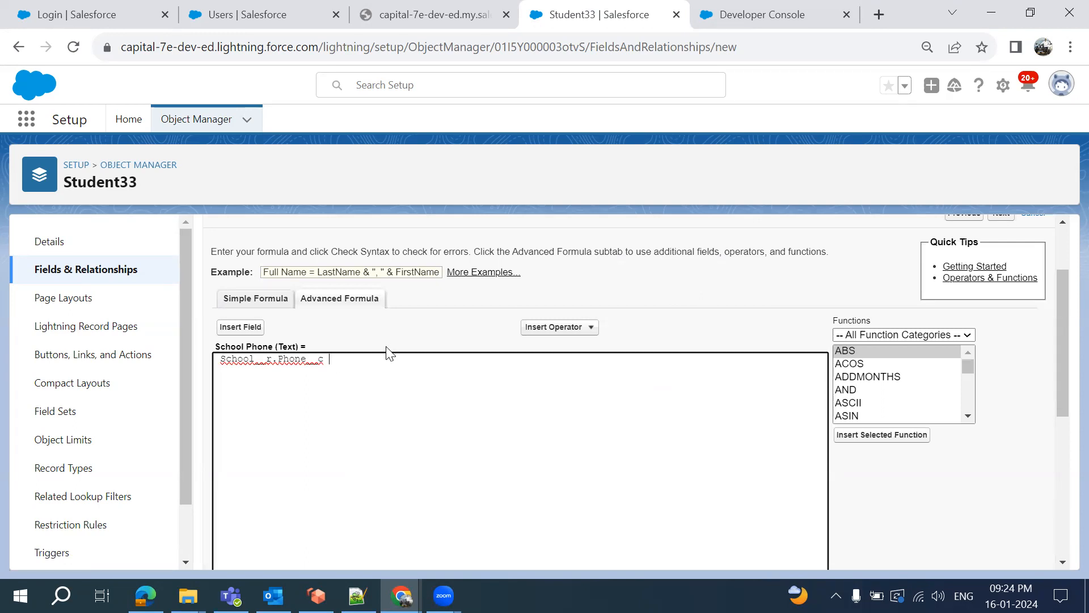
Review the School__r.Phone__c formula and scroll down to the Check Syntax button
{"action": "scroll", "coordinate": [389, 352], "scroll_direction": "down", "scroll_amount": 2}
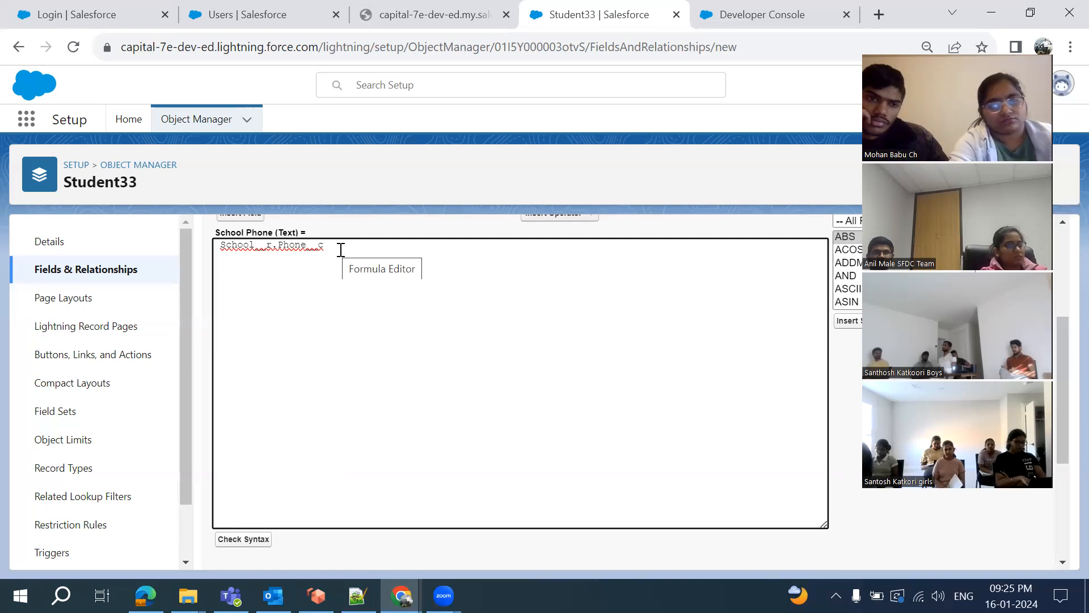
{"action": "scroll", "coordinate": [283, 241], "scroll_direction": "up", "scroll_amount": 1}
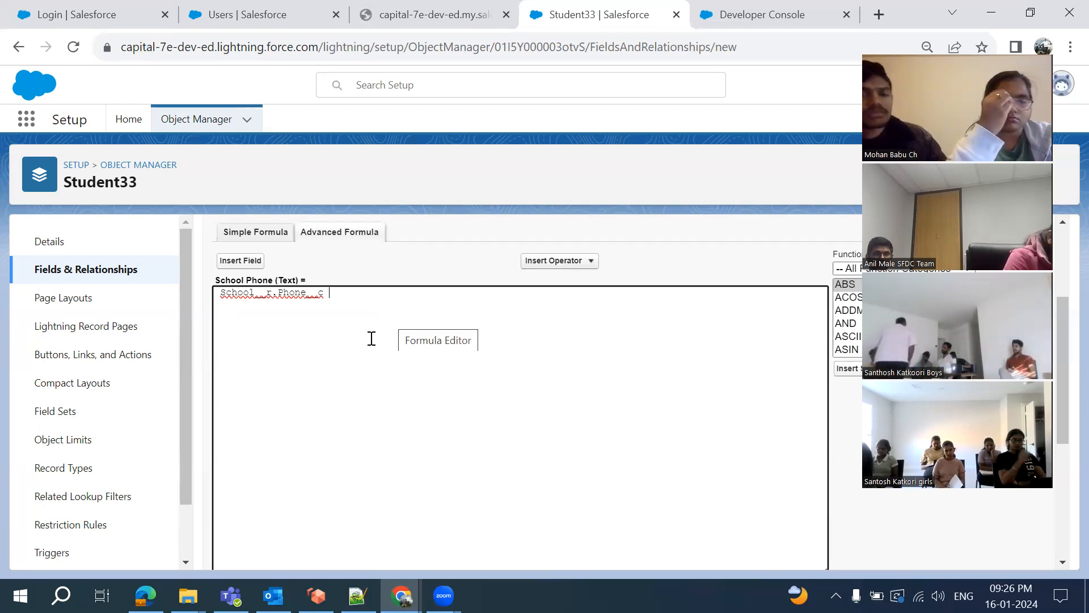
{"action": "scroll", "coordinate": [429, 317], "scroll_direction": "down", "scroll_amount": 1}
{"action": "scroll", "coordinate": [429, 317], "scroll_direction": "down", "scroll_amount": 3}
{"action": "scroll", "coordinate": [330, 309], "scroll_direction": "up", "scroll_amount": 4}
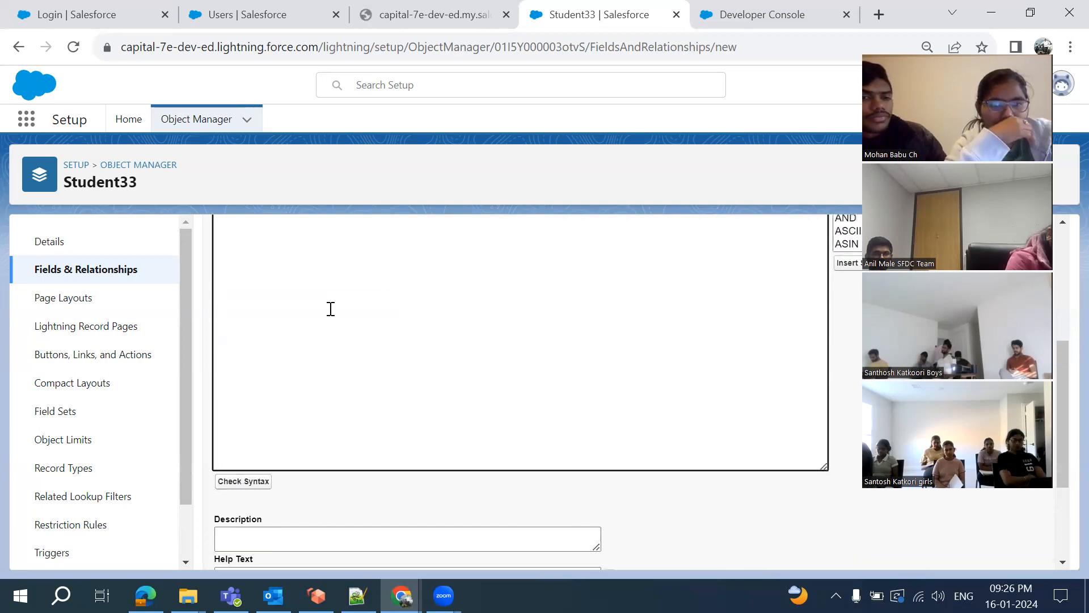
{"action": "scroll", "coordinate": [312, 321], "scroll_direction": "down", "scroll_amount": 3}
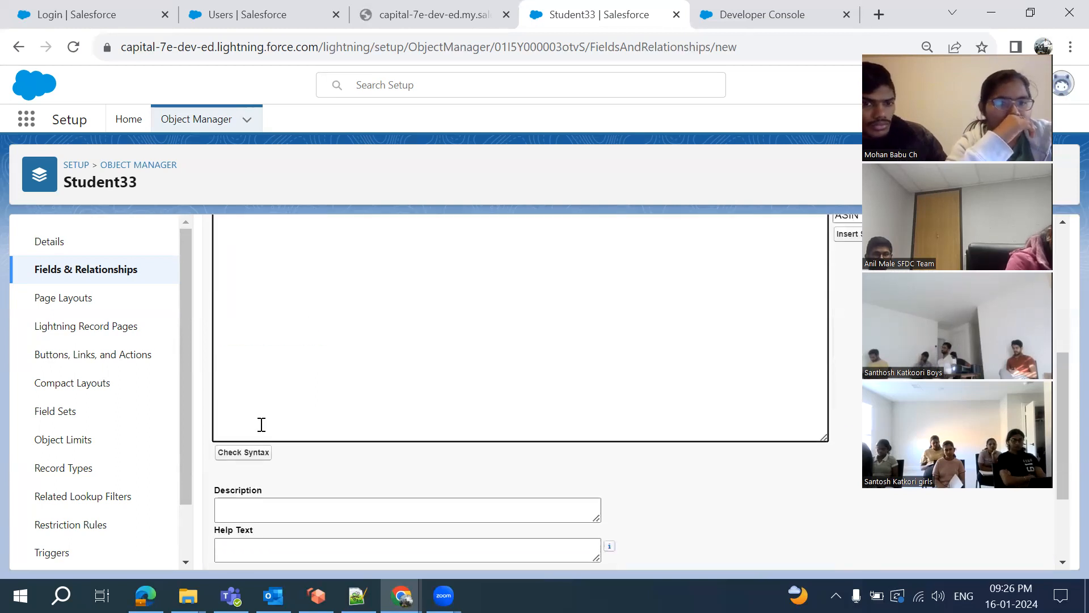
Verify that the School__r.Phone__c formula passes the syntax check
{"action": "left_click", "coordinate": [244, 452]}
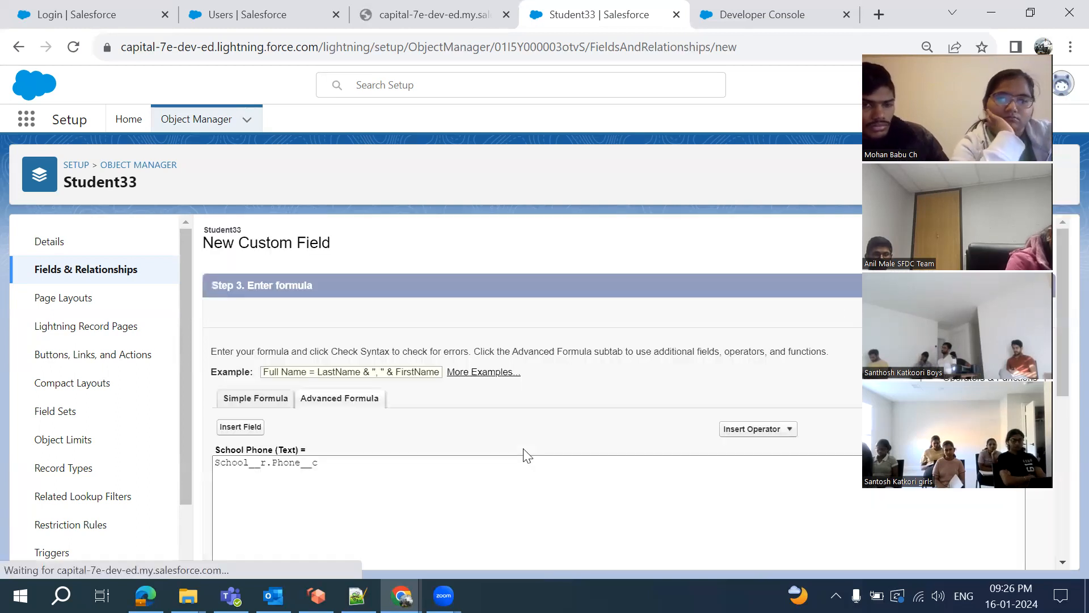
{"action": "scroll", "coordinate": [444, 433], "scroll_direction": "down", "scroll_amount": 2}
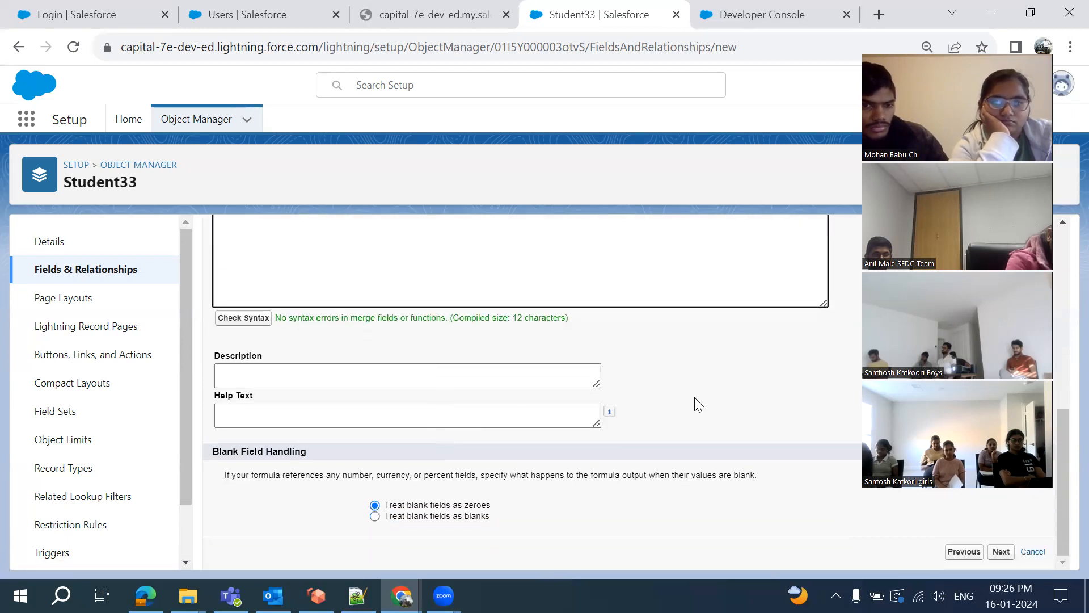
{"action": "scroll", "coordinate": [708, 396], "scroll_direction": "up", "scroll_amount": 2}
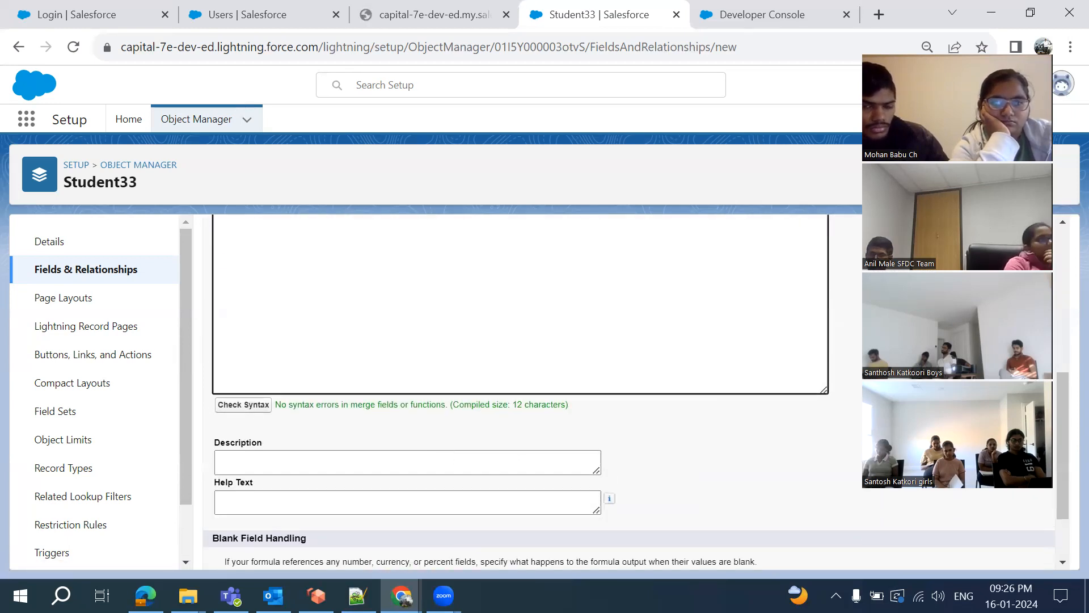
{"action": "scroll", "coordinate": [912, 345], "scroll_direction": "up", "scroll_amount": 5}
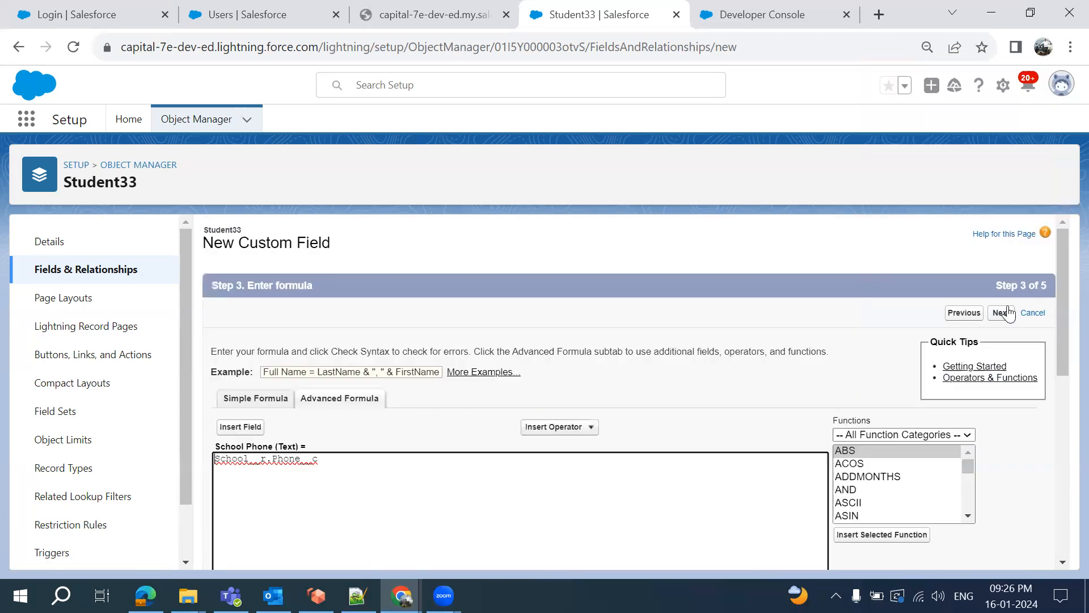
Make School Phone visible to every profile and save it on all four page layouts
{"action": "left_click", "coordinate": [1008, 315]}
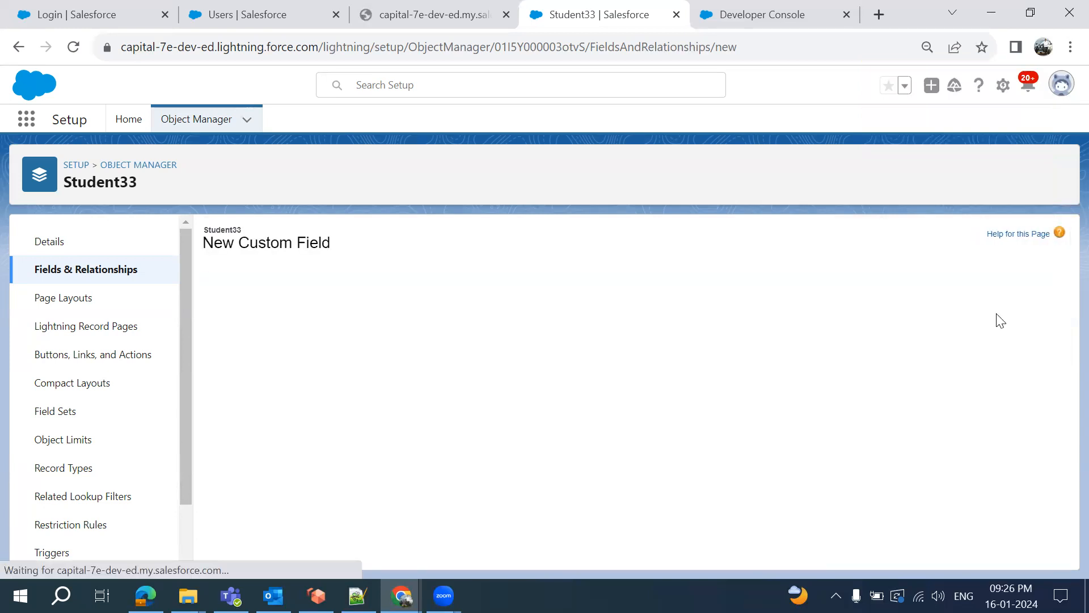
{"action": "left_click", "coordinate": [808, 444]}
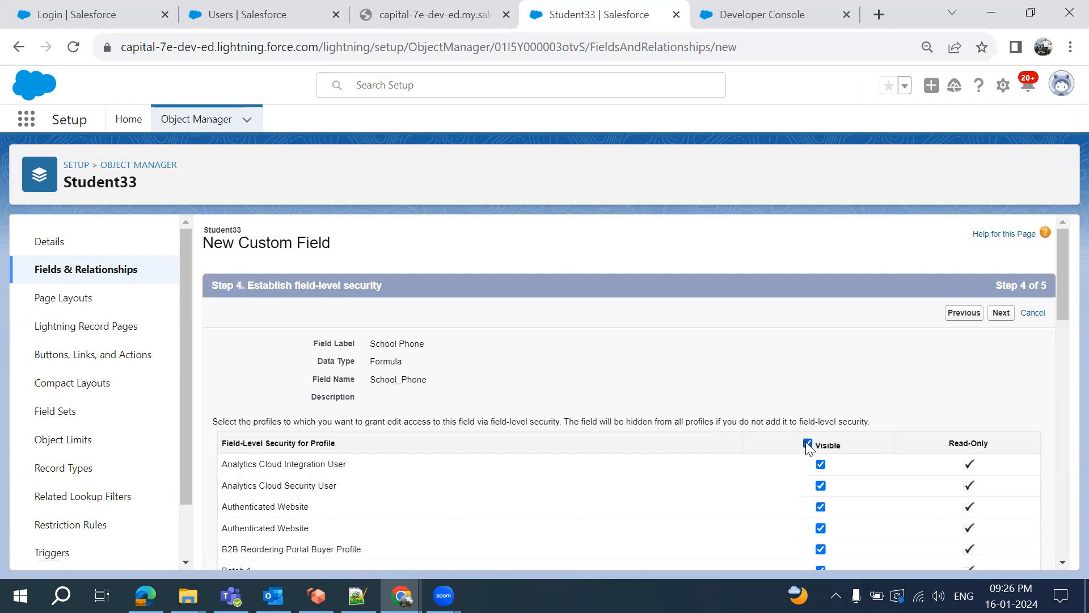
{"action": "left_click", "coordinate": [1001, 315]}
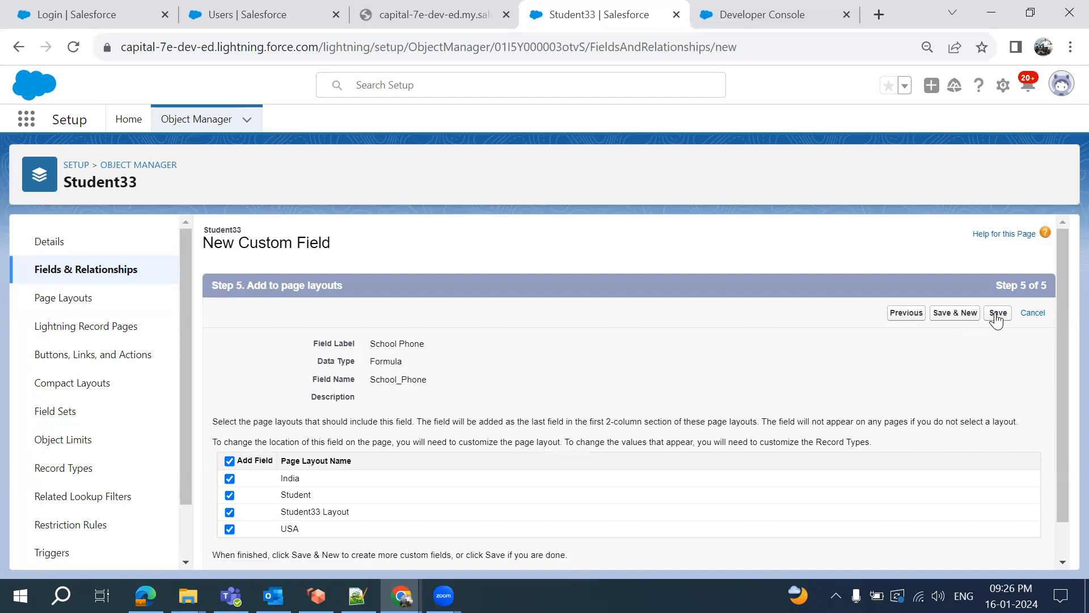
{"action": "left_click", "coordinate": [997, 315]}
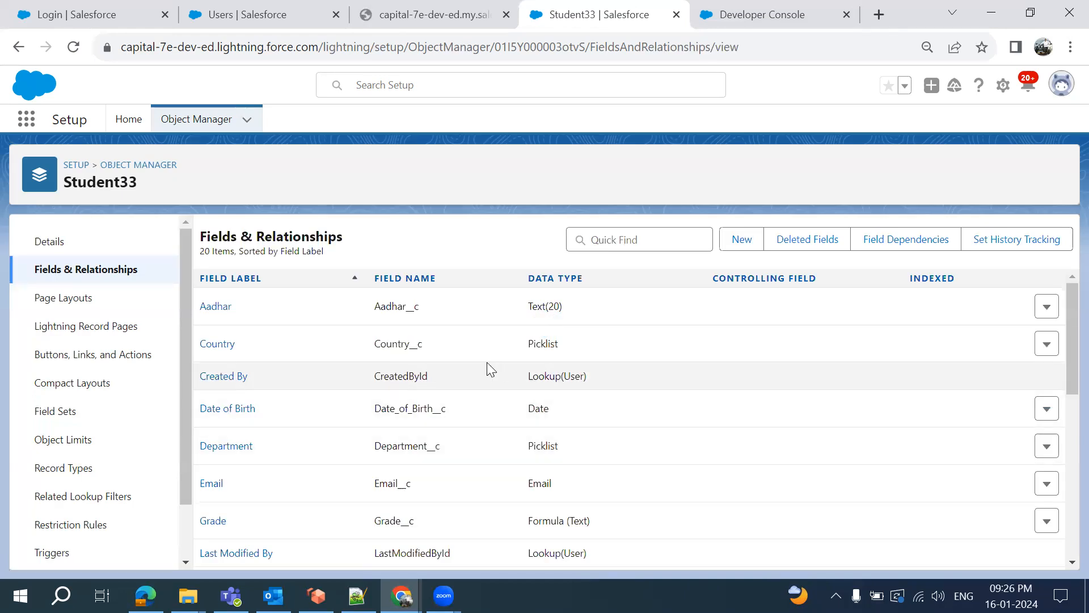
Open the CIG-000002 record and confirm School Phone shows 12345
{"action": "left_click", "coordinate": [409, 16]}
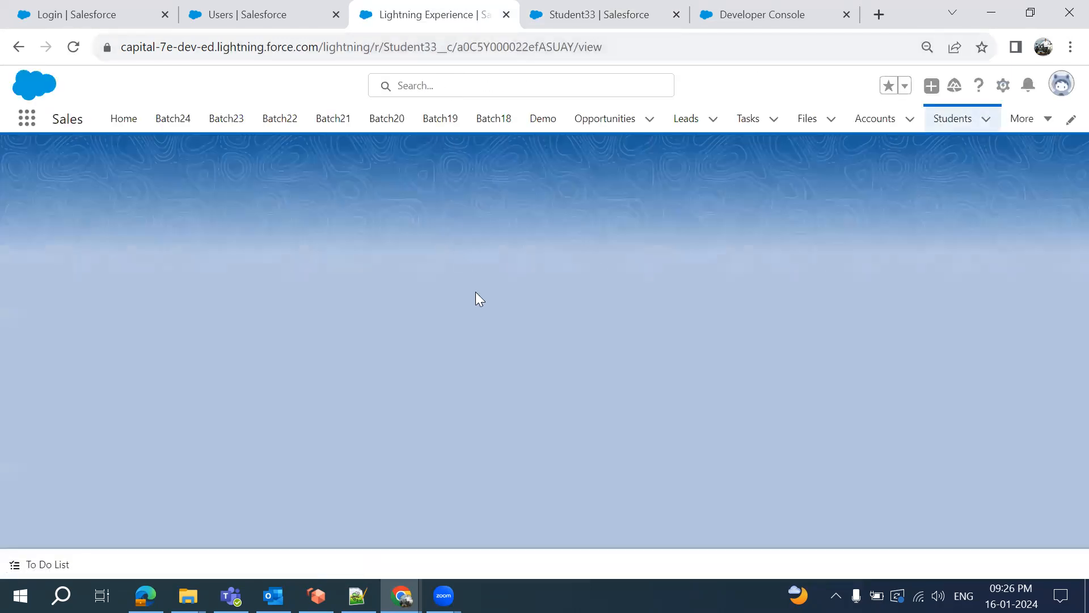
{"action": "scroll", "coordinate": [295, 316], "scroll_direction": "down", "scroll_amount": 3}
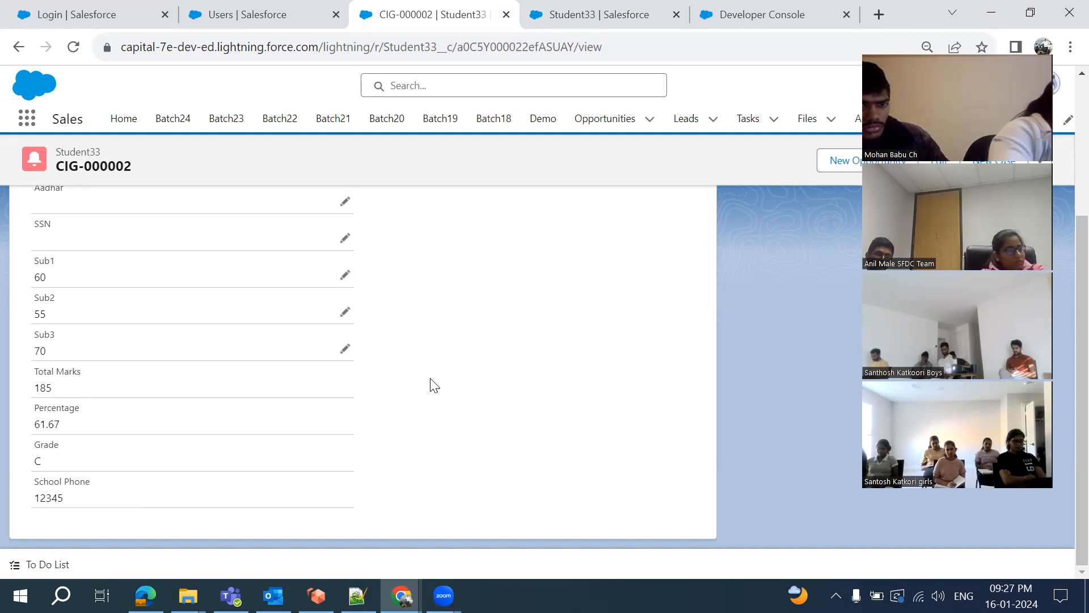
Return to the Student33 Fields & Relationships list and start another new custom field
{"action": "left_click", "coordinate": [573, 22]}
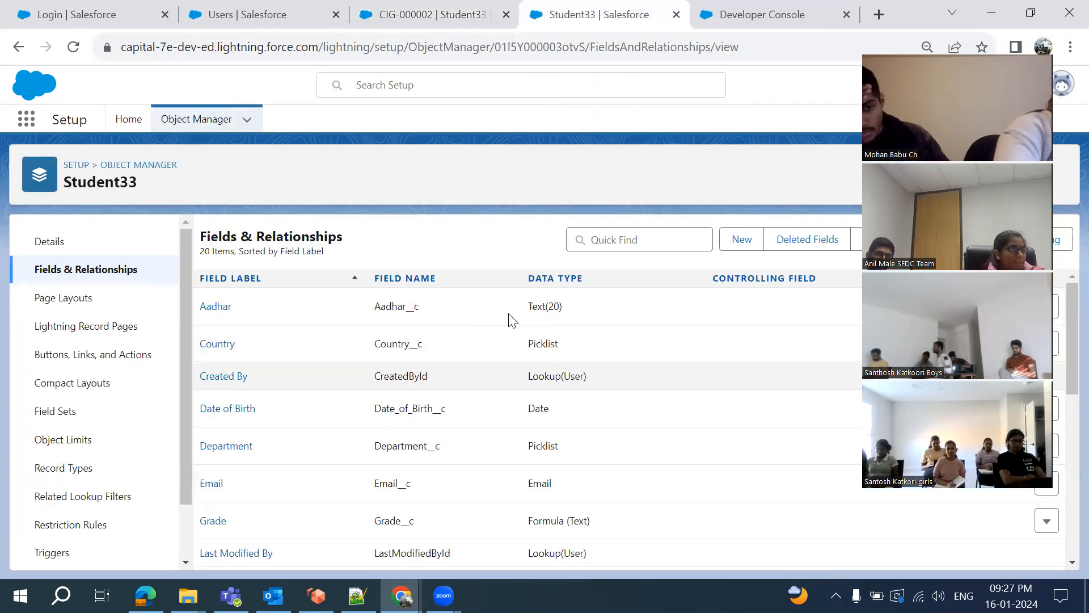
{"action": "scroll", "coordinate": [485, 344], "scroll_direction": "down", "scroll_amount": 1}
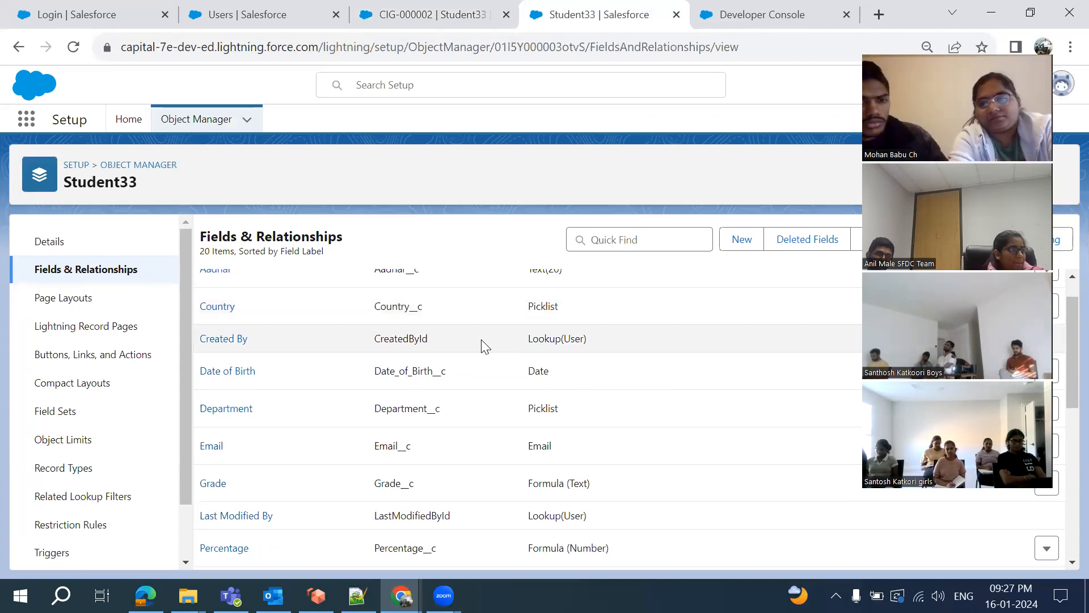
{"action": "scroll", "coordinate": [576, 347], "scroll_direction": "down", "scroll_amount": 4}
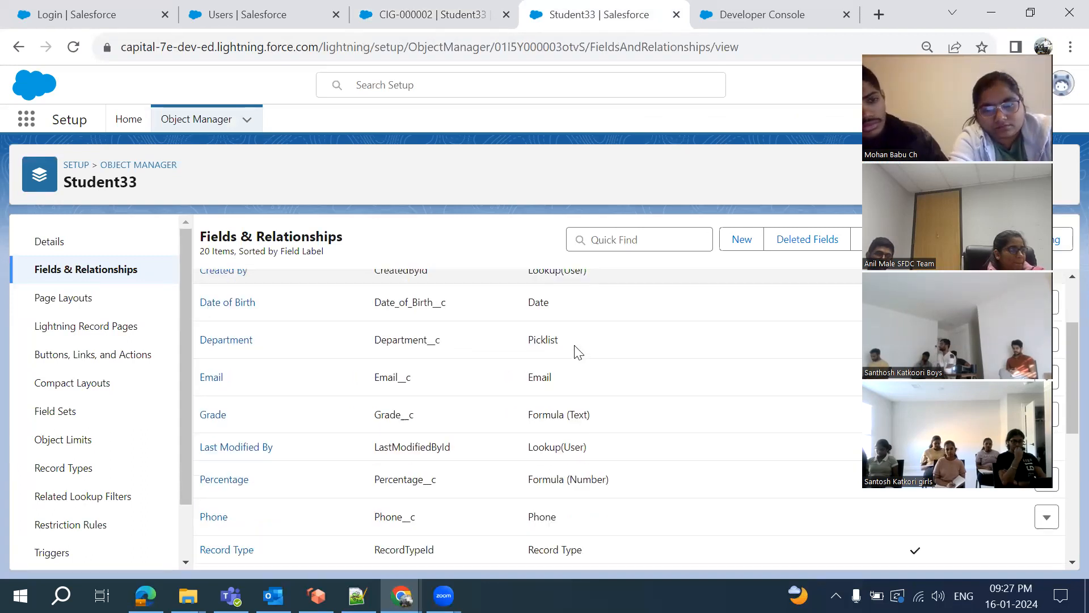
{"action": "scroll", "coordinate": [574, 352], "scroll_direction": "up", "scroll_amount": 5}
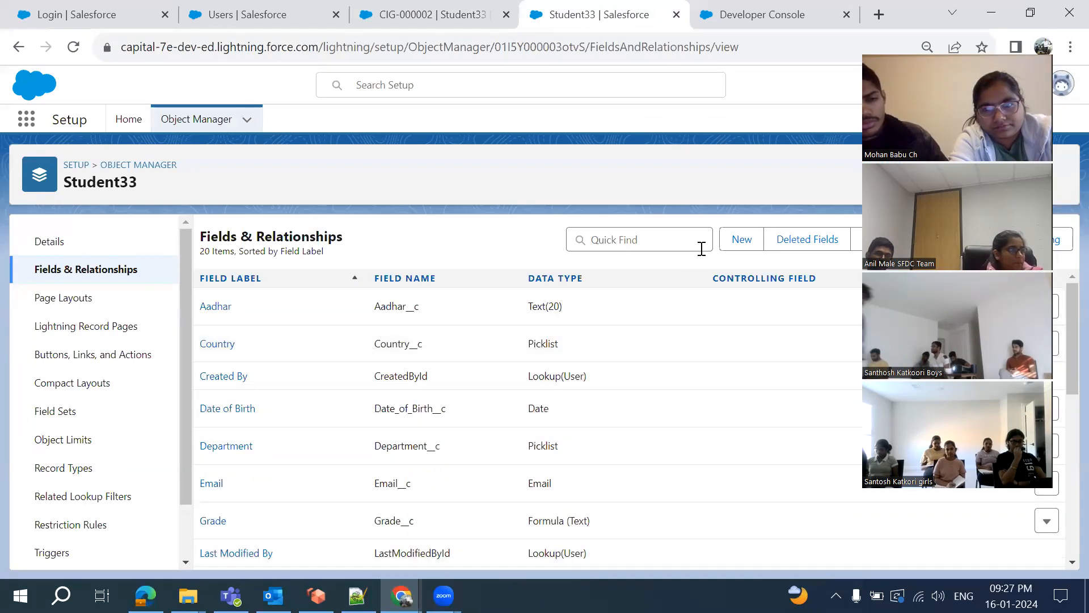
{"action": "left_click", "coordinate": [739, 244]}
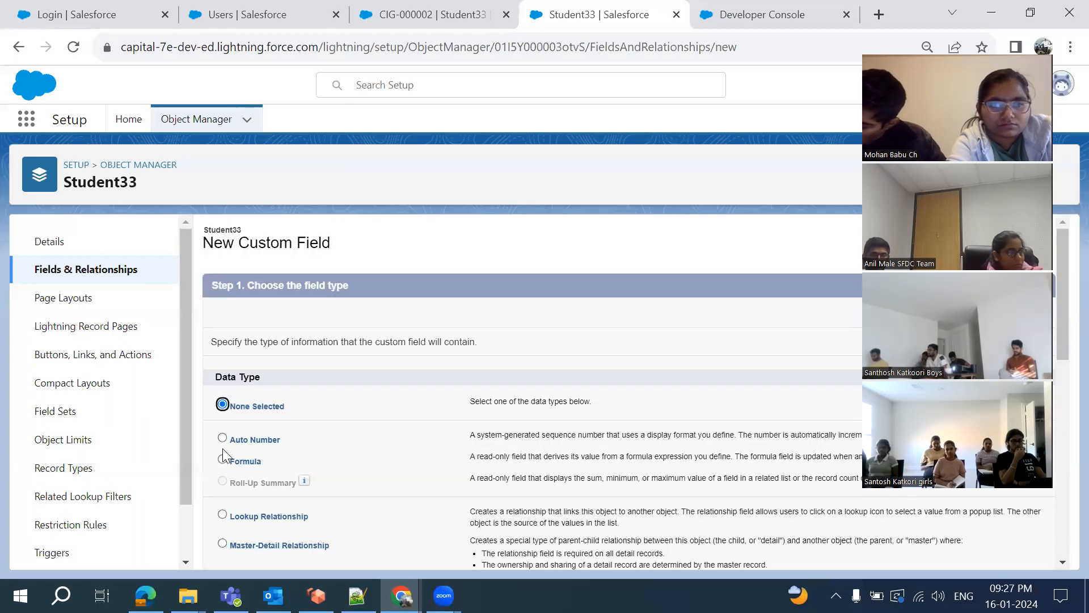
Define a Formula field labelled Sample with a Text return type
{"action": "left_click", "coordinate": [224, 458]}
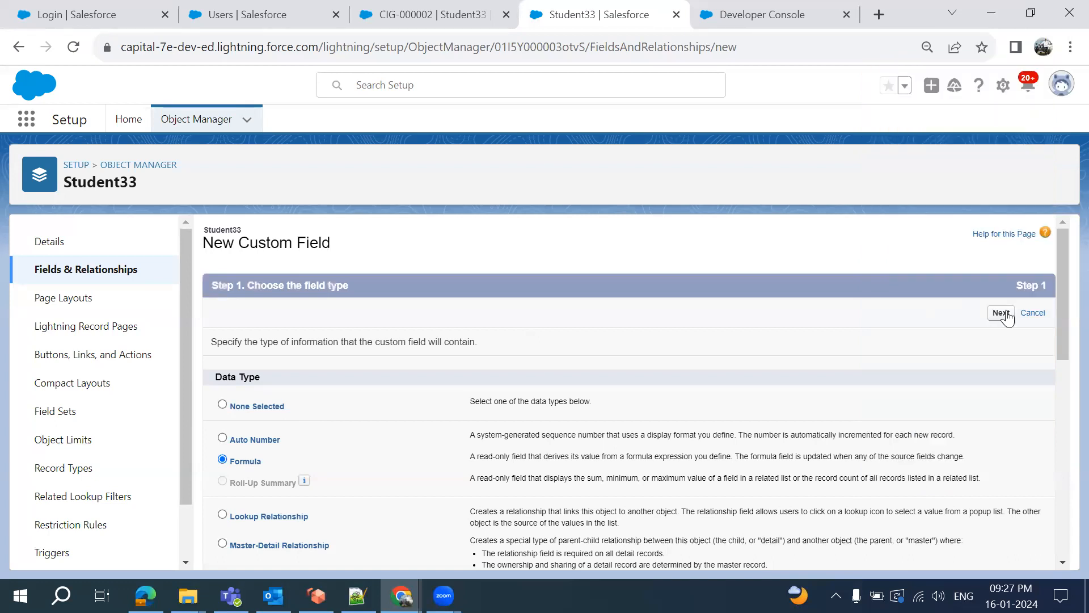
{"action": "left_click", "coordinate": [1001, 313]}
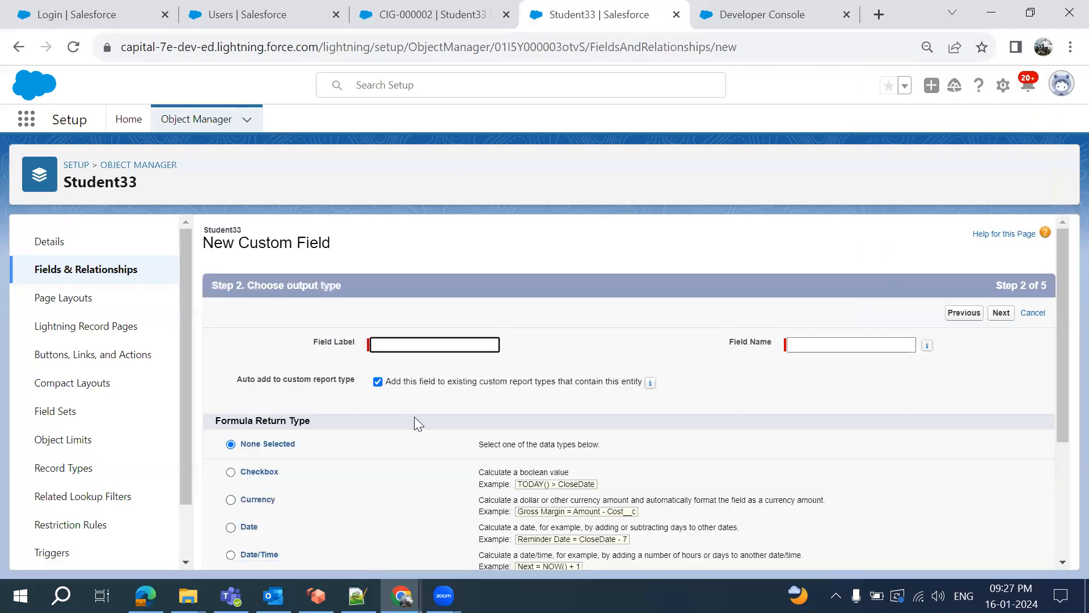
{"action": "scroll", "coordinate": [414, 424], "scroll_direction": "down", "scroll_amount": 1}
{"action": "left_click", "coordinate": [407, 258]}
{"action": "type", "text": "Sa"}
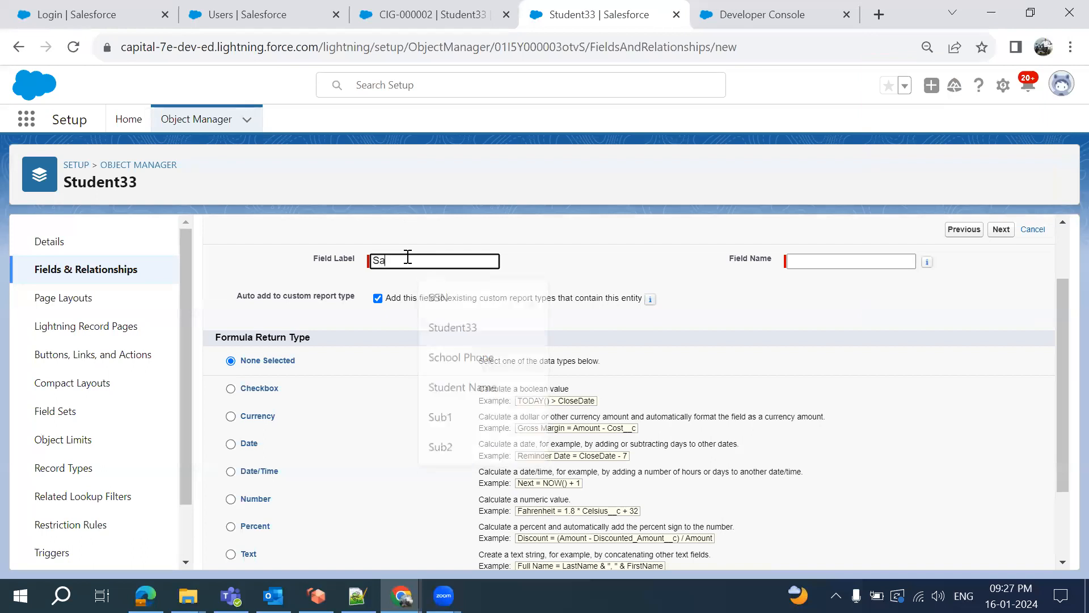
{"action": "type", "text": "mple"}
{"action": "left_click", "coordinate": [596, 268]}
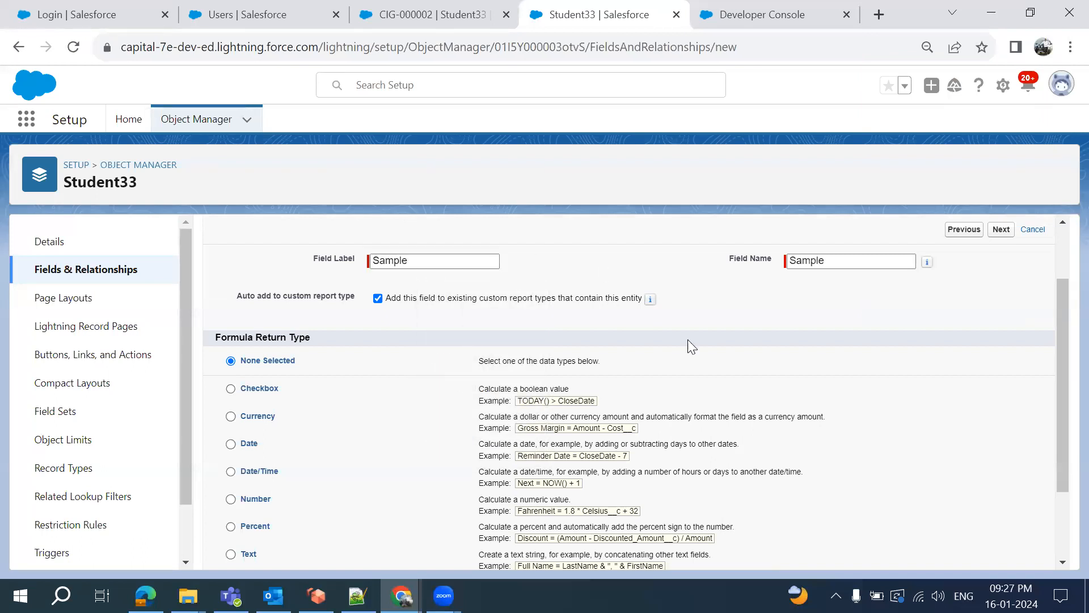
{"action": "scroll", "coordinate": [705, 369], "scroll_direction": "down", "scroll_amount": 2}
{"action": "left_click", "coordinate": [231, 455]}
{"action": "scroll", "coordinate": [686, 376], "scroll_direction": "up", "scroll_amount": 3}
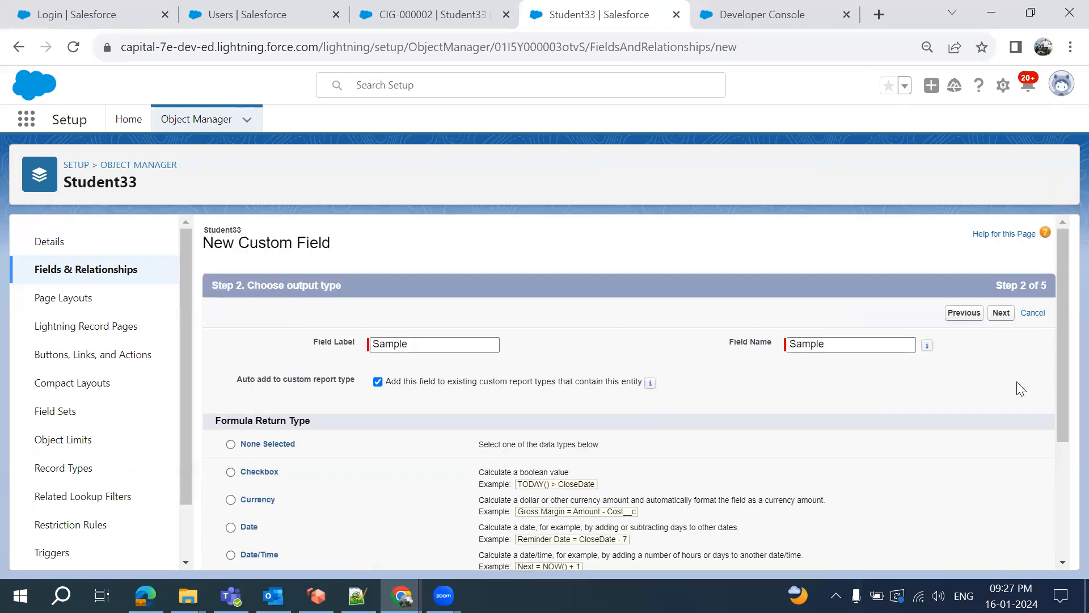
{"action": "left_click", "coordinate": [1007, 318]}
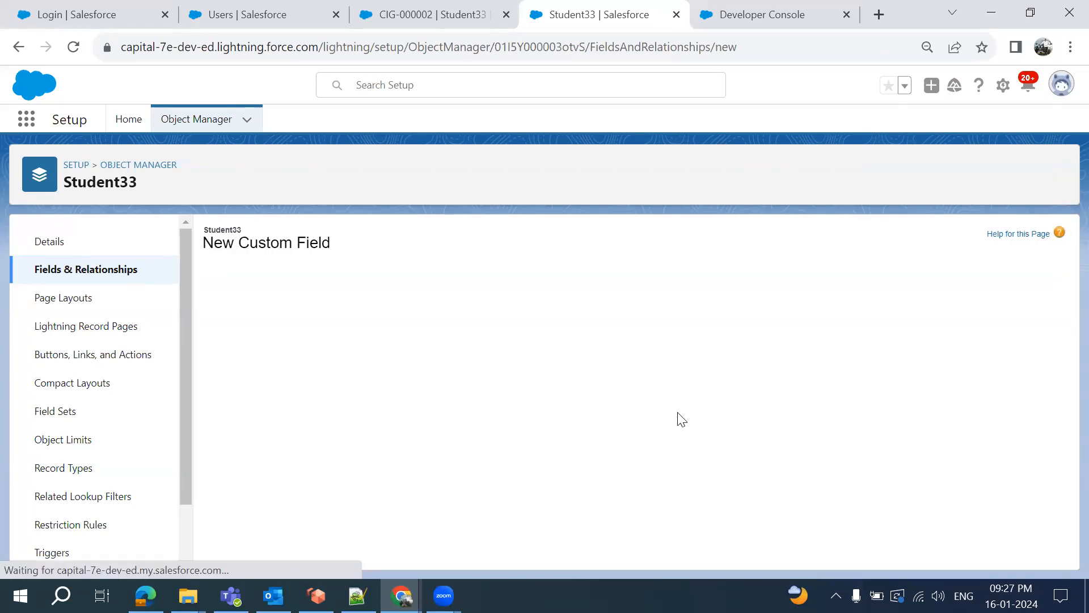
Filter the formula editor's function list to the Logical category
{"action": "scroll", "coordinate": [665, 413], "scroll_direction": "down", "scroll_amount": 3}
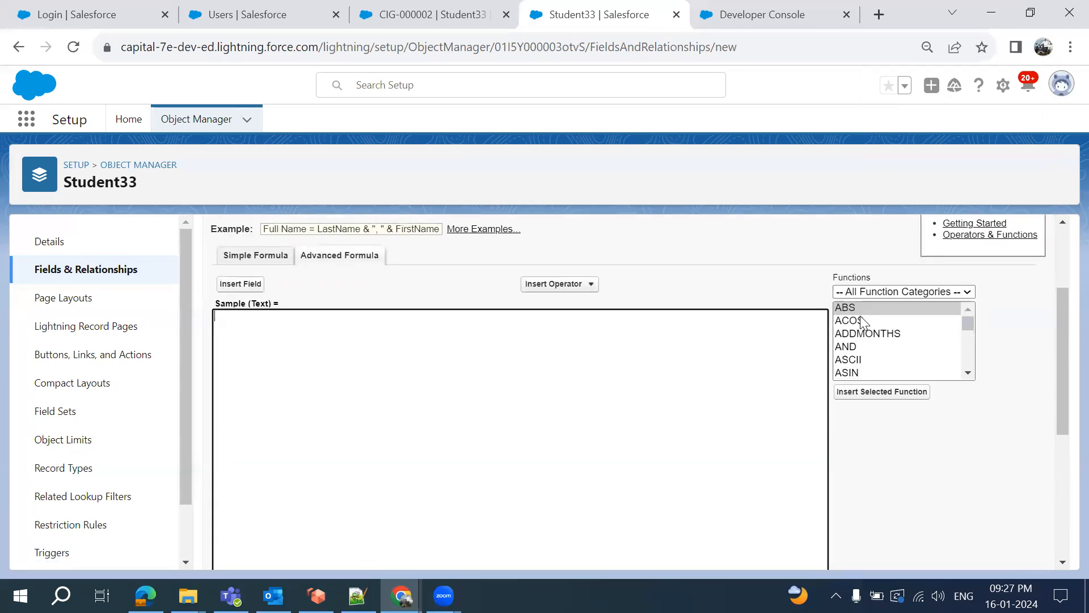
{"action": "left_click", "coordinate": [870, 292]}
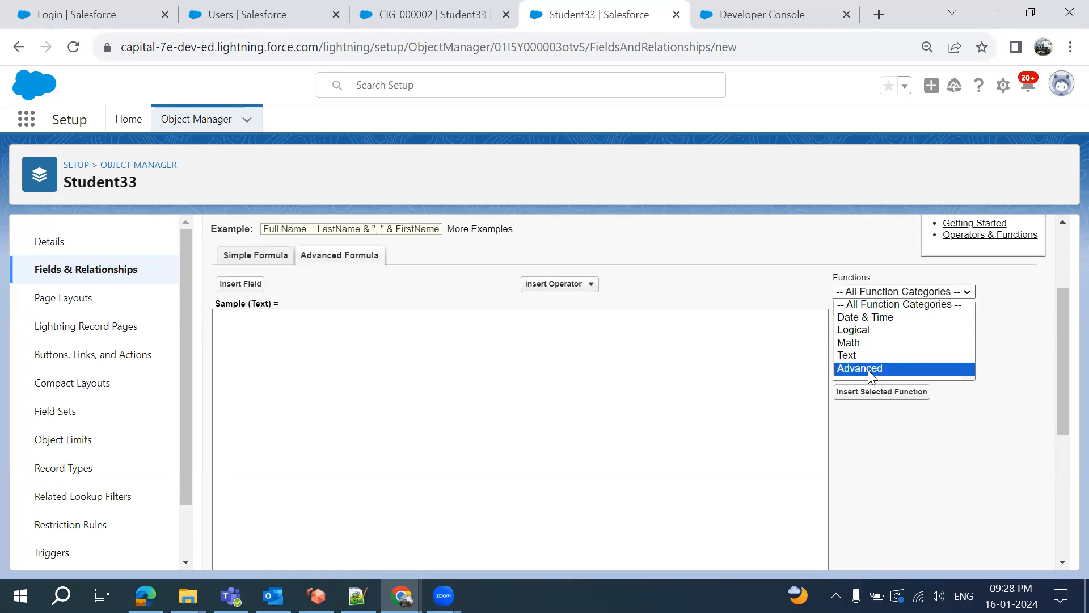
{"action": "left_click", "coordinate": [792, 293]}
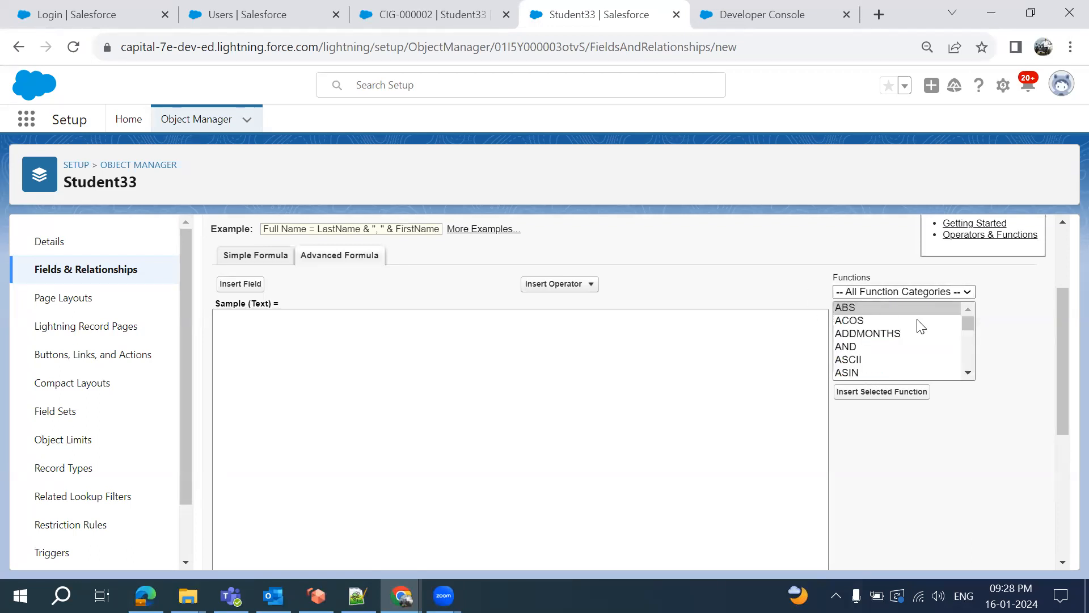
{"action": "scroll", "coordinate": [911, 347], "scroll_direction": "down", "scroll_amount": 15}
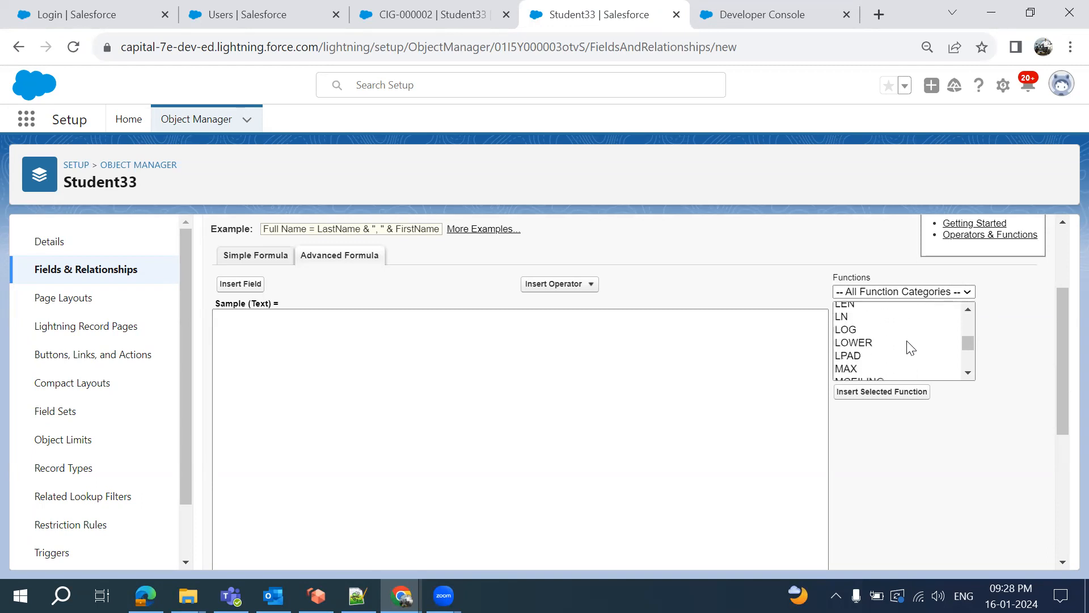
{"action": "scroll", "coordinate": [910, 347], "scroll_direction": "down", "scroll_amount": 3}
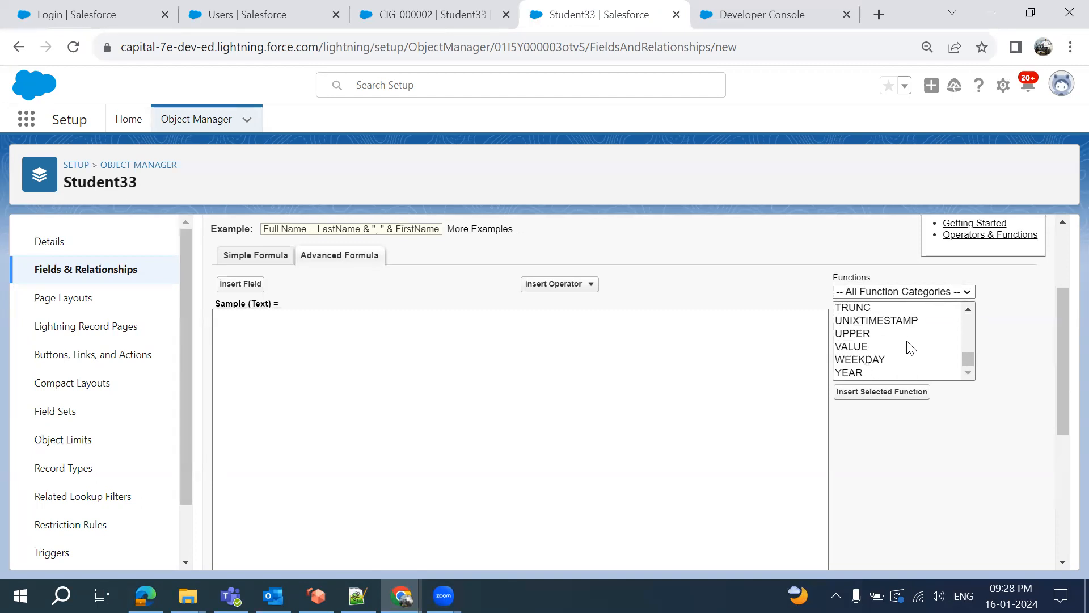
{"action": "left_click", "coordinate": [877, 293]}
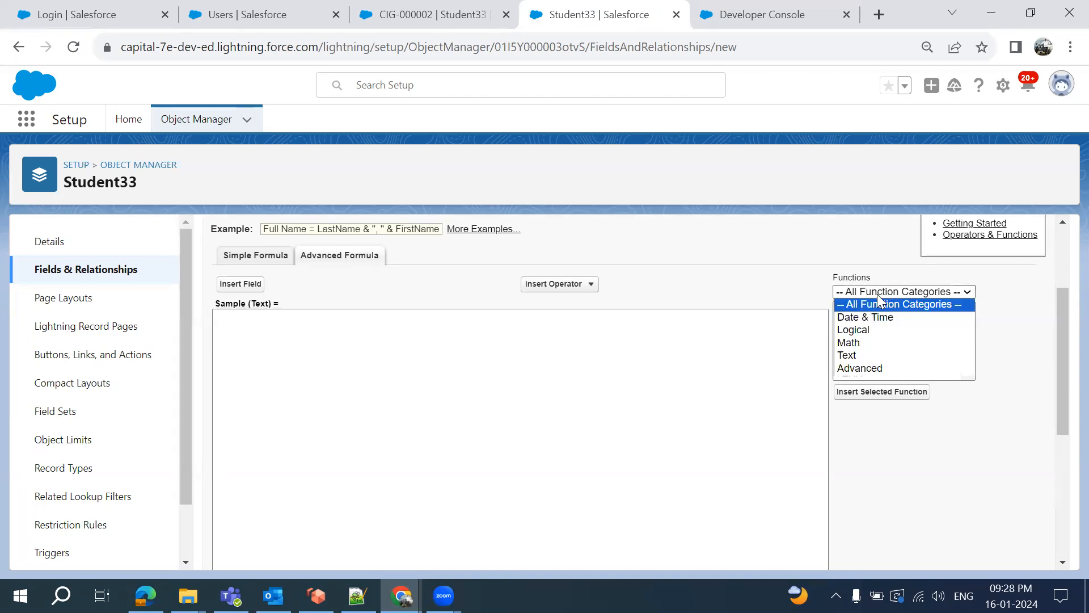
{"action": "left_click", "coordinate": [856, 335]}
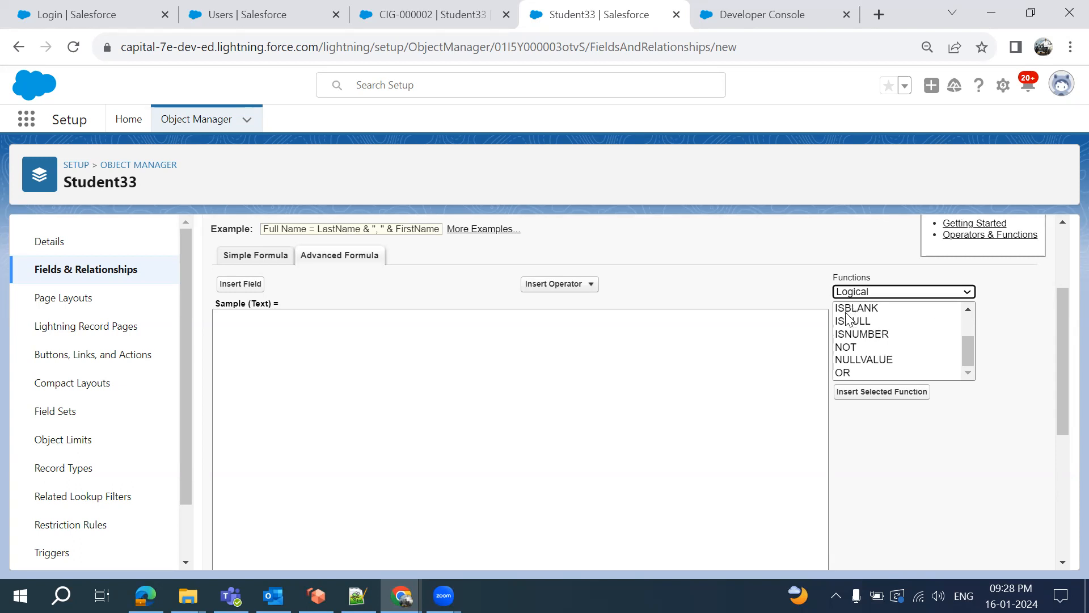
Insert ISBLANK into the Student33 formula, replacing its placeholder with the Aadhar field
{"action": "left_click", "coordinate": [851, 310]}
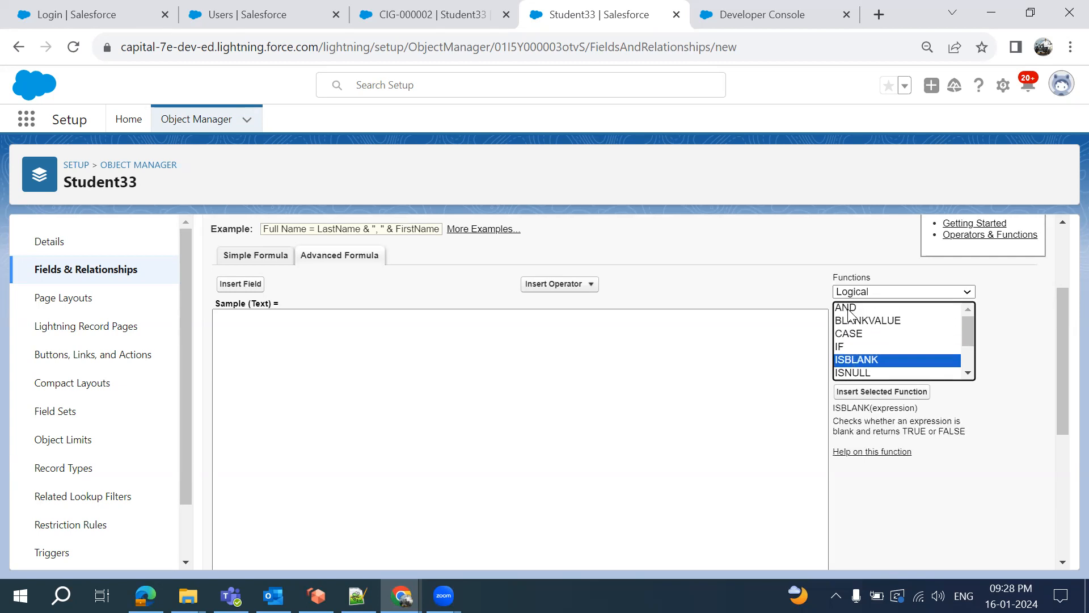
{"action": "left_click", "coordinate": [868, 391]}
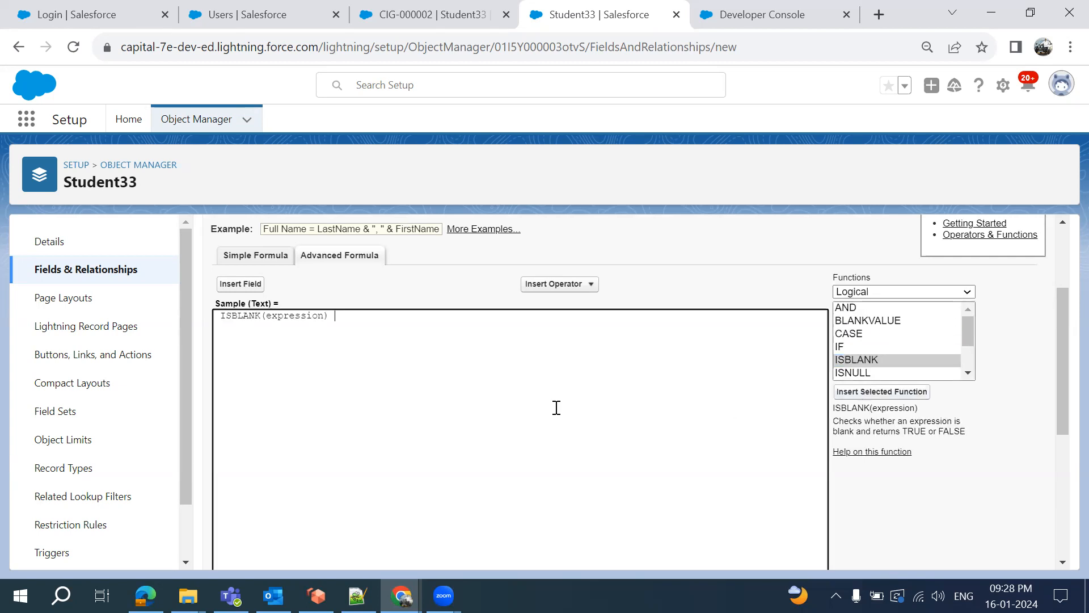
{"action": "double_click", "coordinate": [289, 321]}
{"action": "key", "text": "BackSpace"}
{"action": "left_click", "coordinate": [237, 290]}
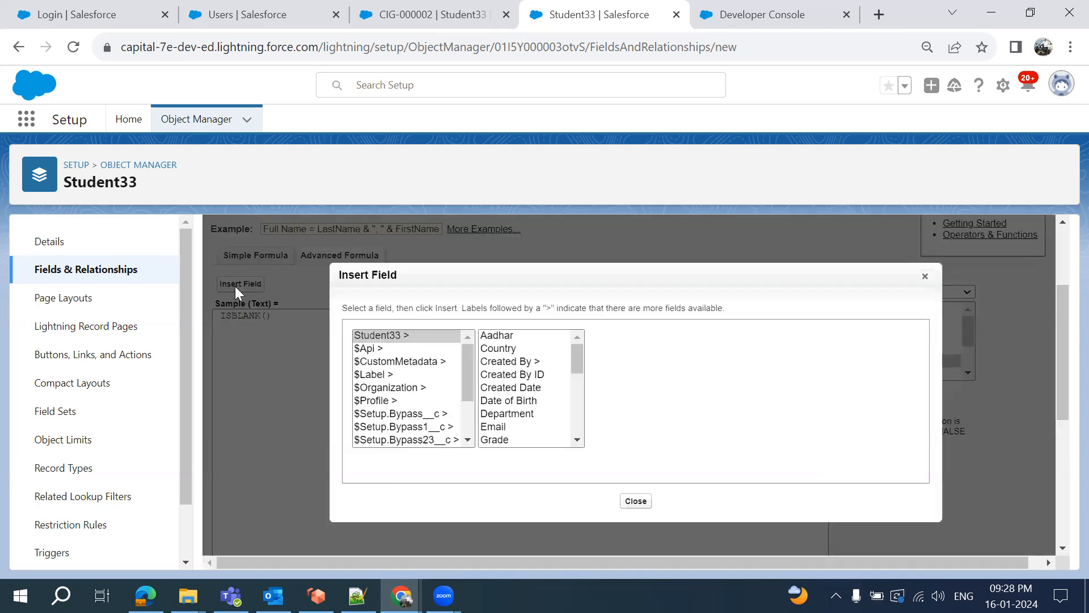
{"action": "left_click", "coordinate": [497, 335]}
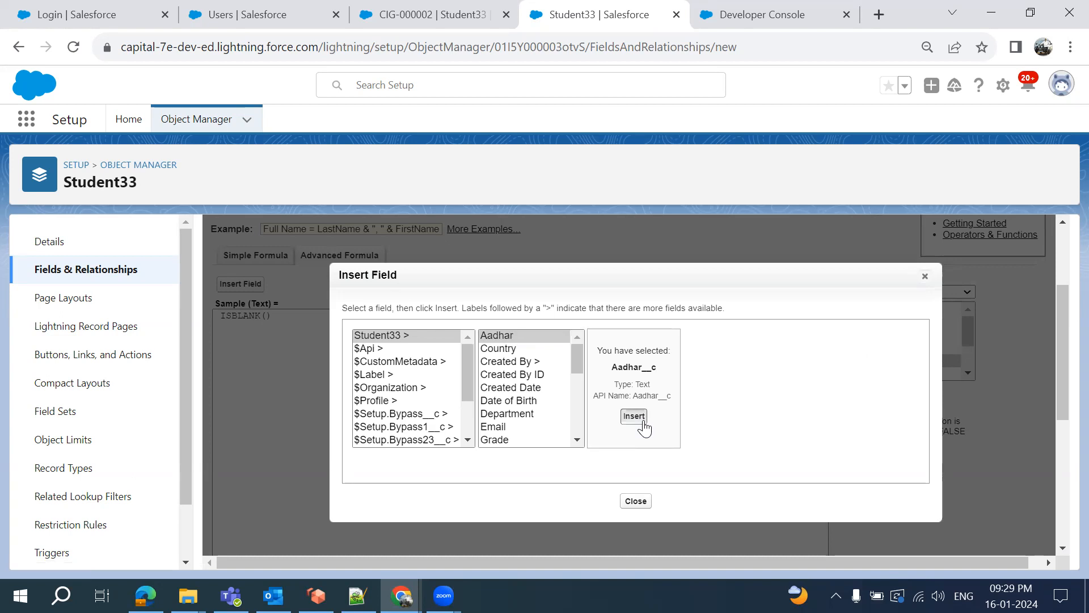
{"action": "left_click", "coordinate": [643, 421]}
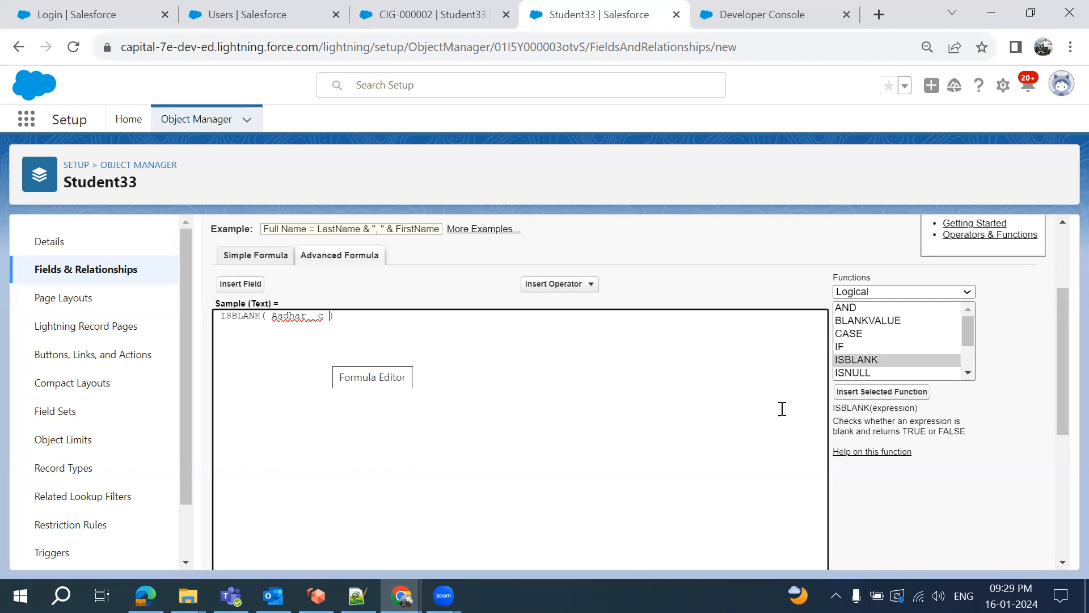
Read the IF and CASE function descriptions, then bring up the Notepad++ notes
{"action": "scroll", "coordinate": [854, 338], "scroll_direction": "up", "scroll_amount": 1}
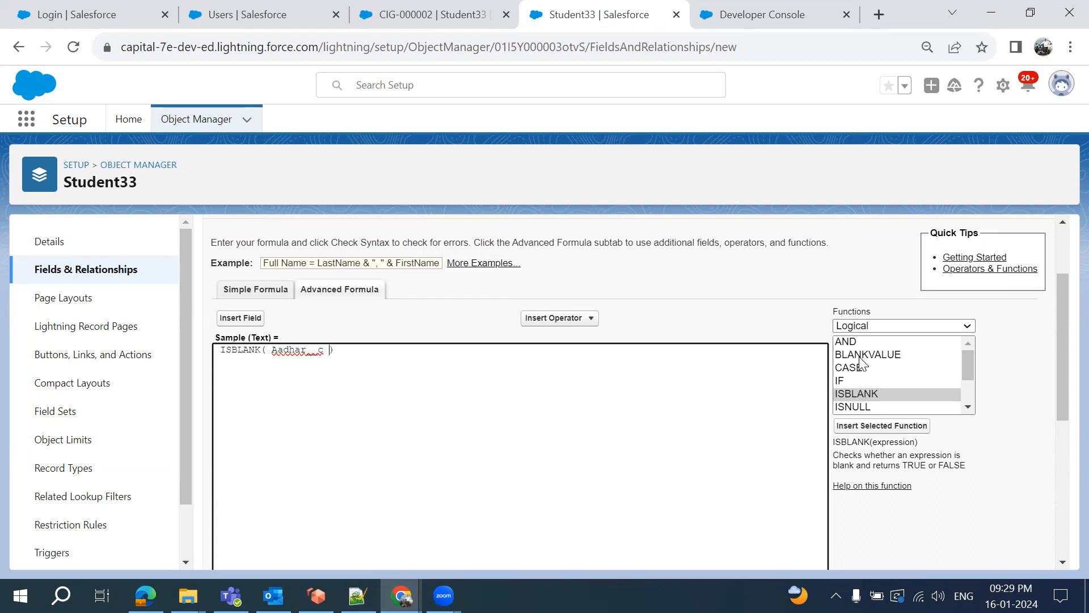
{"action": "scroll", "coordinate": [851, 374], "scroll_direction": "down", "scroll_amount": 1}
{"action": "left_click", "coordinate": [849, 375]}
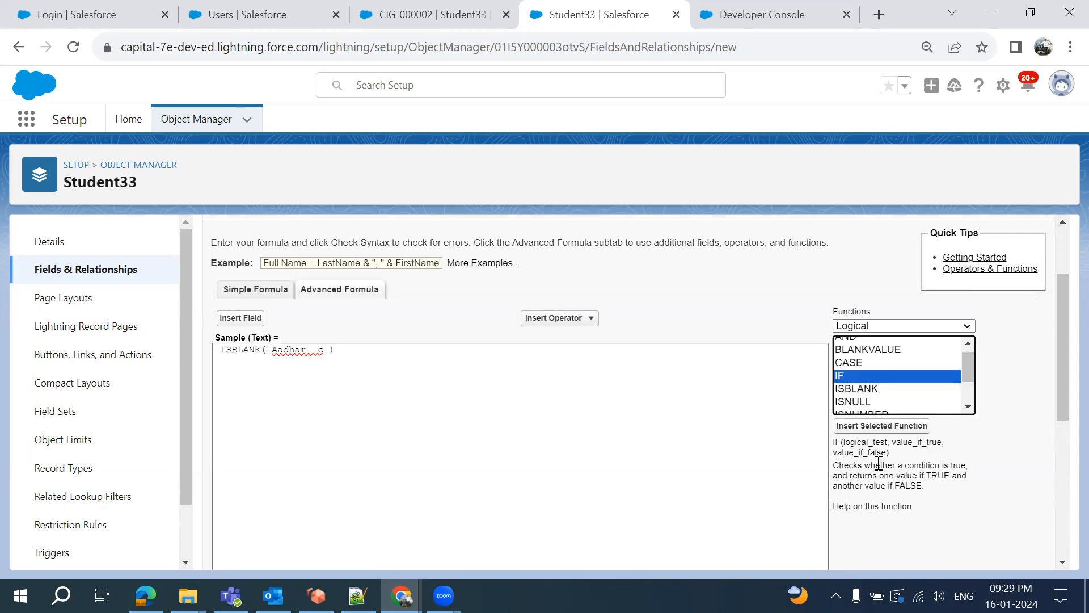
{"action": "left_click", "coordinate": [850, 364]}
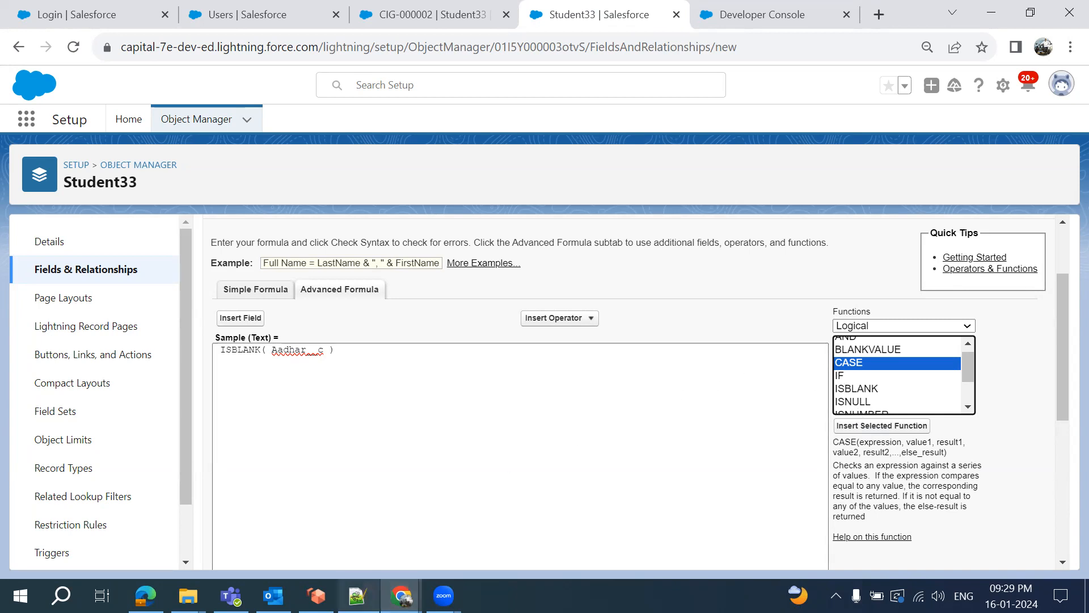
{"action": "left_click", "coordinate": [358, 595]}
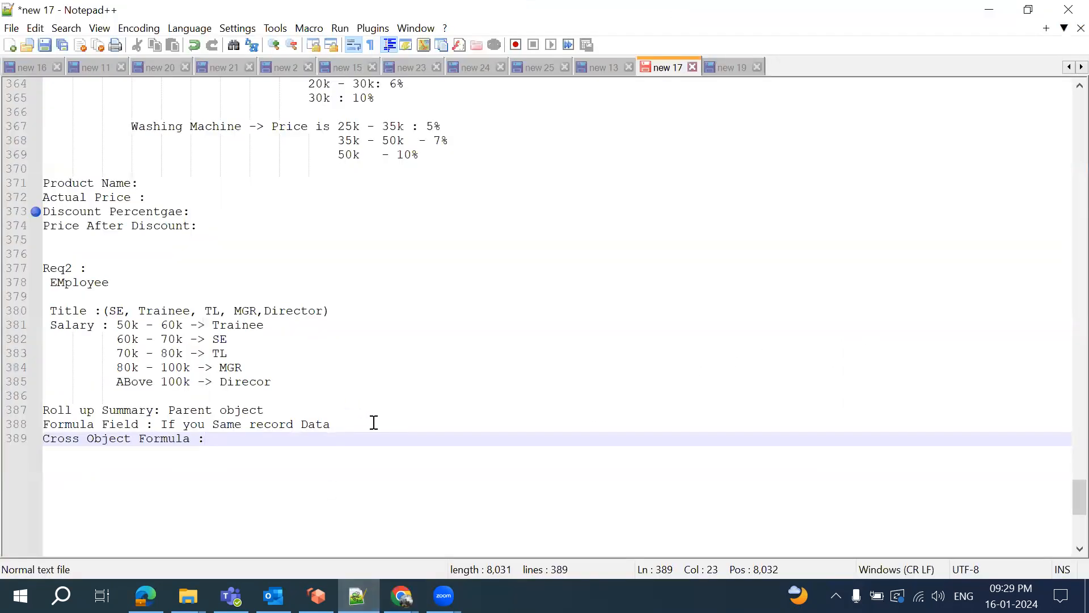
Below 'Cross Object Formula :', add a 'Grade A' line followed by indented empty braces
{"action": "key", "text": "Return"}
{"action": "key", "text": "Return"}
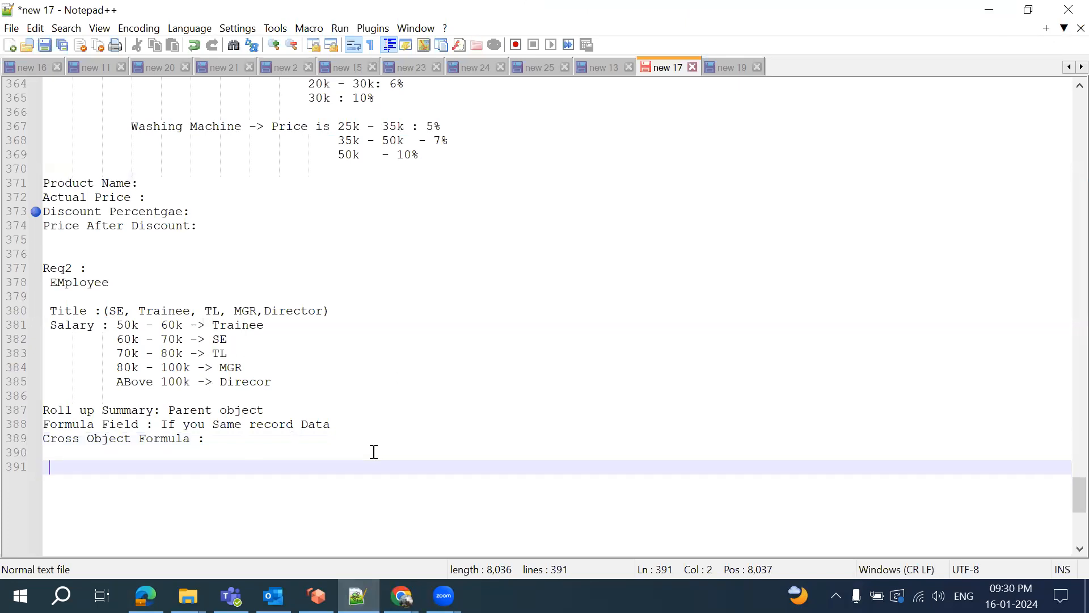
{"action": "type", "text": "Va"}
{"action": "key", "text": "Escape"}
{"action": "key", "text": "BackSpace"}
{"action": "key", "text": "BackSpace"}
{"action": "type", "text": "G"}
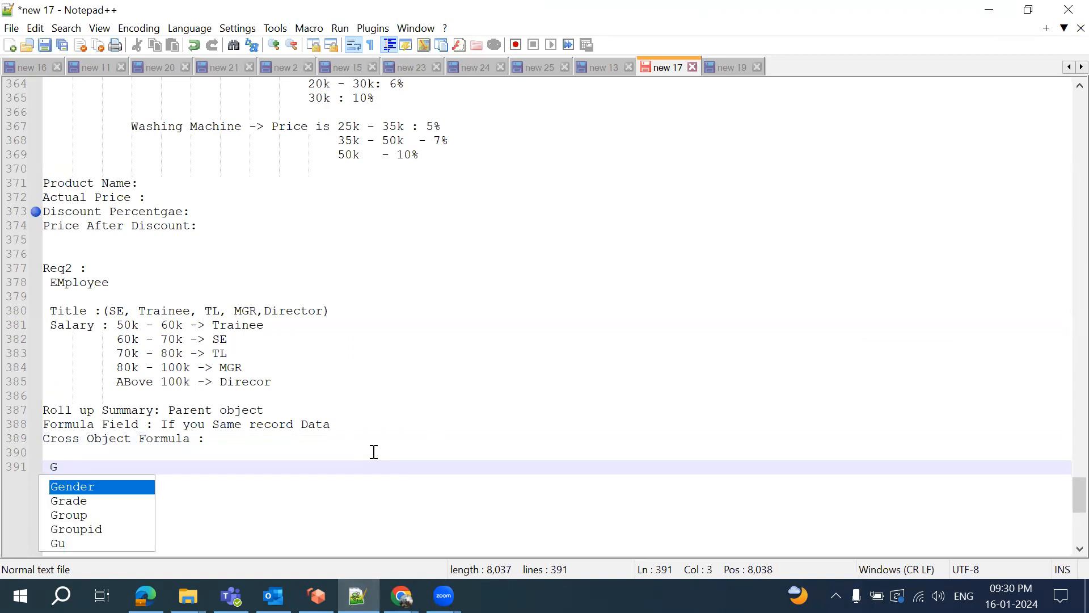
{"action": "type", "text": "rade A"}
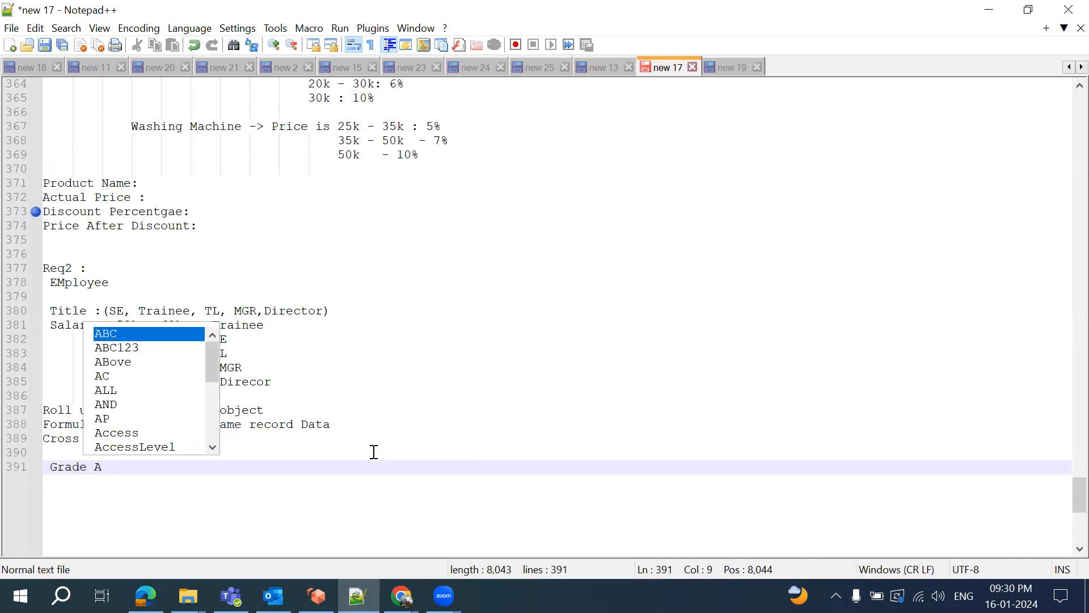
{"action": "key", "text": "Return"}
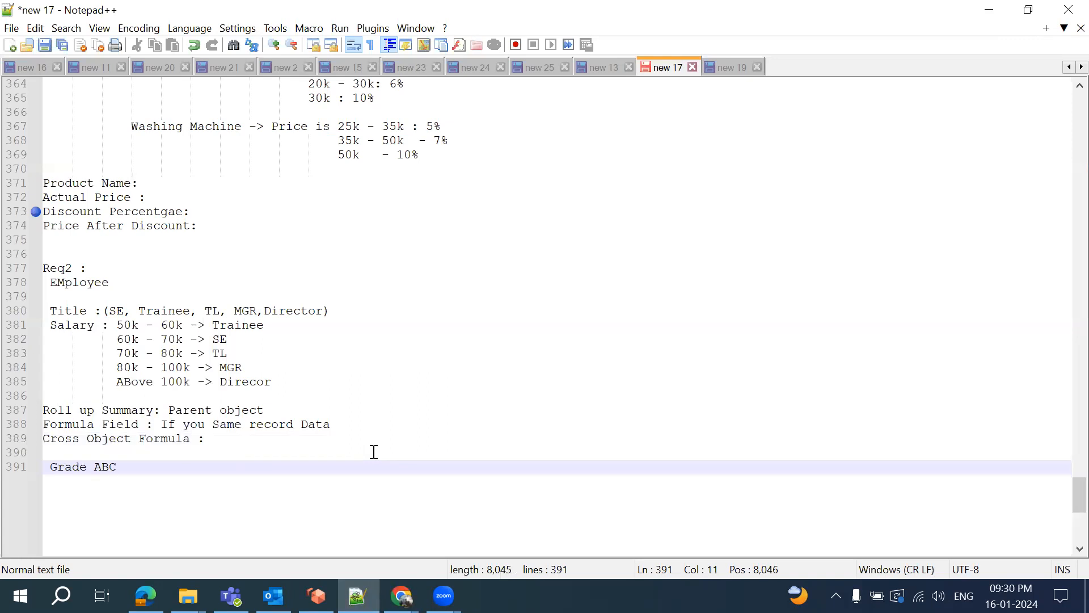
{"action": "key", "text": "BackSpace"}
{"action": "key", "text": "BackSpace"}
{"action": "key", "text": "Return"}
{"action": "key", "text": "Tab"}
{"action": "type", "text": "{"}
{"action": "key", "text": "Return"}
{"action": "type", "text": "}"}
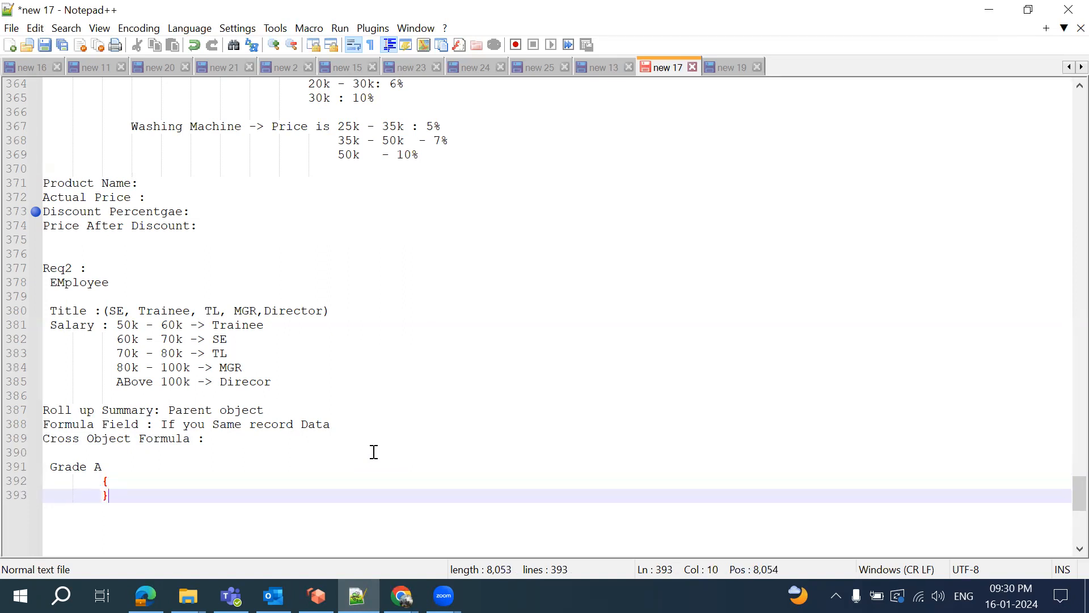
Add a 'B' line with its own pair of empty braces
{"action": "key", "text": "Return"}
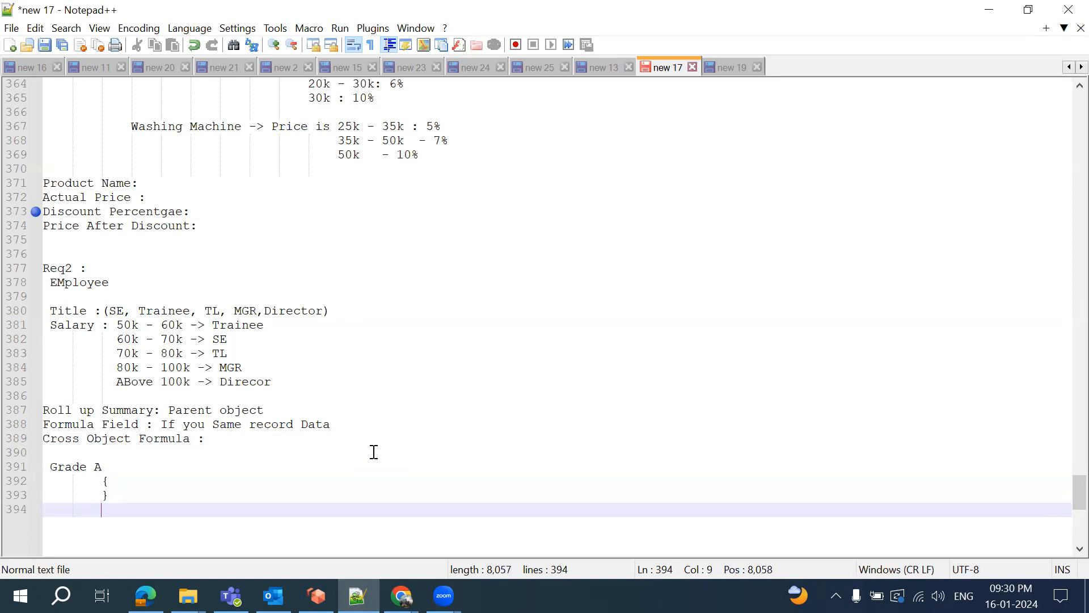
{"action": "key", "text": "BackSpace"}
{"action": "key", "text": "Tab"}
{"action": "type", "text": "B"}
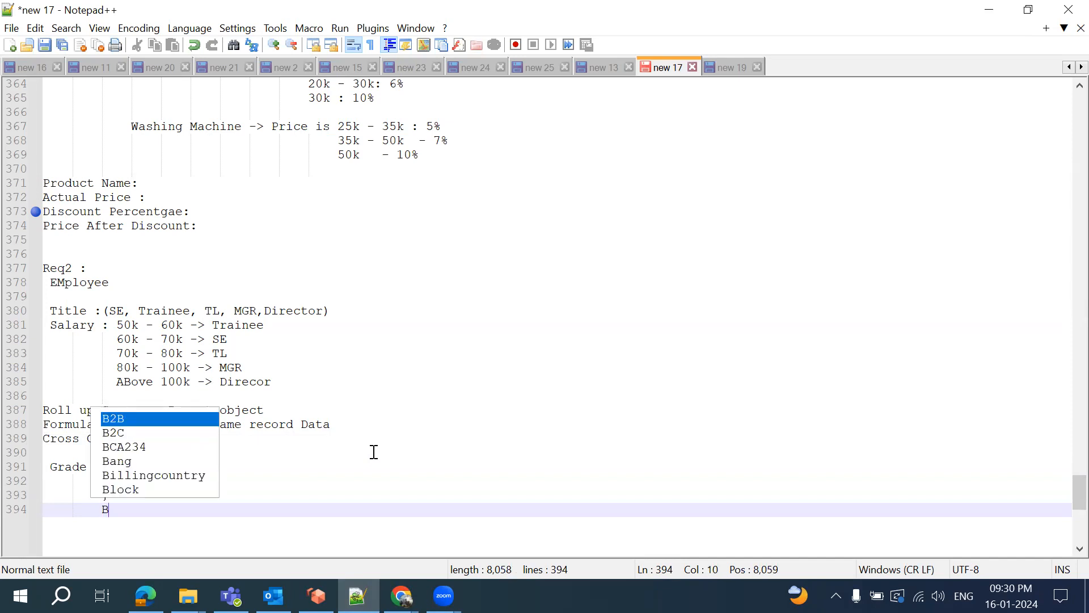
{"action": "key", "text": "Return"}
{"action": "type", "text": "{"}
{"action": "key", "text": "BackSpace"}
{"action": "key", "text": "BackSpace"}
{"action": "key", "text": "BackSpace"}
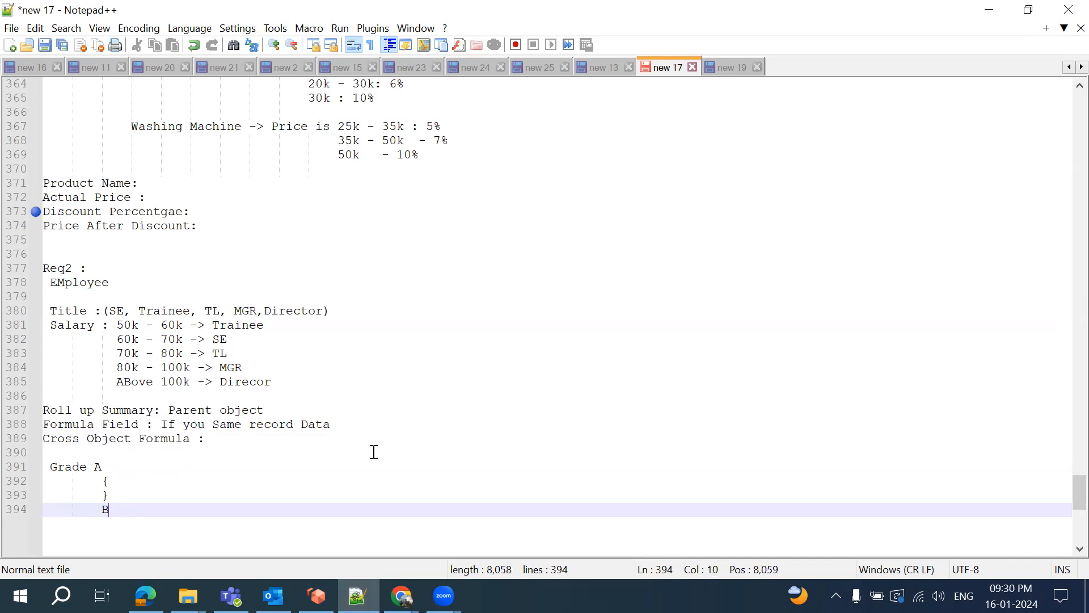
{"action": "key", "text": "Return"}
{"action": "type", "text": "{"}
{"action": "key", "text": "Return"}
{"action": "type", "text": "}"}
{"action": "key", "text": "Return"}
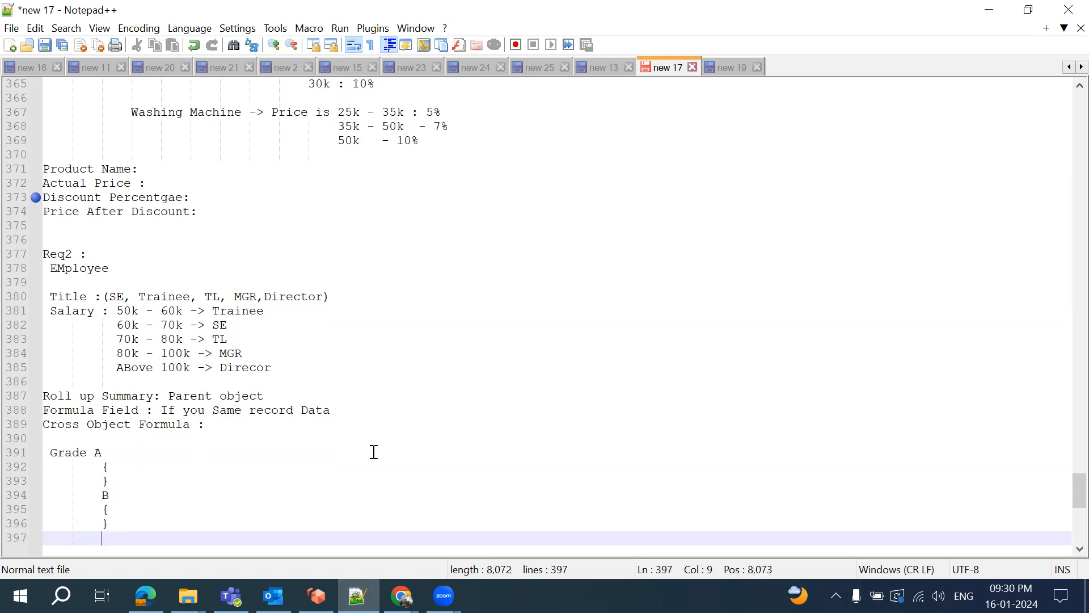
Add a 'C' line with empty braces, then return to the Student33 formula editor in Chrome
{"action": "type", "text": "C"}
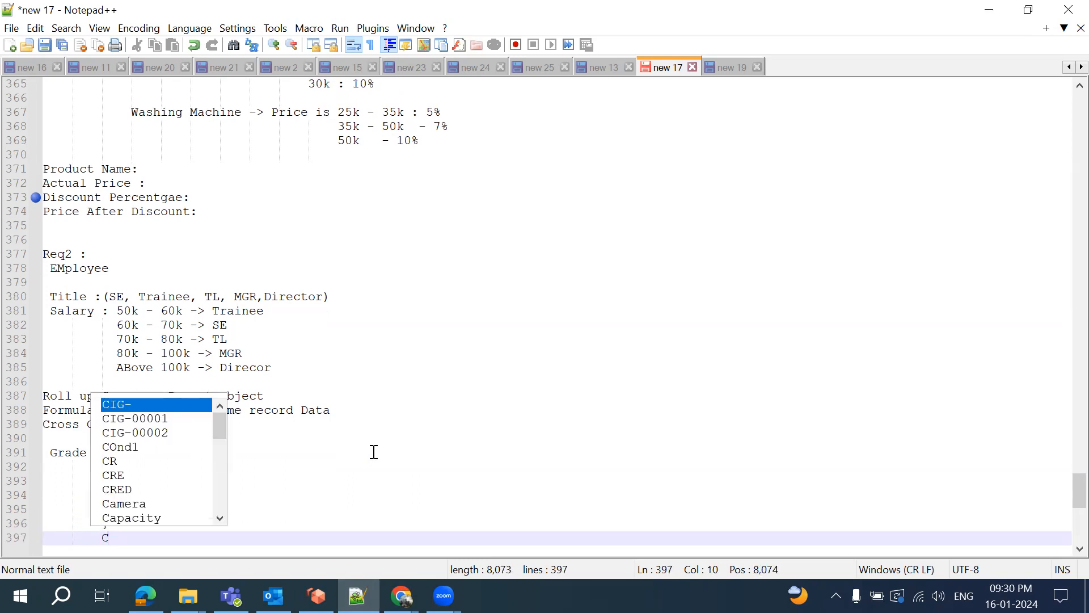
{"action": "key", "text": "Escape"}
{"action": "key", "text": "Return"}
{"action": "type", "text": "{"}
{"action": "key", "text": "Return"}
{"action": "type", "text": "}"}
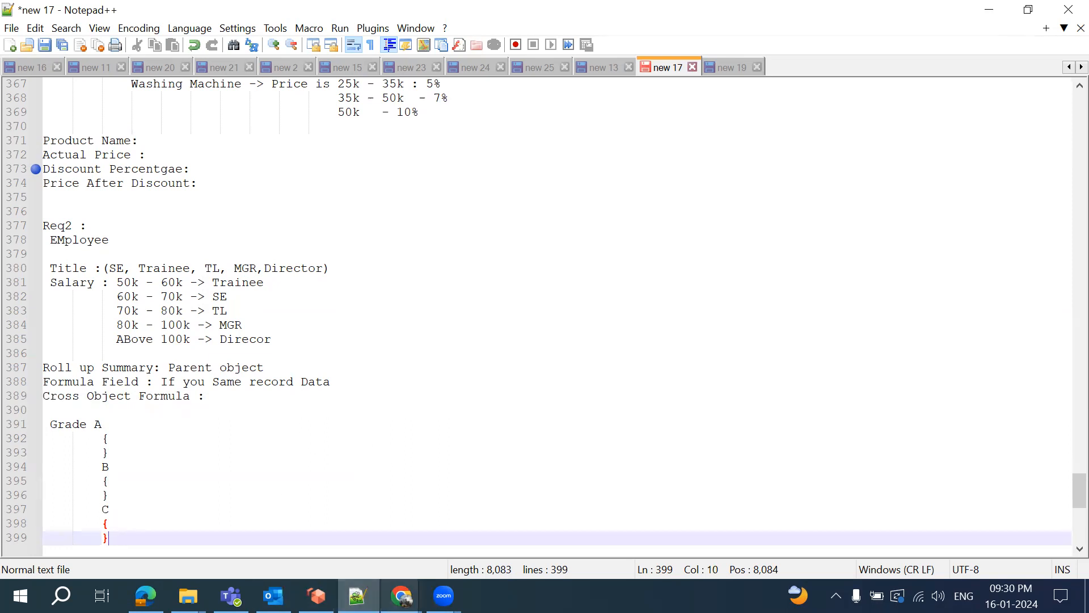
{"action": "left_click", "coordinate": [401, 595]}
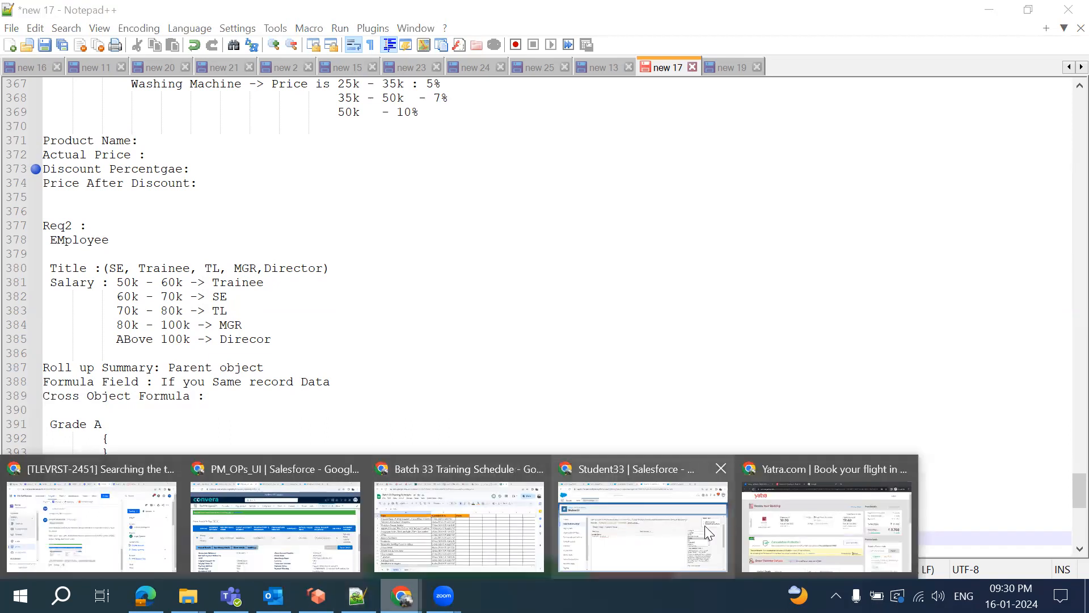
{"action": "left_click", "coordinate": [648, 538]}
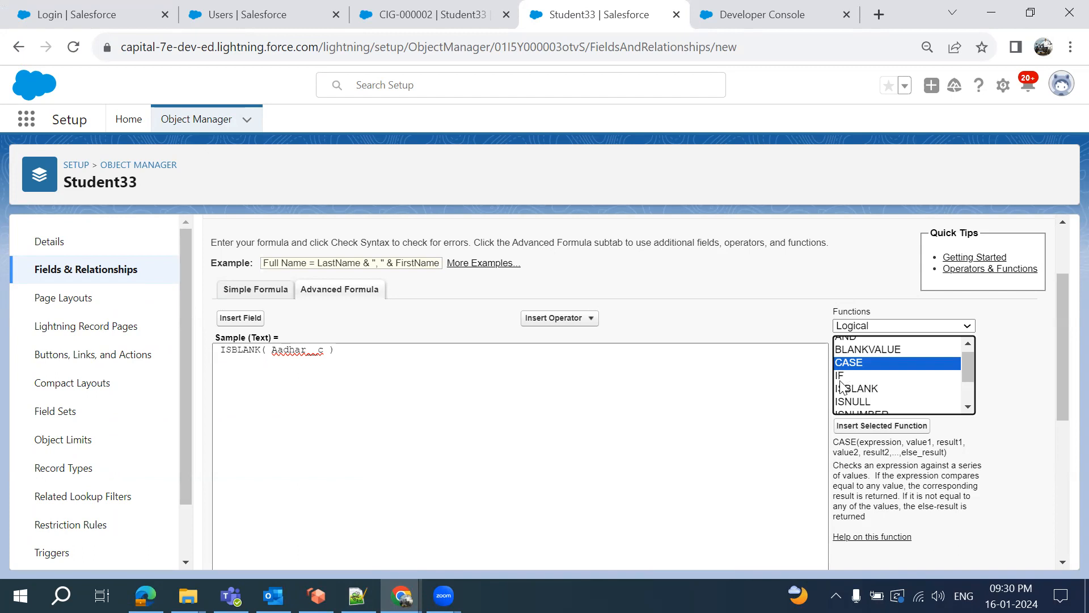
Insert ISNUMBER(Text) right after Aadhar__c inside the ISBLANK parentheses
{"action": "scroll", "coordinate": [851, 391], "scroll_direction": "down", "scroll_amount": 1}
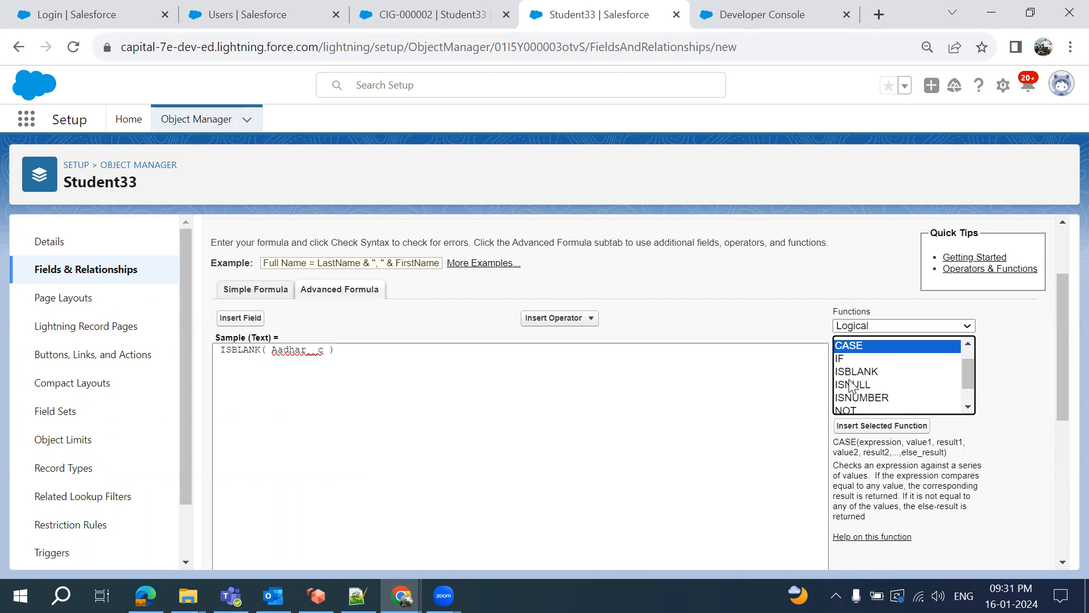
{"action": "left_click", "coordinate": [850, 374]}
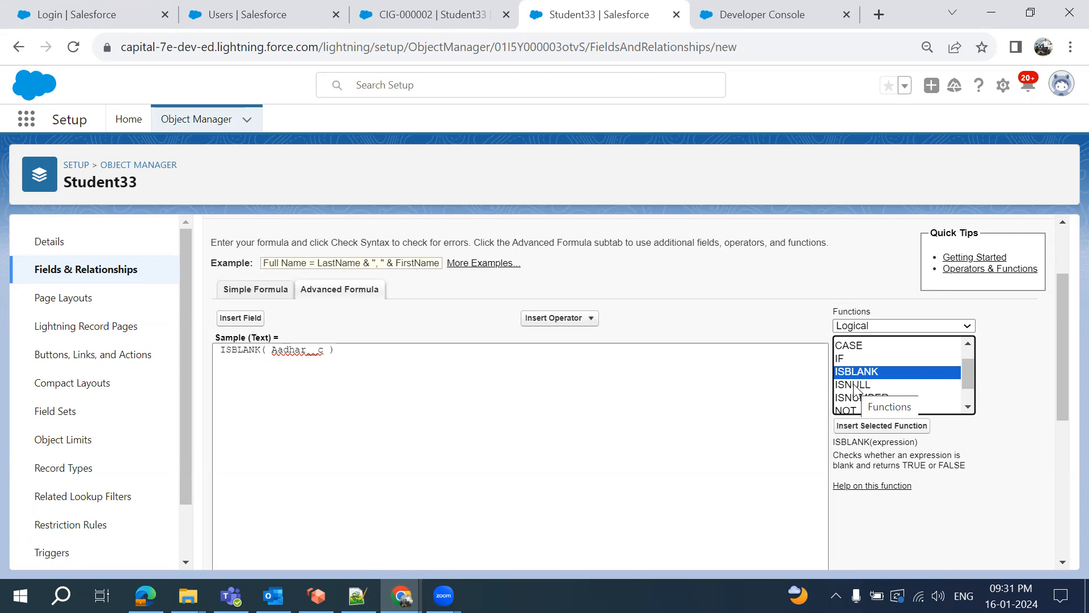
{"action": "scroll", "coordinate": [856, 386], "scroll_direction": "down", "scroll_amount": 1}
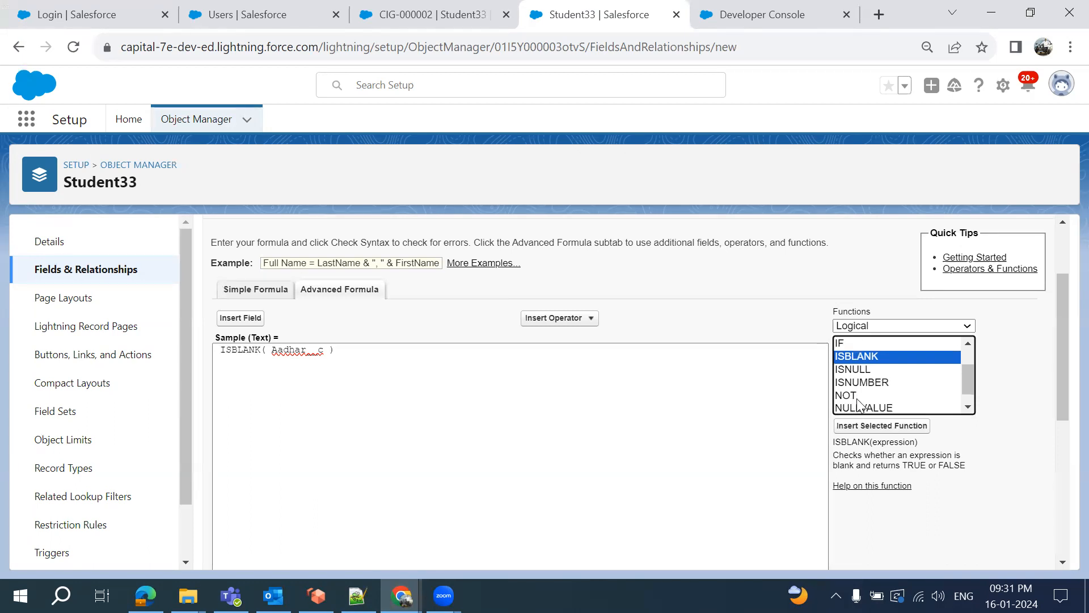
{"action": "left_click", "coordinate": [862, 374]}
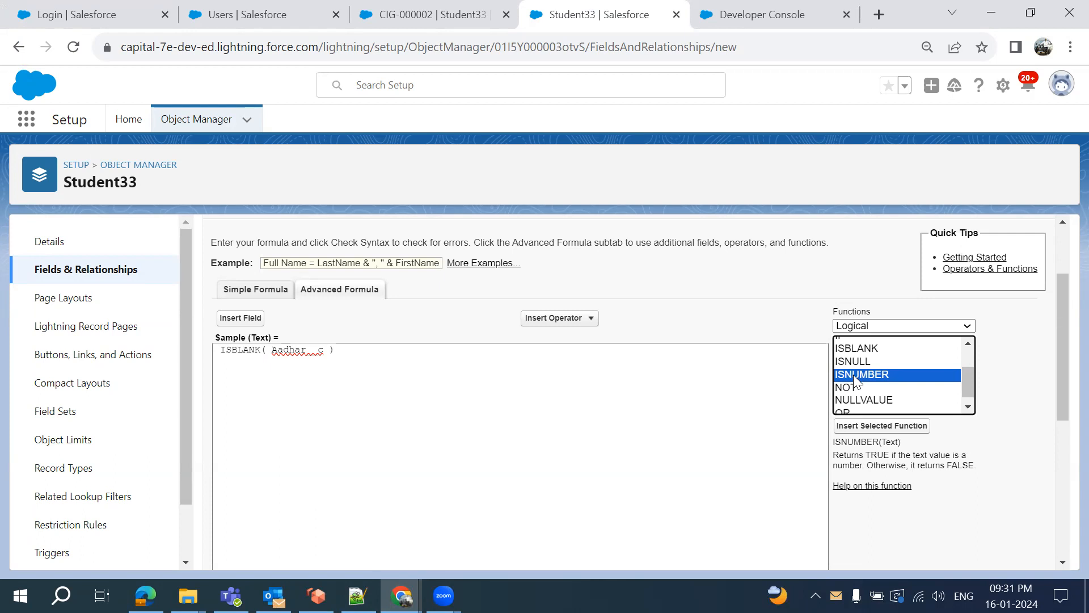
{"action": "double_click", "coordinate": [853, 375]}
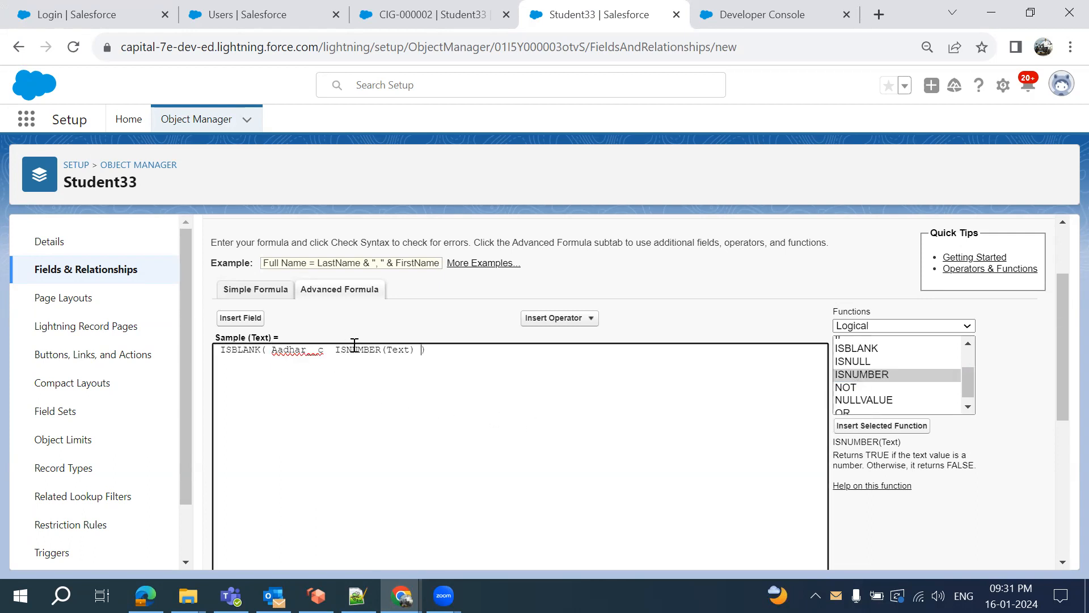
Read the NOT, NULLVALUE and OR logical function descriptions
{"action": "double_click", "coordinate": [400, 351]}
{"action": "left_click", "coordinate": [843, 389]}
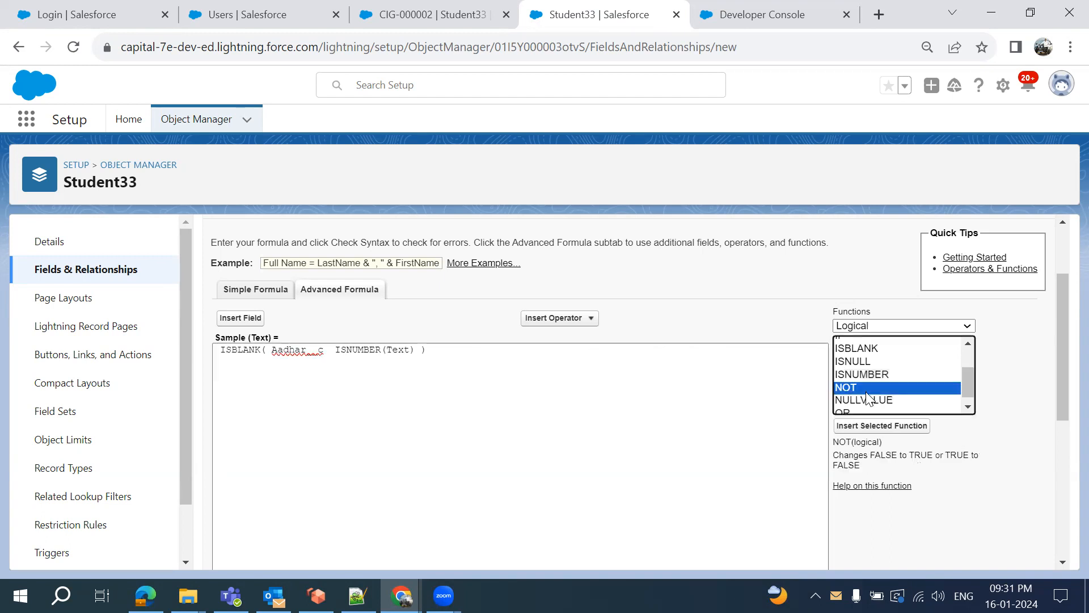
{"action": "scroll", "coordinate": [868, 399], "scroll_direction": "down", "scroll_amount": 1}
{"action": "left_click", "coordinate": [866, 393]}
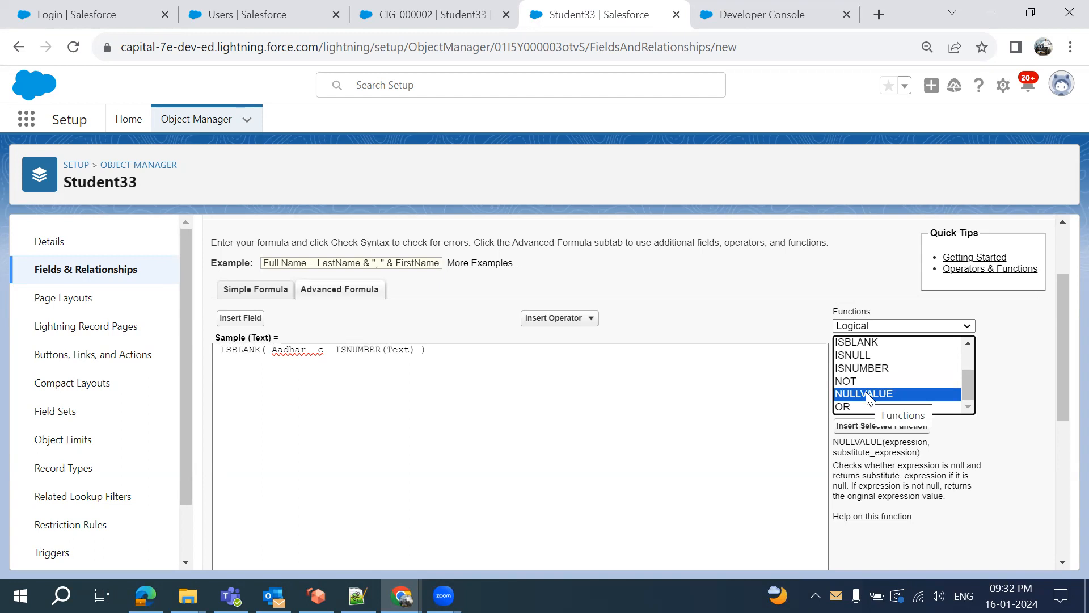
{"action": "left_click", "coordinate": [849, 408]}
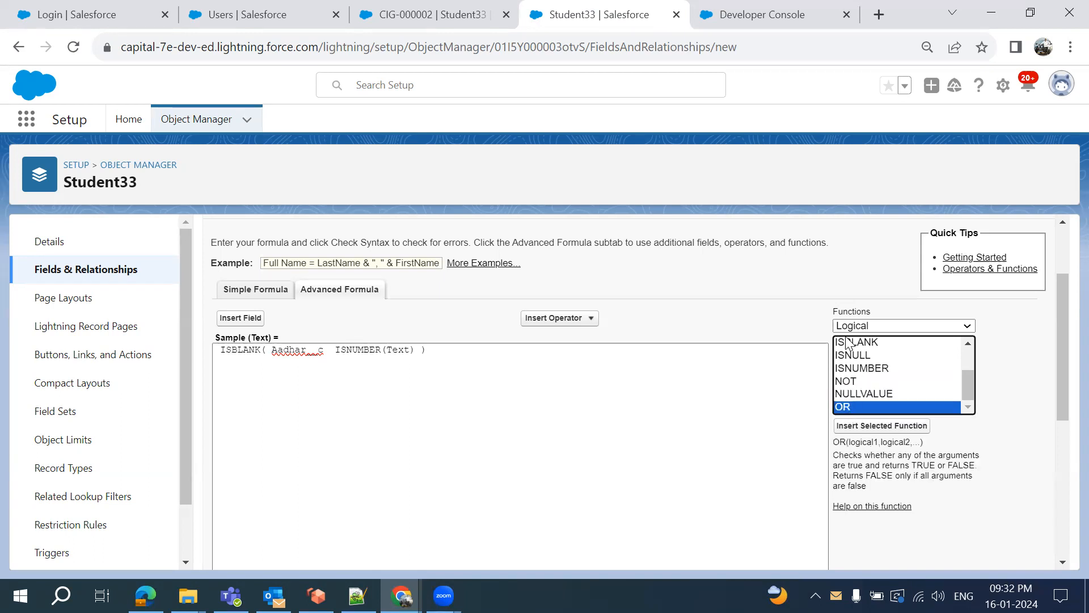
{"action": "scroll", "coordinate": [867, 392], "scroll_direction": "up", "scroll_amount": 1}
{"action": "scroll", "coordinate": [866, 392], "scroll_direction": "down", "scroll_amount": 1}
{"action": "scroll", "coordinate": [868, 391], "scroll_direction": "up", "scroll_amount": 1}
{"action": "scroll", "coordinate": [867, 392], "scroll_direction": "up", "scroll_amount": 3}
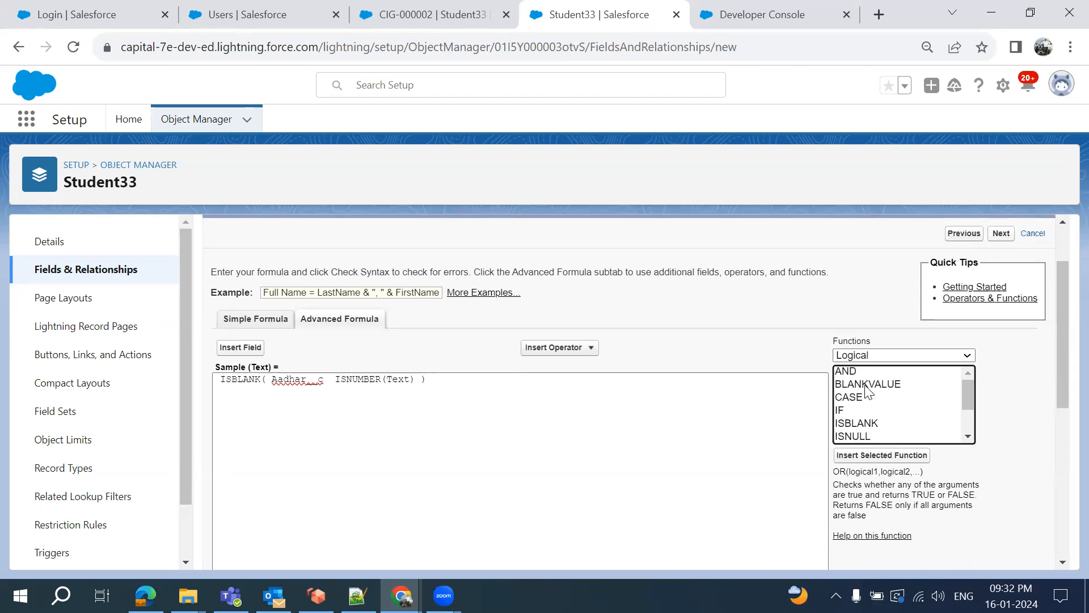
{"action": "scroll", "coordinate": [868, 391], "scroll_direction": "down", "scroll_amount": 1}
{"action": "scroll", "coordinate": [866, 391], "scroll_direction": "down", "scroll_amount": 2}
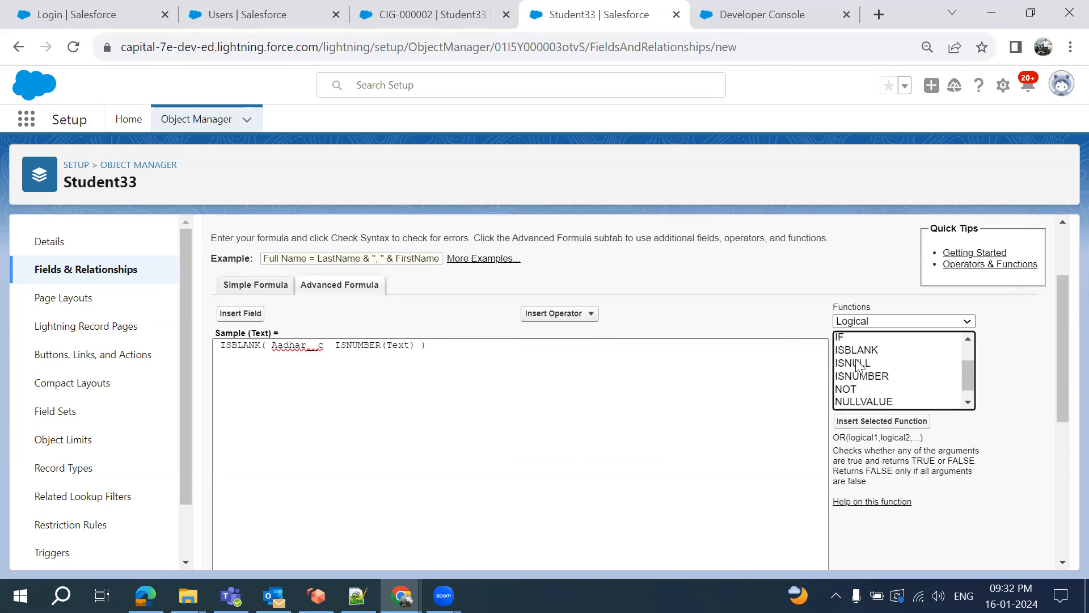
{"action": "scroll", "coordinate": [858, 366], "scroll_direction": "up", "scroll_amount": 2}
Select all of the ISBLANK/ISNUMBER formula text and delete it
{"action": "left_click", "coordinate": [631, 389]}
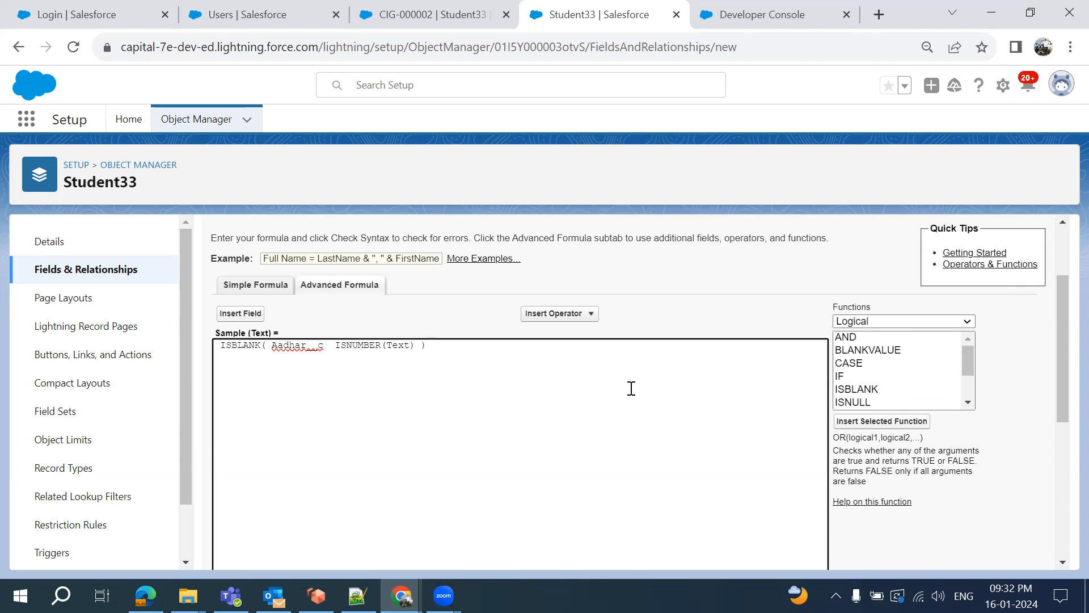
{"action": "key", "text": "ctrl+a"}
{"action": "key", "text": "BackSpace"}
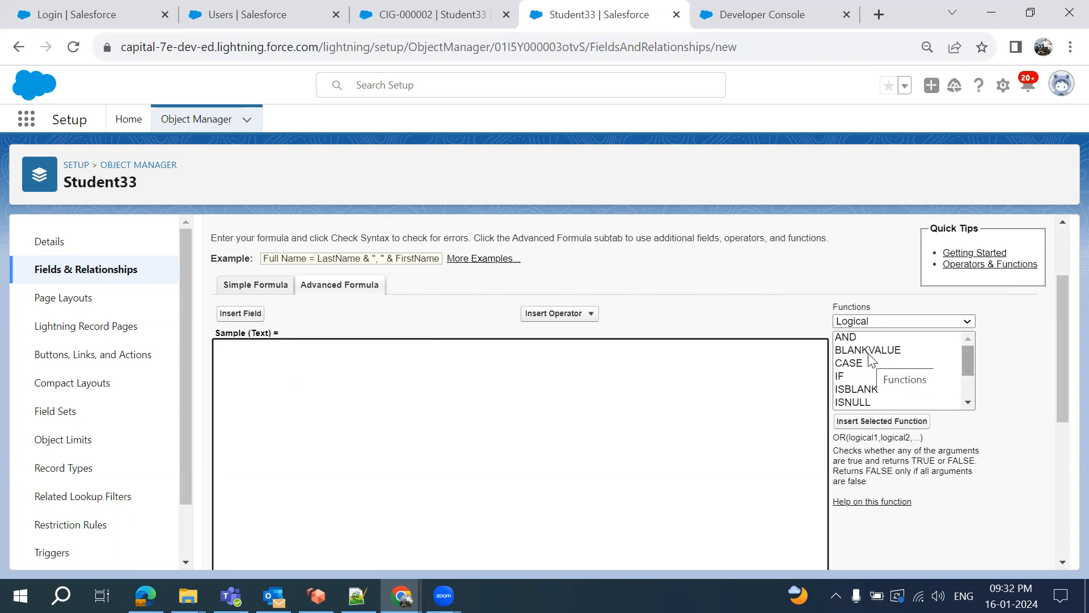
{"action": "left_click", "coordinate": [871, 322]}
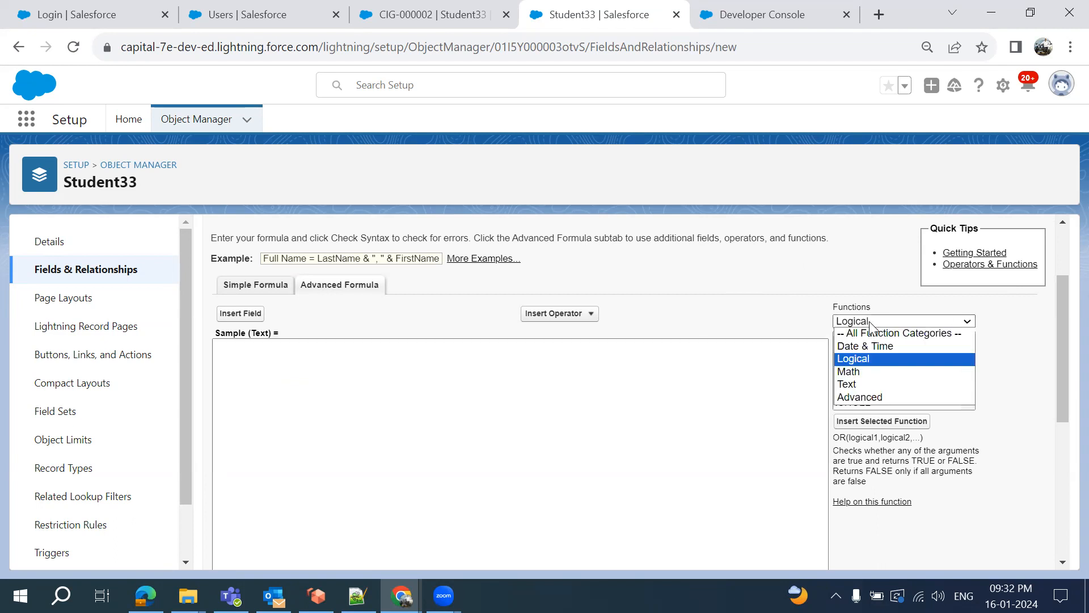
Insert ADDMONTHS(date,num) from the Date & Time category into the empty formula
{"action": "left_click", "coordinate": [871, 351]}
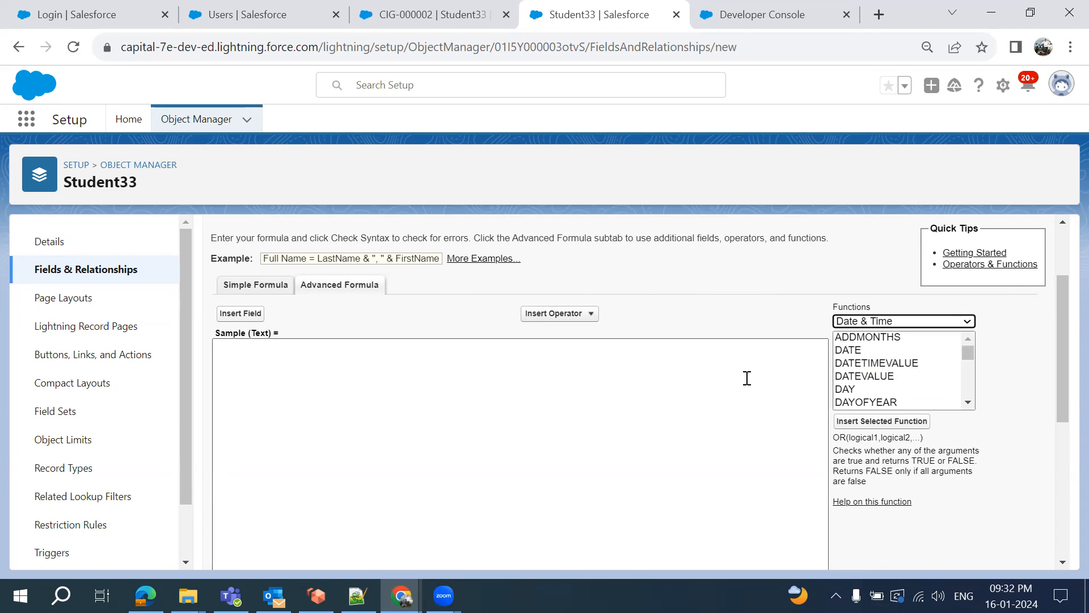
{"action": "left_click", "coordinate": [870, 338]}
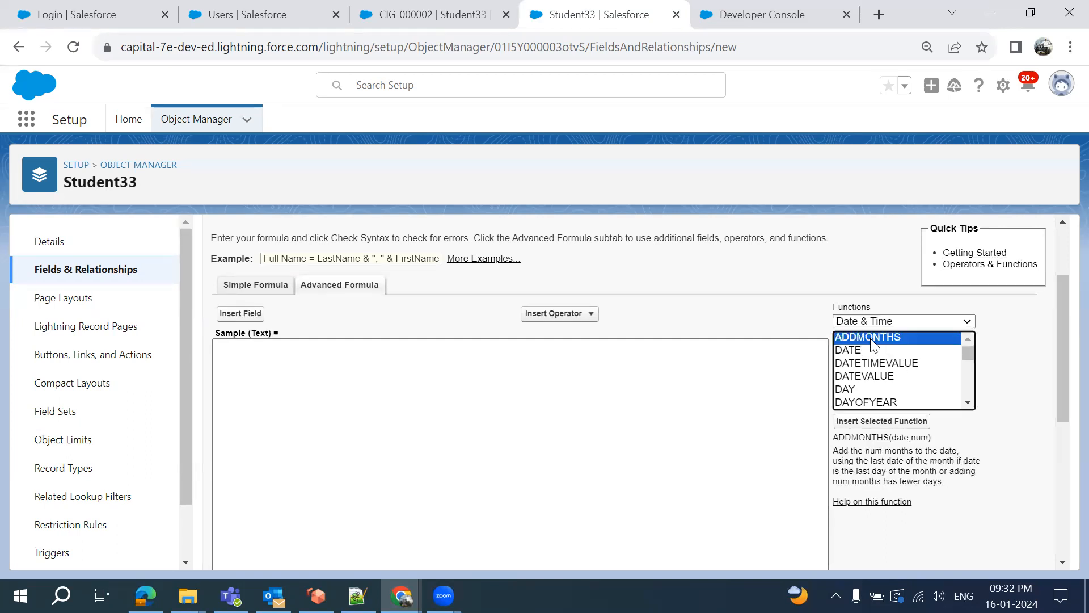
{"action": "left_click", "coordinate": [887, 422]}
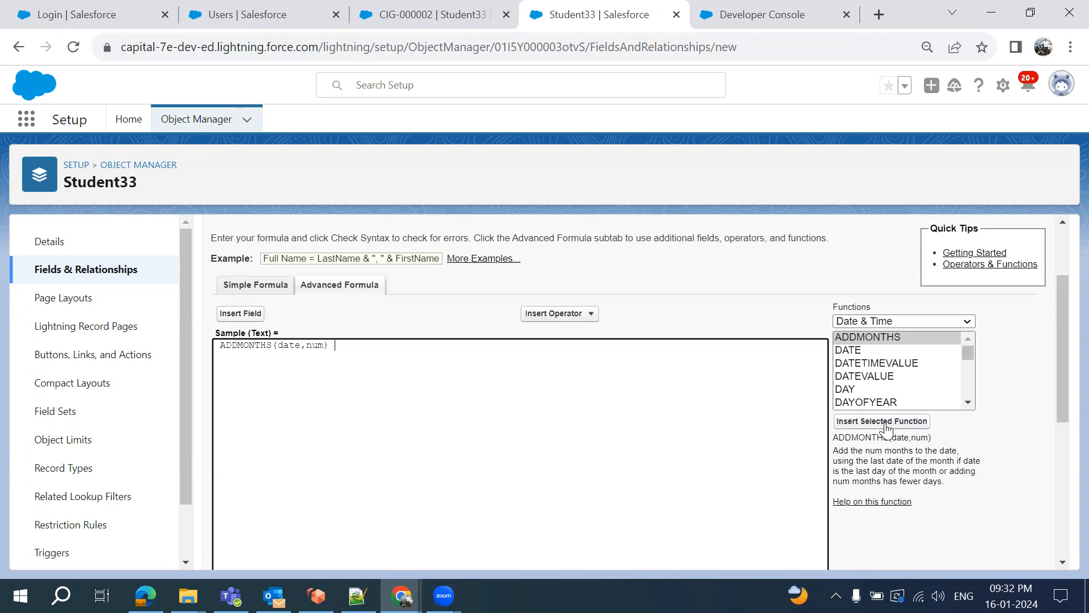
{"action": "double_click", "coordinate": [286, 346]}
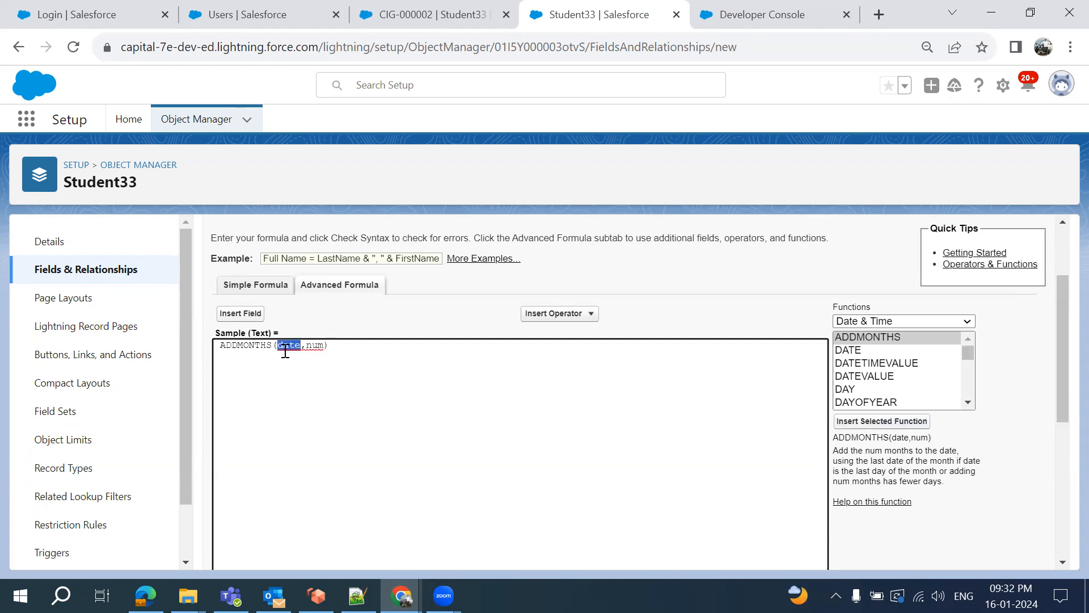
{"action": "double_click", "coordinate": [316, 346]}
Read the descriptions of DATE (year, month, day), DATEVALUE, DAY and DAYOFYEAR
{"action": "left_click", "coordinate": [853, 353]}
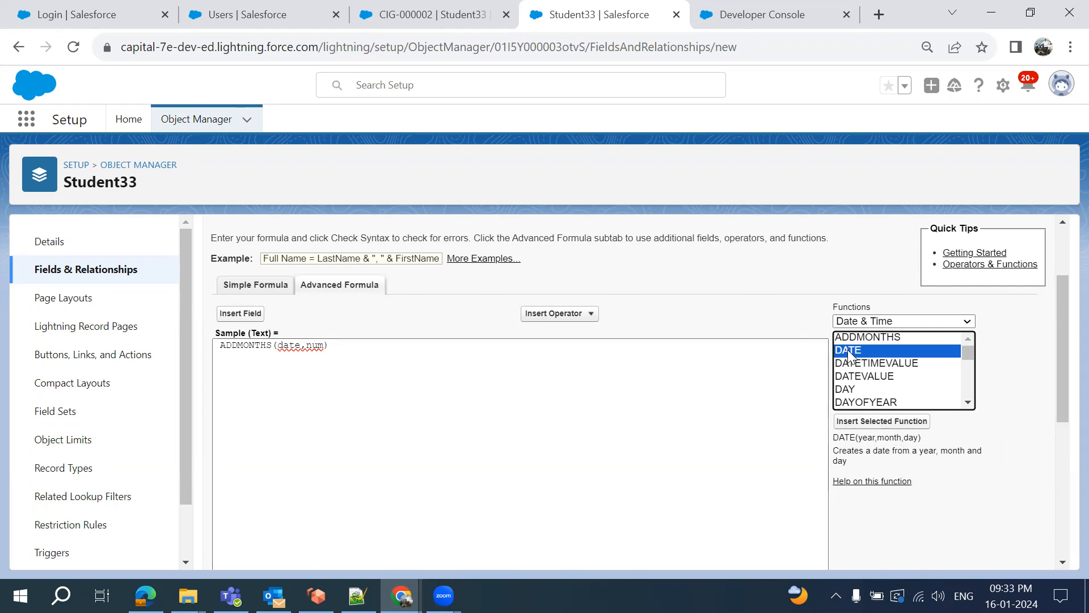
{"action": "double_click", "coordinate": [865, 438]}
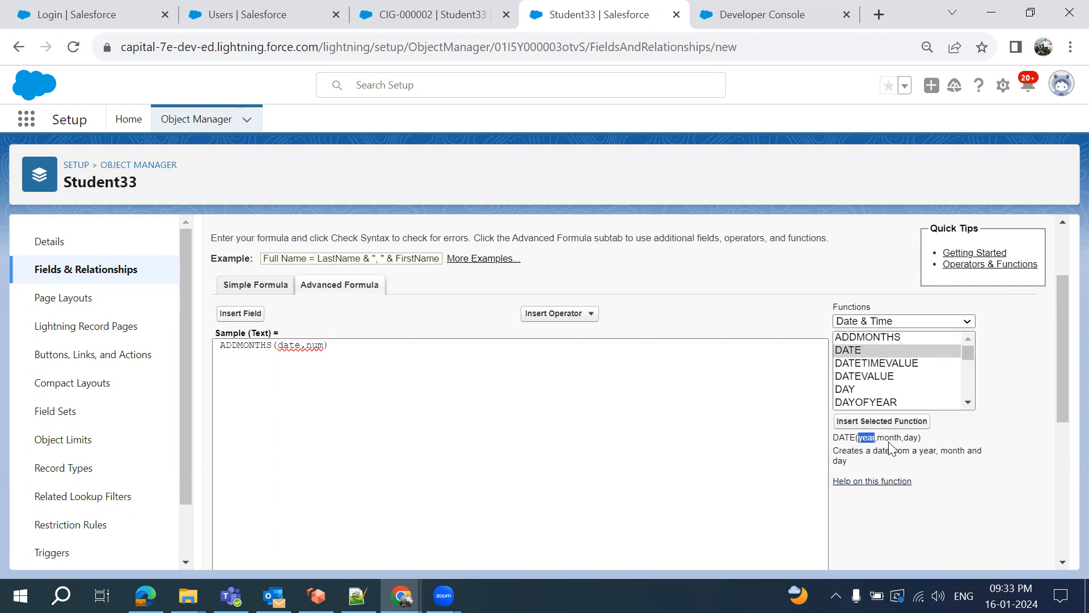
{"action": "double_click", "coordinate": [889, 438]}
{"action": "double_click", "coordinate": [910, 438]}
{"action": "scroll", "coordinate": [871, 371], "scroll_direction": "down", "scroll_amount": 1}
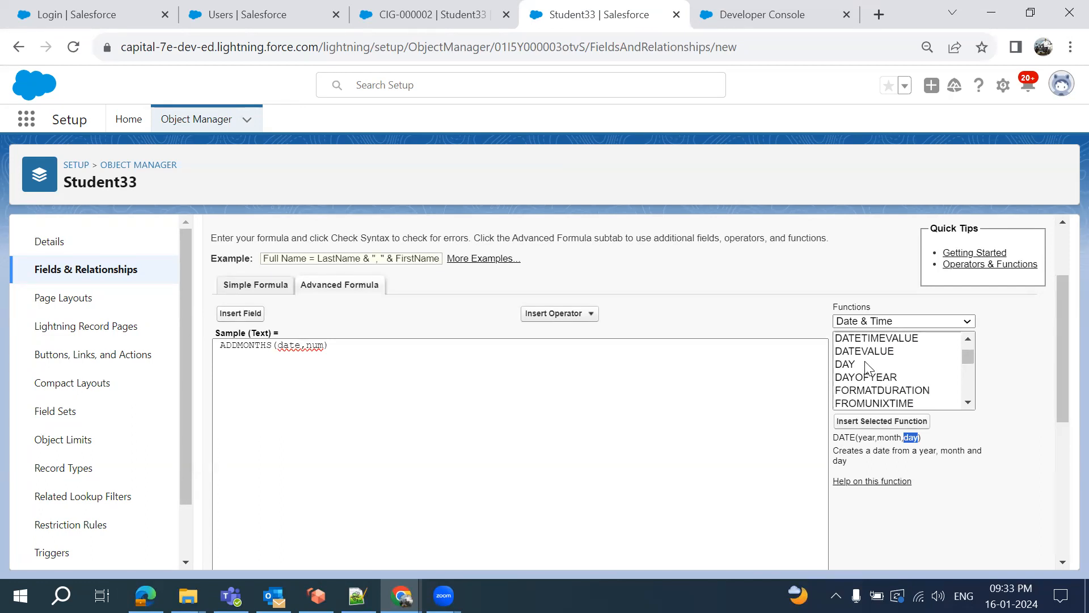
{"action": "left_click", "coordinate": [862, 352]}
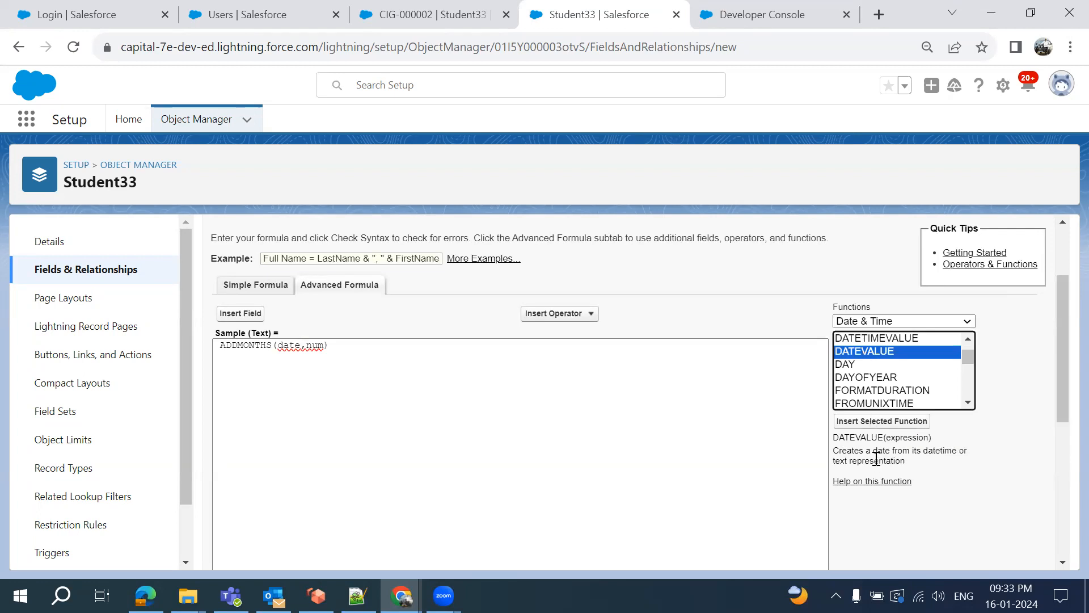
{"action": "left_click", "coordinate": [847, 364]}
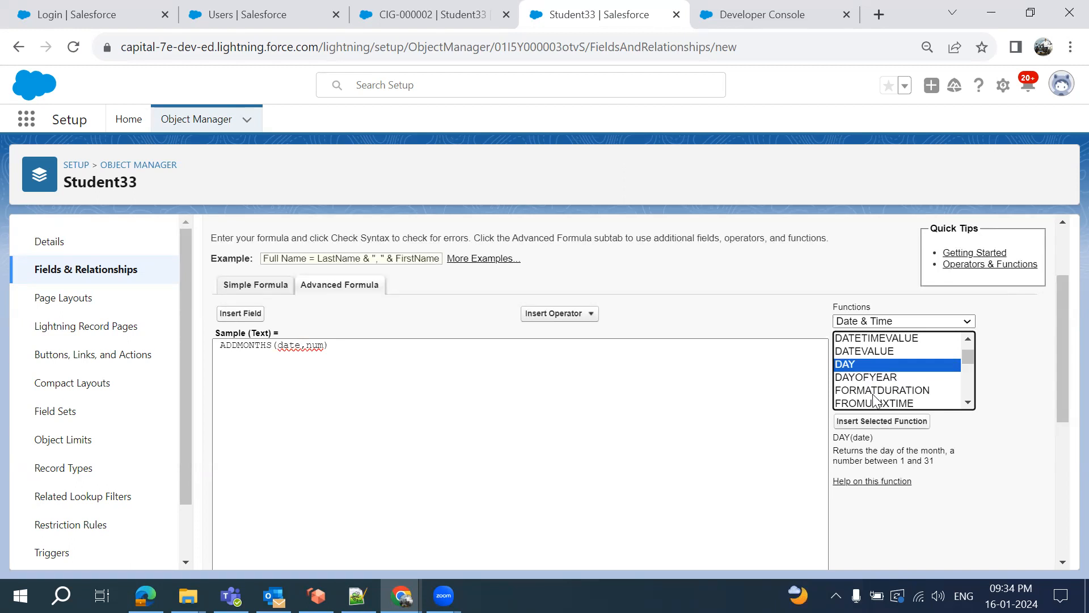
{"action": "left_click", "coordinate": [851, 379]}
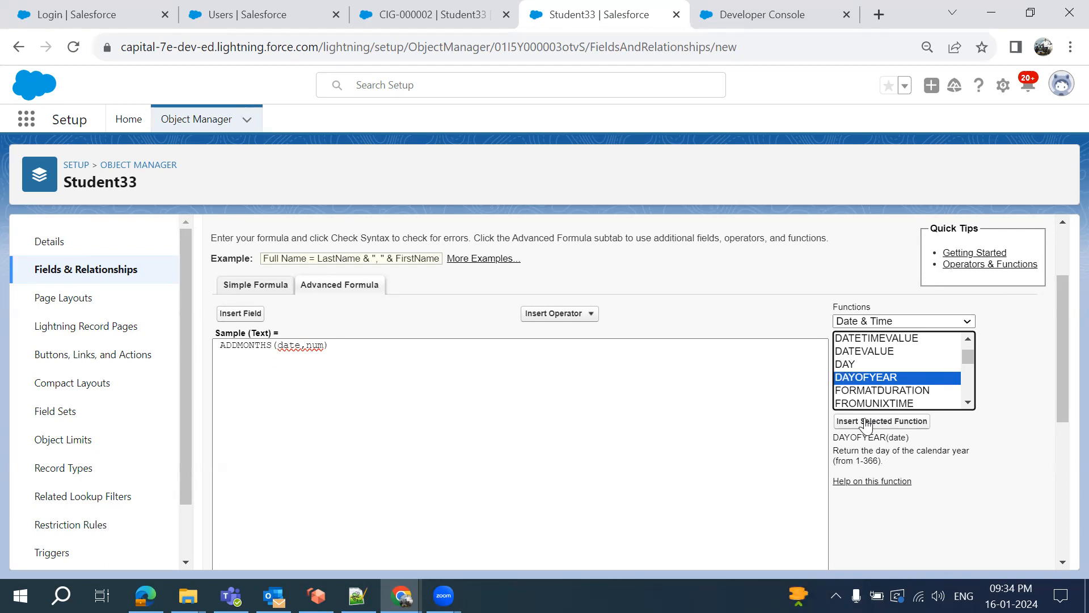
Read the WEEKDAY, NOW and TODAY function descriptions in the Date & Time list
{"action": "scroll", "coordinate": [858, 379], "scroll_direction": "down", "scroll_amount": 5}
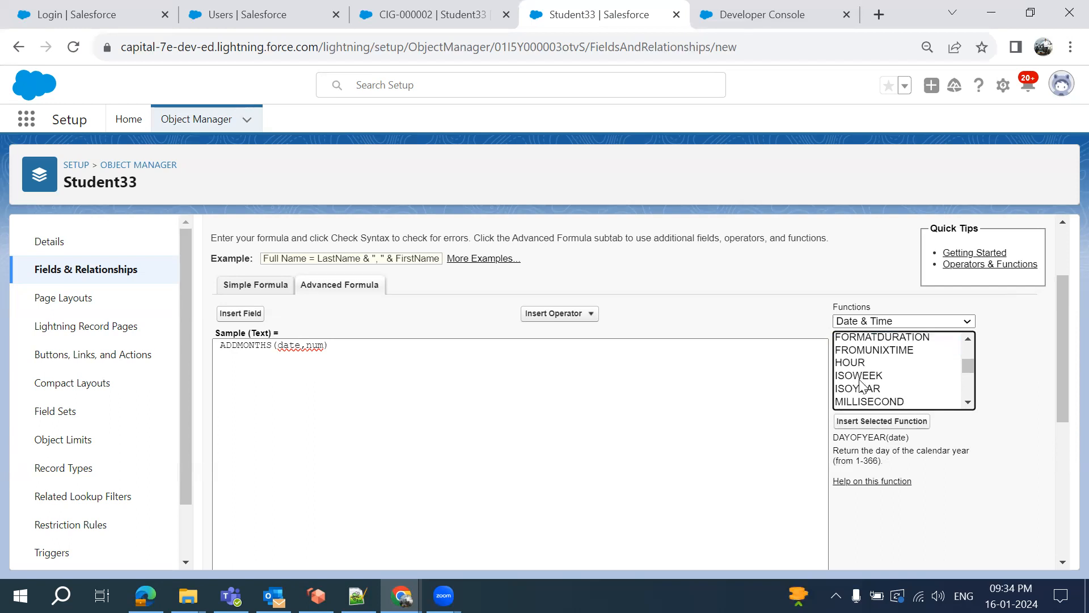
{"action": "scroll", "coordinate": [862, 385], "scroll_direction": "down", "scroll_amount": 3}
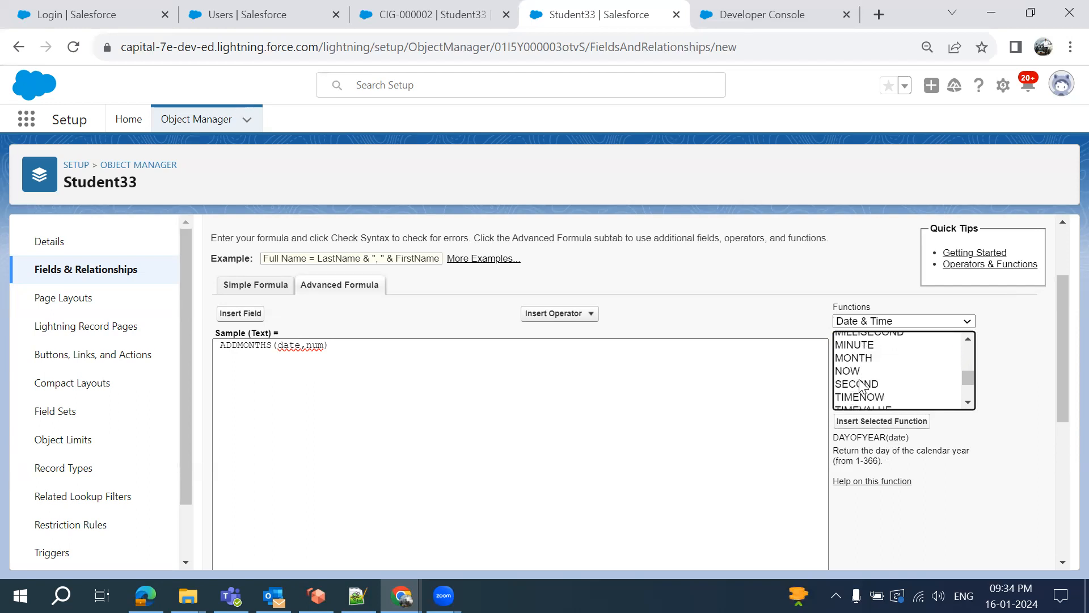
{"action": "scroll", "coordinate": [859, 380], "scroll_direction": "up", "scroll_amount": 1}
{"action": "scroll", "coordinate": [860, 379], "scroll_direction": "down", "scroll_amount": 1}
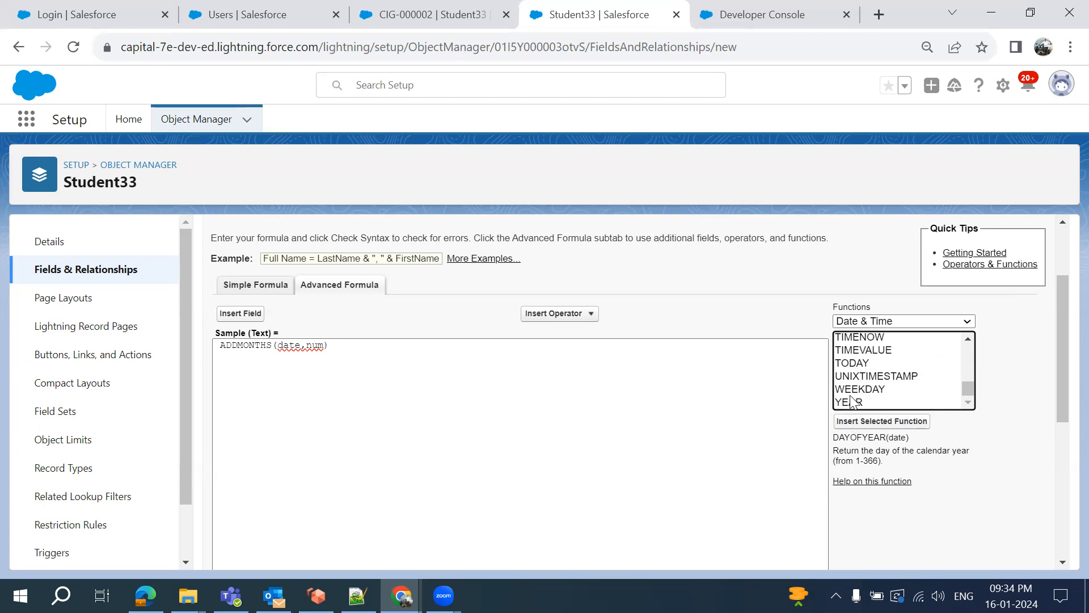
{"action": "scroll", "coordinate": [887, 392], "scroll_direction": "up", "scroll_amount": 1}
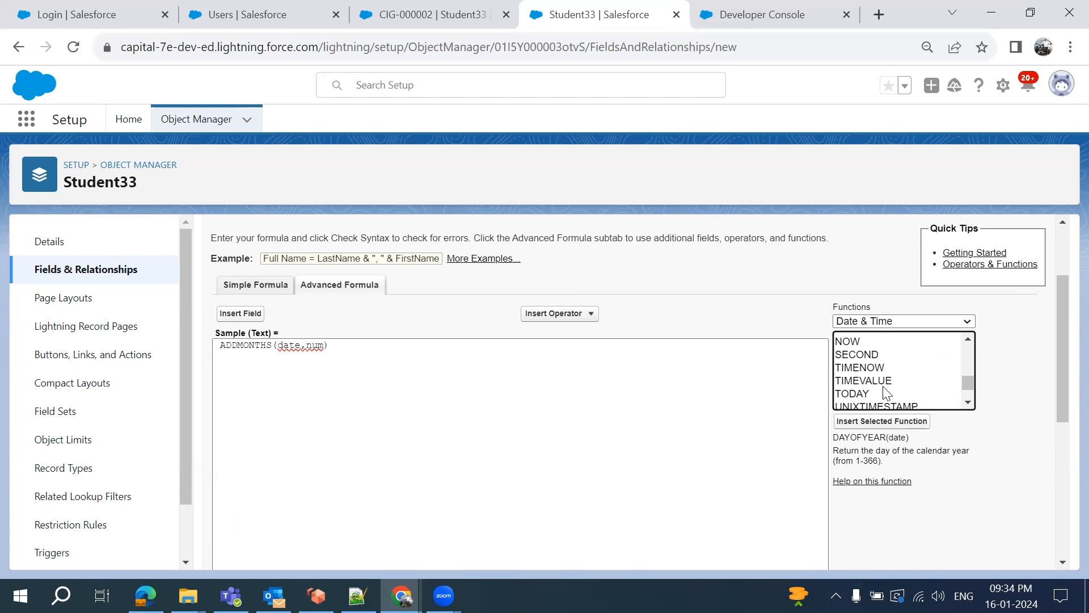
{"action": "scroll", "coordinate": [887, 391], "scroll_direction": "down", "scroll_amount": 1}
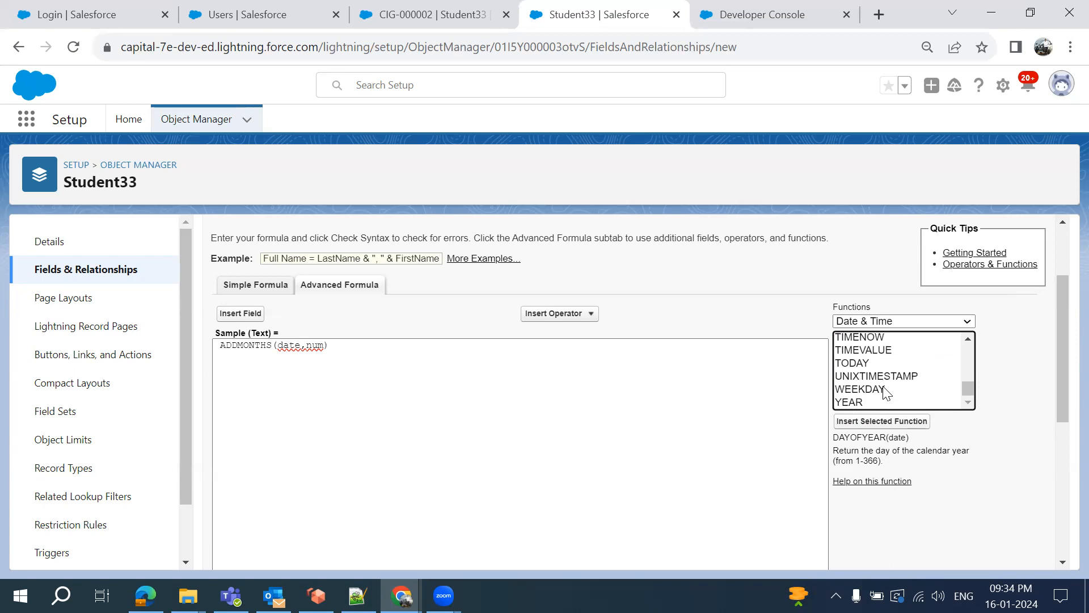
{"action": "left_click", "coordinate": [848, 392]}
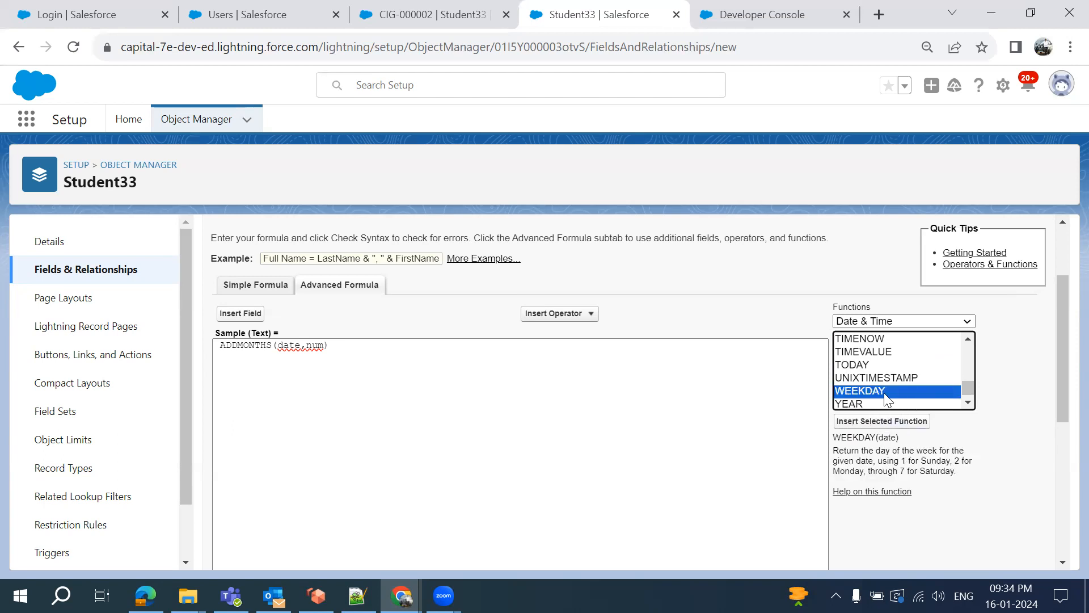
{"action": "scroll", "coordinate": [885, 394], "scroll_direction": "up", "scroll_amount": 1}
{"action": "scroll", "coordinate": [885, 395], "scroll_direction": "up", "scroll_amount": 1}
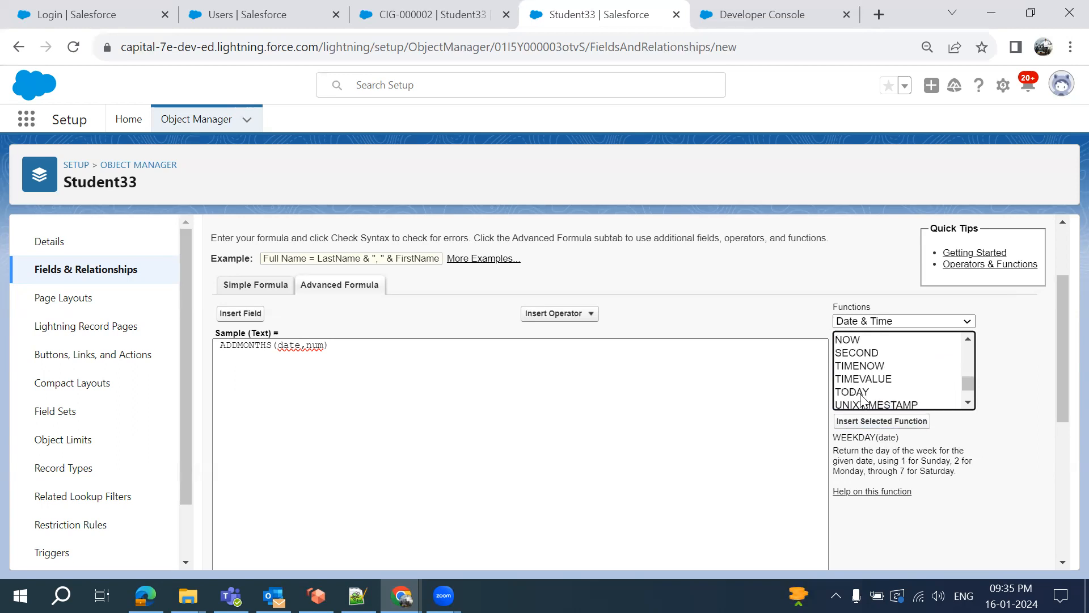
{"action": "scroll", "coordinate": [849, 399], "scroll_direction": "up", "scroll_amount": 3}
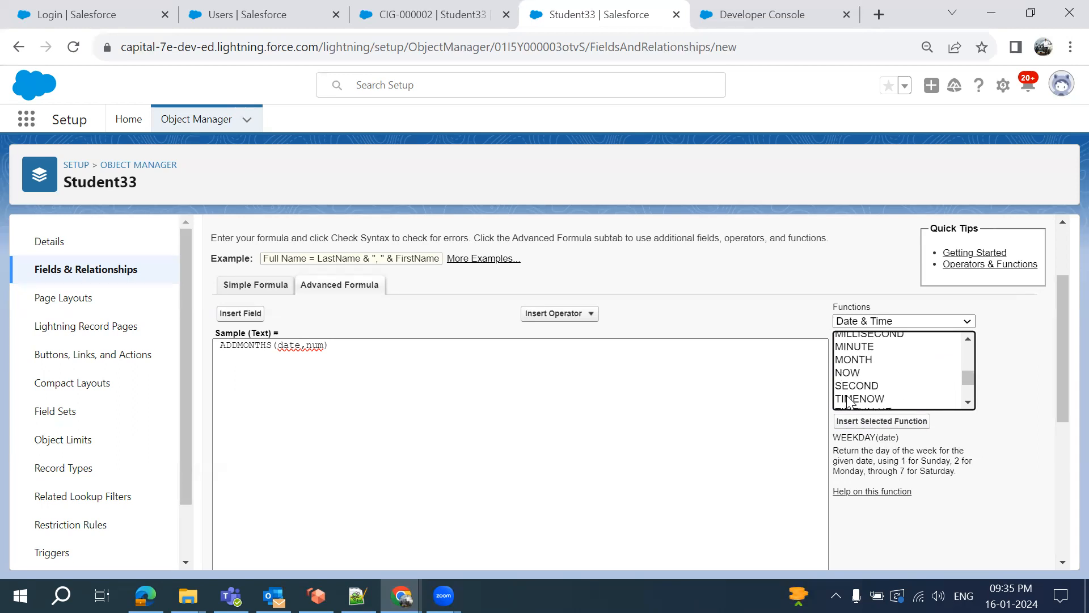
{"action": "left_click", "coordinate": [847, 375]}
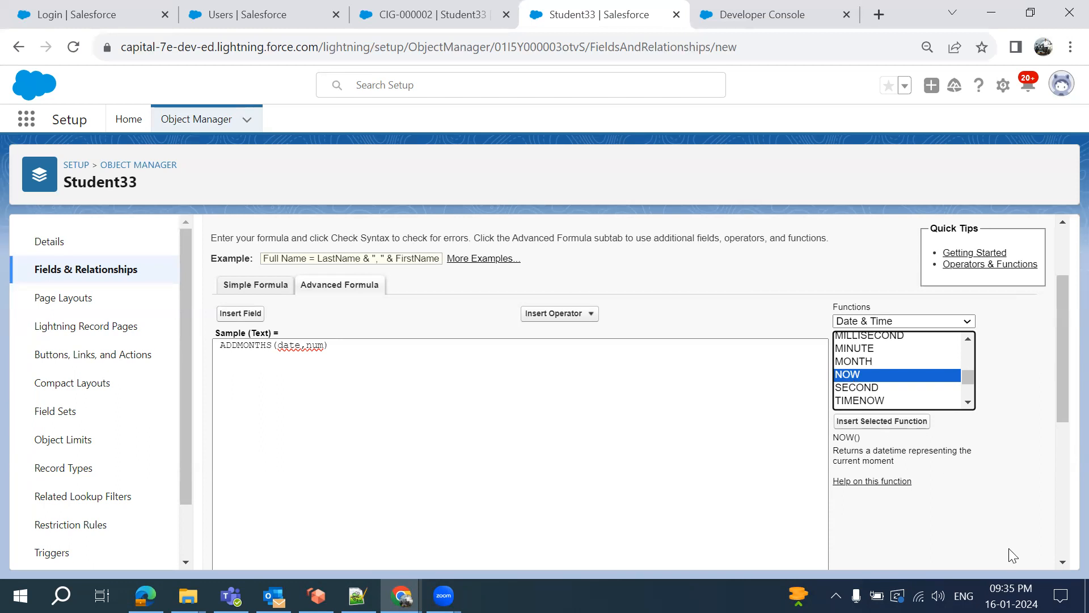
{"action": "mouse_move", "coordinate": [1011, 596]}
{"action": "scroll", "coordinate": [896, 404], "scroll_direction": "down", "scroll_amount": 1}
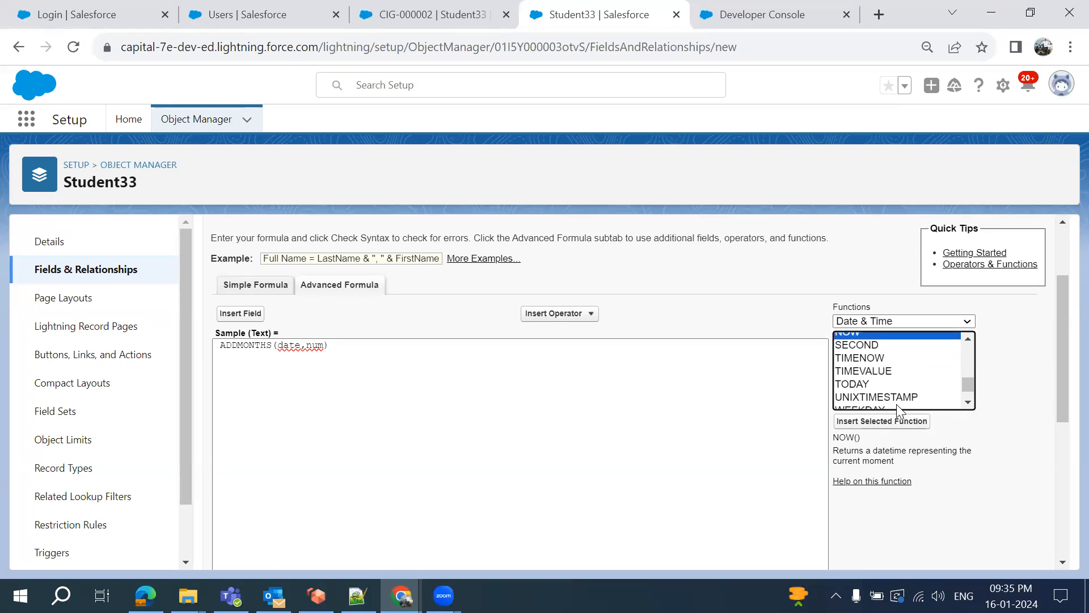
{"action": "left_click", "coordinate": [850, 385]}
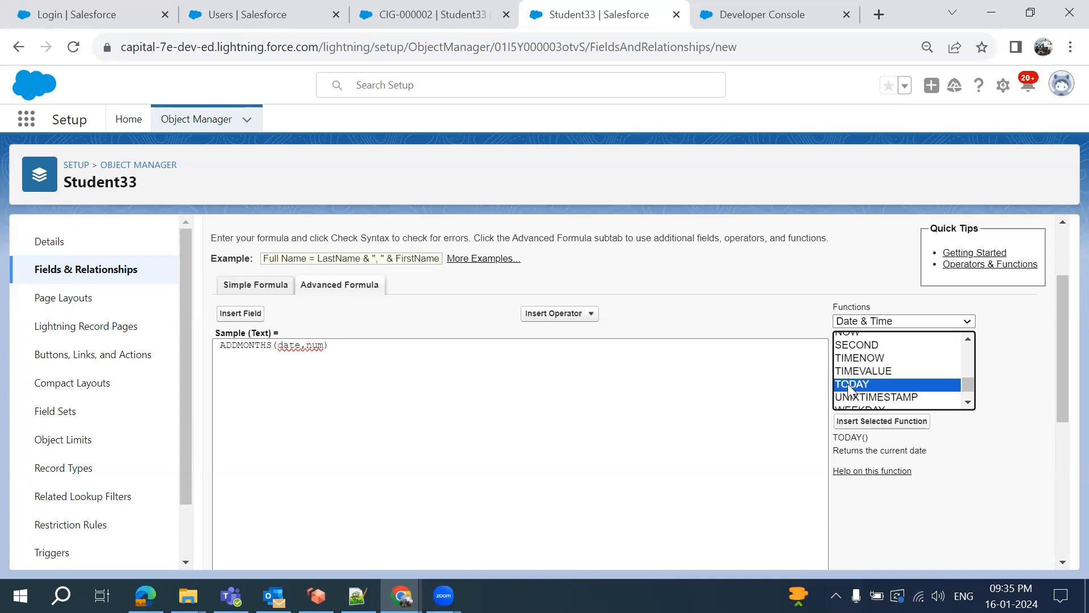
{"action": "scroll", "coordinate": [846, 369], "scroll_direction": "up", "scroll_amount": 1}
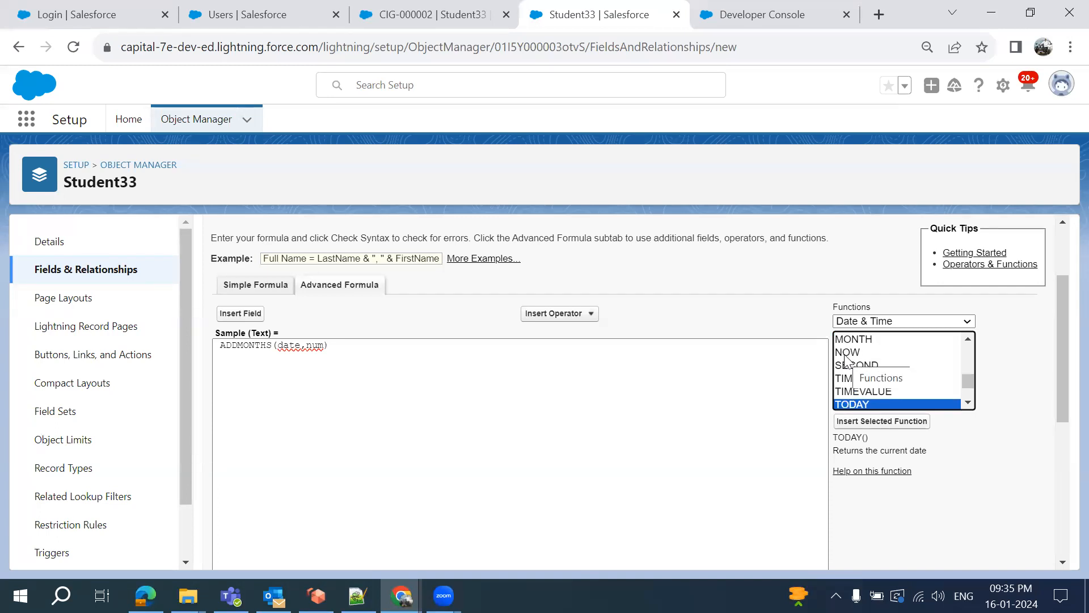
{"action": "scroll", "coordinate": [846, 359], "scroll_direction": "up", "scroll_amount": 2}
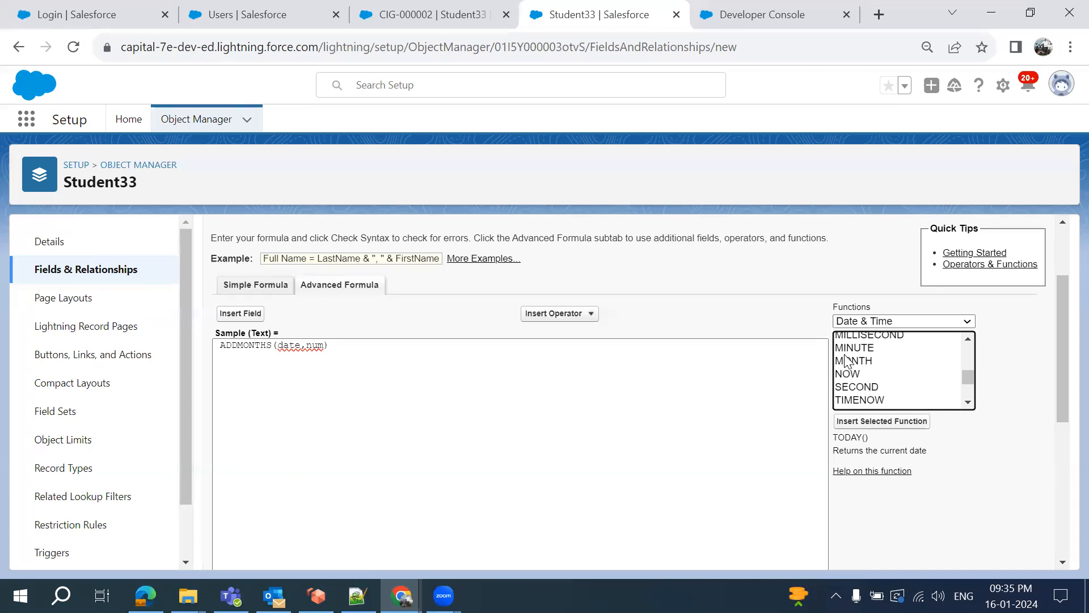
{"action": "scroll", "coordinate": [853, 352], "scroll_direction": "up", "scroll_amount": 4}
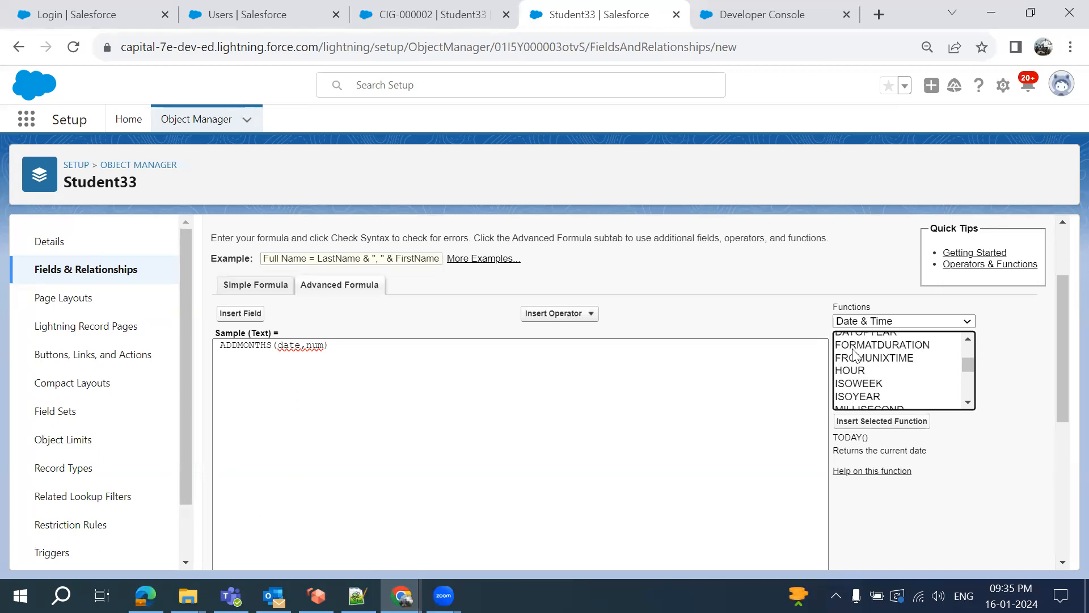
{"action": "left_click", "coordinate": [857, 322]}
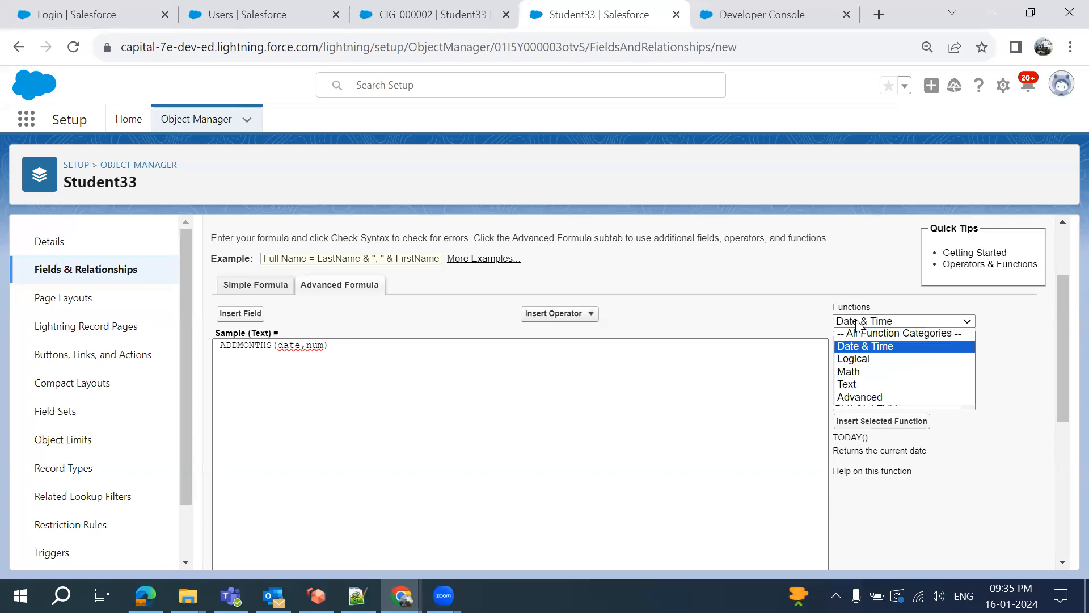
Show the Math function category and scroll through its functions
{"action": "left_click", "coordinate": [876, 378]}
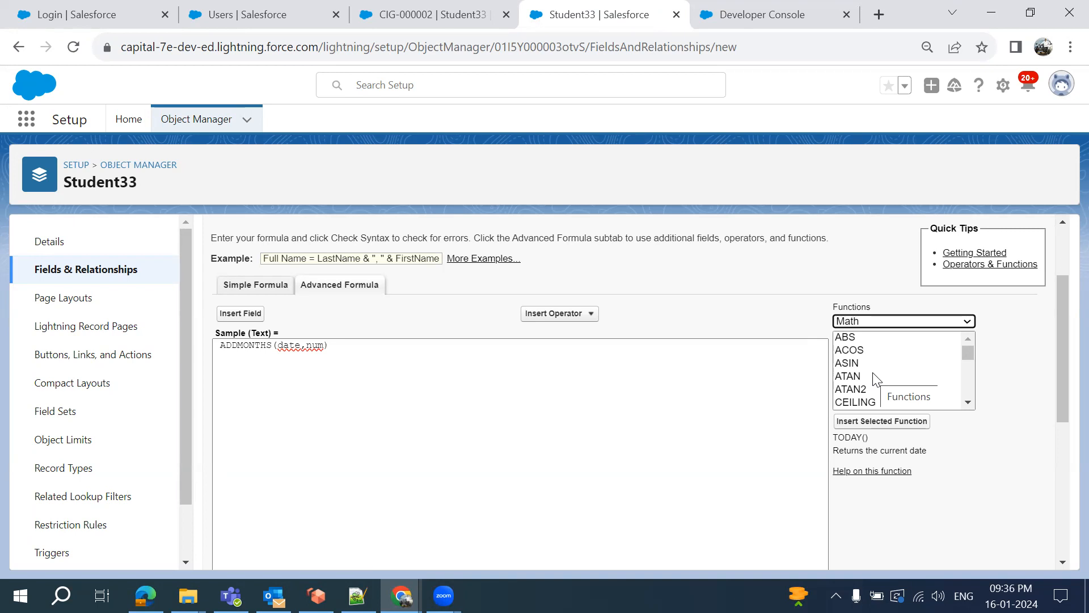
{"action": "scroll", "coordinate": [876, 379], "scroll_direction": "down", "scroll_amount": 1}
{"action": "scroll", "coordinate": [873, 360], "scroll_direction": "down", "scroll_amount": 4}
{"action": "scroll", "coordinate": [874, 356], "scroll_direction": "up", "scroll_amount": 5}
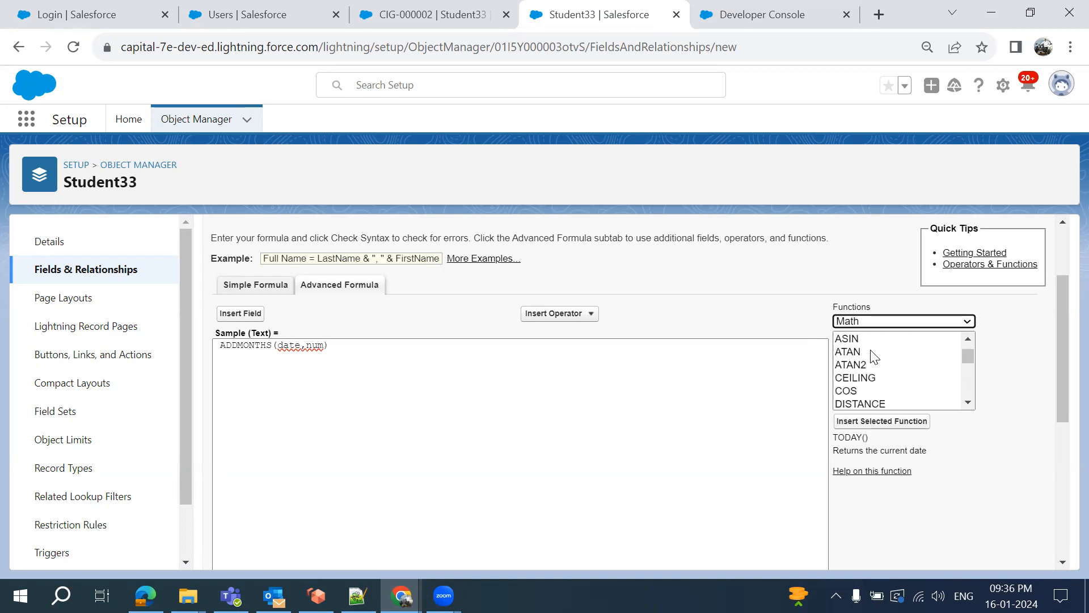
{"action": "scroll", "coordinate": [874, 356], "scroll_direction": "down", "scroll_amount": 1}
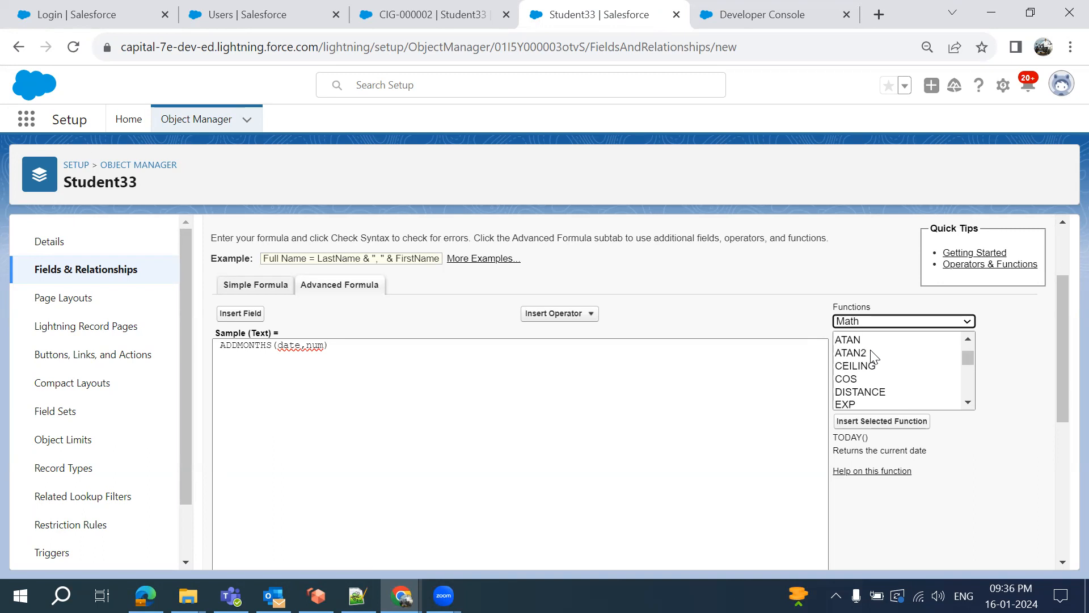
{"action": "scroll", "coordinate": [875, 357], "scroll_direction": "down", "scroll_amount": 3}
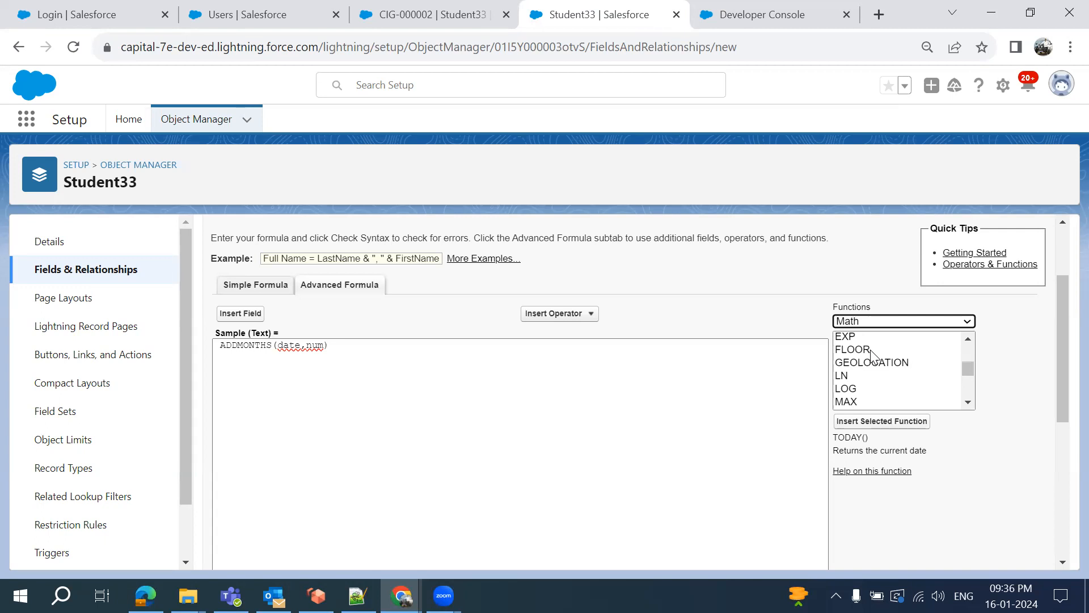
{"action": "scroll", "coordinate": [871, 397], "scroll_direction": "down", "scroll_amount": 4}
{"action": "scroll", "coordinate": [872, 400], "scroll_direction": "down", "scroll_amount": 2}
{"action": "scroll", "coordinate": [872, 400], "scroll_direction": "up", "scroll_amount": 10}
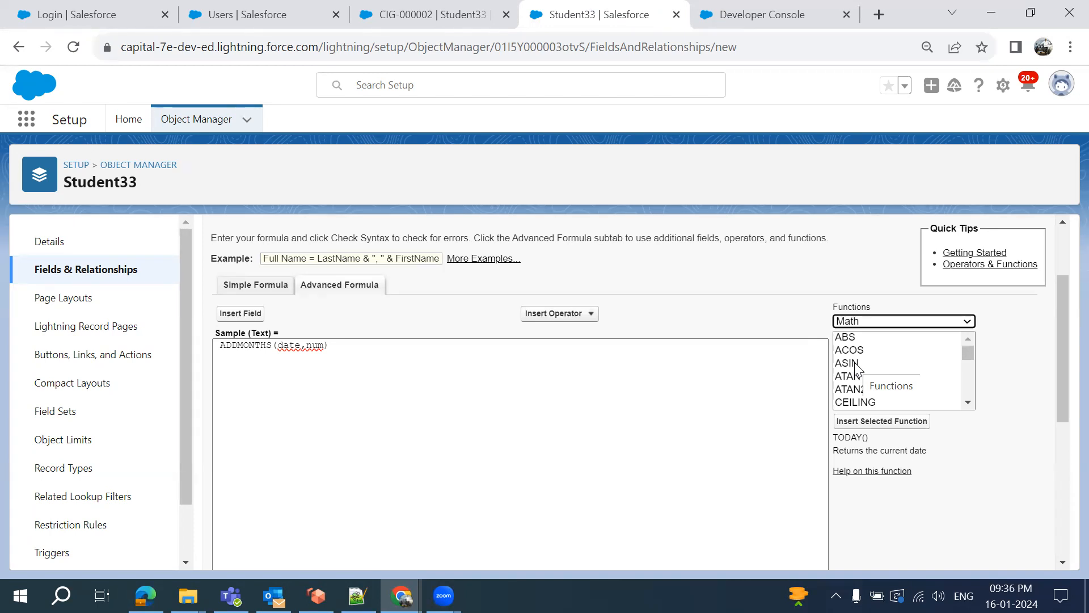
{"action": "scroll", "coordinate": [854, 363], "scroll_direction": "down", "scroll_amount": 5}
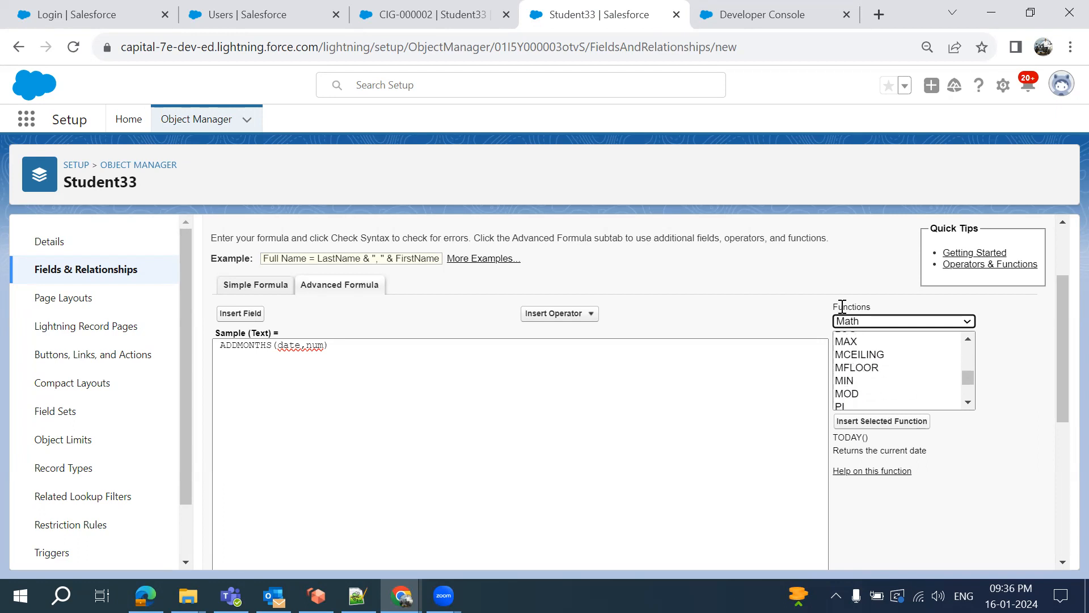
{"action": "scroll", "coordinate": [872, 406], "scroll_direction": "down", "scroll_amount": 3}
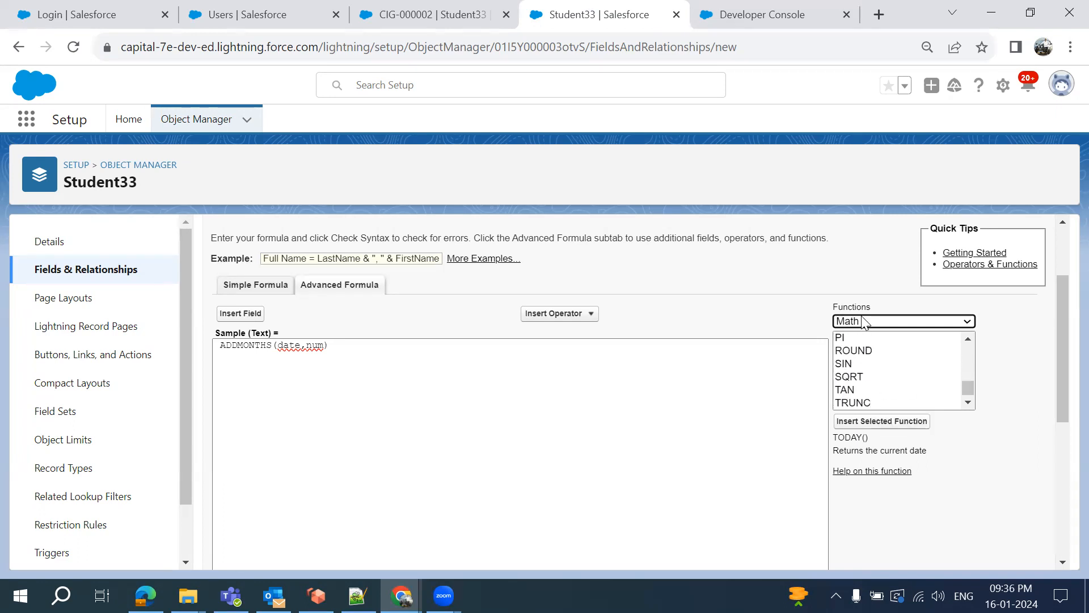
Filter the function list to the Text category, starting at ASCII, BEGINS, BR, CONTAINS
{"action": "left_click", "coordinate": [888, 327]}
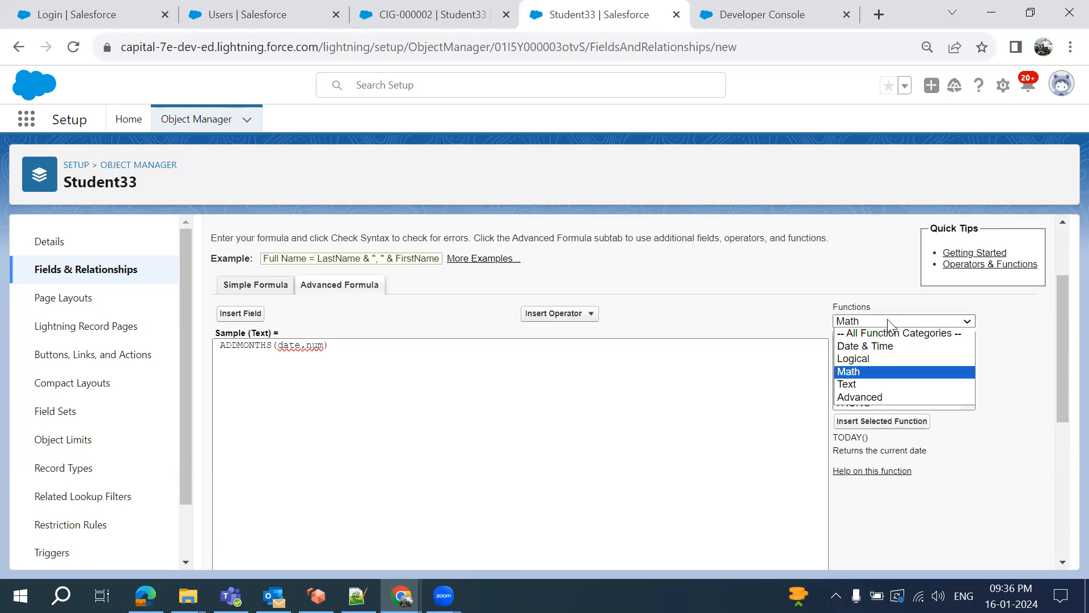
{"action": "left_click", "coordinate": [883, 383]}
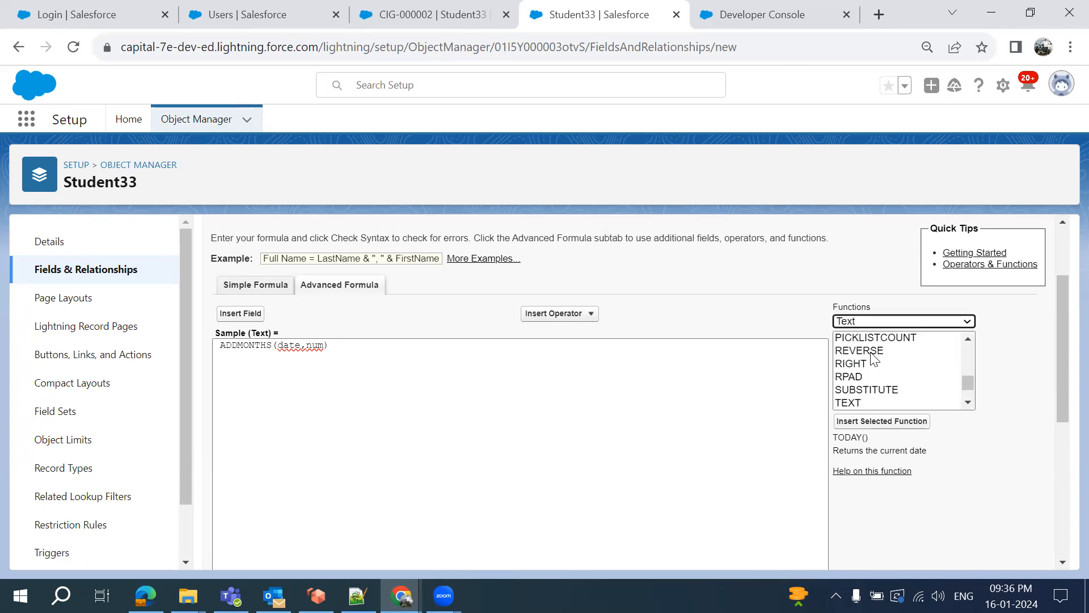
{"action": "scroll", "coordinate": [874, 359], "scroll_direction": "up", "scroll_amount": 3}
{"action": "scroll", "coordinate": [874, 359], "scroll_direction": "up", "scroll_amount": 3}
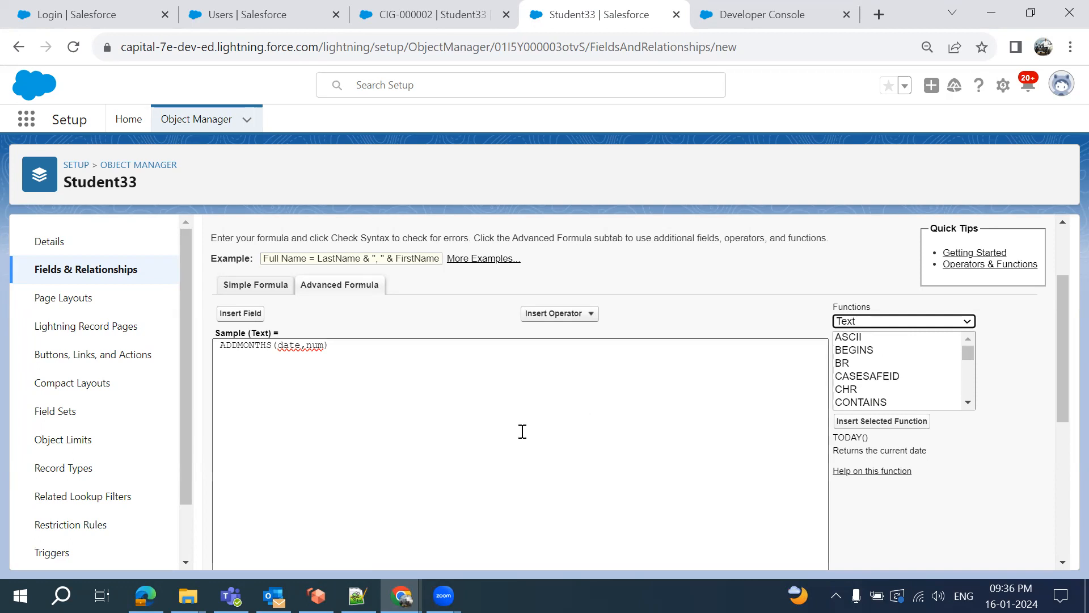
Append an unindented 'Sample Text' line to the new 17 notes, then return to Salesforce
{"action": "left_click", "coordinate": [357, 596]}
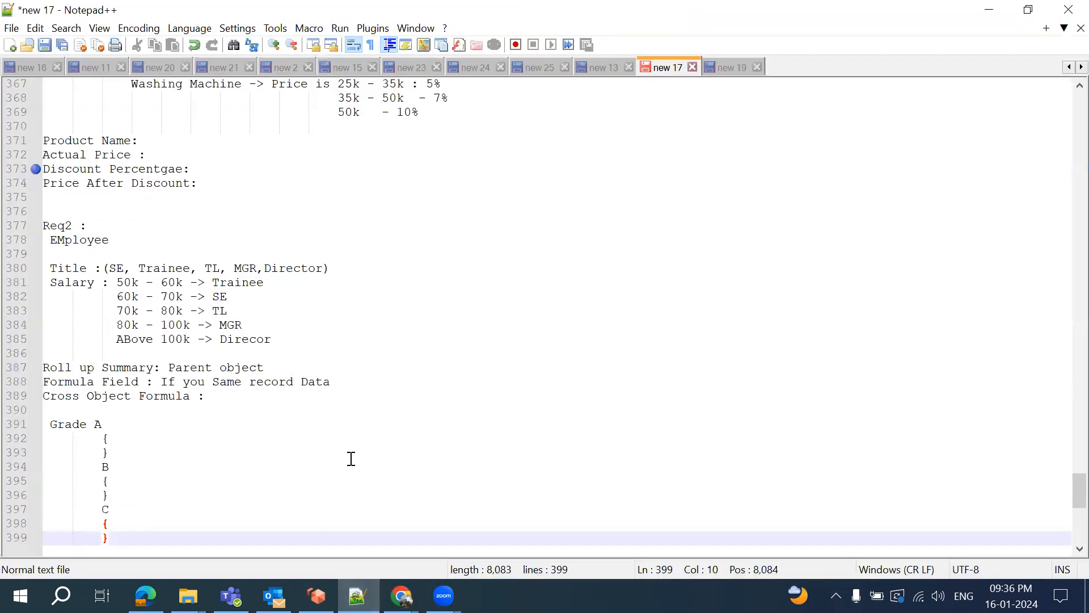
{"action": "scroll", "coordinate": [349, 457], "scroll_direction": "down", "scroll_amount": 2}
{"action": "key", "text": "Return"}
{"action": "key", "text": "Return"}
{"action": "key", "text": "BackSpace"}
{"action": "key", "text": "BackSpace"}
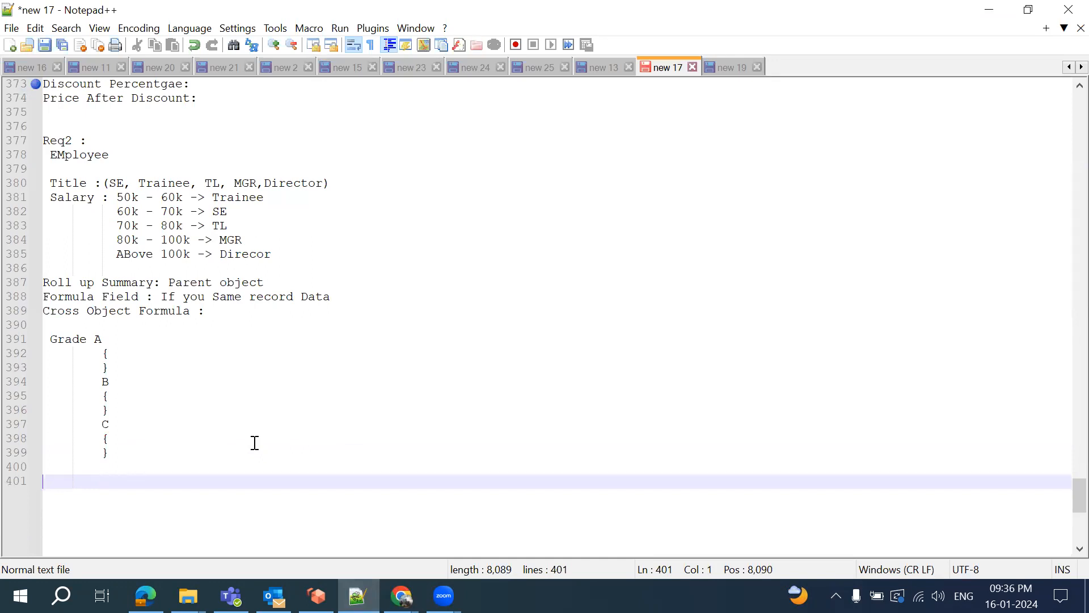
{"action": "type", "text": "Sample Text"}
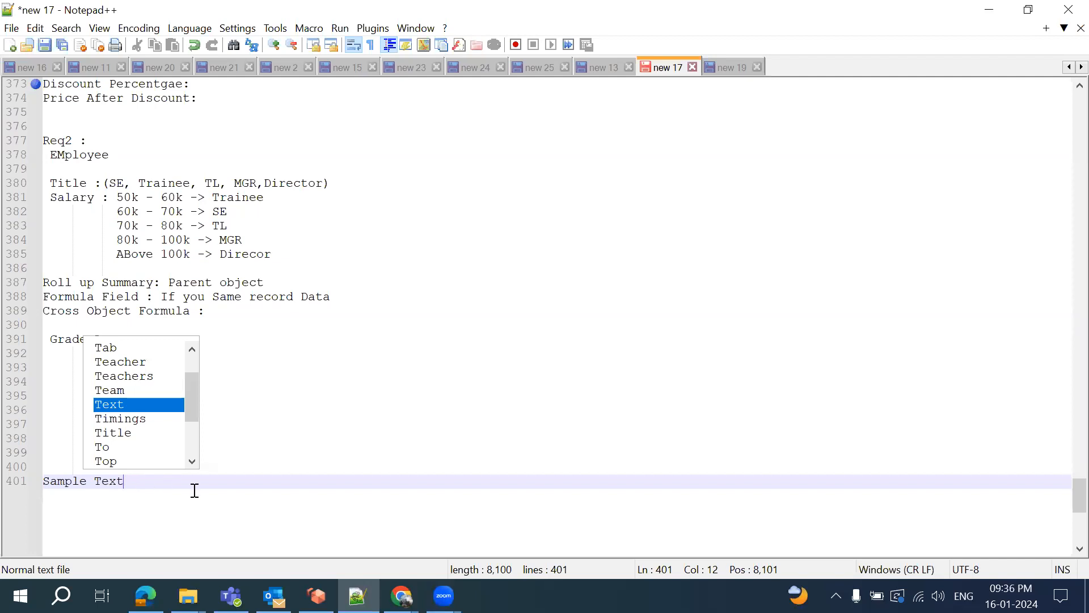
{"action": "left_click", "coordinate": [401, 595]}
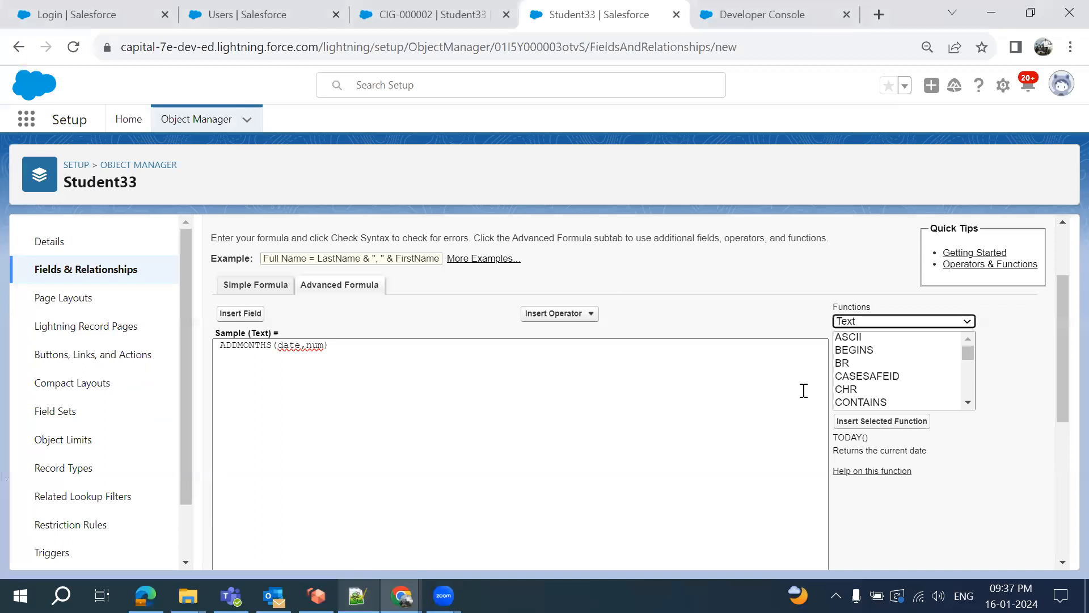
Scroll the Text functions list and select RIGHT to show its description
{"action": "scroll", "coordinate": [877, 366], "scroll_direction": "down", "scroll_amount": 2}
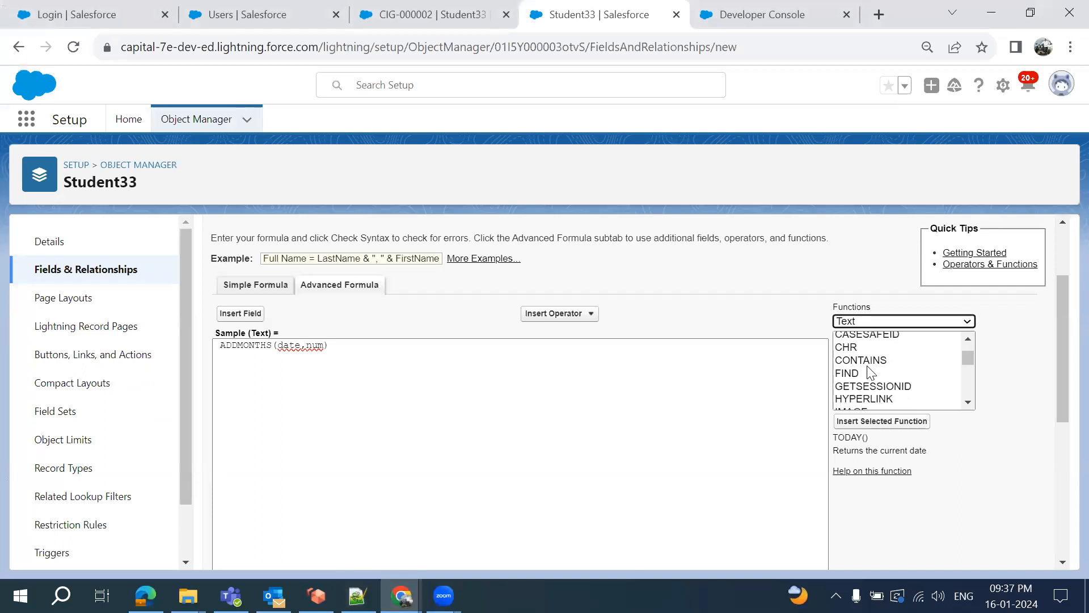
{"action": "scroll", "coordinate": [874, 405], "scroll_direction": "down", "scroll_amount": 2}
{"action": "scroll", "coordinate": [874, 405], "scroll_direction": "down", "scroll_amount": 1}
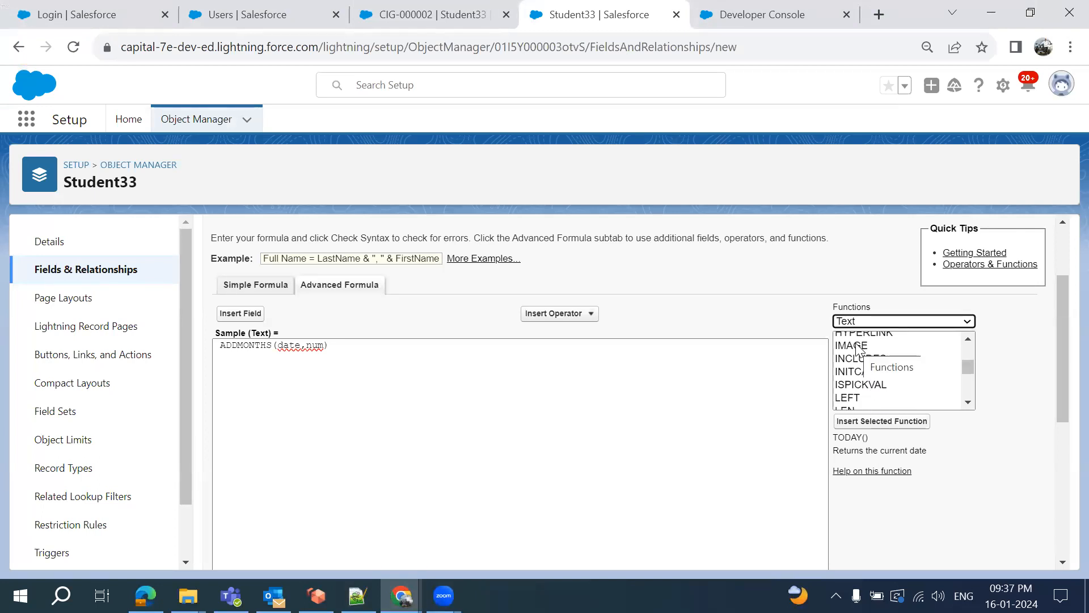
{"action": "scroll", "coordinate": [866, 392], "scroll_direction": "down", "scroll_amount": 1}
{"action": "scroll", "coordinate": [865, 389], "scroll_direction": "down", "scroll_amount": 1}
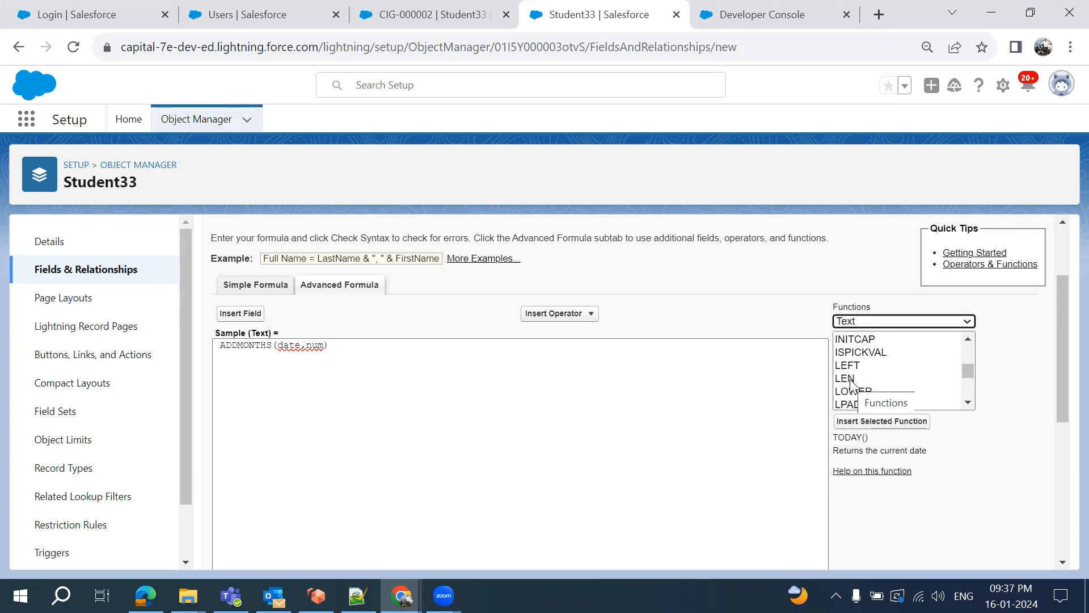
{"action": "scroll", "coordinate": [908, 406], "scroll_direction": "down", "scroll_amount": 2}
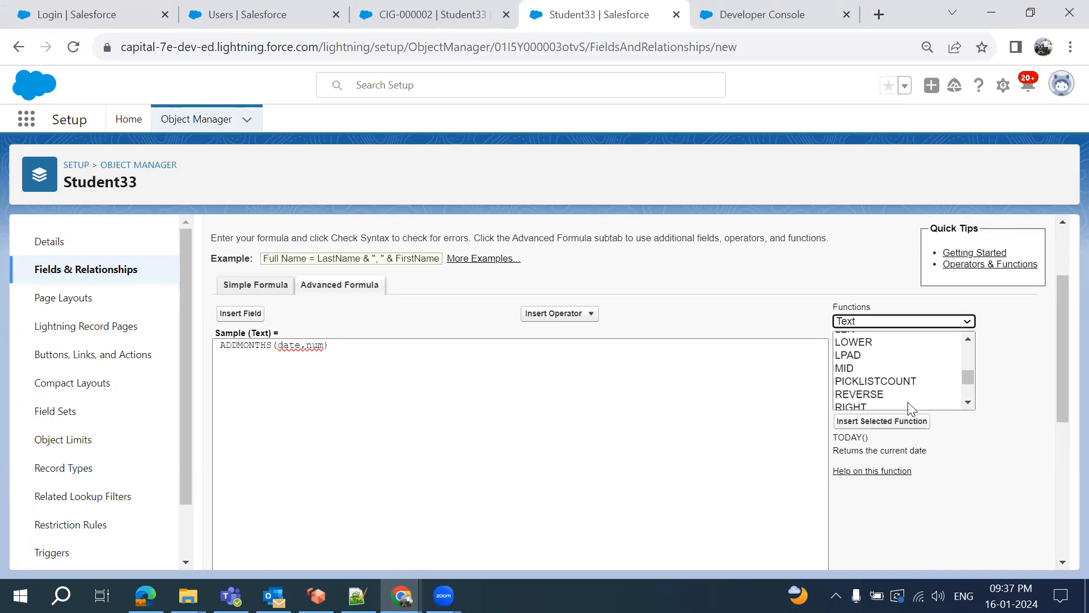
{"action": "scroll", "coordinate": [912, 407], "scroll_direction": "down", "scroll_amount": 1}
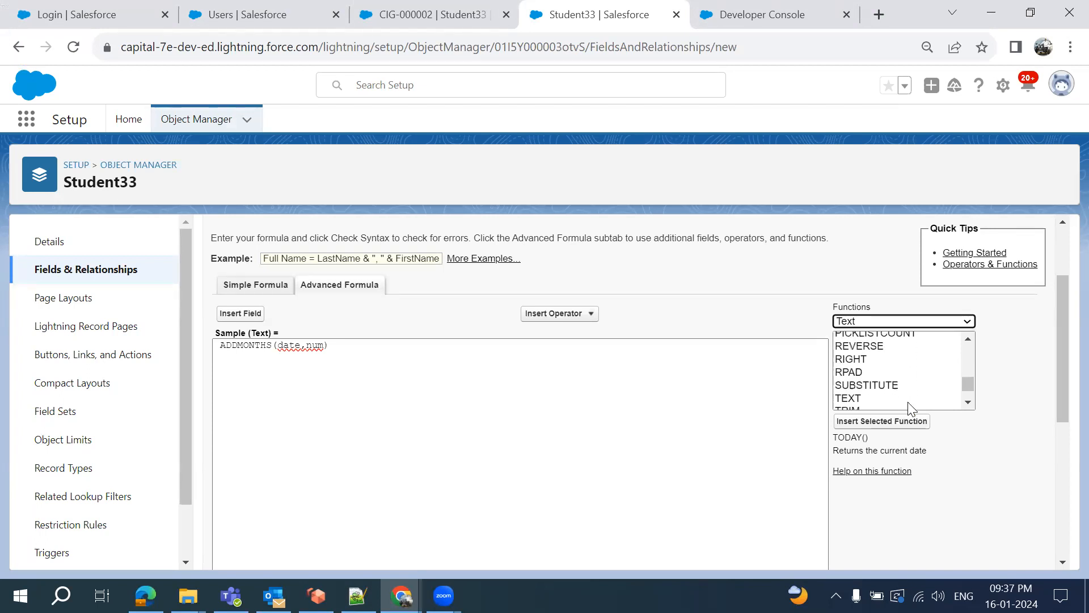
{"action": "left_click", "coordinate": [848, 360]}
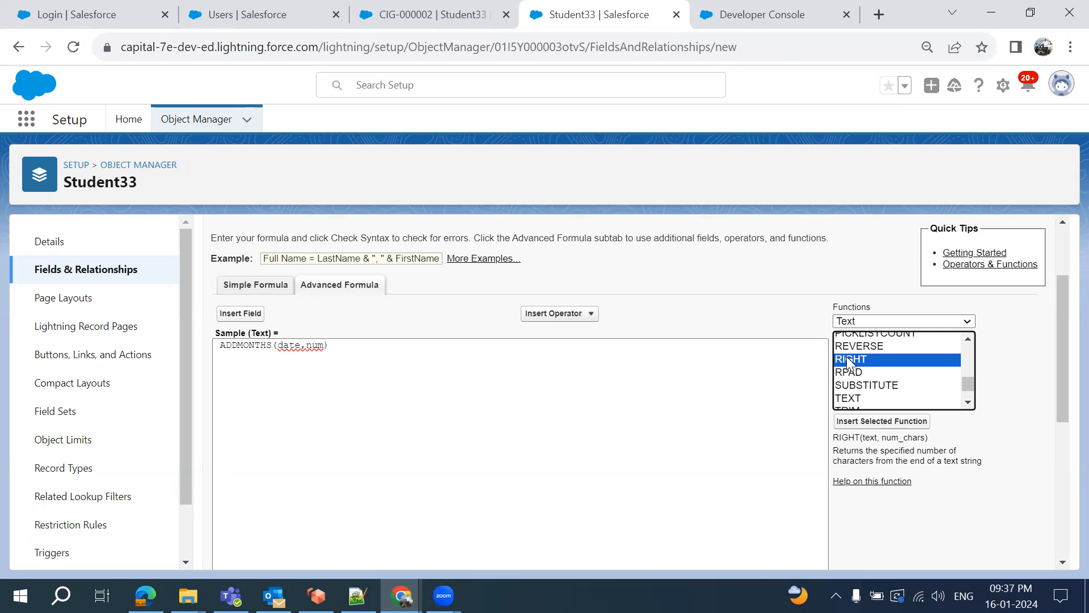
Read the RIGHT(text, num_chars) description, then open the function category dropdown
{"action": "scroll", "coordinate": [848, 361], "scroll_direction": "down", "scroll_amount": 1}
{"action": "scroll", "coordinate": [847, 363], "scroll_direction": "up", "scroll_amount": 4}
{"action": "scroll", "coordinate": [847, 363], "scroll_direction": "down", "scroll_amount": 4}
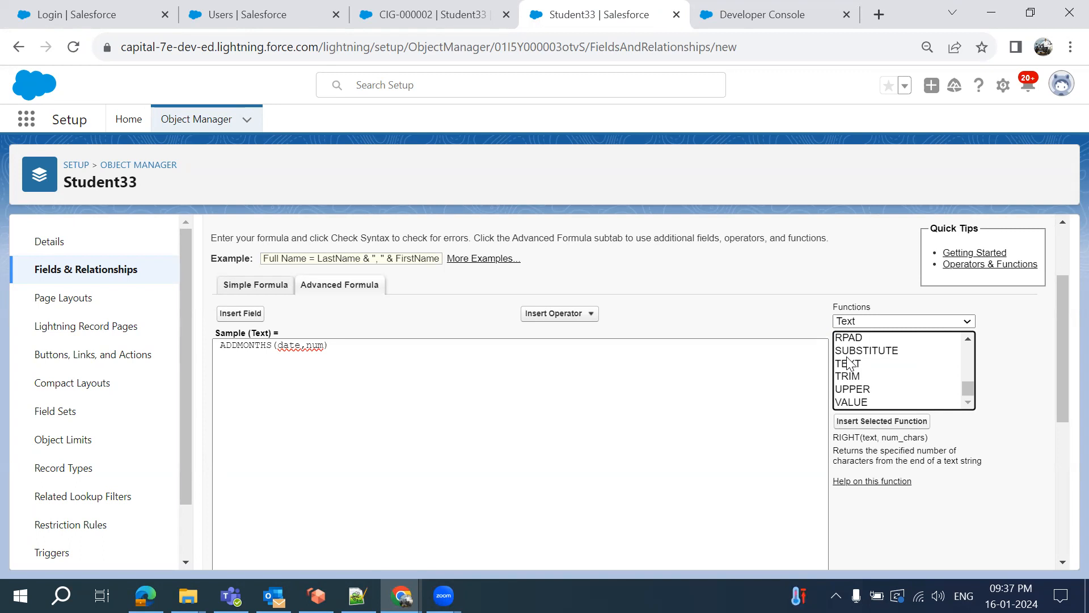
{"action": "scroll", "coordinate": [847, 364], "scroll_direction": "up", "scroll_amount": 1}
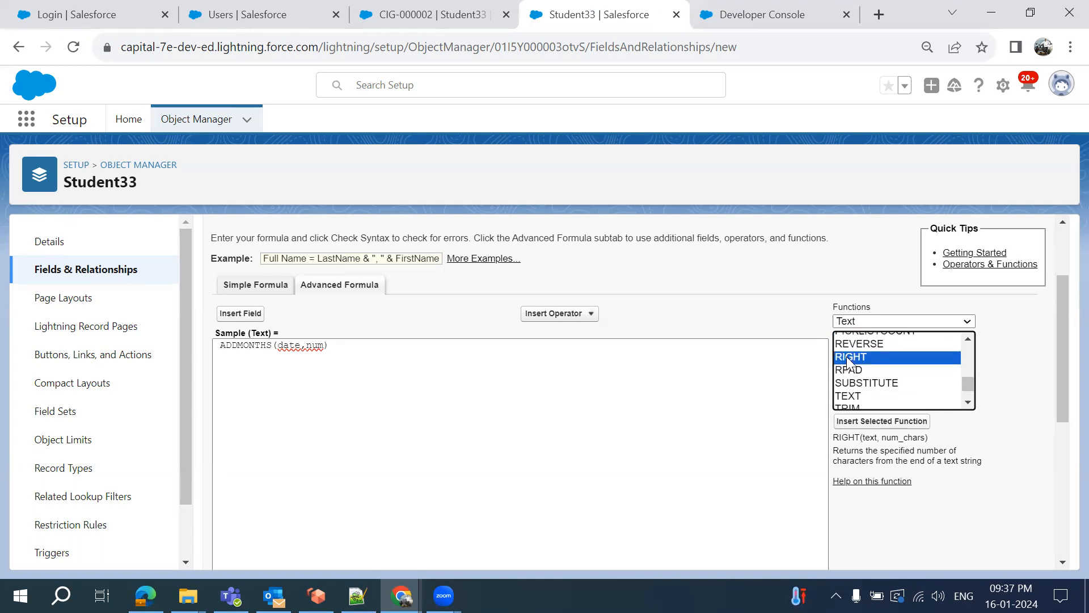
{"action": "scroll", "coordinate": [850, 363], "scroll_direction": "up", "scroll_amount": 6}
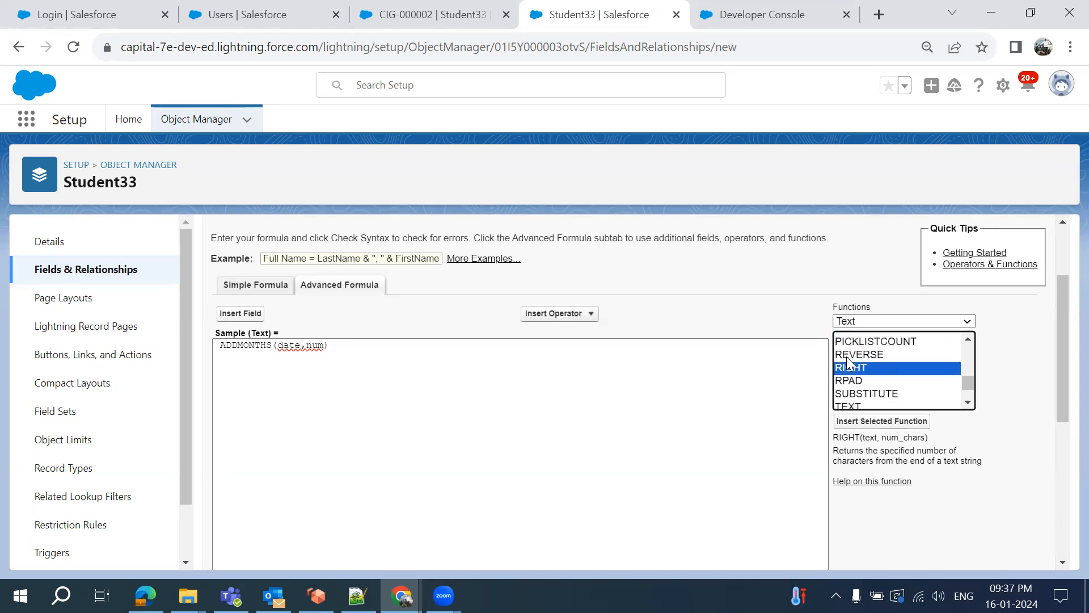
{"action": "left_click", "coordinate": [842, 322]}
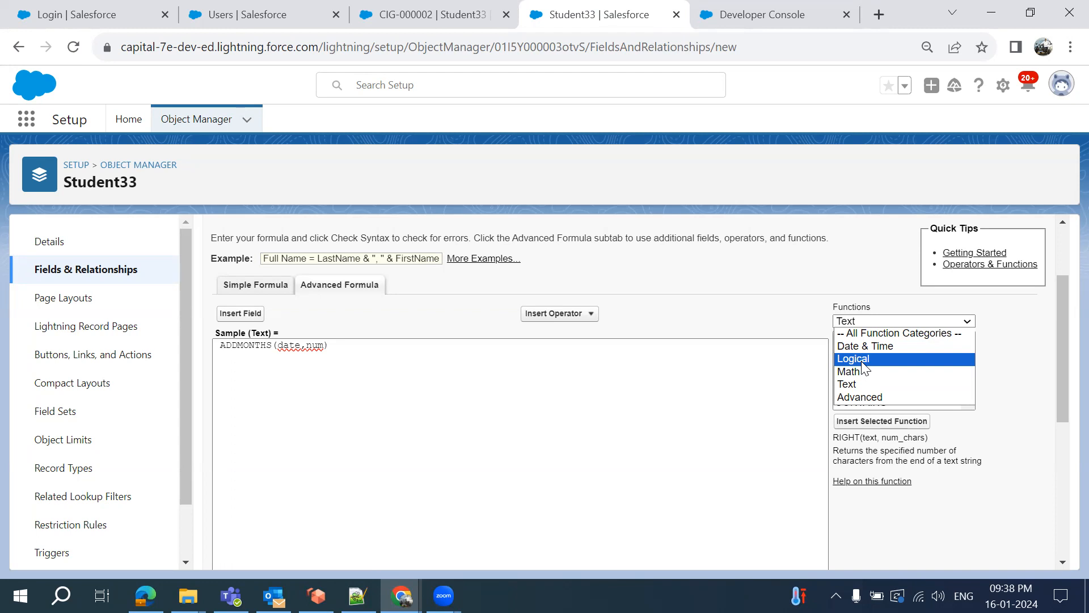
Switch the function list to Logical and view the ISBLANK description
{"action": "left_click", "coordinate": [862, 362]}
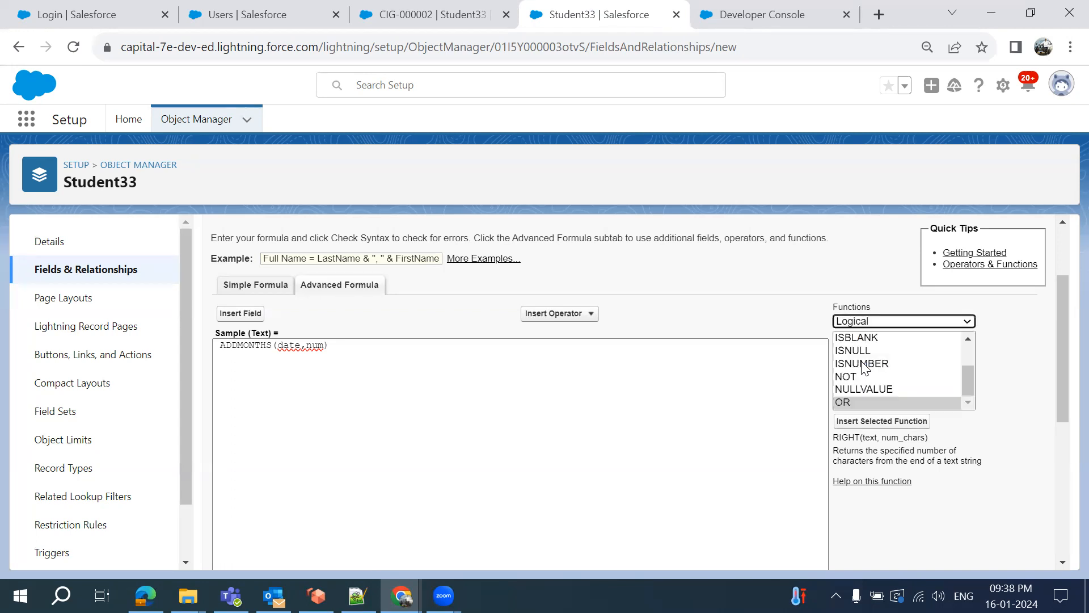
{"action": "left_click", "coordinate": [848, 325]}
{"action": "left_click", "coordinate": [854, 342]}
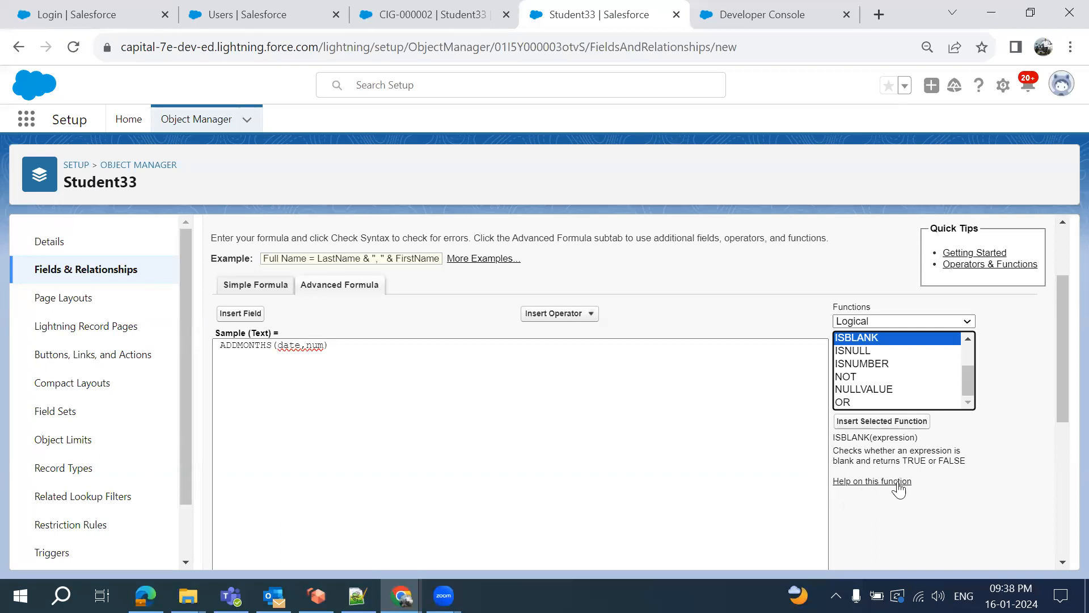
Scroll back up and bring the new 17 notes in Notepad++ to the front
{"action": "scroll", "coordinate": [951, 437], "scroll_direction": "down", "scroll_amount": 2}
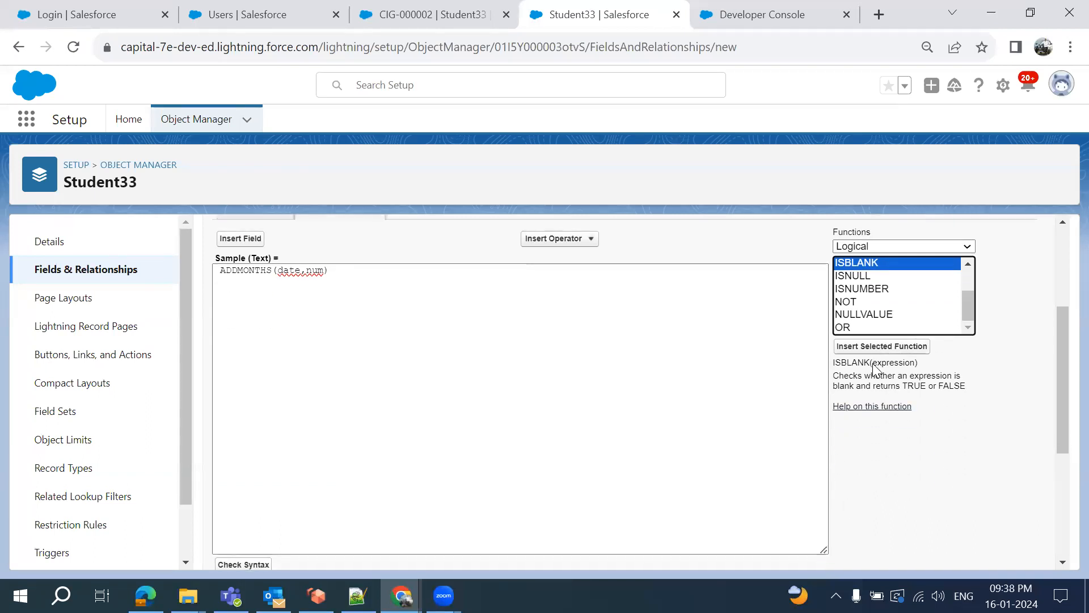
{"action": "scroll", "coordinate": [894, 448], "scroll_direction": "up", "scroll_amount": 3}
{"action": "scroll", "coordinate": [893, 457], "scroll_direction": "up", "scroll_amount": 1}
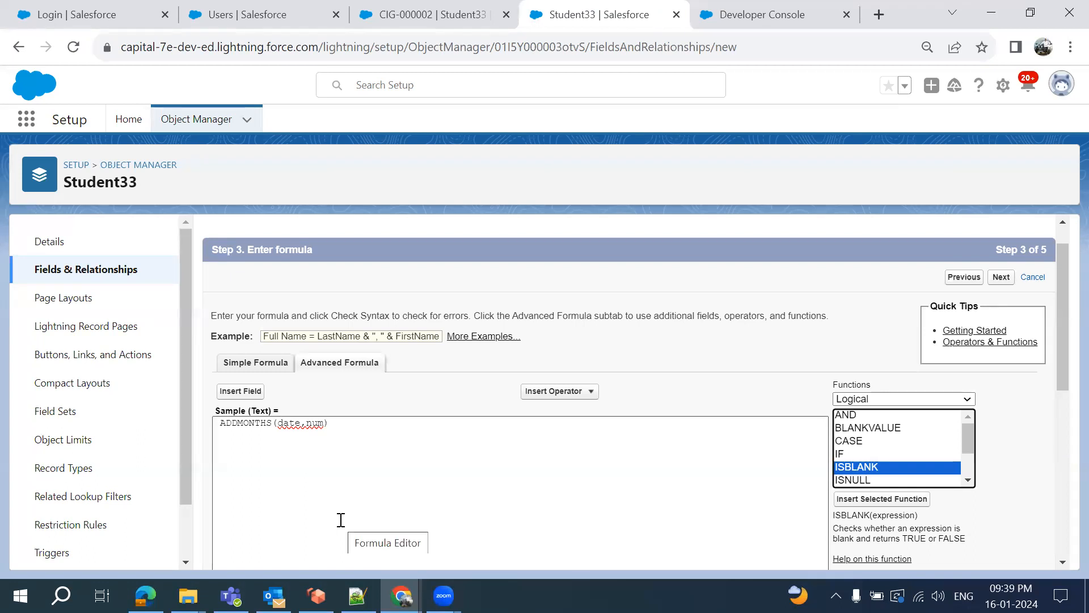
{"action": "left_click", "coordinate": [357, 595]}
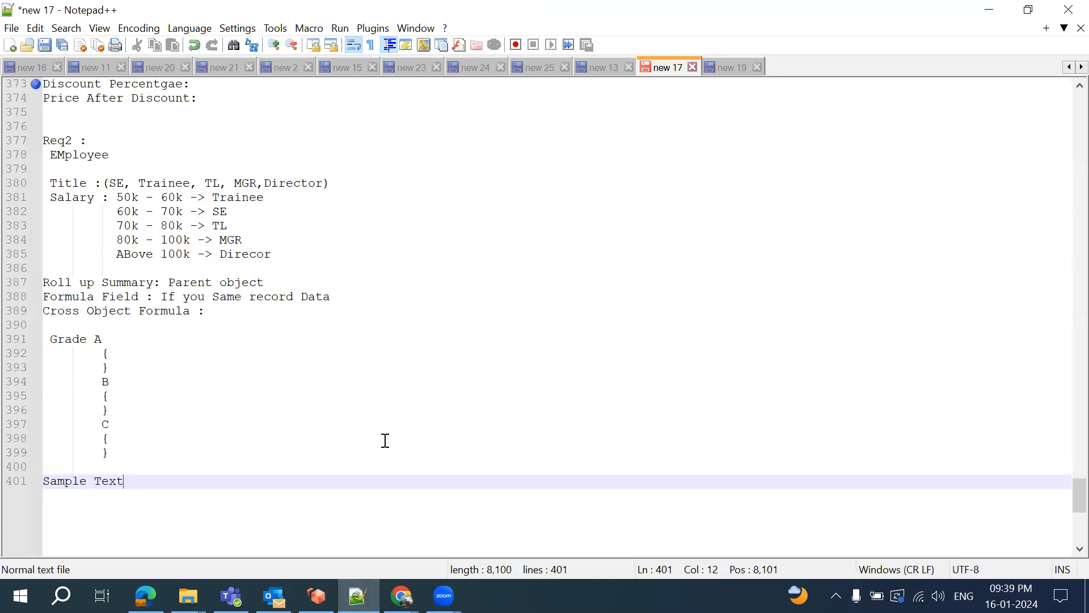
Type 'Ultimate parent:' on a new line after Sample Text, ending at line 403
{"action": "key", "text": "Return"}
{"action": "key", "text": "Return"}
{"action": "type", "text": "Ultimate"}
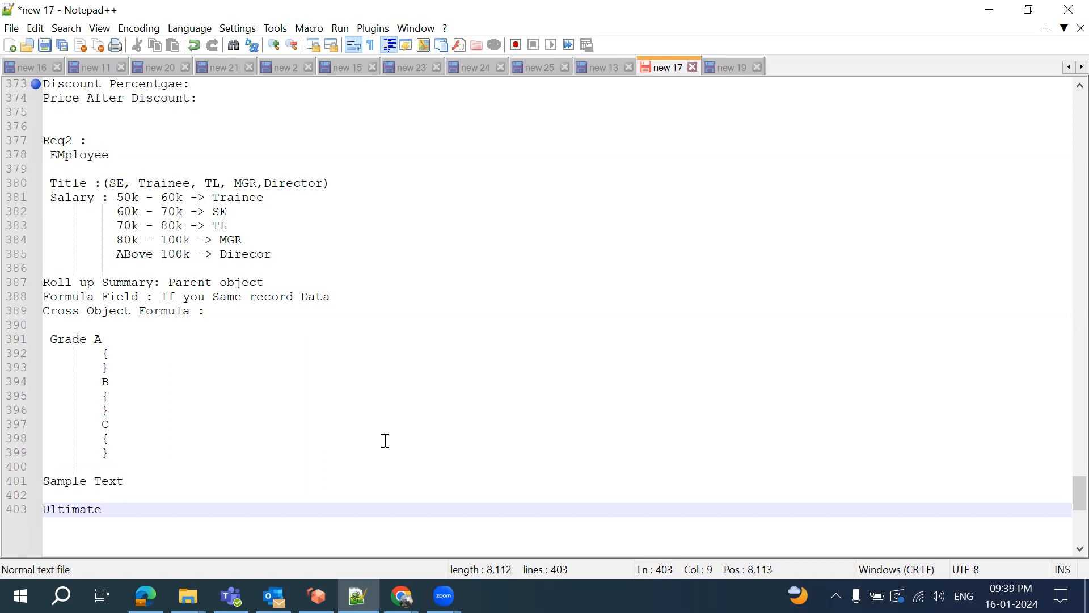
{"action": "type", "text": " parent:"}
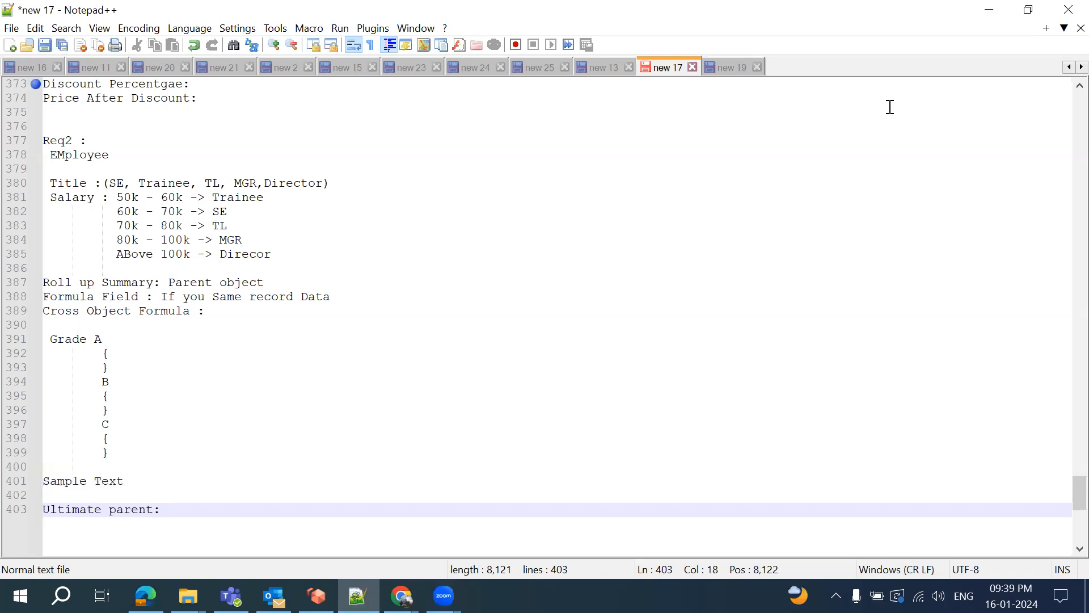
{"action": "scroll", "coordinate": [471, 378], "scroll_direction": "down", "scroll_amount": 1}
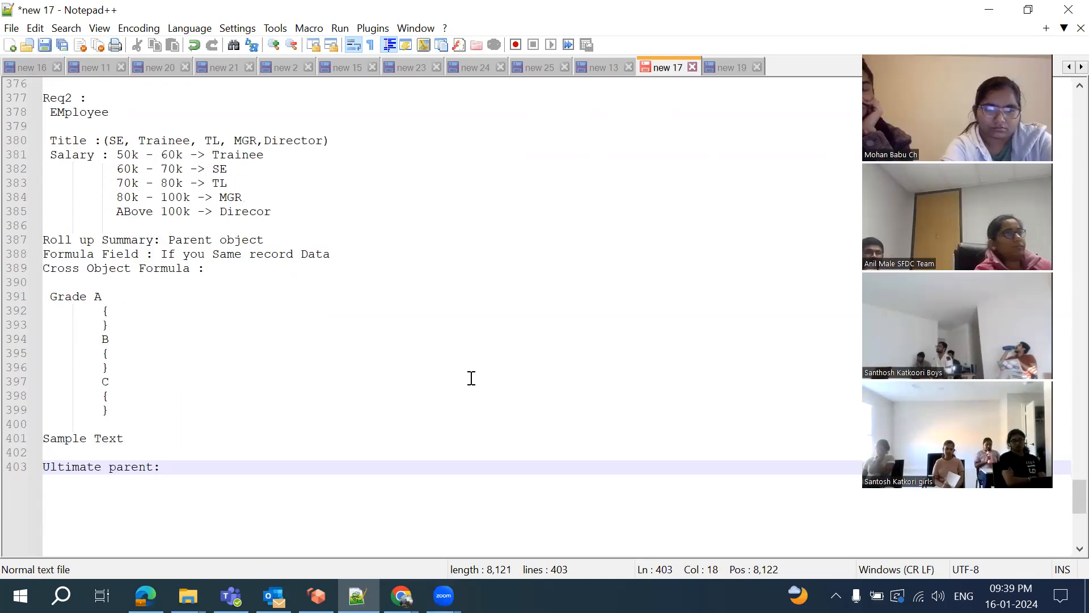
{"action": "scroll", "coordinate": [471, 377], "scroll_direction": "down", "scroll_amount": 2}
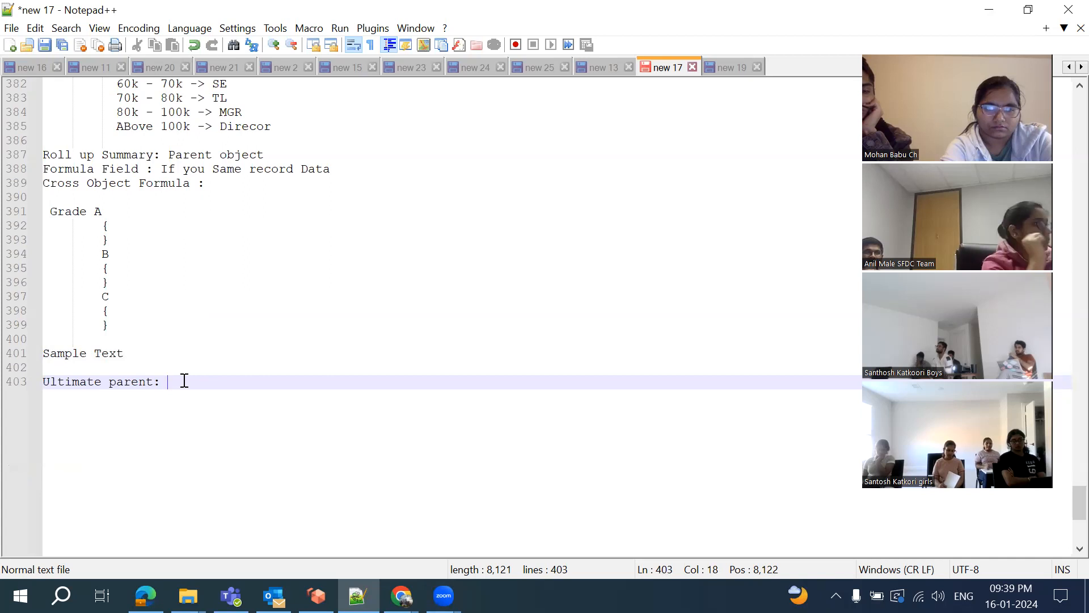
Type the chain 'A1->A2->A3->A4->A5' on line 405, fixing the mistyped arrow
{"action": "key", "text": "Return"}
{"action": "key", "text": "Return"}
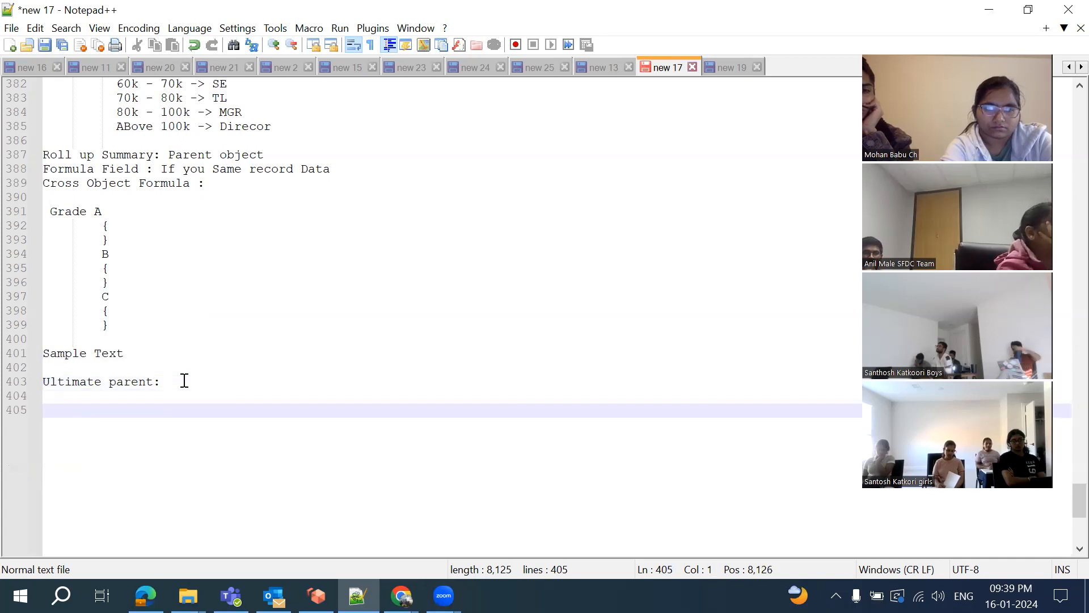
{"action": "type", "text": "A"}
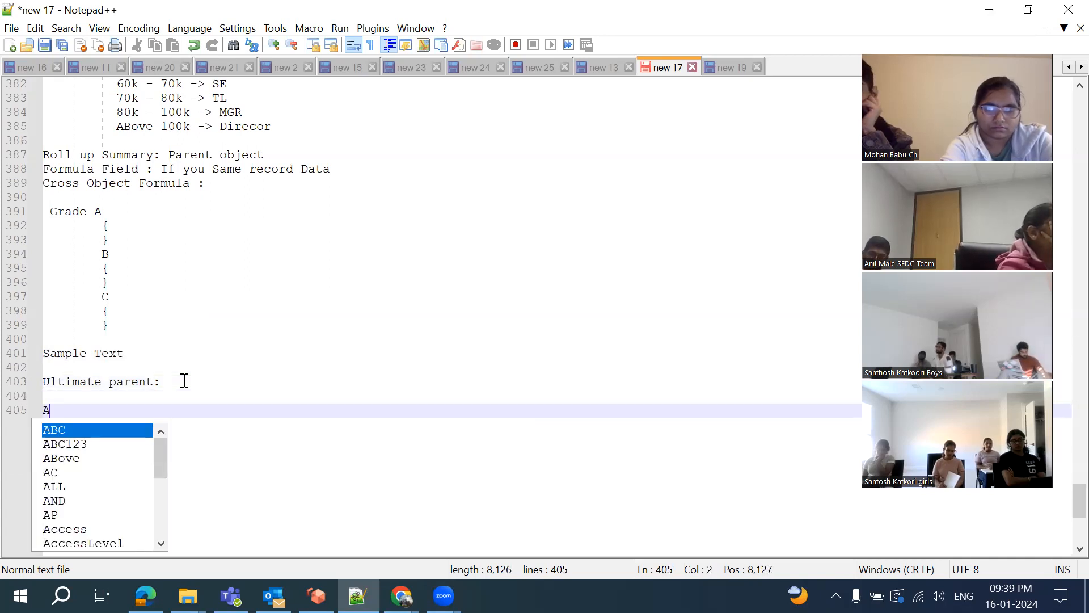
{"action": "type", "text": "1-"}
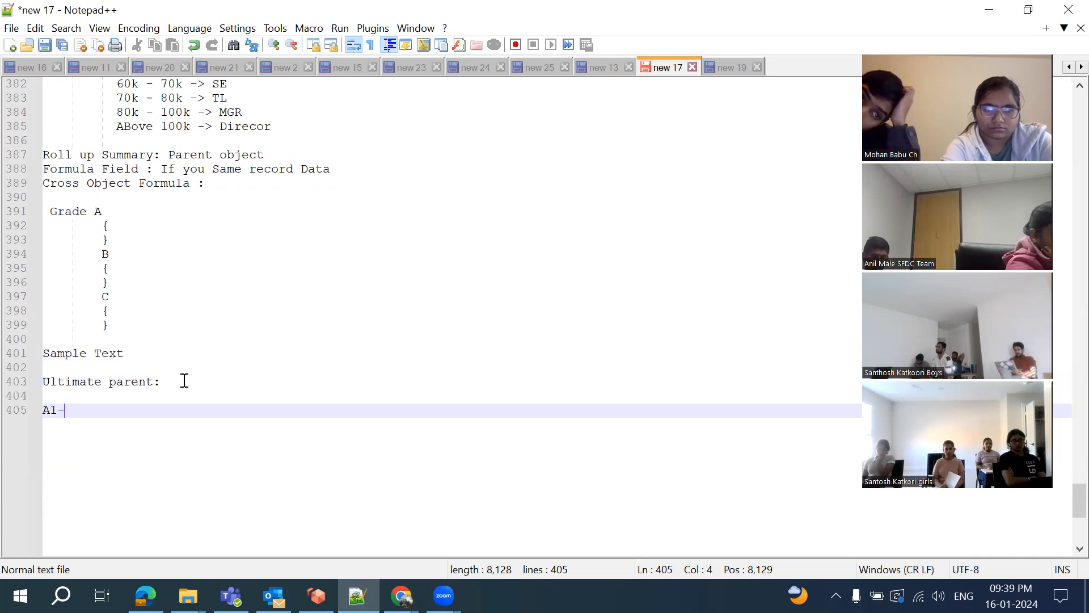
{"action": "type", "text": ">A2"}
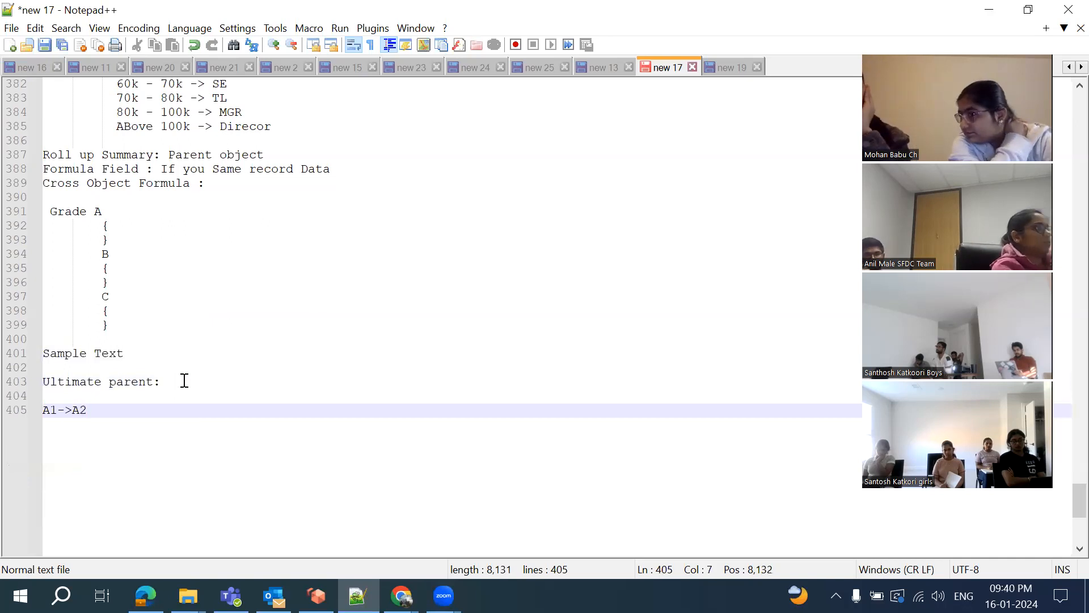
{"action": "type", "text": "->A3"}
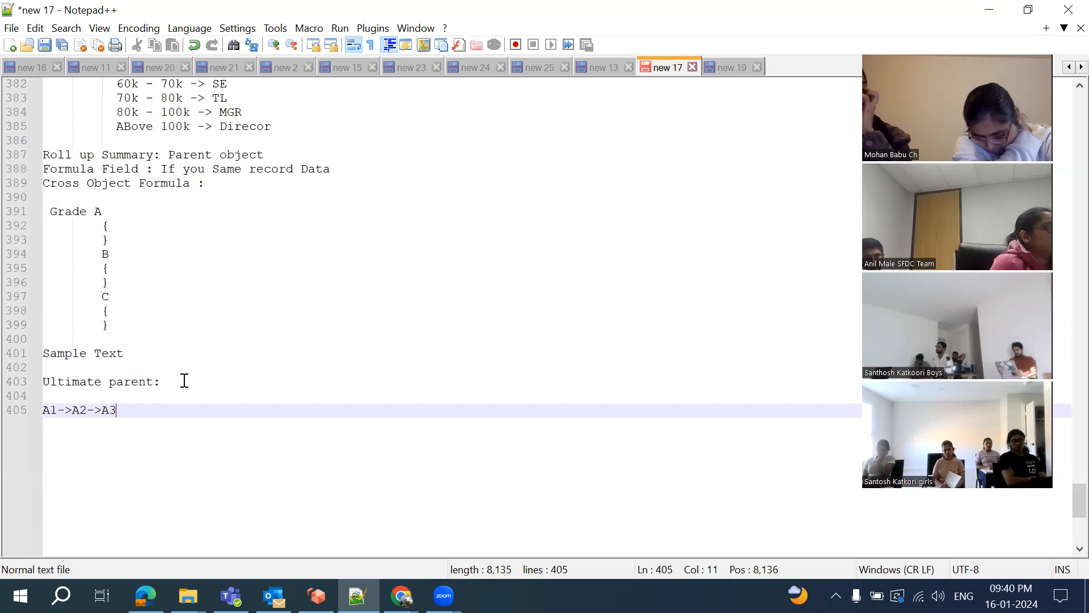
{"action": "type", "text": "-A4"}
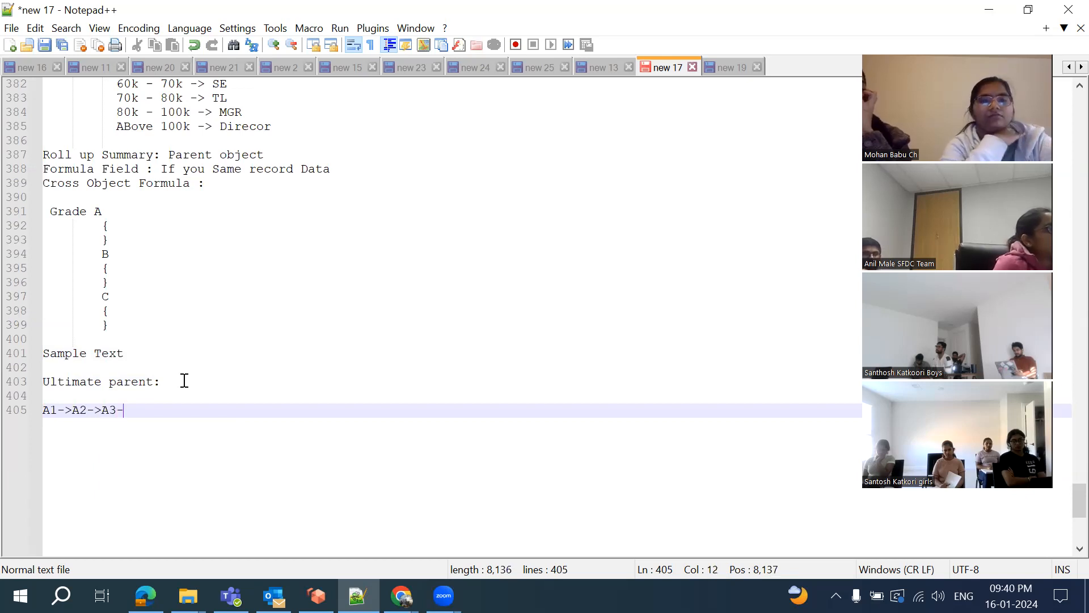
{"action": "key", "text": "BackSpace"}
{"action": "key", "text": "BackSpace"}
{"action": "type", "text": ">A4-"}
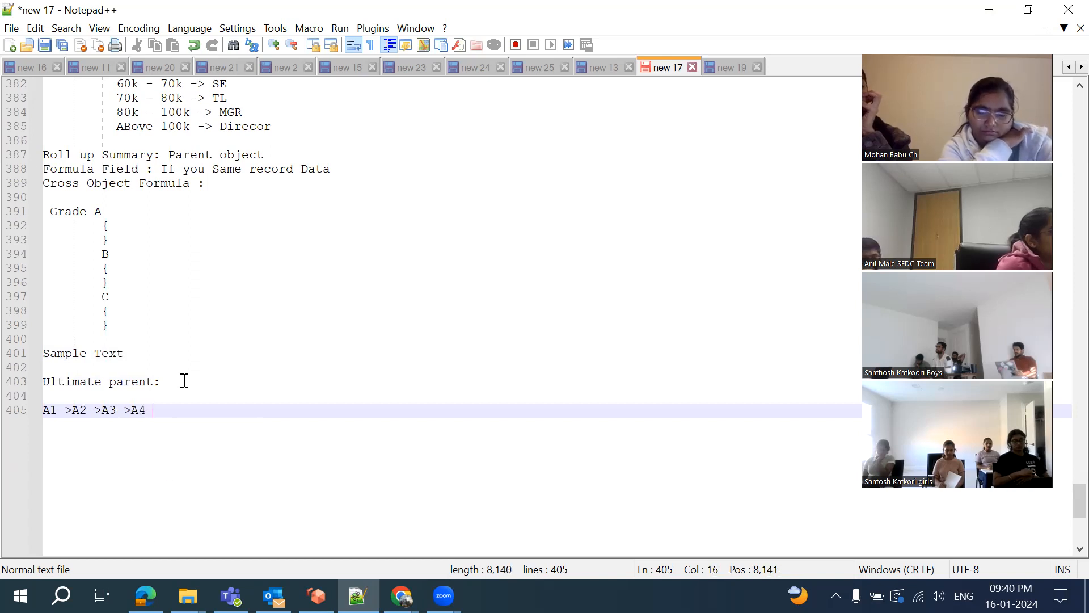
{"action": "type", "text": ">A5"}
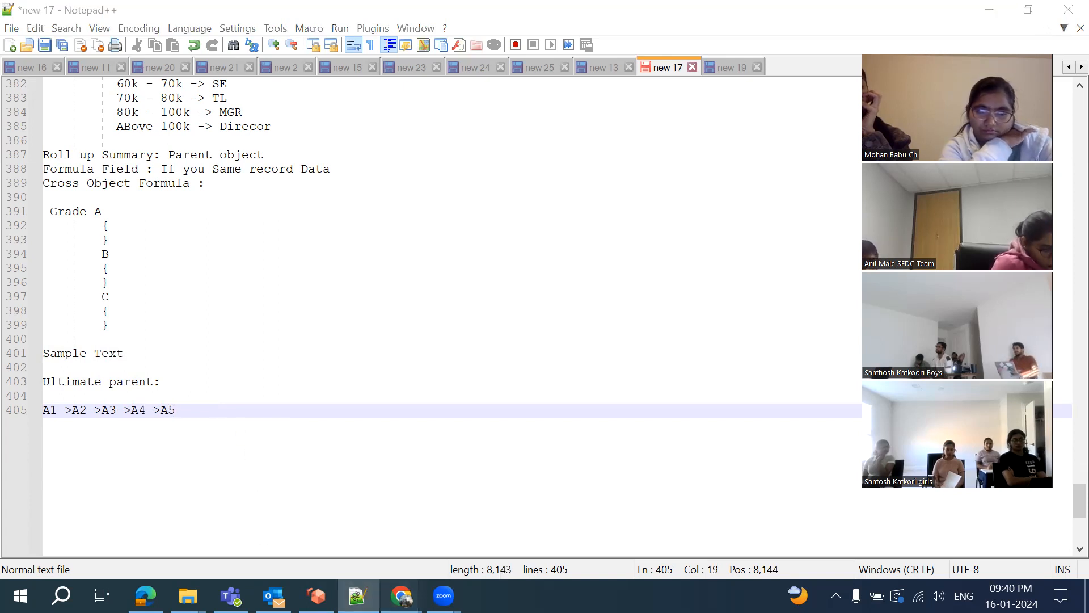
Open the United Oil & Gas, Singapore account's Details and search the page for 'paren'
{"action": "mouse_move", "coordinate": [401, 596]}
{"action": "left_click", "coordinate": [657, 543]}
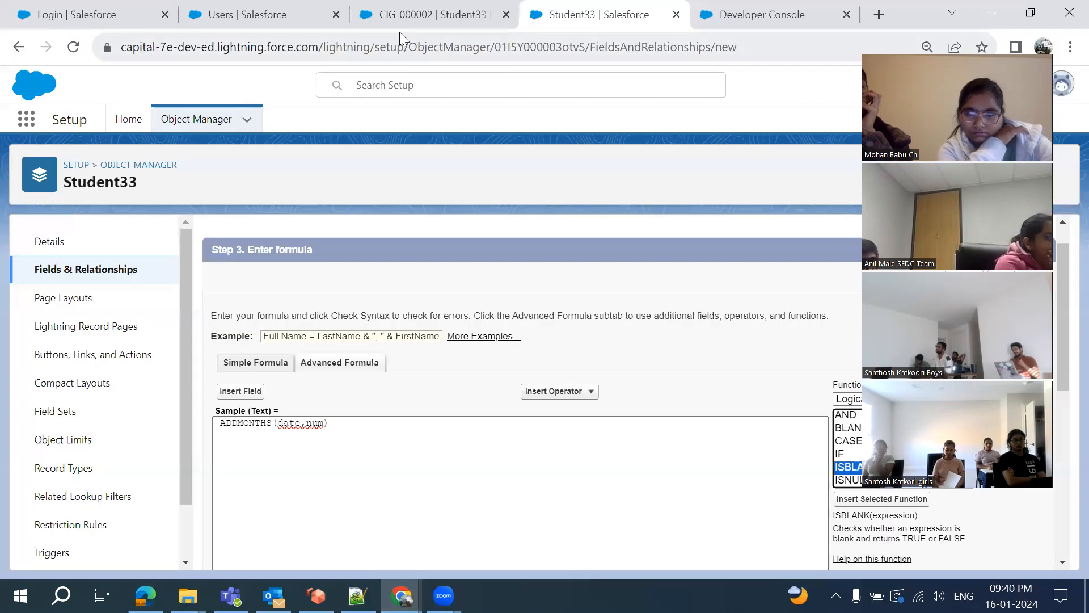
{"action": "left_click", "coordinate": [399, 27]}
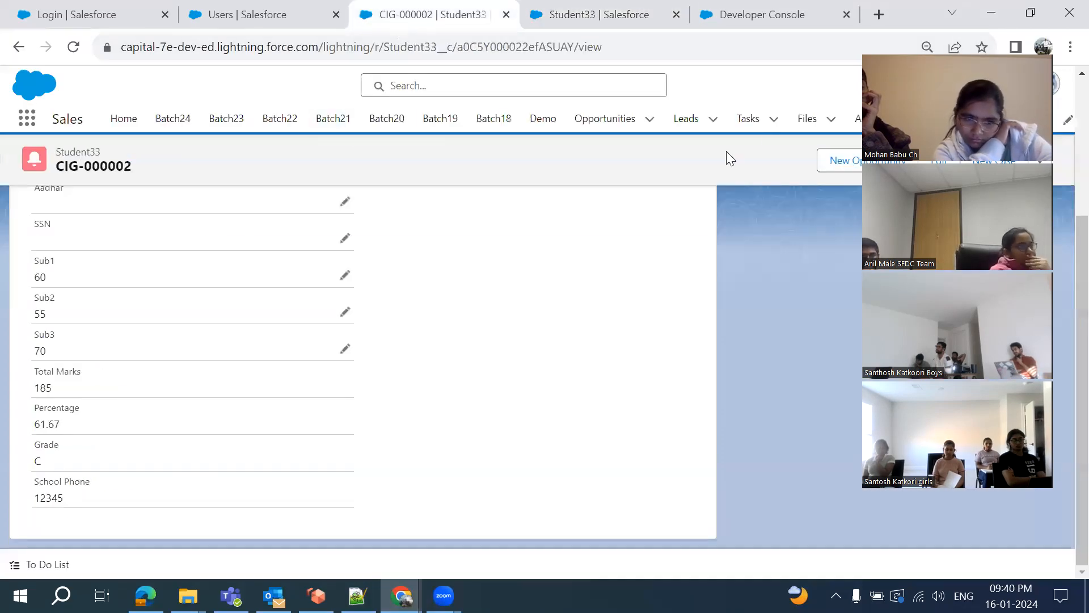
{"action": "left_click", "coordinate": [856, 121]}
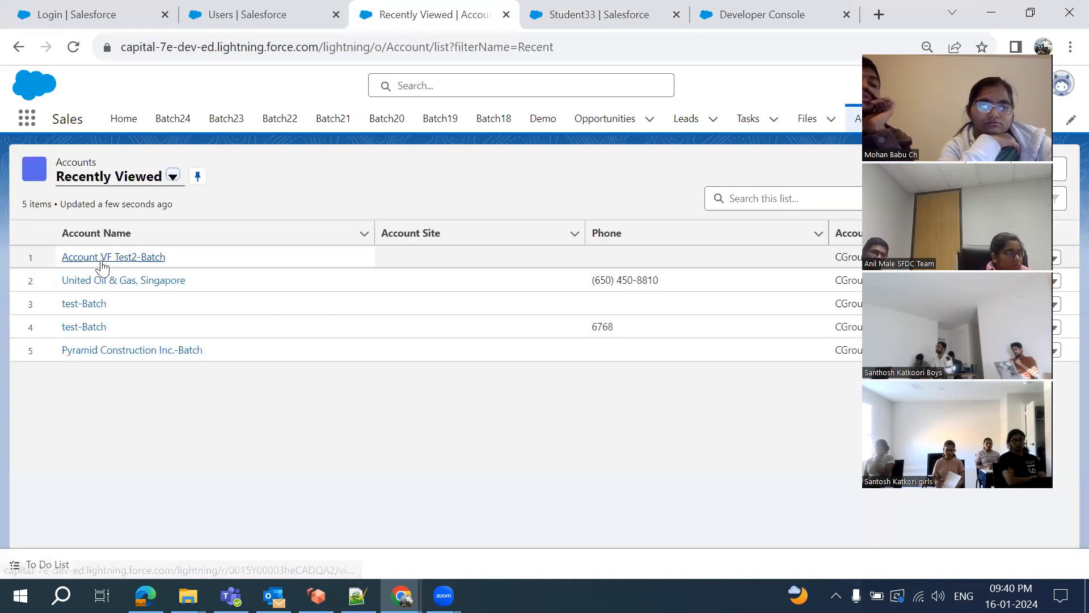
{"action": "left_click", "coordinate": [101, 284]}
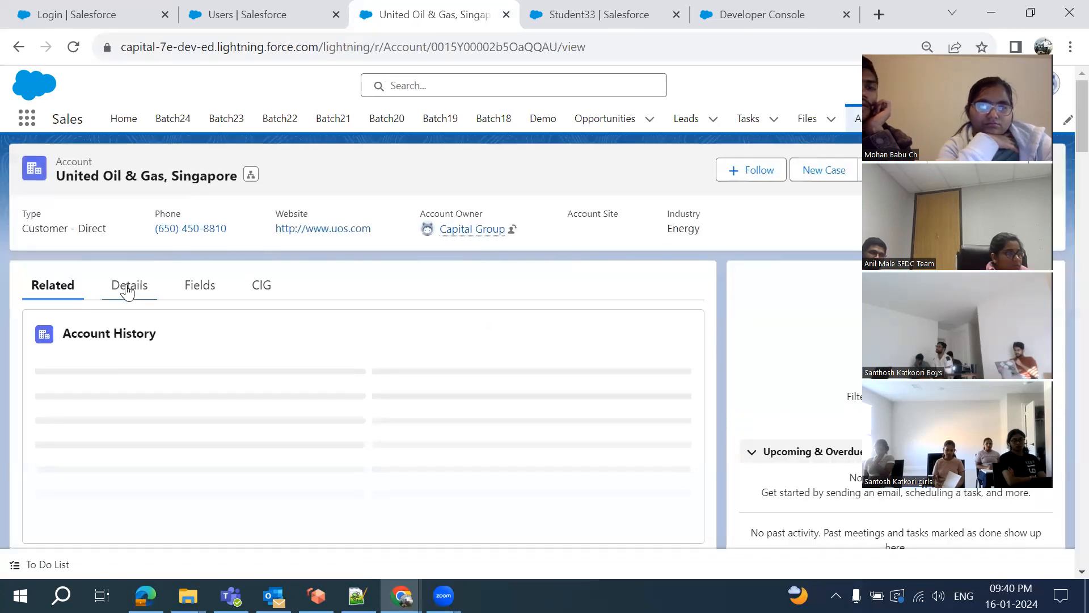
{"action": "left_click", "coordinate": [126, 290]}
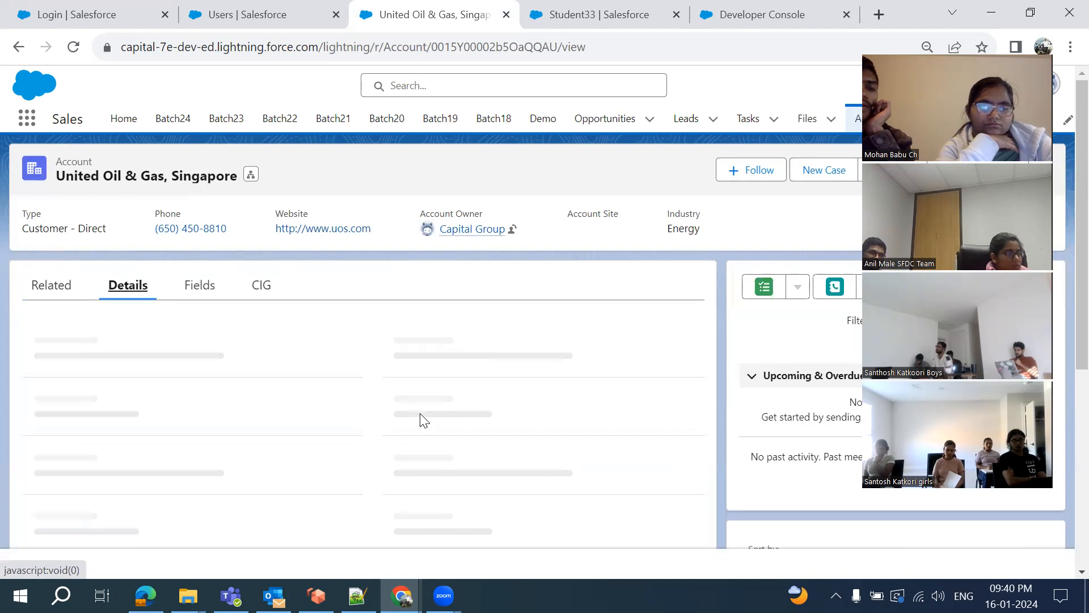
{"action": "scroll", "coordinate": [422, 420], "scroll_direction": "down", "scroll_amount": 6}
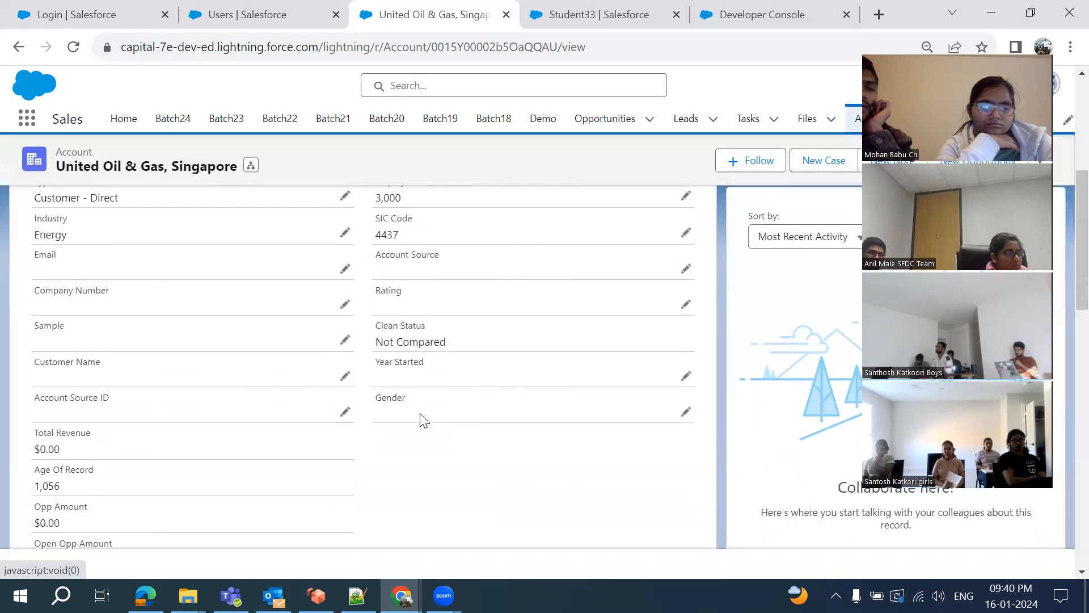
{"action": "key", "text": "ctrl+f"}
{"action": "type", "text": "parent"}
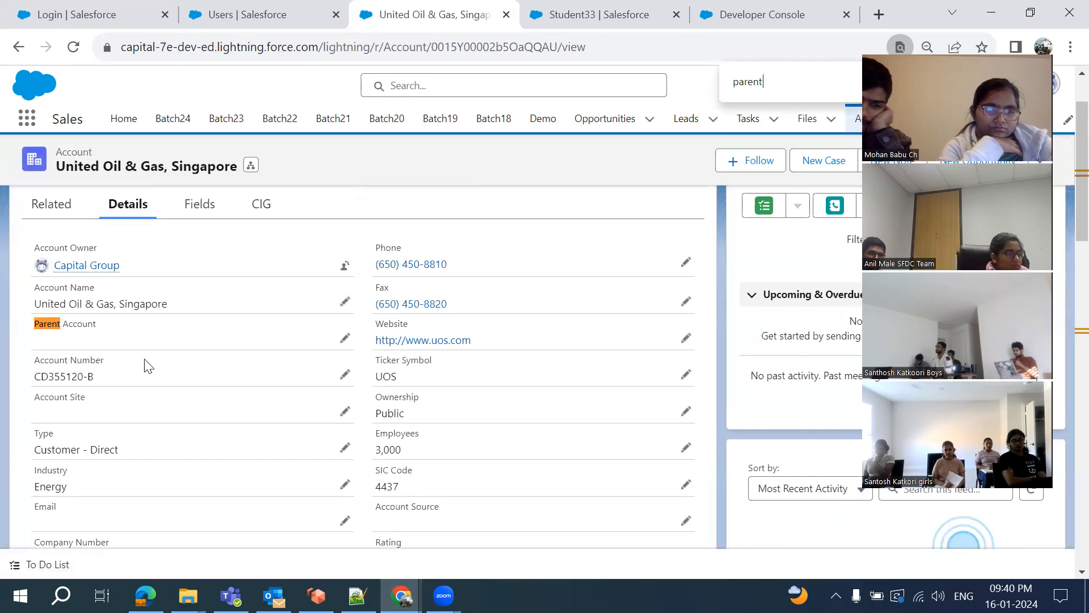
Choose Account VF Test2-Batch as the Parent Account and attempt to save
{"action": "left_click", "coordinate": [346, 342]}
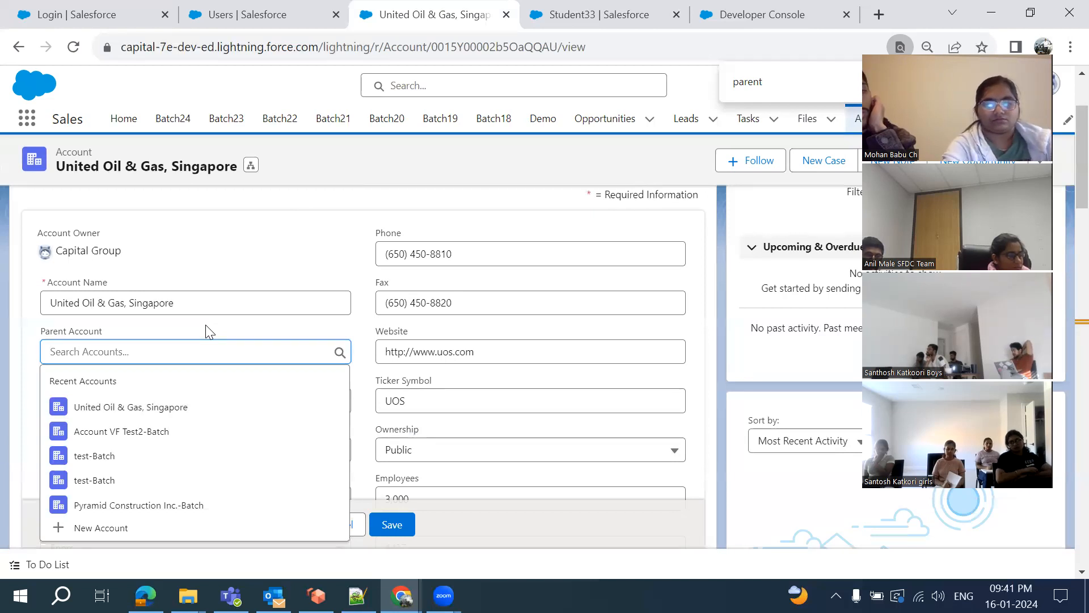
{"action": "left_click", "coordinate": [164, 432]}
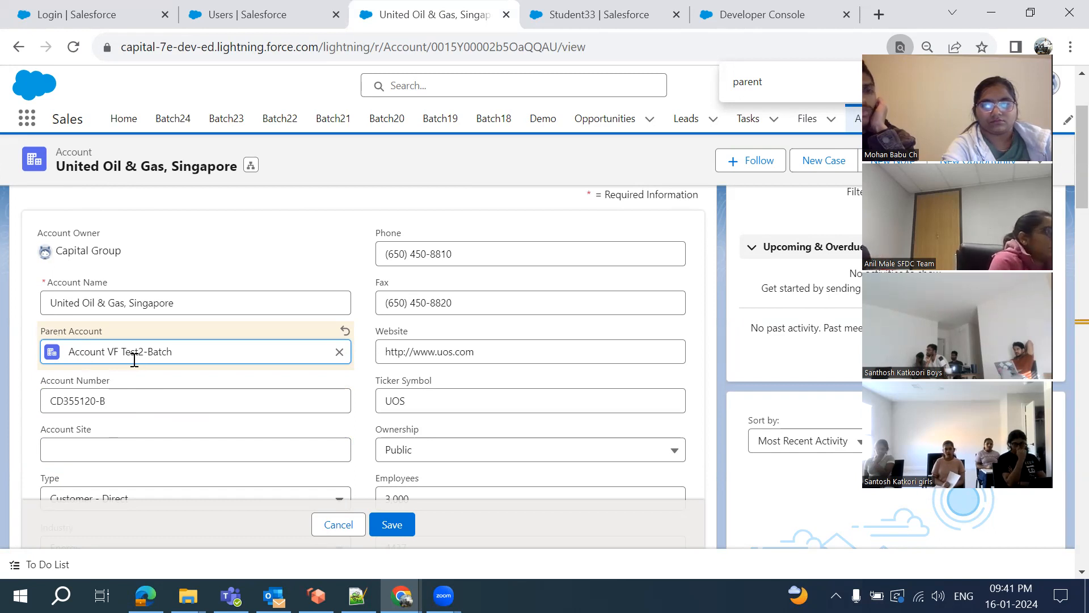
{"action": "left_click", "coordinate": [390, 525]}
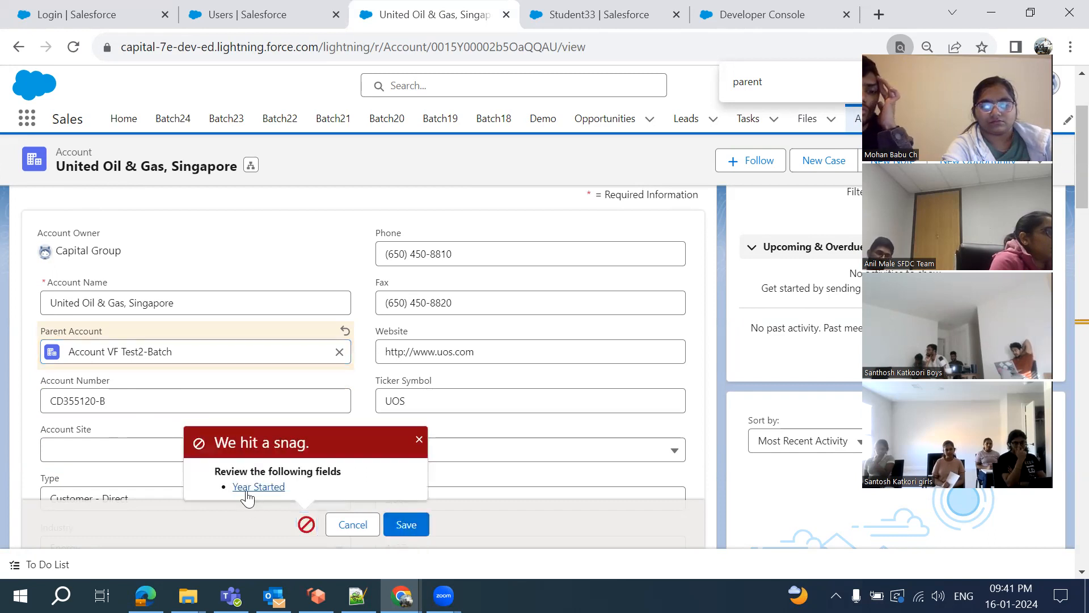
Enter 20 in the flagged Year Started field and save the record
{"action": "left_click", "coordinate": [248, 488]}
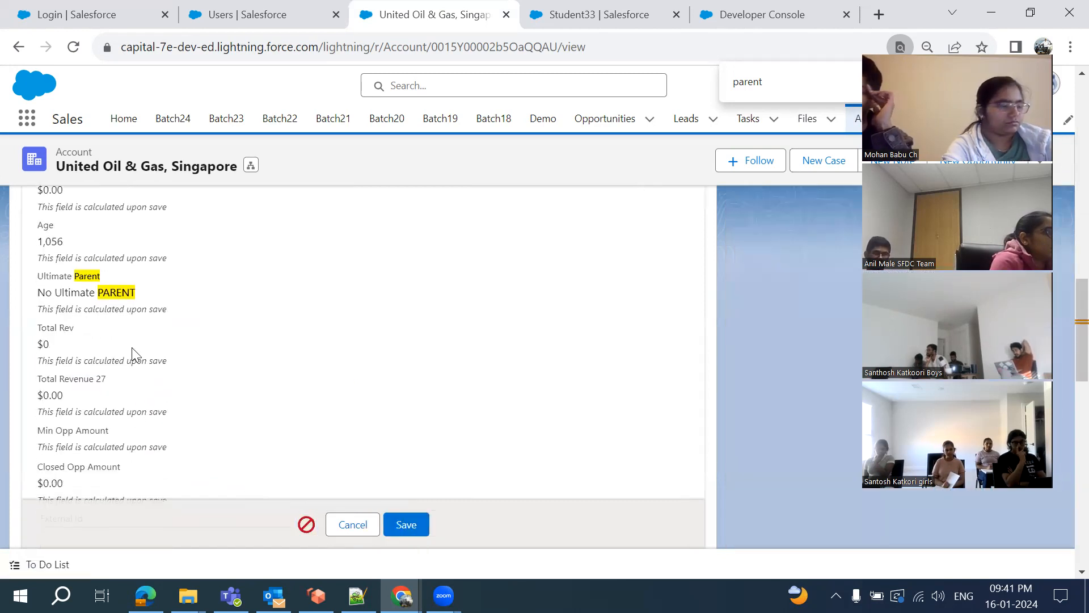
{"action": "scroll", "coordinate": [223, 348], "scroll_direction": "down", "scroll_amount": 10}
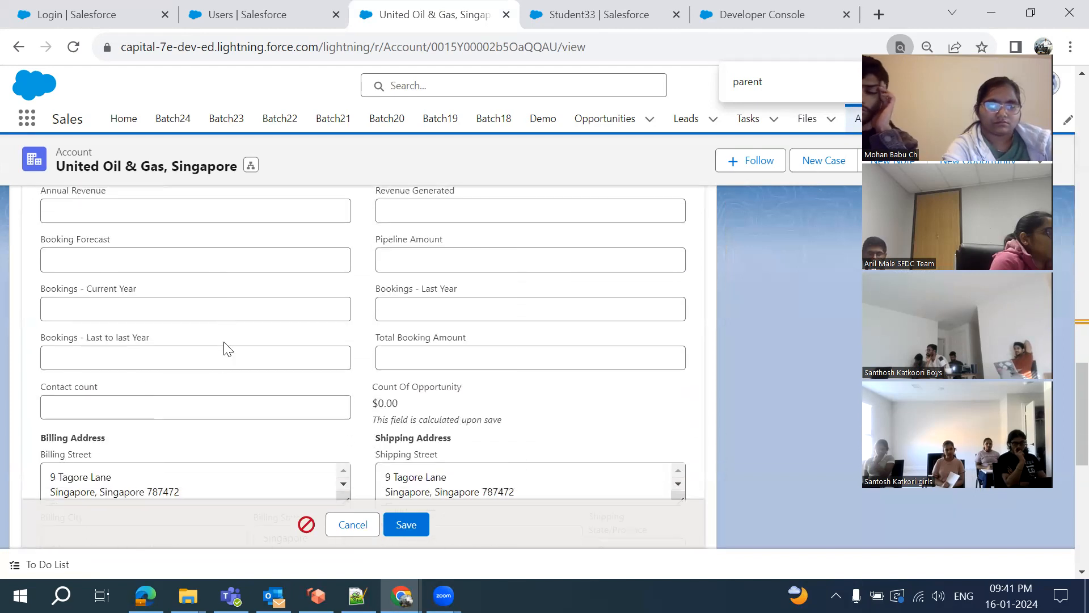
{"action": "scroll", "coordinate": [224, 348], "scroll_direction": "down", "scroll_amount": 8}
{"action": "scroll", "coordinate": [223, 348], "scroll_direction": "up", "scroll_amount": 15}
{"action": "scroll", "coordinate": [225, 344], "scroll_direction": "up", "scroll_amount": 4}
{"action": "scroll", "coordinate": [225, 344], "scroll_direction": "down", "scroll_amount": 7}
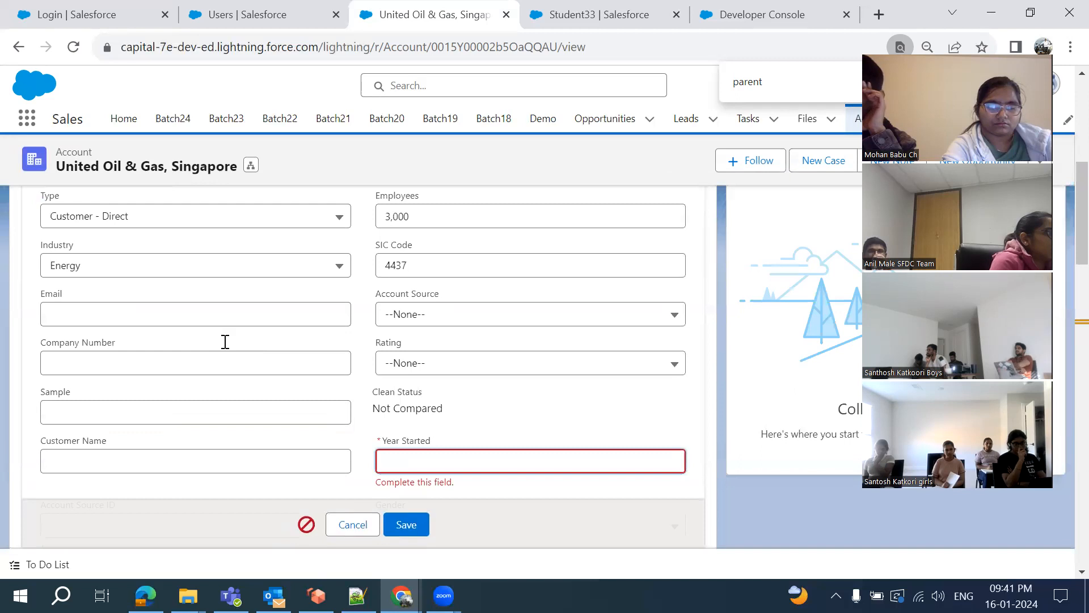
{"action": "scroll", "coordinate": [492, 426], "scroll_direction": "down", "scroll_amount": 1}
{"action": "type", "text": "2023"}
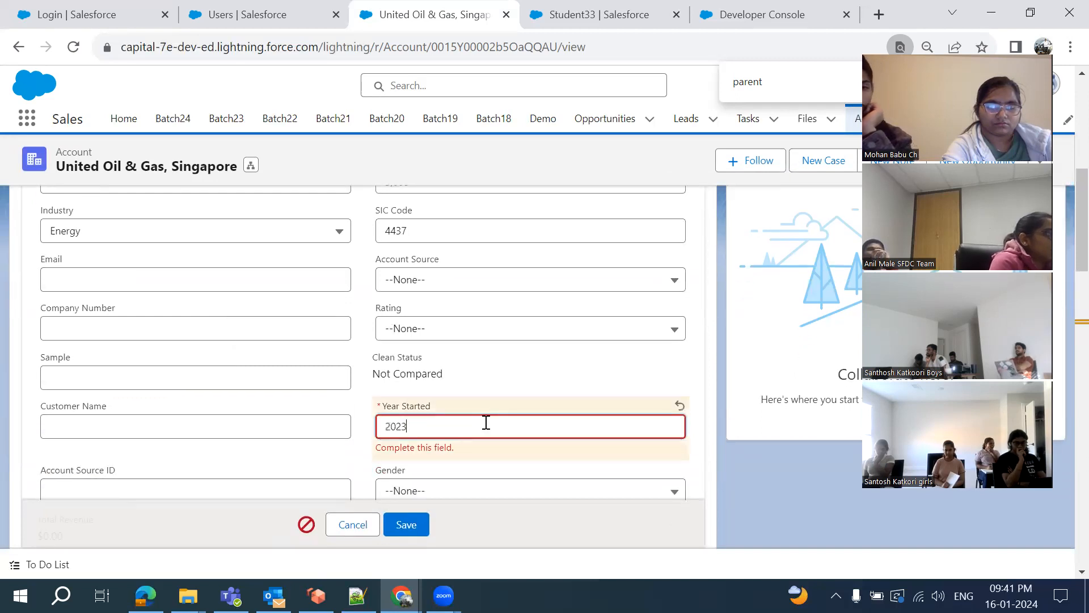
{"action": "left_click", "coordinate": [408, 525]}
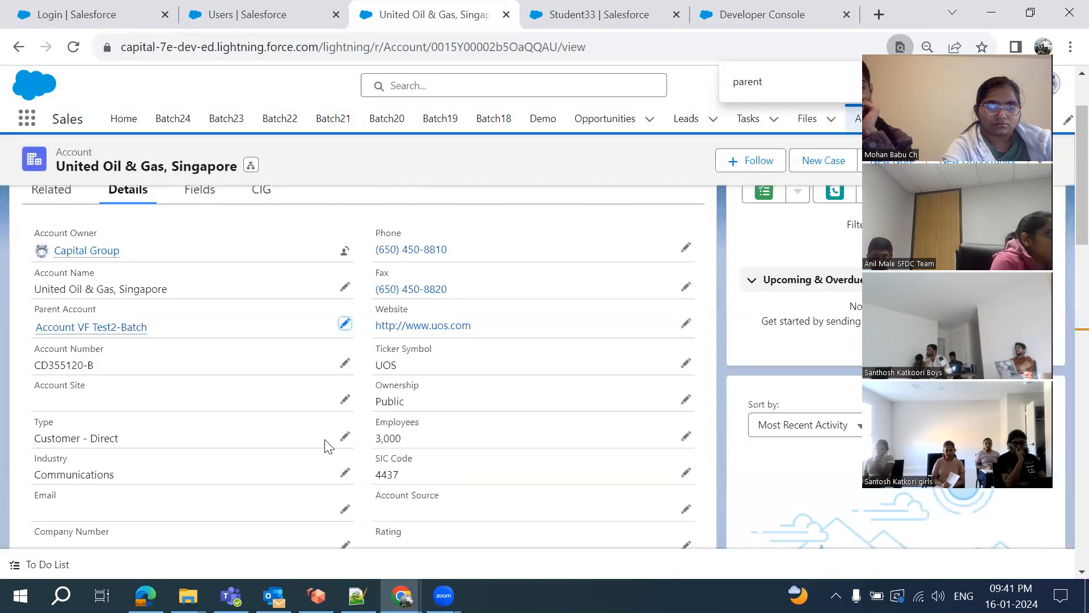
Open Account VF Test2-Batch in a new tab, view its Details, then open its parent Account VF
{"action": "mouse_move", "coordinate": [95, 334]}
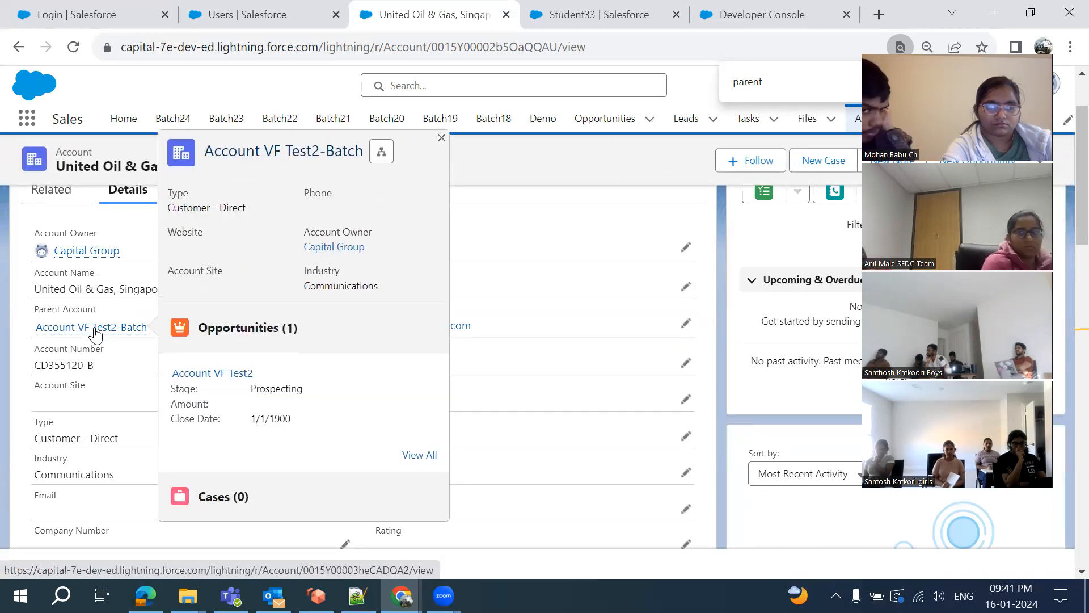
{"action": "middle_click", "coordinate": [129, 332]}
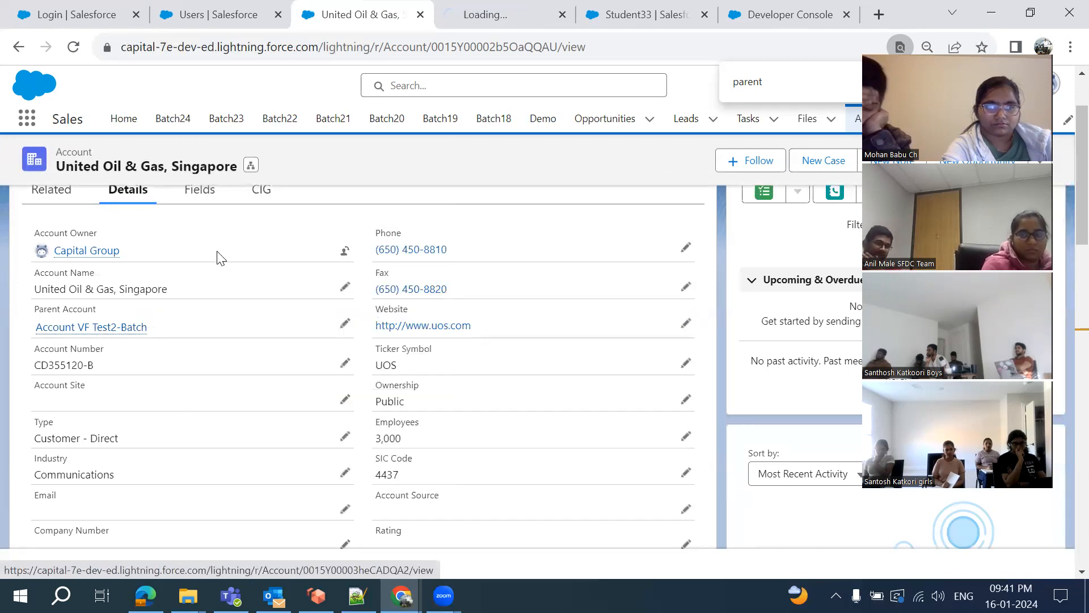
{"action": "left_click", "coordinate": [475, 15]}
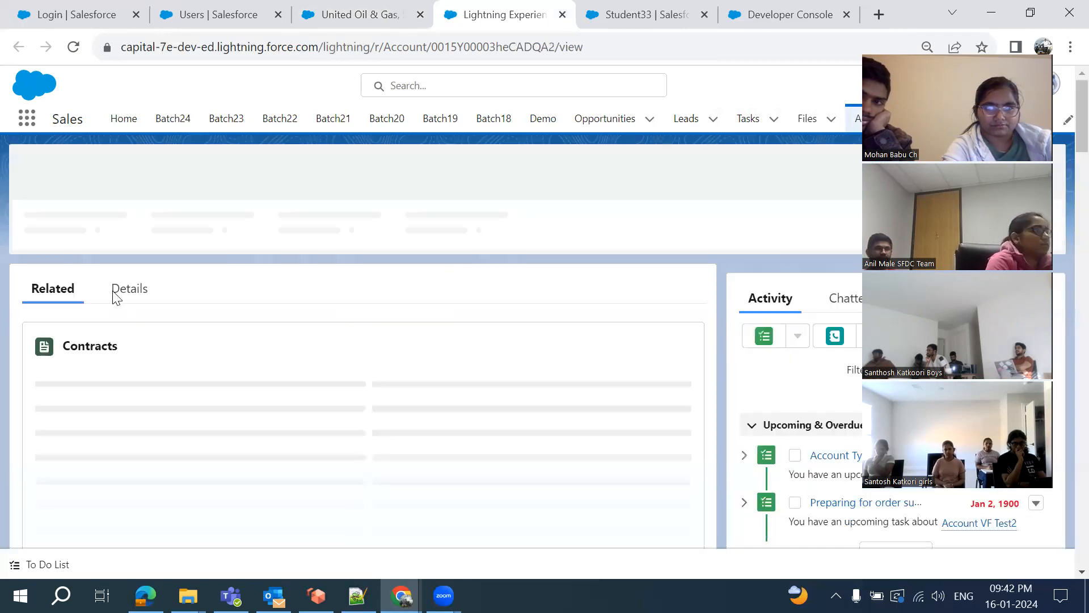
{"action": "left_click", "coordinate": [130, 294]}
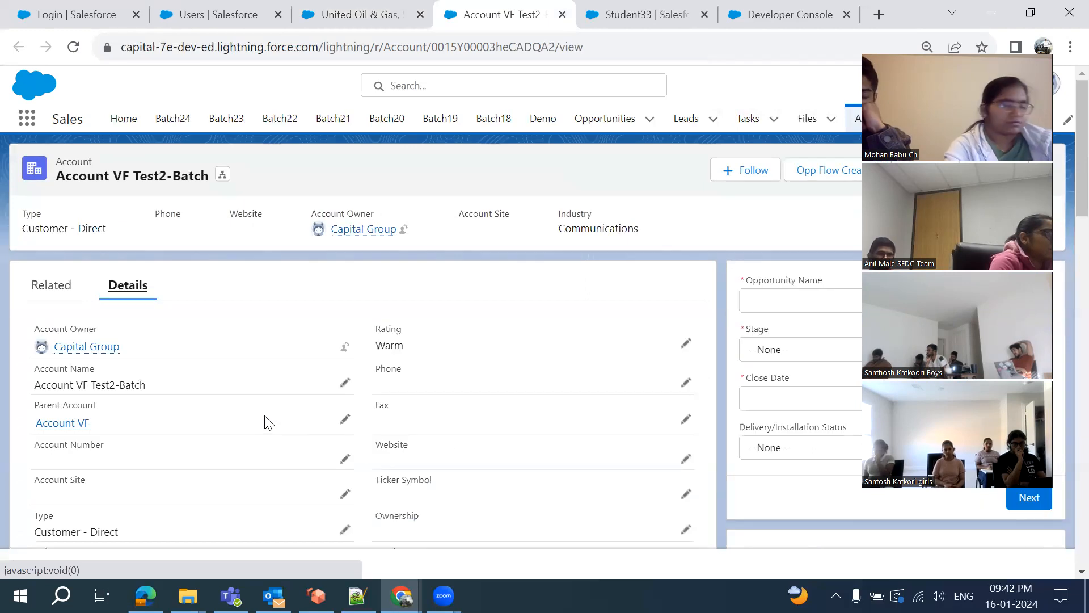
{"action": "mouse_move", "coordinate": [70, 391]}
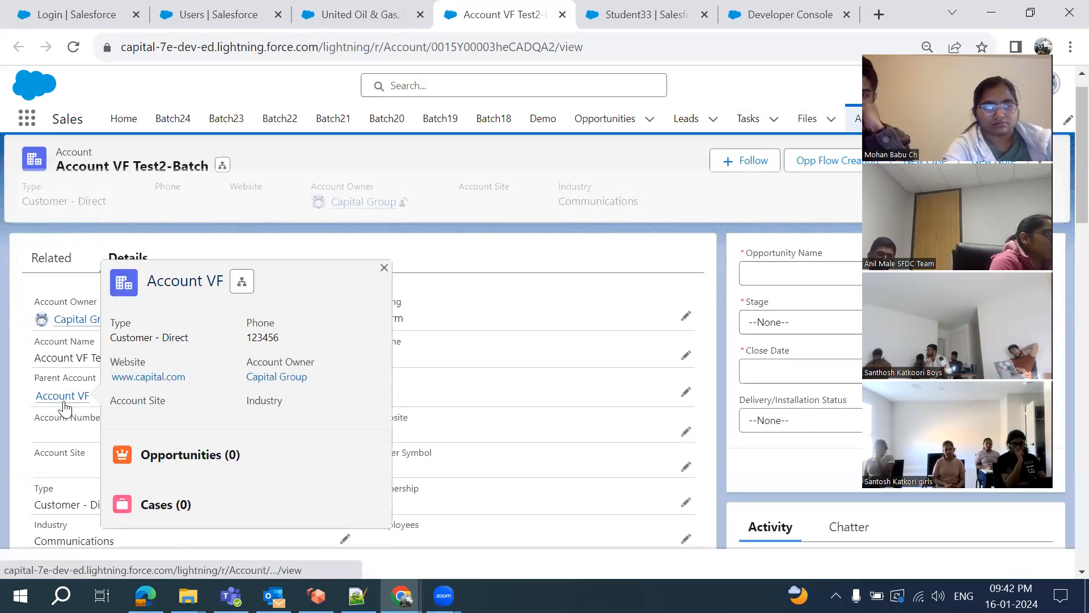
{"action": "middle_click", "coordinate": [64, 397]}
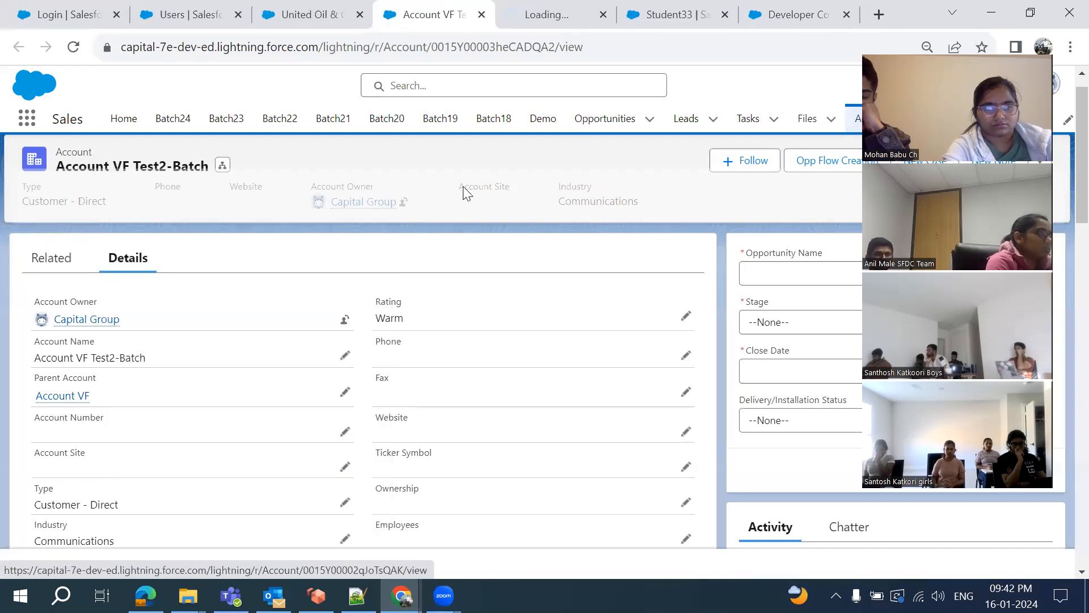
{"action": "left_click", "coordinate": [543, 17]}
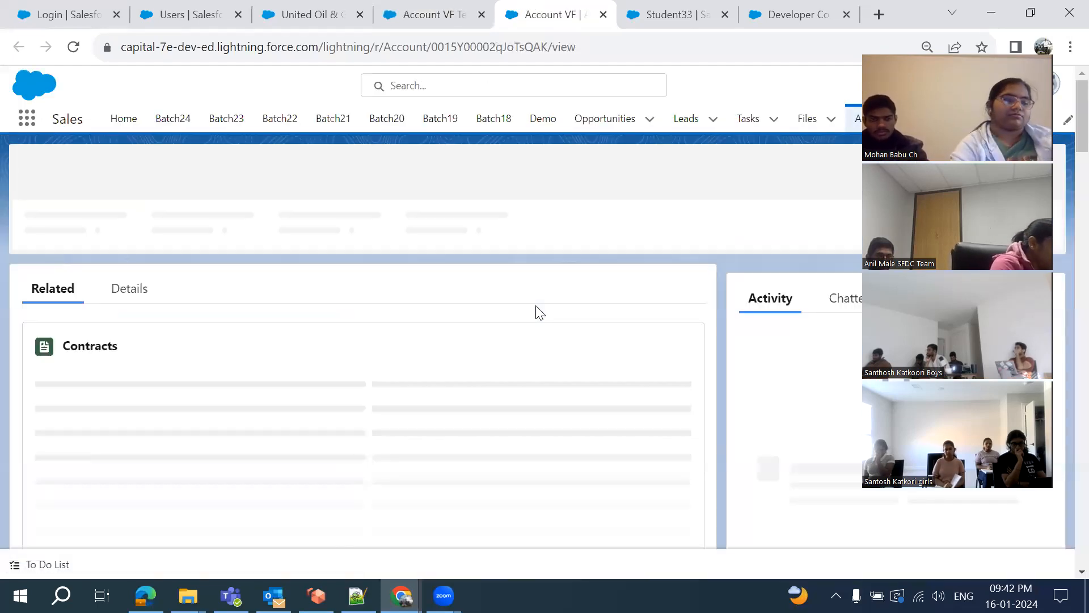
Set Account VF's Parent Account to test-Batch and try saving
{"action": "left_click", "coordinate": [136, 290]}
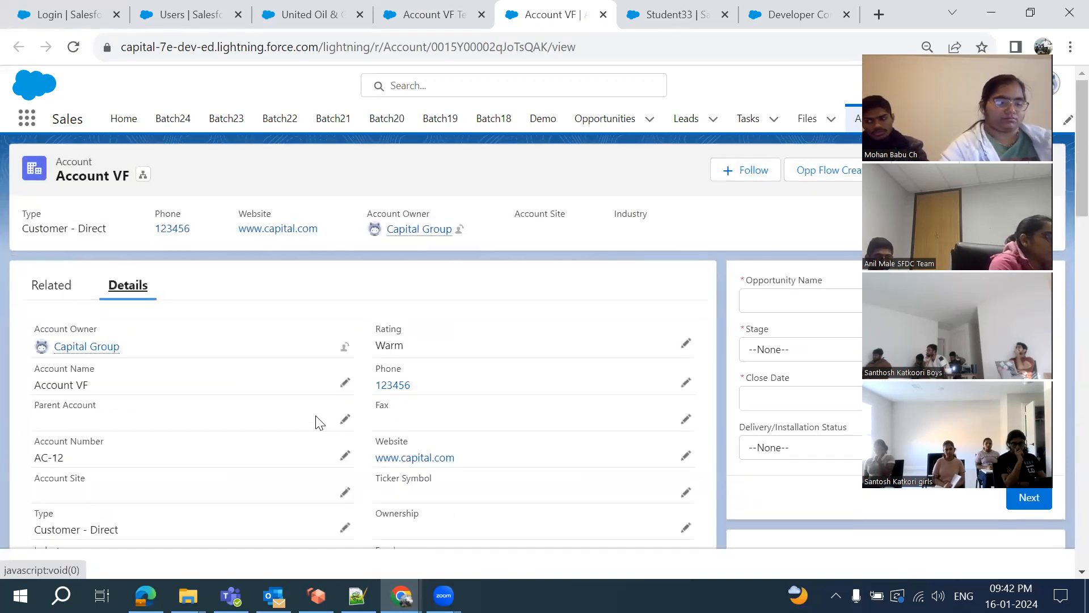
{"action": "scroll", "coordinate": [320, 423], "scroll_direction": "down", "scroll_amount": 1}
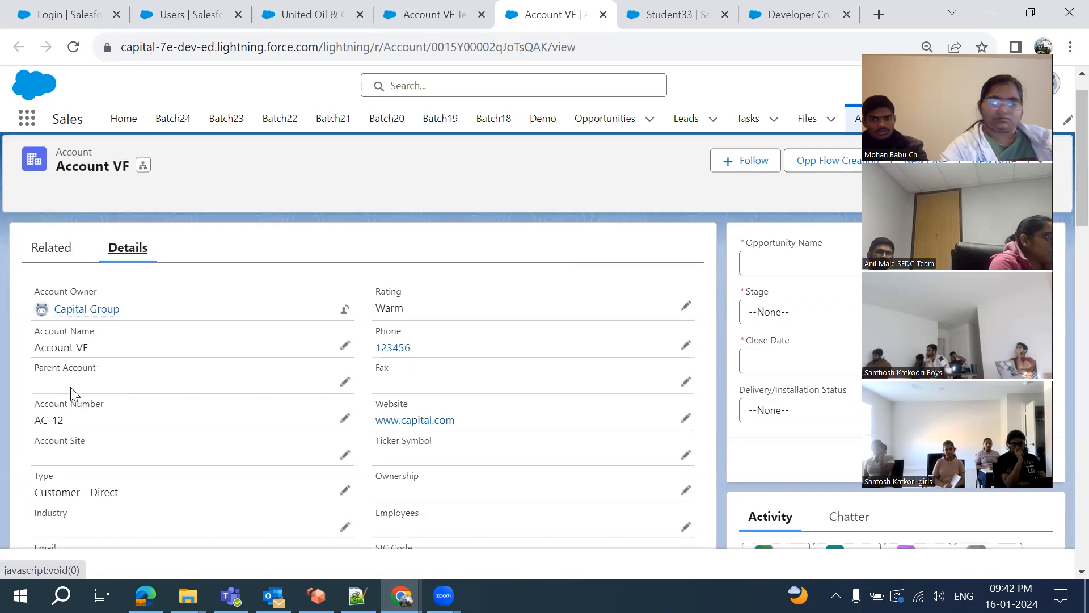
{"action": "left_click", "coordinate": [344, 382]}
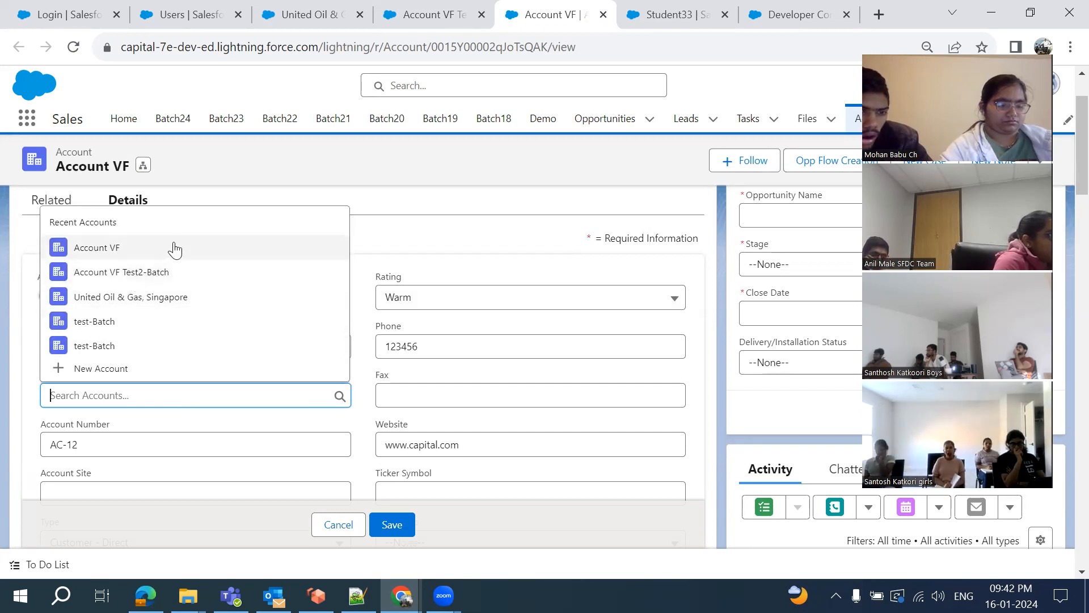
{"action": "left_click", "coordinate": [117, 323]}
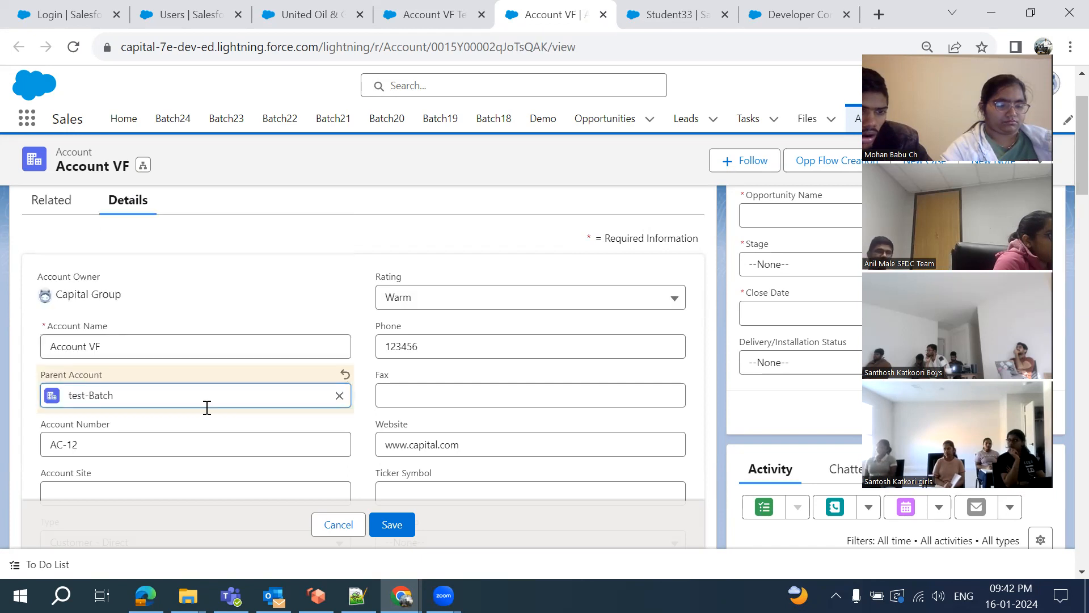
{"action": "left_click", "coordinate": [402, 525]}
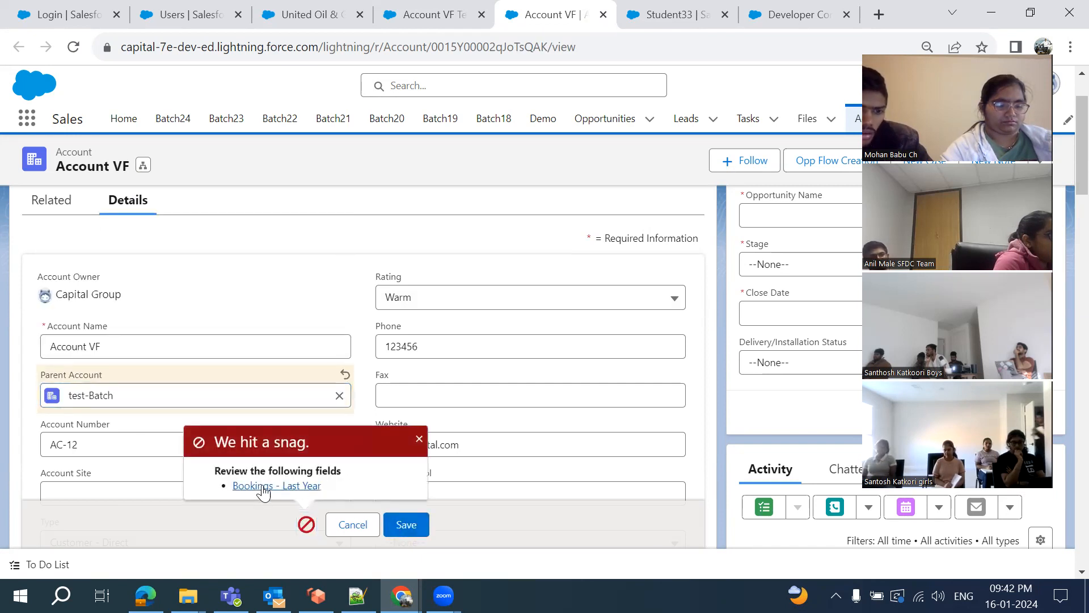
Enter 2000 in the flagged Bookings - Last Year field and save the record
{"action": "left_click", "coordinate": [262, 489]}
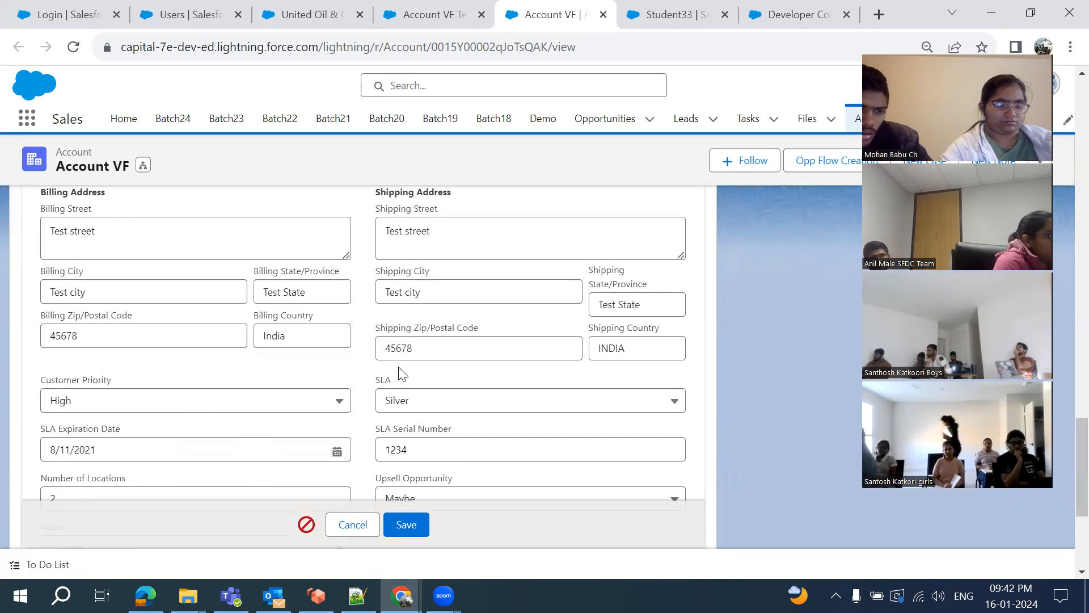
{"action": "scroll", "coordinate": [401, 374], "scroll_direction": "down", "scroll_amount": 4}
{"action": "scroll", "coordinate": [398, 373], "scroll_direction": "up", "scroll_amount": 6}
{"action": "left_click", "coordinate": [245, 320]}
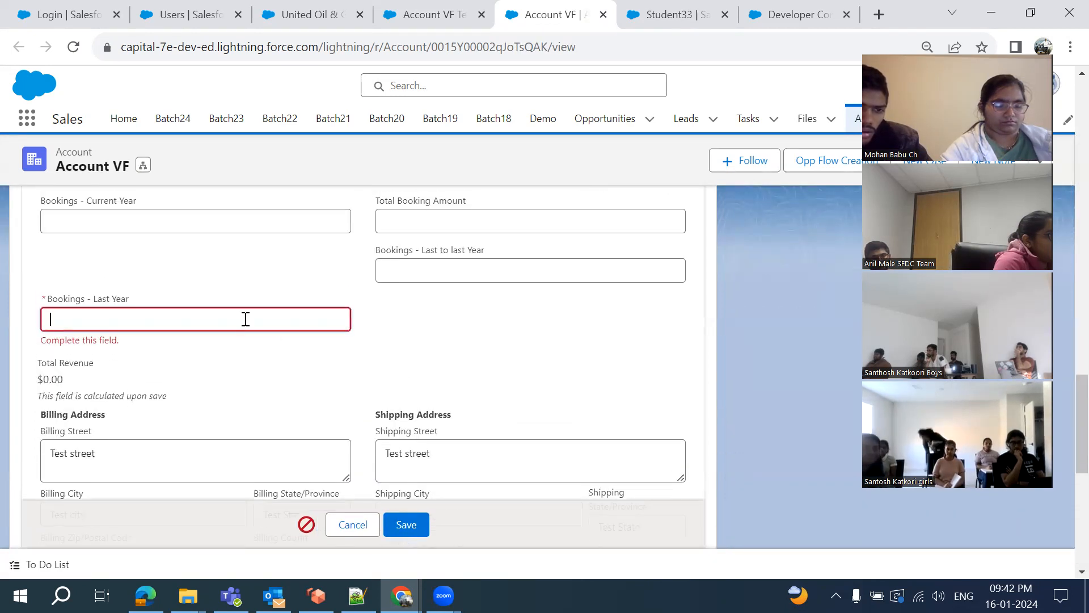
{"action": "type", "text": "2000"}
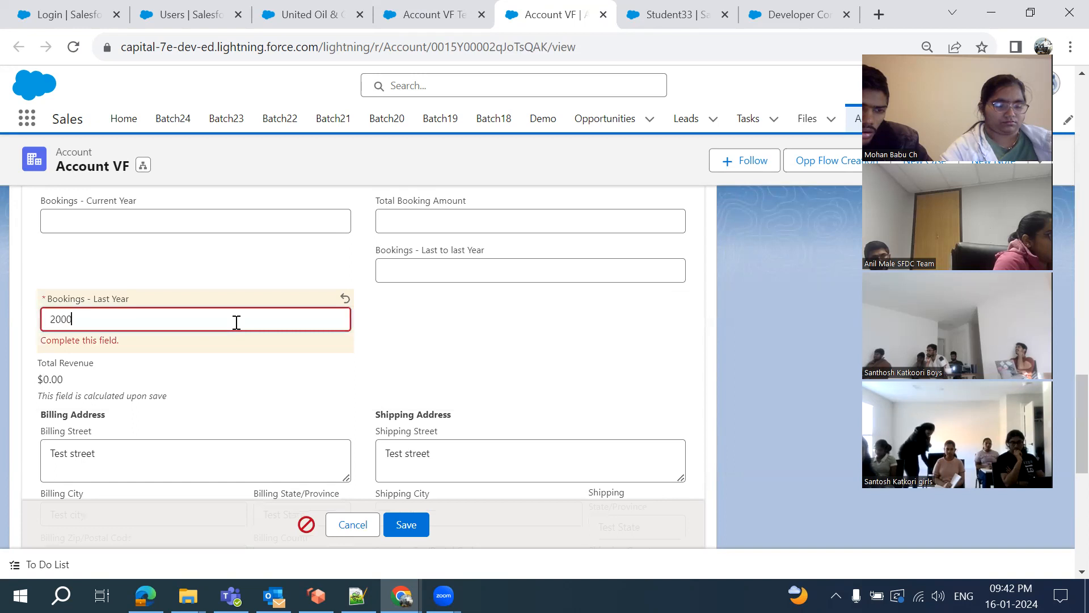
{"action": "left_click", "coordinate": [405, 523]}
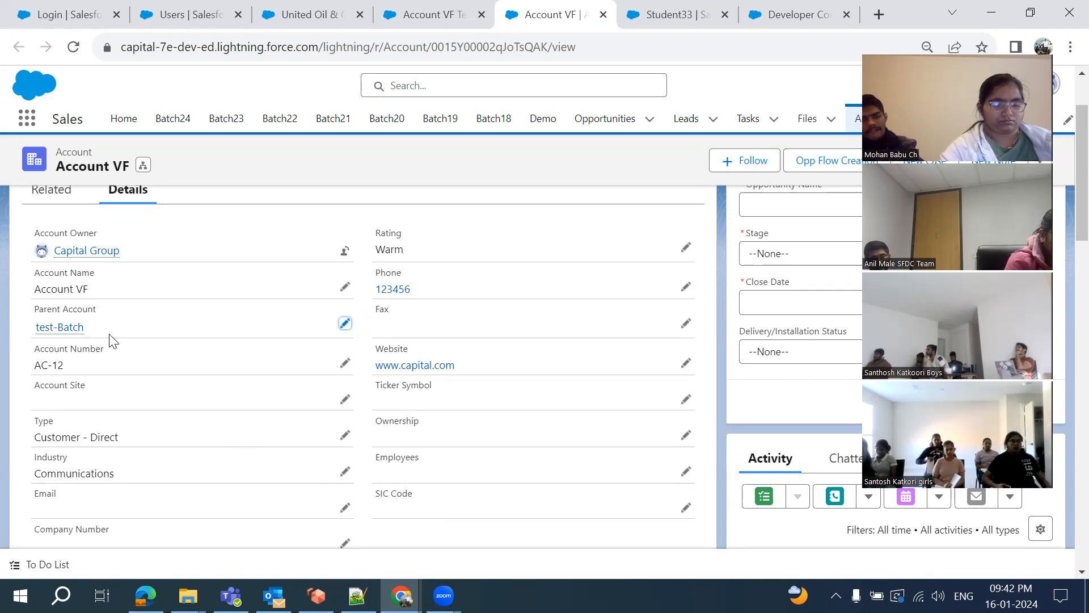
Open test-Batch in a new tab to confirm its empty Parent Account, then return to Notepad++
{"action": "middle_click", "coordinate": [55, 335]}
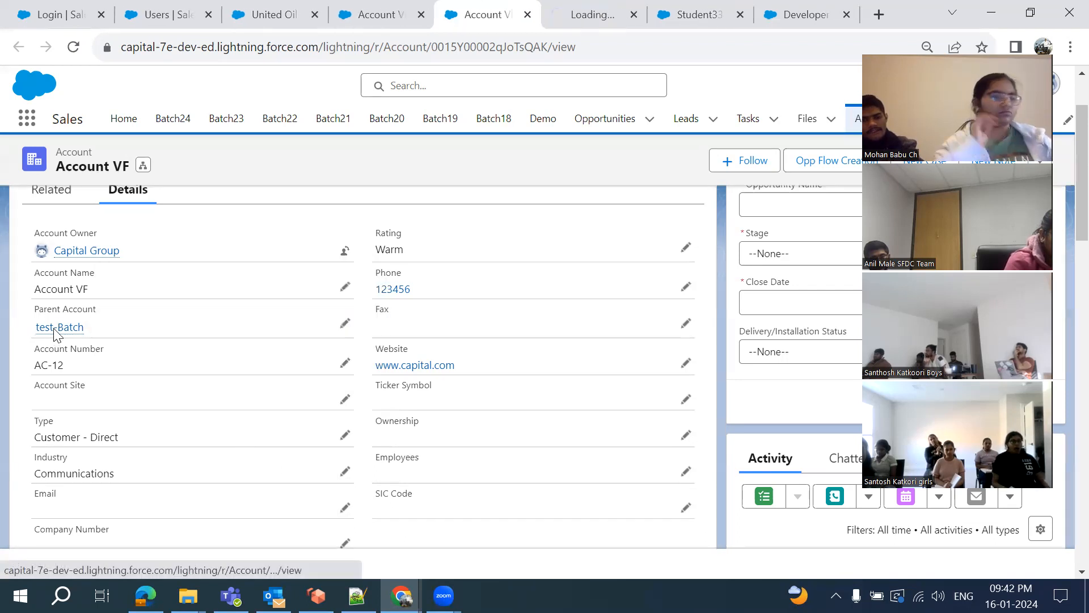
{"action": "left_click", "coordinate": [582, 17]}
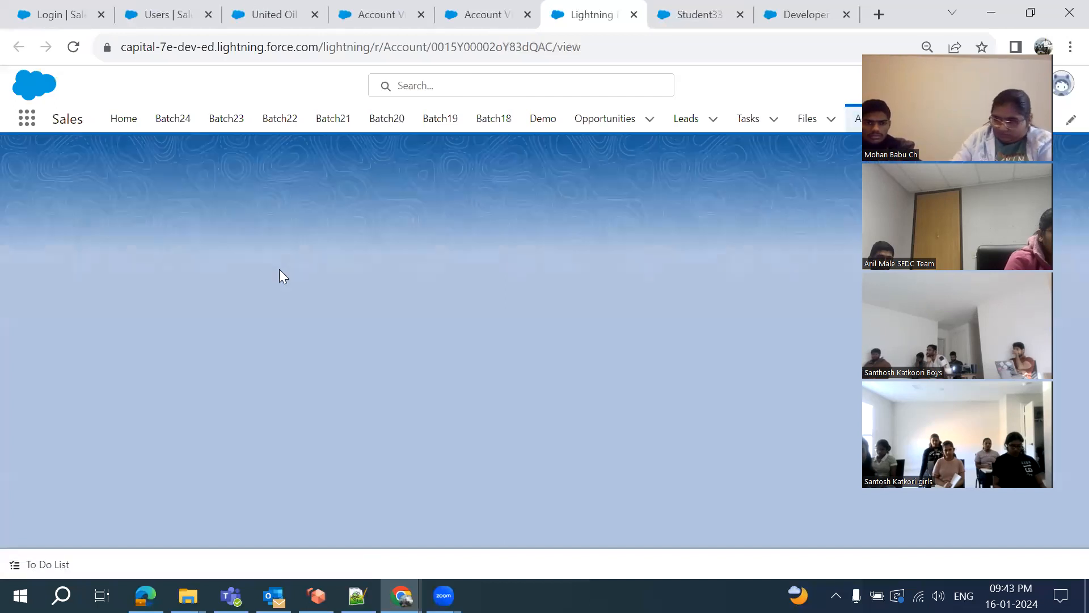
{"action": "left_click", "coordinate": [151, 298]}
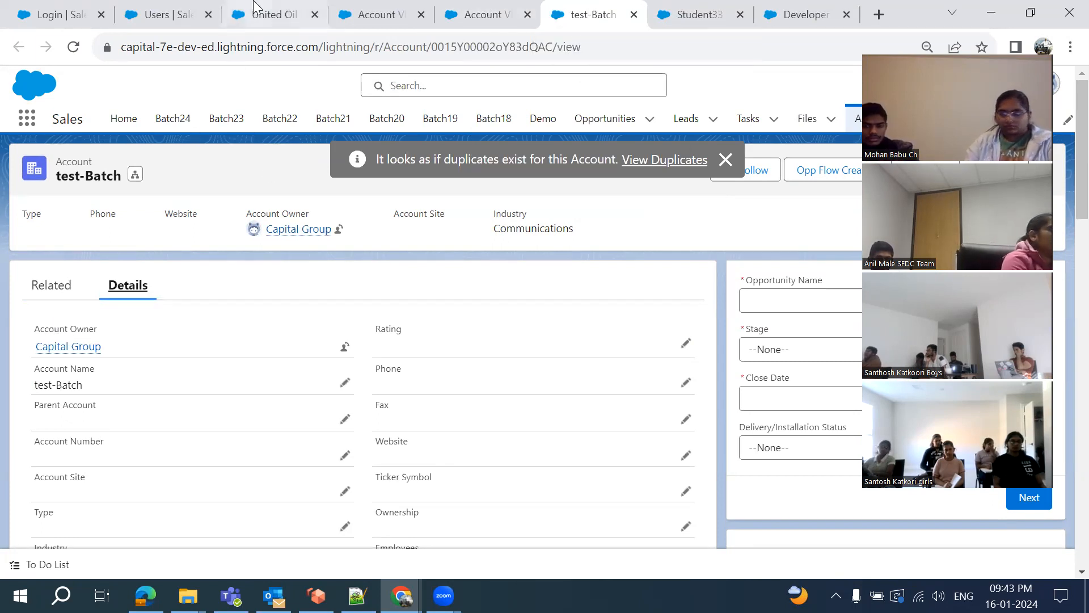
{"action": "left_click", "coordinate": [357, 595]}
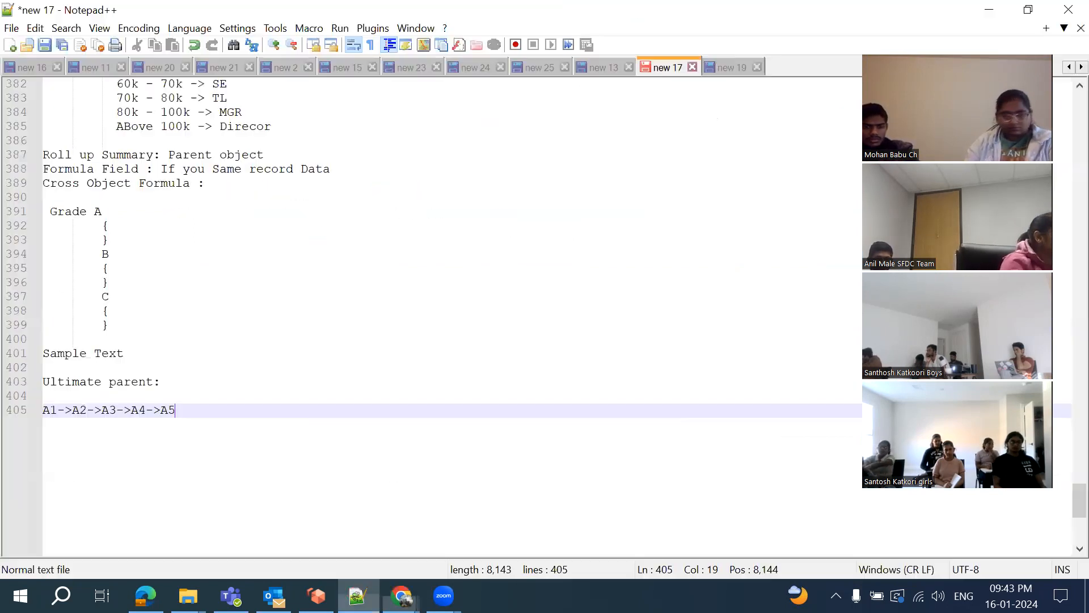
Type 'United -> Account VF Test2 -> Account VF-> Test batch' on line 407, checking names in Chrome
{"action": "left_click", "coordinate": [233, 427]}
{"action": "key", "text": "Return"}
{"action": "type", "text": "Un"}
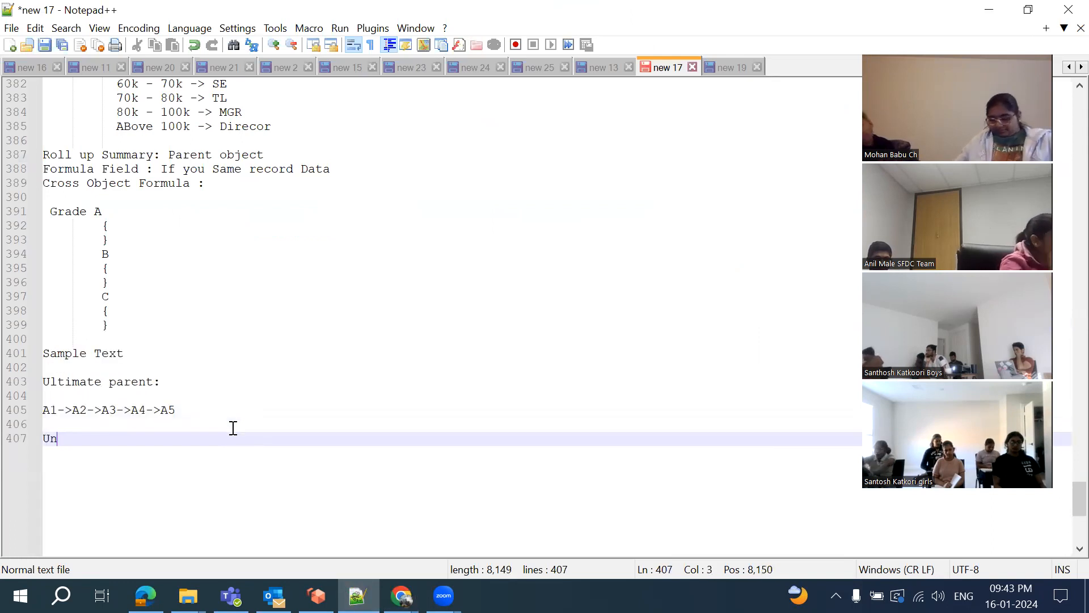
{"action": "type", "text": "ited ->"}
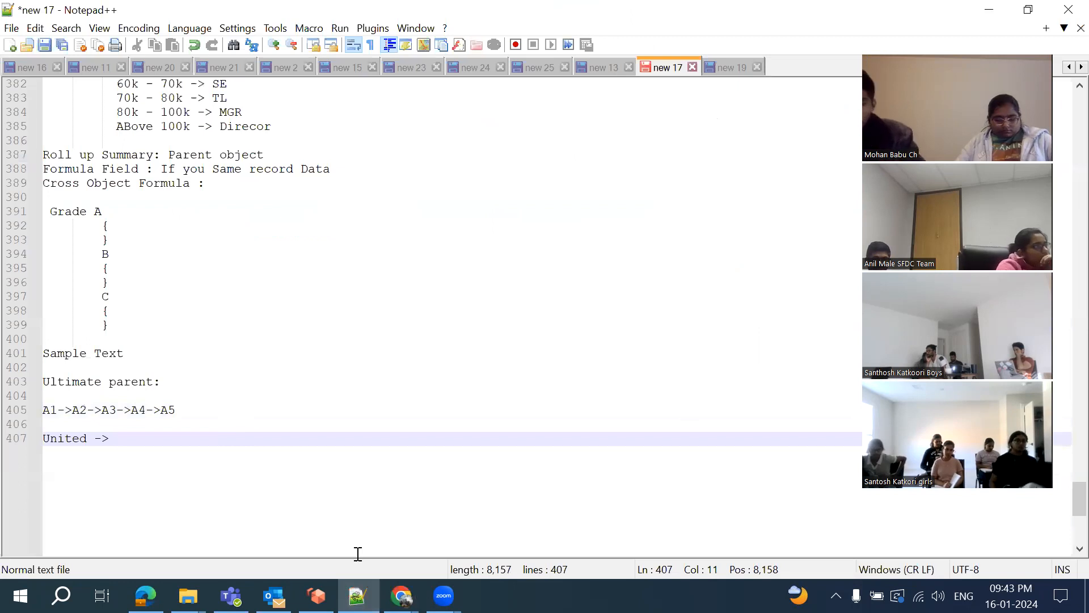
{"action": "key", "text": "alt+Tab"}
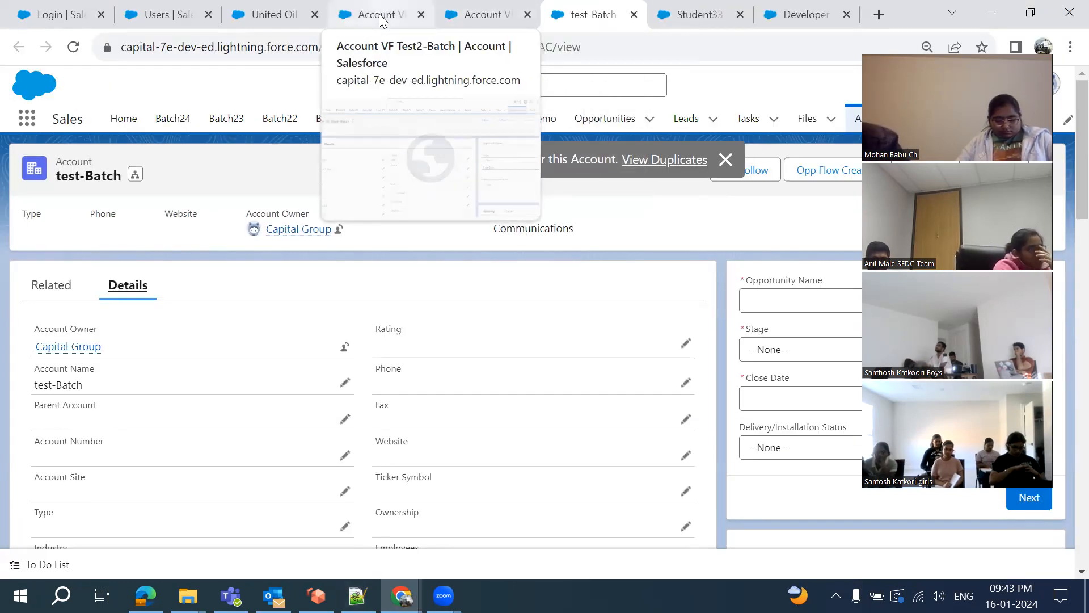
{"action": "key", "text": "alt+Tab"}
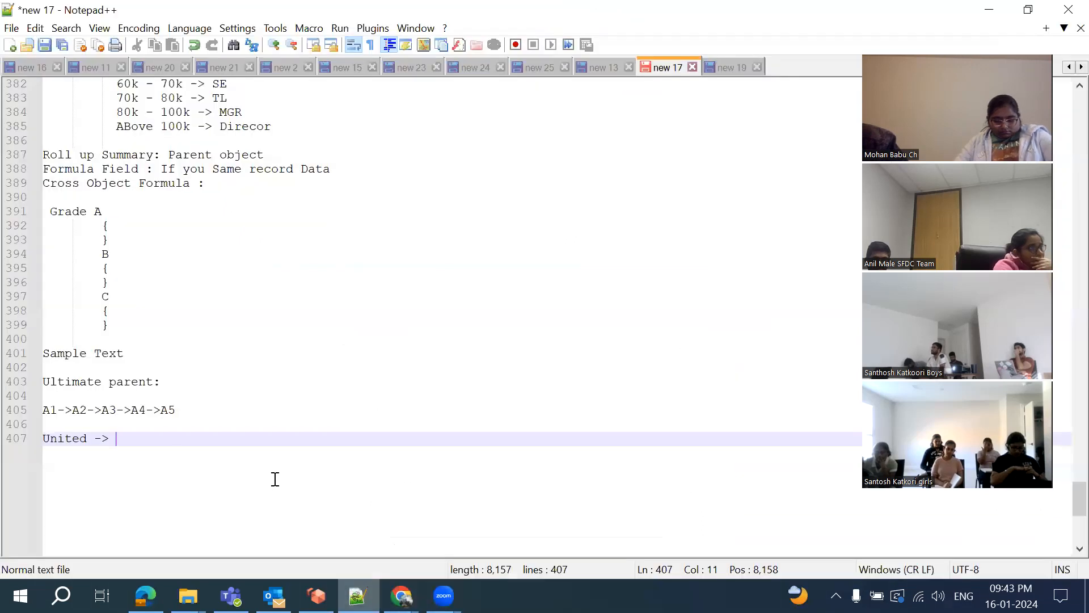
{"action": "type", "text": "Account"}
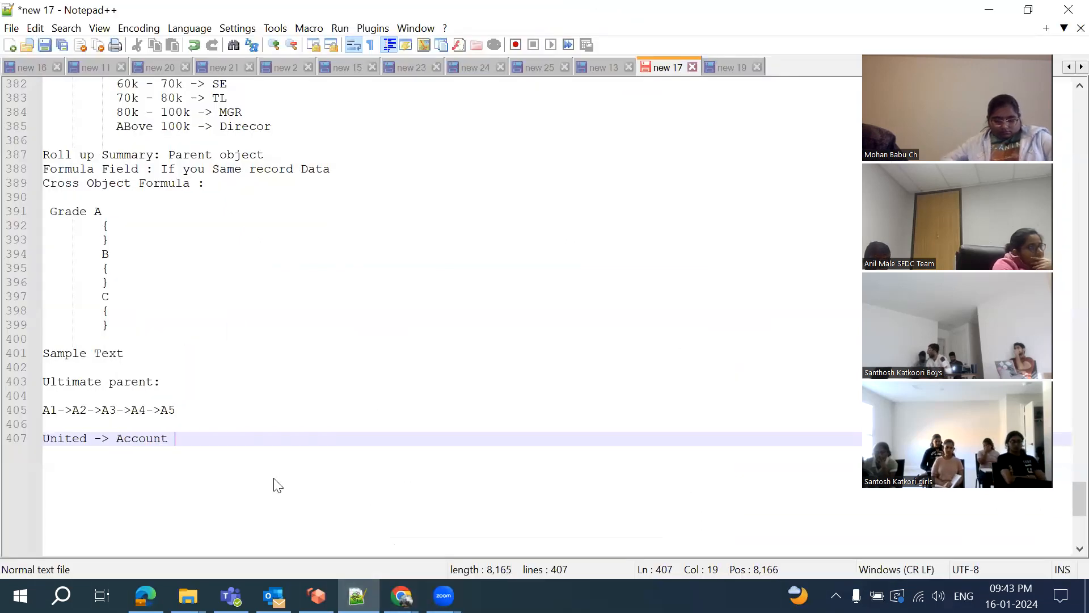
{"action": "type", "text": " VF Test2"}
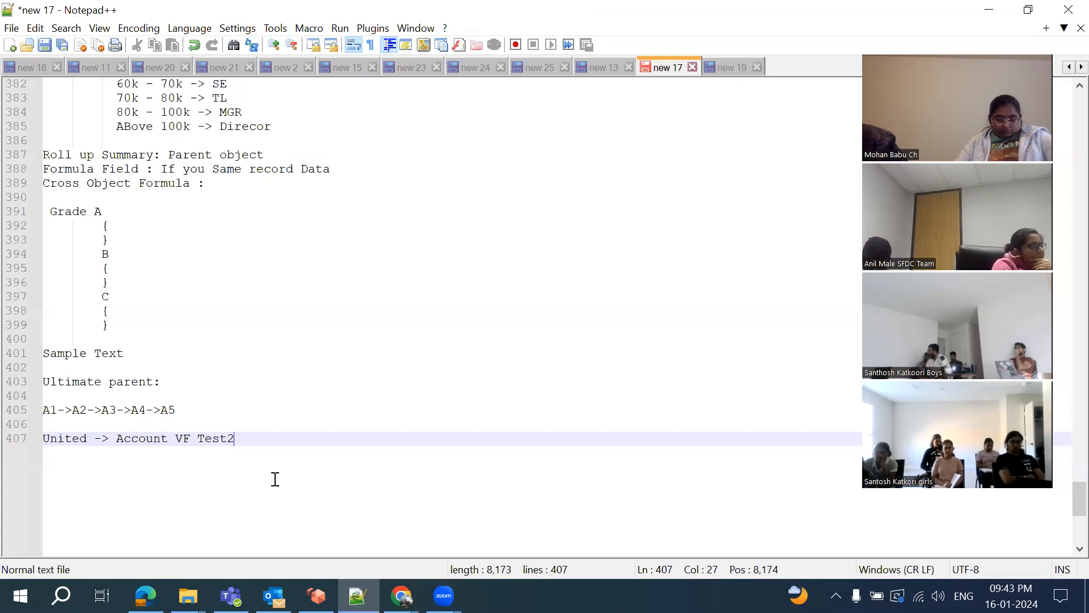
{"action": "type", "text": " -> Account "}
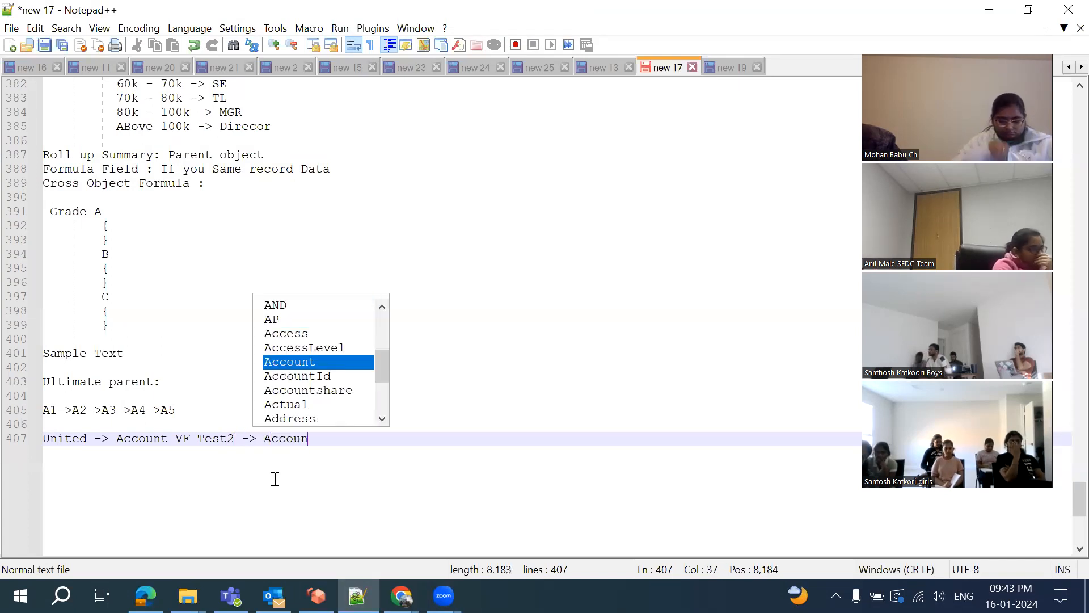
{"action": "type", "text": "VF-> "}
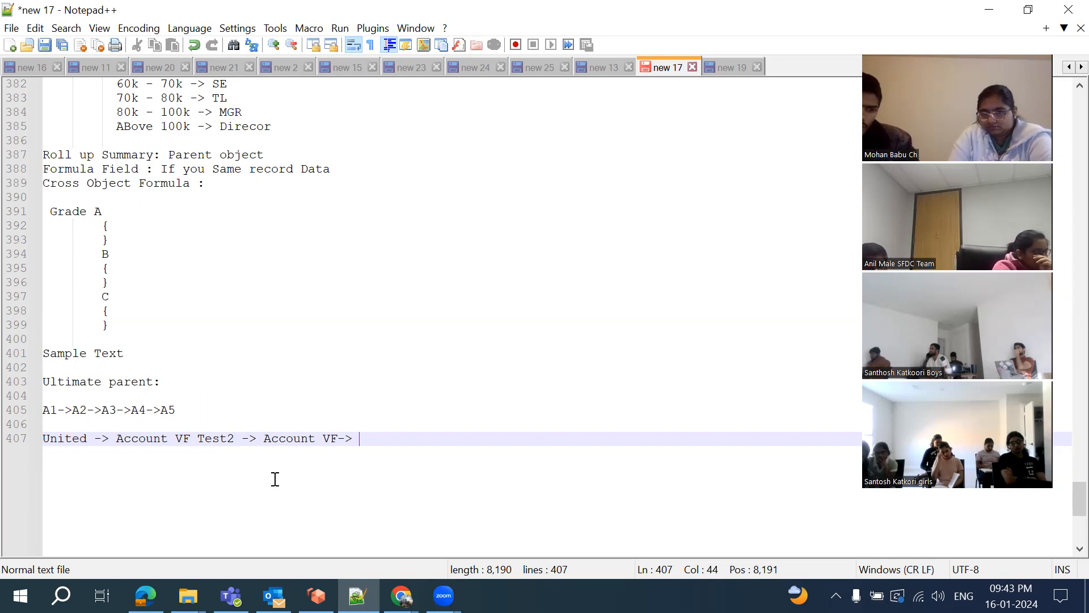
{"action": "type", "text": "Test batch"}
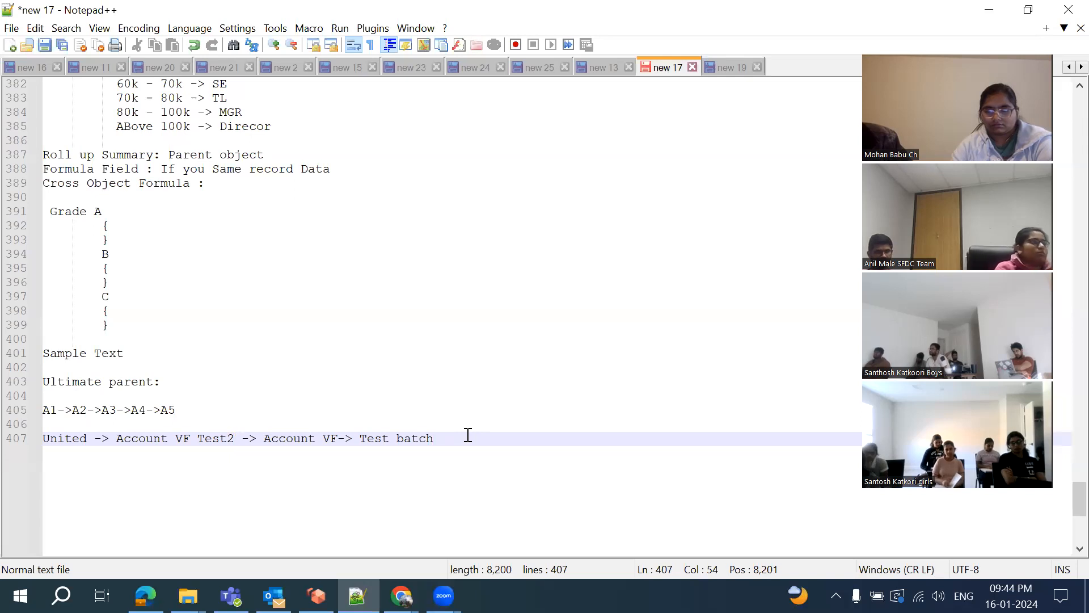
{"action": "key", "text": "Return"}
{"action": "key", "text": "Return"}
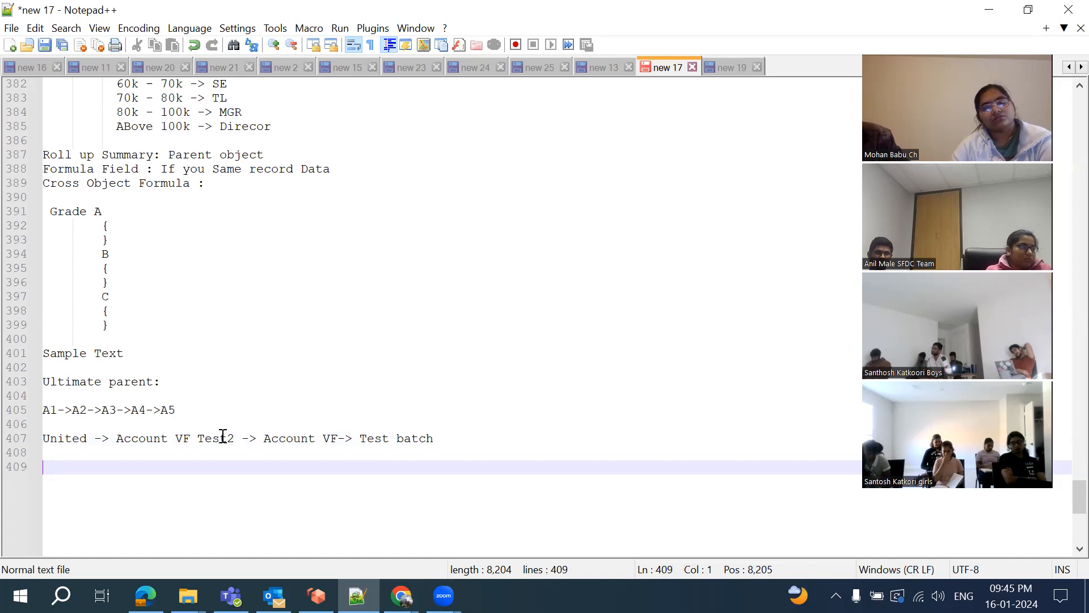
{"action": "left_click", "coordinate": [265, 438]}
{"action": "left_click_drag", "start_coordinate": [269, 439], "coordinate": [429, 429]}
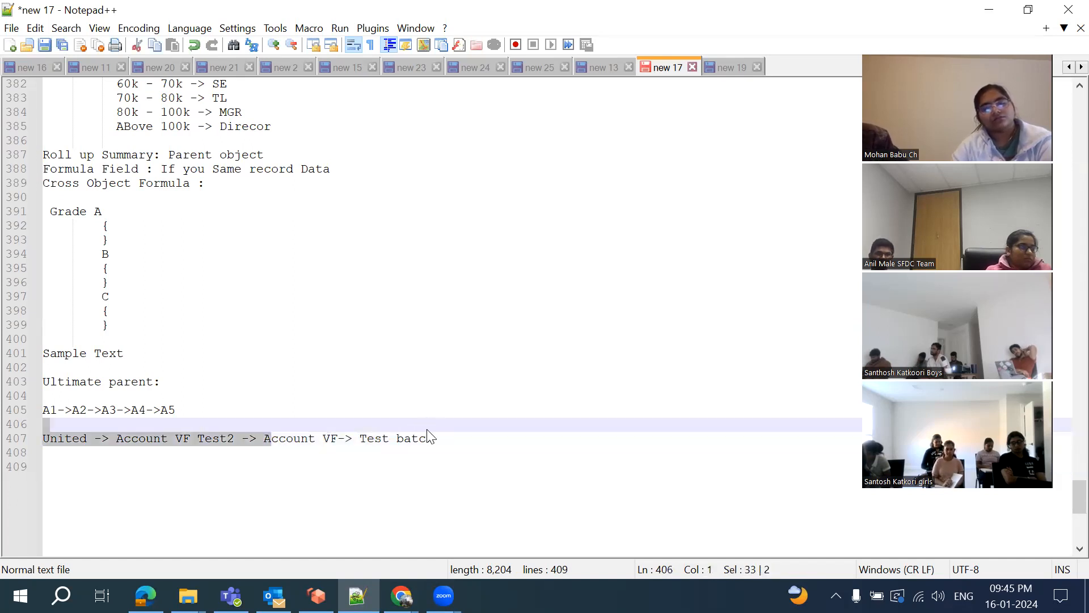
{"action": "left_click", "coordinate": [247, 438]}
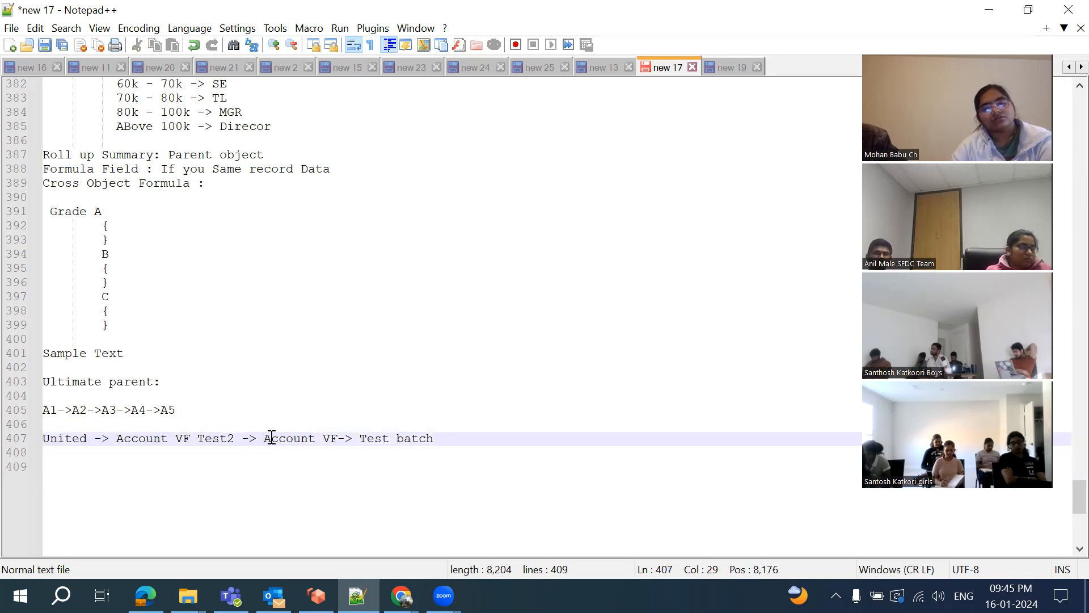
{"action": "left_click_drag", "start_coordinate": [265, 440], "coordinate": [434, 436]}
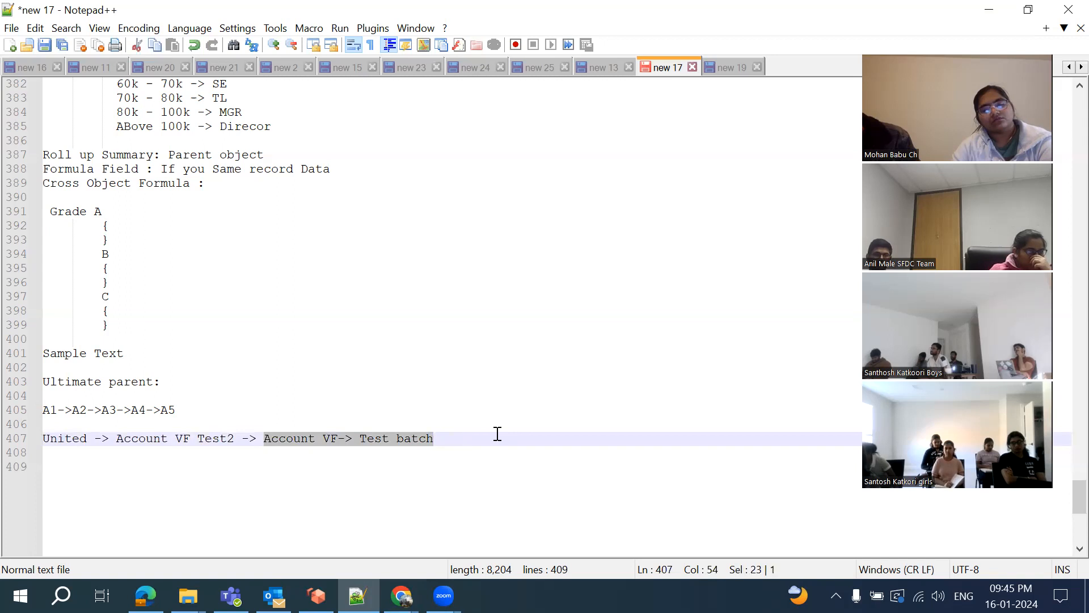
{"action": "left_click_drag", "start_coordinate": [113, 438], "coordinate": [438, 439]}
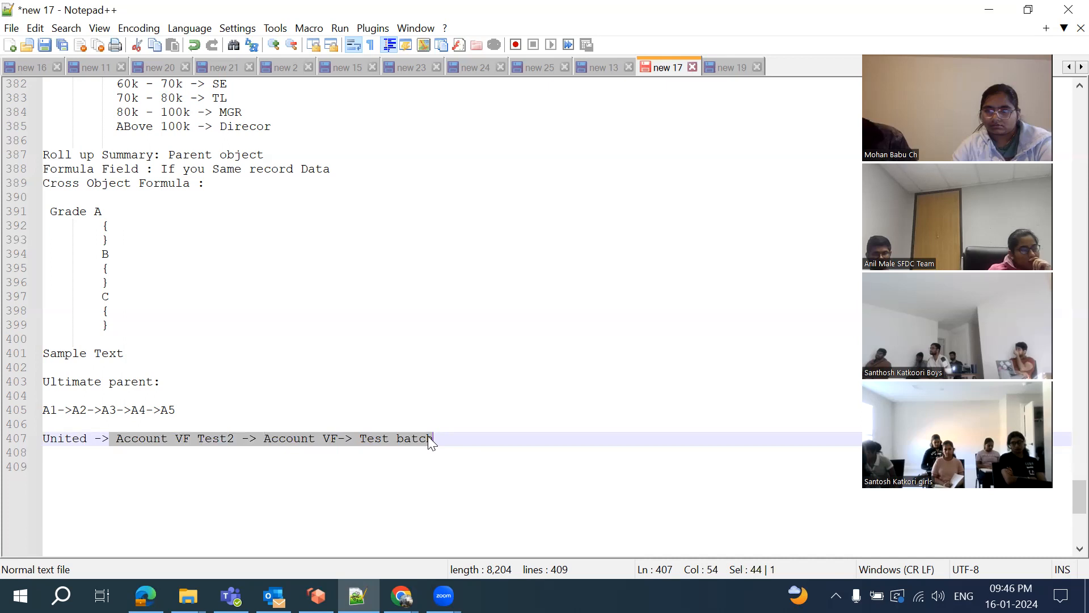
Below the chain line, add the notes 'United -> Test Batch' and 'Account VF Test2 -> Test Batch'
{"action": "left_click", "coordinate": [498, 436]}
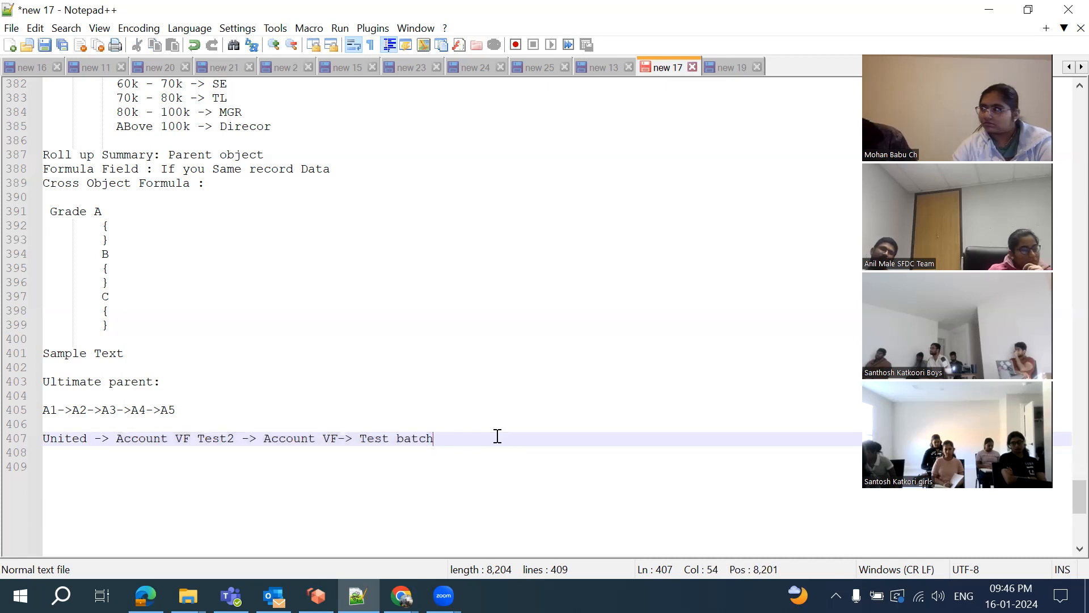
{"action": "key", "text": "Return"}
{"action": "key", "text": "Return"}
{"action": "type", "text": "Uni"}
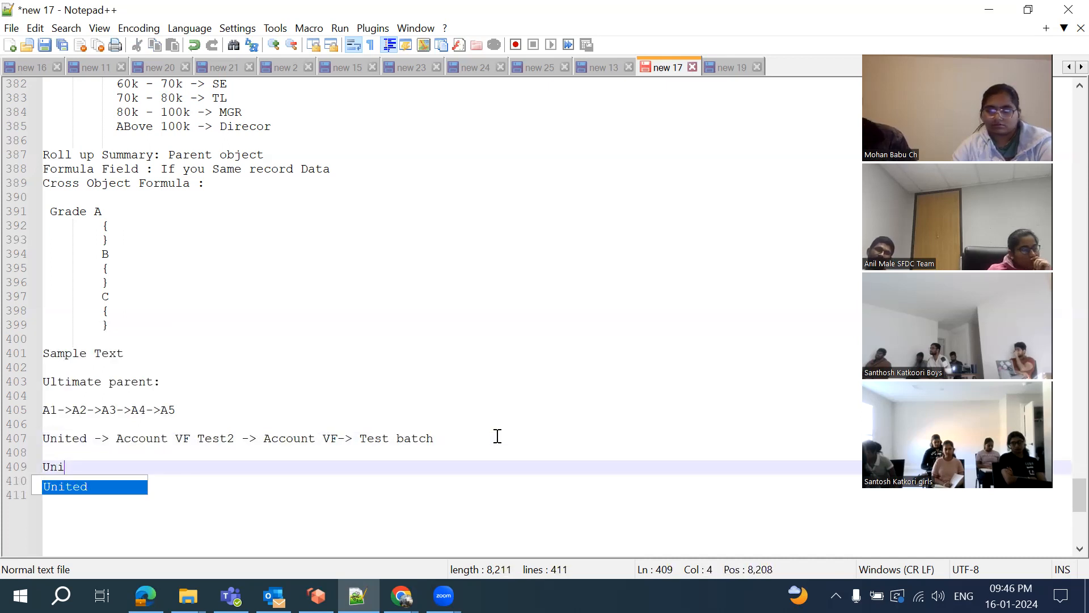
{"action": "type", "text": "ted -"}
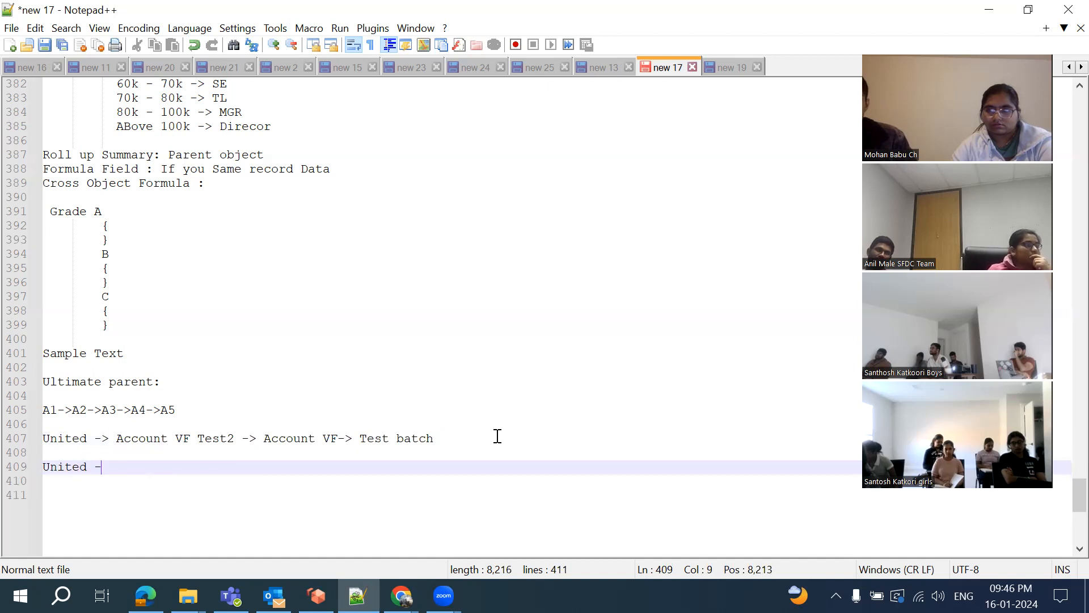
{"action": "type", "text": "> Test Batch"}
{"action": "key", "text": "Return"}
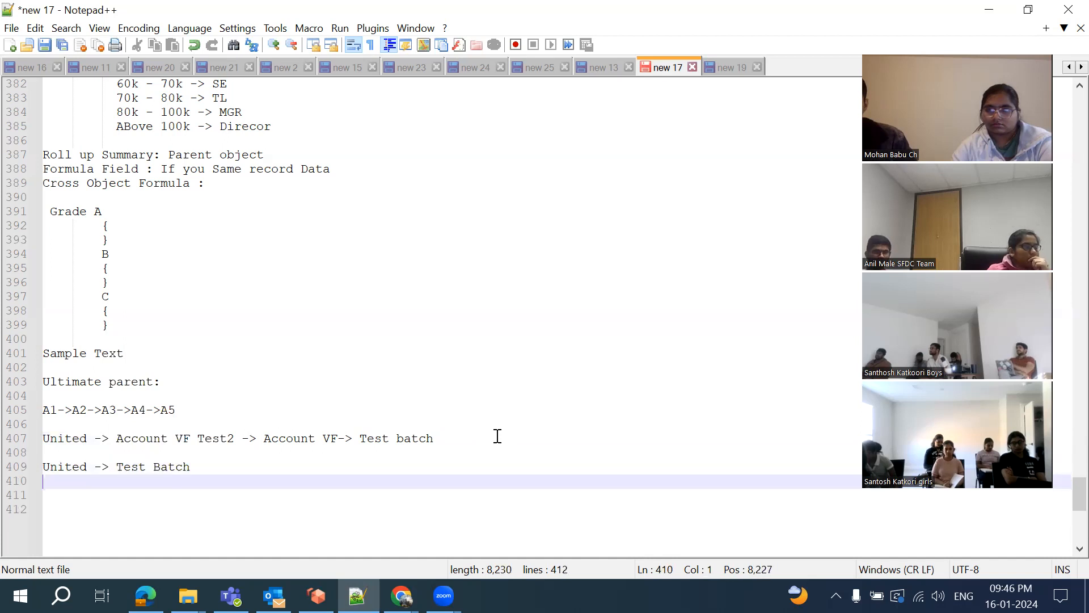
{"action": "type", "text": "Account V"}
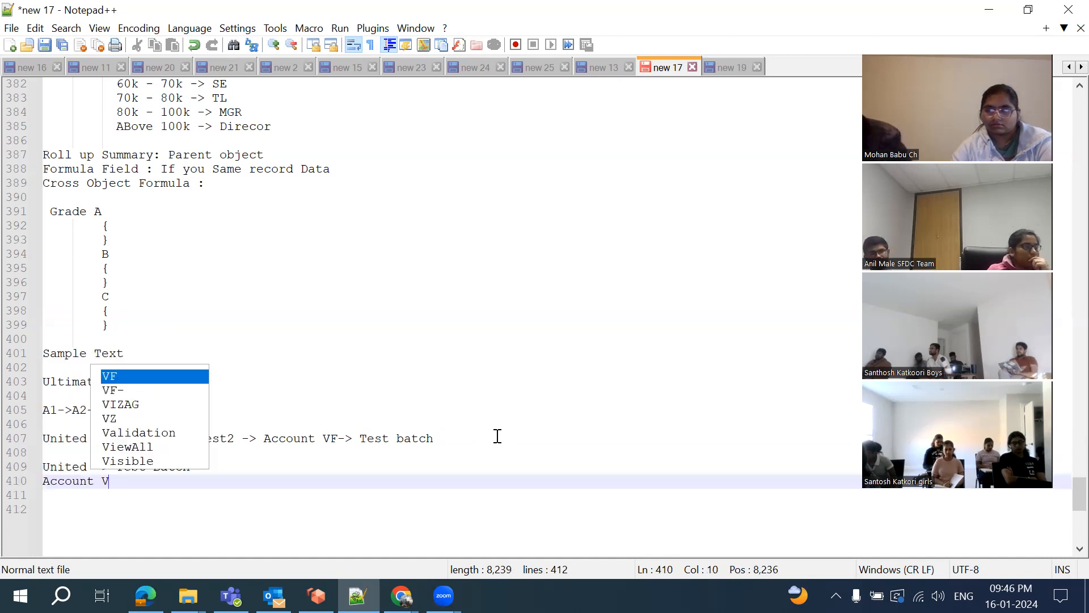
{"action": "type", "text": "F Test"}
{"action": "key", "text": "Escape"}
{"action": "type", "text": "2"}
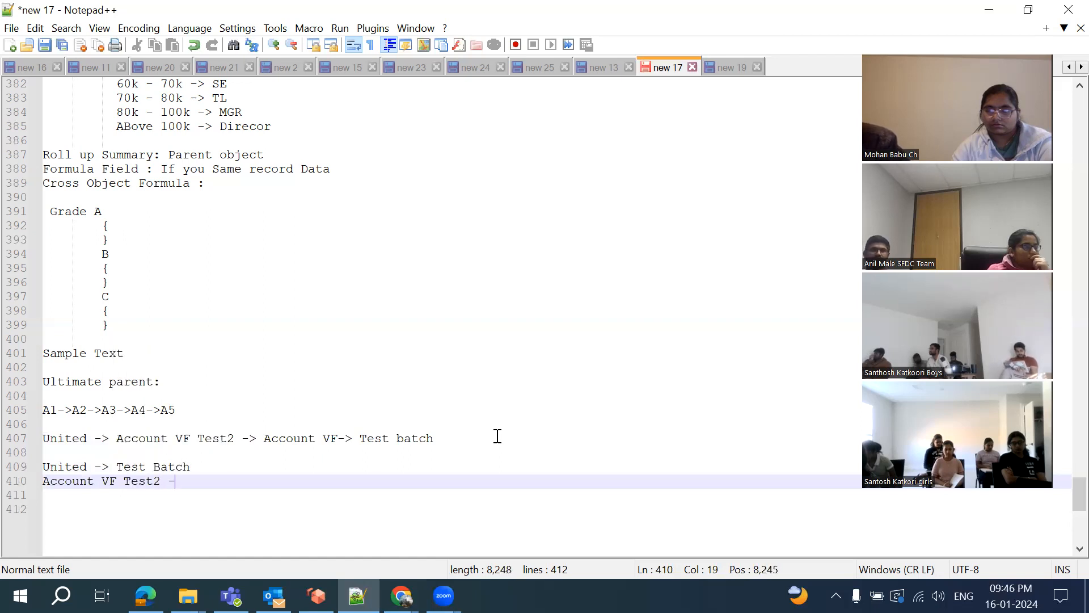
{"action": "type", "text": " -> Te"}
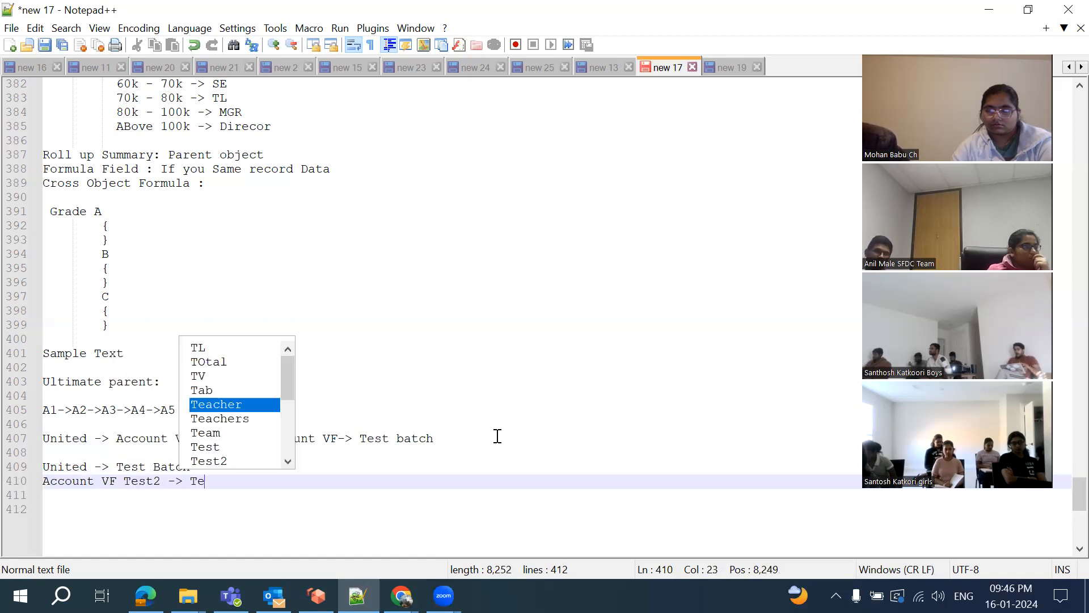
{"action": "type", "text": "st Batch"}
{"action": "key", "text": "Escape"}
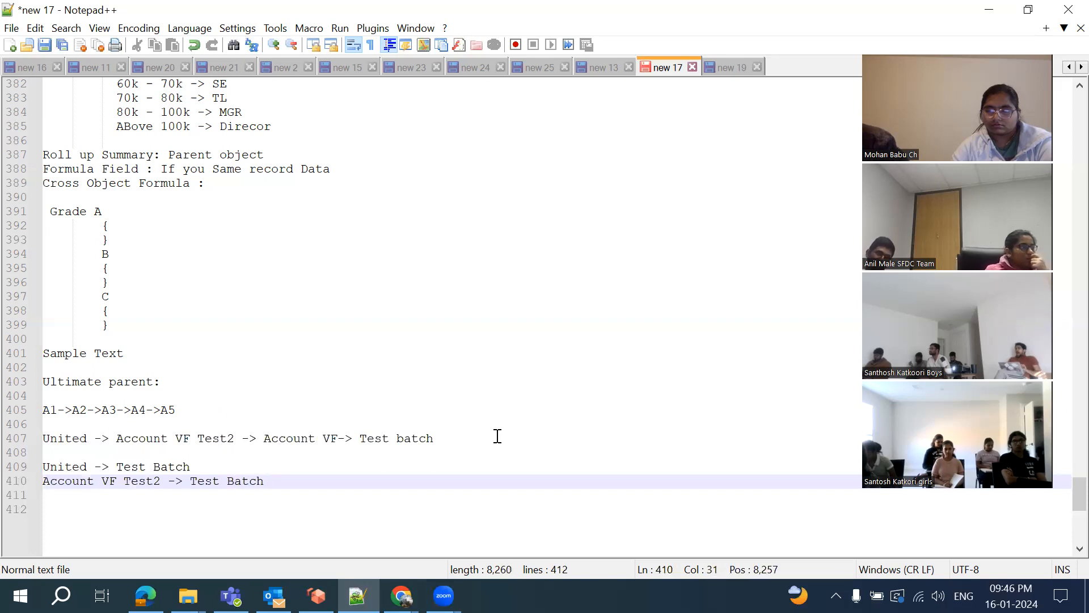
Add 'Account VF -> Test Batch' and 'Test Batch -> Test Batch', then select United to highlight its occurrences
{"action": "key", "text": "Return"}
{"action": "type", "text": "Accoun"}
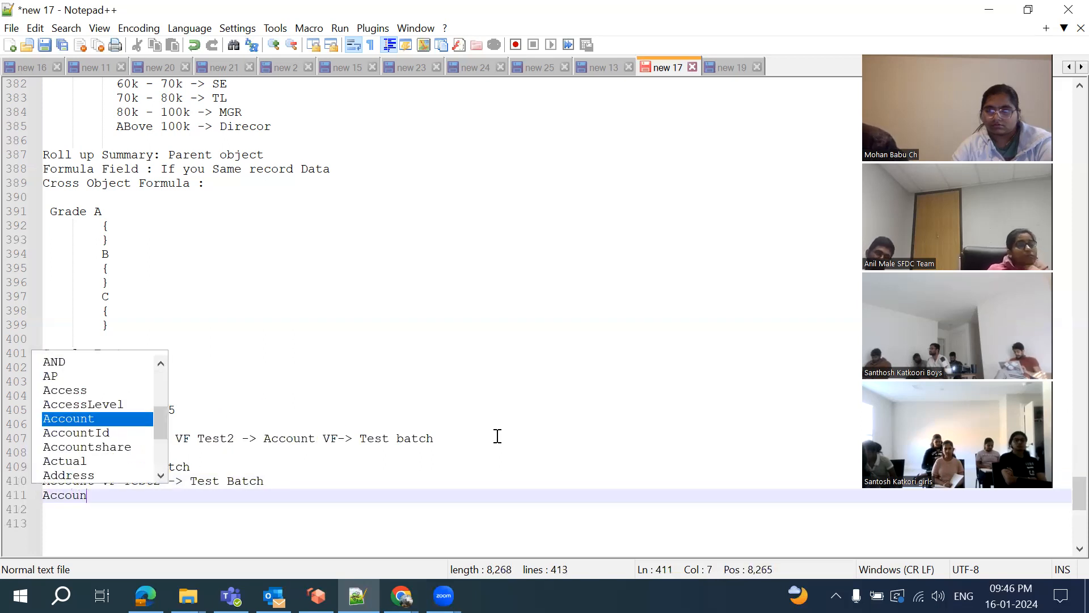
{"action": "type", "text": "t VF -"}
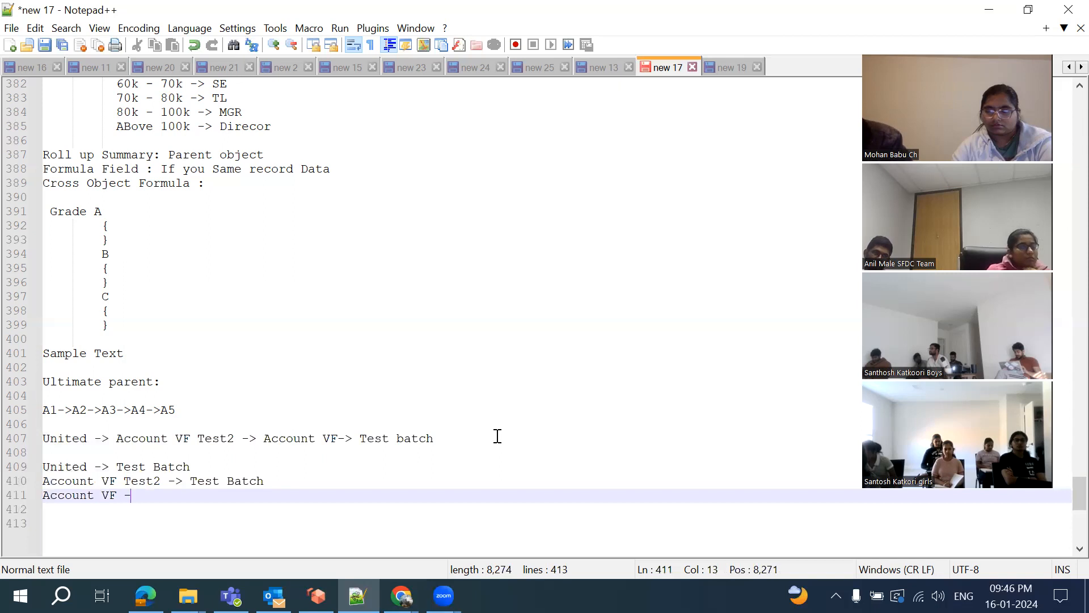
{"action": "type", "text": "> Test"}
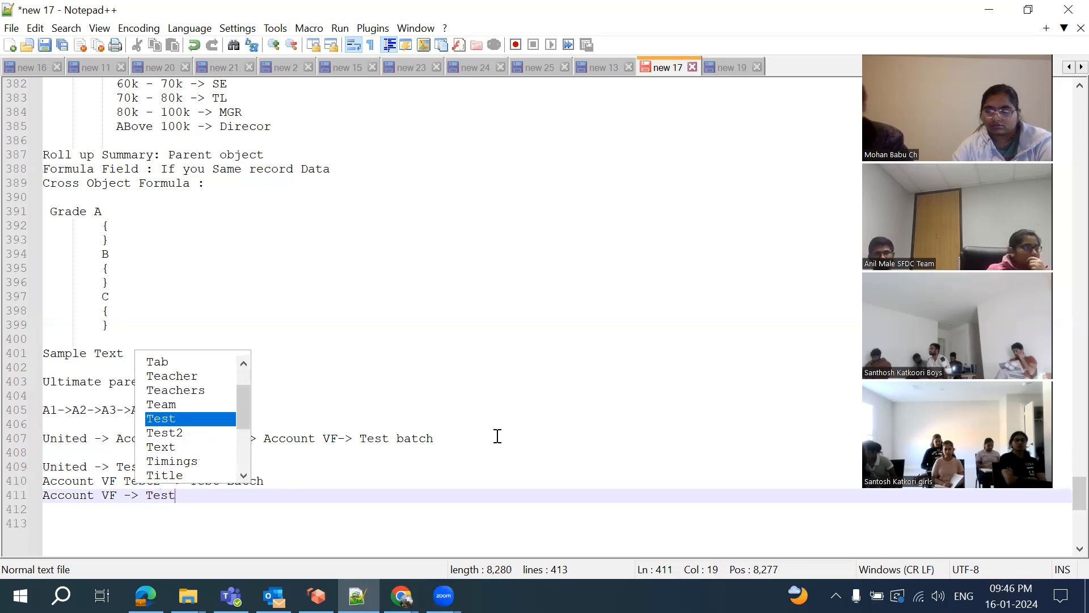
{"action": "type", "text": " Batch"}
{"action": "key", "text": "Return"}
{"action": "key", "text": "Return"}
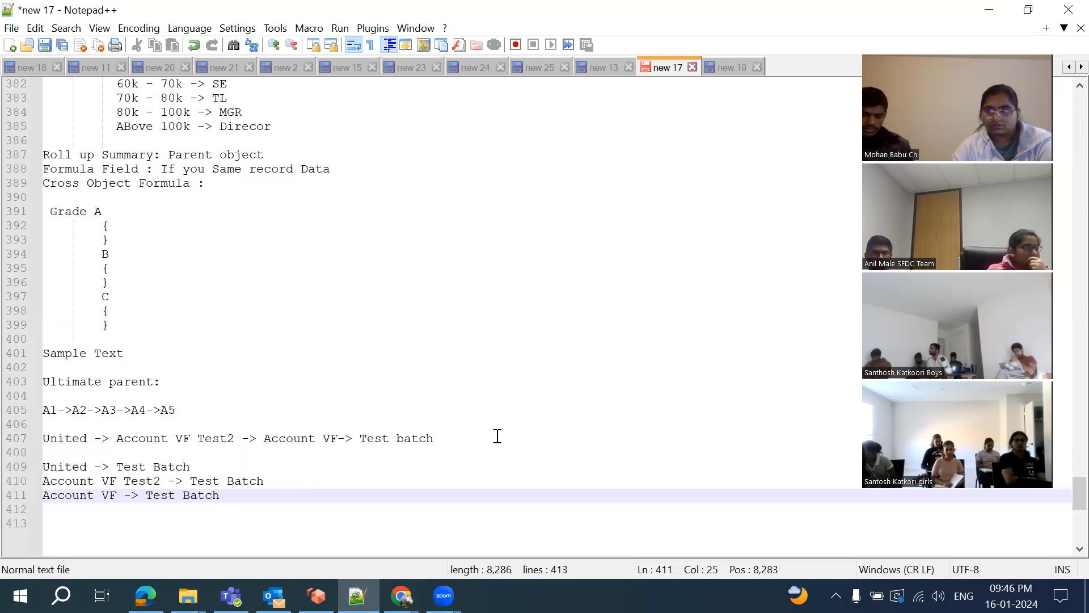
{"action": "type", "text": "Te"}
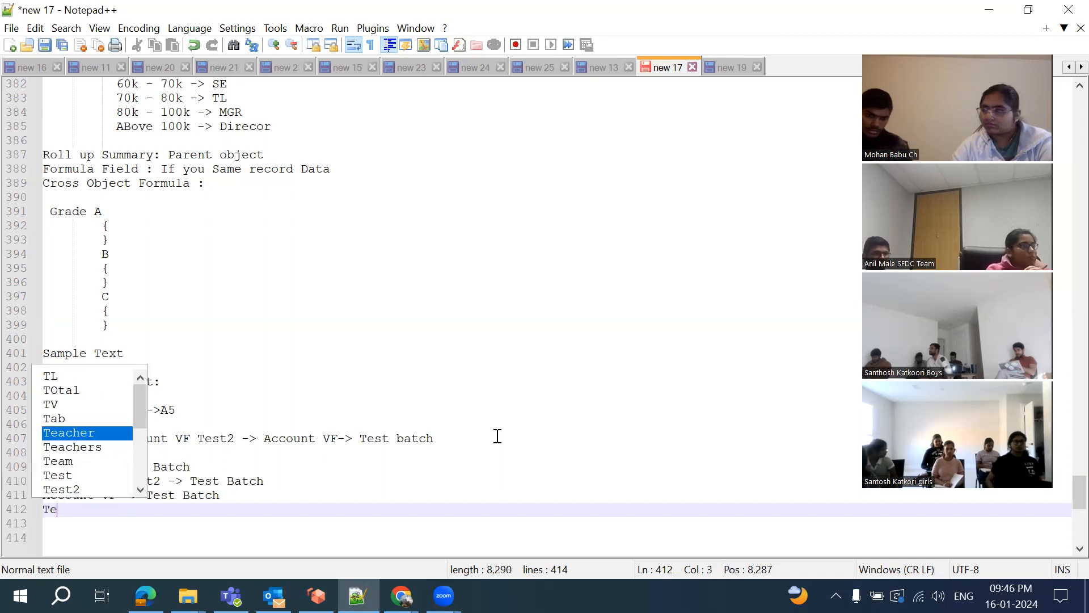
{"action": "type", "text": "st Batch"}
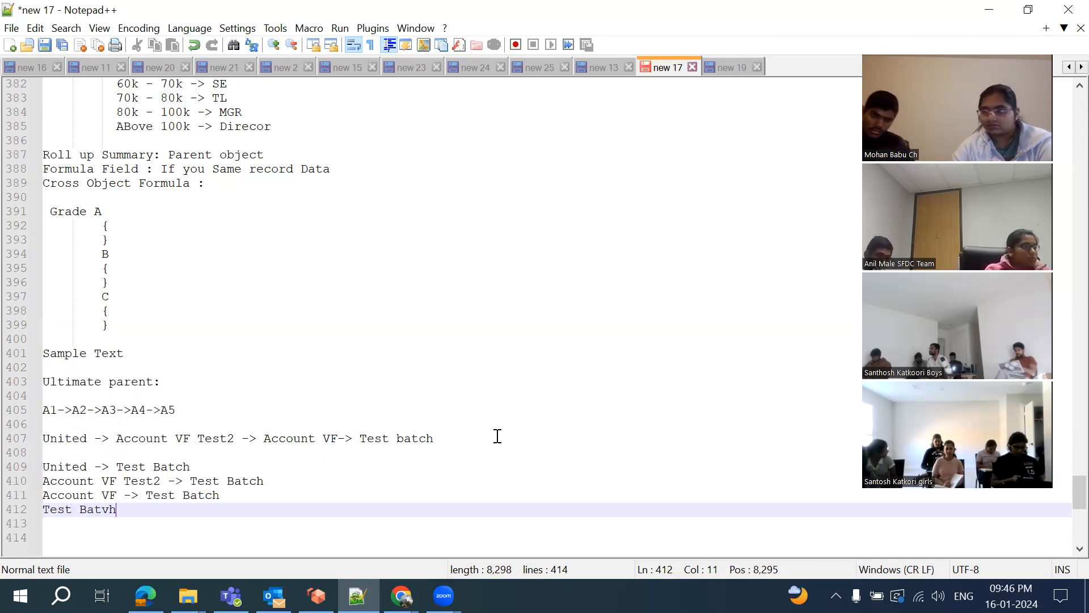
{"action": "key", "text": "BackSpace"}
{"action": "key", "text": "BackSpace"}
{"action": "type", "text": "ch "}
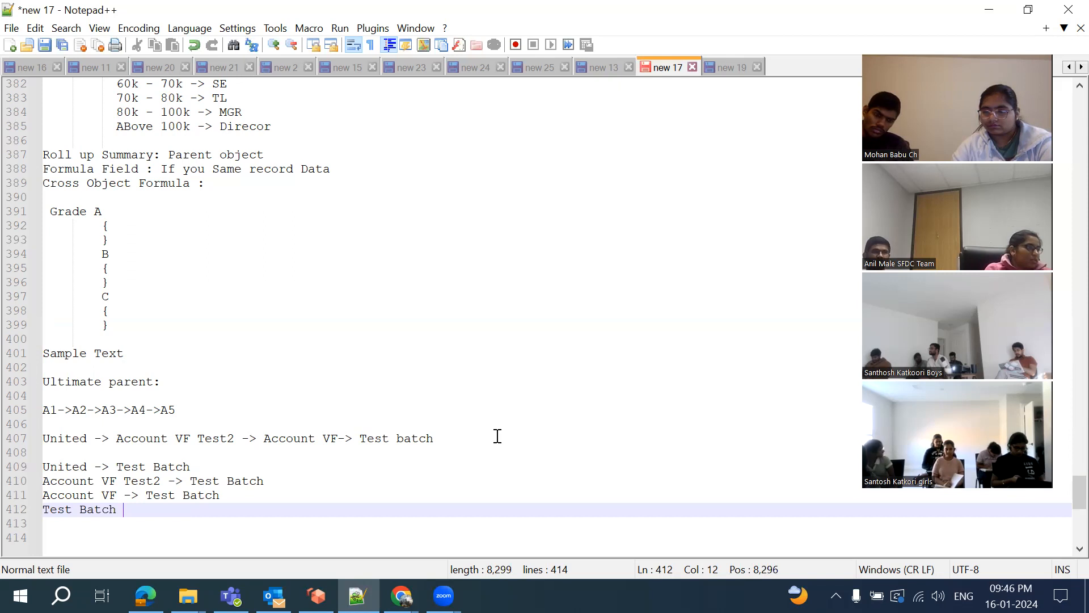
{"action": "type", "text": "-> T"}
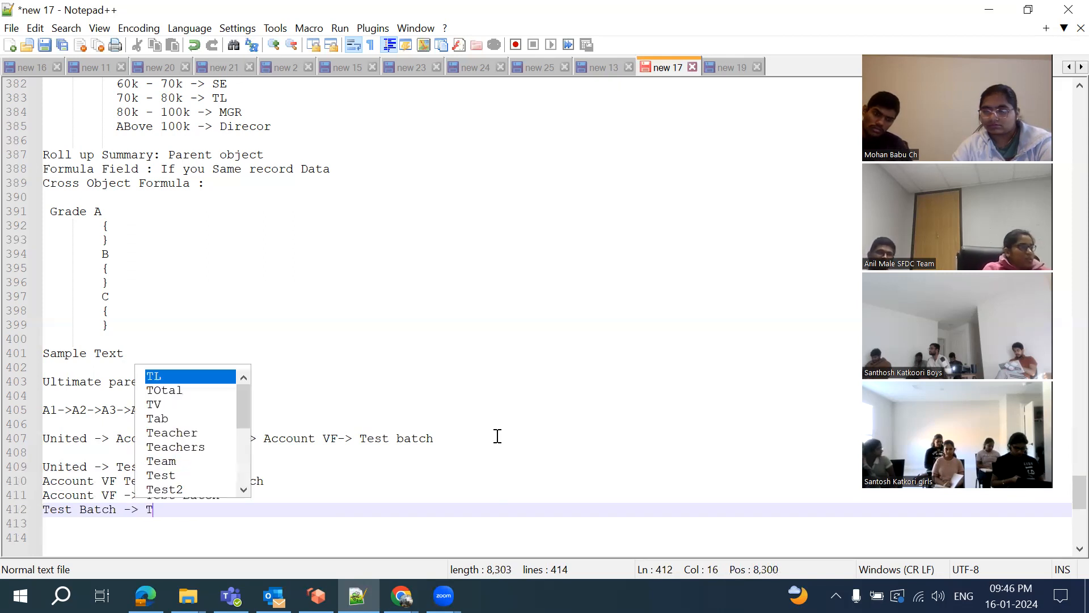
{"action": "type", "text": "est Batch"}
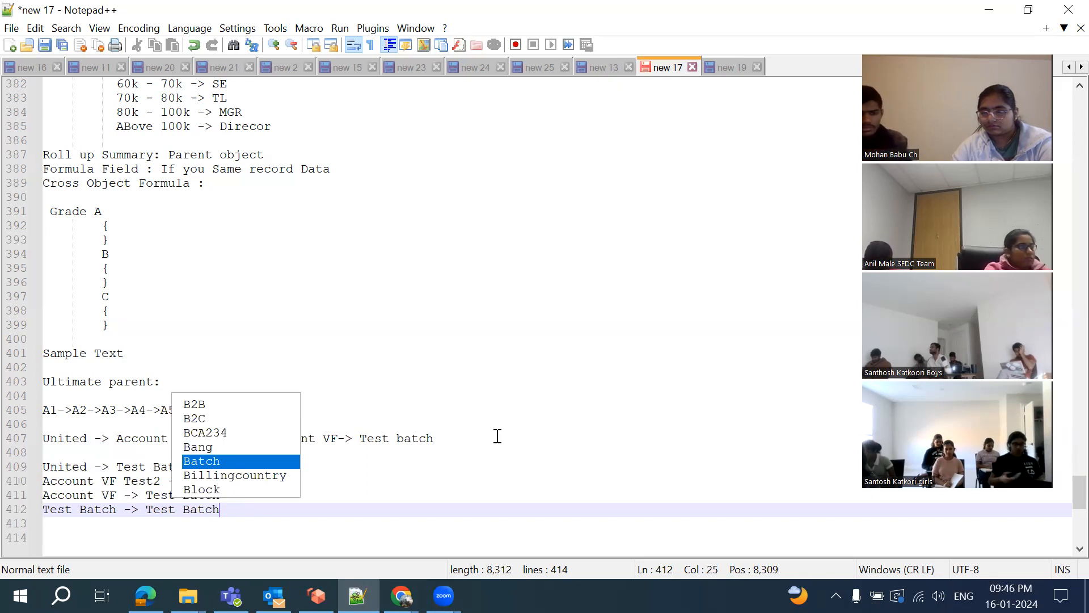
{"action": "double_click", "coordinate": [80, 469]}
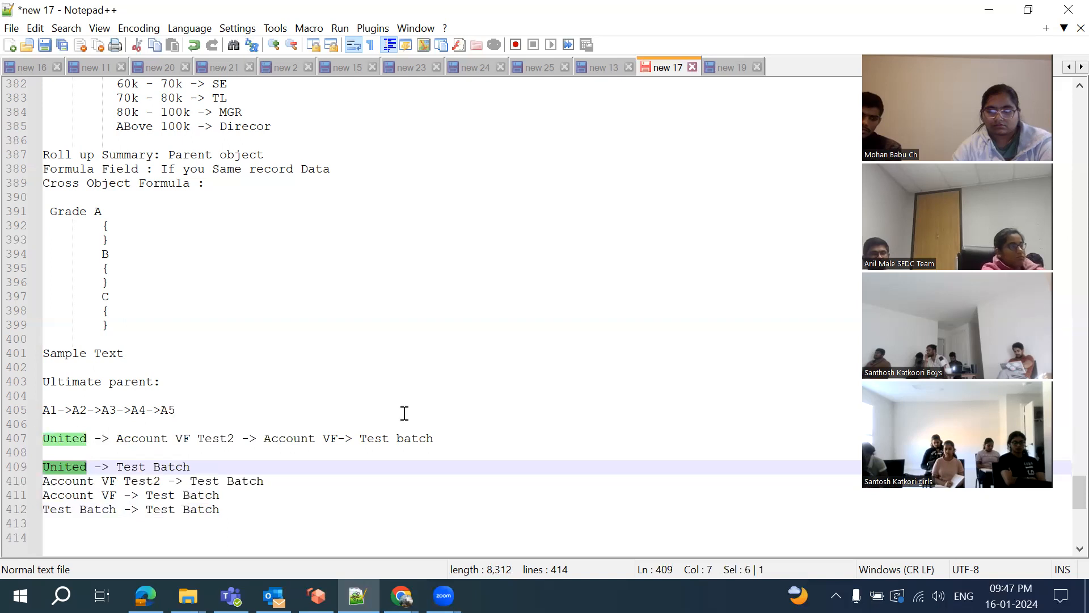
{"action": "scroll", "coordinate": [326, 357], "scroll_direction": "down", "scroll_amount": 5}
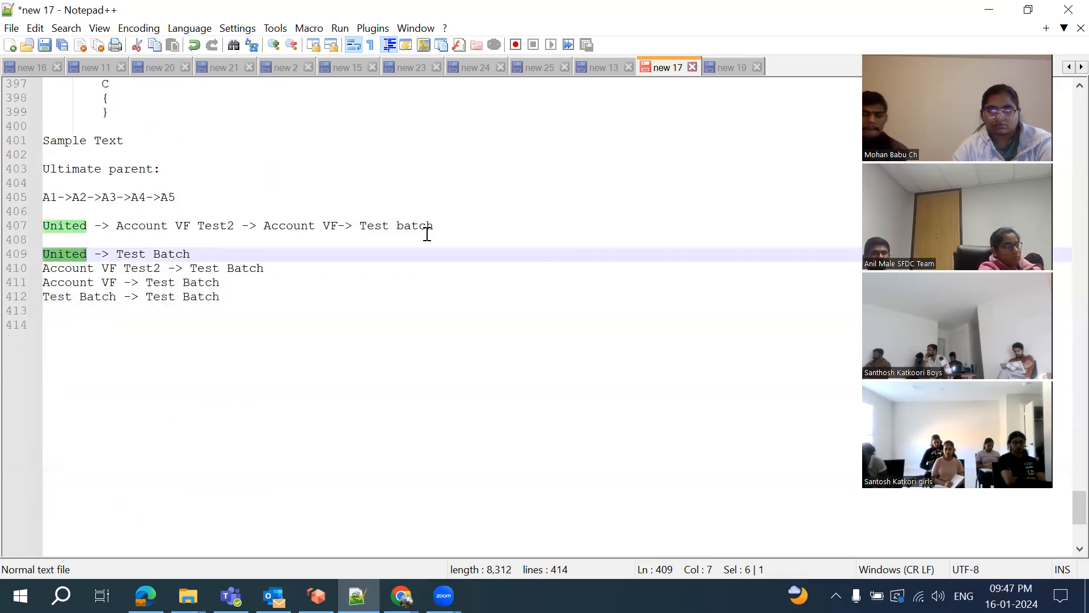
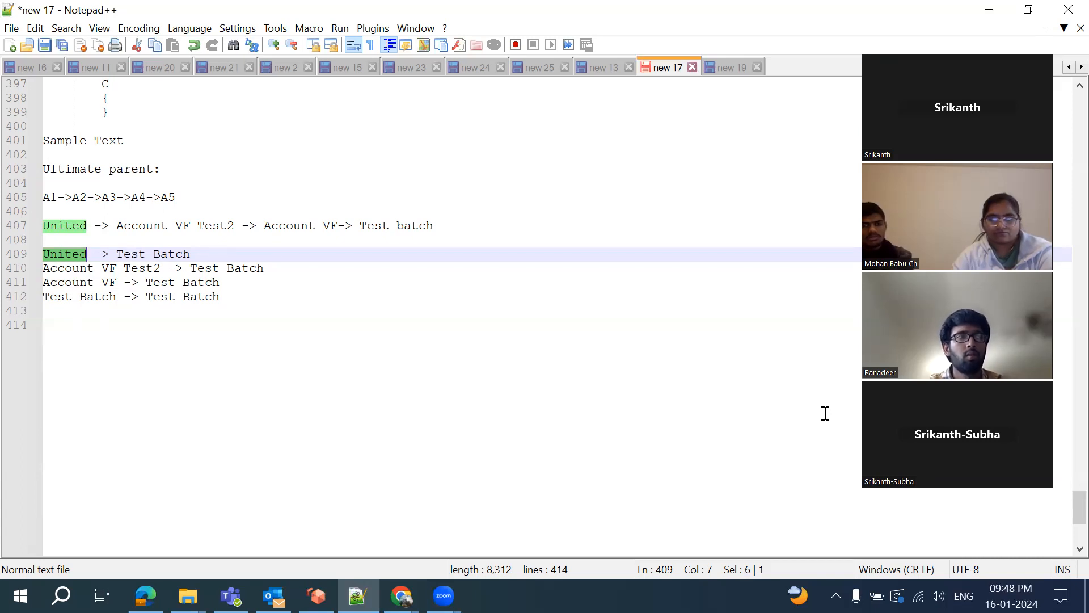
Insert two blank lines after the 'Test Batch -> Test Batch' line
{"action": "left_click", "coordinate": [303, 299]}
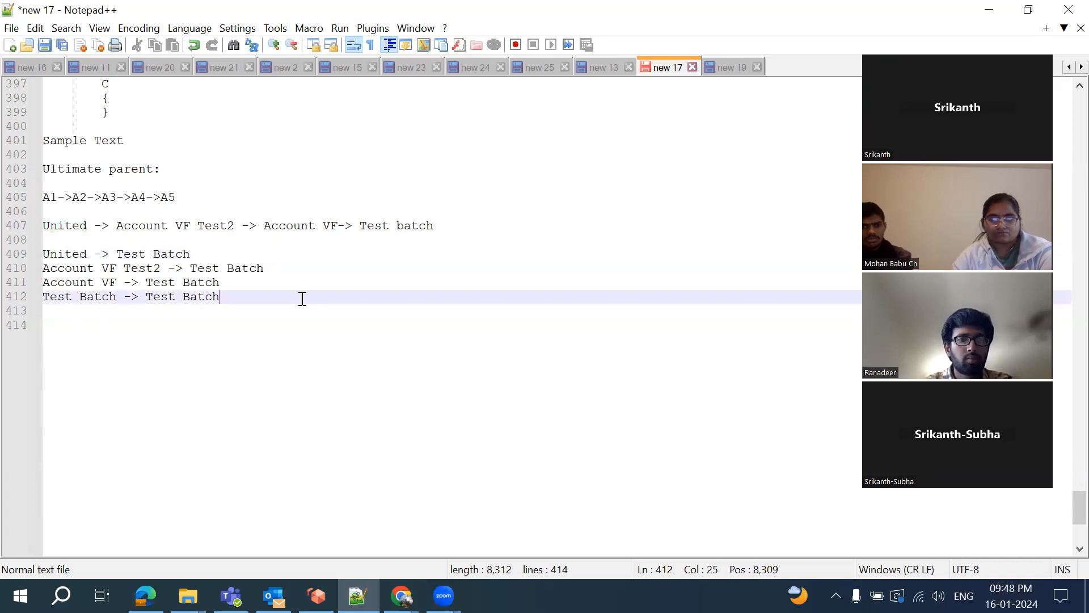
{"action": "key", "text": "Down"}
{"action": "key", "text": "Return"}
{"action": "key", "text": "Return"}
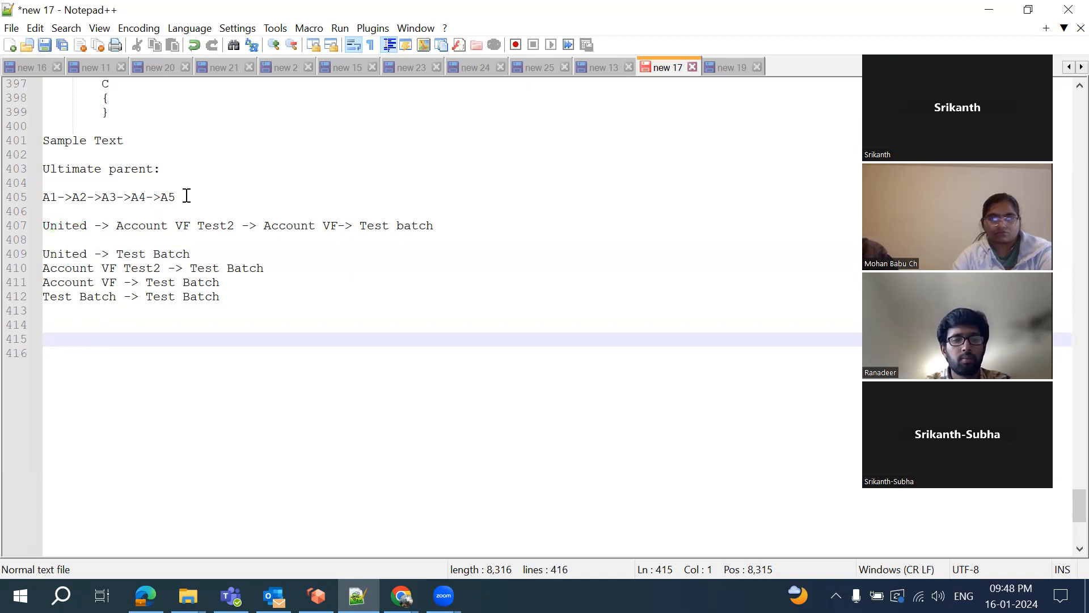
Copy the A1->A2->A3->A4->A5 chain from line 405 onto line 414
{"action": "left_click_drag", "start_coordinate": [187, 196], "coordinate": [44, 197]}
{"action": "key", "text": "ctrl+c"}
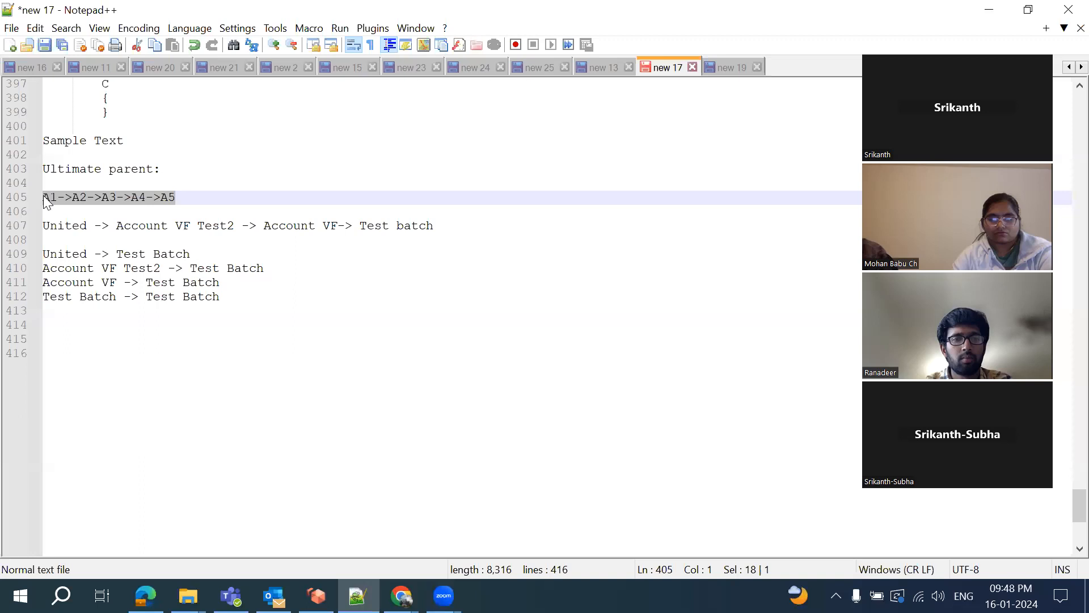
{"action": "left_click", "coordinate": [66, 326]}
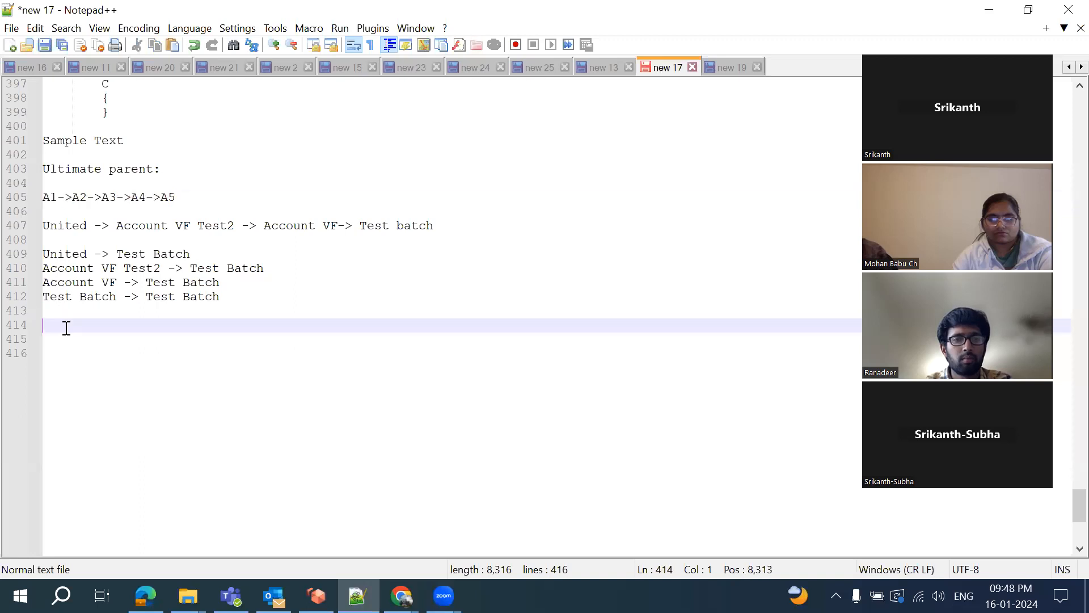
{"action": "key", "text": "ctrl+v"}
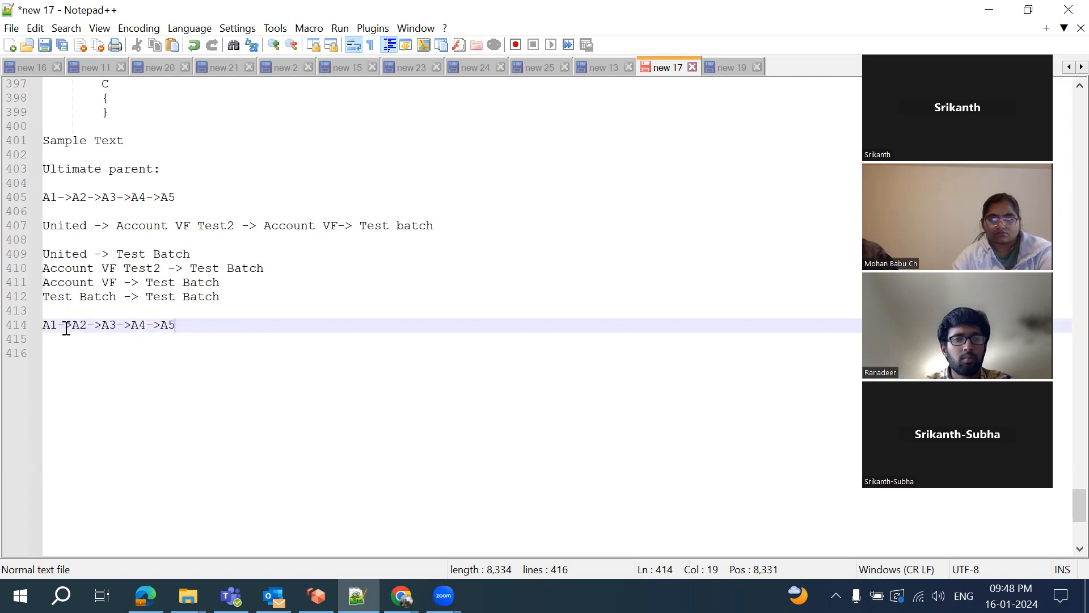
Beneath the copied chain, add the indented branch line 'A6-> A7-> A5'
{"action": "key", "text": "Return"}
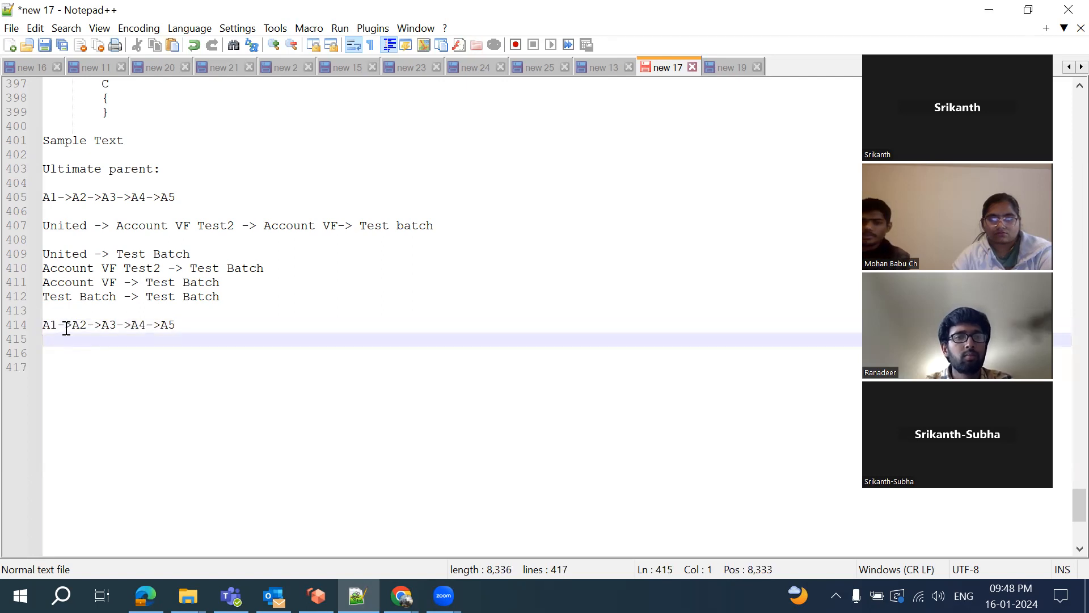
{"action": "key", "text": "Tab"}
{"action": "key", "text": "Tab"}
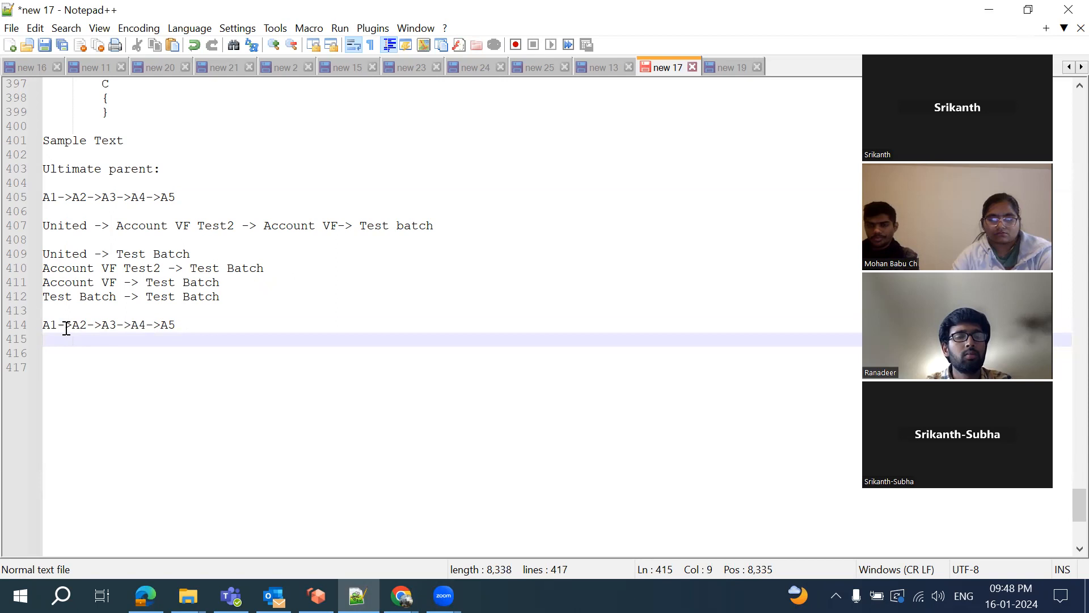
{"action": "type", "text": "A6"}
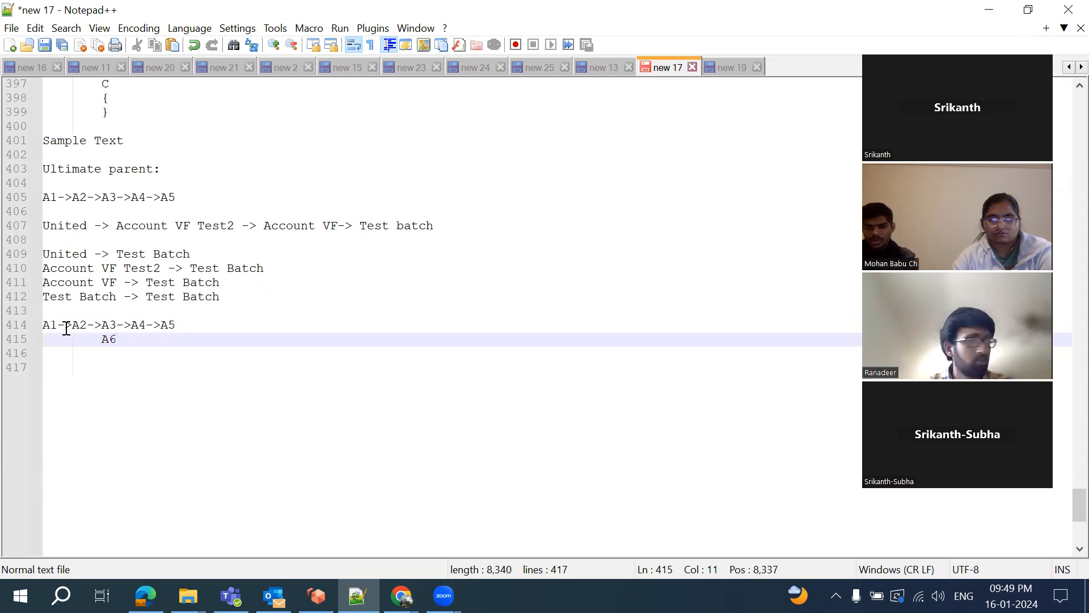
{"action": "type", "text": "-> A7"}
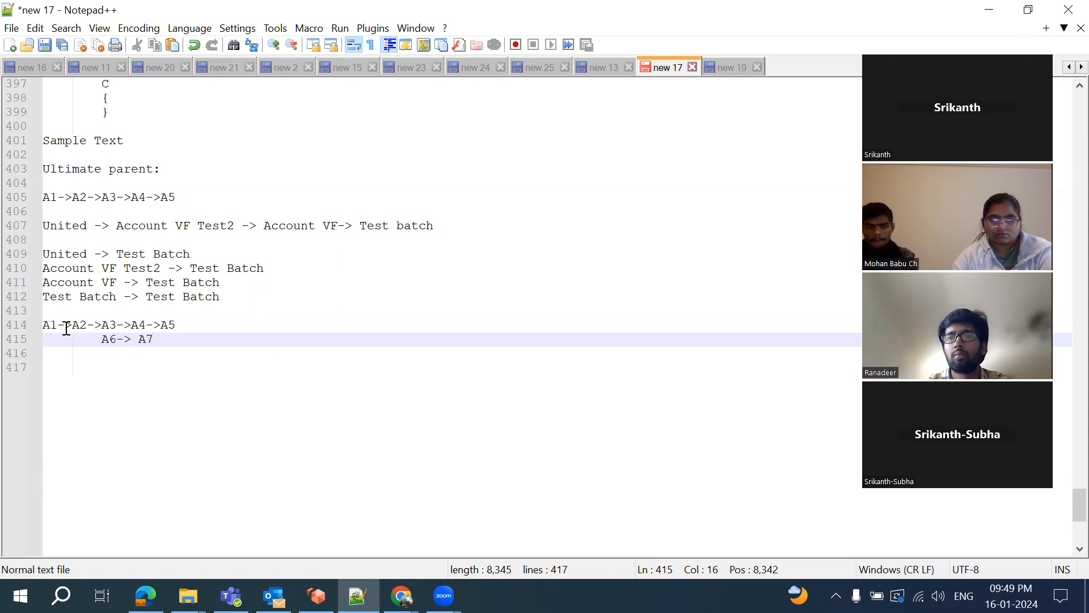
{"action": "type", "text": "-> A5"}
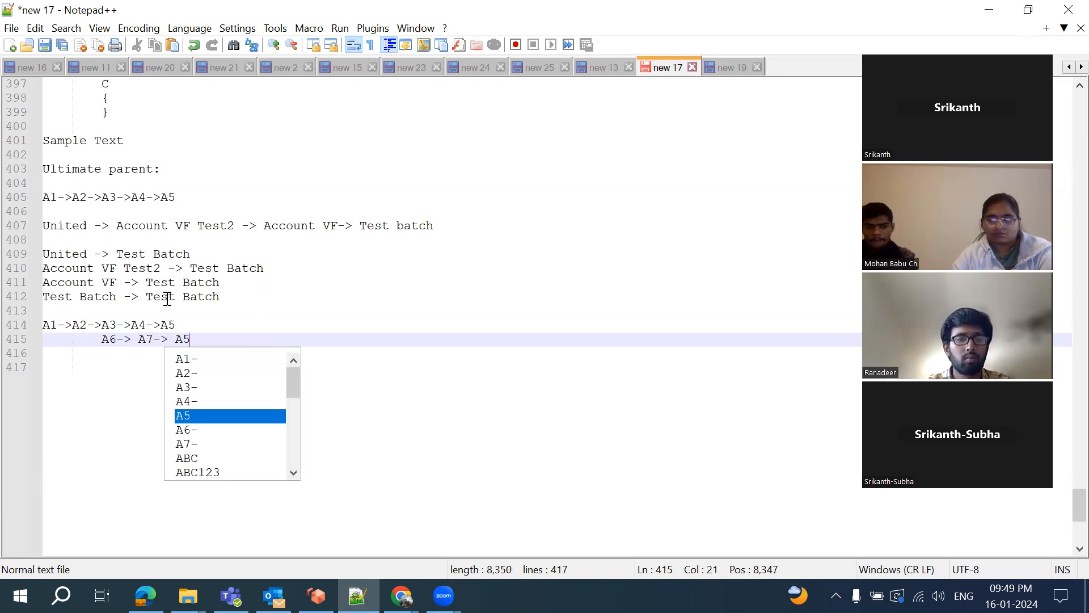
{"action": "left_click", "coordinate": [225, 332]}
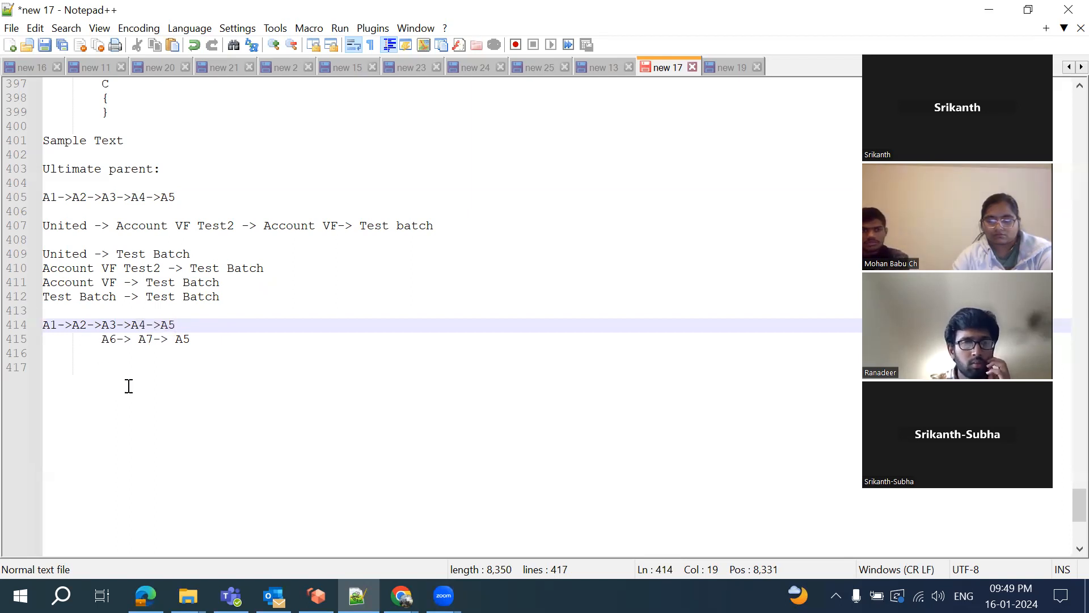
{"action": "left_click", "coordinate": [209, 345]}
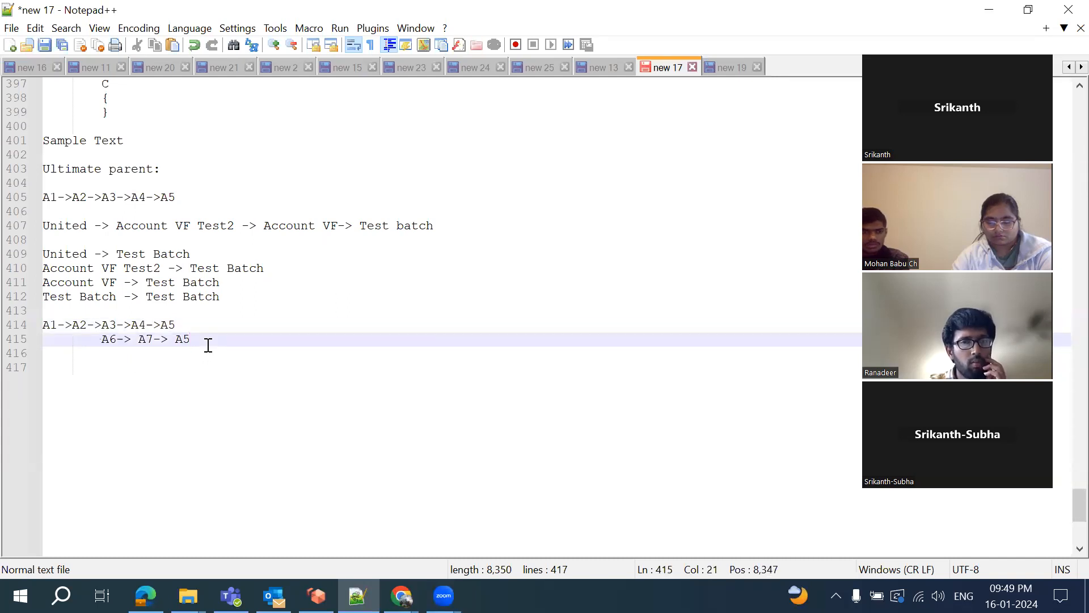
{"action": "key", "text": "Return"}
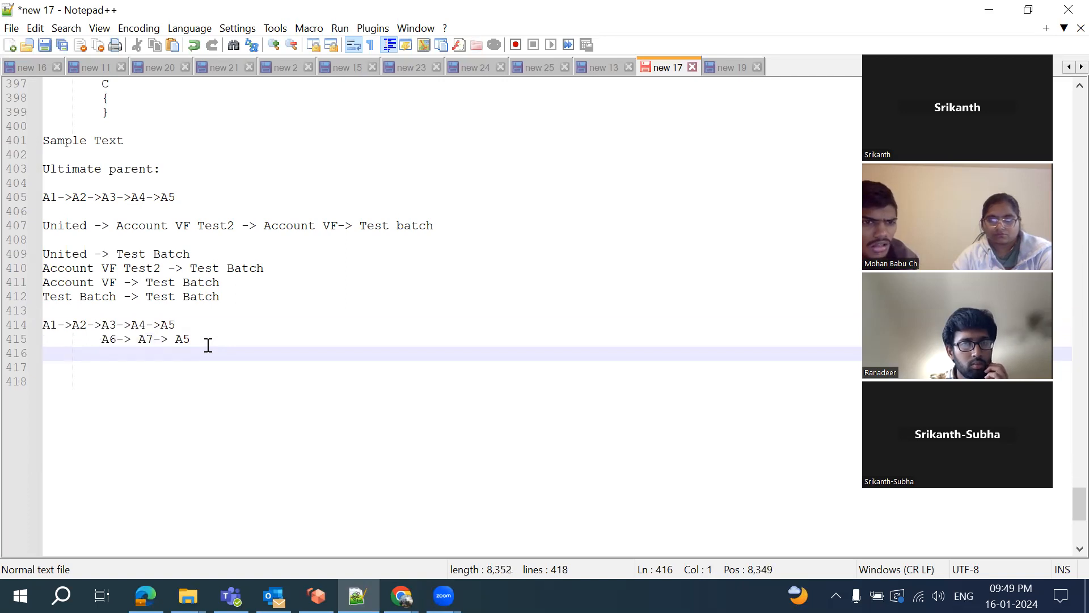
Add the mapping lines 'A3 -> A5', 'A6 -> A5' and 'A1-> A5' below the branch
{"action": "key", "text": "Return"}
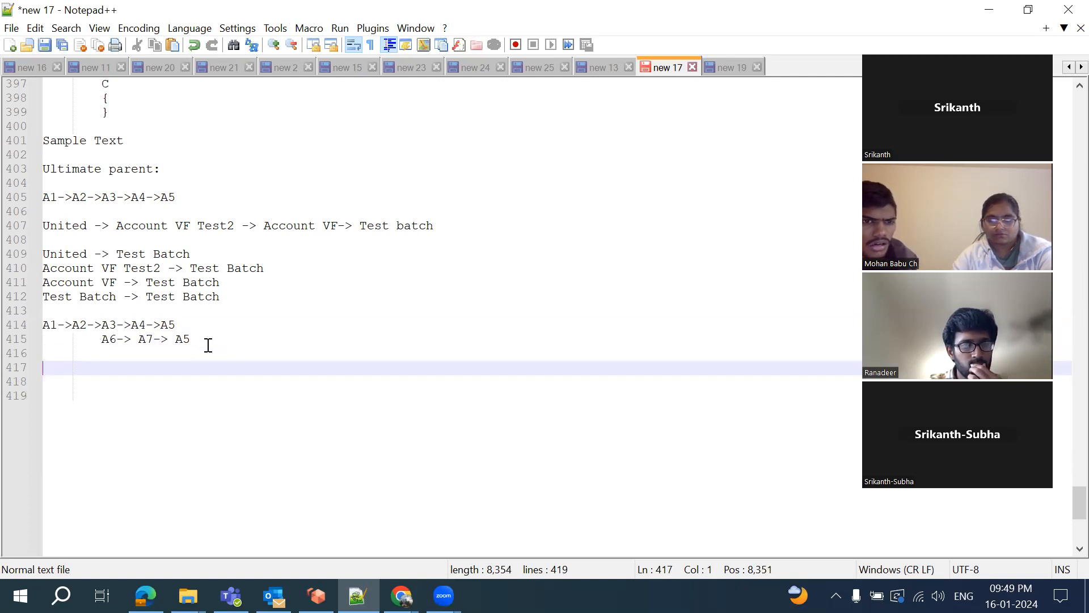
{"action": "type", "text": "A3"}
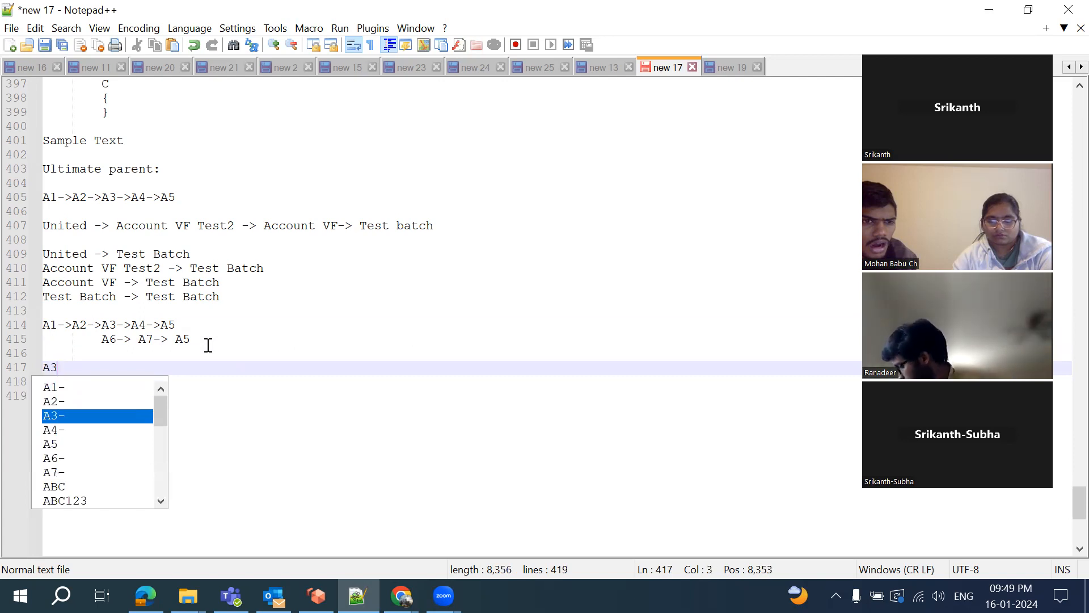
{"action": "type", "text": " -"}
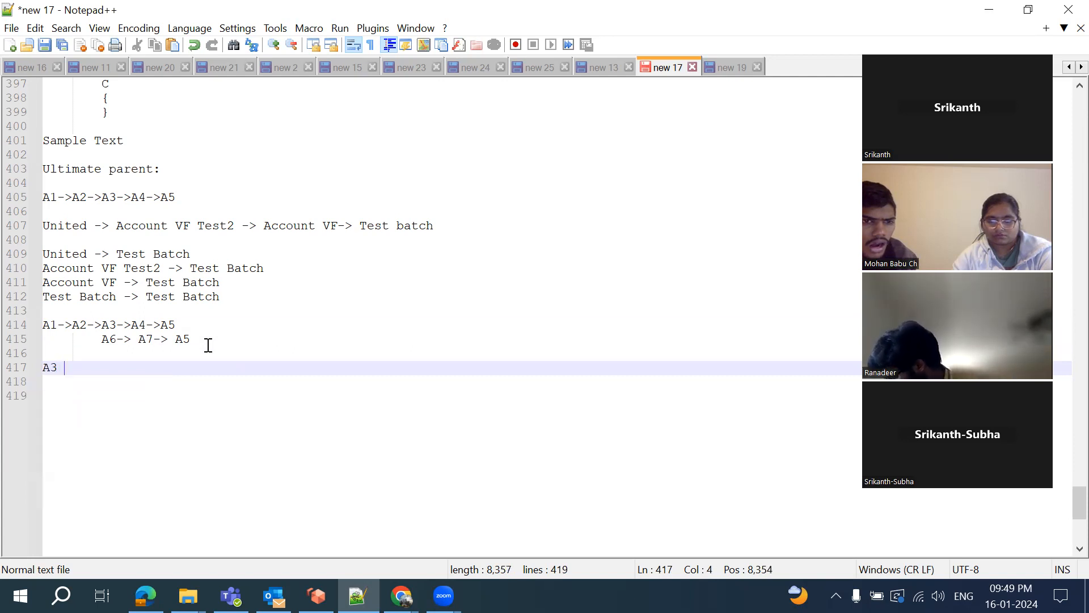
{"action": "type", "text": ">"}
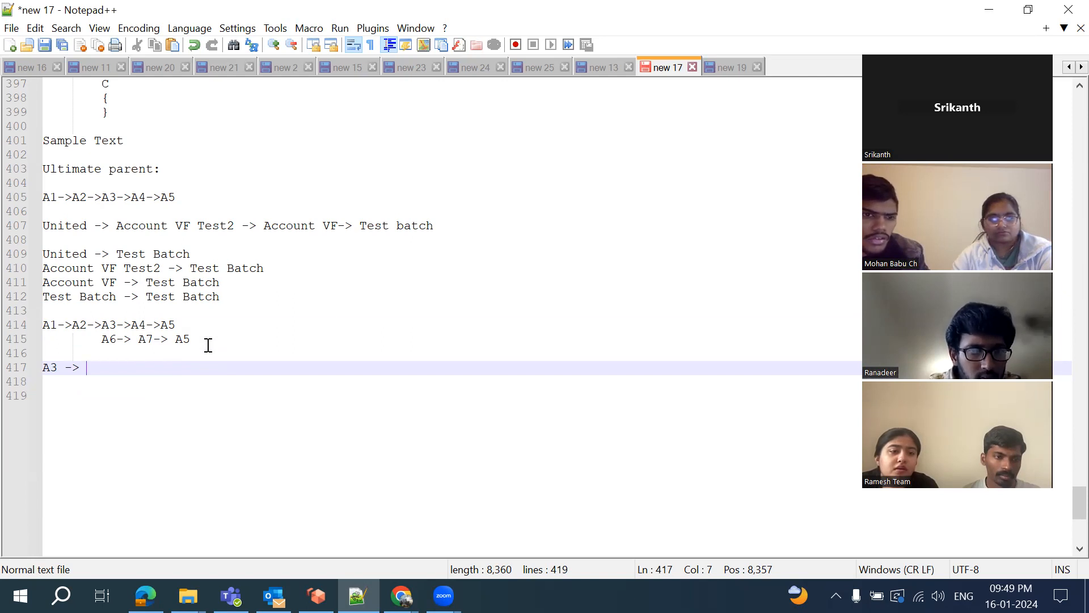
{"action": "type", "text": "A5"}
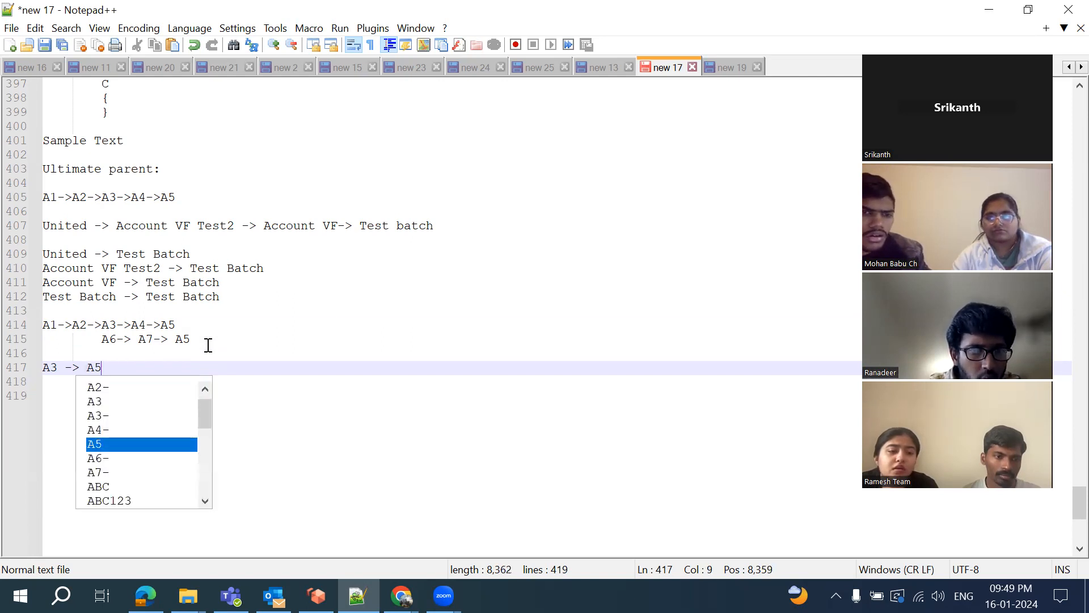
{"action": "key", "text": "Right"}
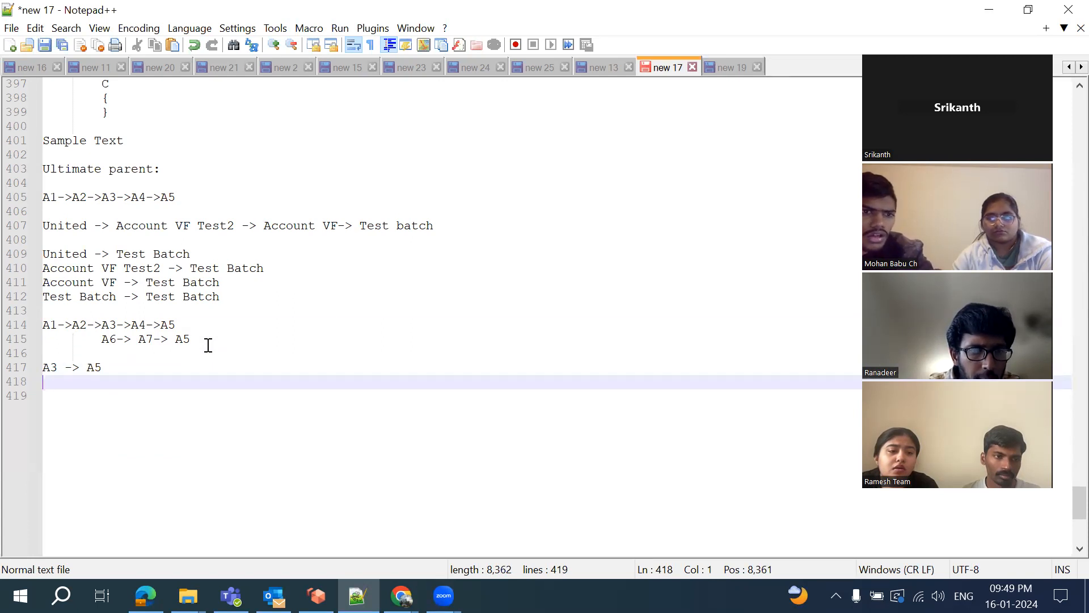
{"action": "type", "text": "A"}
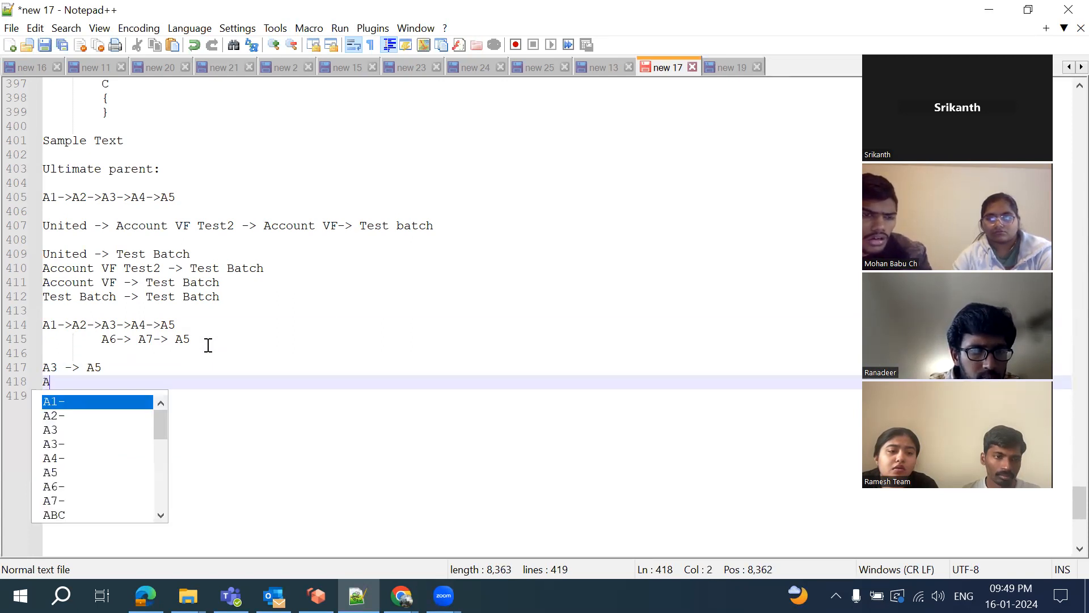
{"action": "type", "text": "6 ="}
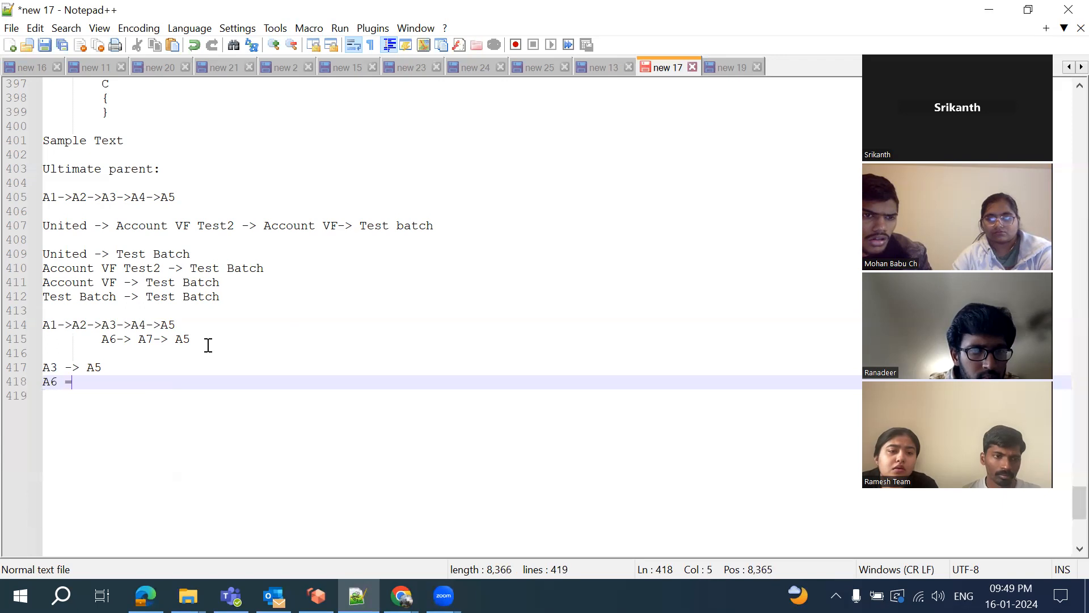
{"action": "key", "text": "BackSpace"}
{"action": "type", "text": "-> "}
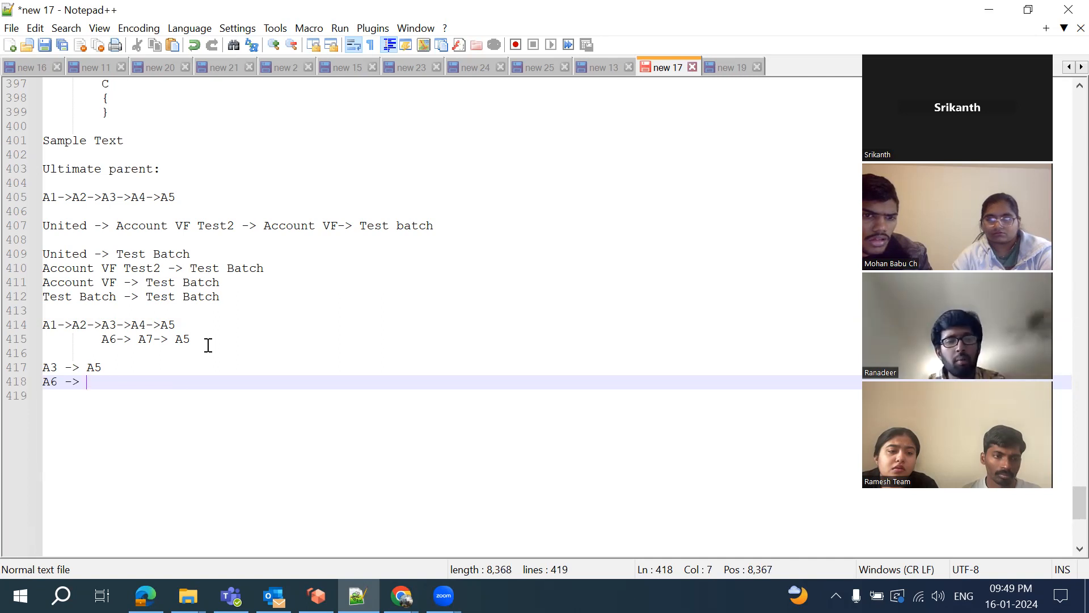
{"action": "type", "text": "A"}
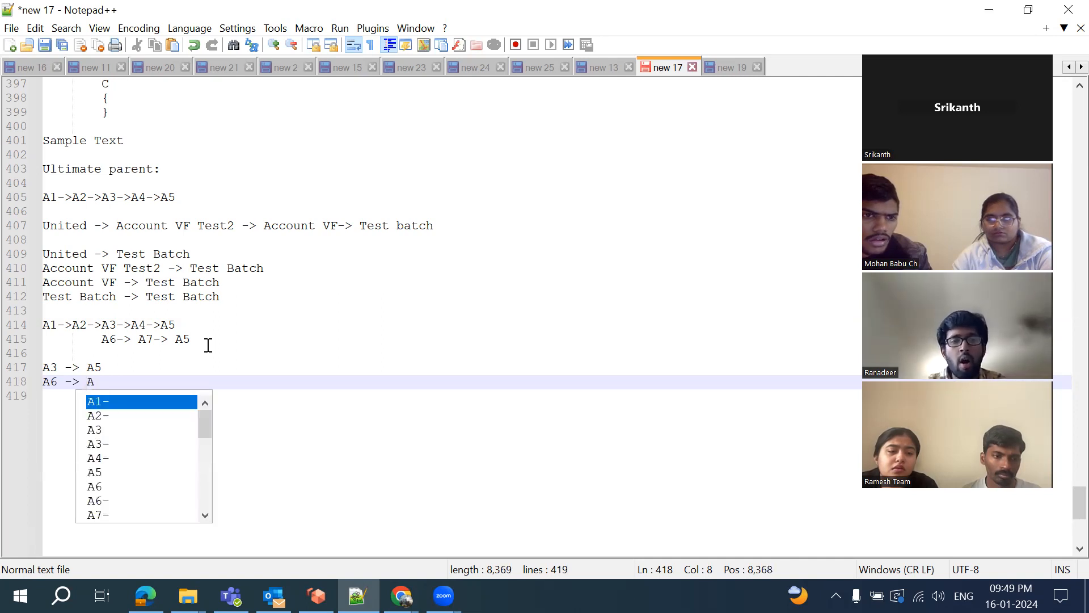
{"action": "type", "text": "5"}
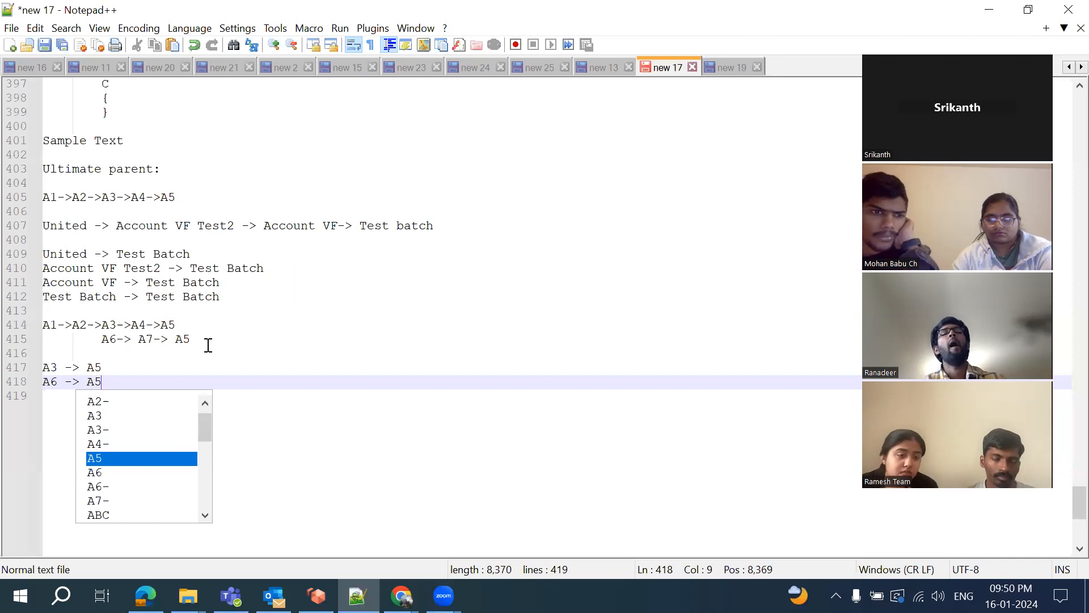
{"action": "key", "text": "Escape"}
{"action": "key", "text": "Down"}
{"action": "type", "text": "A"}
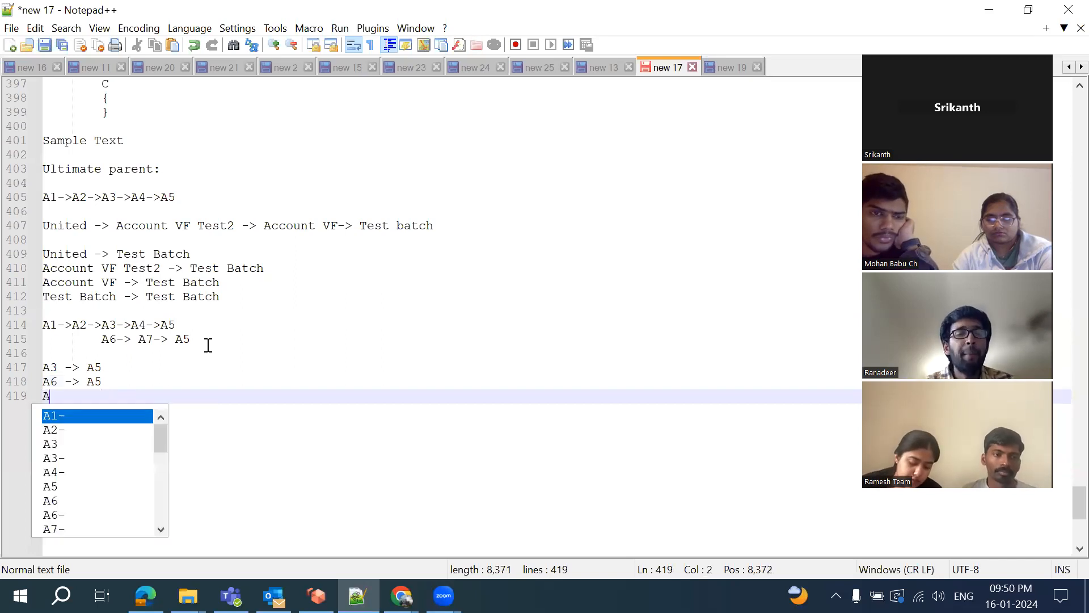
{"action": "type", "text": "1-"}
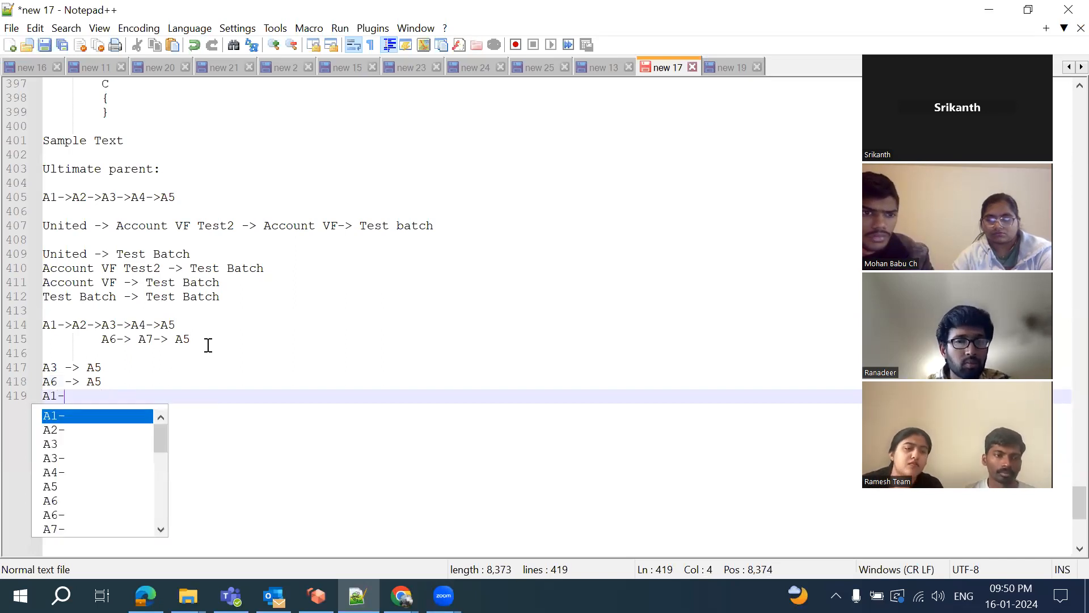
{"action": "type", "text": "> A"}
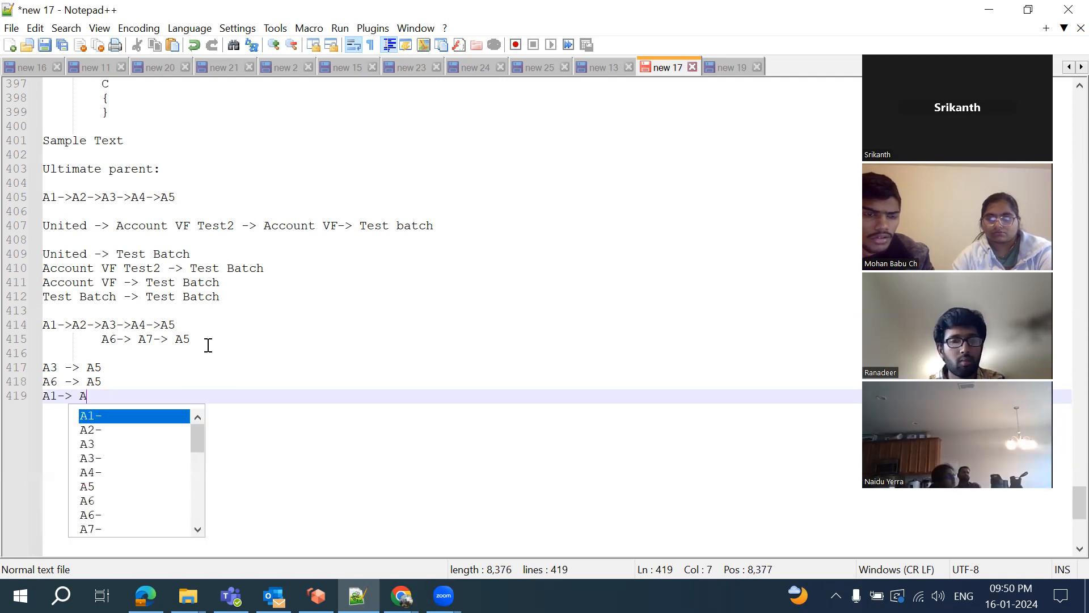
{"action": "type", "text": "5"}
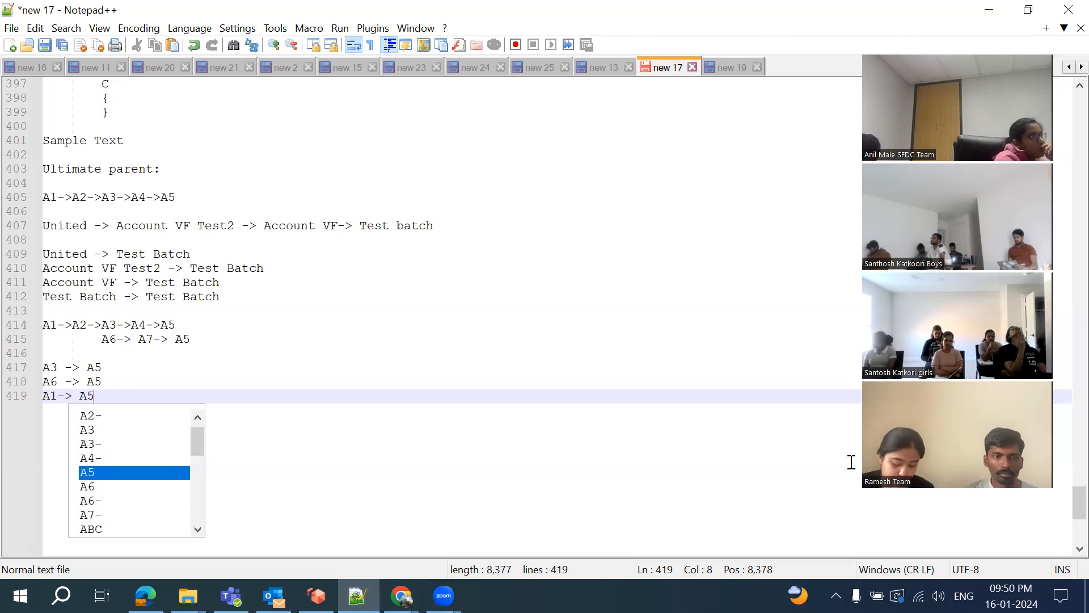
Note the formula start 'If(ISBlank(ParentId)' on a new line
{"action": "left_click", "coordinate": [501, 401]}
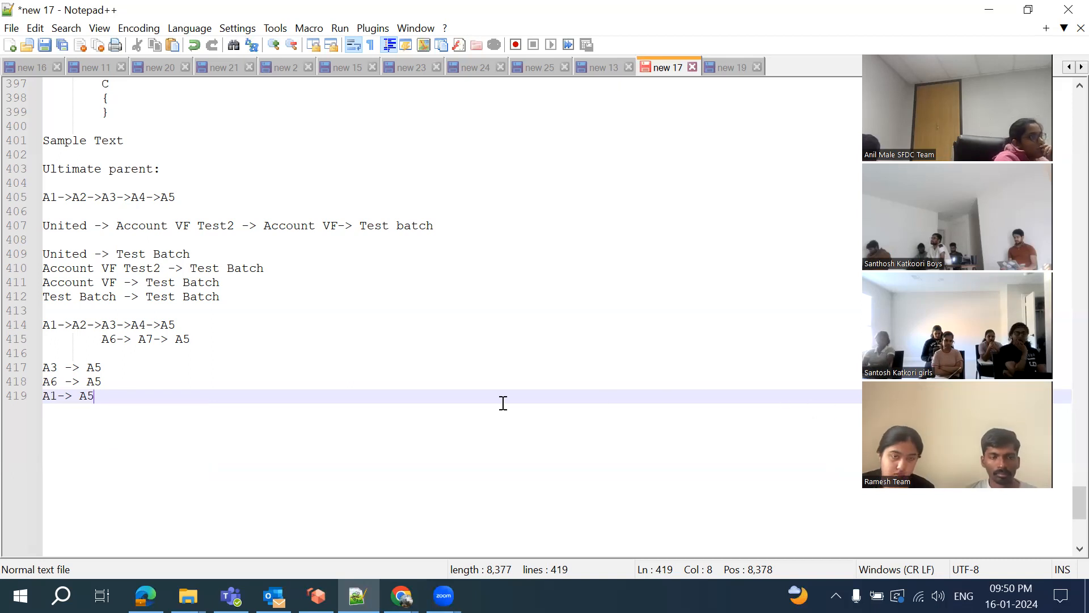
{"action": "key", "text": "Return"}
{"action": "key", "text": "Return"}
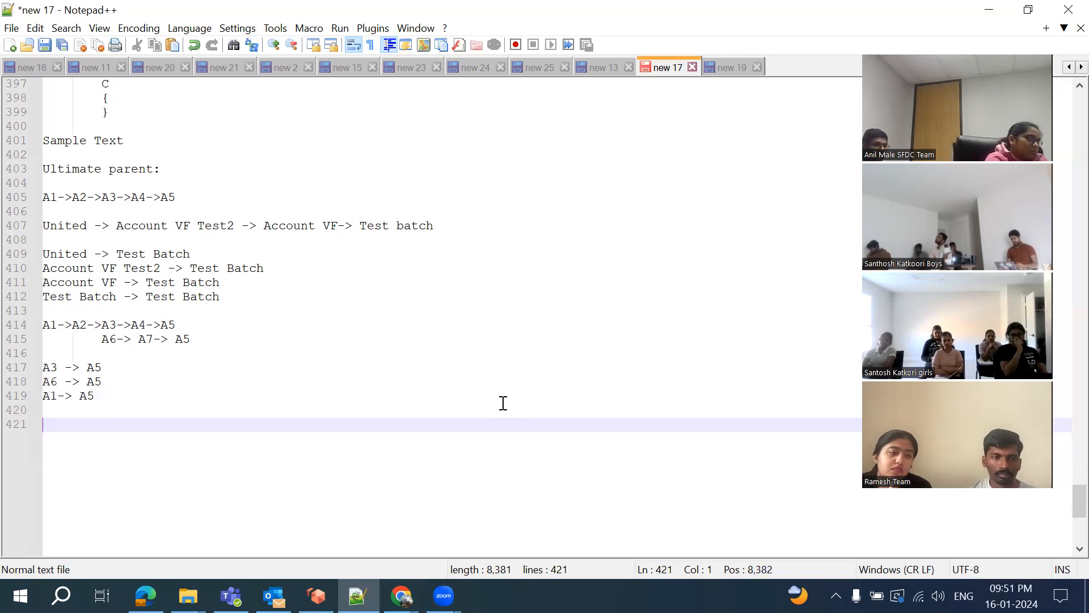
{"action": "type", "text": "If"}
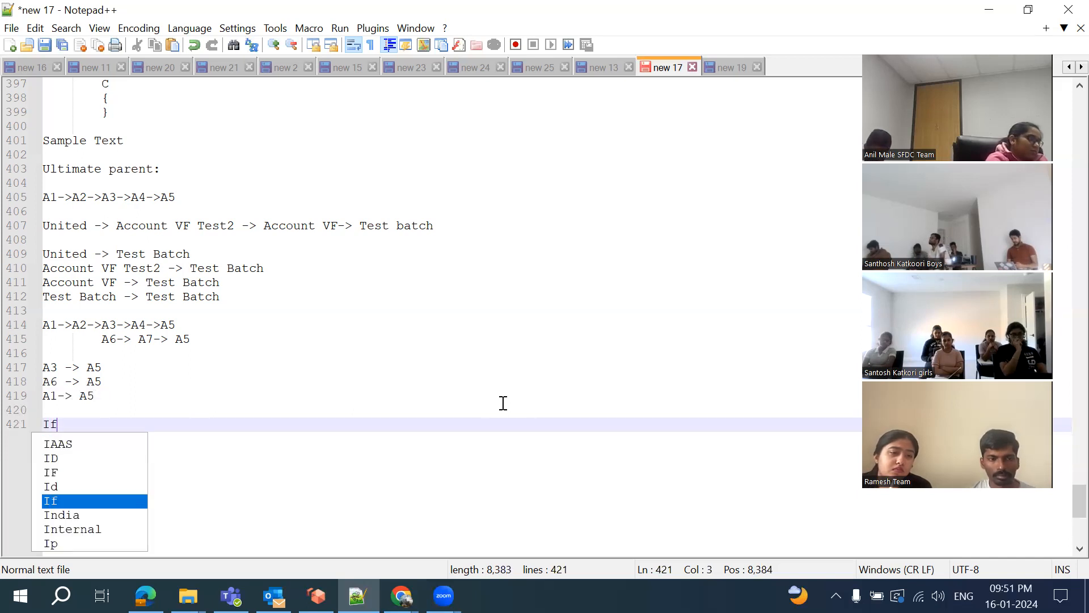
{"action": "type", "text": "("}
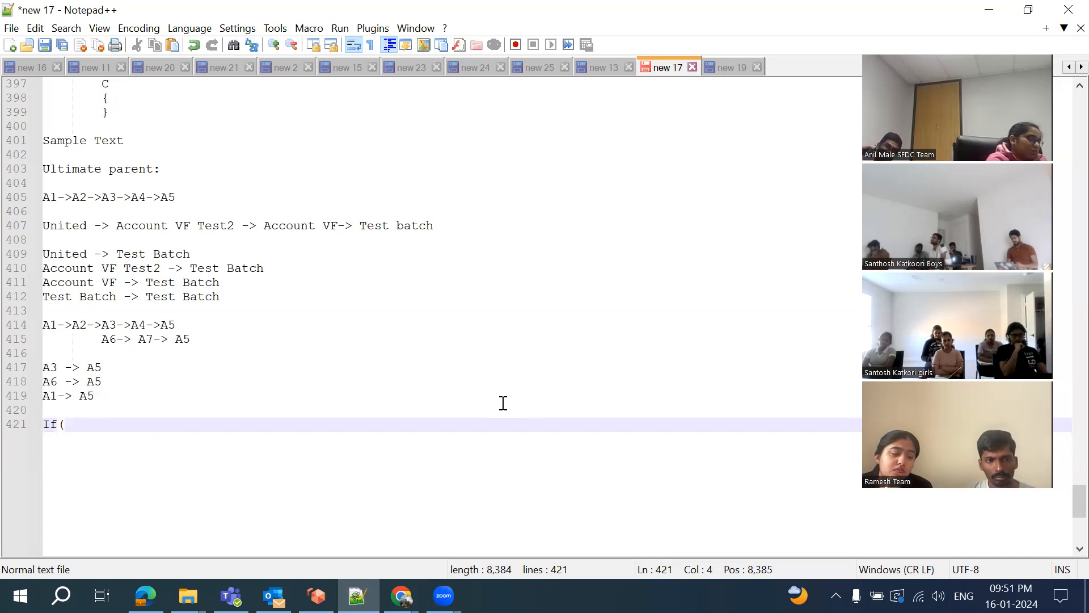
{"action": "type", "text": "I"}
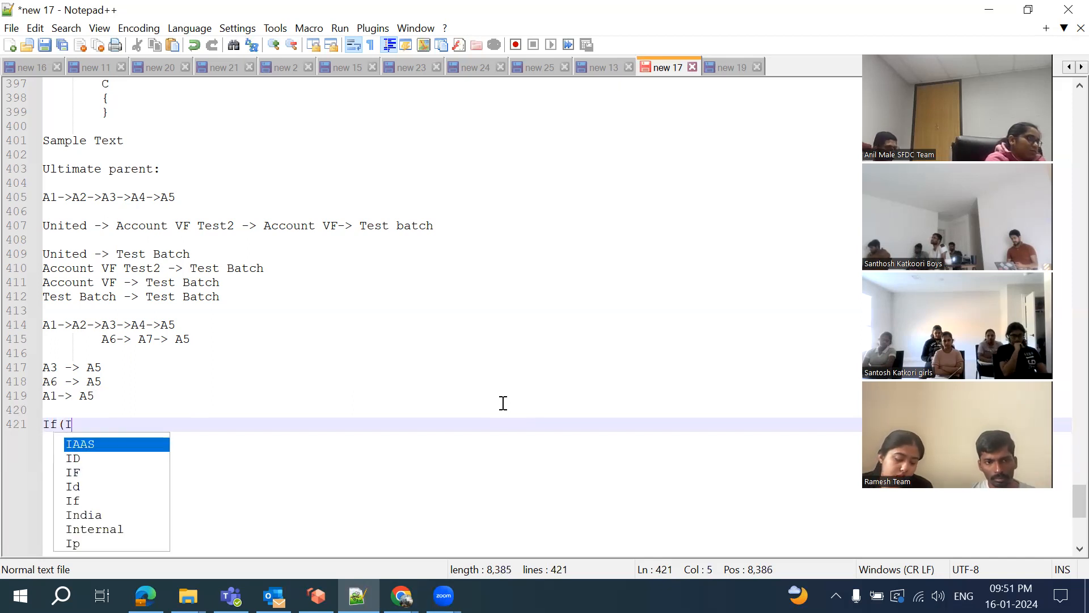
{"action": "type", "text": "SBl"}
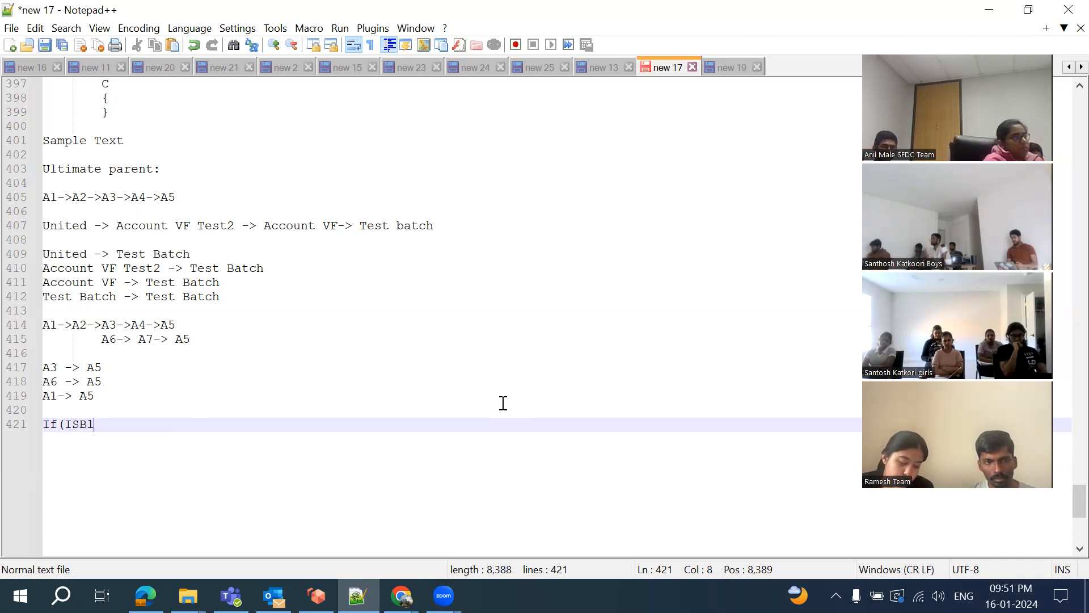
{"action": "type", "text": "ank("}
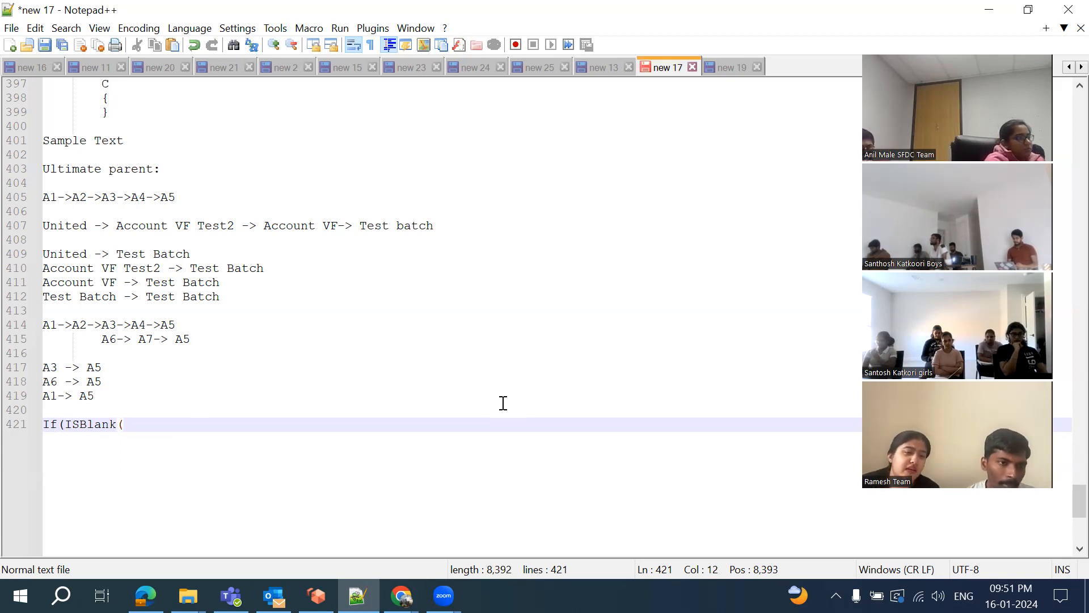
{"action": "type", "text": "Parent"}
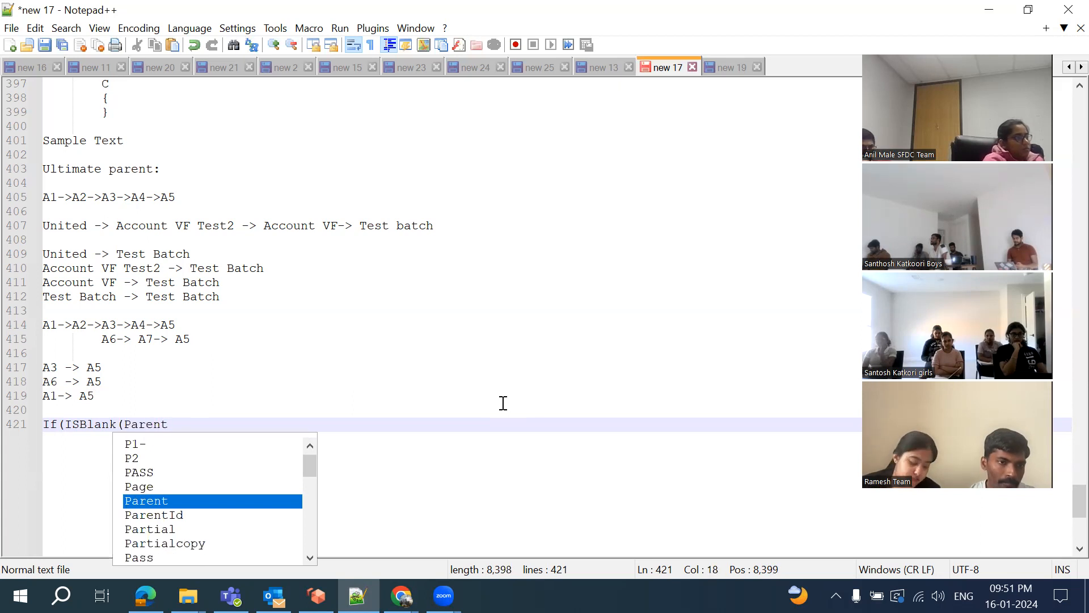
{"action": "type", "text": "Id"}
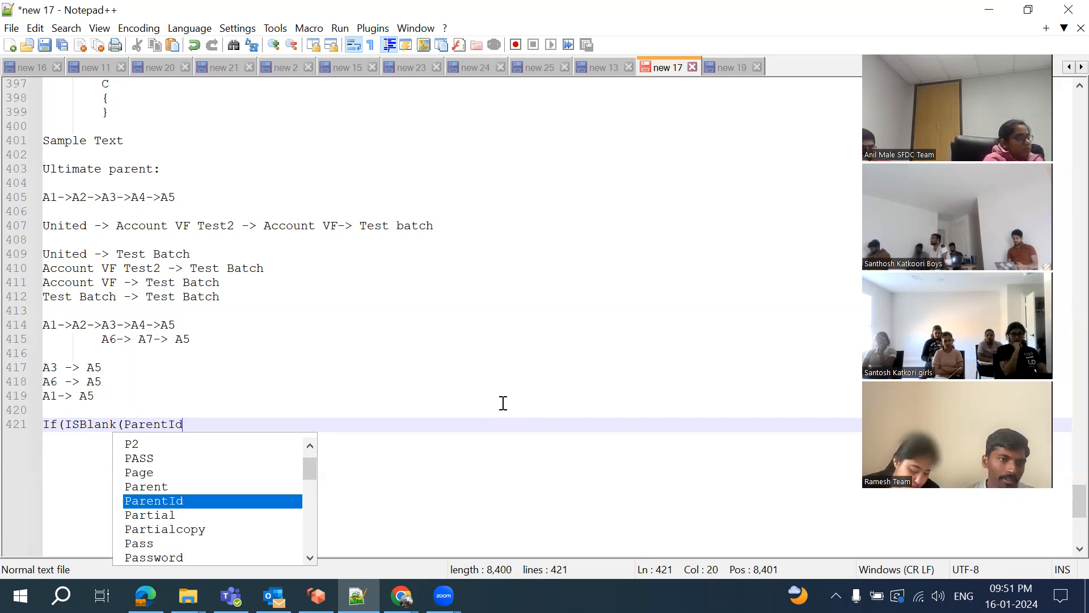
{"action": "type", "text": ")"}
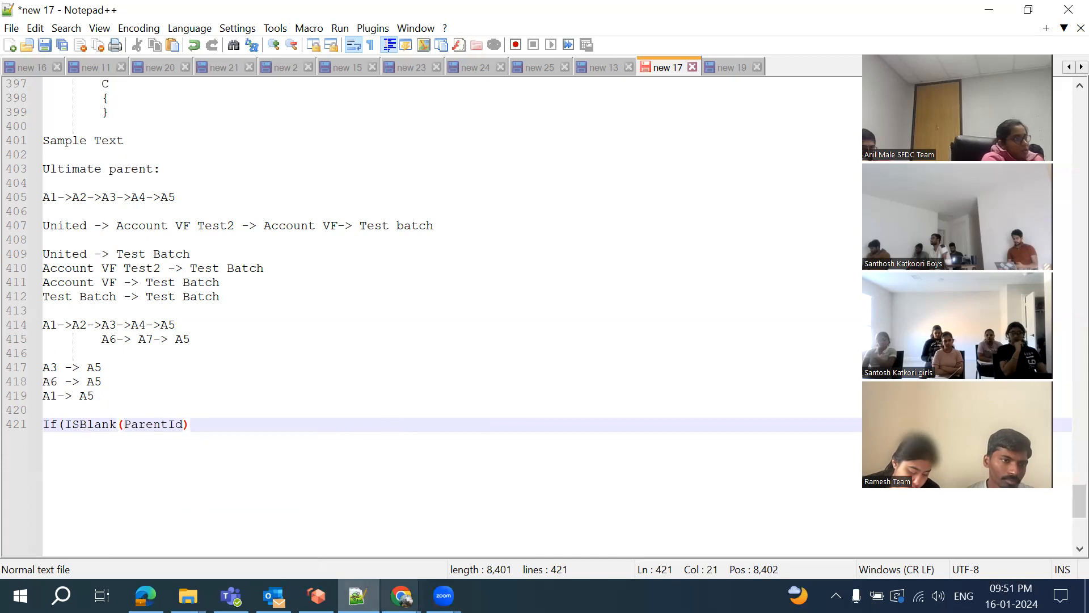
Switch back to the Salesforce setup tab in Chrome
{"action": "left_click", "coordinate": [402, 596]}
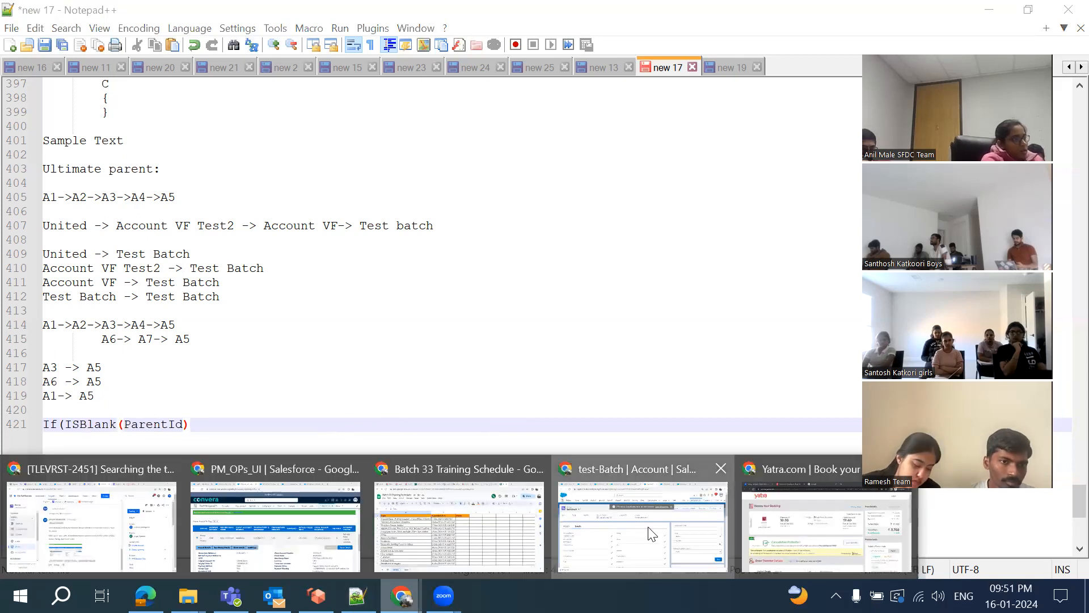
{"action": "left_click", "coordinate": [649, 528]}
{"action": "key", "text": "ctrl+Tab"}
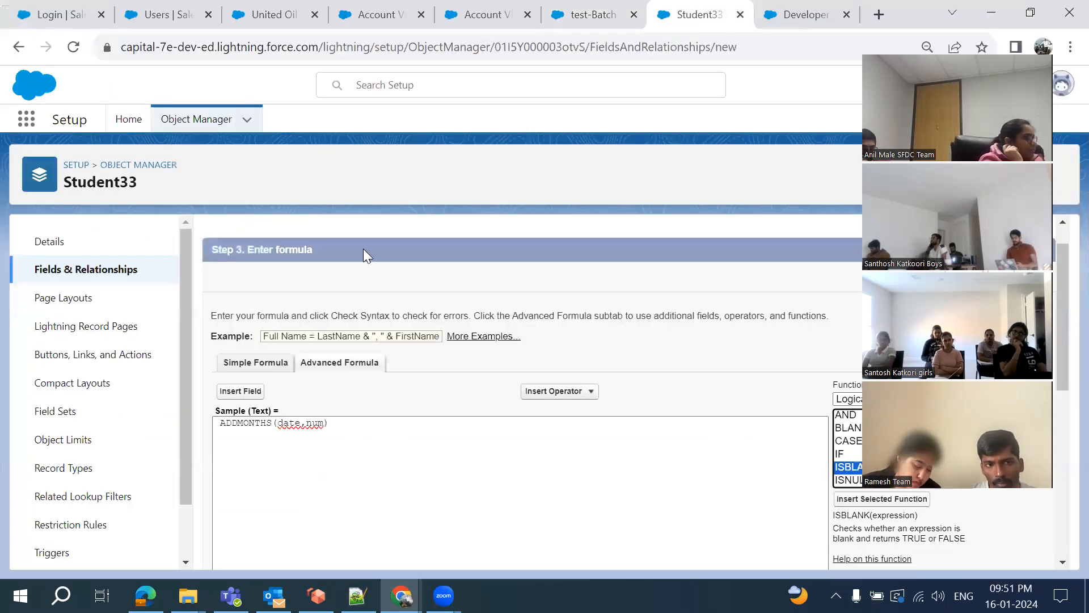
Start a new Formula custom field on the Account object's Fields & Relationships
{"action": "left_click", "coordinate": [196, 129]}
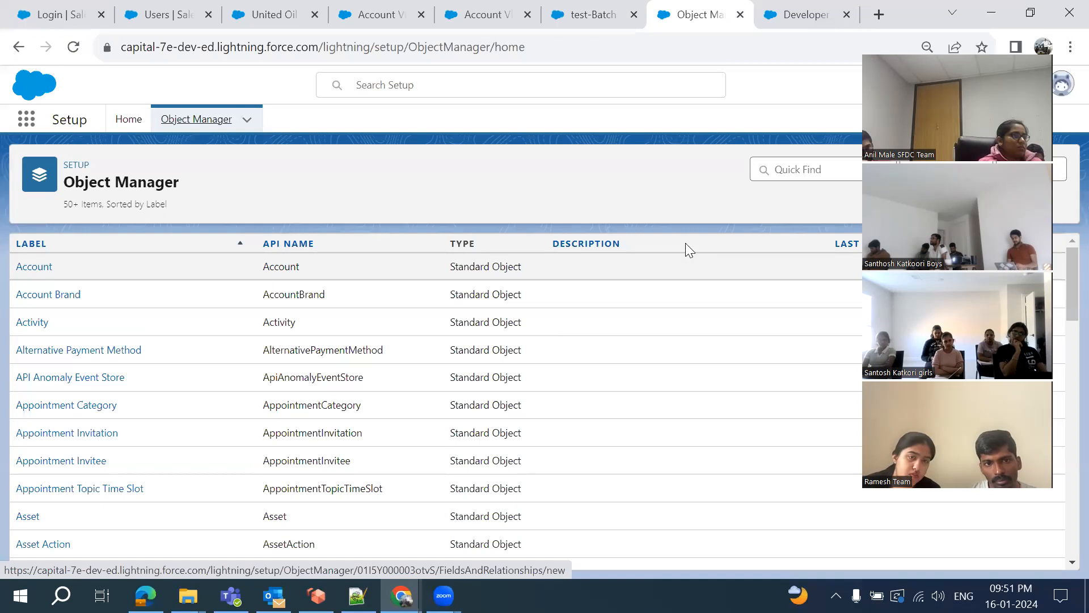
{"action": "left_click", "coordinate": [33, 268]}
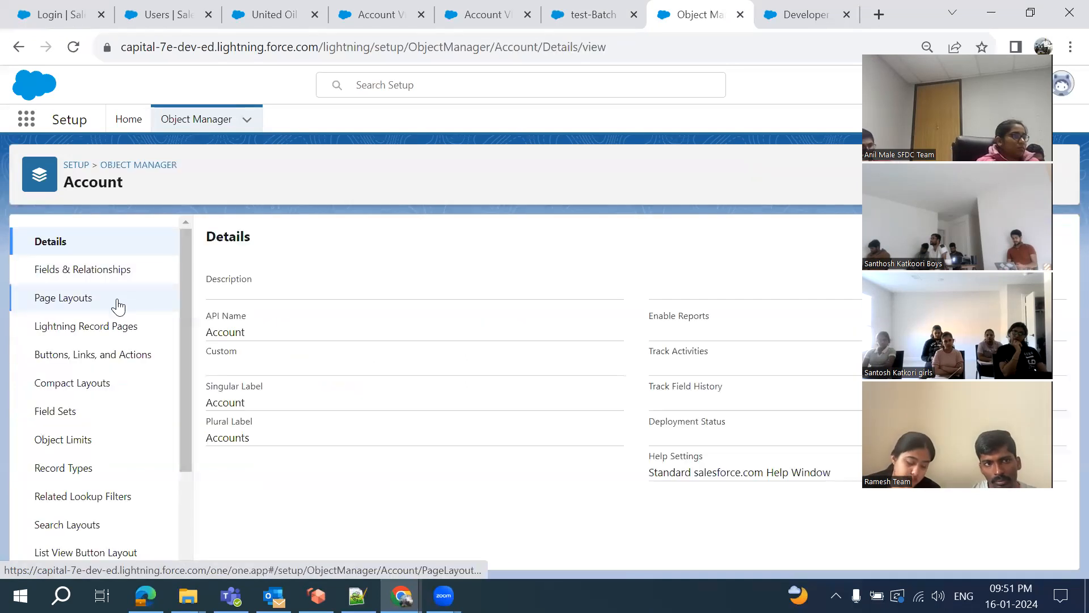
{"action": "left_click", "coordinate": [85, 272]}
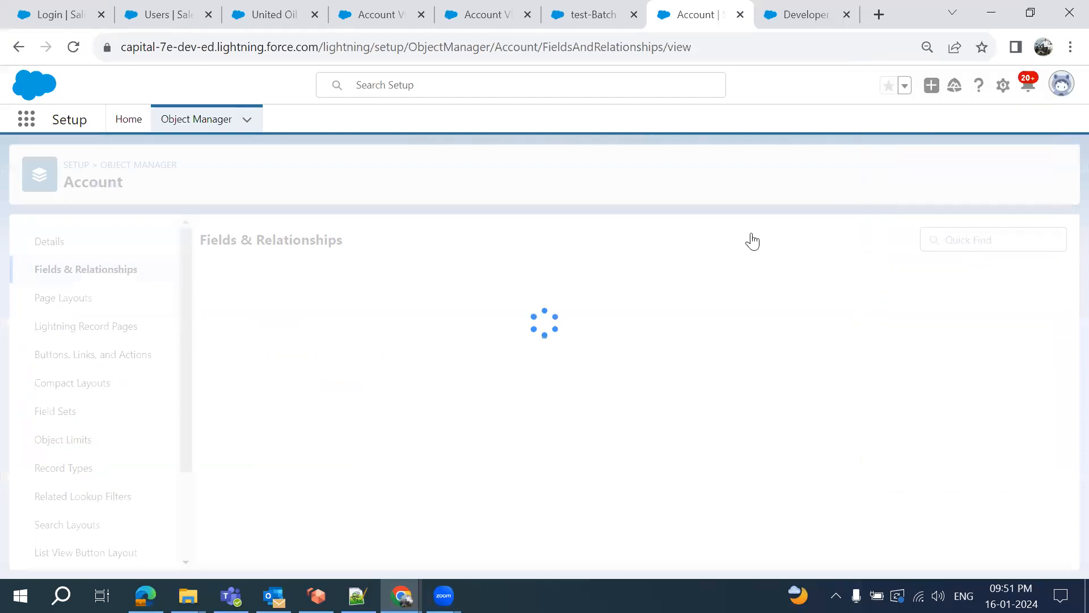
{"action": "left_click", "coordinate": [752, 241]}
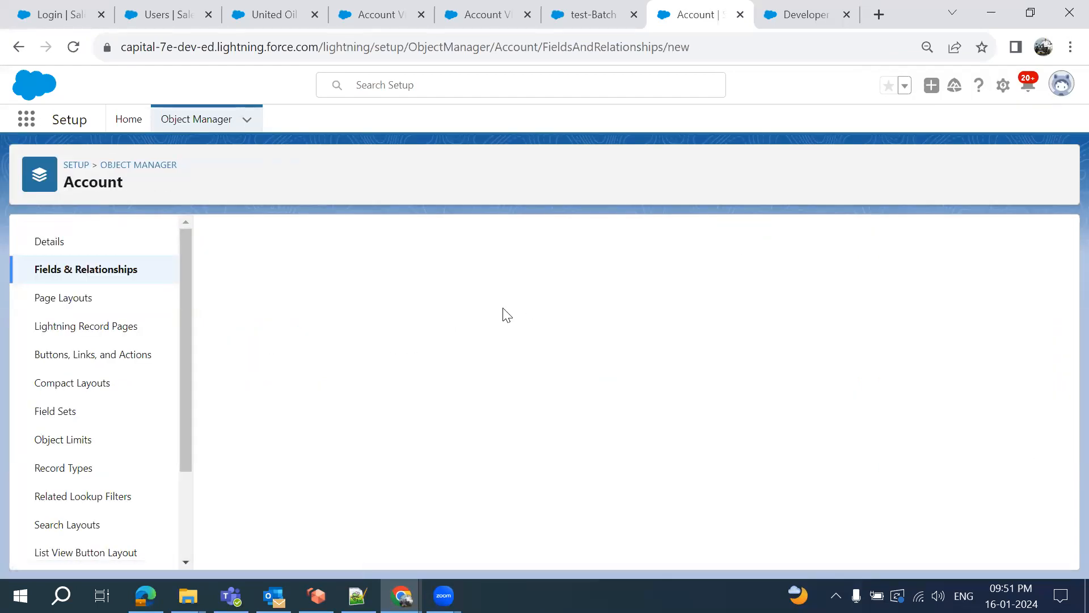
{"action": "scroll", "coordinate": [507, 315], "scroll_direction": "down", "scroll_amount": 2}
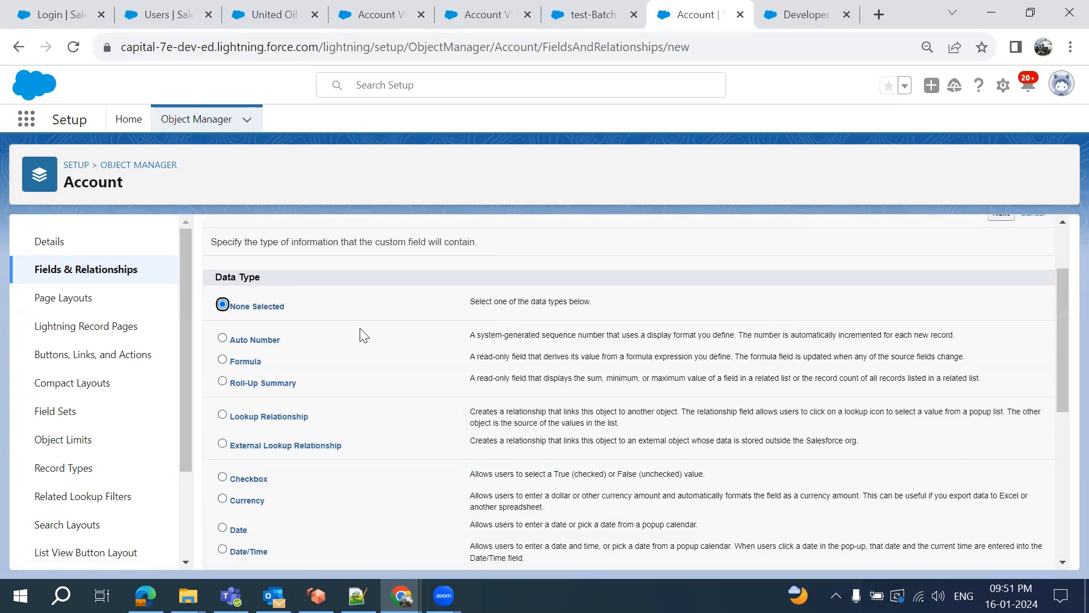
{"action": "left_click", "coordinate": [224, 362]}
{"action": "scroll", "coordinate": [877, 288], "scroll_direction": "up", "scroll_amount": 2}
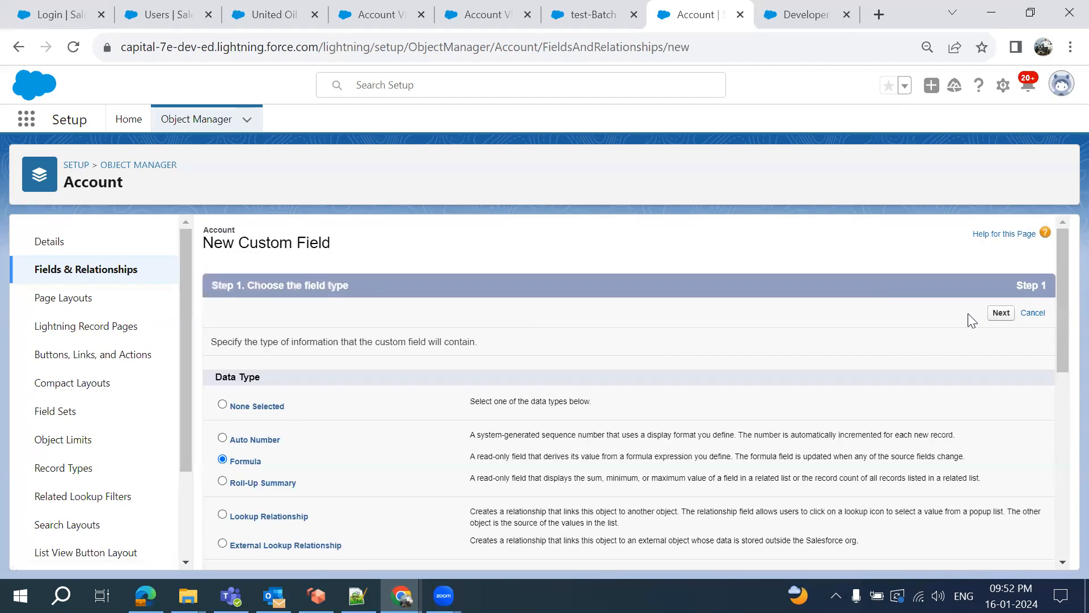
{"action": "left_click", "coordinate": [1011, 316]}
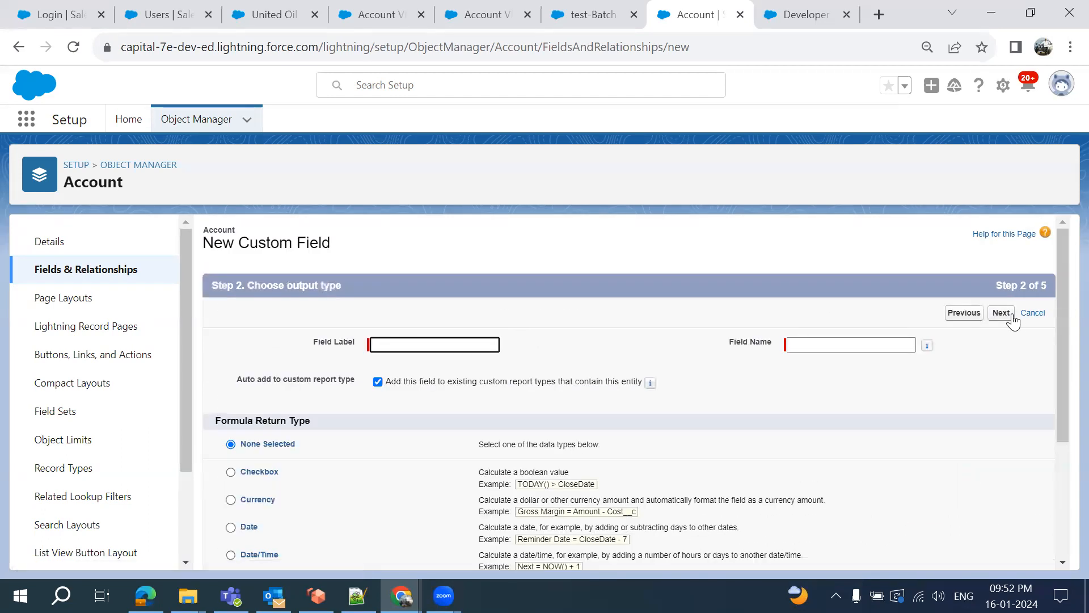
Label the formula field 'Ultimate Account' with a Text return type and continue
{"action": "left_click", "coordinate": [389, 344]}
{"action": "type", "text": "Ultimate Account"}
{"action": "left_click", "coordinate": [656, 346]}
{"action": "scroll", "coordinate": [662, 319], "scroll_direction": "down", "scroll_amount": 3}
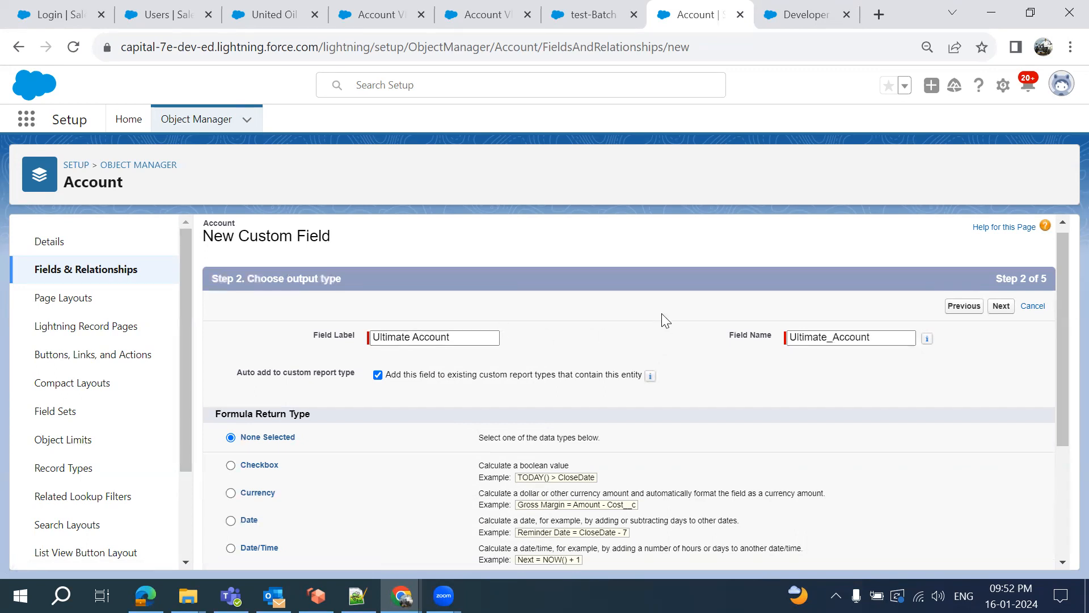
{"action": "left_click", "coordinate": [231, 449]}
{"action": "scroll", "coordinate": [988, 358], "scroll_direction": "up", "scroll_amount": 3}
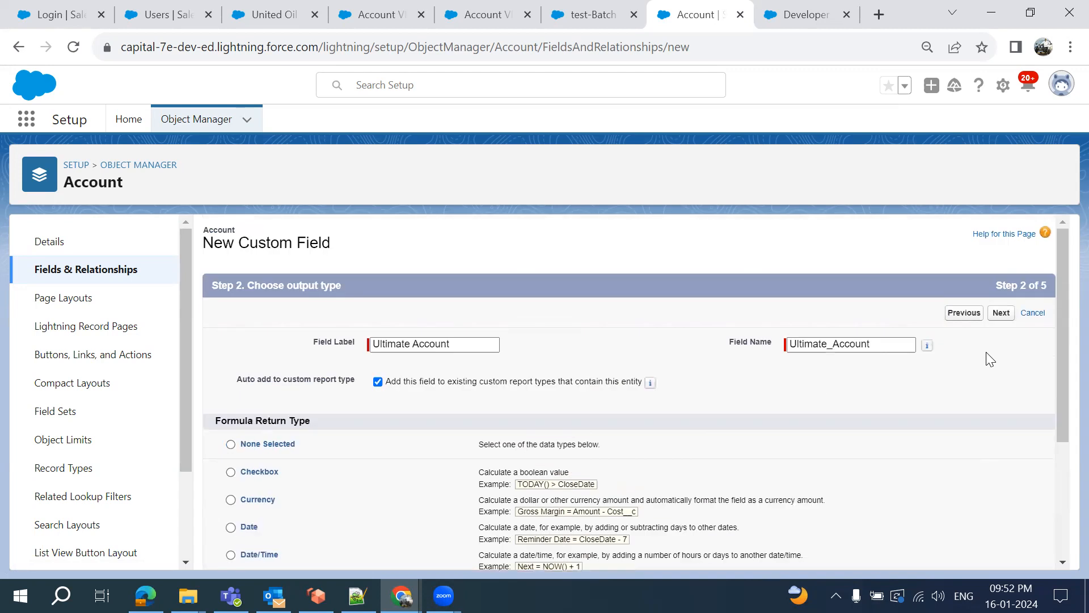
{"action": "left_click", "coordinate": [999, 321]}
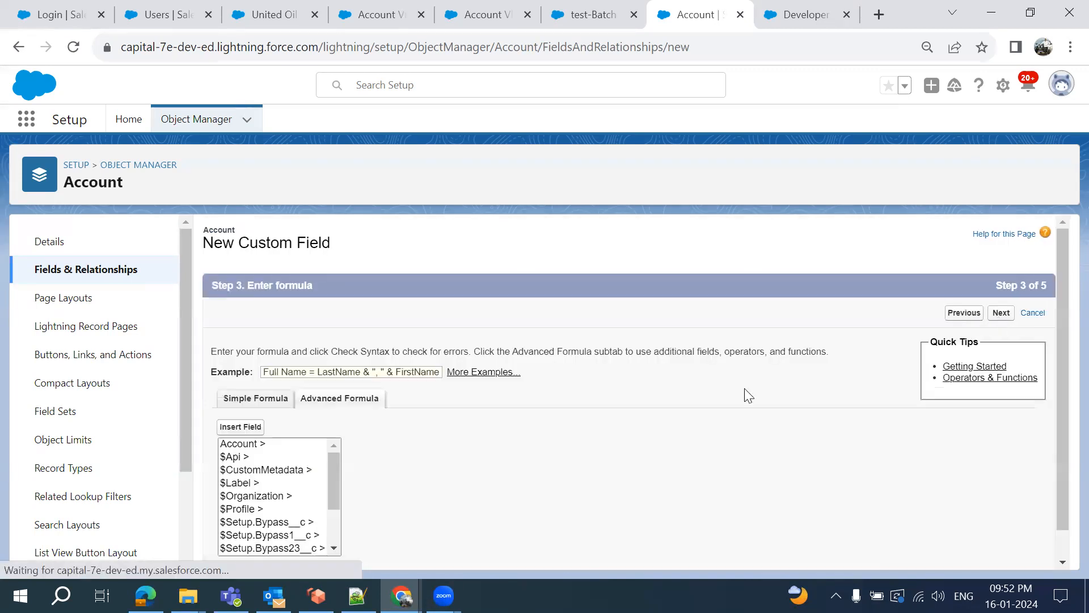
Insert the IF function template and clear its logical_test placeholder
{"action": "scroll", "coordinate": [390, 440], "scroll_direction": "down", "scroll_amount": 1}
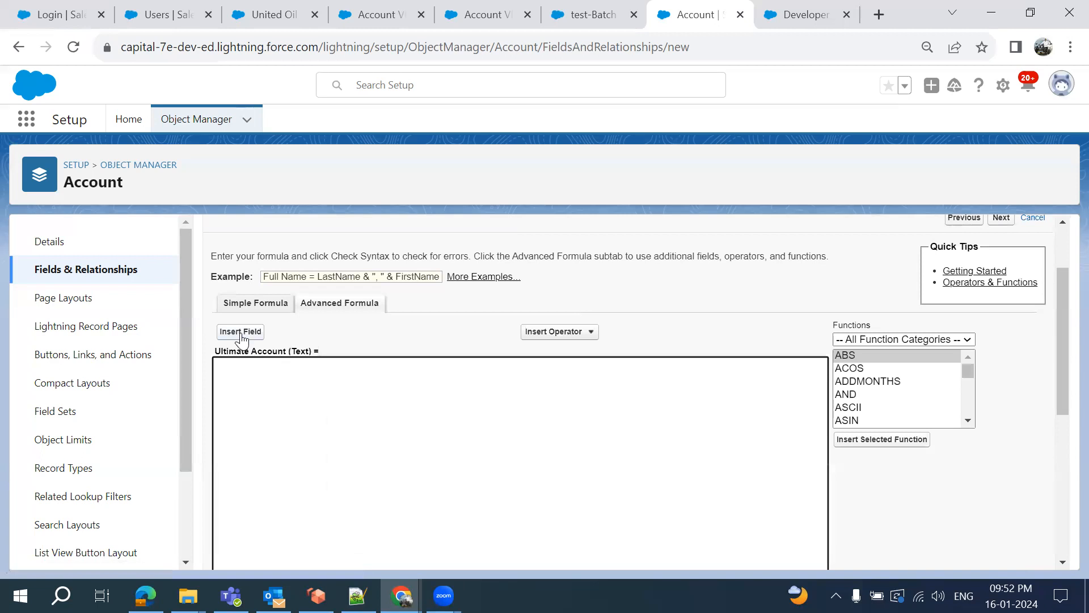
{"action": "scroll", "coordinate": [870, 396], "scroll_direction": "down", "scroll_amount": 5}
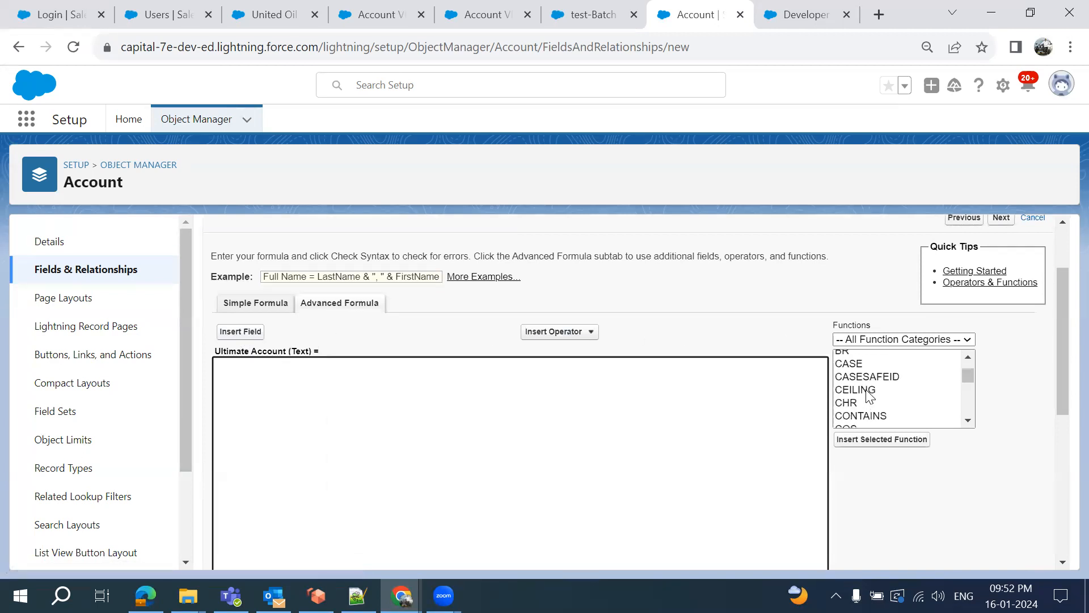
{"action": "scroll", "coordinate": [869, 396], "scroll_direction": "down", "scroll_amount": 3}
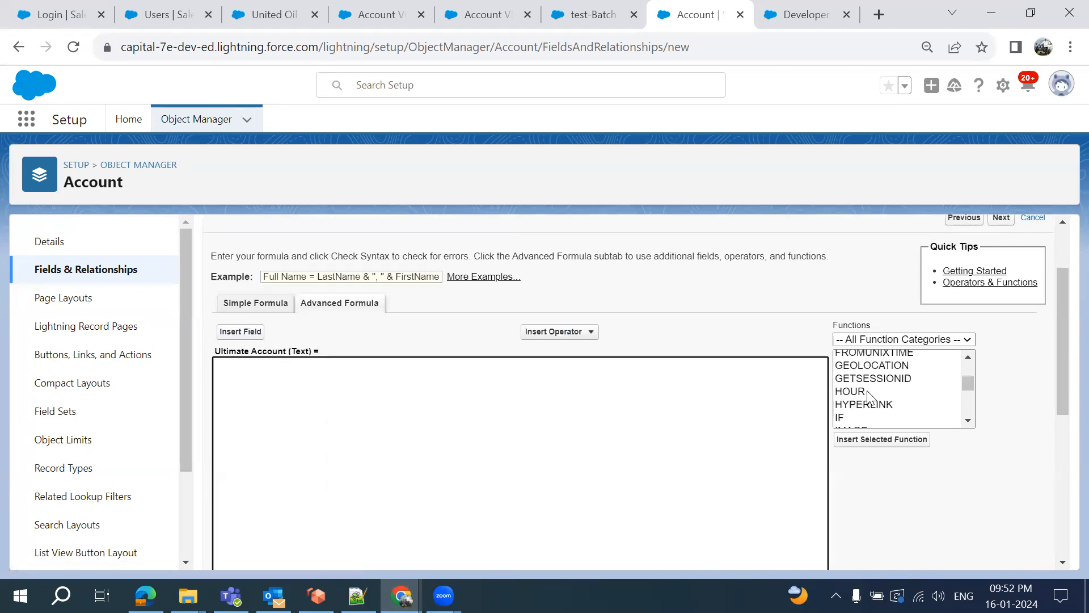
{"action": "left_click", "coordinate": [853, 419]}
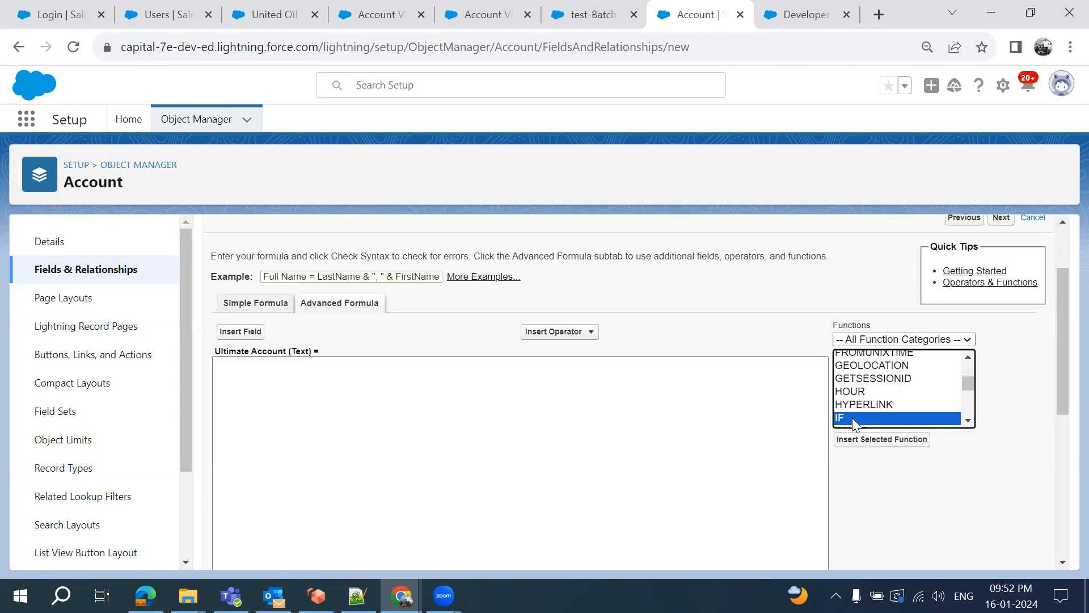
{"action": "left_click", "coordinate": [881, 440]}
{"action": "double_click", "coordinate": [252, 364]}
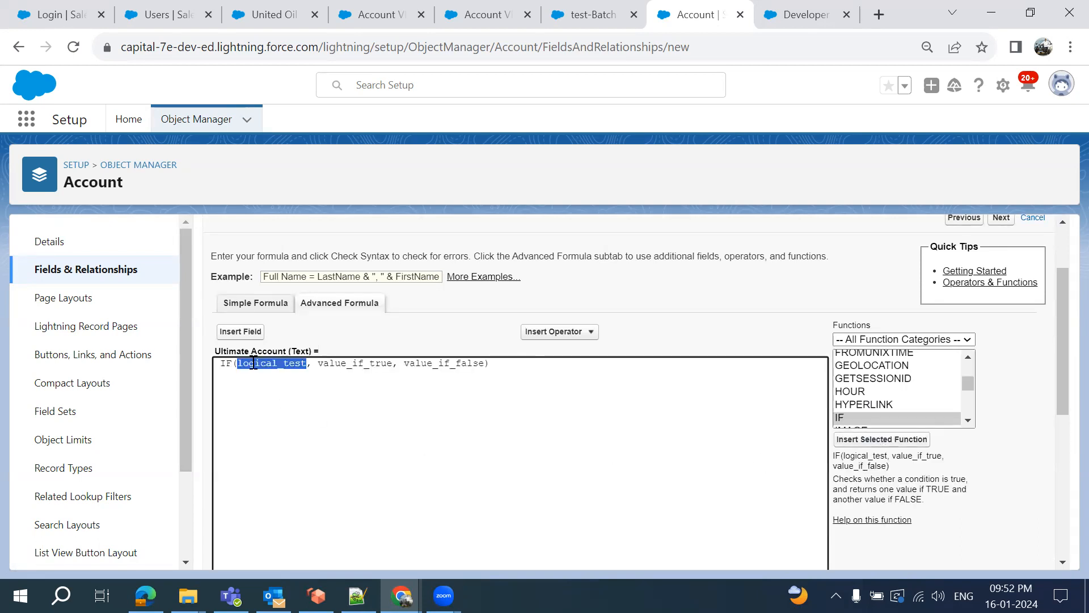
{"action": "key", "text": "BackSpace"}
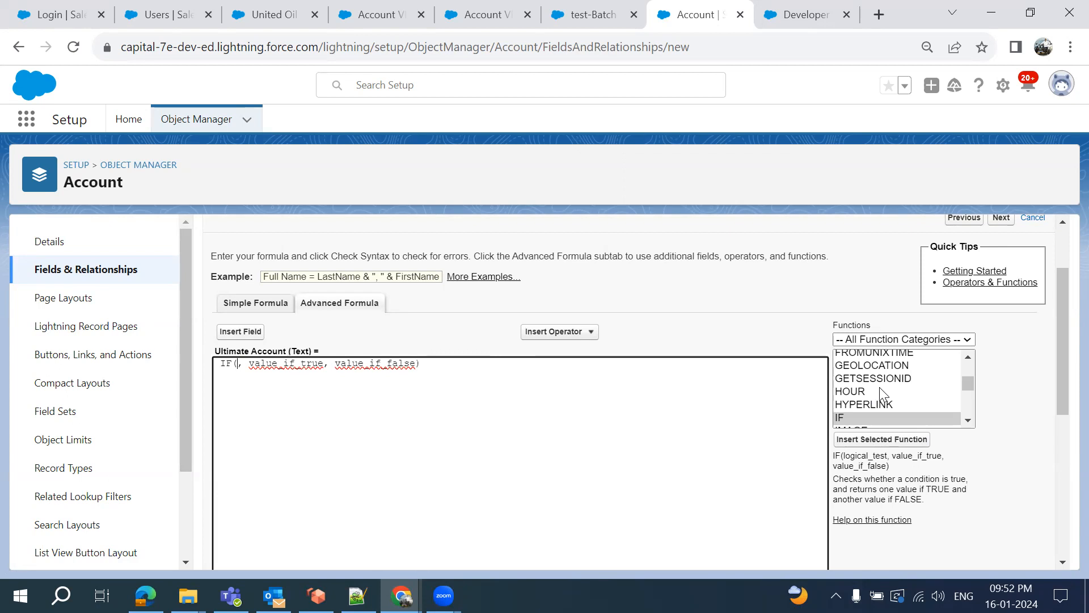
Make ISBLANK( ParentId ) the IF condition using the Parent Account ID field
{"action": "scroll", "coordinate": [880, 393], "scroll_direction": "up", "scroll_amount": 1}
{"action": "scroll", "coordinate": [881, 393], "scroll_direction": "down", "scroll_amount": 2}
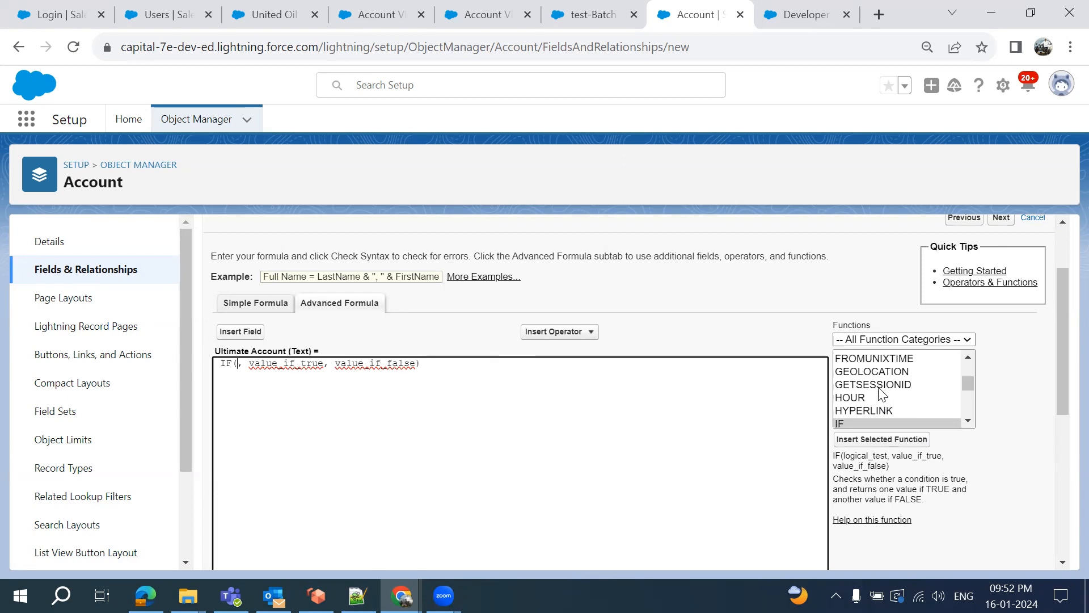
{"action": "scroll", "coordinate": [880, 393], "scroll_direction": "down", "scroll_amount": 2}
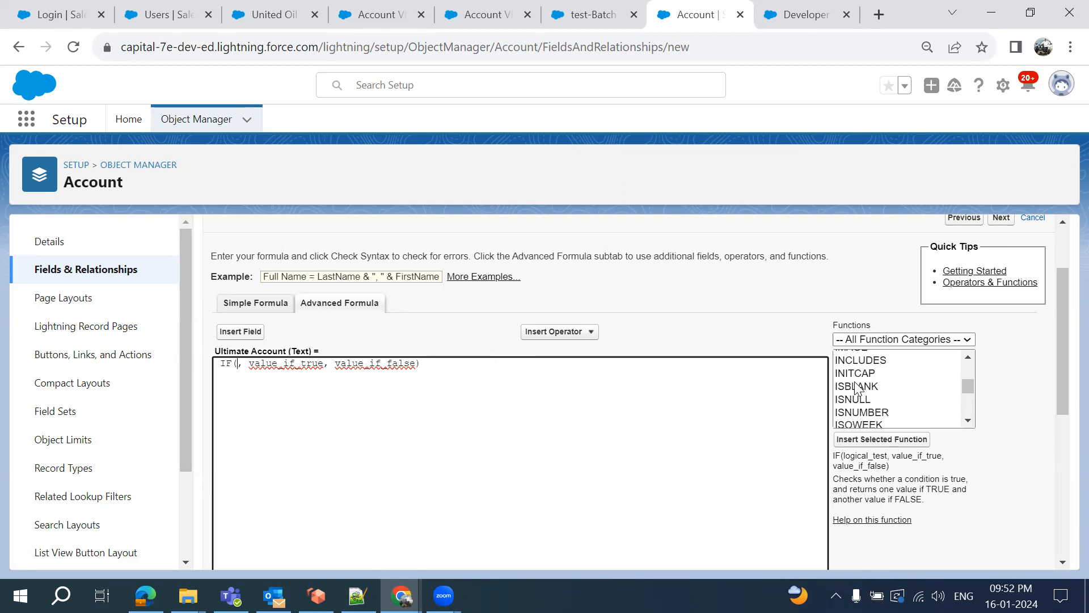
{"action": "left_click", "coordinate": [857, 388]}
{"action": "left_click", "coordinate": [881, 440]}
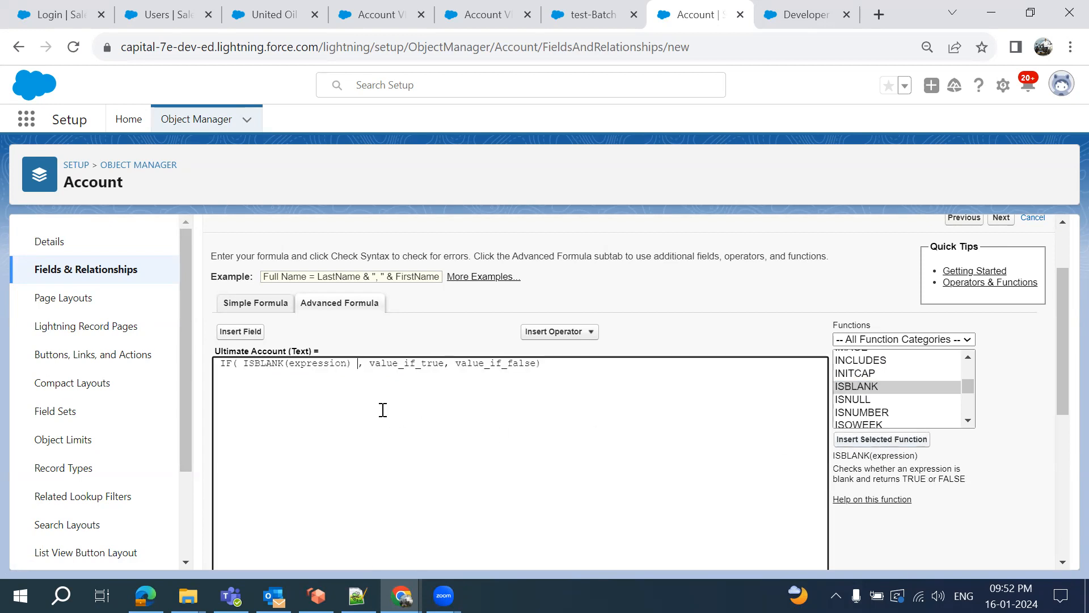
{"action": "double_click", "coordinate": [314, 362]}
{"action": "key", "text": "BackSpace"}
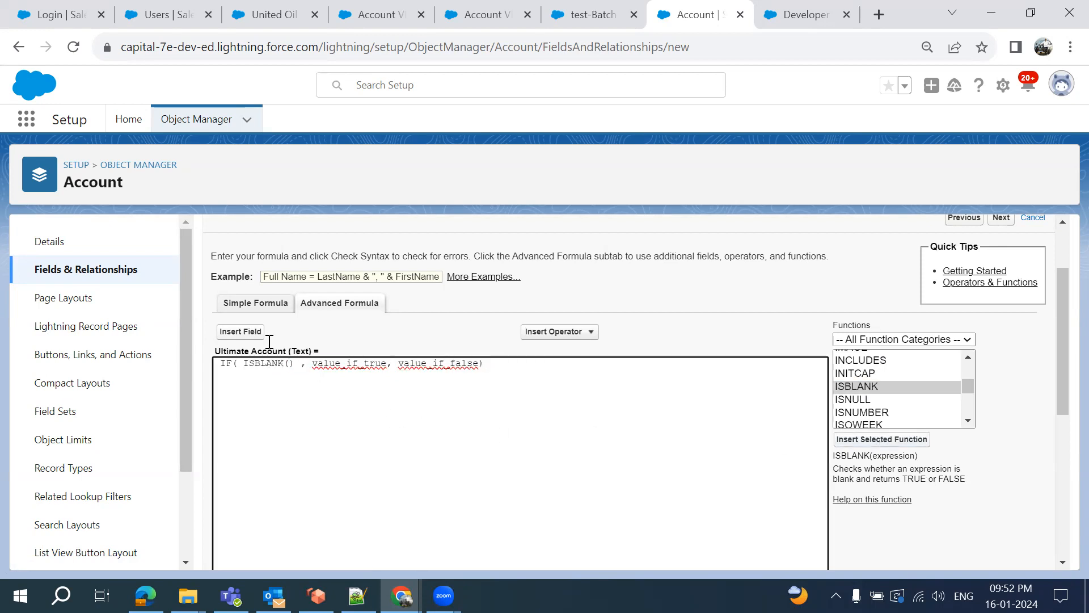
{"action": "left_click", "coordinate": [245, 331]}
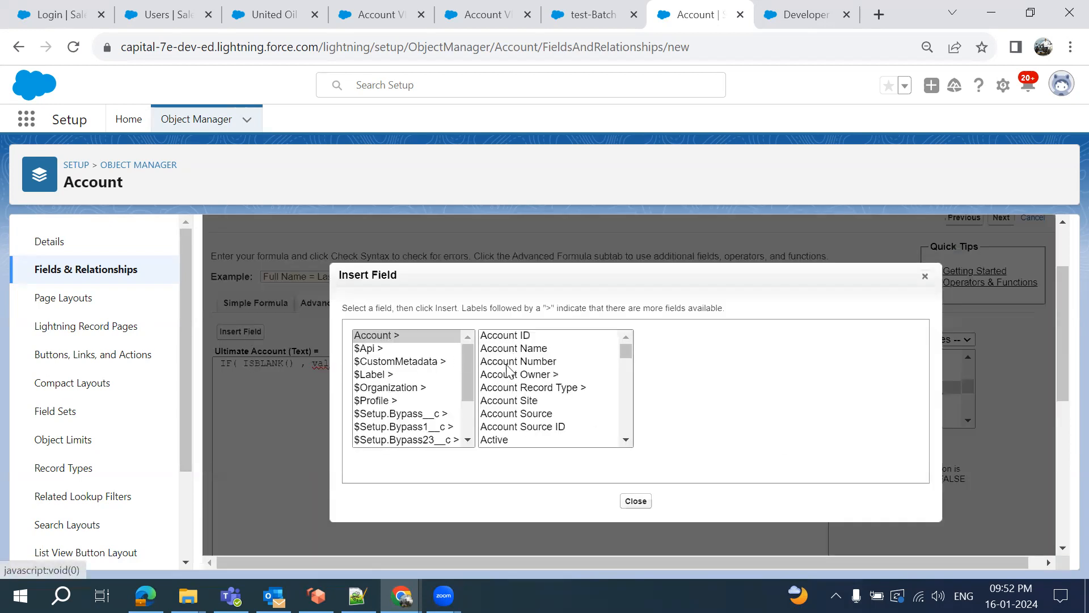
{"action": "scroll", "coordinate": [513, 400], "scroll_direction": "down", "scroll_amount": 12}
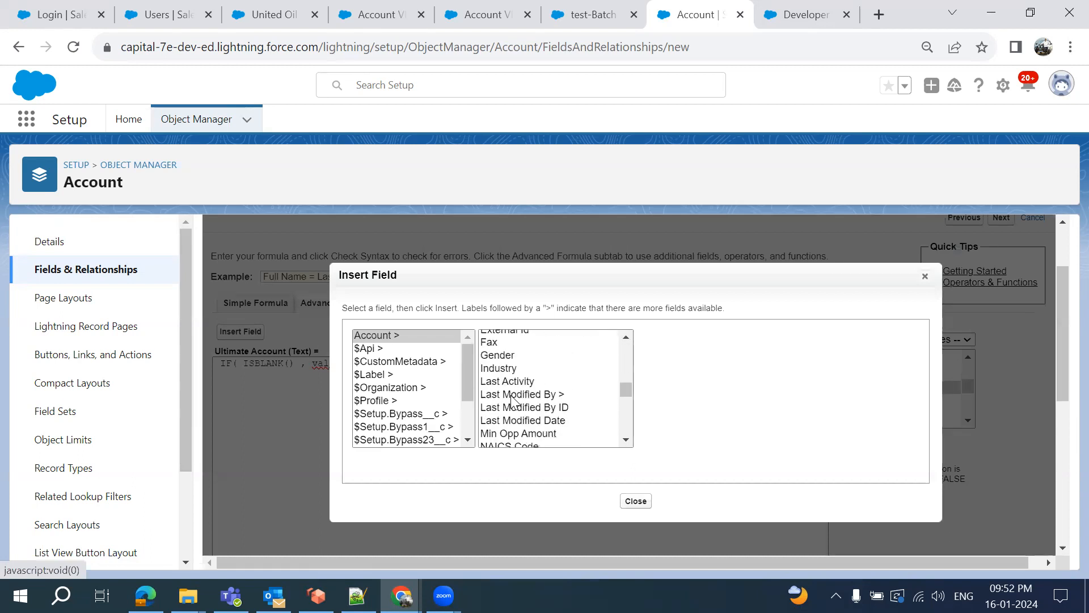
{"action": "scroll", "coordinate": [514, 400], "scroll_direction": "up", "scroll_amount": 1}
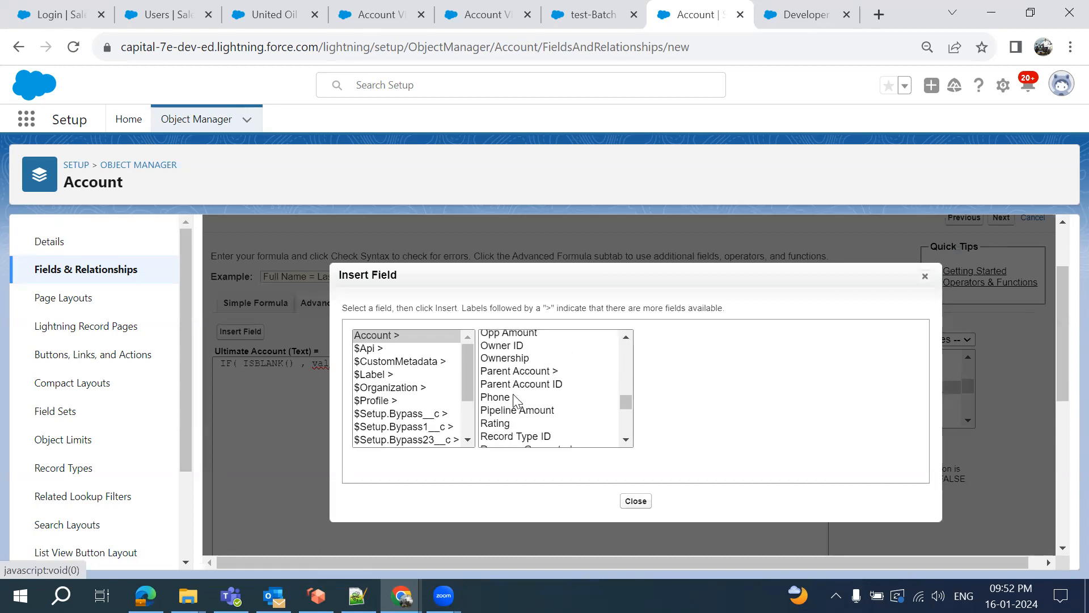
{"action": "left_click", "coordinate": [523, 384]}
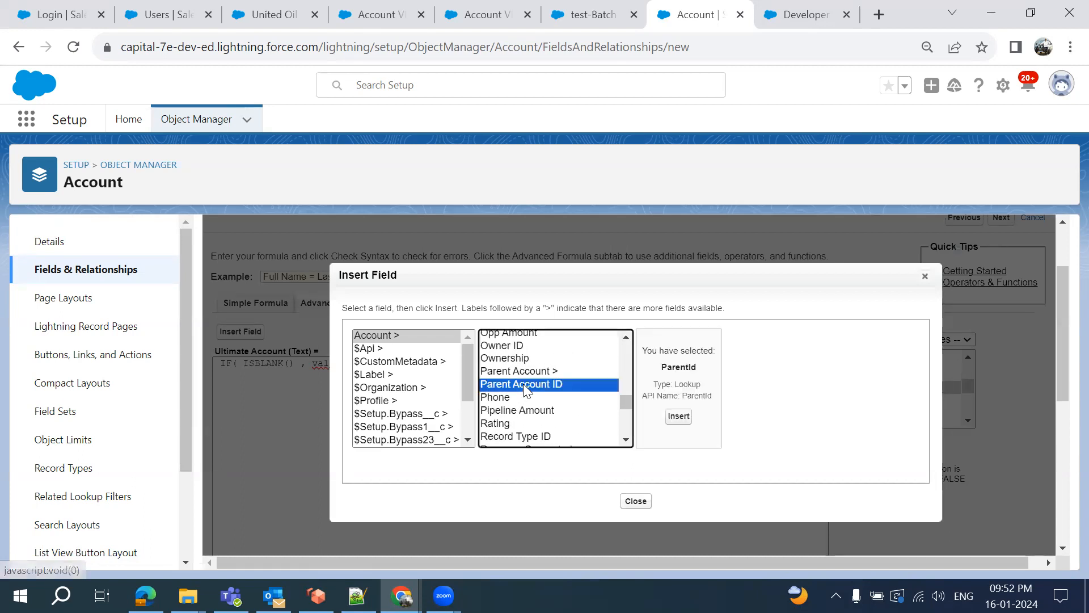
{"action": "left_click", "coordinate": [677, 417]}
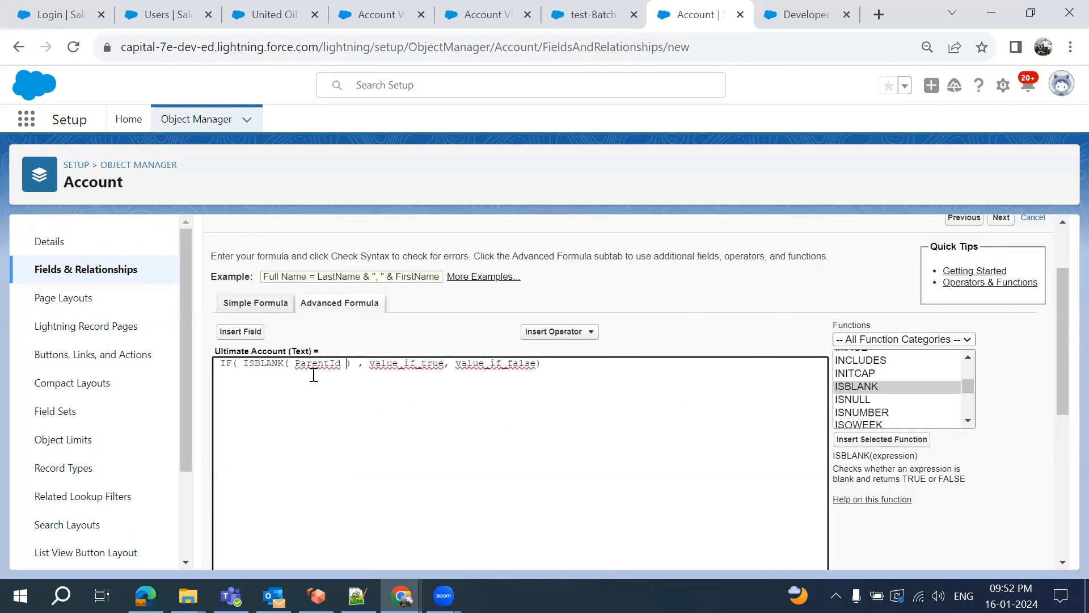
Replace value_if_true with the Account Name field, then switch to the Notepad++ notes
{"action": "double_click", "coordinate": [416, 364]}
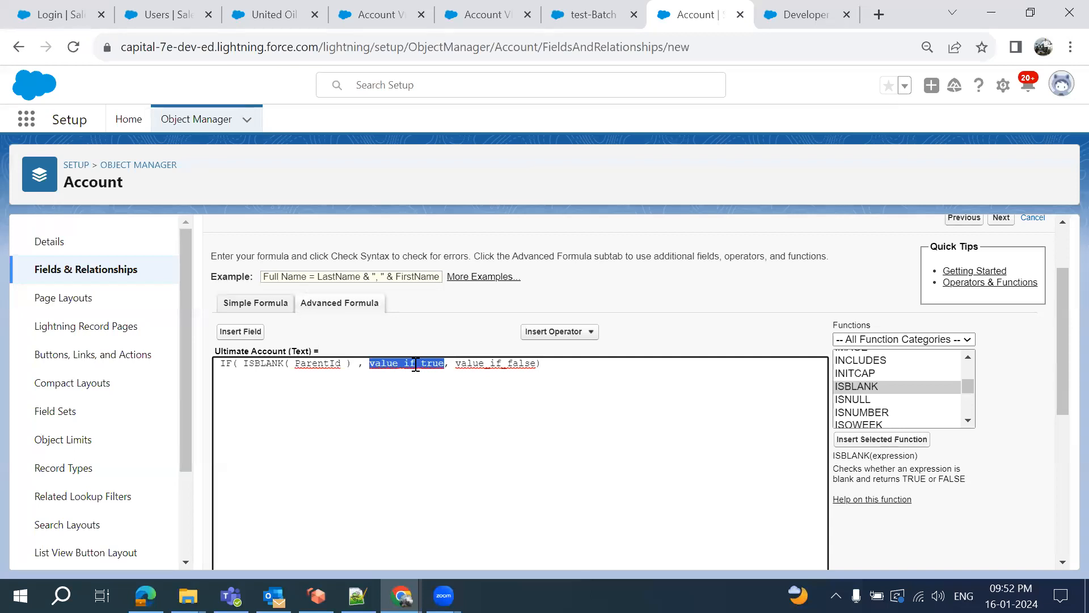
{"action": "key", "text": "BackSpace"}
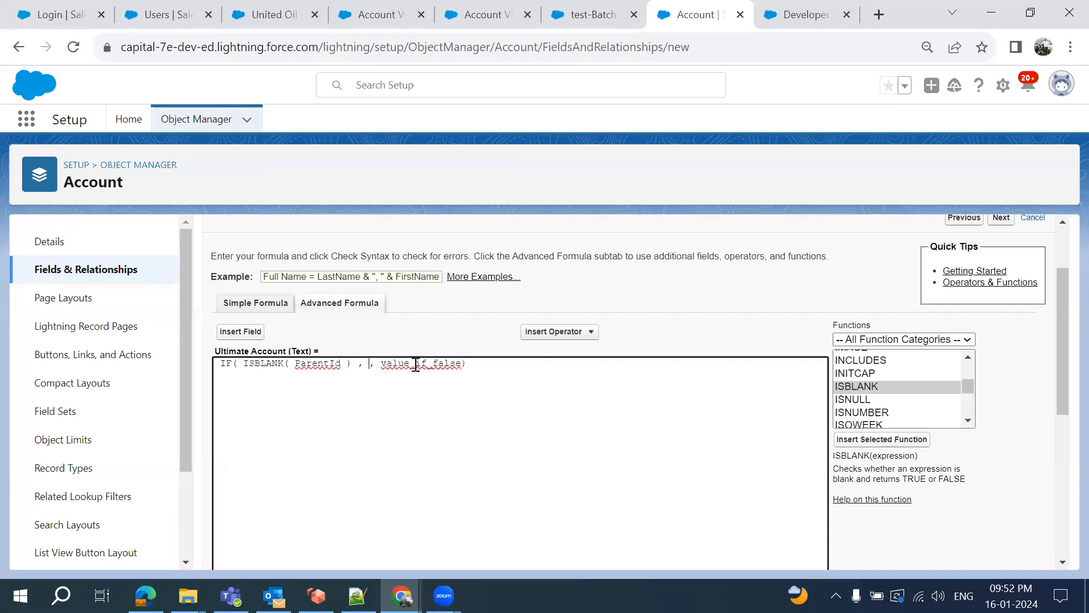
{"action": "left_click", "coordinate": [243, 335]}
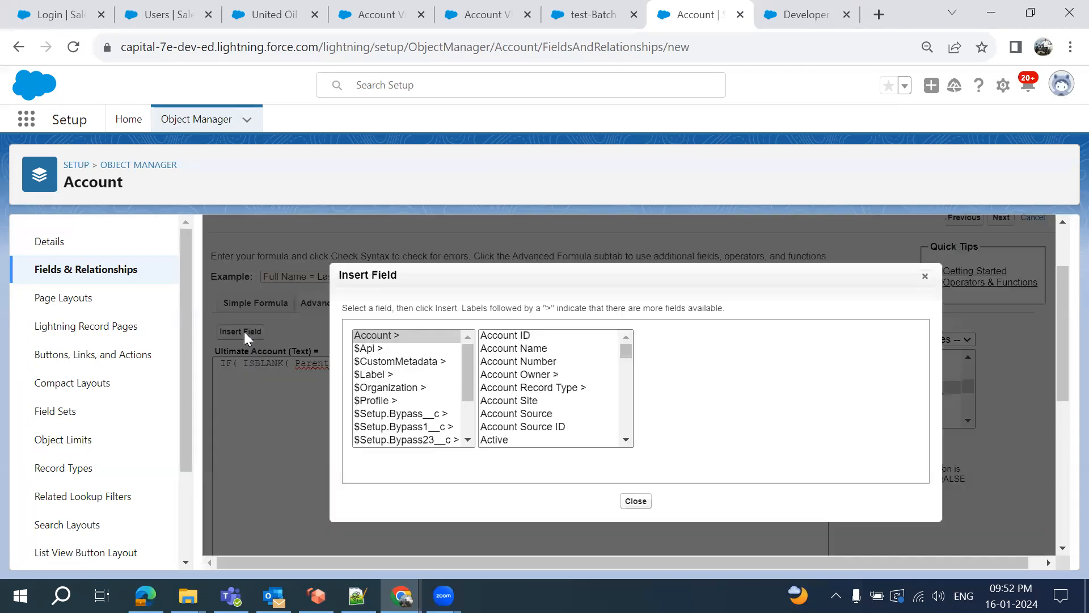
{"action": "left_click", "coordinate": [518, 348]}
{"action": "left_click", "coordinate": [676, 416]}
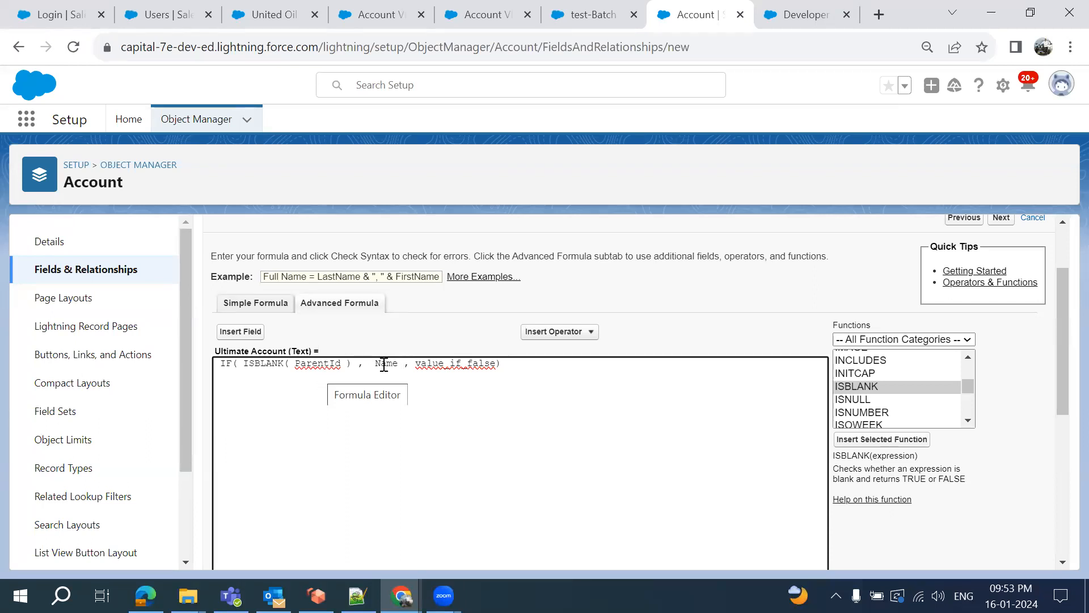
{"action": "double_click", "coordinate": [434, 364]}
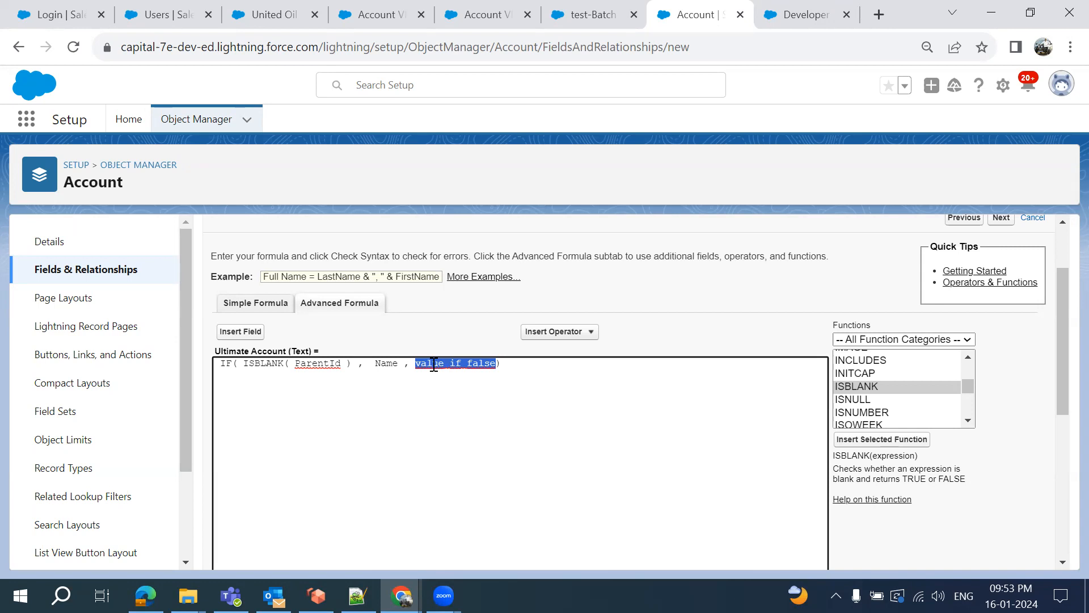
{"action": "left_click", "coordinate": [358, 596]}
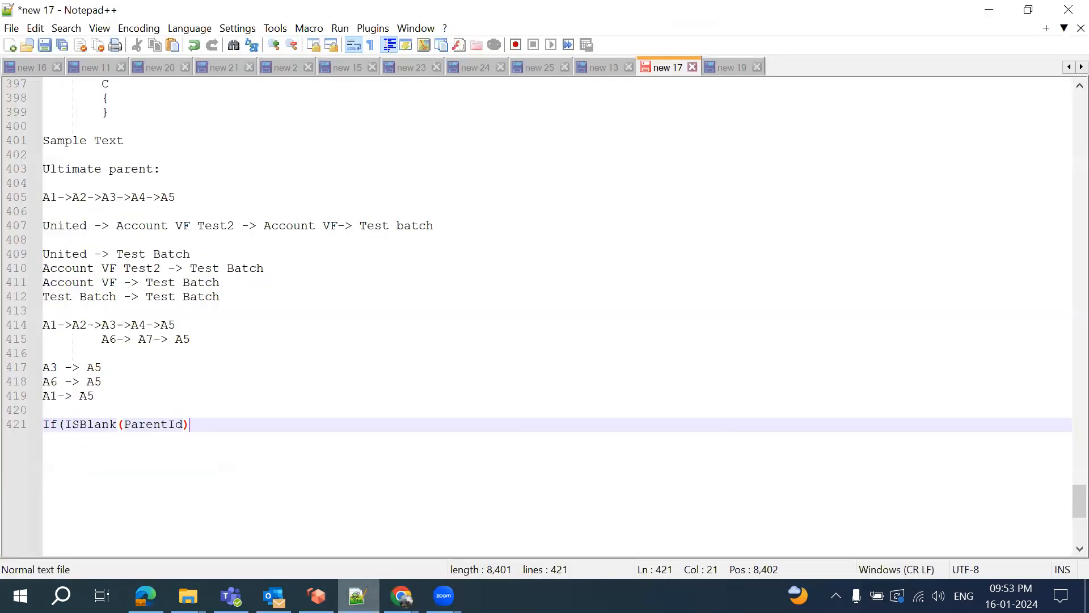
Add the line 'A5 -> A5' below 'A1-> A5', then return to Chrome
{"action": "left_click", "coordinate": [138, 395]}
{"action": "key", "text": "Return"}
{"action": "type", "text": "A"}
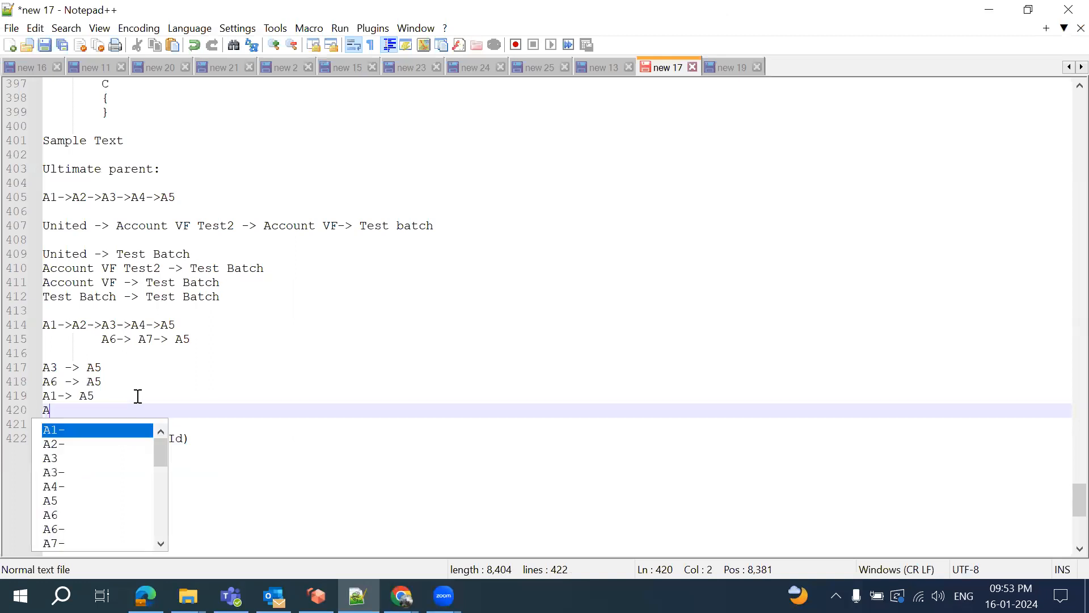
{"action": "type", "text": "5 -"}
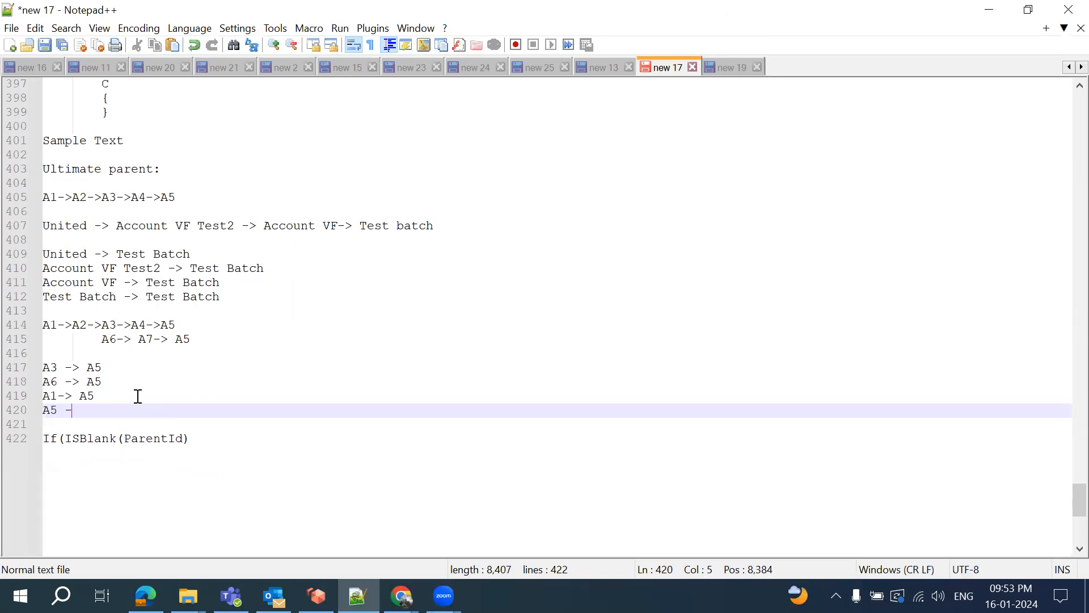
{"action": "type", "text": "> A5"}
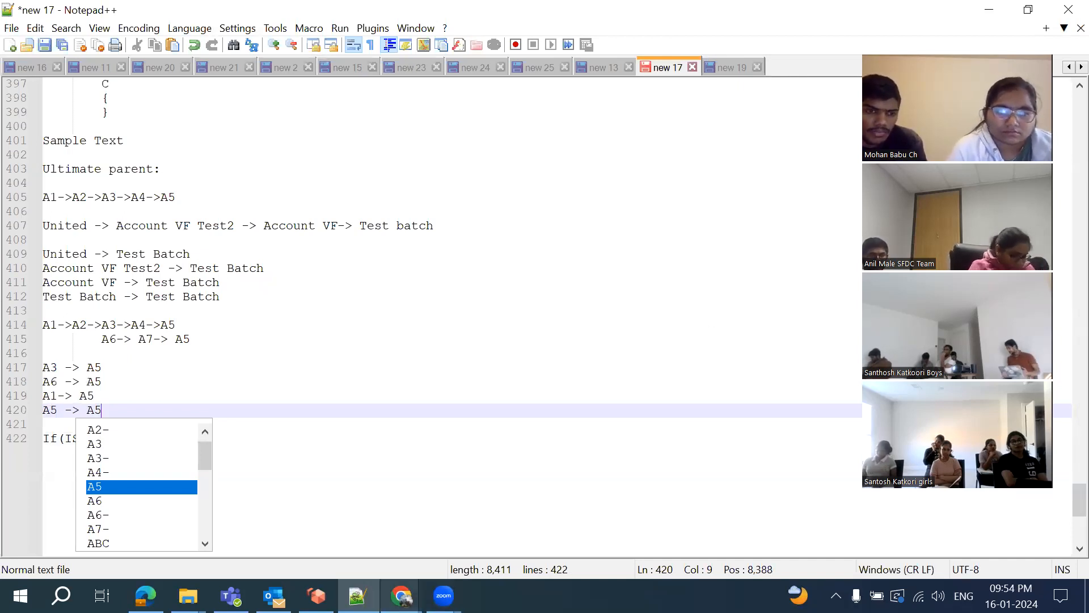
{"action": "key", "text": "alt+Tab"}
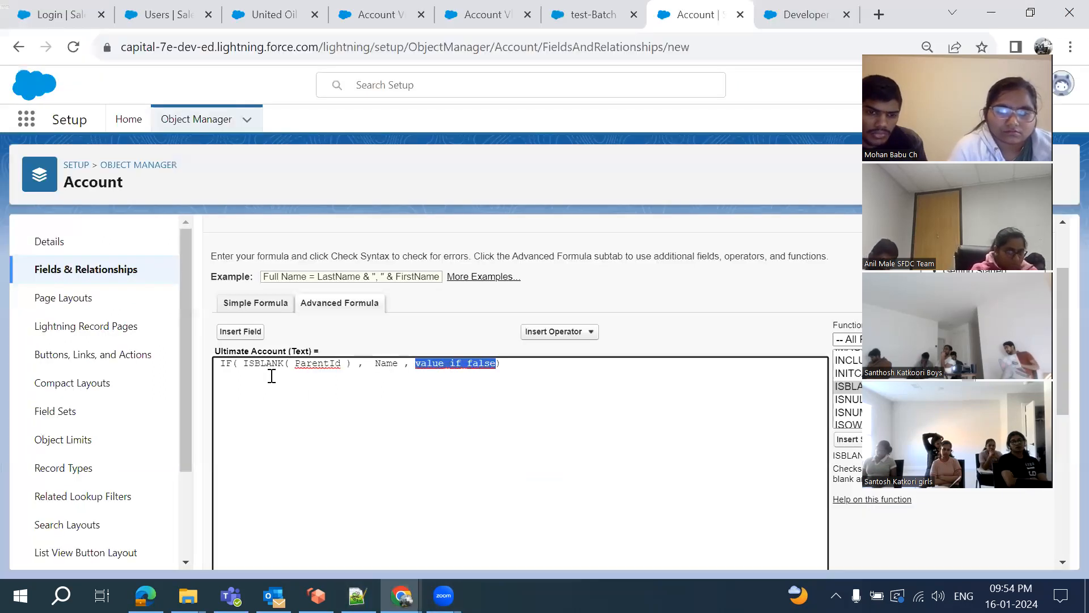
Replace value_if_false with a nested IF( ISBLANK( ) check
{"action": "double_click", "coordinate": [317, 365]}
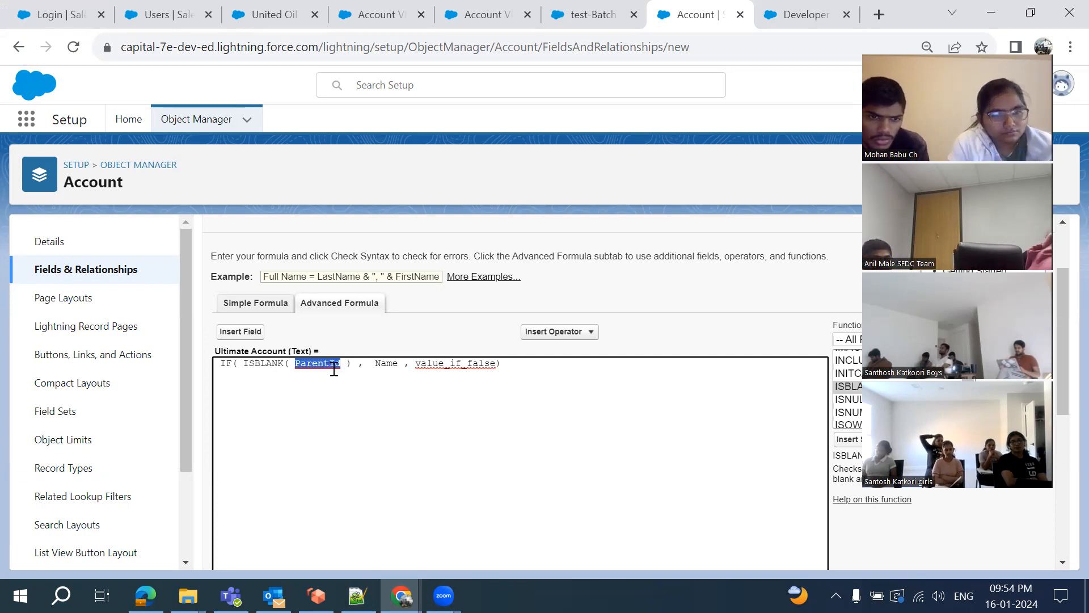
{"action": "double_click", "coordinate": [391, 368]}
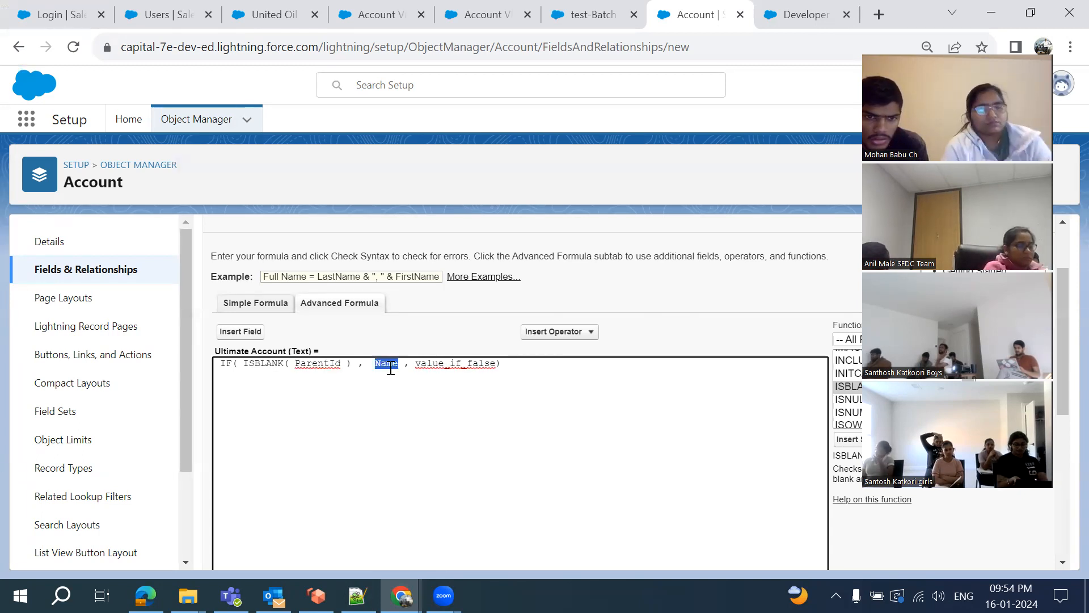
{"action": "left_click", "coordinate": [474, 370]}
{"action": "double_click", "coordinate": [472, 368]}
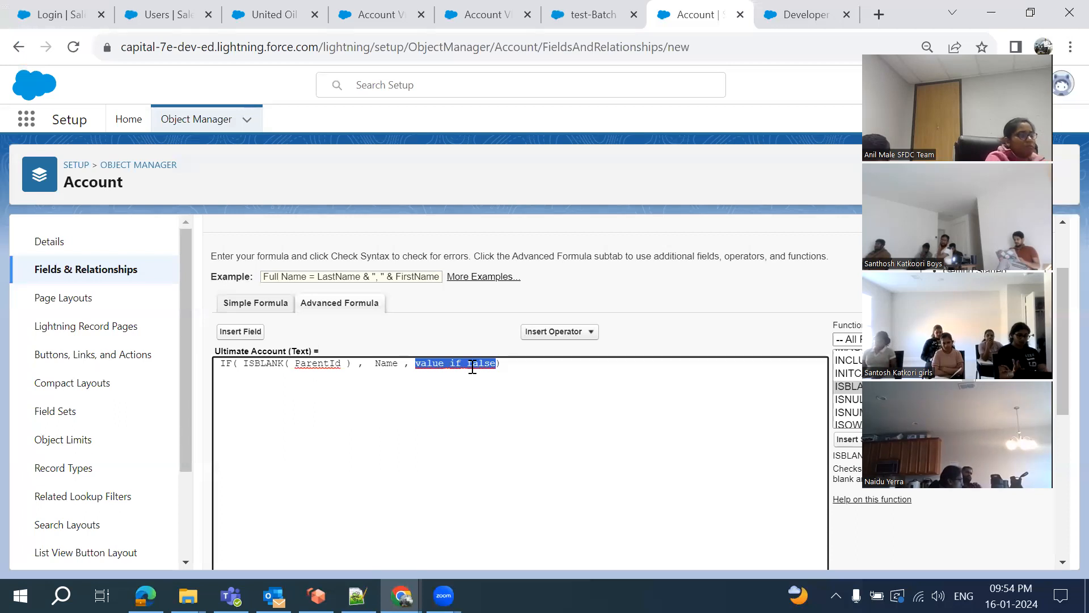
{"action": "key", "text": "BackSpace"}
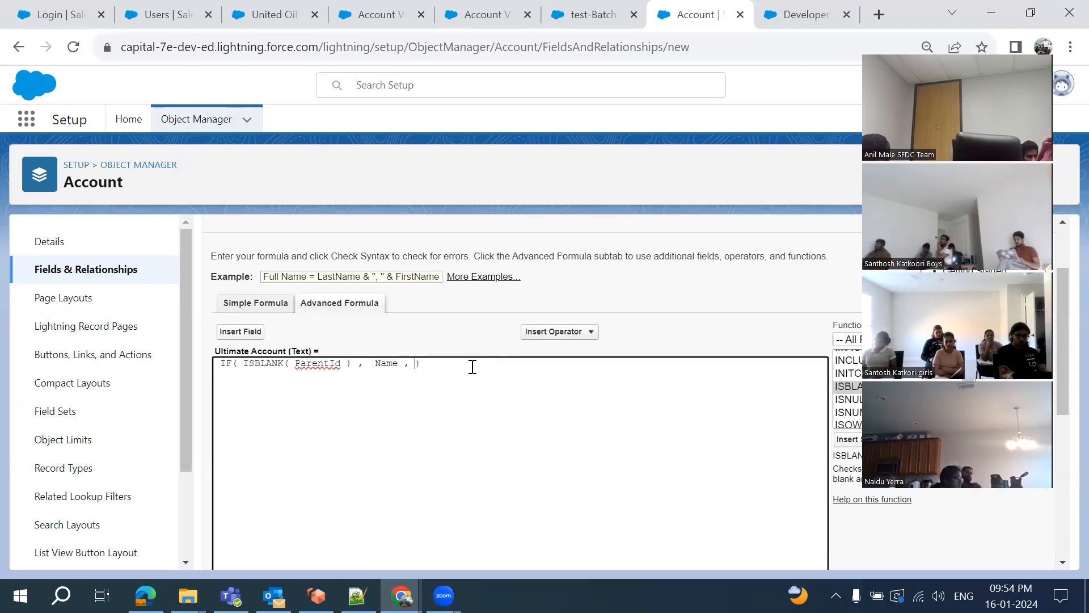
{"action": "type", "text": "IF"}
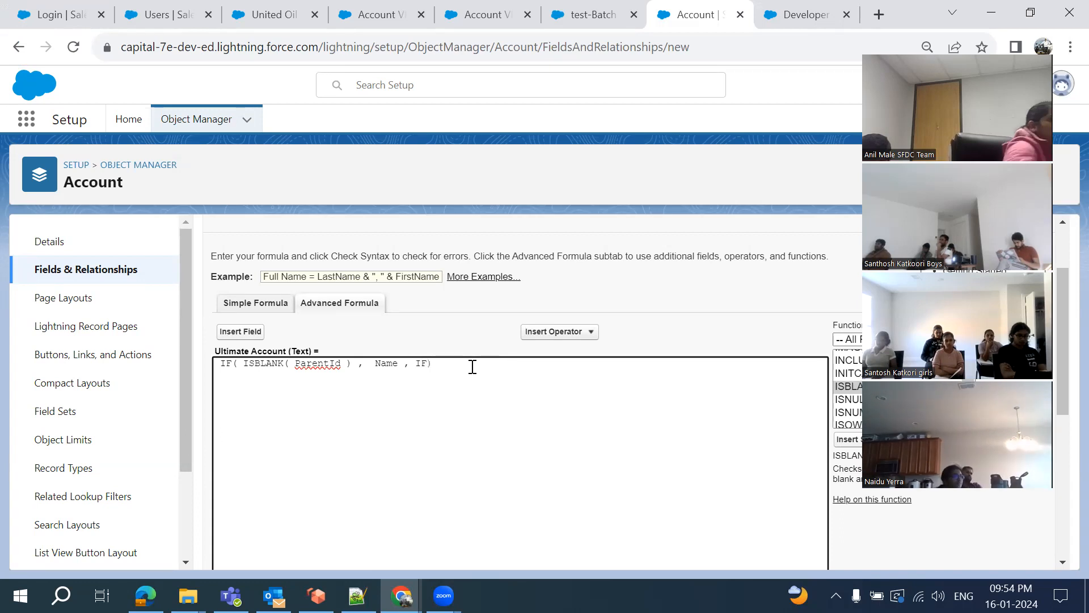
{"action": "type", "text": "()"}
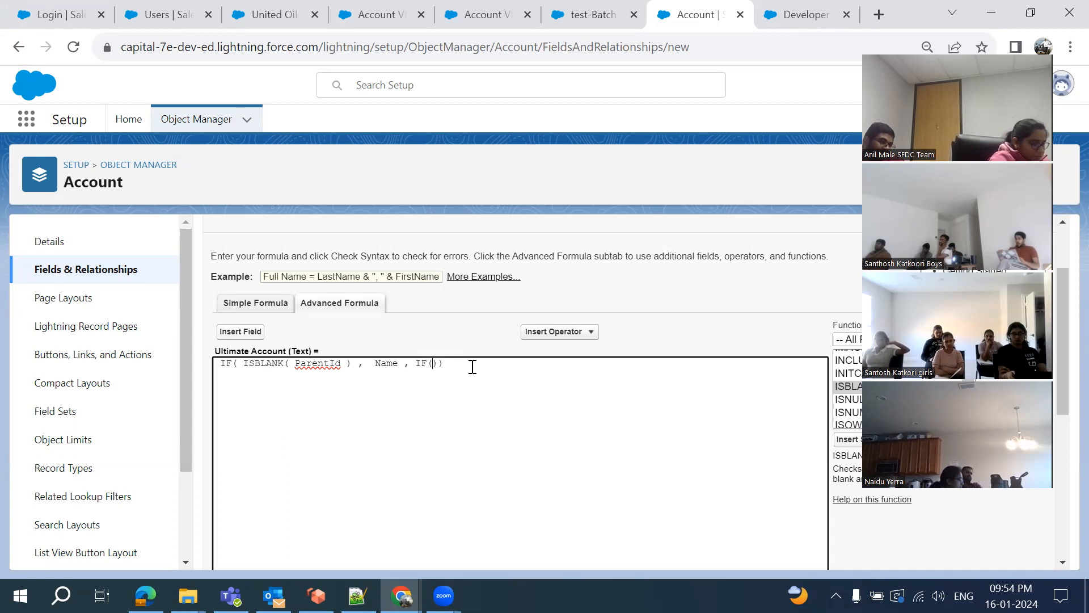
{"action": "left_click", "coordinate": [240, 330]}
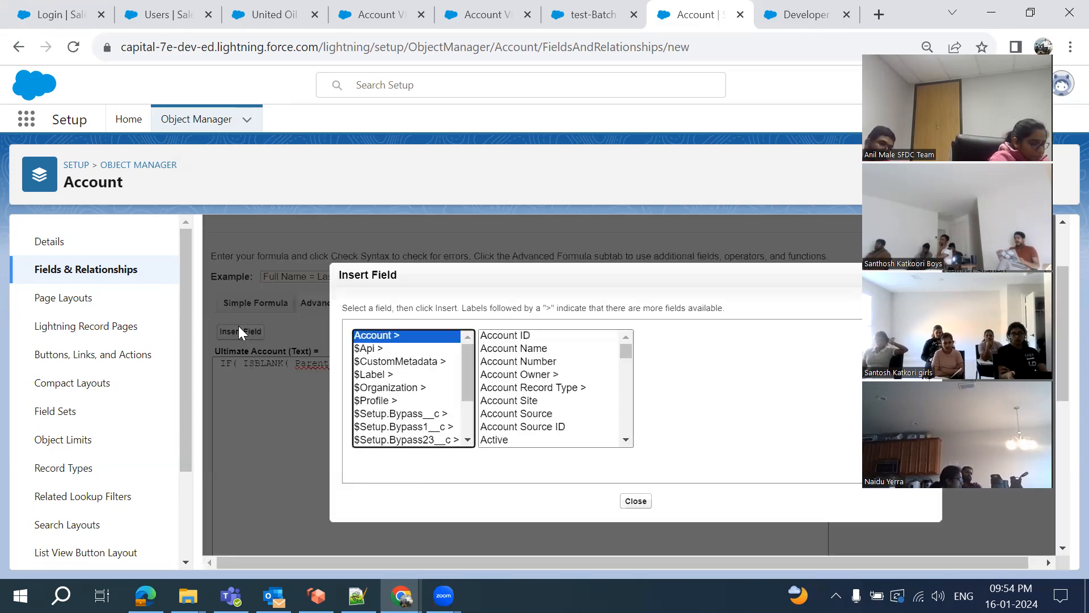
{"action": "left_click", "coordinate": [635, 500]}
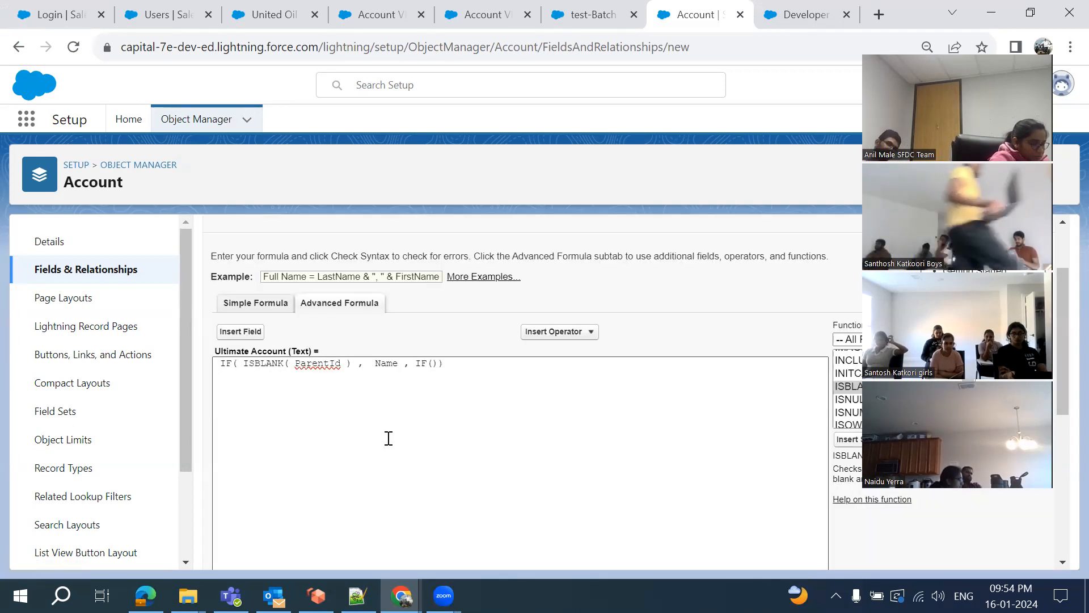
{"action": "double_click", "coordinate": [263, 365]}
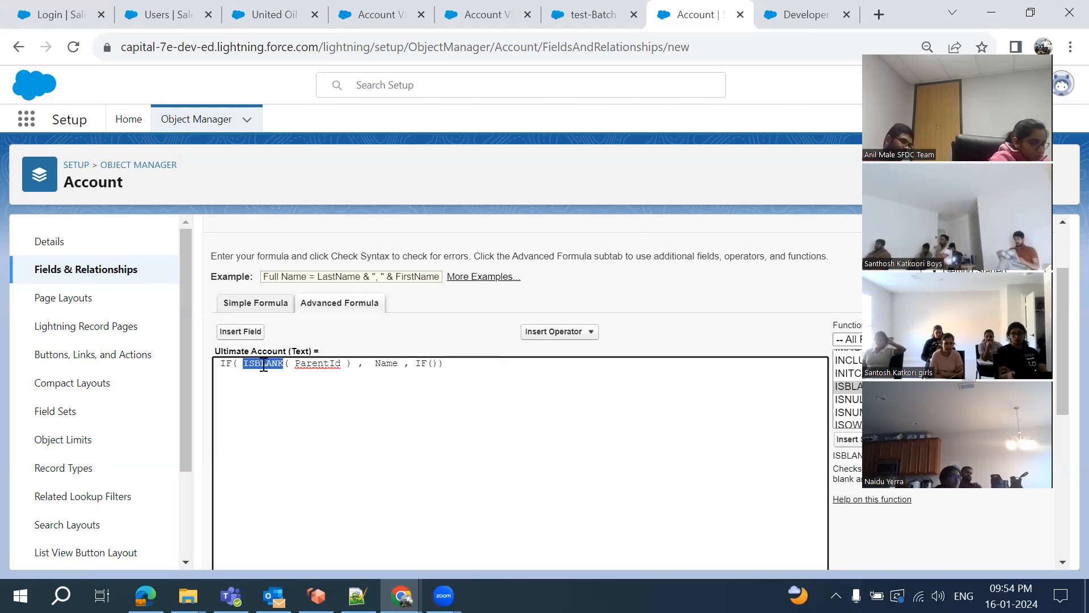
{"action": "left_click", "coordinate": [435, 364]}
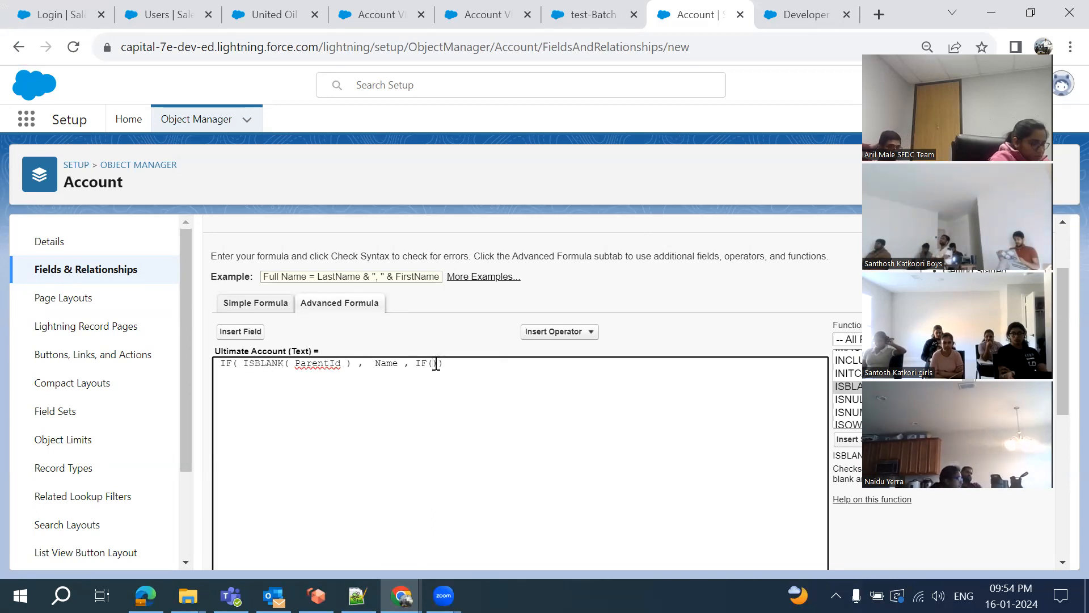
{"action": "type", "text": "ISBLANK("}
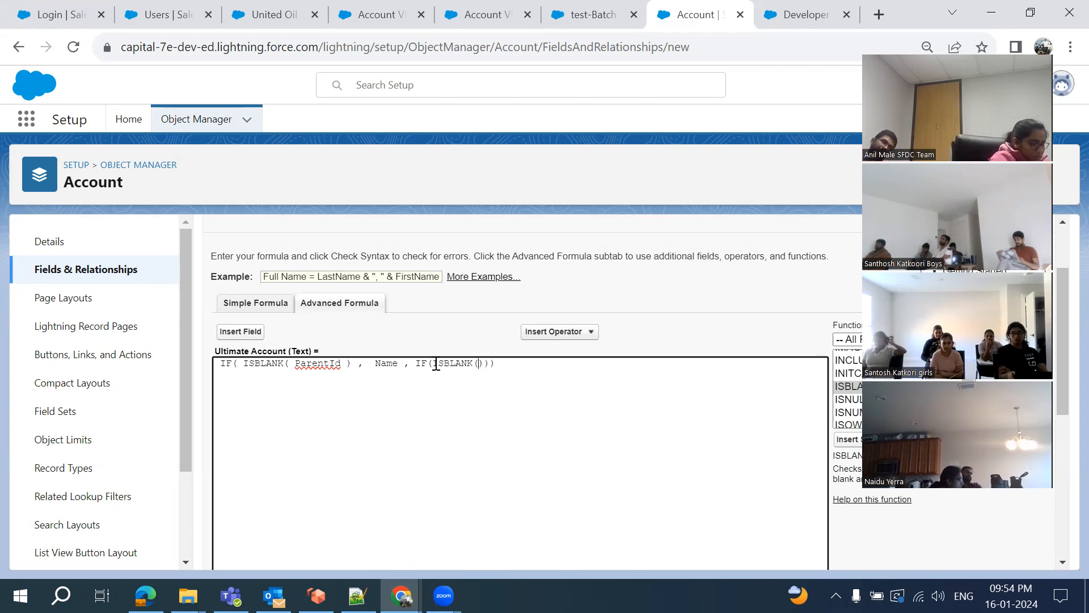
Insert Parent Account > Parent Account ID (Parent.ParentId) into the nested ISBLANK
{"action": "left_click", "coordinate": [243, 332]}
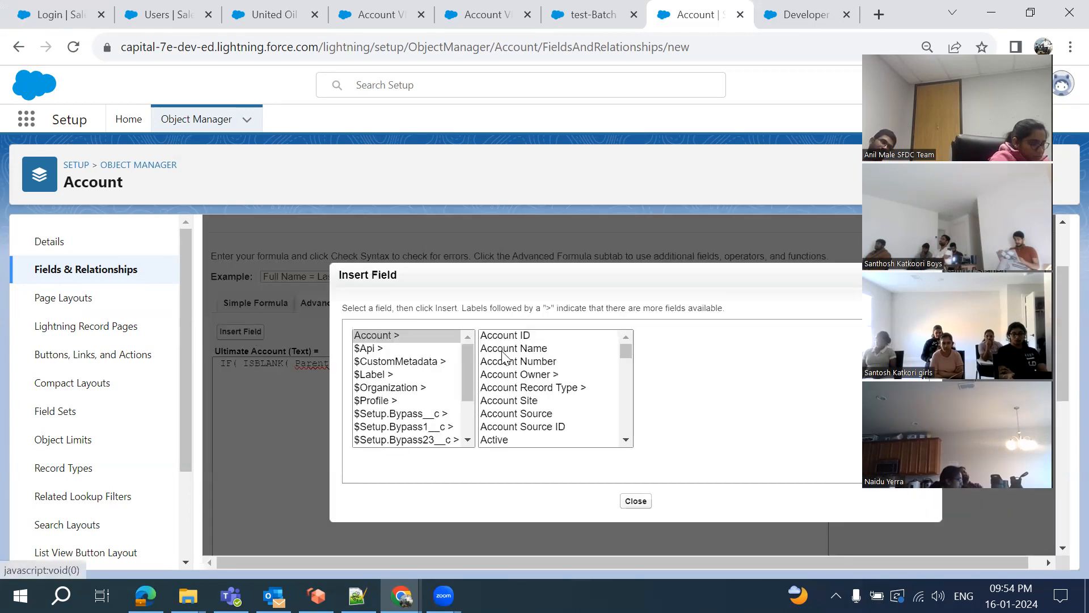
{"action": "scroll", "coordinate": [510, 398], "scroll_direction": "down", "scroll_amount": 10}
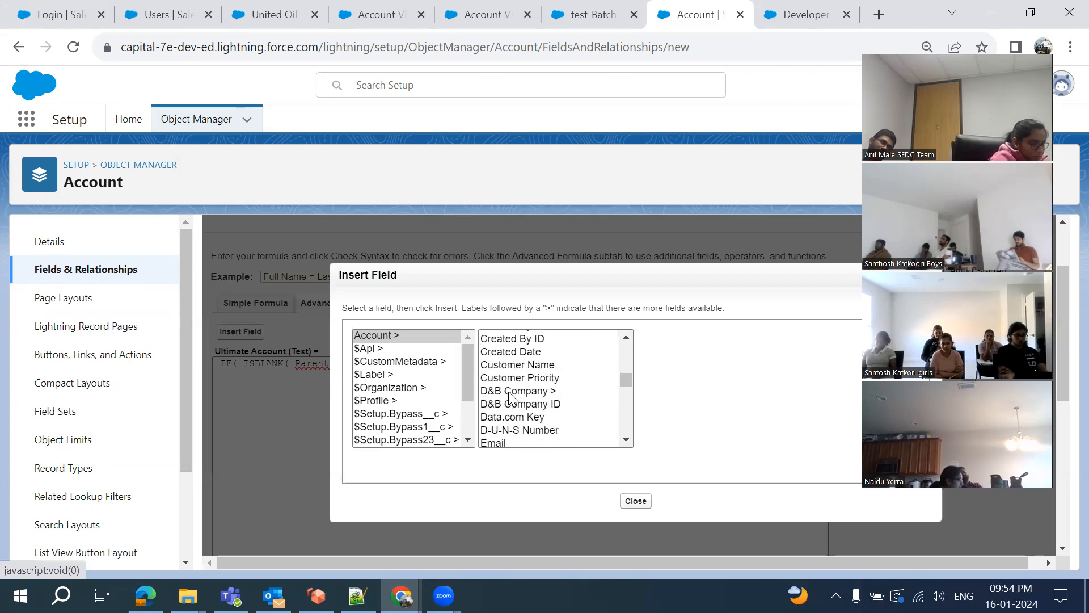
{"action": "scroll", "coordinate": [510, 398], "scroll_direction": "down", "scroll_amount": 10}
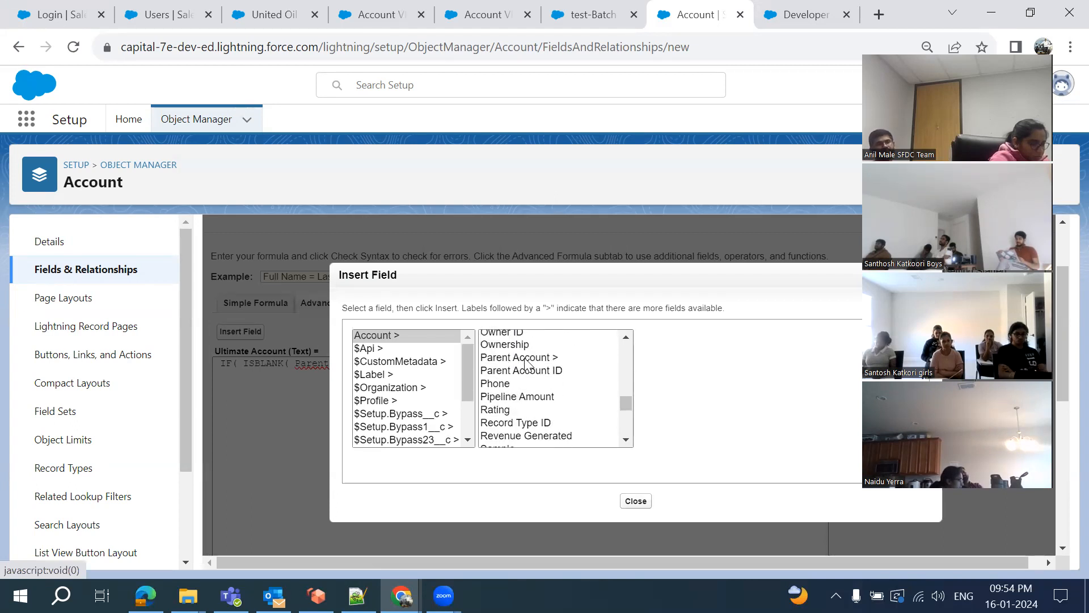
{"action": "left_click", "coordinate": [527, 363]}
{"action": "scroll", "coordinate": [693, 404], "scroll_direction": "down", "scroll_amount": 10}
{"action": "scroll", "coordinate": [693, 403], "scroll_direction": "down", "scroll_amount": 3}
{"action": "scroll", "coordinate": [681, 397], "scroll_direction": "up", "scroll_amount": 3}
{"action": "scroll", "coordinate": [675, 391], "scroll_direction": "up", "scroll_amount": 5}
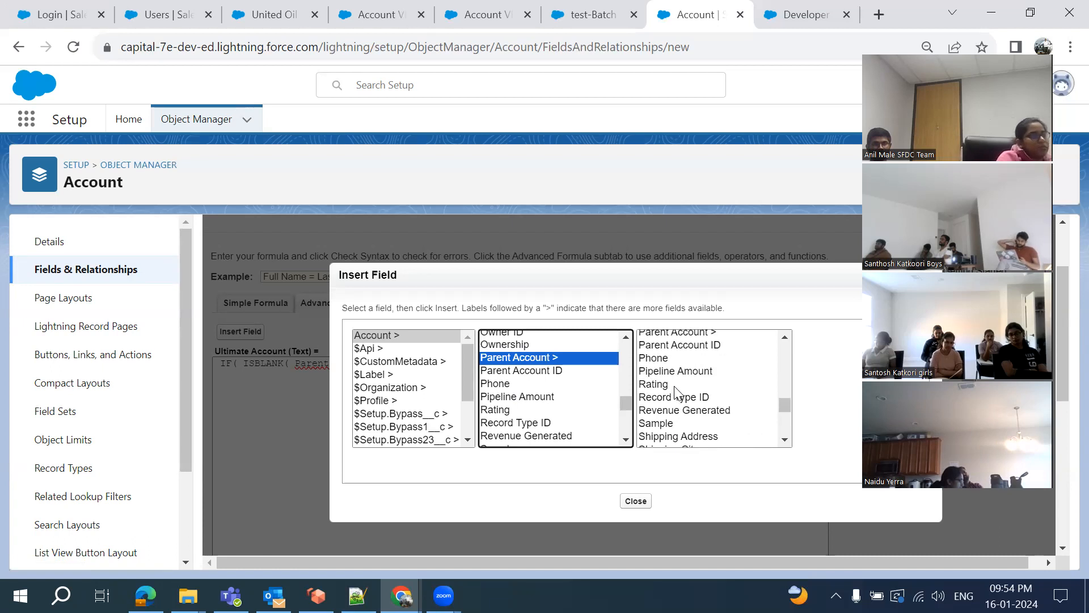
{"action": "scroll", "coordinate": [678, 386], "scroll_direction": "up", "scroll_amount": 1}
{"action": "left_click", "coordinate": [698, 362]}
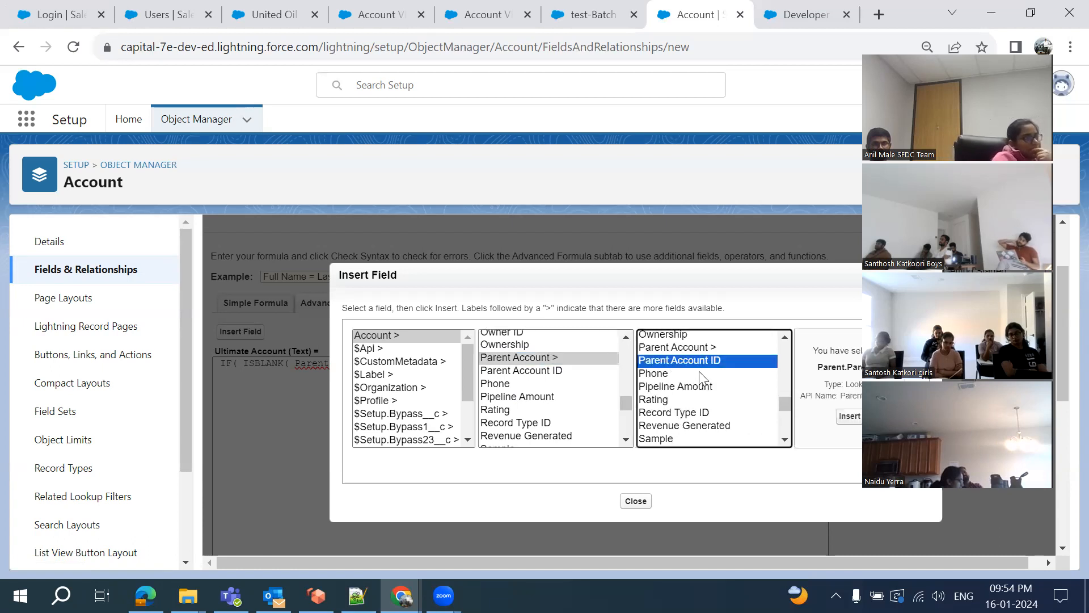
{"action": "left_click", "coordinate": [842, 419]}
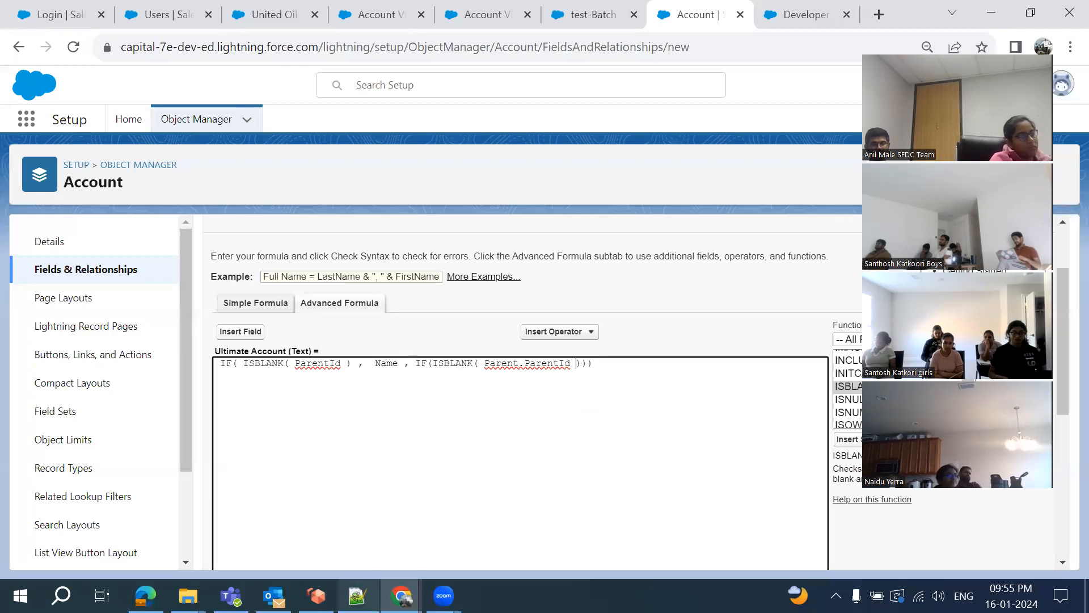
{"action": "left_click", "coordinate": [357, 595]}
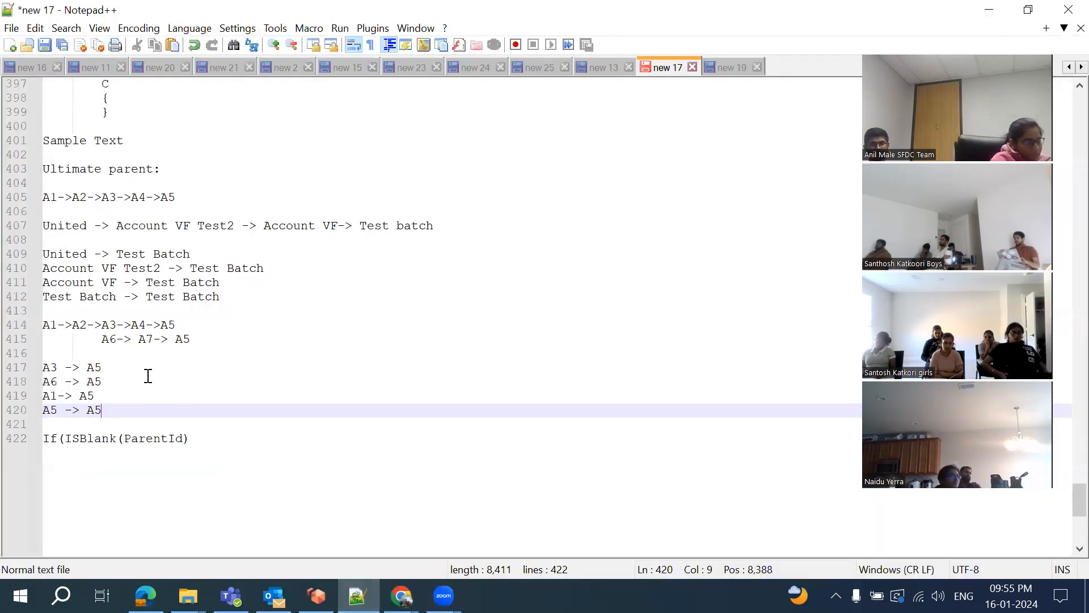
Highlight every A4 in the parent-chain notes, then return to the Salesforce formula
{"action": "double_click", "coordinate": [139, 325]}
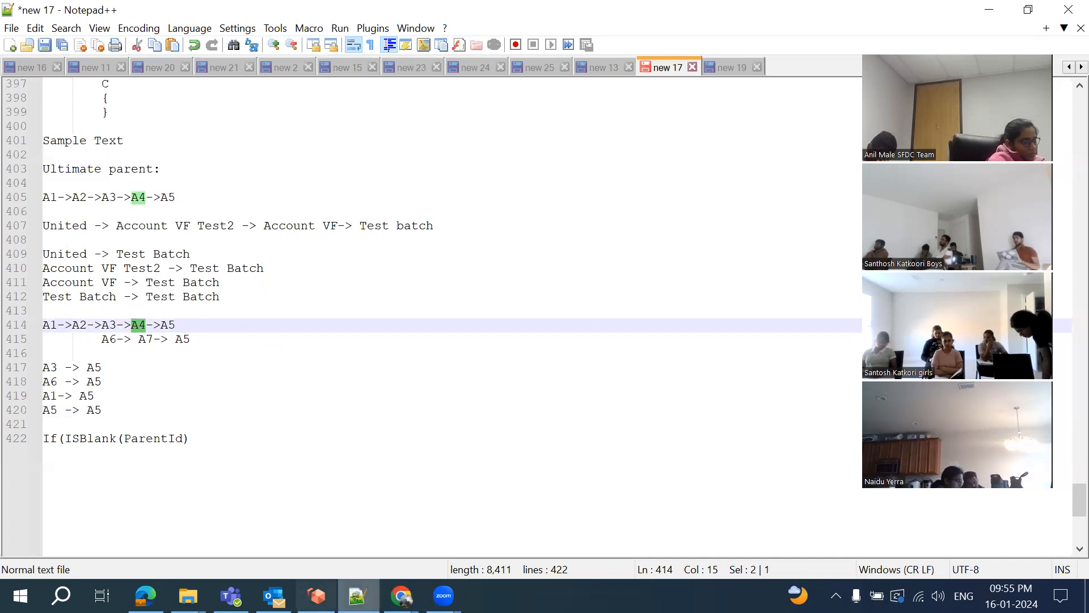
{"action": "key", "text": "alt+Tab"}
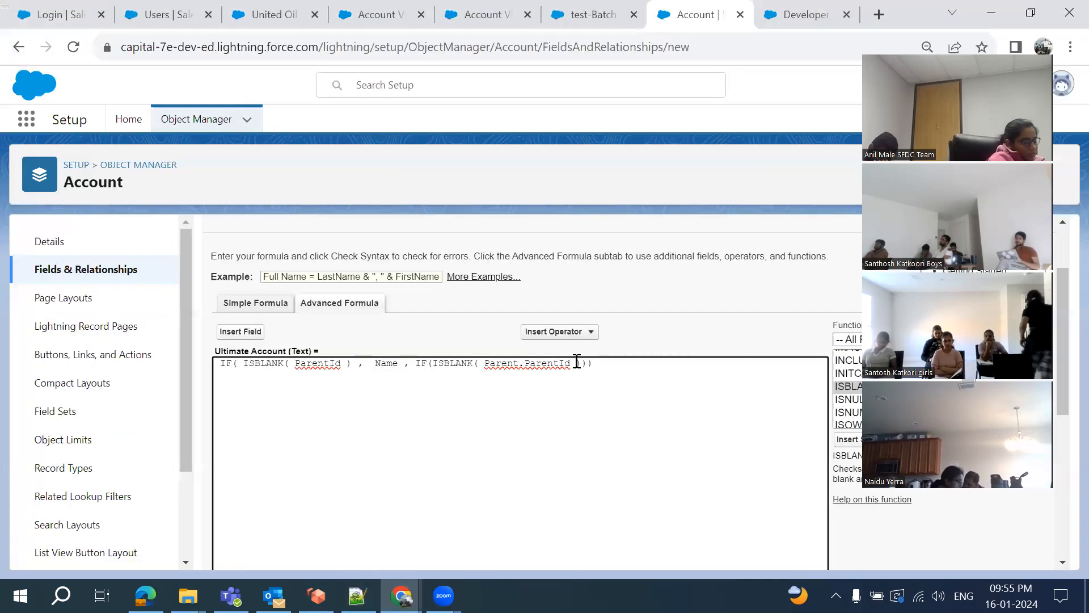
Insert the parent's Account Name (Parent.Name) as the nested IF result, followed by a comma
{"action": "left_click", "coordinate": [585, 365]}
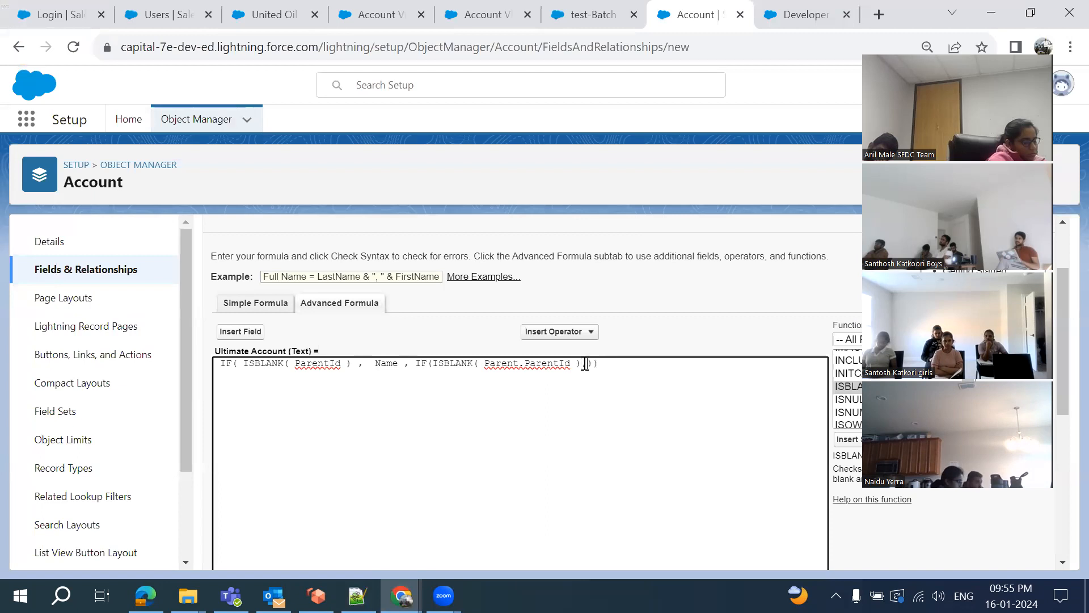
{"action": "left_click", "coordinate": [244, 335]}
{"action": "scroll", "coordinate": [526, 392], "scroll_direction": "down", "scroll_amount": 15}
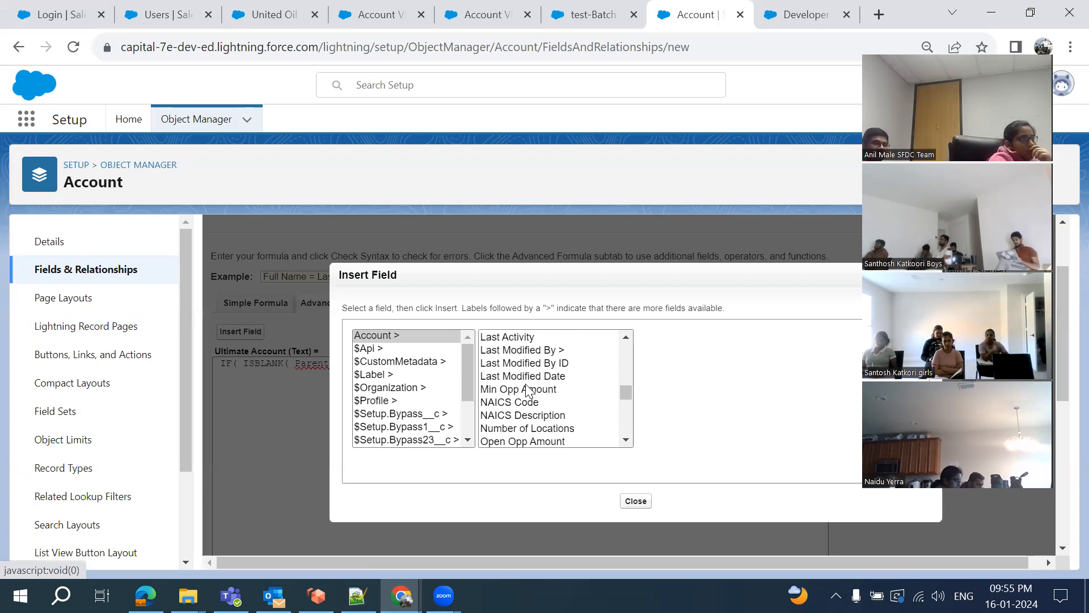
{"action": "scroll", "coordinate": [528, 411], "scroll_direction": "down", "scroll_amount": 2}
{"action": "scroll", "coordinate": [529, 411], "scroll_direction": "up", "scroll_amount": 1}
{"action": "scroll", "coordinate": [536, 398], "scroll_direction": "down", "scroll_amount": 3}
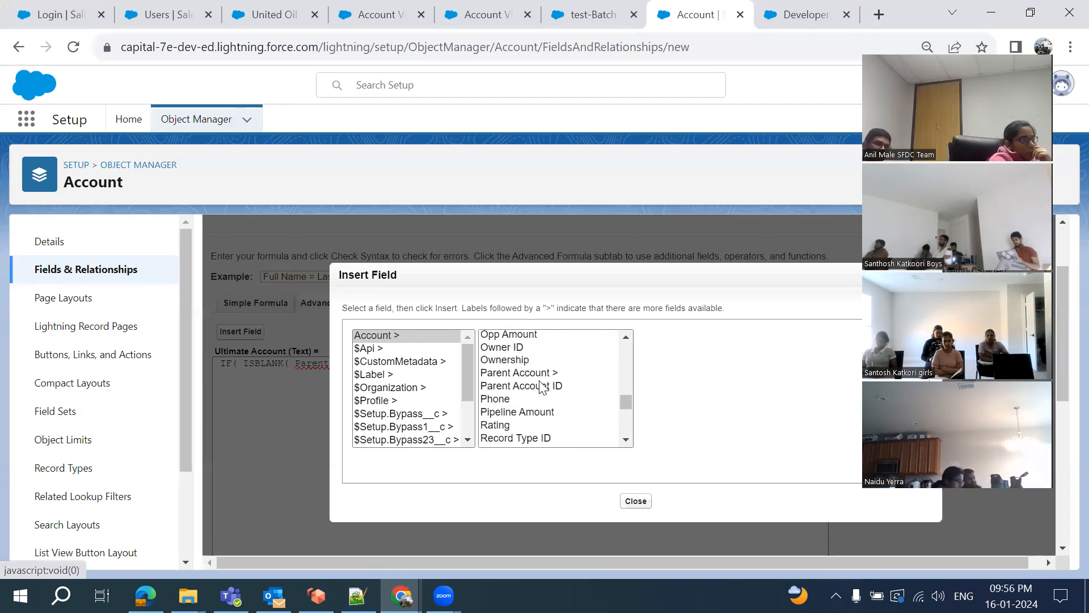
{"action": "left_click", "coordinate": [547, 374]}
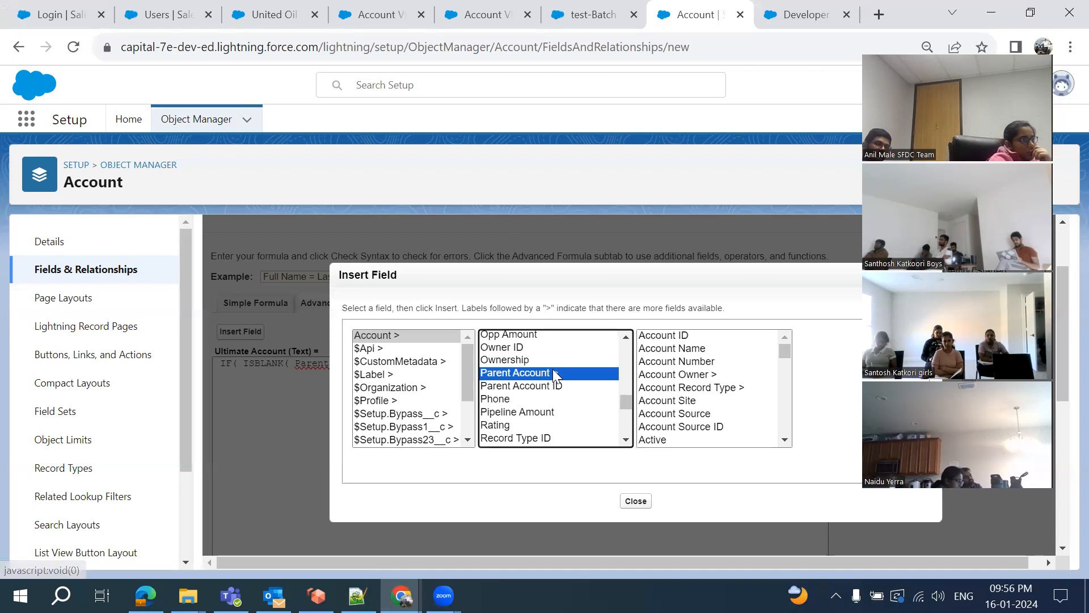
{"action": "left_click", "coordinate": [672, 349]}
{"action": "left_click", "coordinate": [845, 417]}
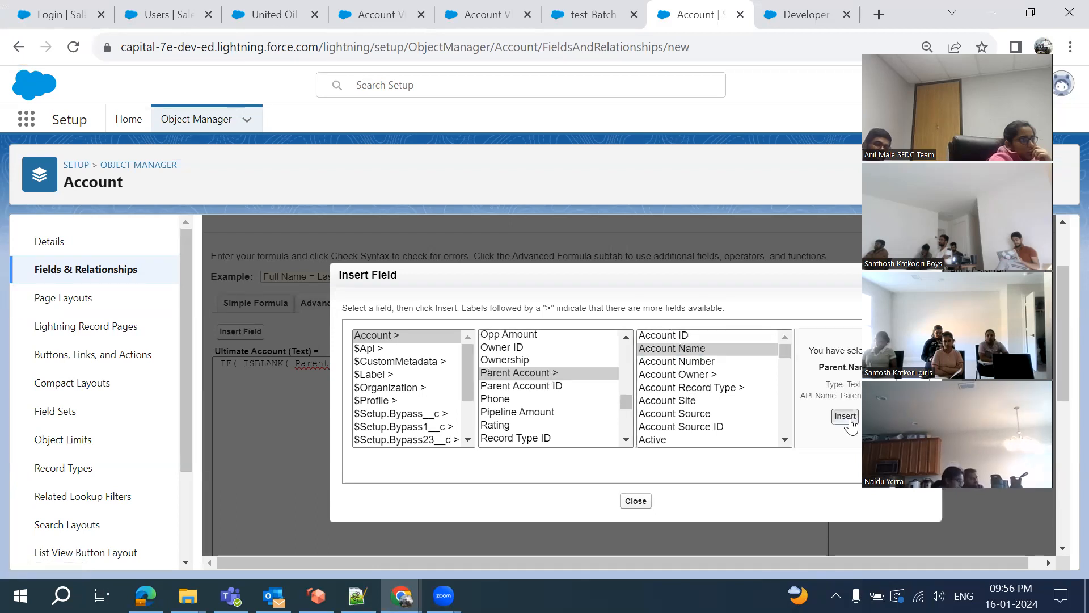
{"action": "type", "text": ","}
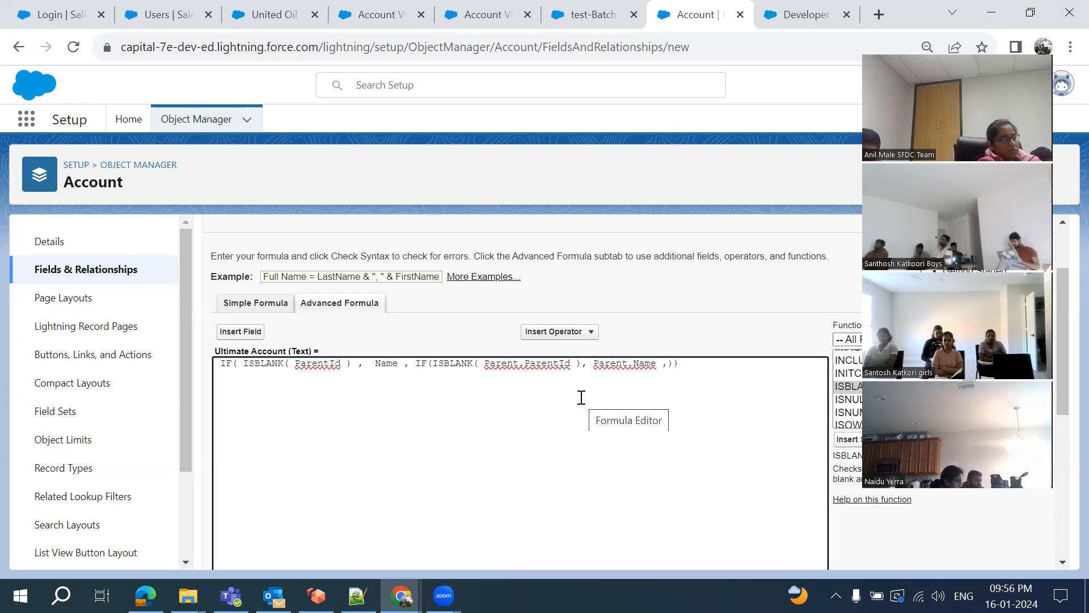
{"action": "scroll", "coordinate": [581, 397], "scroll_direction": "down", "scroll_amount": 3}
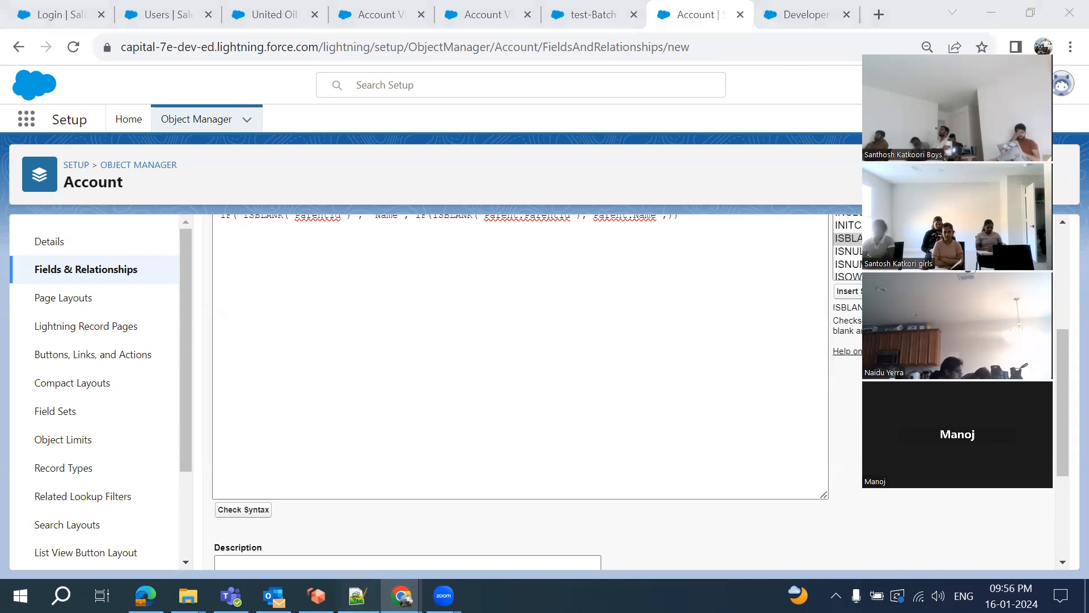
Below the If(ISBlank(ParentId) line in the notes, add the chain A1->A2->A3->A4->A5->A6>>A7
{"action": "left_click", "coordinate": [357, 595]}
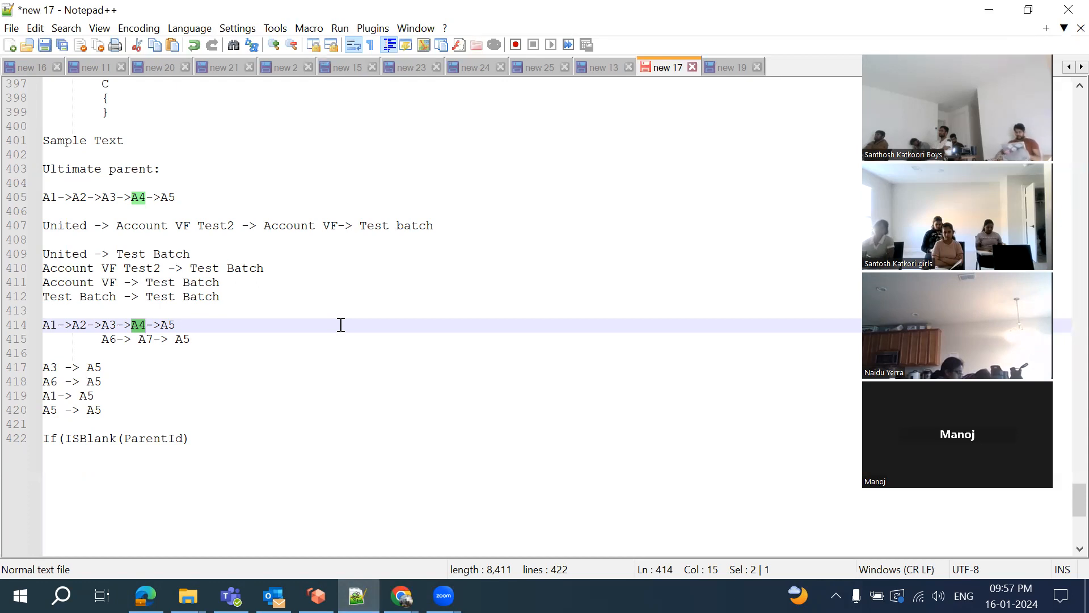
{"action": "left_click", "coordinate": [248, 438]}
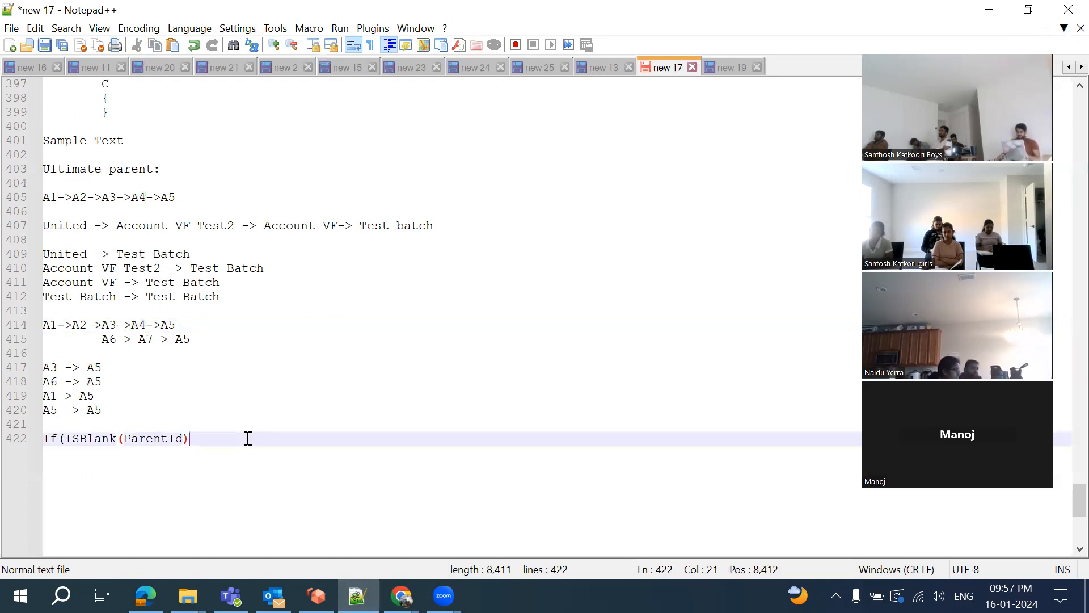
{"action": "key", "text": "Return"}
{"action": "type", "text": "A1->"}
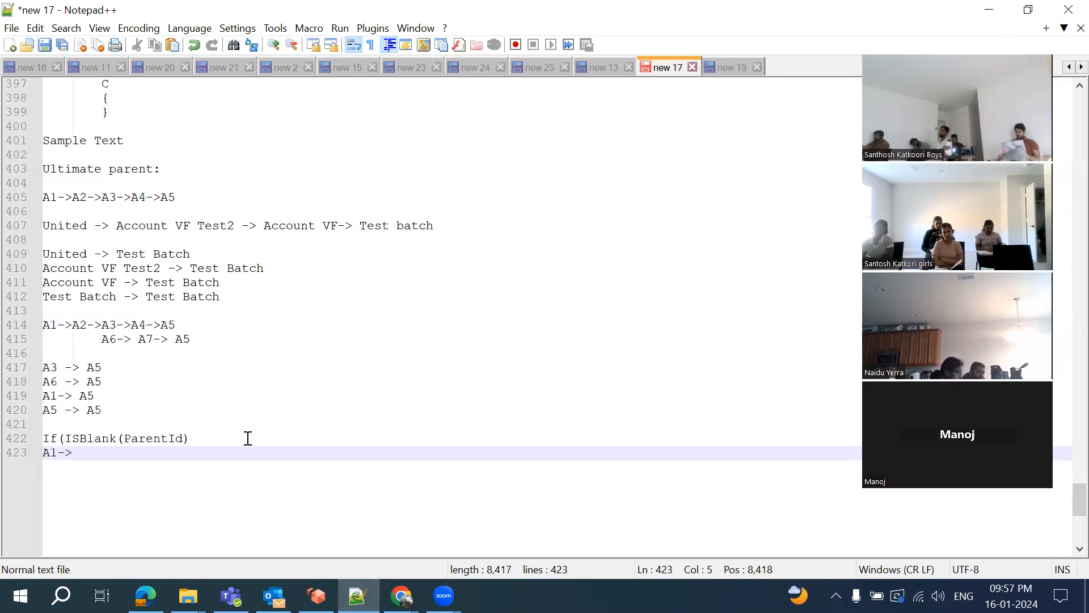
{"action": "type", "text": "A2->A3->A"}
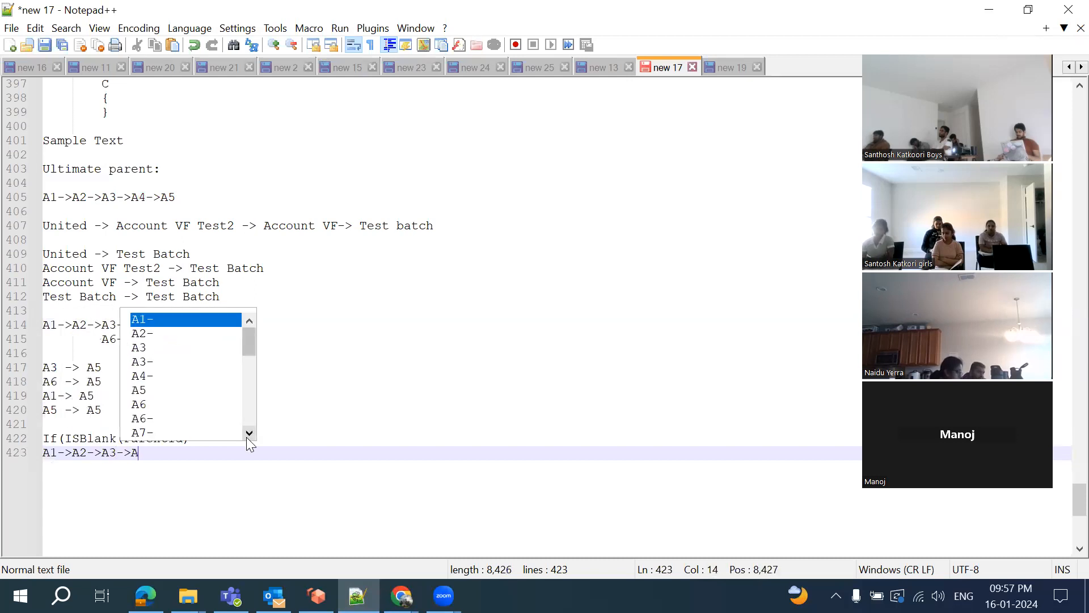
{"action": "type", "text": "4->A5"}
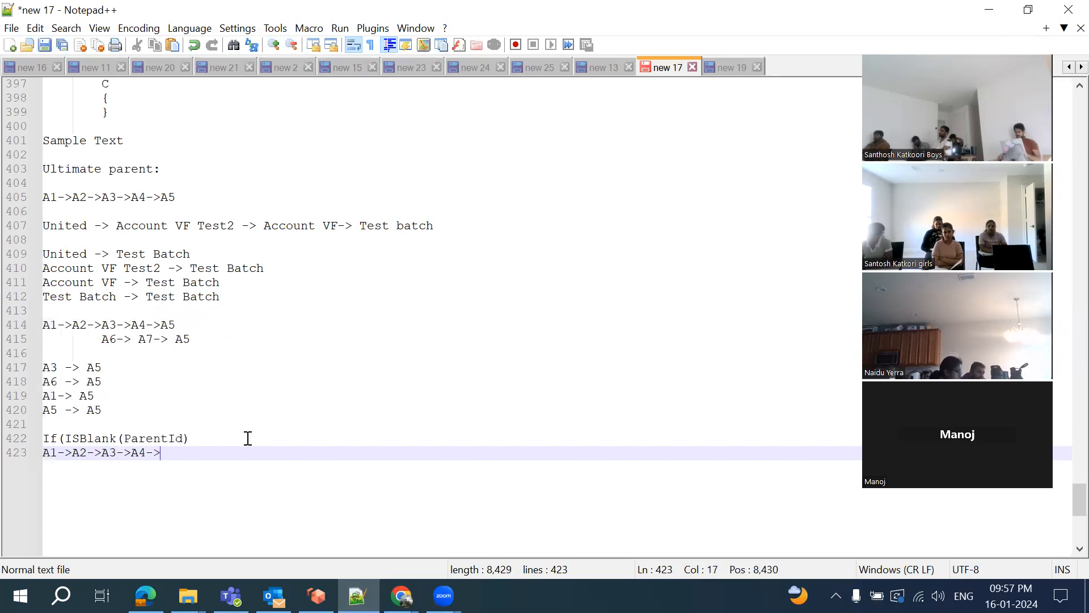
{"action": "type", "text": "->A5-"}
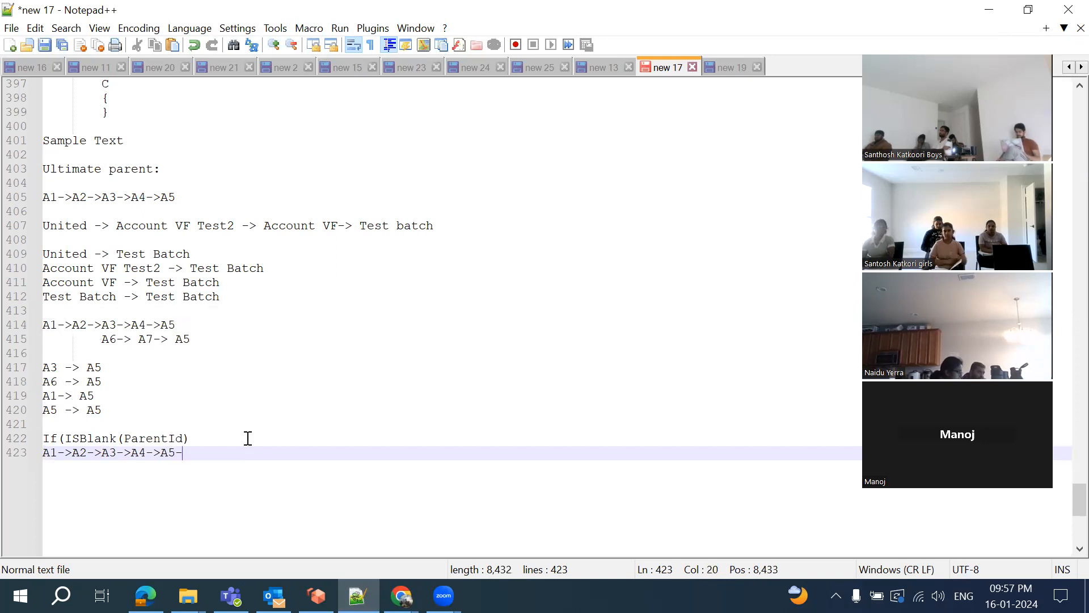
{"action": "type", "text": ">A6"}
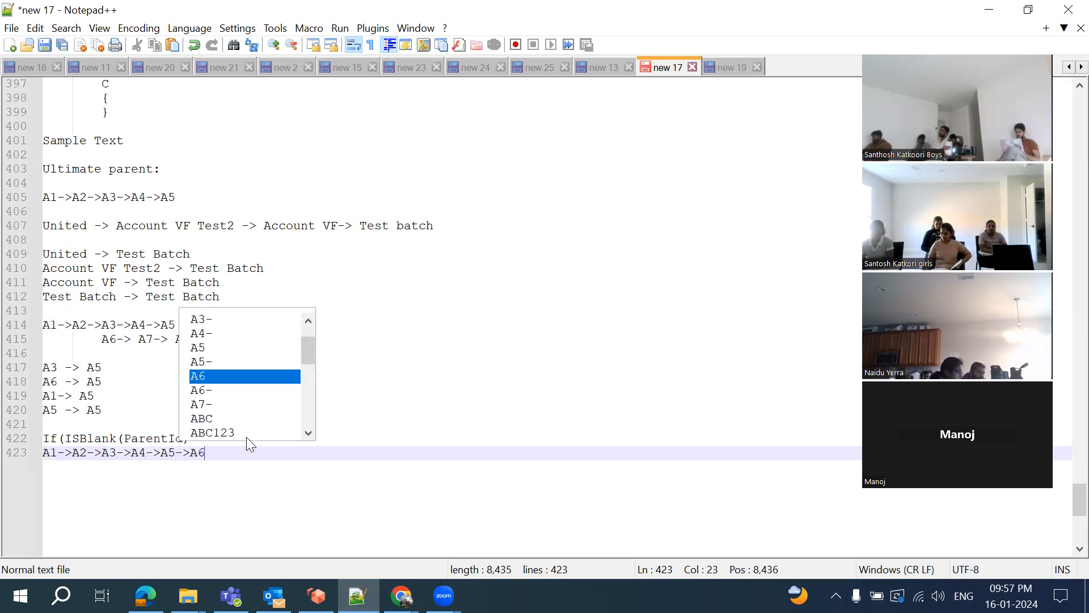
{"action": "type", "text": ">>"}
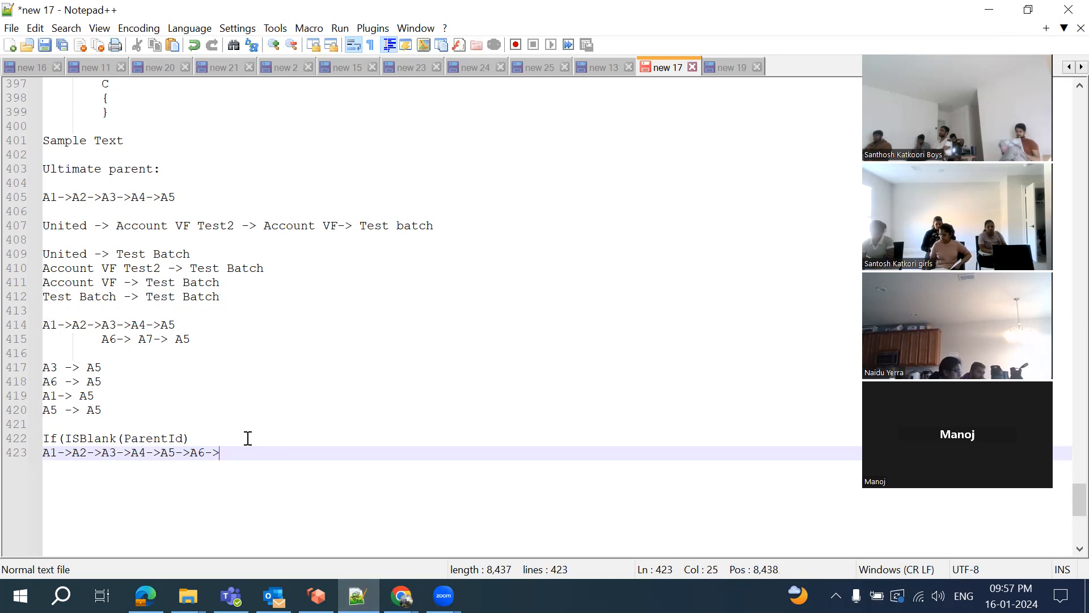
{"action": "type", "text": "A7"}
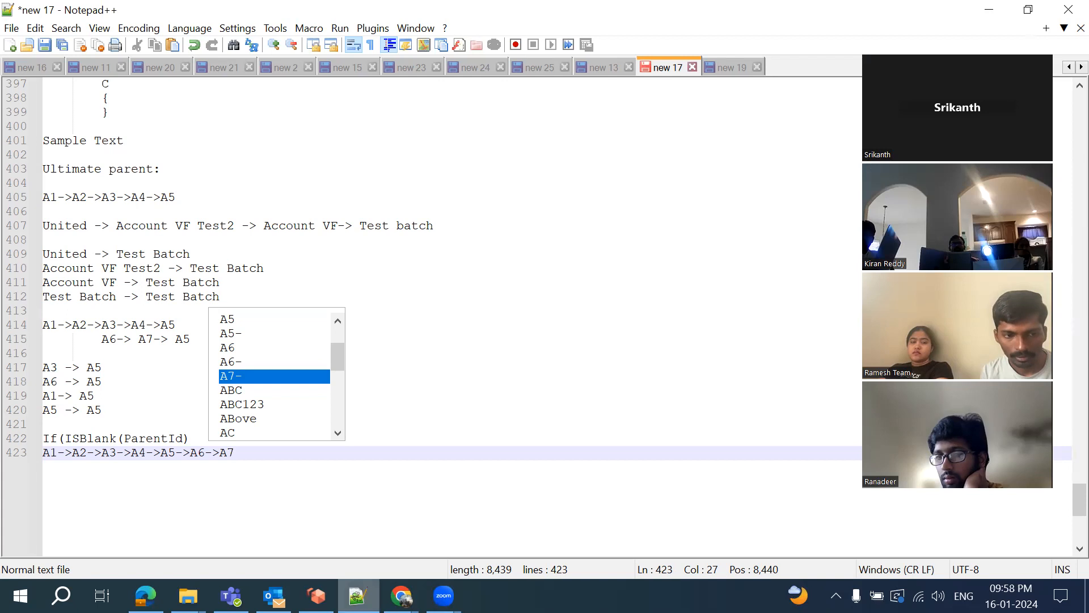
{"action": "left_click", "coordinate": [401, 595]}
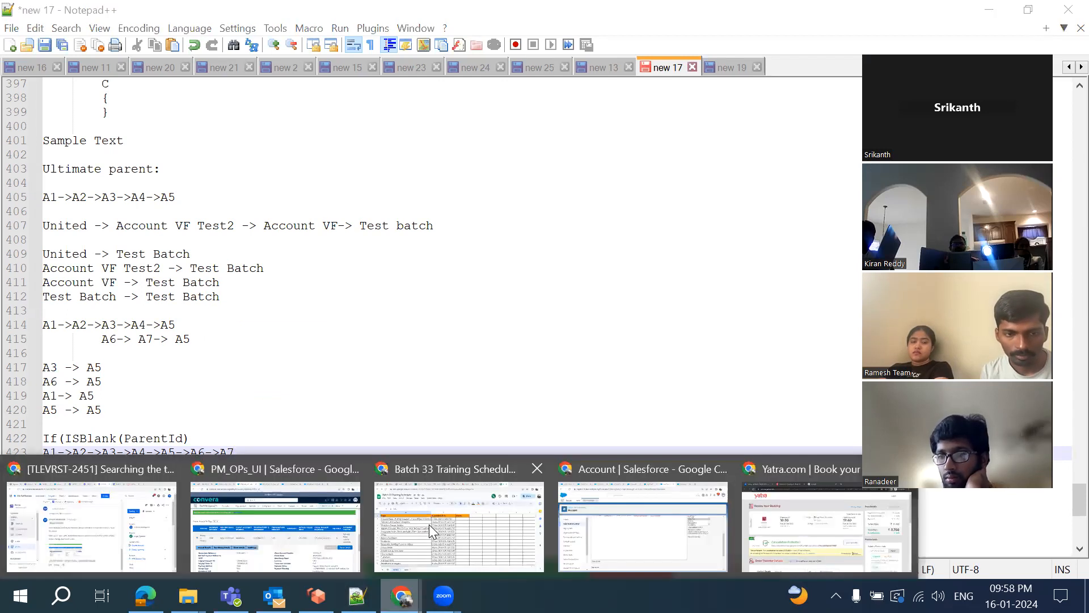
{"action": "left_click", "coordinate": [638, 529]}
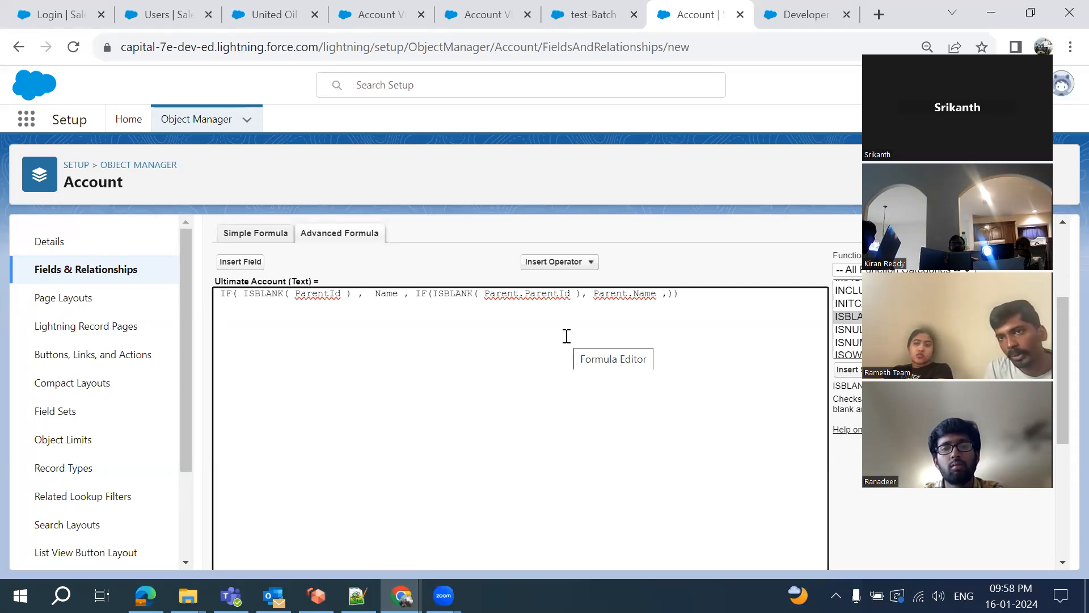
{"action": "scroll", "coordinate": [776, 384], "scroll_direction": "down", "scroll_amount": 3}
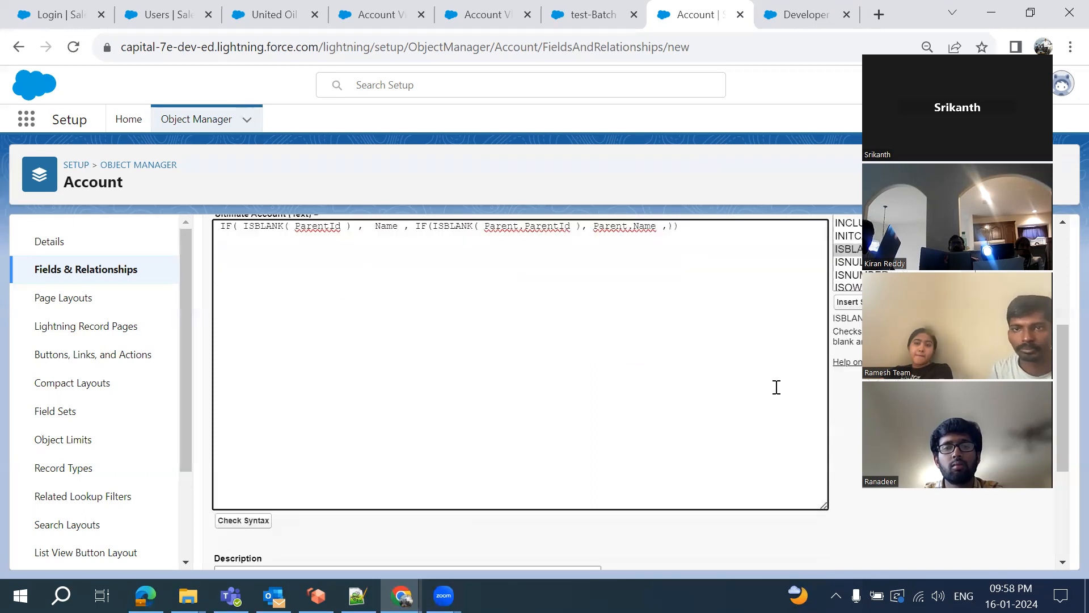
{"action": "scroll", "coordinate": [776, 387], "scroll_direction": "up", "scroll_amount": 3}
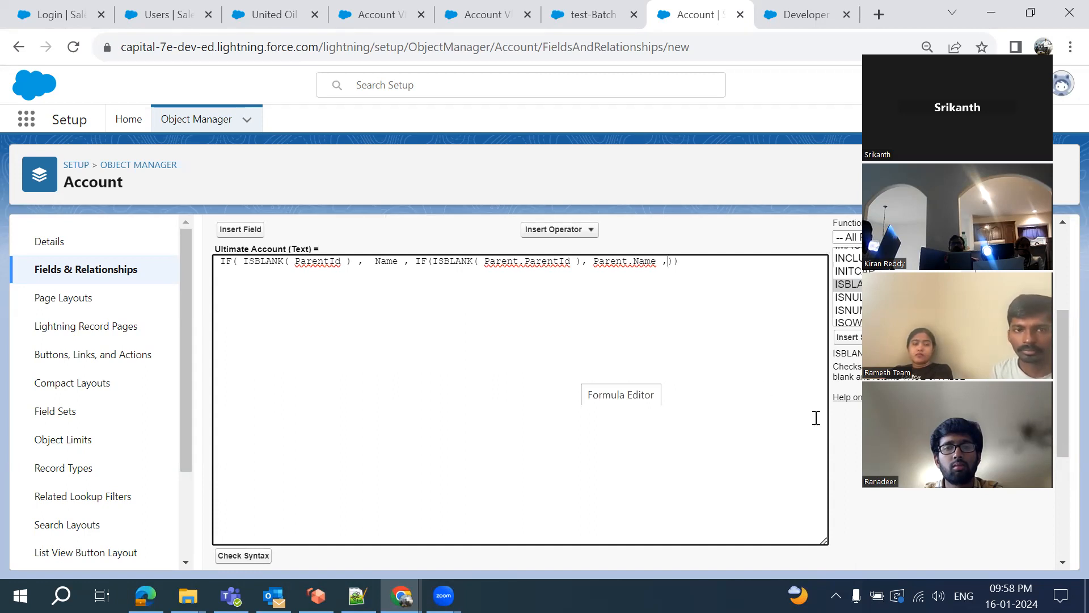
{"action": "scroll", "coordinate": [851, 469], "scroll_direction": "down", "scroll_amount": 2}
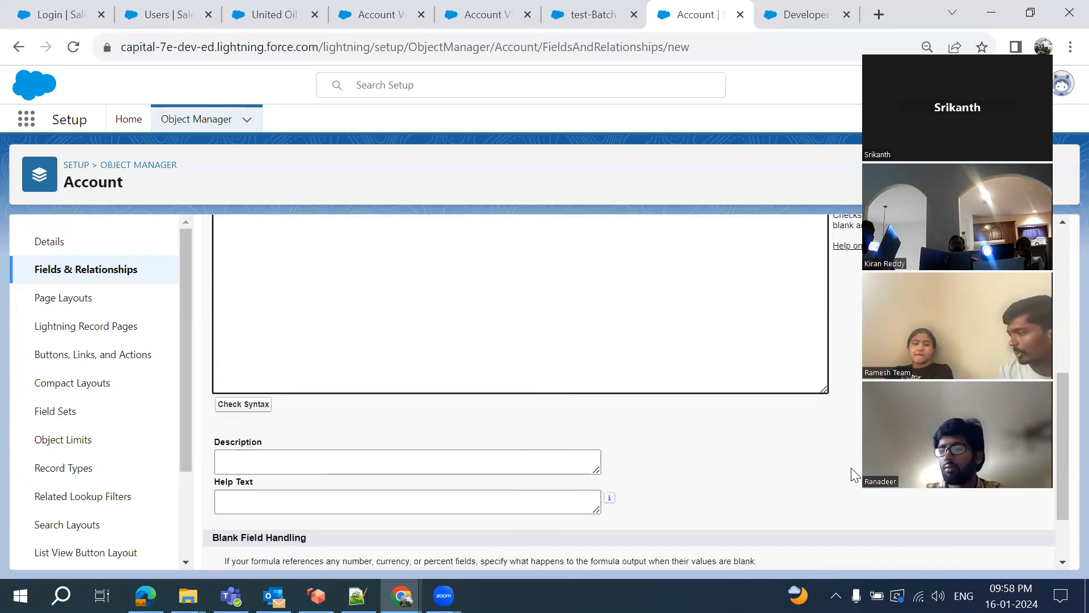
{"action": "scroll", "coordinate": [851, 468], "scroll_direction": "up", "scroll_amount": 2}
{"action": "scroll", "coordinate": [854, 474], "scroll_direction": "up", "scroll_amount": 1}
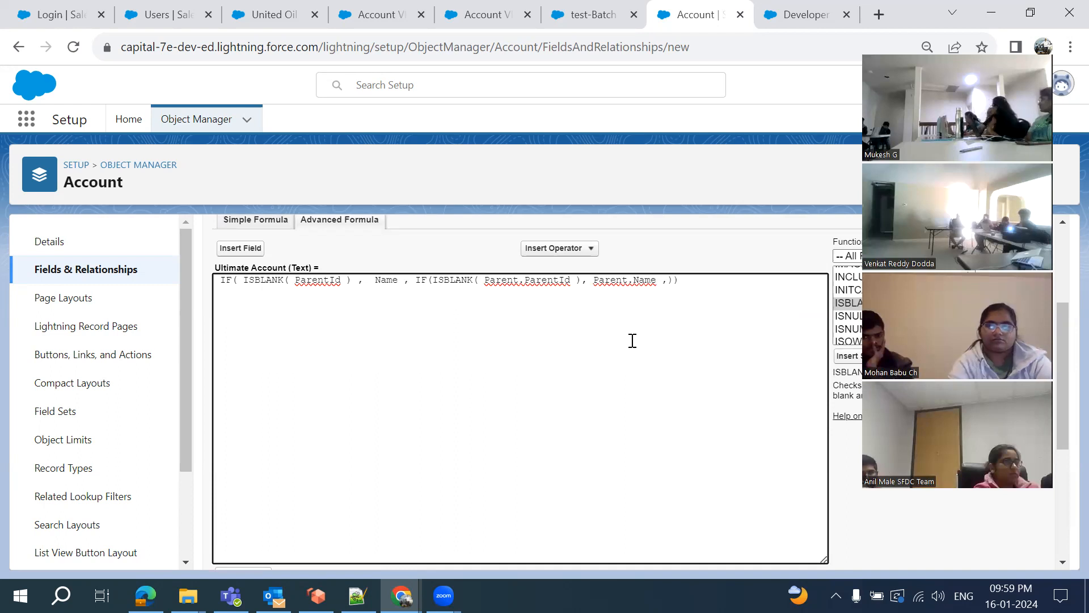
{"action": "scroll", "coordinate": [632, 338], "scroll_direction": "down", "scroll_amount": 3}
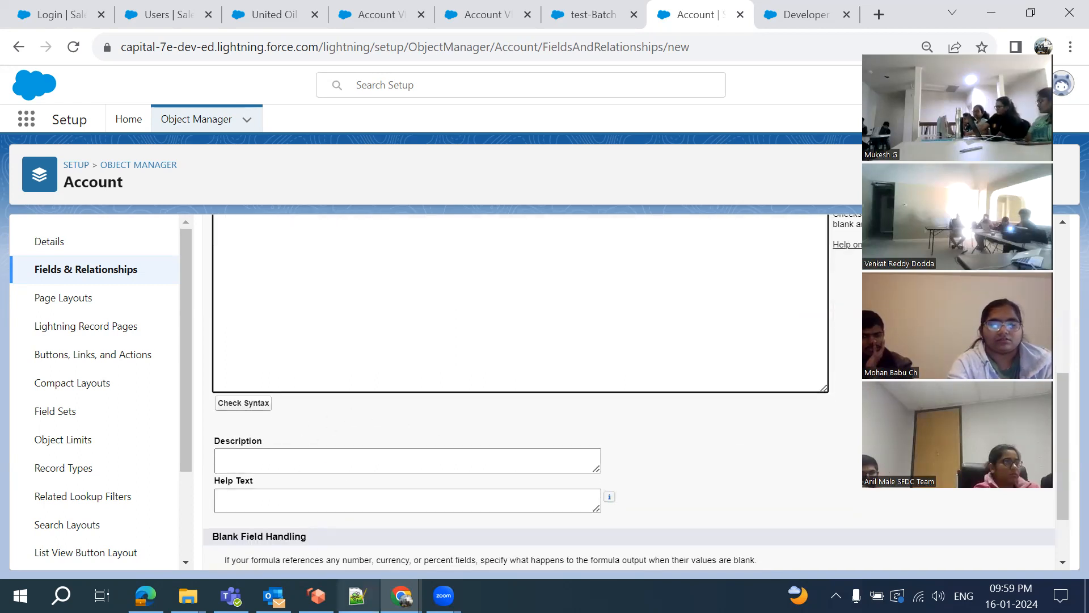
{"action": "left_click", "coordinate": [357, 596]}
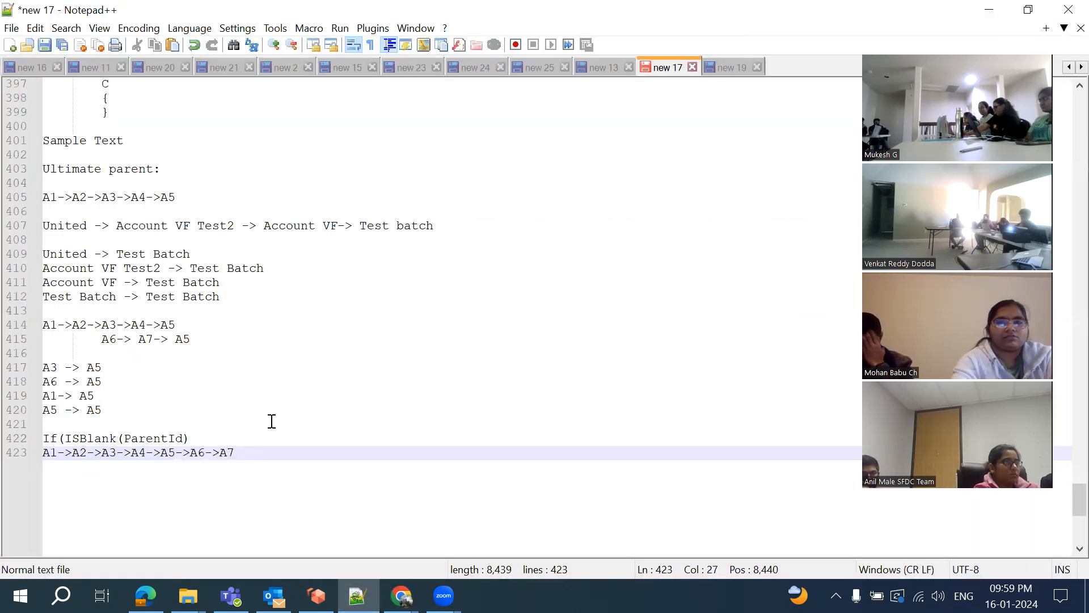
Check today's topic, Validation Rules,Email Templates, in the Batch 33 Training Schedule sheet
{"action": "scroll", "coordinate": [271, 421], "scroll_direction": "up", "scroll_amount": 1}
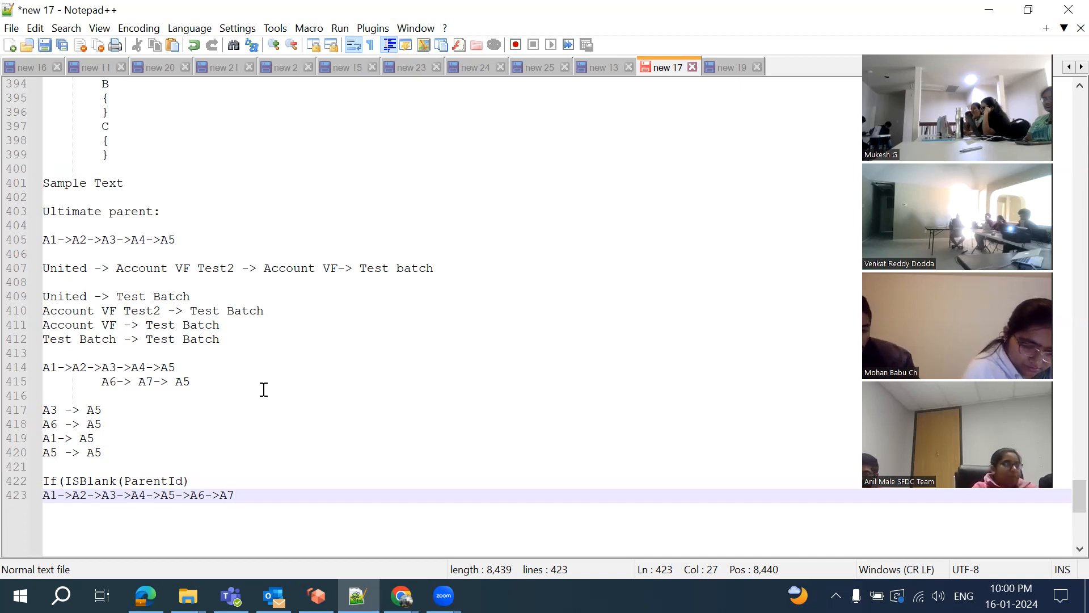
{"action": "scroll", "coordinate": [264, 389], "scroll_direction": "down", "scroll_amount": 2}
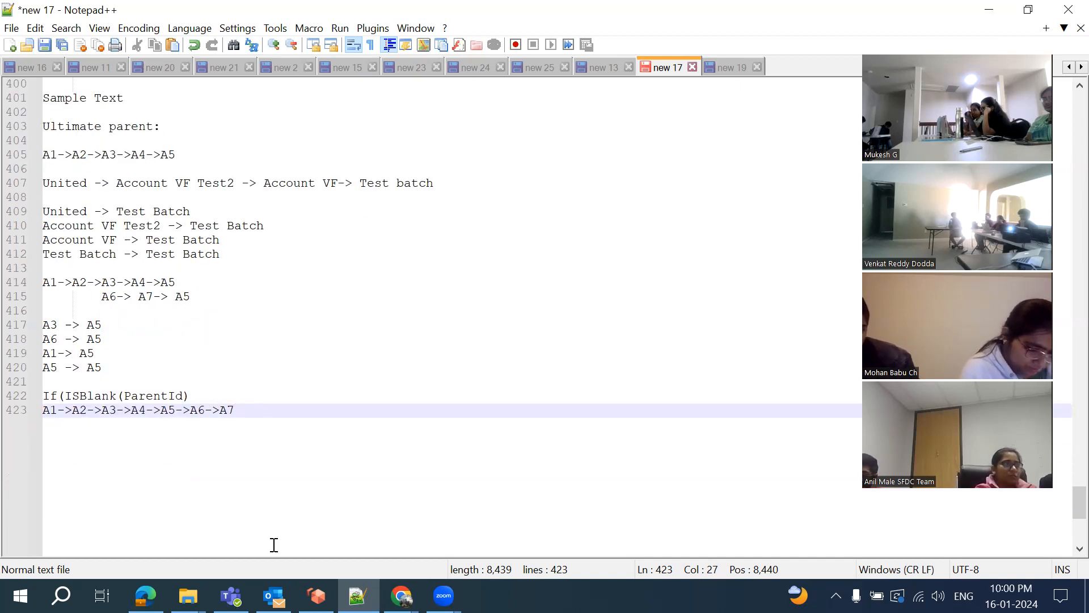
{"action": "left_click", "coordinate": [402, 596]}
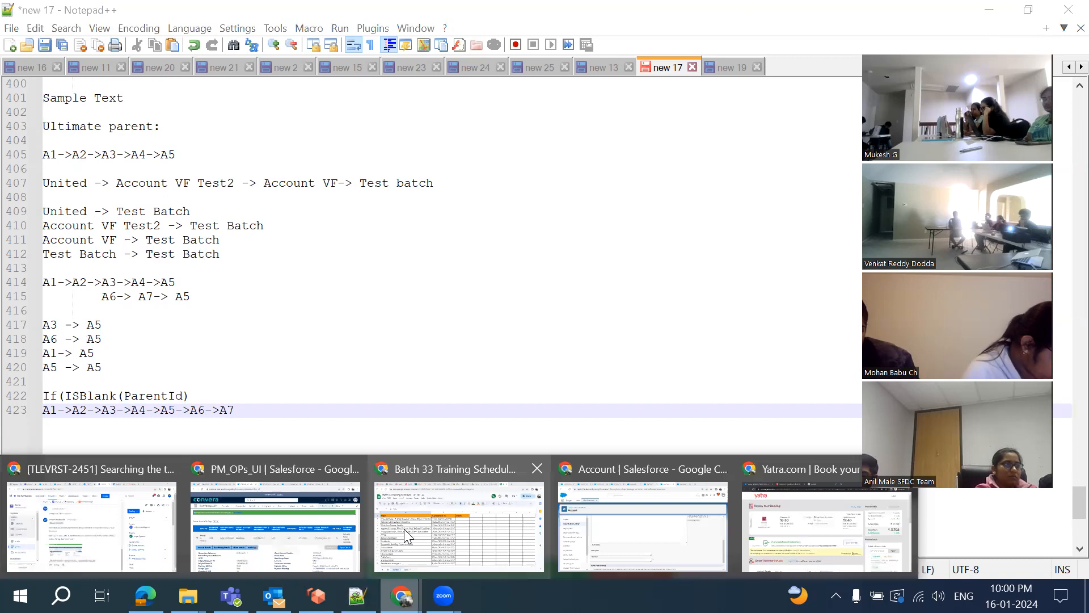
{"action": "left_click", "coordinate": [404, 529]}
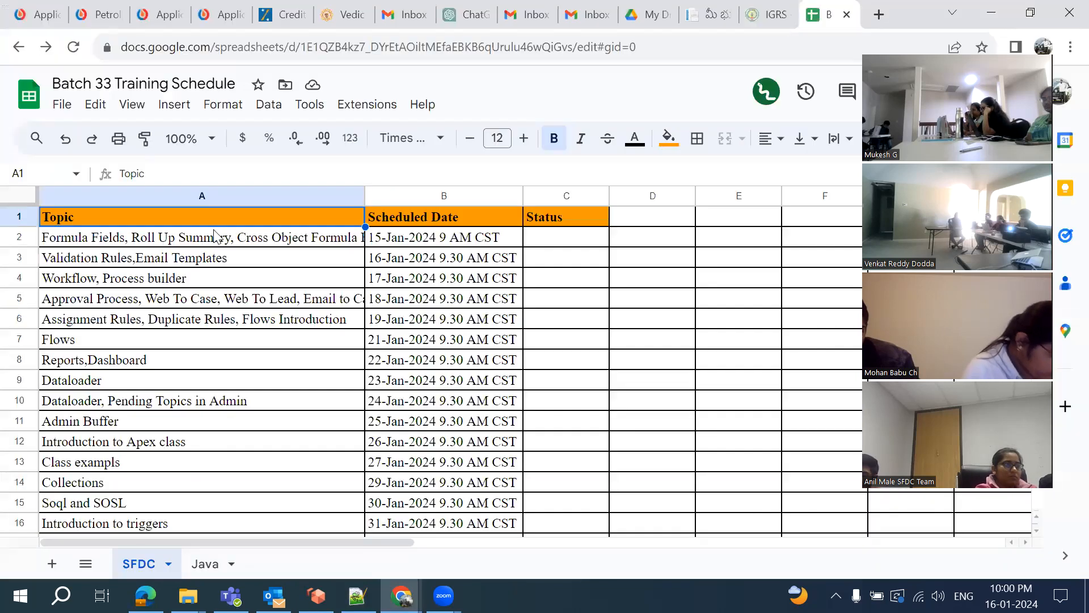
{"action": "left_click", "coordinate": [107, 262]}
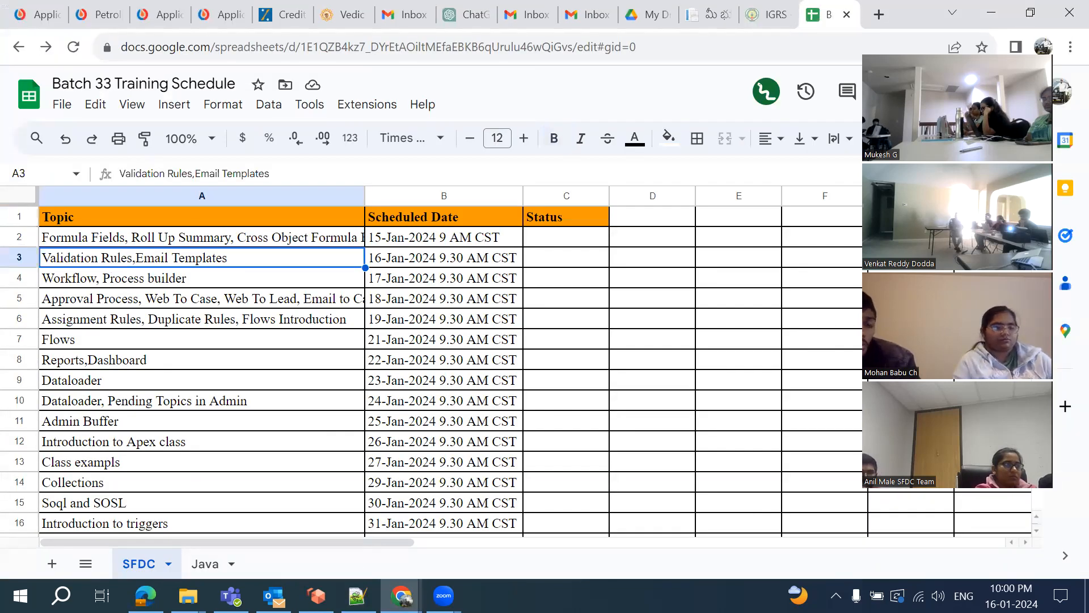
Back in the Notepad++ notes, add blank lines below the A1-to-A7 chain
{"action": "key", "text": "alt+Tab"}
{"action": "key", "text": "Return"}
{"action": "key", "text": "Return"}
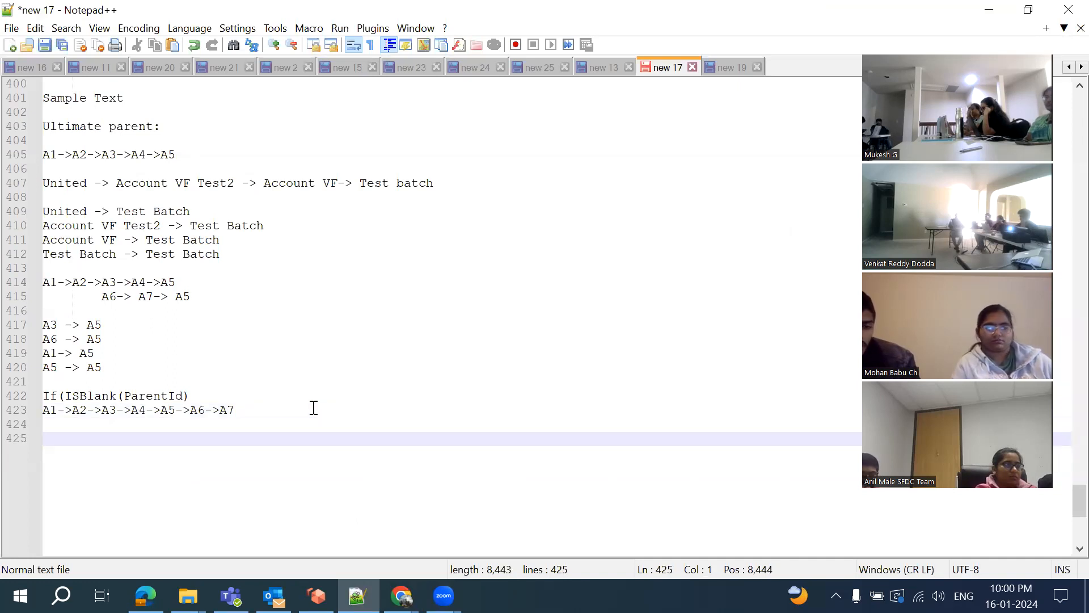
{"action": "left_click", "coordinate": [401, 595]}
Close three leftover Account setup and test batch tabs, then view the United Oil & Gas, Singapore account
{"action": "left_click", "coordinate": [685, 534]}
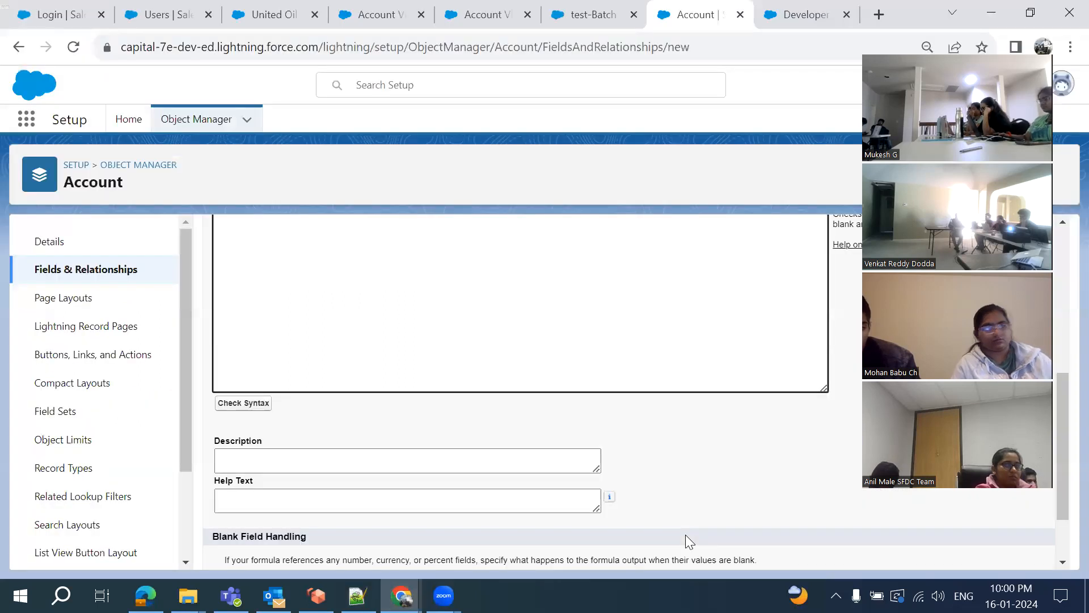
{"action": "left_click", "coordinate": [421, 14]}
{"action": "left_click", "coordinate": [421, 14]}
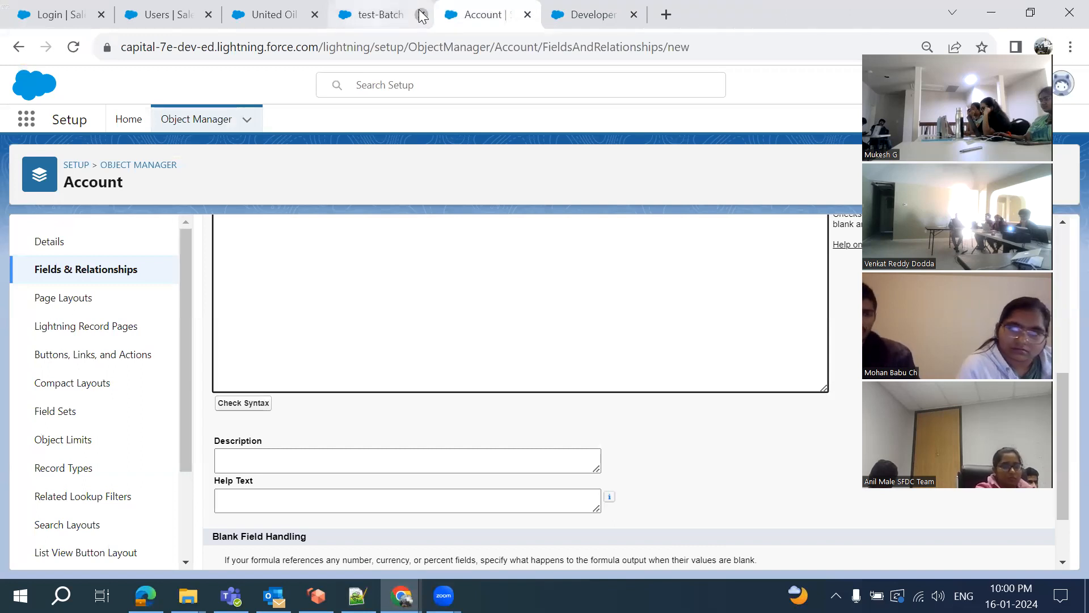
{"action": "left_click", "coordinate": [421, 15]}
{"action": "left_click", "coordinate": [266, 7]}
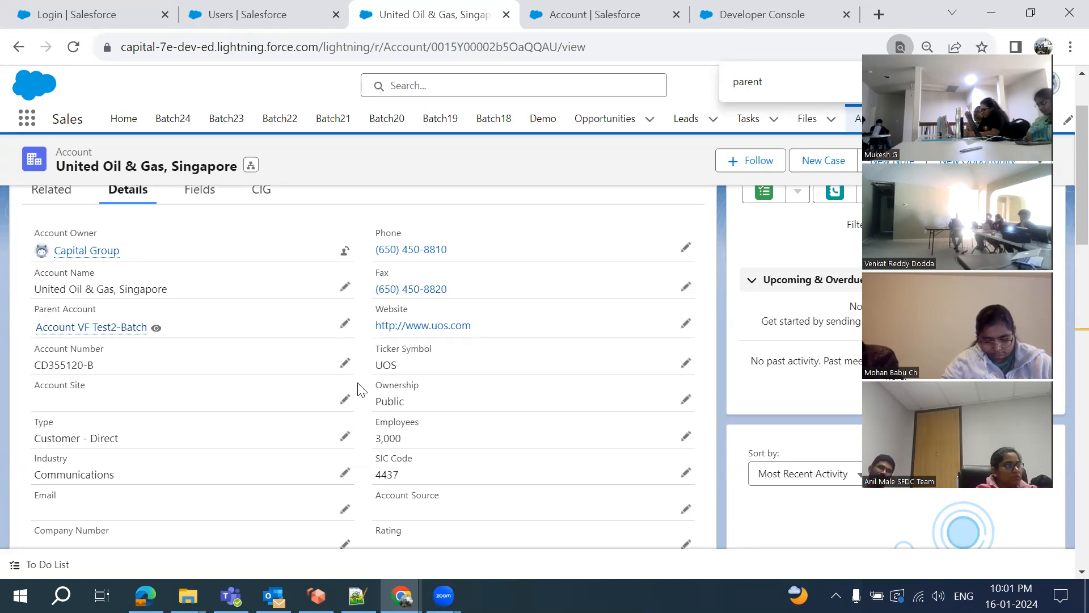
{"action": "key", "text": "alt+Tab"}
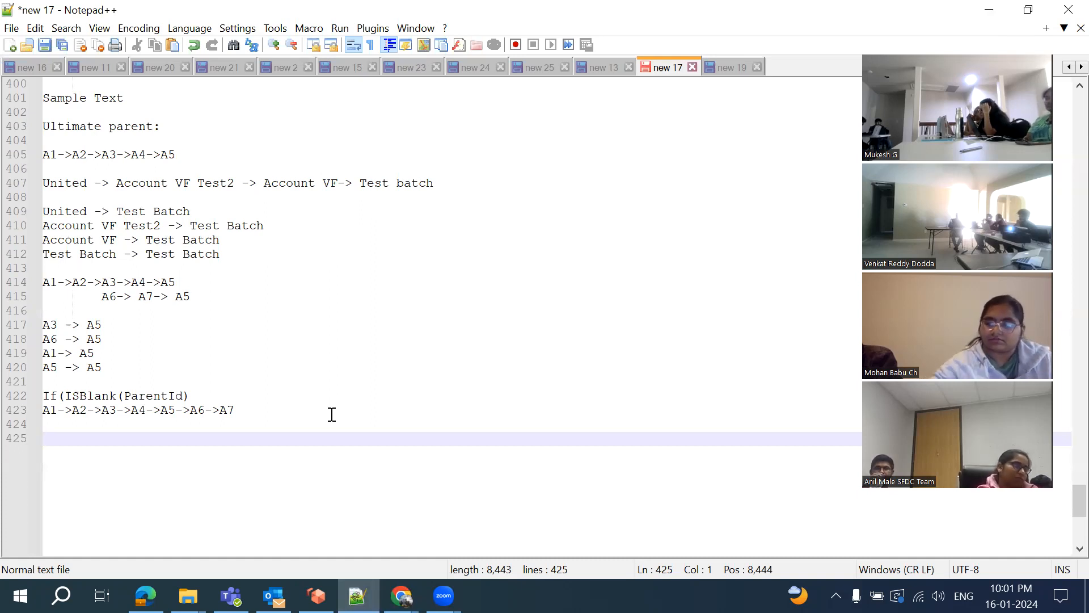
On line 425 list 'AC - 5%', 'TV - 7%', 'Washing Machine - 10%' on separate lines, plus blank lines
{"action": "type", "text": "AC - 5%"}
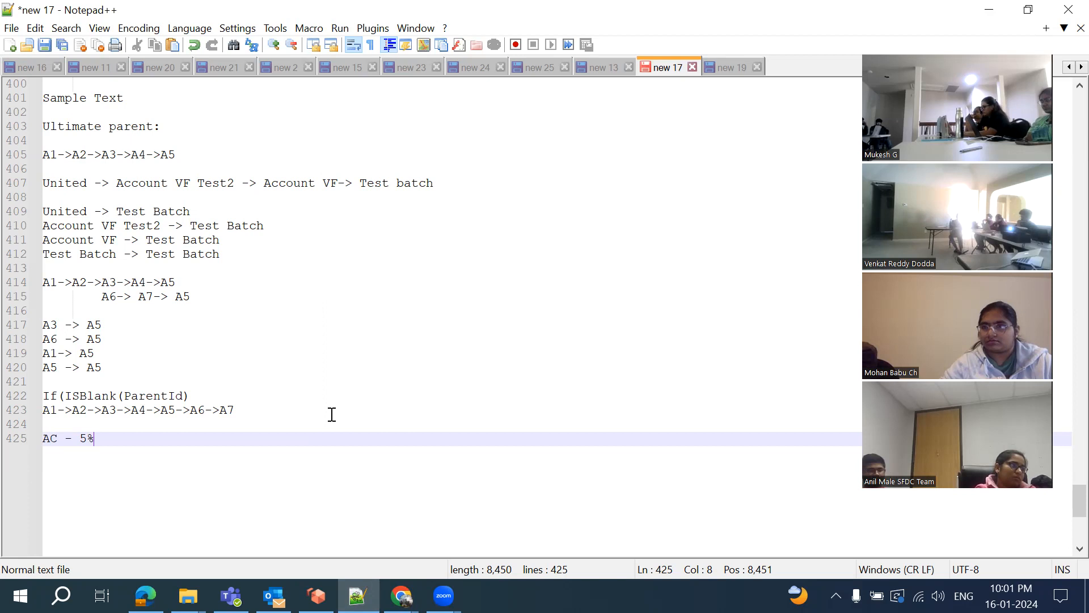
{"action": "key", "text": "Return"}
{"action": "type", "text": "TV -"}
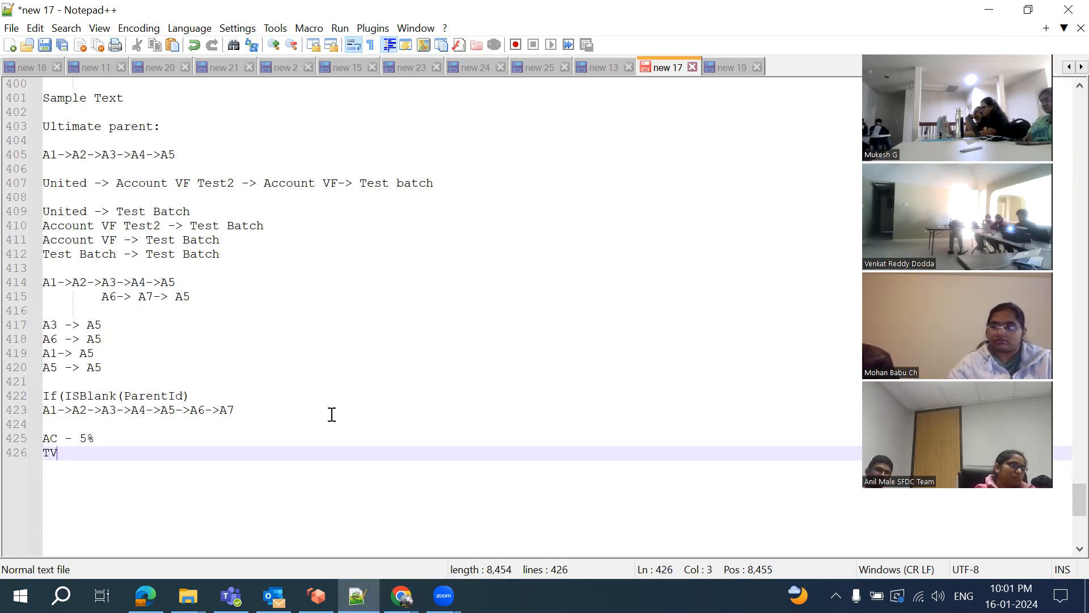
{"action": "key", "text": "BackSpace"}
{"action": "key", "text": "BackSpace"}
{"action": "type", "text": "- "}
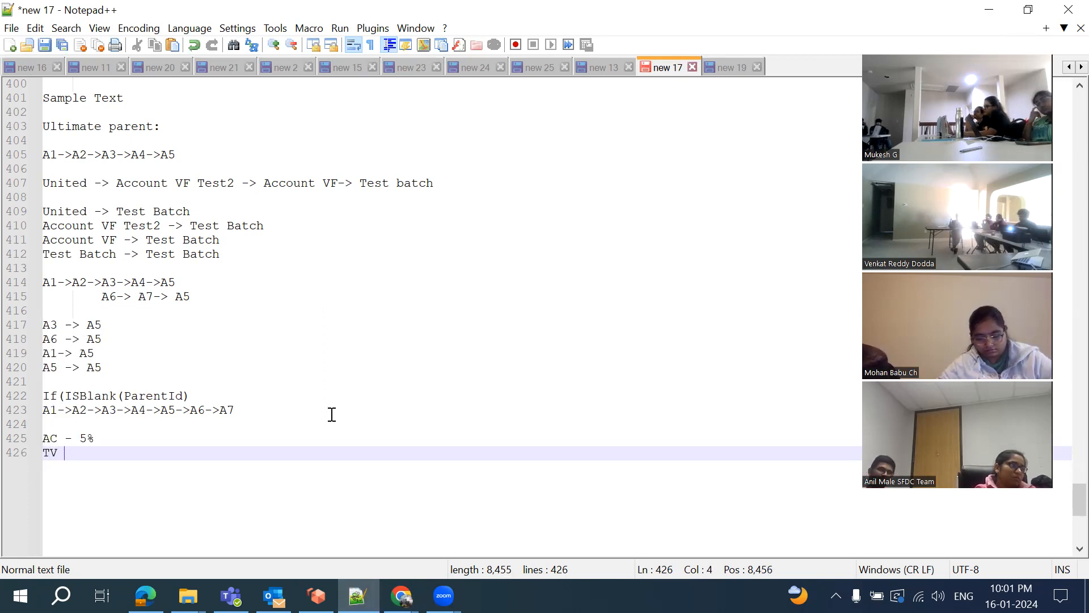
{"action": "type", "text": "7%"}
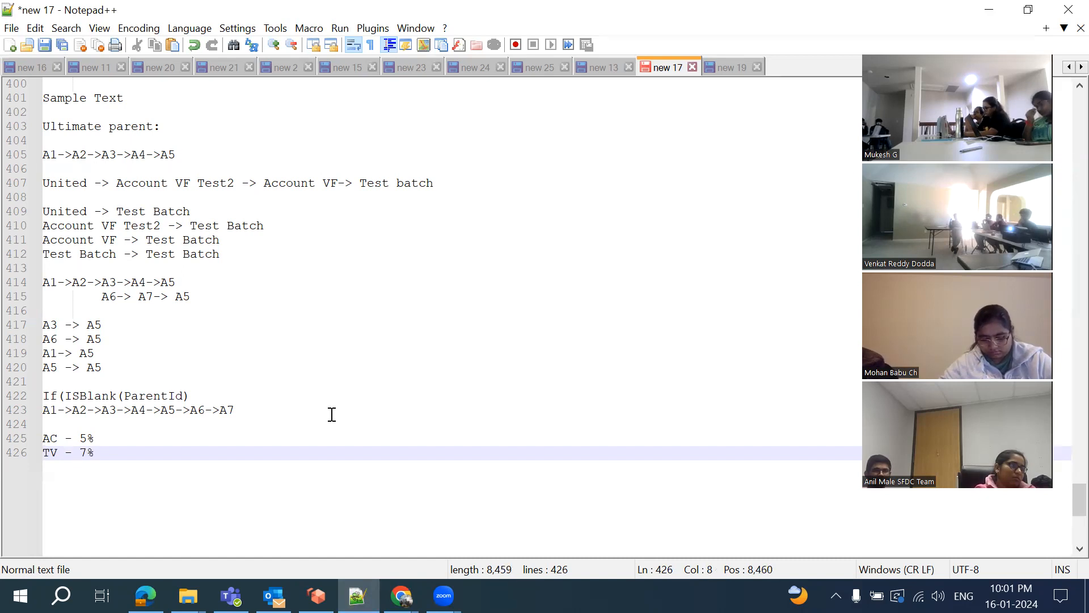
{"action": "key", "text": "Return"}
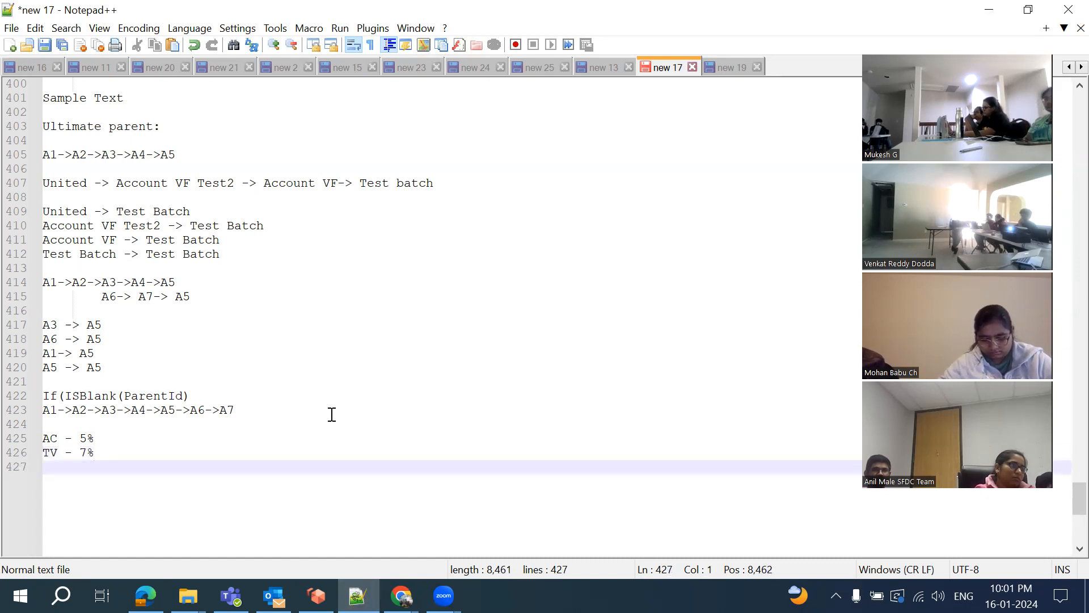
{"action": "type", "text": "Washing Machine - "}
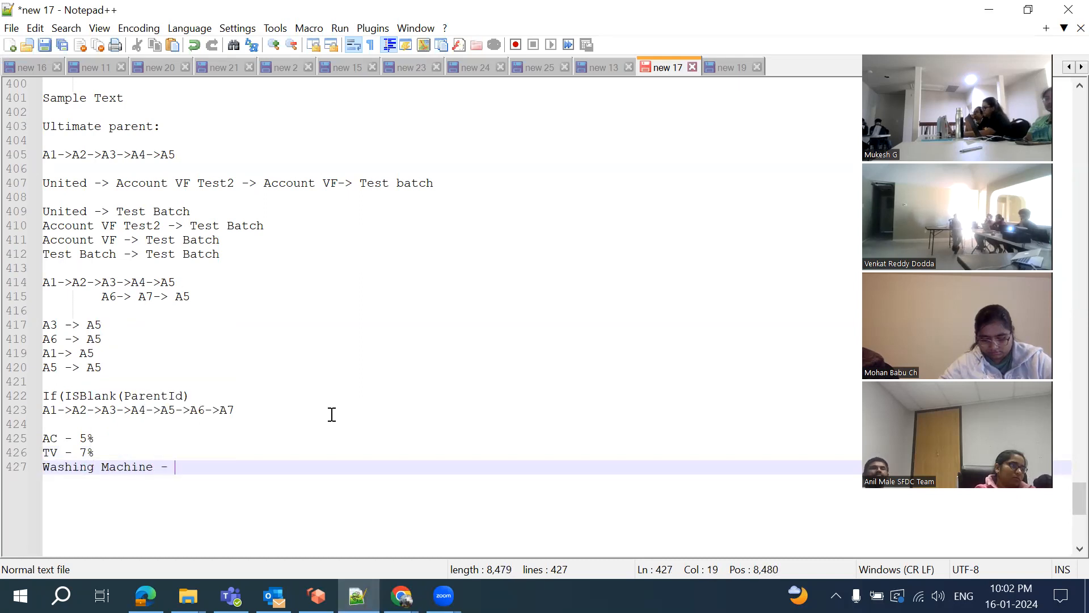
{"action": "type", "text": "10%"}
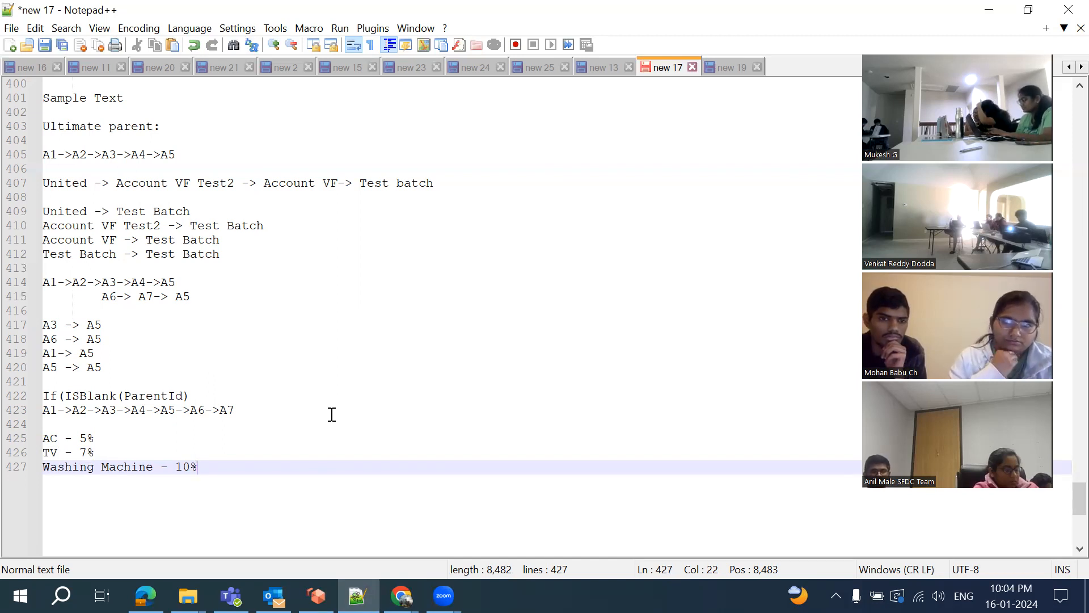
{"action": "scroll", "coordinate": [331, 415], "scroll_direction": "down", "scroll_amount": 3}
{"action": "key", "text": "Return"}
{"action": "key", "text": "Return"}
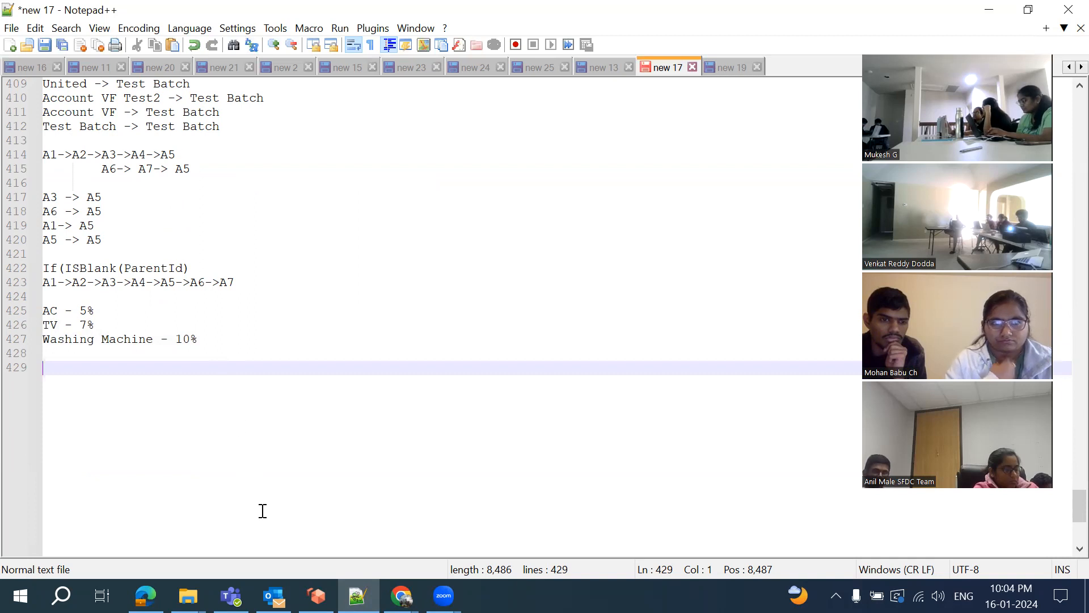
{"action": "left_click", "coordinate": [401, 595]}
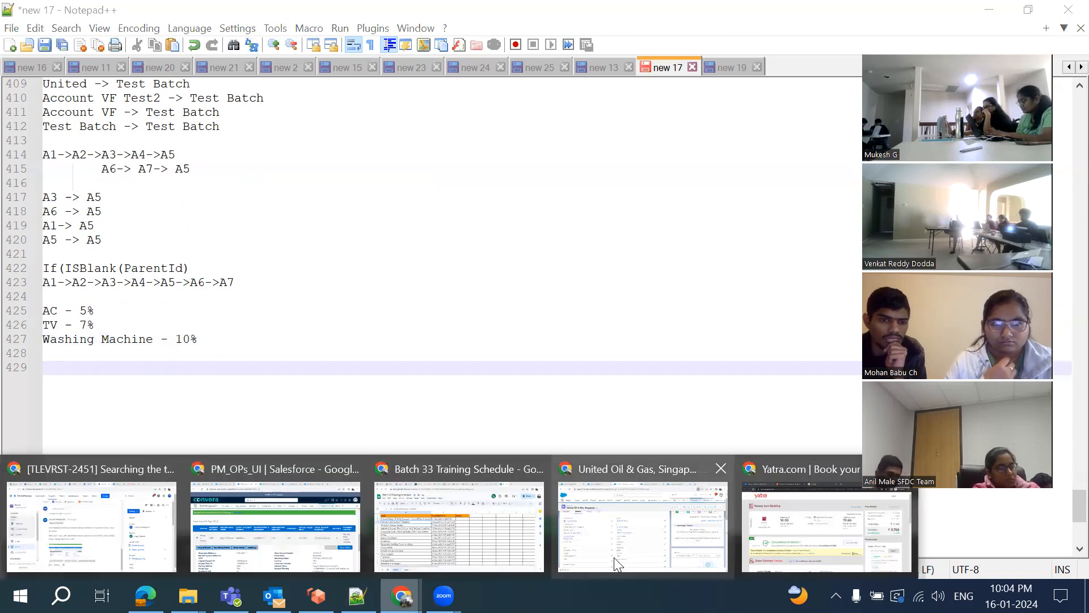
{"action": "left_click", "coordinate": [613, 557]}
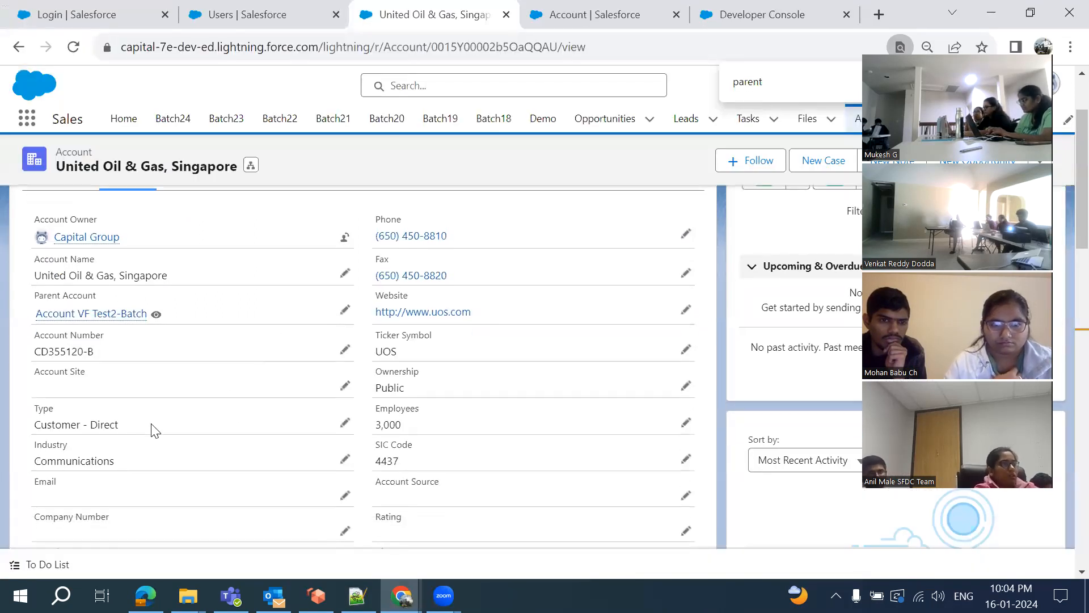
{"action": "left_click", "coordinate": [345, 424]}
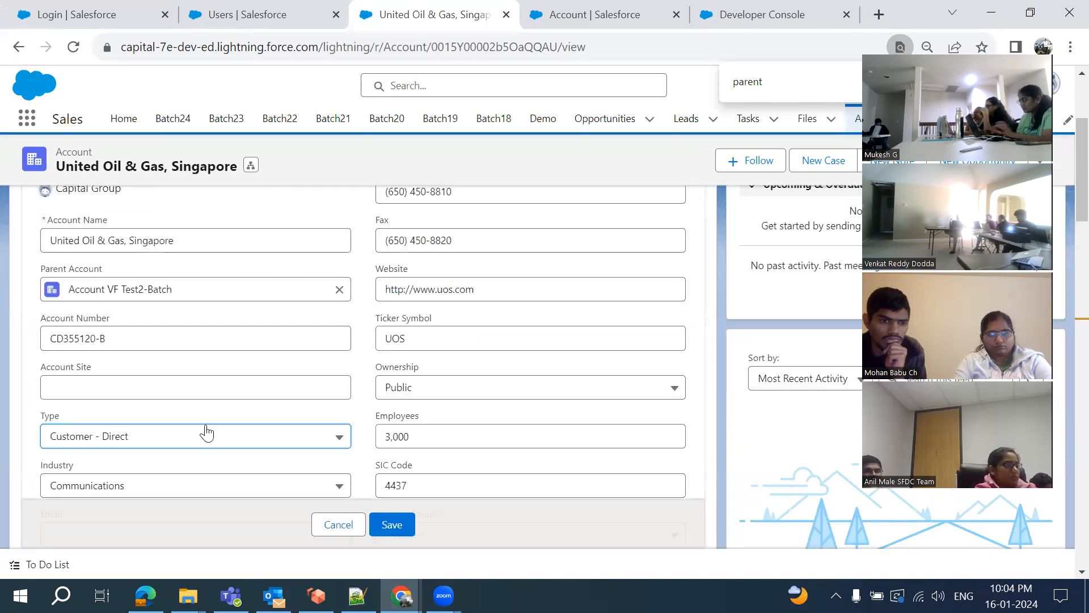
{"action": "scroll", "coordinate": [204, 439], "scroll_direction": "down", "scroll_amount": 2}
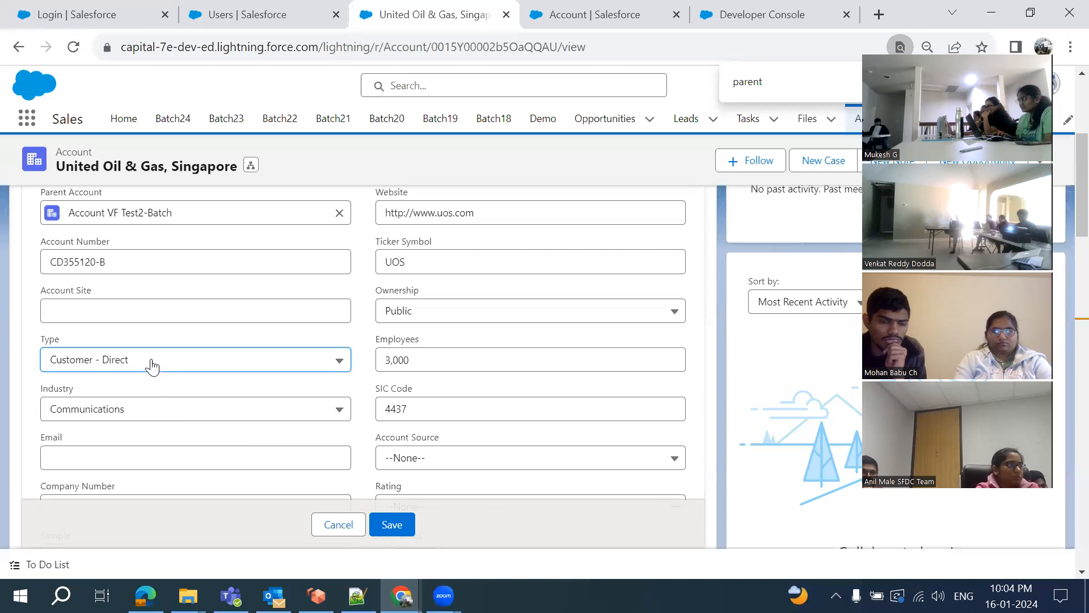
{"action": "scroll", "coordinate": [329, 389], "scroll_direction": "up", "scroll_amount": 3}
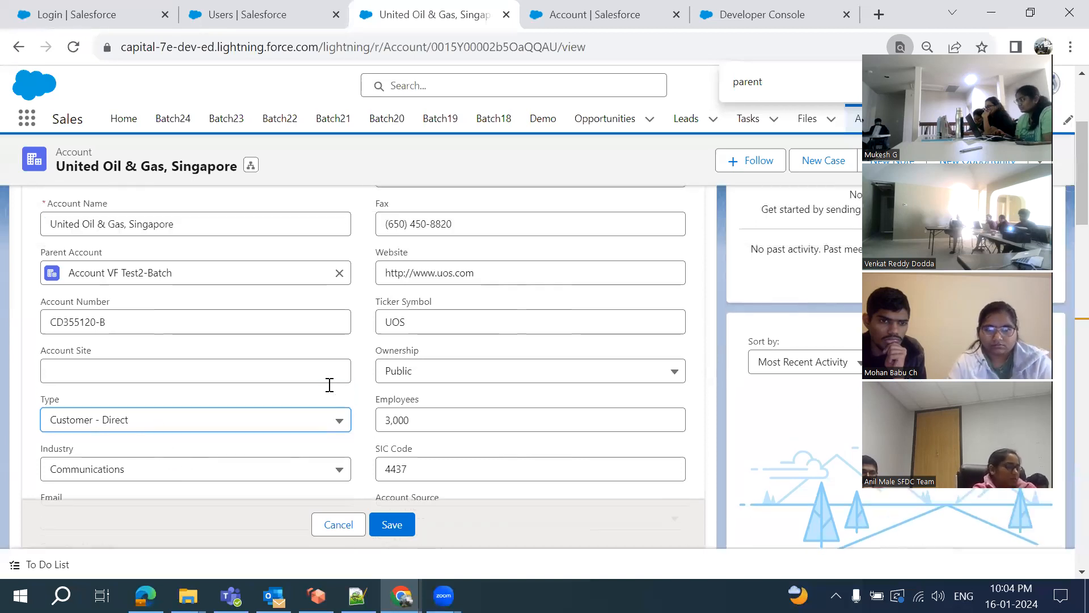
{"action": "scroll", "coordinate": [329, 385], "scroll_direction": "up", "scroll_amount": 3}
{"action": "scroll", "coordinate": [329, 384], "scroll_direction": "down", "scroll_amount": 4}
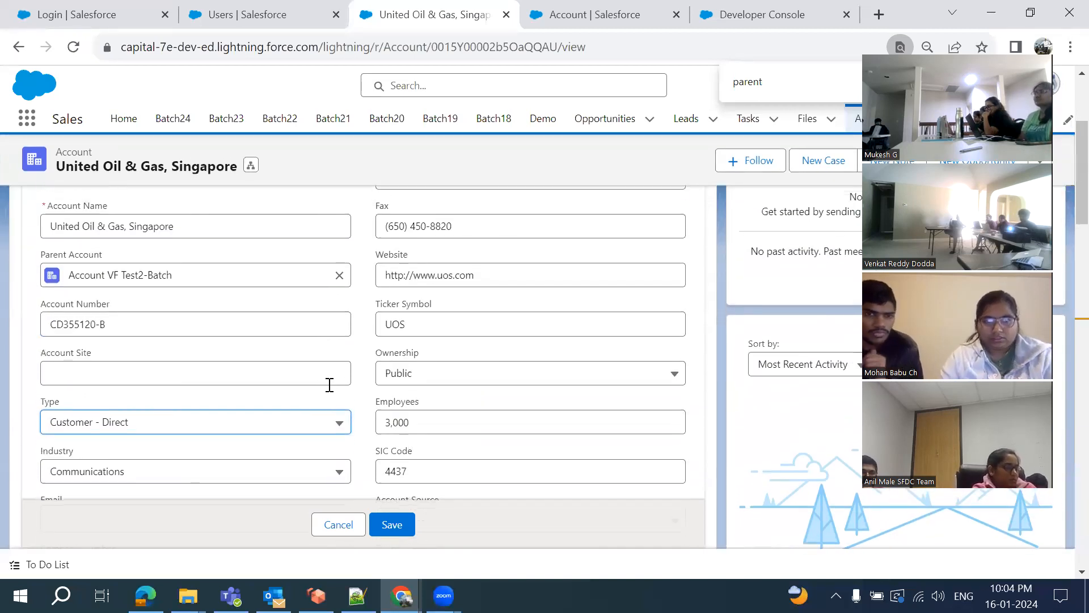
{"action": "scroll", "coordinate": [329, 387], "scroll_direction": "down", "scroll_amount": 3}
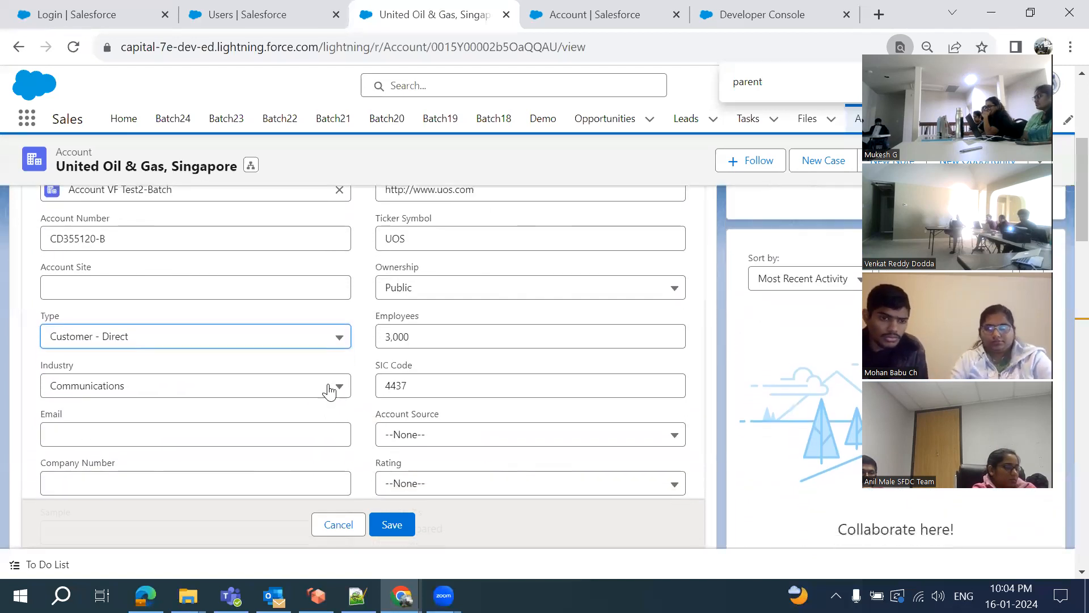
{"action": "scroll", "coordinate": [199, 372], "scroll_direction": "down", "scroll_amount": 2}
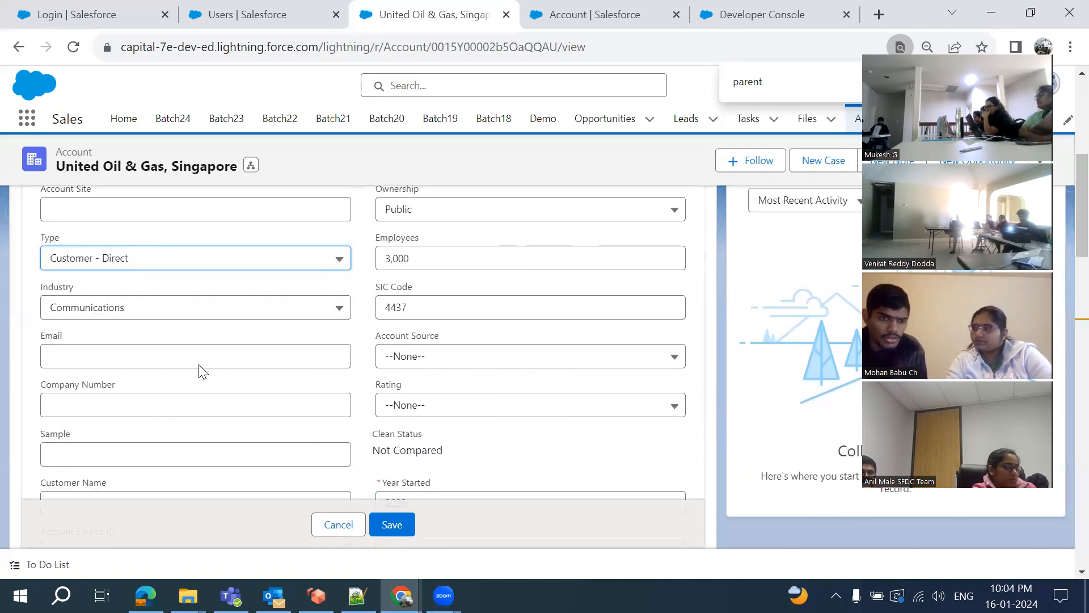
{"action": "left_click", "coordinate": [228, 258]}
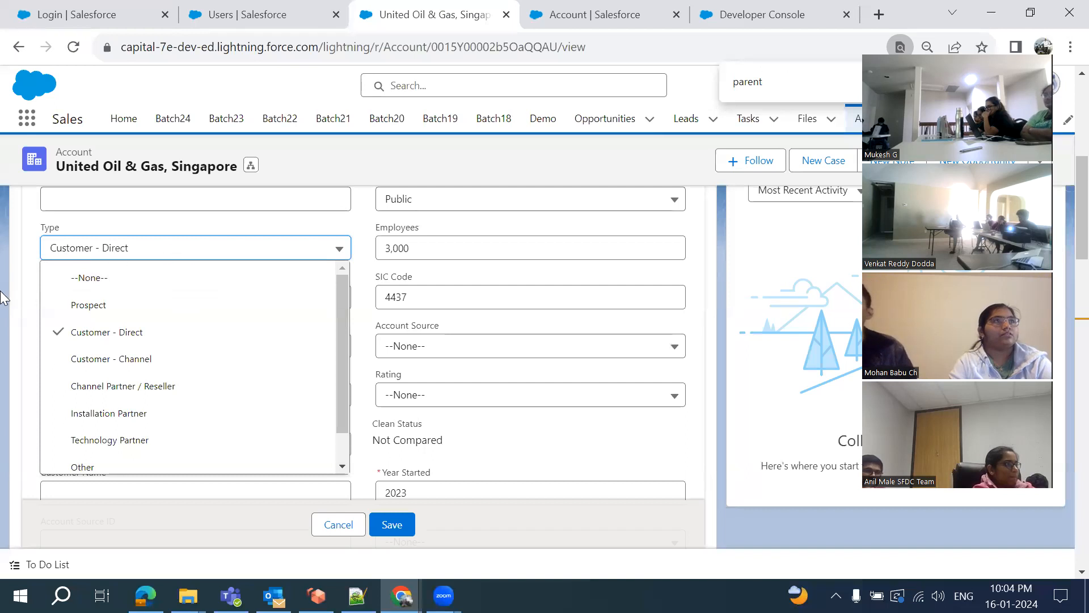
{"action": "left_click", "coordinate": [29, 306]}
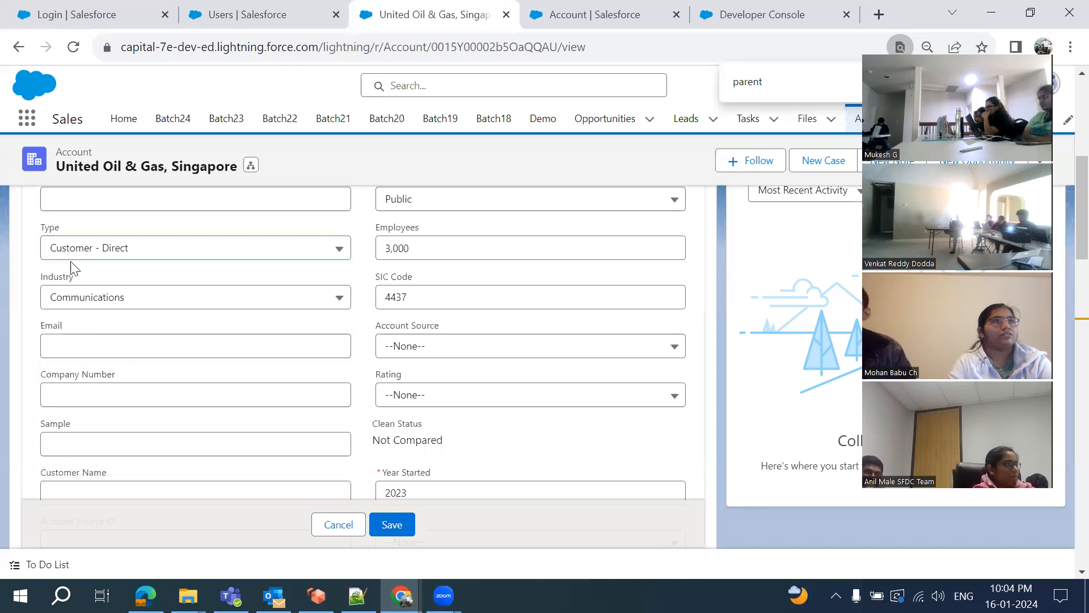
{"action": "left_click", "coordinate": [163, 256]}
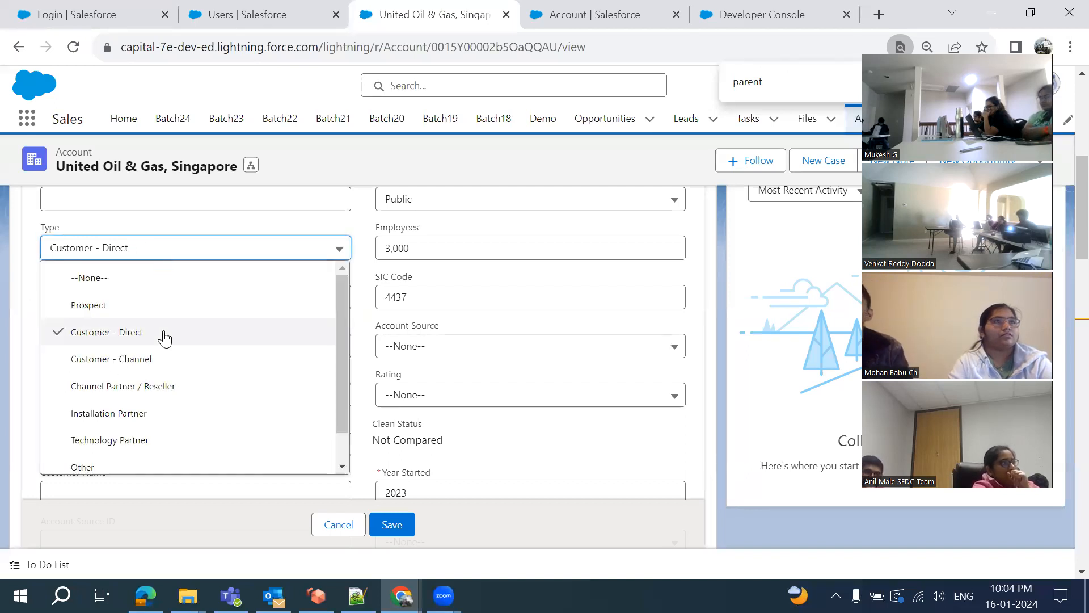
{"action": "left_click", "coordinate": [180, 310]}
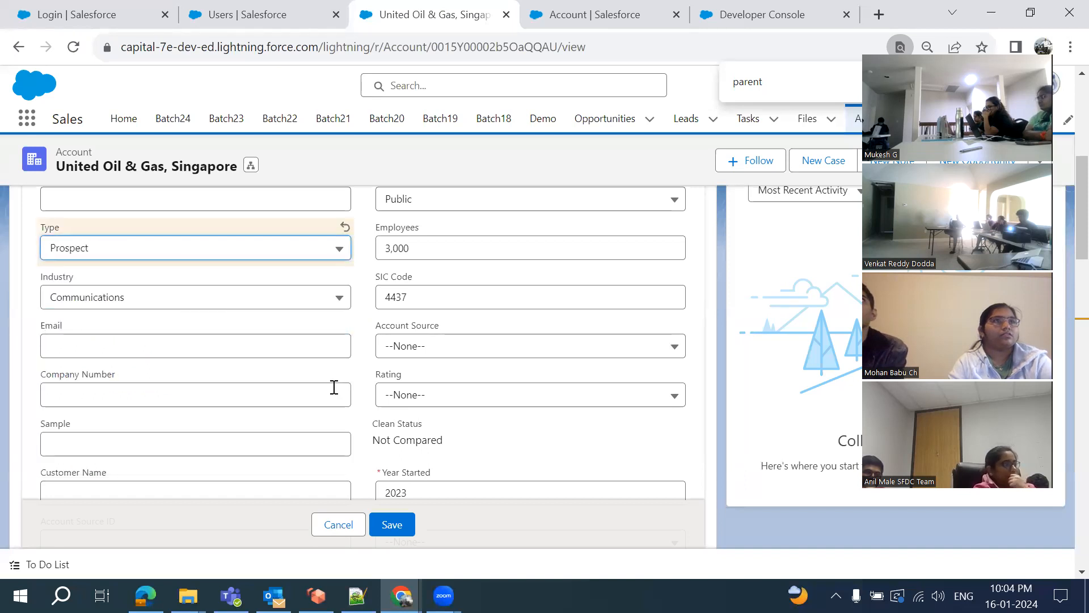
{"action": "scroll", "coordinate": [334, 387], "scroll_direction": "down", "scroll_amount": 2}
{"action": "scroll", "coordinate": [334, 390], "scroll_direction": "up", "scroll_amount": 1}
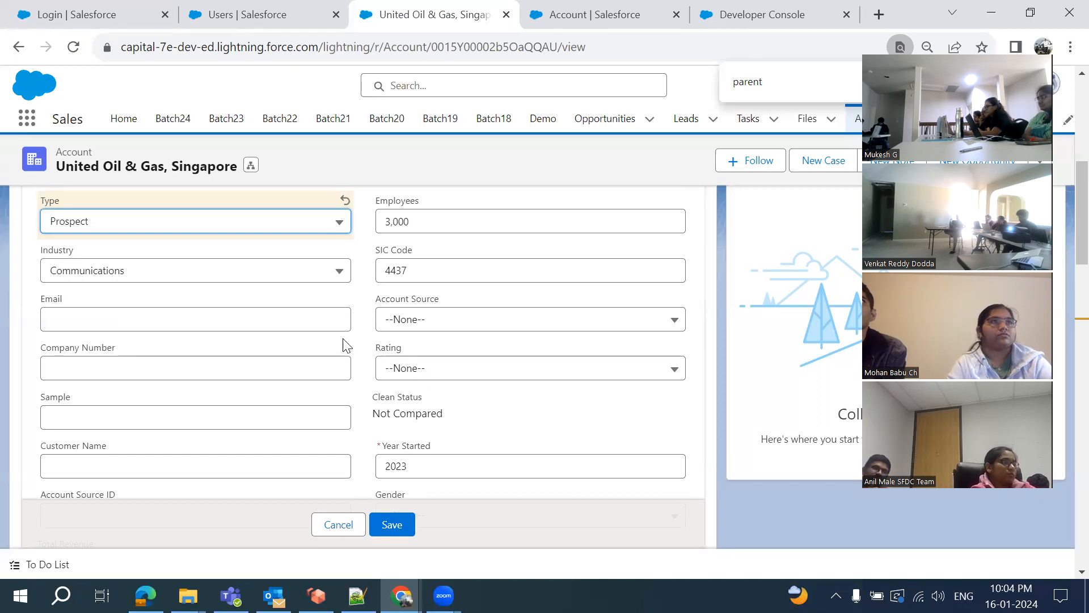
{"action": "left_click", "coordinate": [149, 320]}
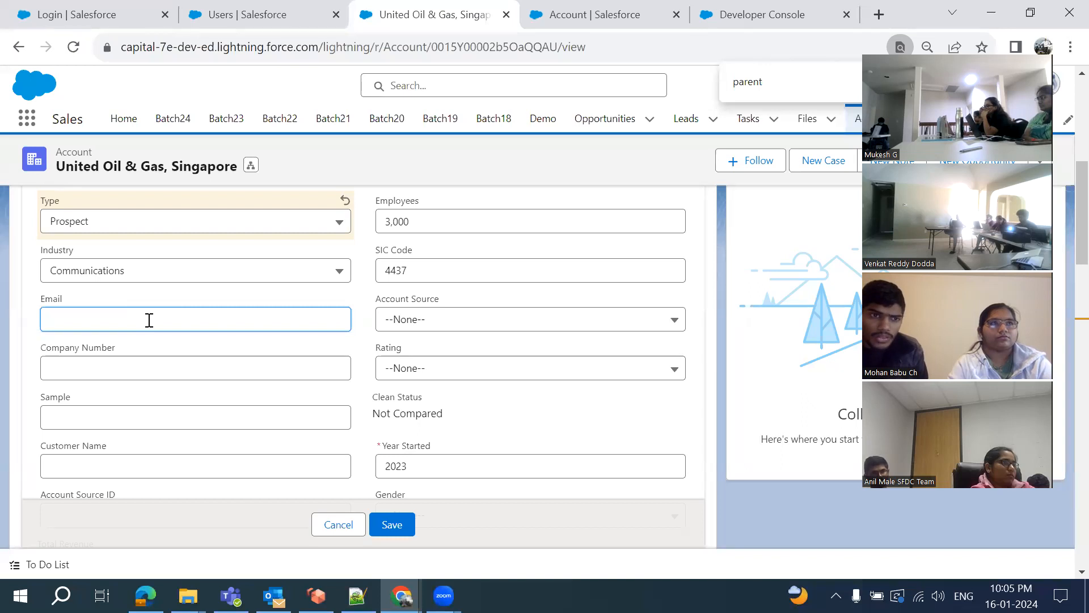
{"action": "left_click", "coordinate": [68, 227]}
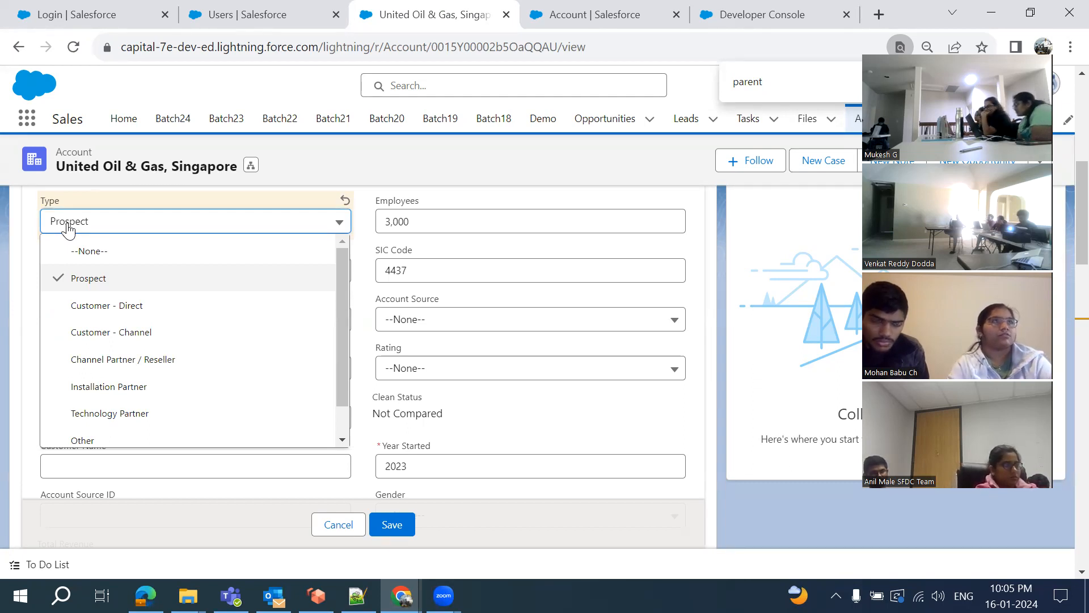
{"action": "left_click", "coordinate": [136, 328]}
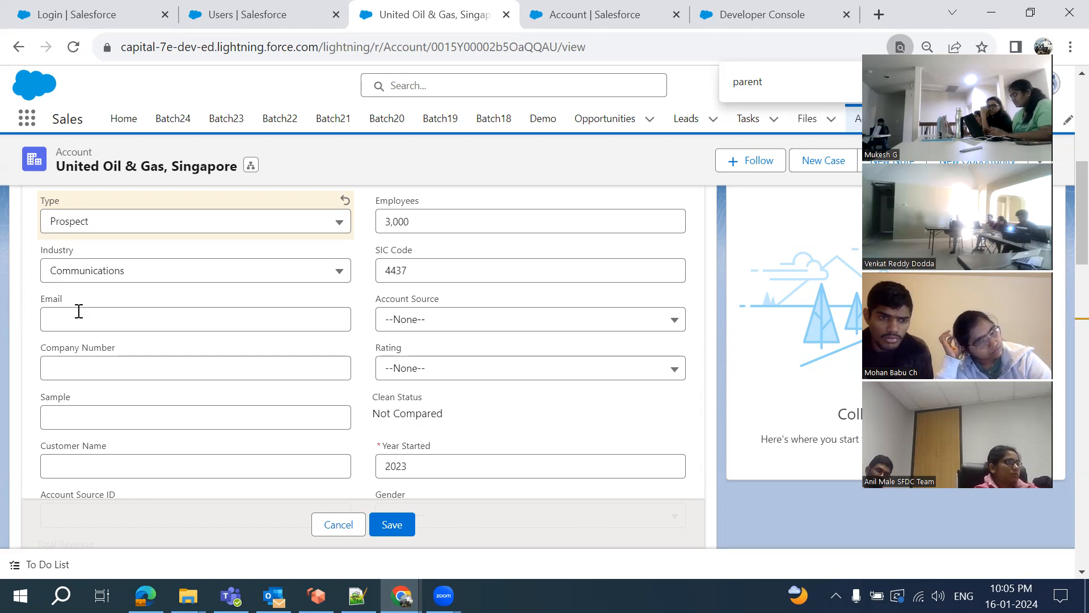
{"action": "left_click", "coordinate": [358, 595]}
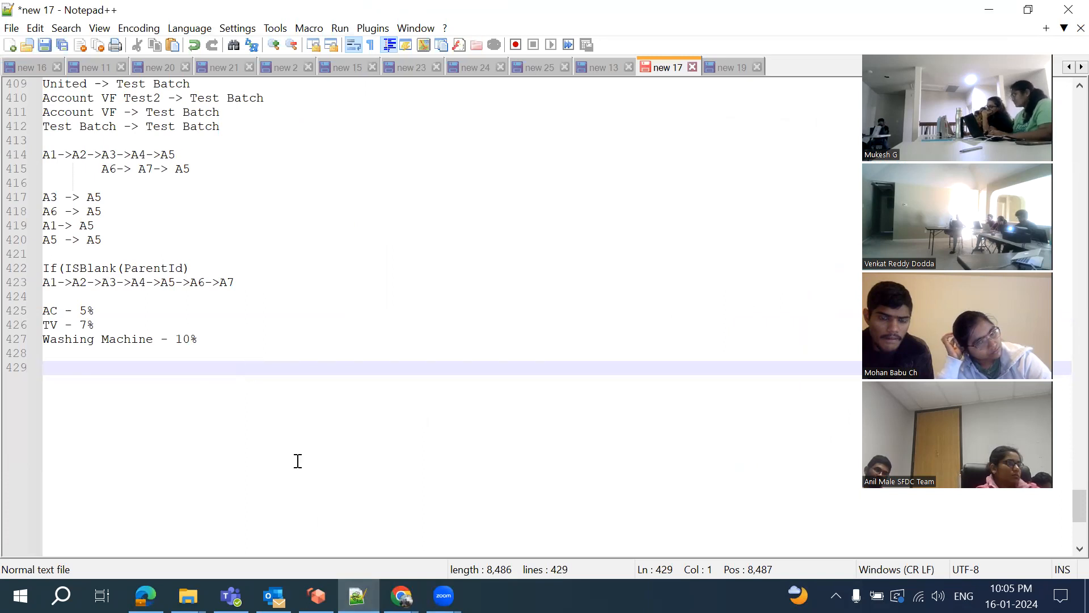
{"action": "left_click", "coordinate": [627, 556]}
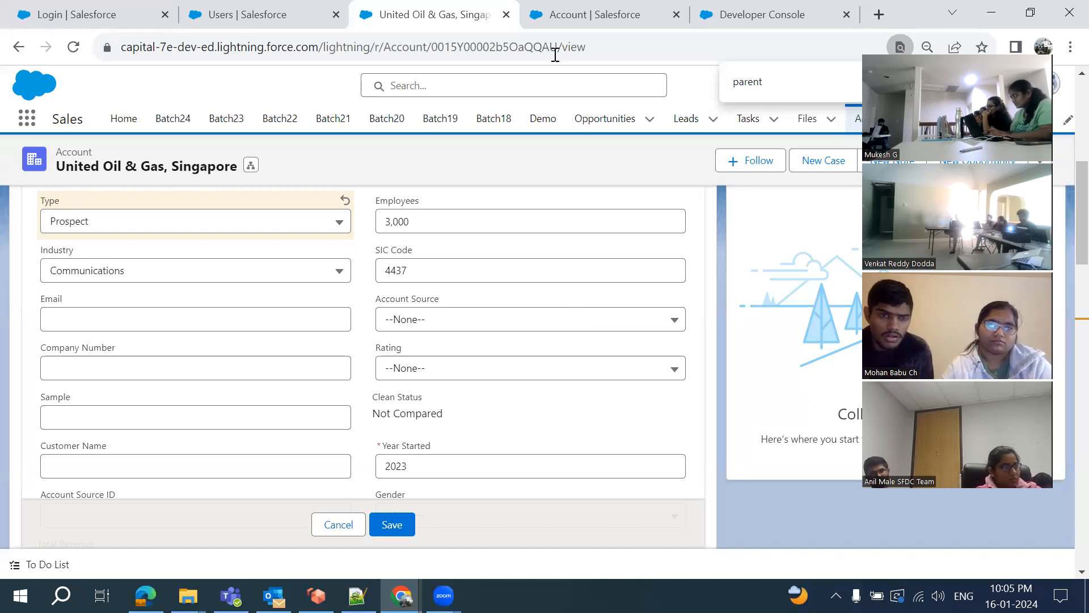
In the Account object's Object Manager setup, open the Validation Rules list
{"action": "left_click", "coordinate": [562, 17]}
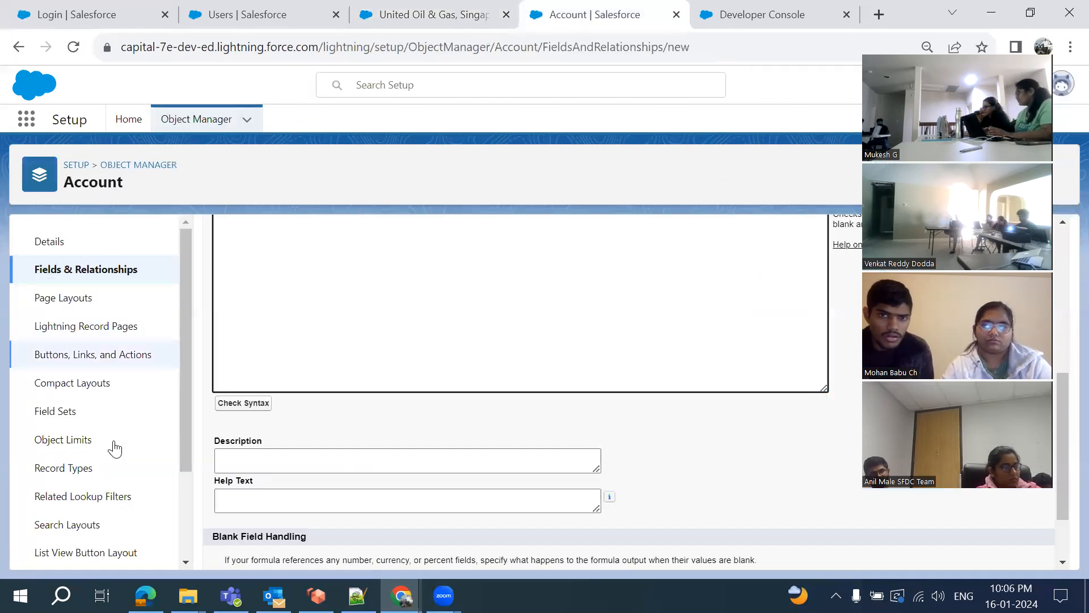
{"action": "scroll", "coordinate": [114, 448], "scroll_direction": "down", "scroll_amount": 2}
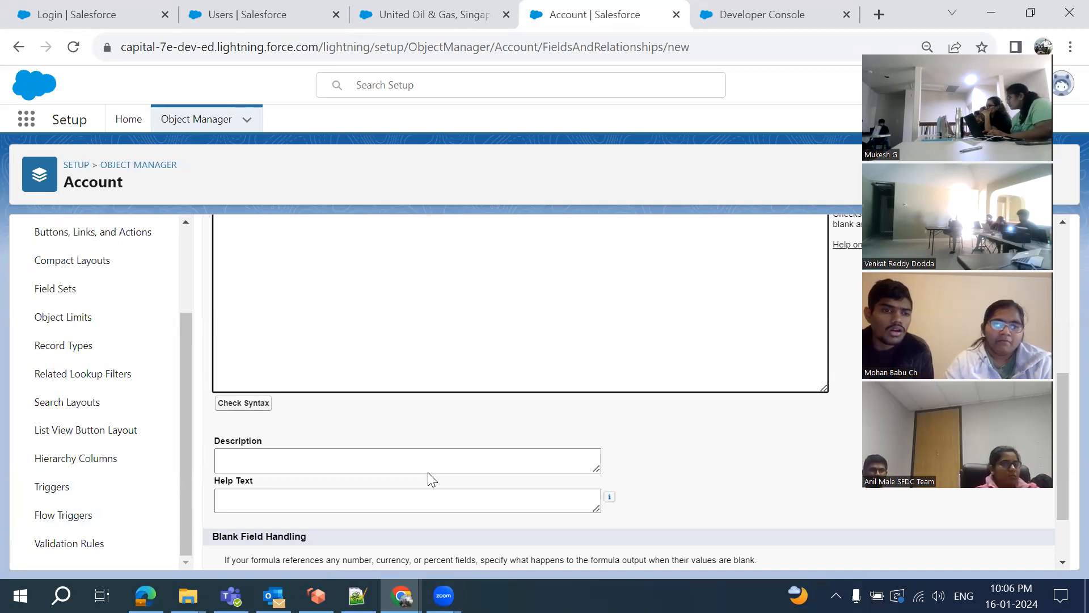
{"action": "left_click", "coordinate": [69, 543]}
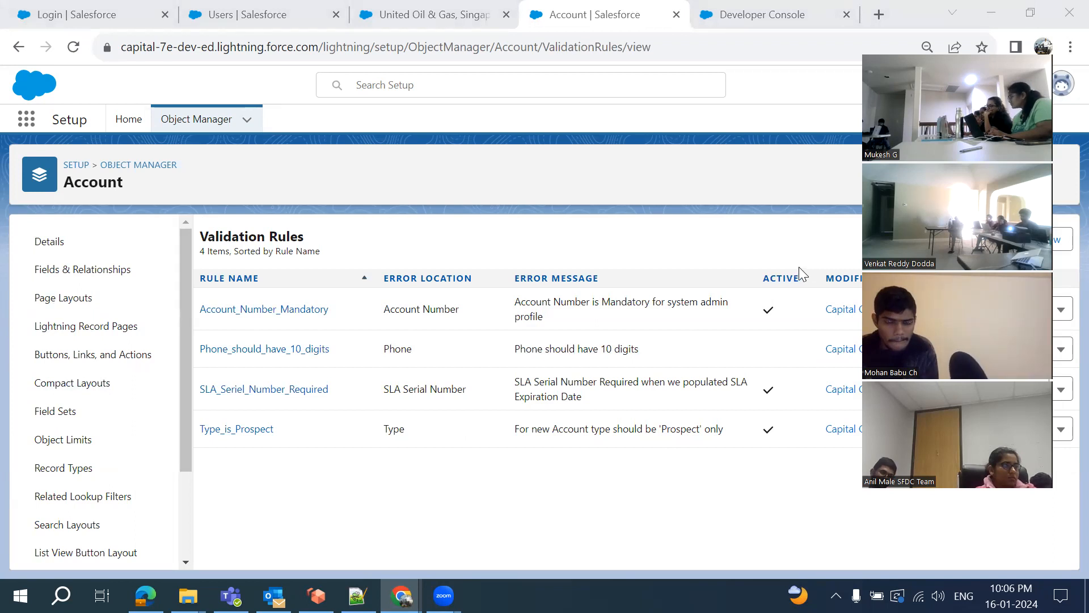
Switch to the Batch 33 Training Schedule sheet showing Validation Rules,Email Templates for 16-Jan-2024
{"action": "scroll", "coordinate": [85, 381], "scroll_direction": "down", "scroll_amount": 2}
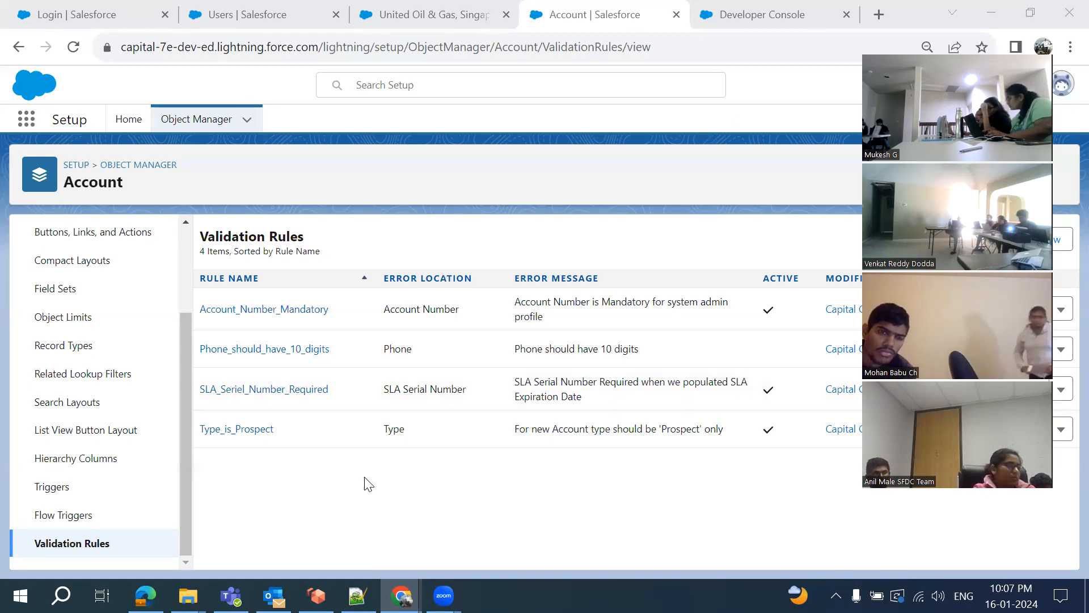
{"action": "mouse_move", "coordinate": [401, 595]}
{"action": "left_click", "coordinate": [429, 536]}
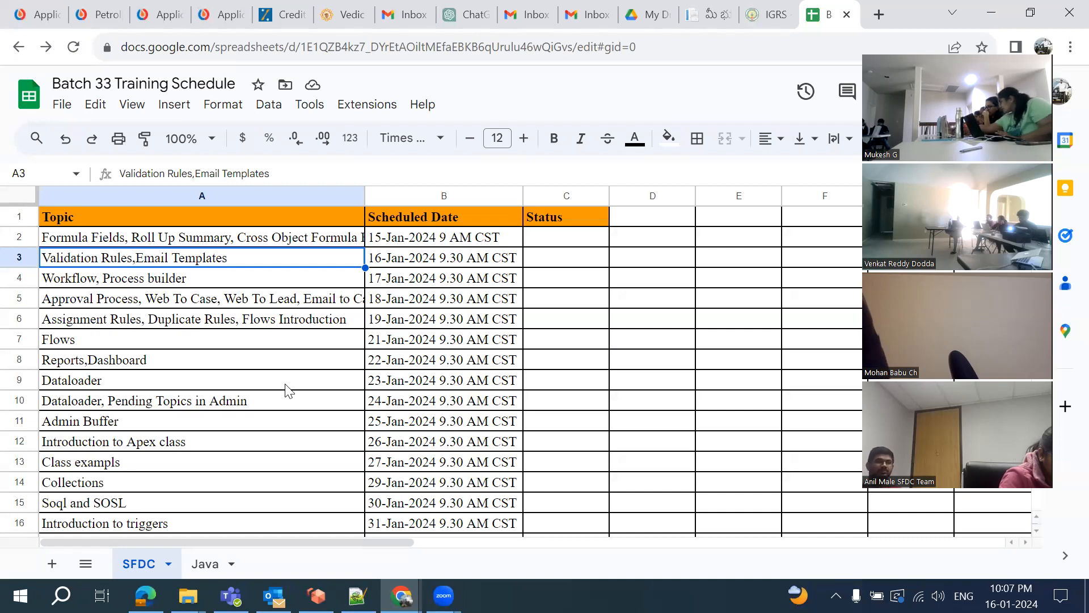
Switch to the new 17 notes file in Notepad++
{"action": "left_click", "coordinate": [357, 595]}
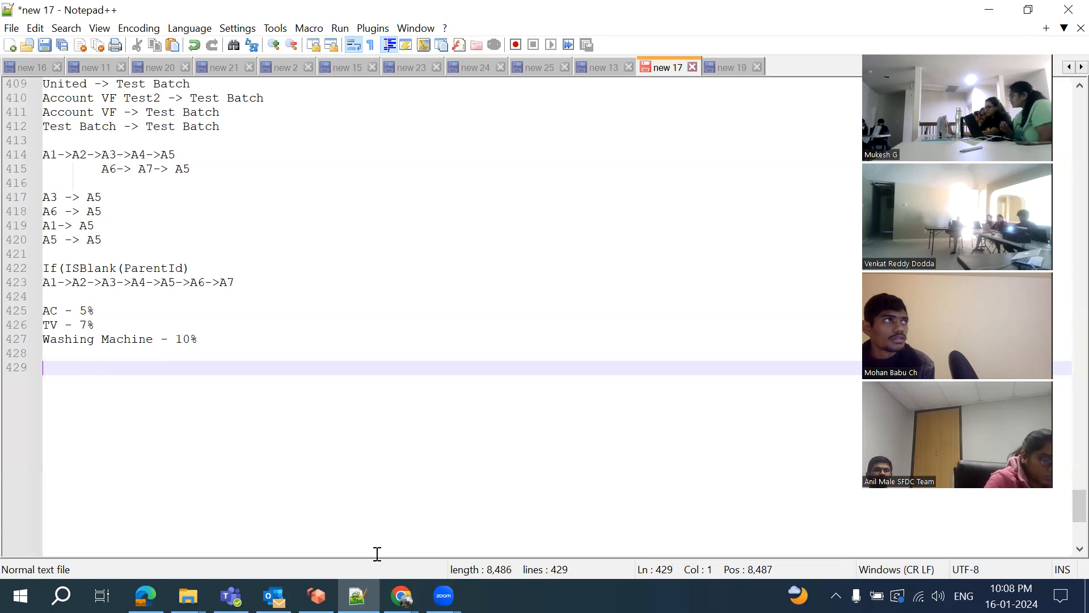
Create a new active Account validation rule named Email_Mandate_Based_on_Type
{"action": "mouse_move", "coordinate": [401, 595]}
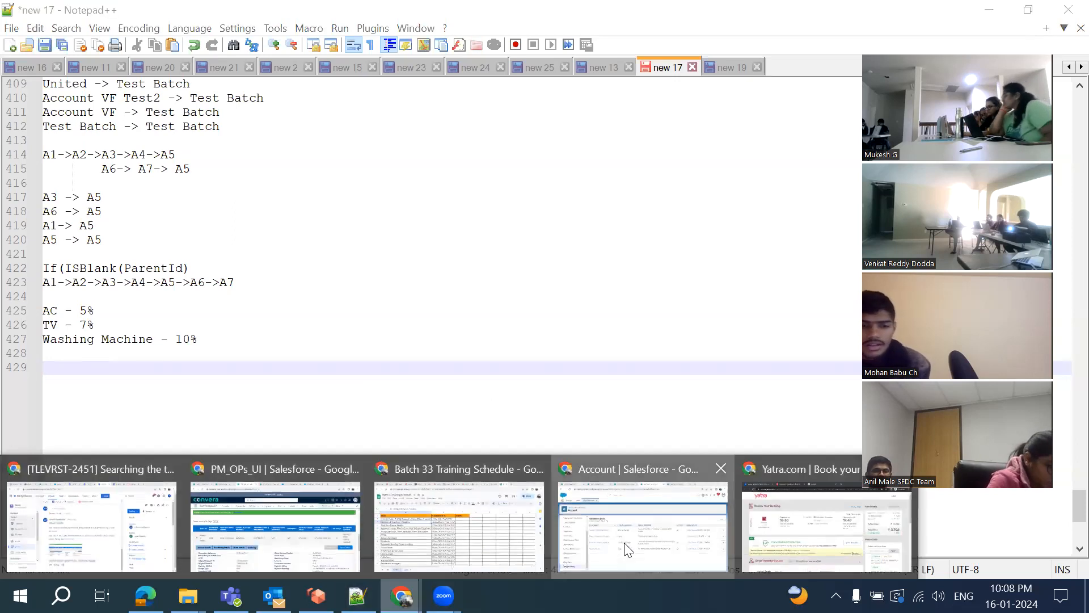
{"action": "left_click", "coordinate": [641, 525]}
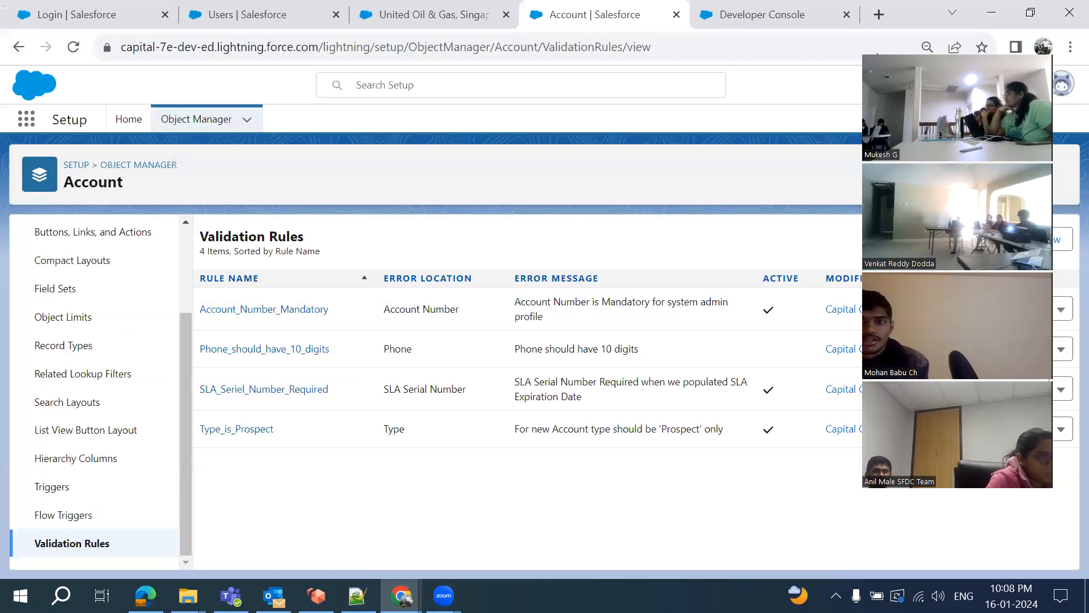
{"action": "left_click", "coordinate": [879, 59]}
{"action": "left_click", "coordinate": [1055, 244]}
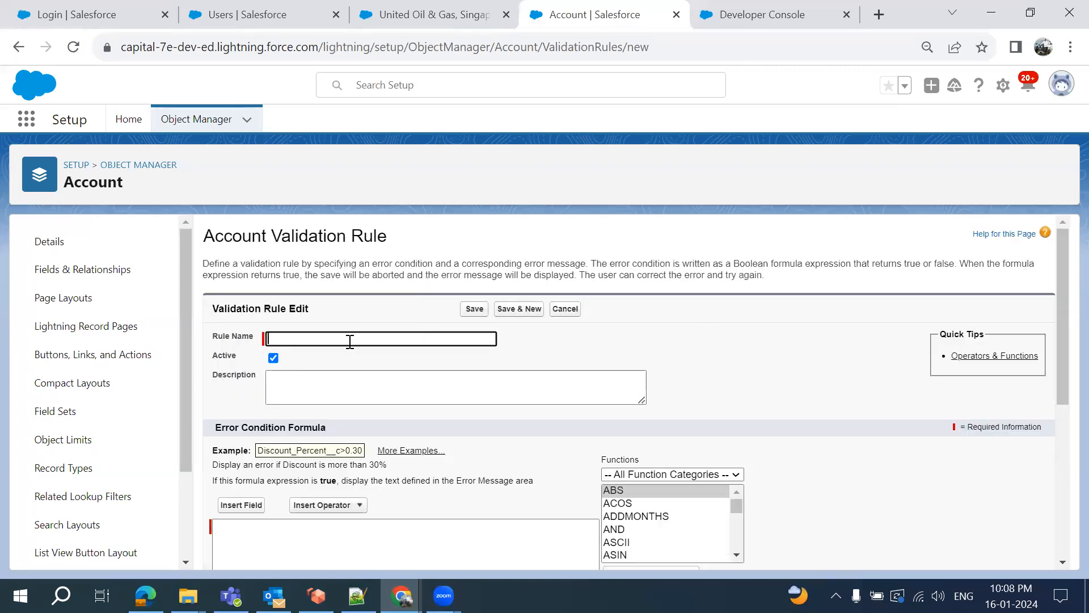
{"action": "type", "text": "Email Mandate Based on Type"}
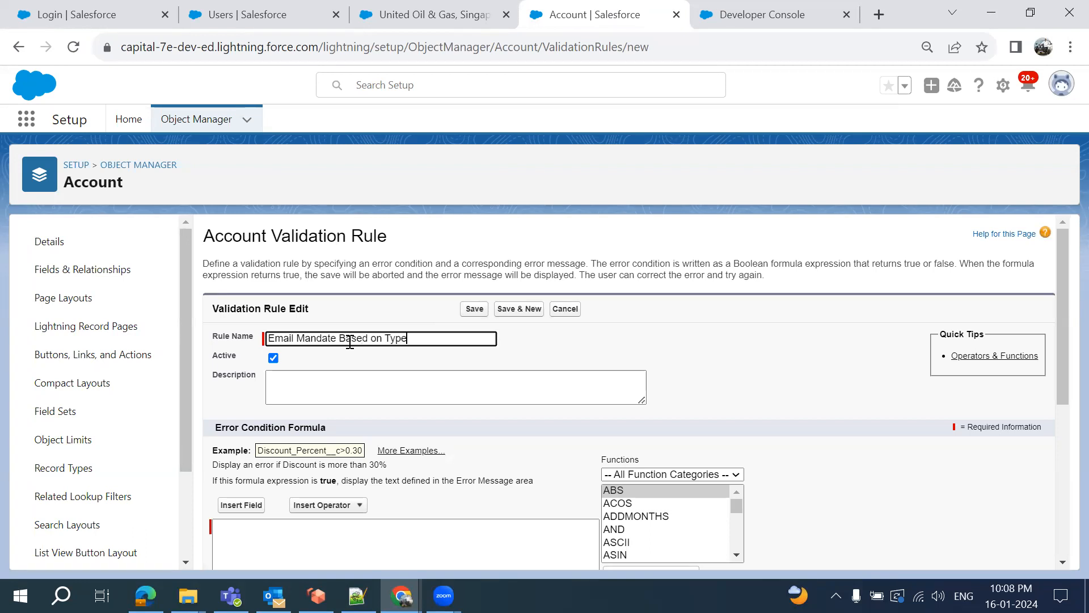
{"action": "left_click", "coordinate": [551, 365]}
{"action": "scroll", "coordinate": [551, 365], "scroll_direction": "down", "scroll_amount": 2}
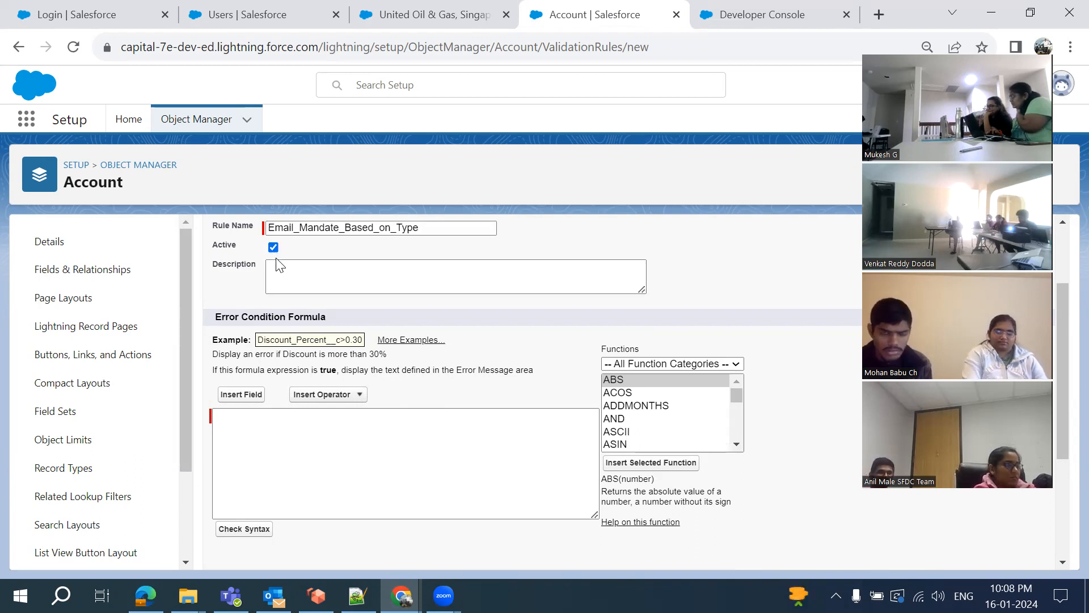
{"action": "scroll", "coordinate": [265, 383], "scroll_direction": "down", "scroll_amount": 2}
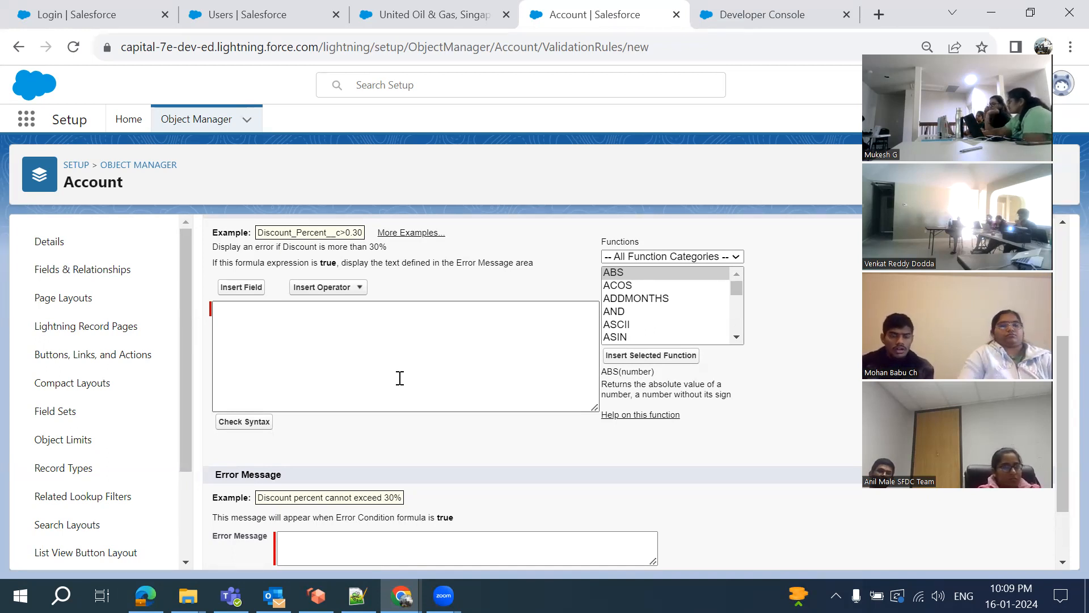
{"action": "left_click", "coordinate": [400, 378]}
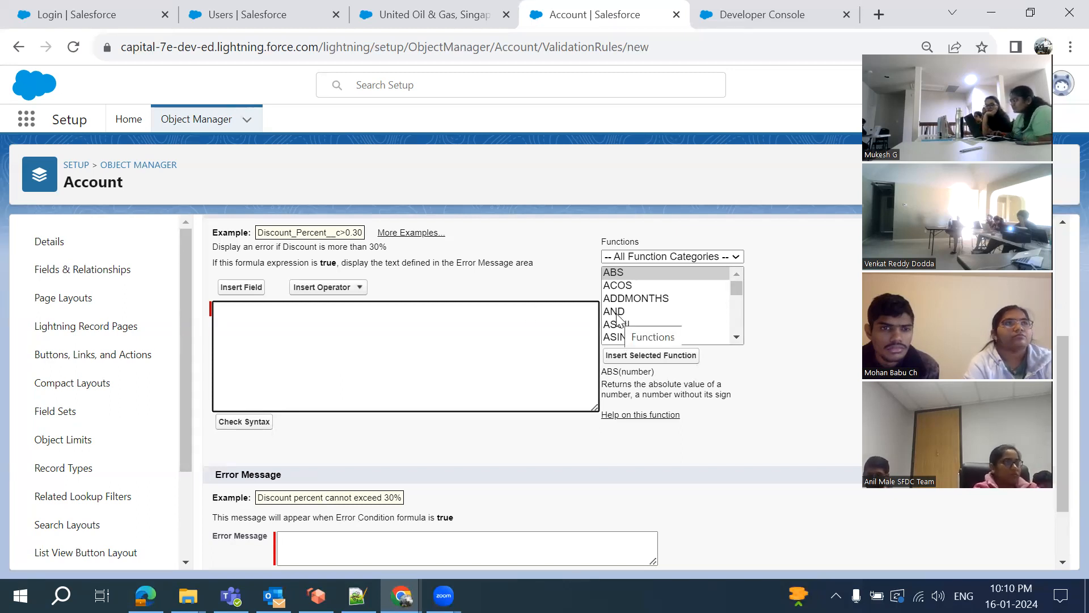
On line 429 of new 17, write the condition Type ='Prospect', isBlank (Email)
{"action": "key", "text": "alt+Tab"}
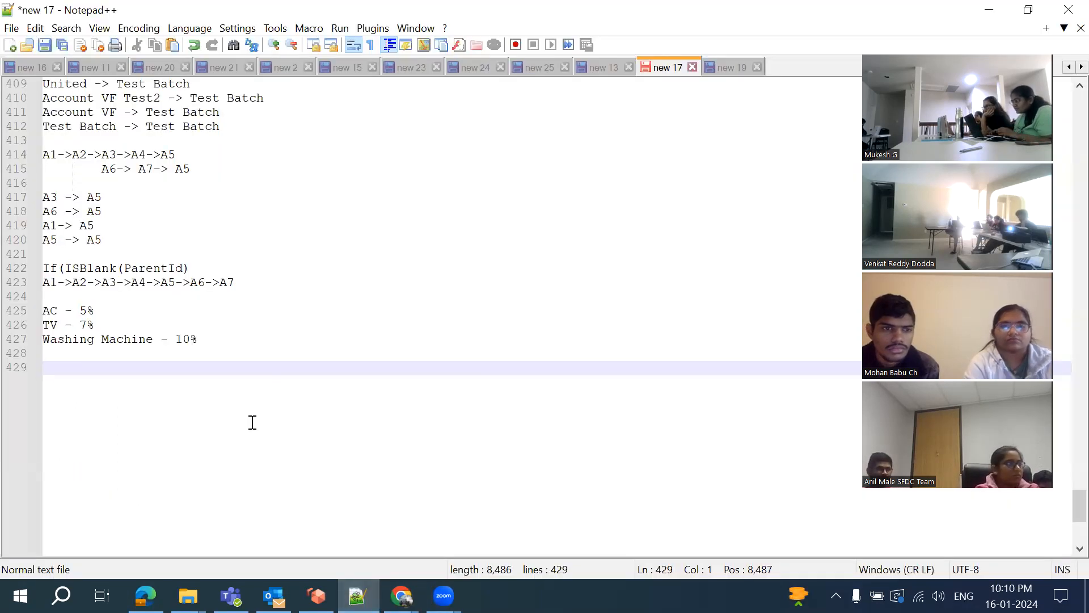
{"action": "type", "text": "Type ='"}
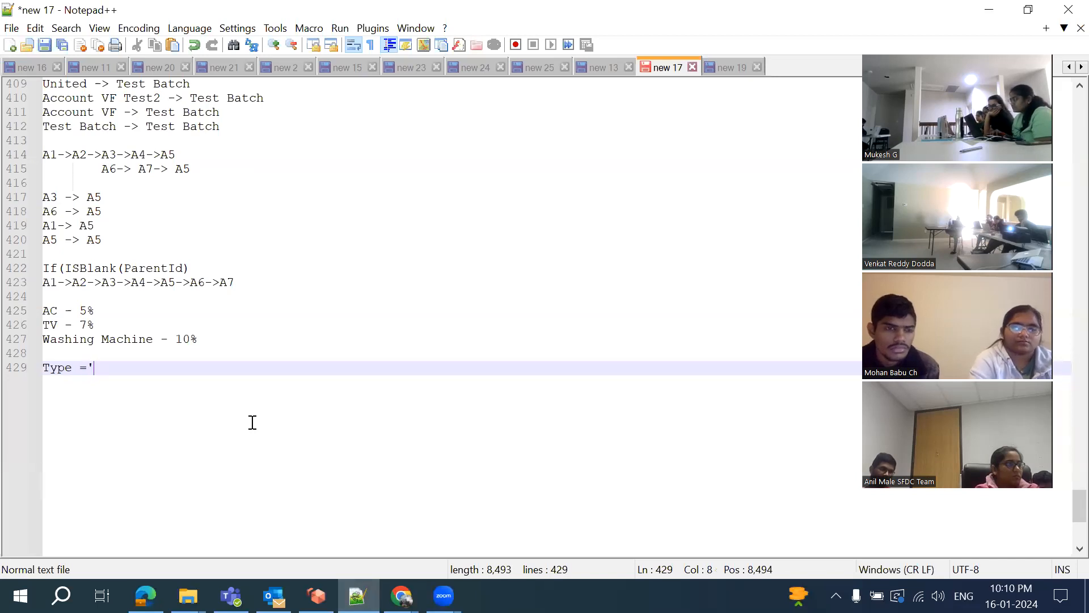
{"action": "type", "text": "Pro"}
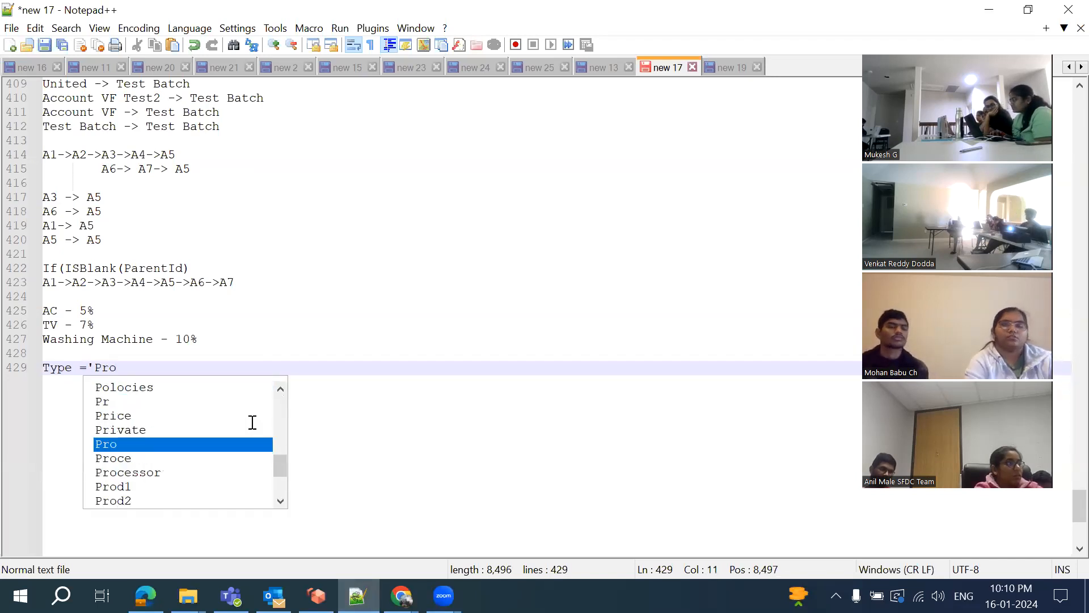
{"action": "key", "text": "Escape"}
{"action": "type", "text": "spect'"}
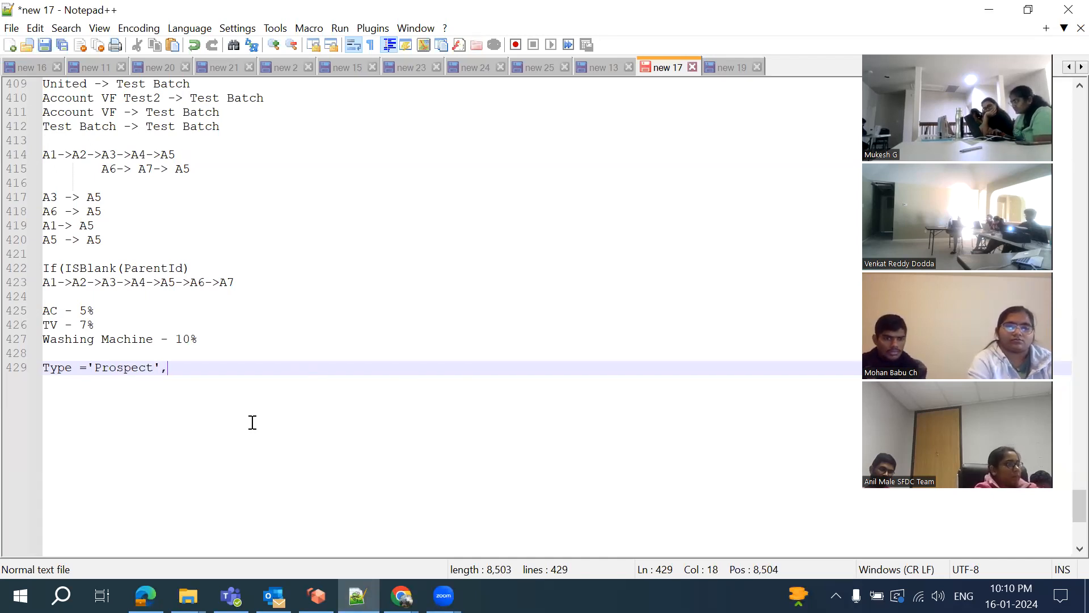
{"action": "type", "text": ", Email"}
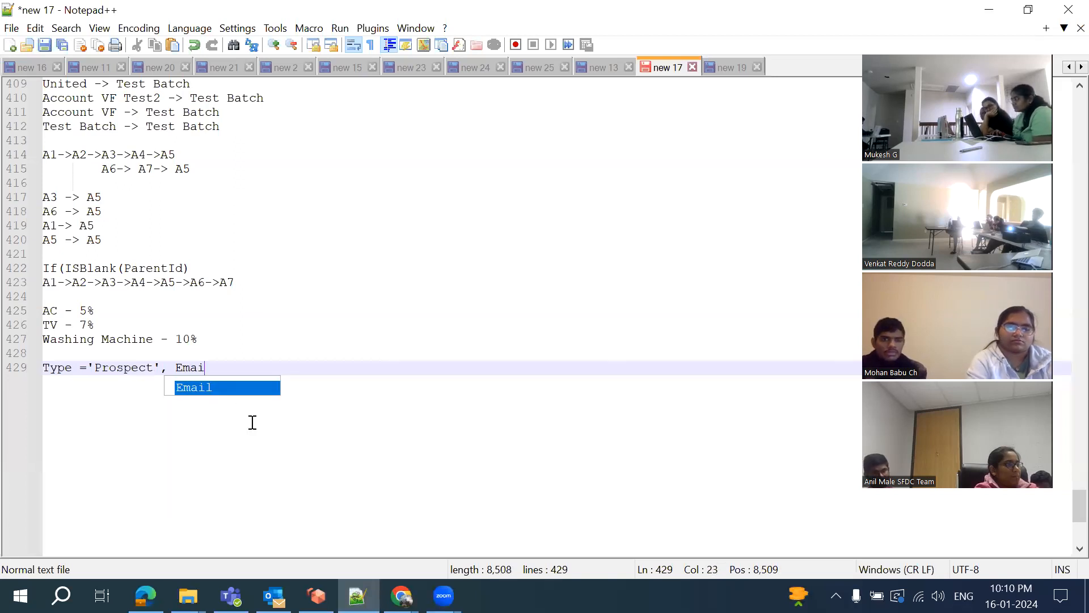
{"action": "key", "text": "BackSpace"}
{"action": "key", "text": "BackSpace"}
{"action": "key", "text": "BackSpace"}
{"action": "key", "text": "BackSpace"}
{"action": "key", "text": "BackSpace"}
{"action": "key", "text": "BackSpace"}
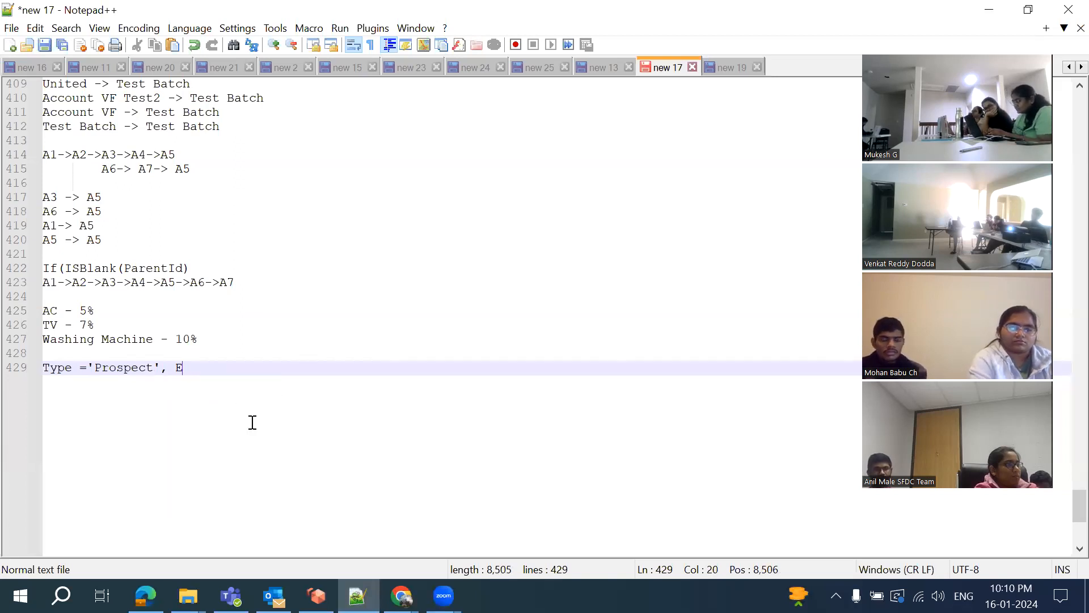
{"action": "type", "text": "S"}
{"action": "key", "text": "BackSpace"}
{"action": "type", "text": "i"}
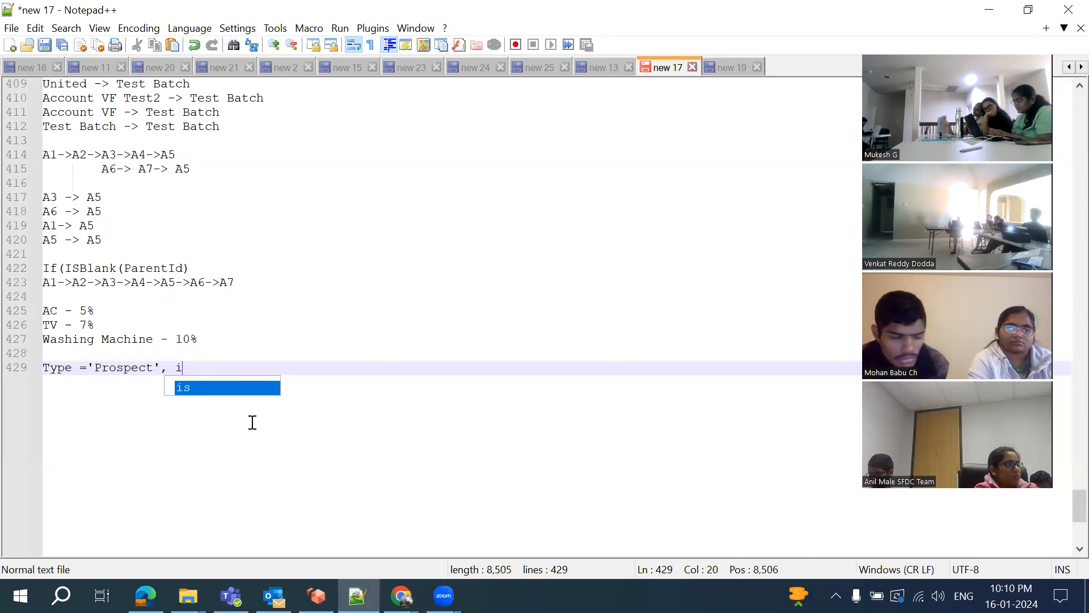
{"action": "type", "text": "sBlank"}
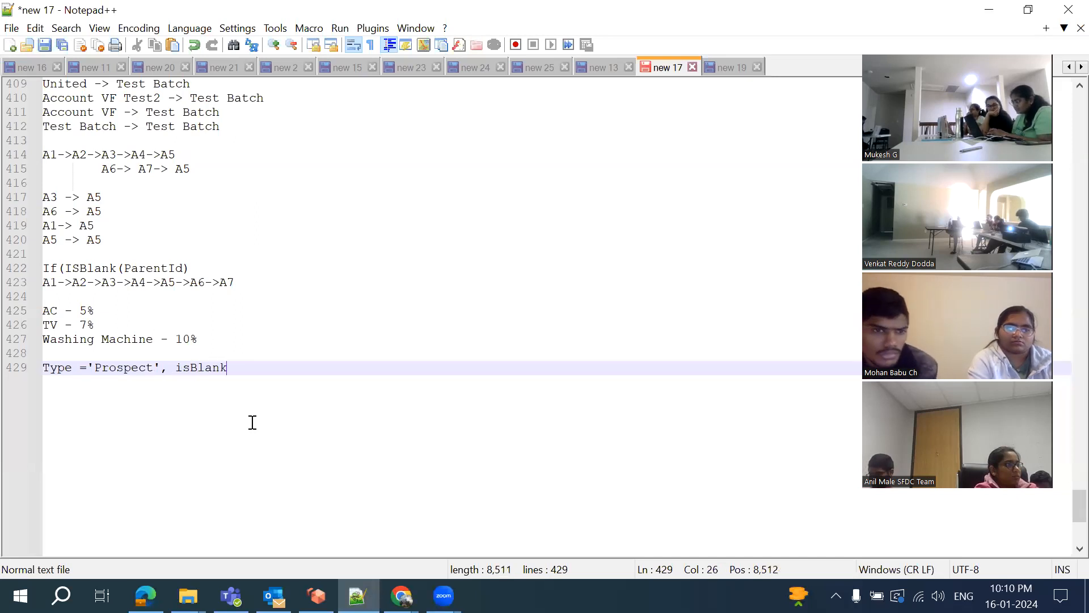
{"action": "type", "text": " ("}
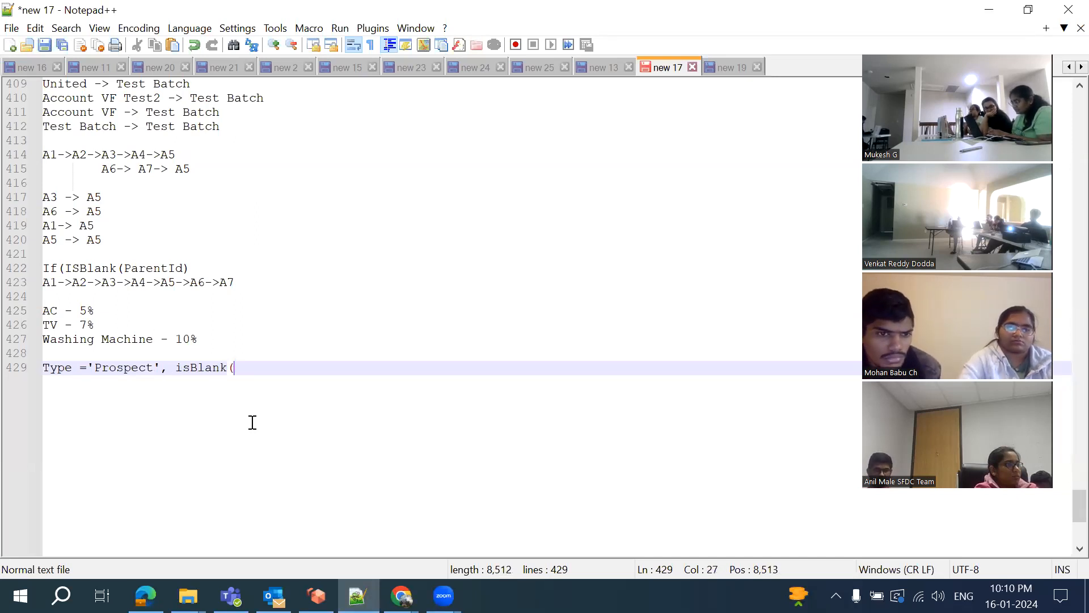
{"action": "type", "text": "Email)"}
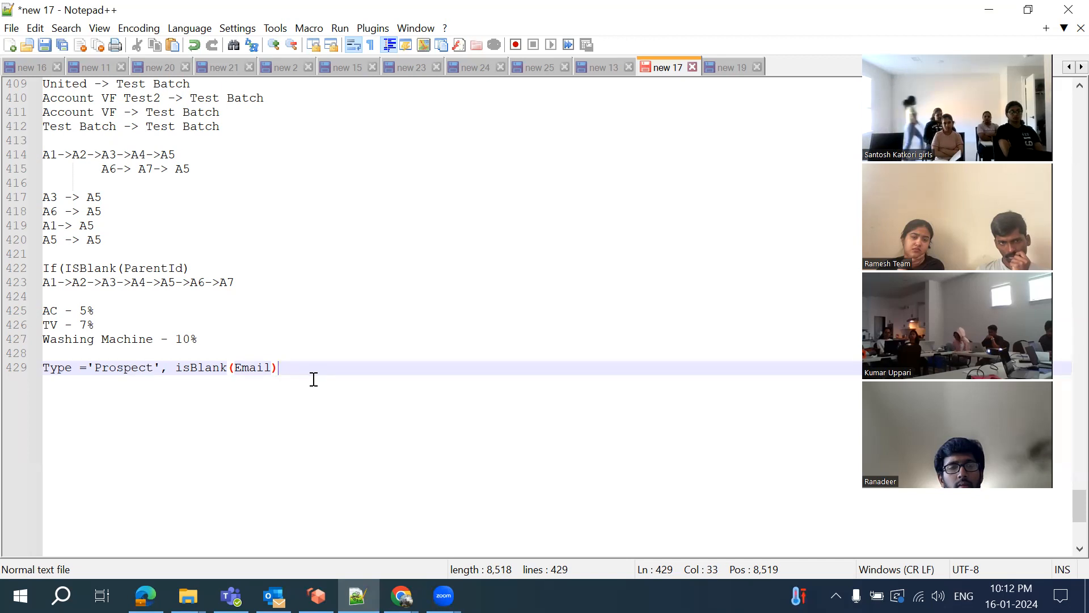
Write line 430 as AND(Type ='Prospect', isBlank(Email)) by pasting the condition into AND()
{"action": "key", "text": "Return"}
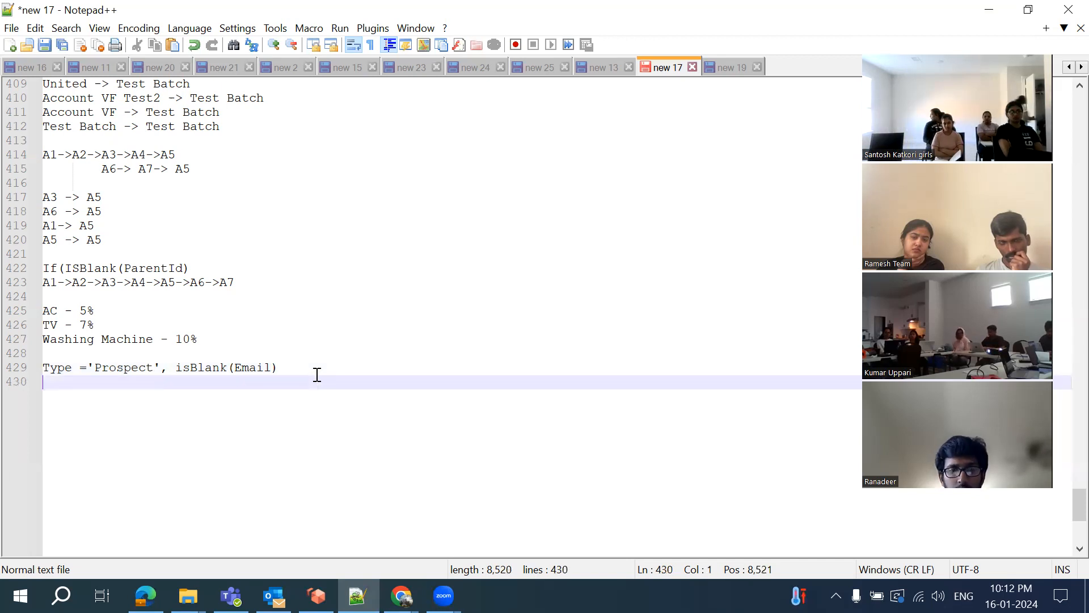
{"action": "type", "text": "AND"}
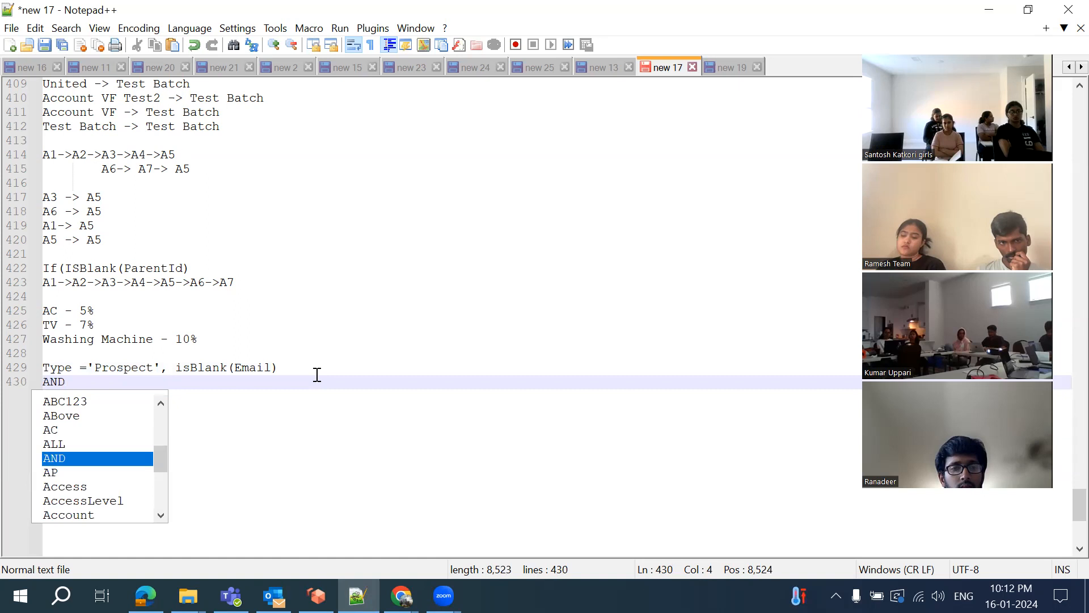
{"action": "type", "text": "("}
{"action": "left_click_drag", "start_coordinate": [48, 366], "coordinate": [236, 364]}
{"action": "left_click_drag", "start_coordinate": [324, 364], "coordinate": [44, 374]}
{"action": "key", "text": "ctrl+c"}
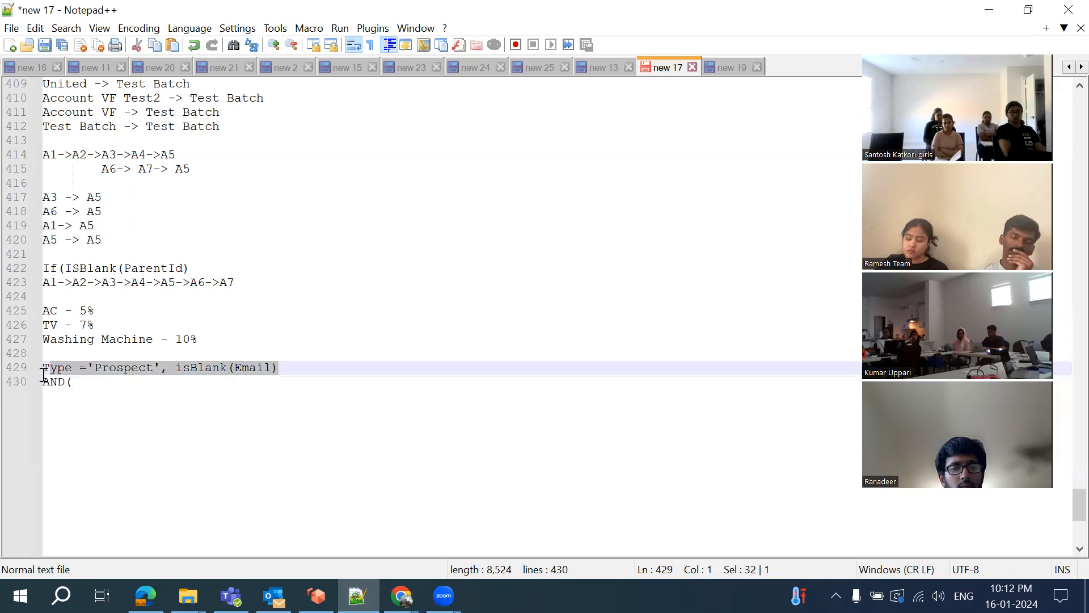
{"action": "left_click", "coordinate": [107, 380]}
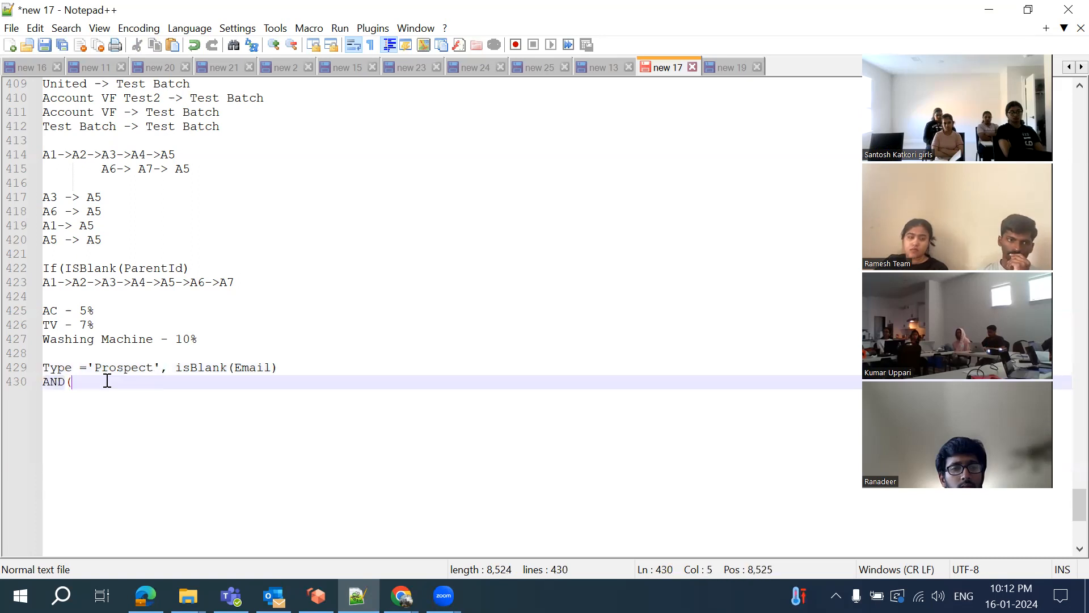
{"action": "key", "text": "ctrl+v"}
{"action": "type", "text": ")"}
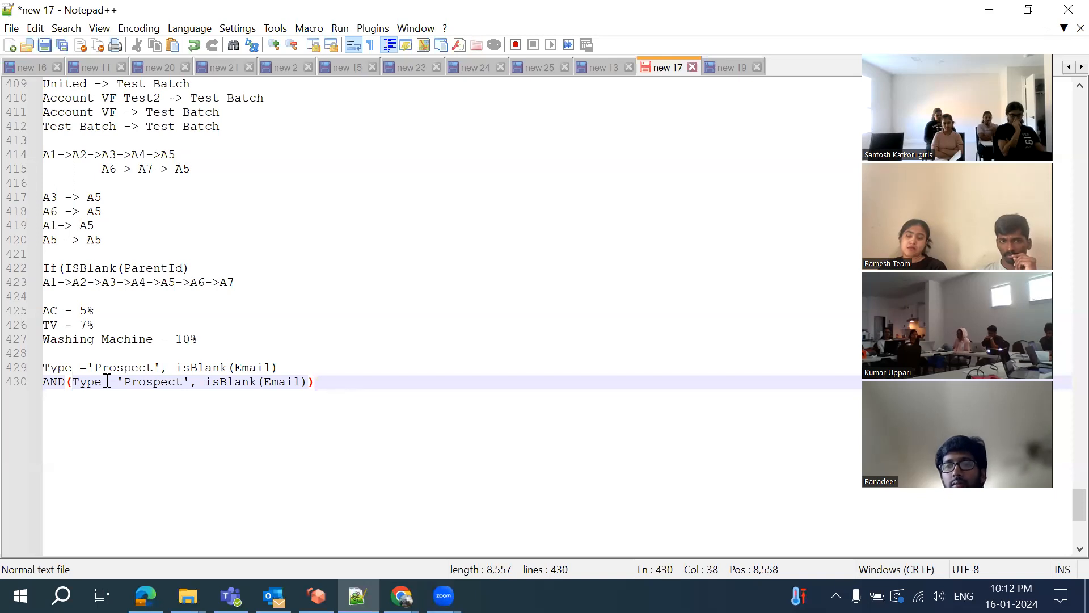
{"action": "left_click", "coordinate": [402, 596]}
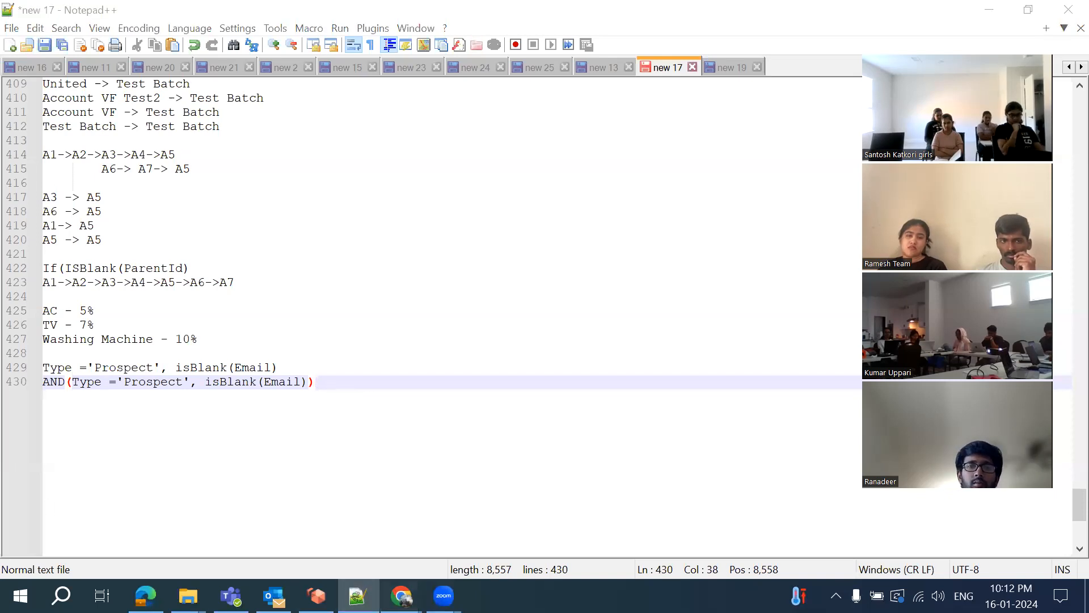
Back in Salesforce, insert the AND function into the formula and clear its placeholder arguments
{"action": "left_click", "coordinate": [662, 525]}
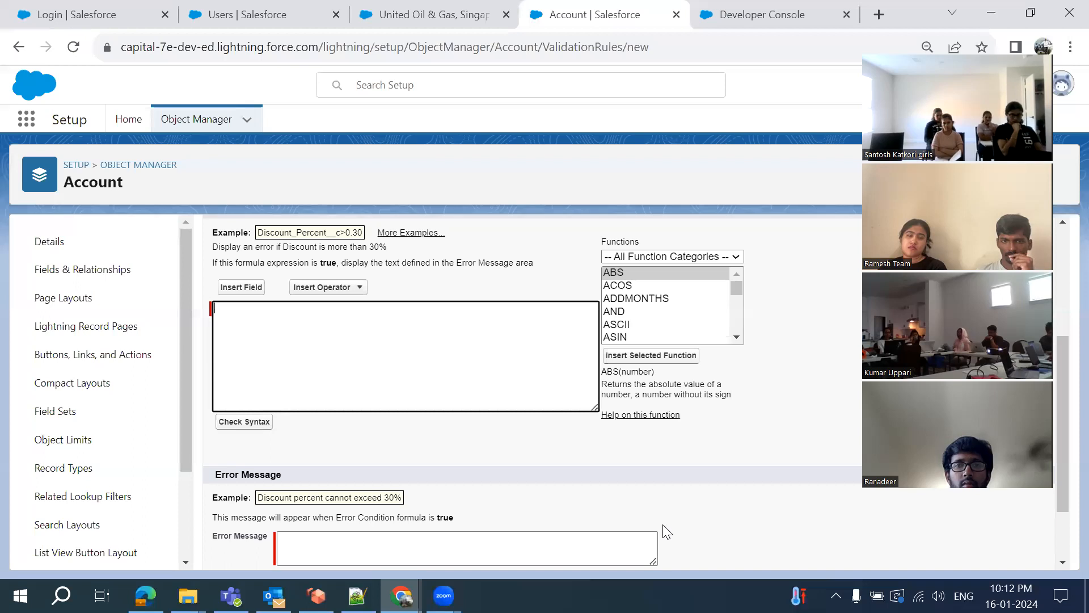
{"action": "left_click", "coordinate": [615, 311]}
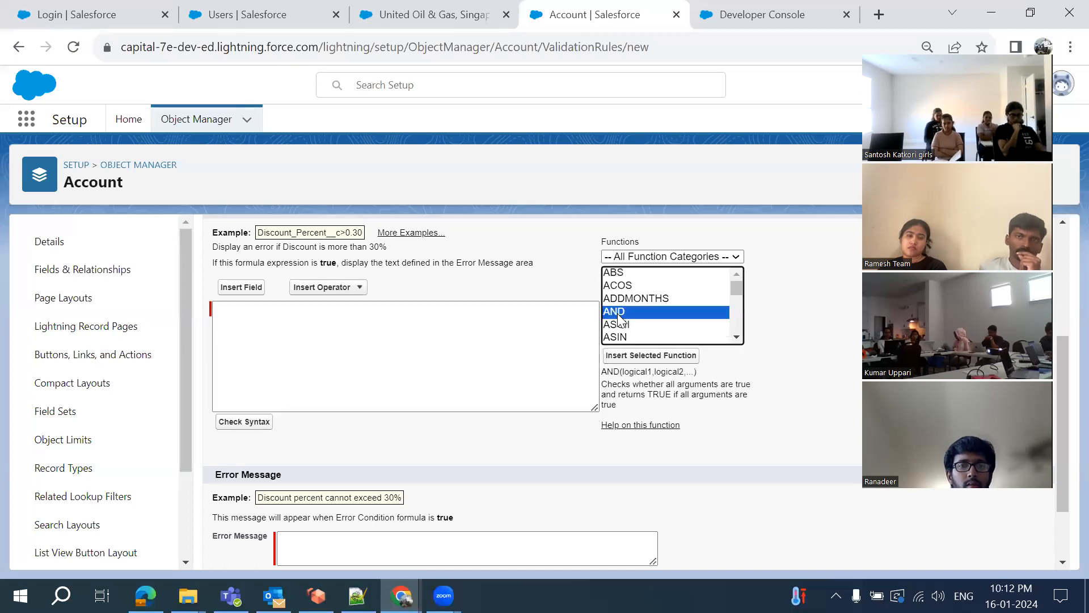
{"action": "left_click", "coordinate": [650, 357]}
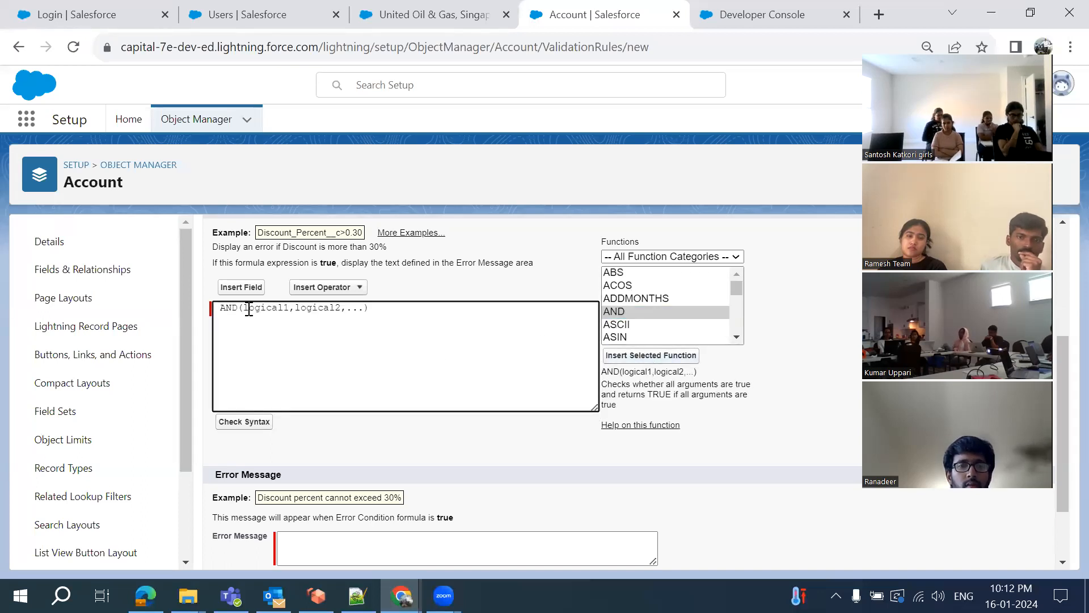
{"action": "left_click_drag", "start_coordinate": [243, 310], "coordinate": [363, 307]}
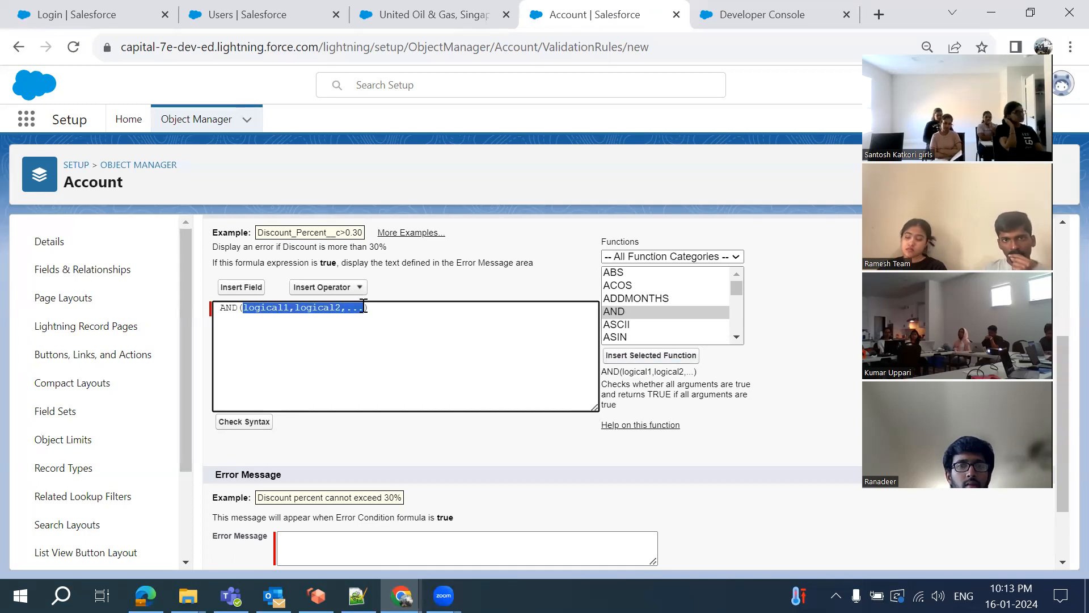
{"action": "key", "text": "BackSpace"}
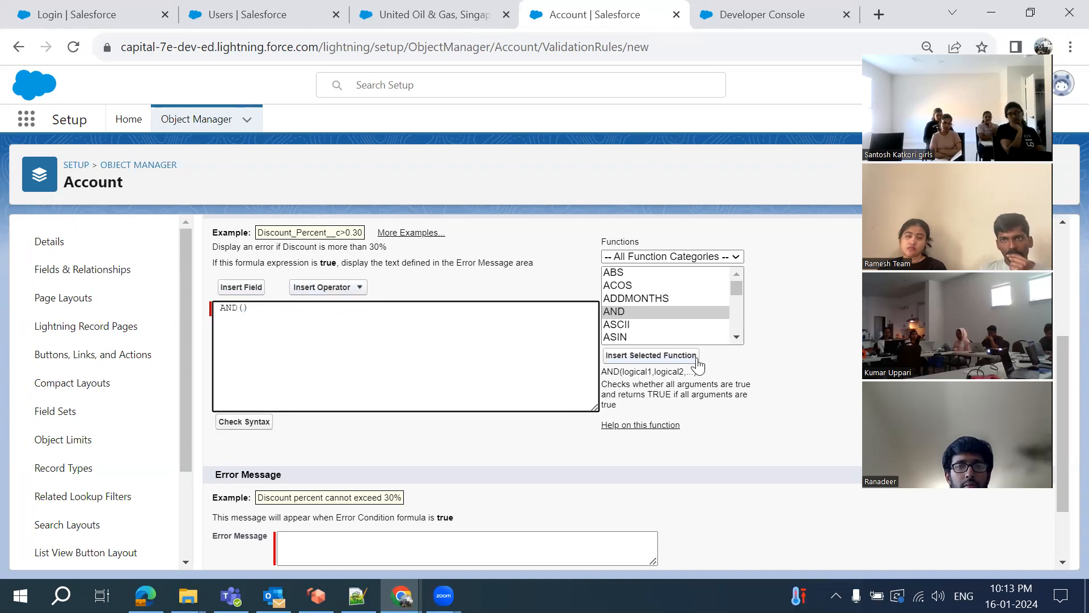
Insert ISBLANK inside AND and delete its expression placeholder
{"action": "scroll", "coordinate": [626, 325], "scroll_direction": "down", "scroll_amount": 4}
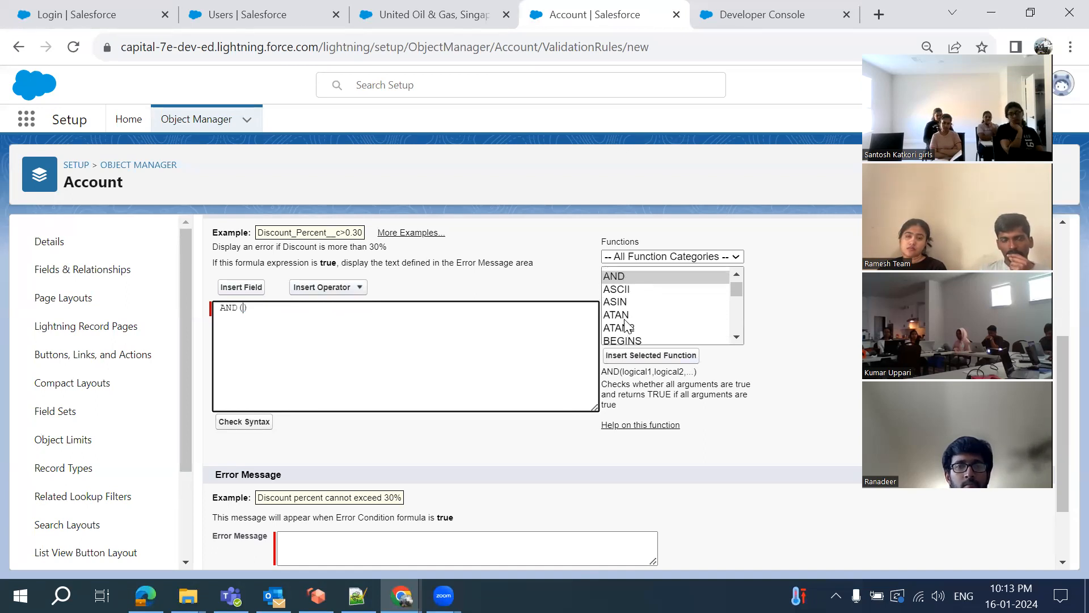
{"action": "scroll", "coordinate": [626, 325], "scroll_direction": "down", "scroll_amount": 5}
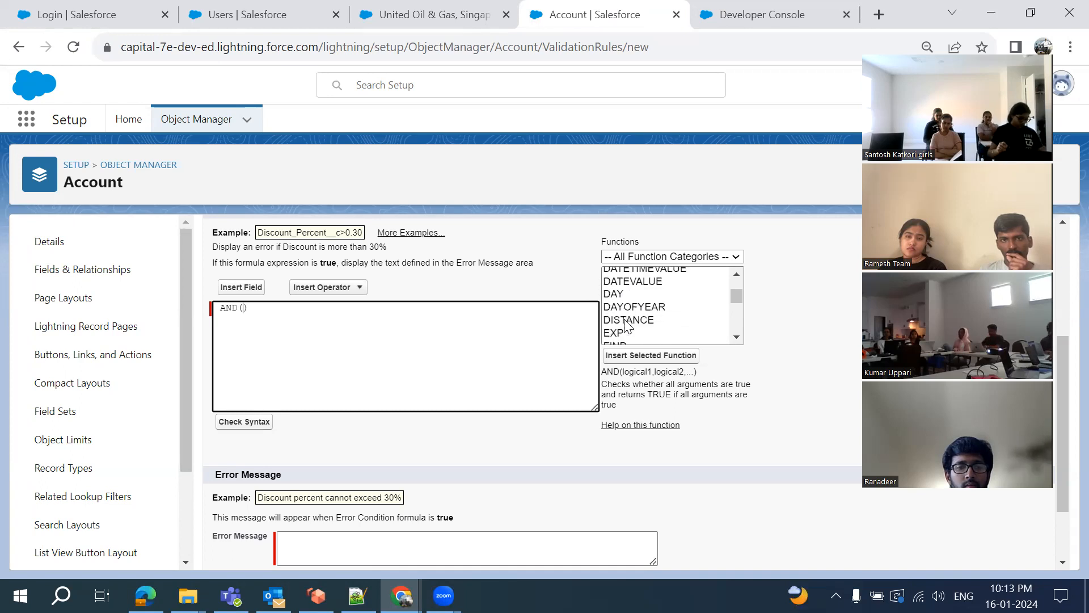
{"action": "scroll", "coordinate": [626, 325], "scroll_direction": "down", "scroll_amount": 5}
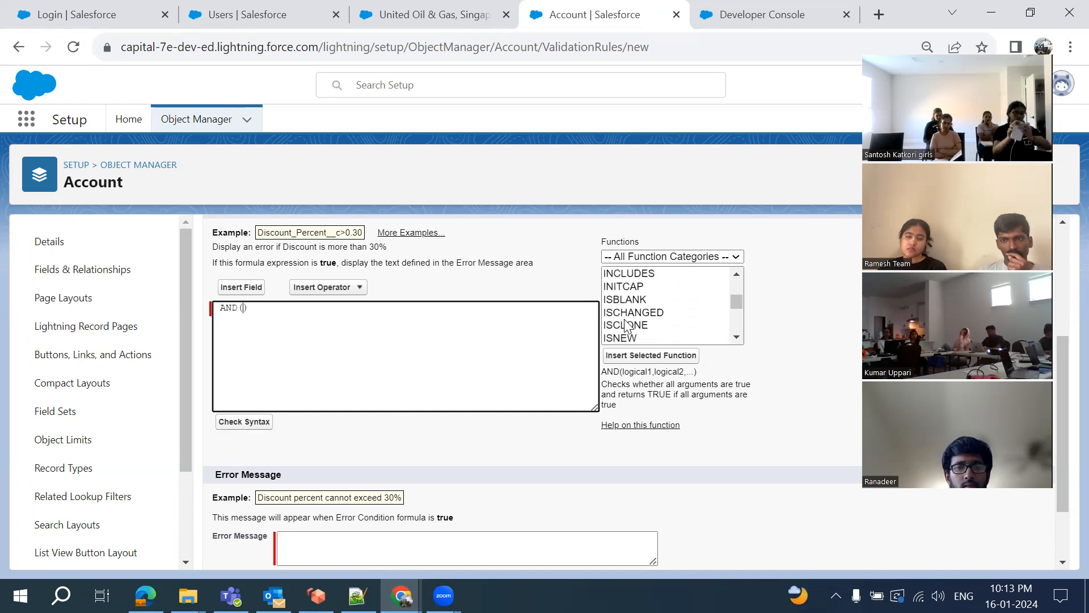
{"action": "left_click", "coordinate": [626, 312]}
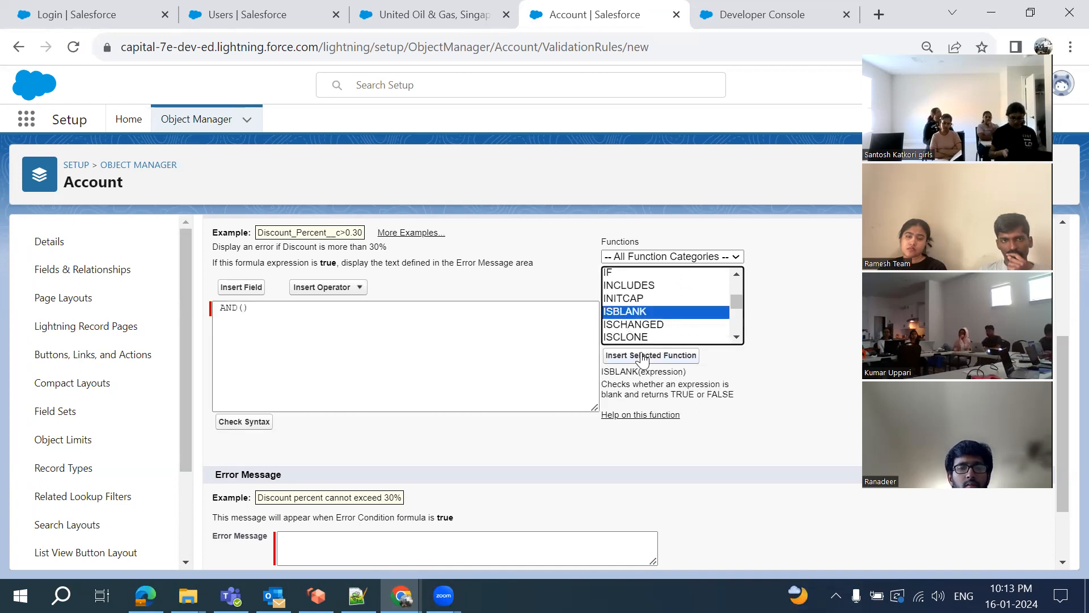
{"action": "left_click", "coordinate": [643, 356]}
{"action": "double_click", "coordinate": [327, 308]}
{"action": "key", "text": "BackSpace"}
Insert the Email field into ISBLANK so it reads ISBLANK( Email__c ), cursor placed after it
{"action": "left_click", "coordinate": [238, 295]}
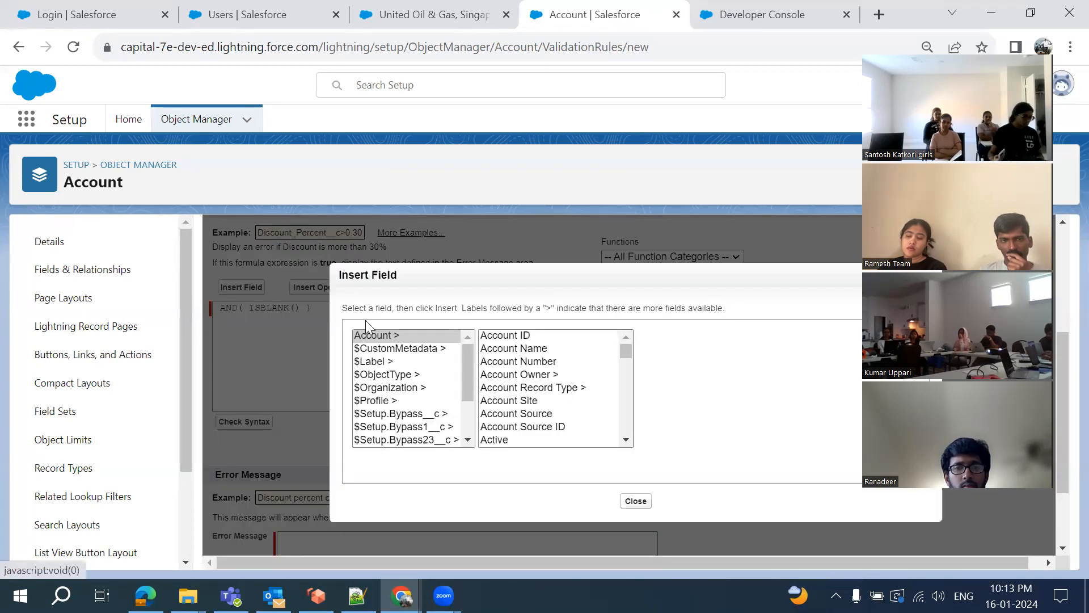
{"action": "scroll", "coordinate": [515, 391], "scroll_direction": "down", "scroll_amount": 12}
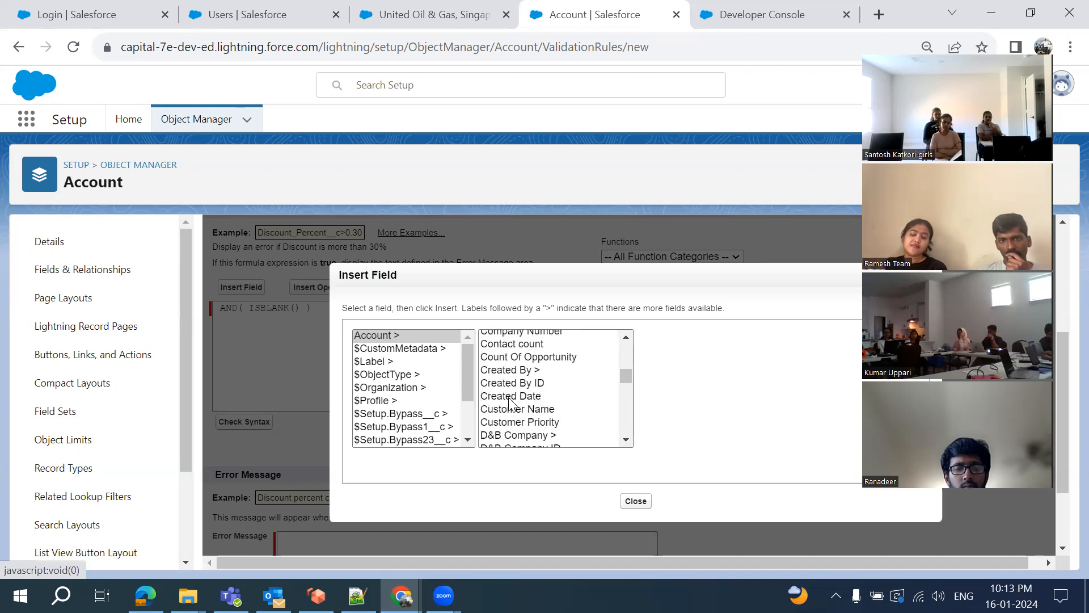
{"action": "scroll", "coordinate": [510, 404], "scroll_direction": "up", "scroll_amount": 2}
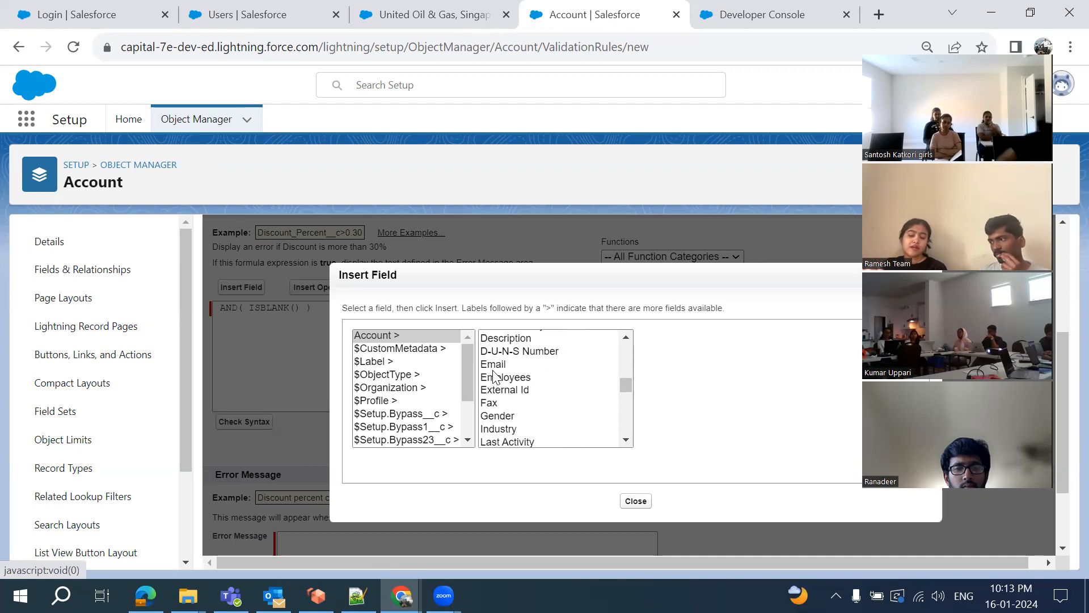
{"action": "left_click", "coordinate": [493, 364]}
{"action": "left_click", "coordinate": [681, 420]}
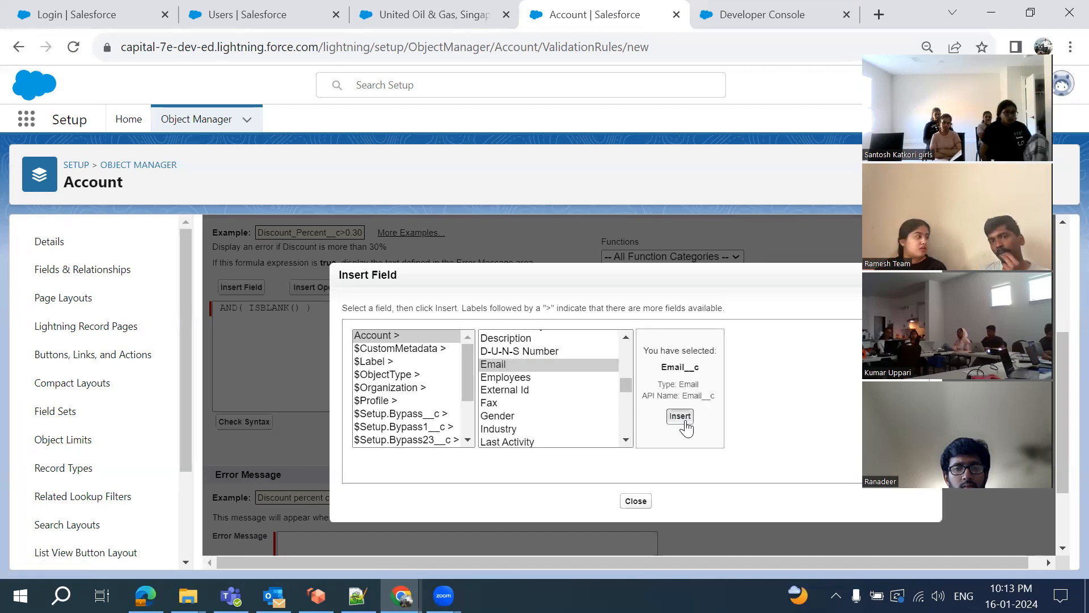
{"action": "left_click", "coordinate": [362, 310]}
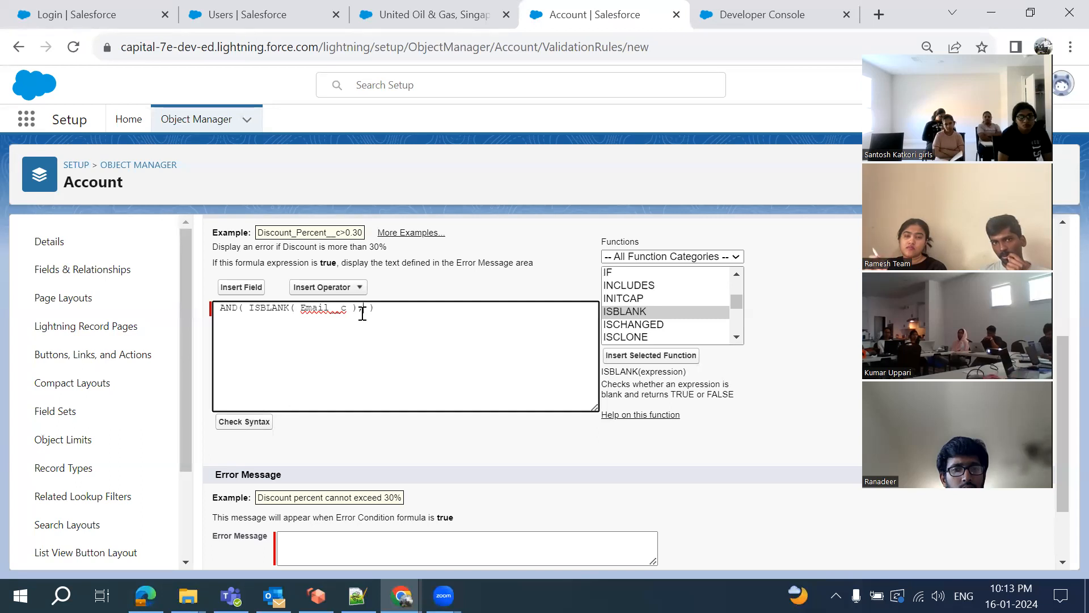
{"action": "scroll", "coordinate": [641, 339], "scroll_direction": "down", "scroll_amount": 2}
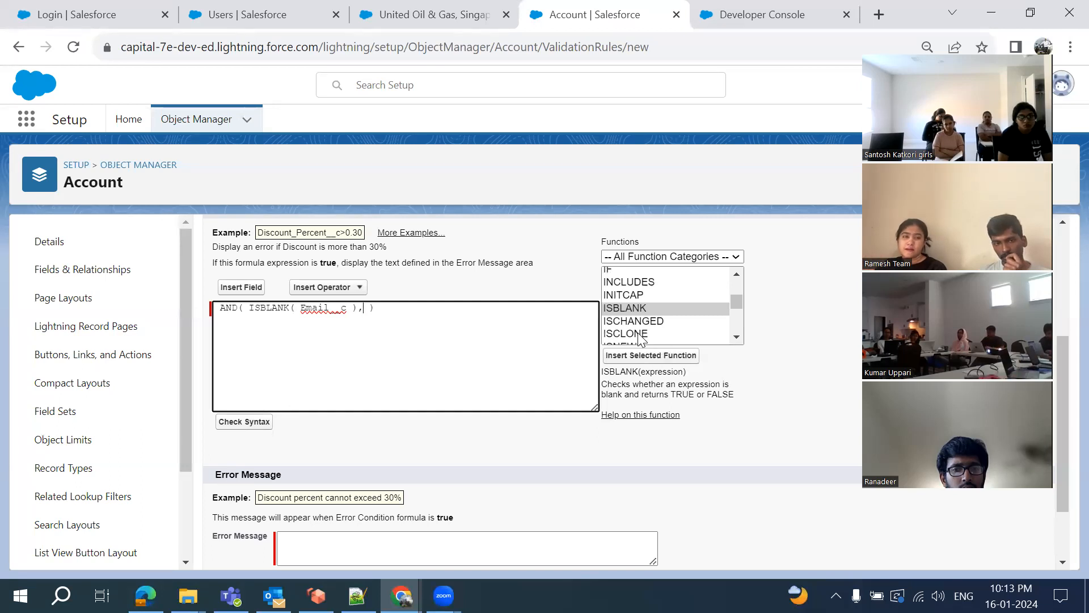
{"action": "scroll", "coordinate": [641, 339], "scroll_direction": "down", "scroll_amount": 2}
{"action": "scroll", "coordinate": [641, 339], "scroll_direction": "down", "scroll_amount": 4}
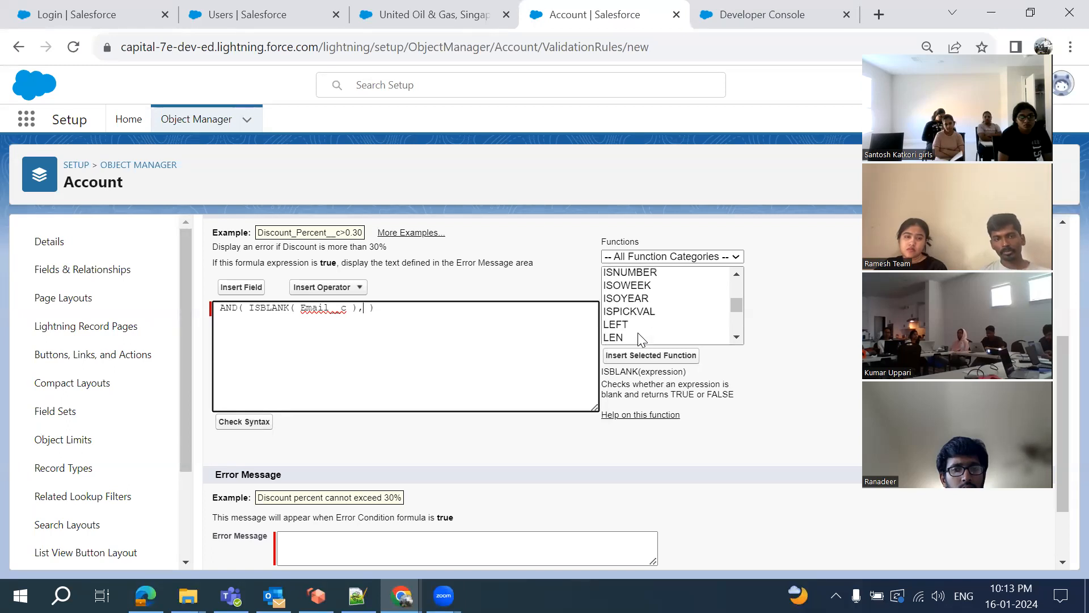
Insert ISPICKVAL as the second AND condition and delete its picklist_field placeholder
{"action": "left_click", "coordinate": [619, 313]}
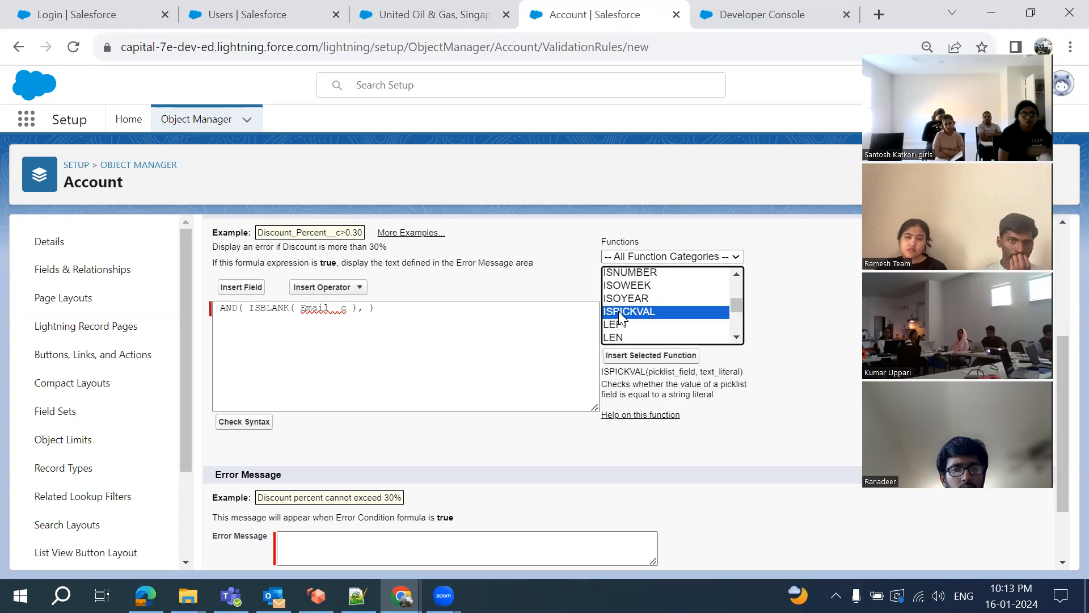
{"action": "left_click", "coordinate": [649, 356]}
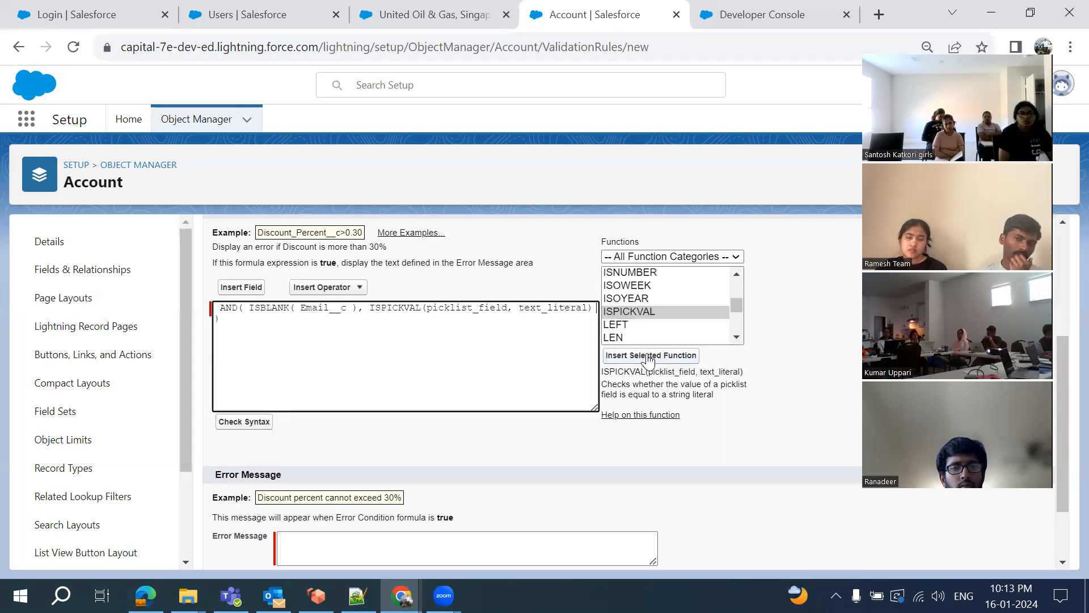
{"action": "double_click", "coordinate": [461, 309]}
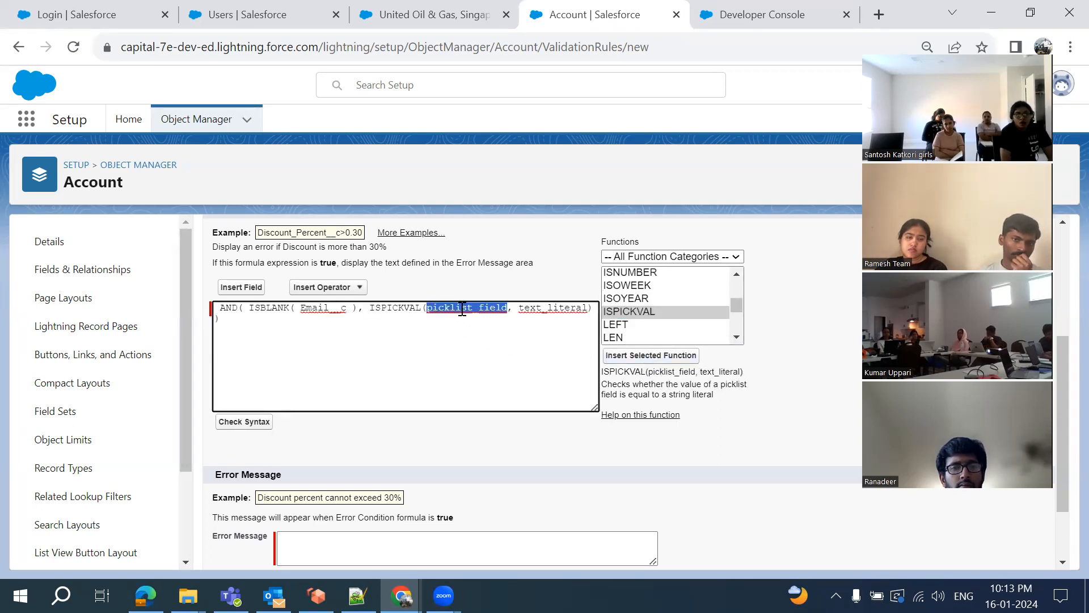
{"action": "key", "text": "BackSpace"}
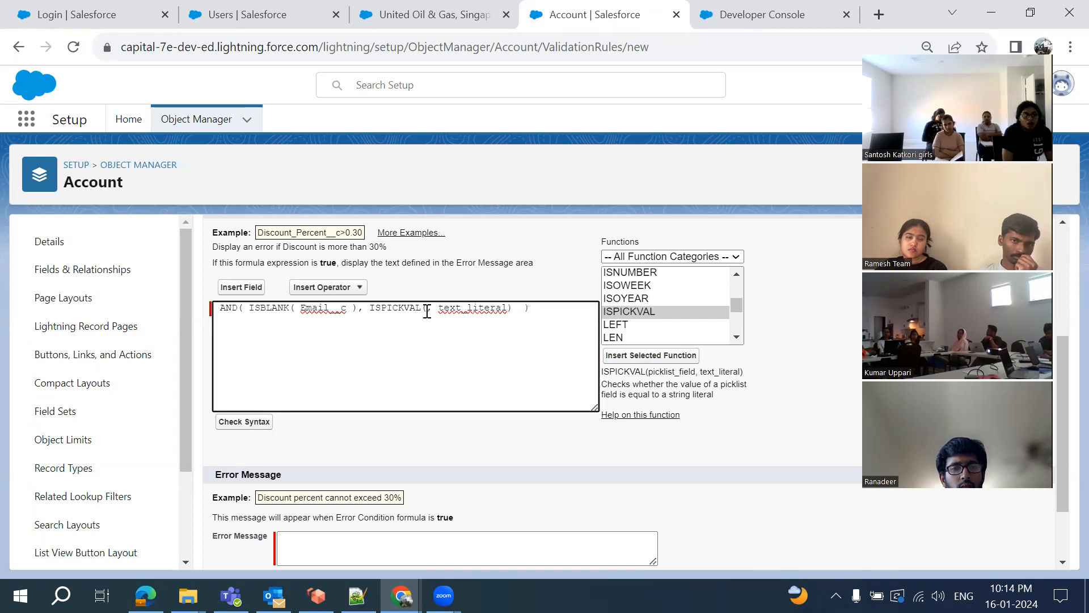
Insert the Type field into ISPICKVAL and replace text_literal with 'Prospect'
{"action": "left_click", "coordinate": [241, 289]}
{"action": "scroll", "coordinate": [515, 406], "scroll_direction": "down", "scroll_amount": 15}
{"action": "scroll", "coordinate": [518, 409], "scroll_direction": "down", "scroll_amount": 3}
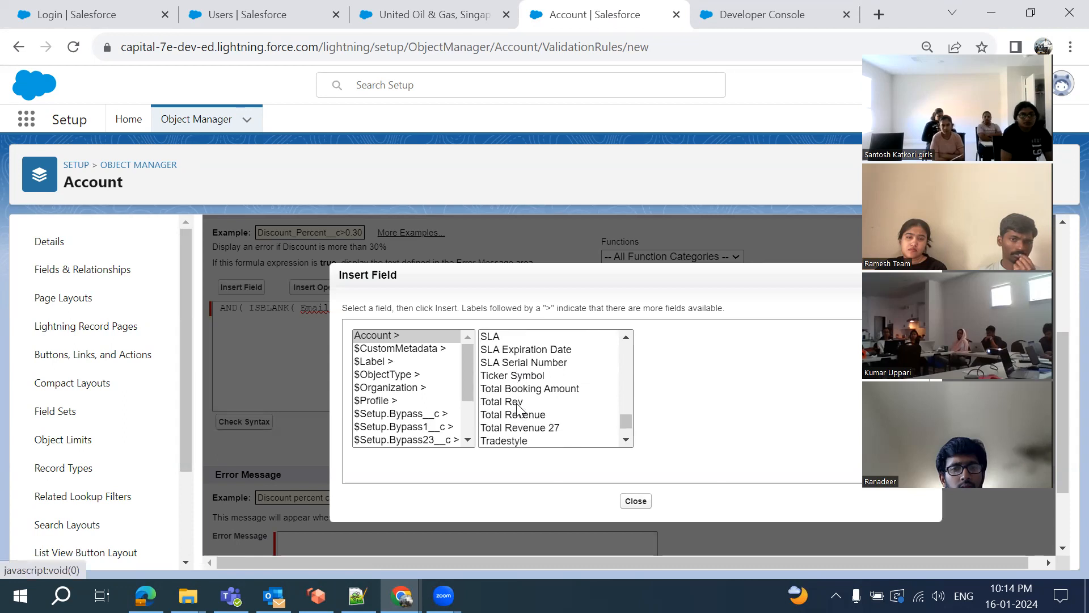
{"action": "left_click", "coordinate": [499, 423]}
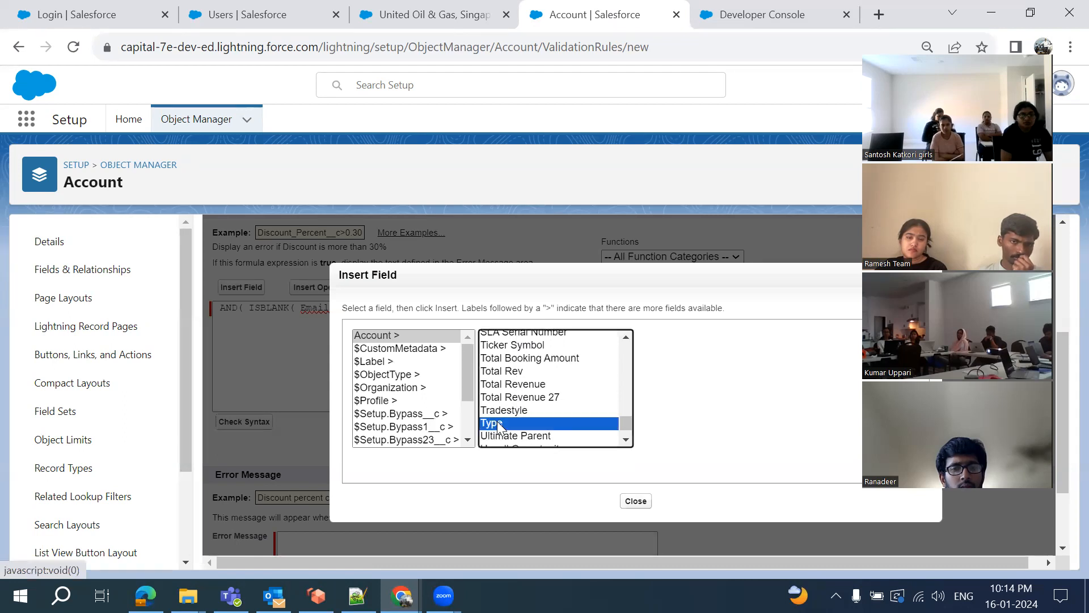
{"action": "left_click", "coordinate": [677, 417]}
{"action": "double_click", "coordinate": [497, 307]}
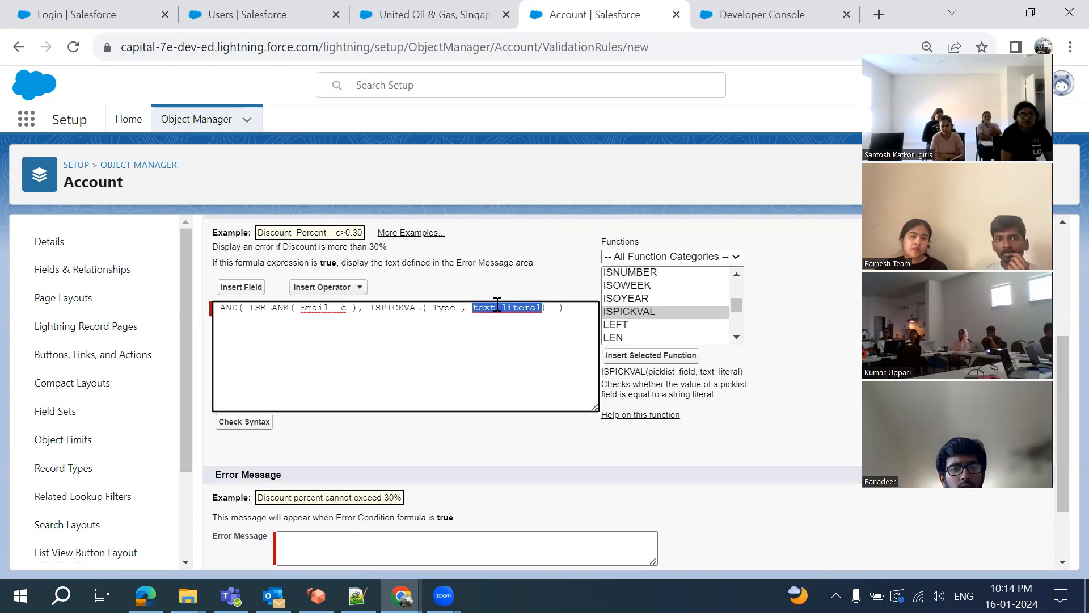
{"action": "type", "text": "''"}
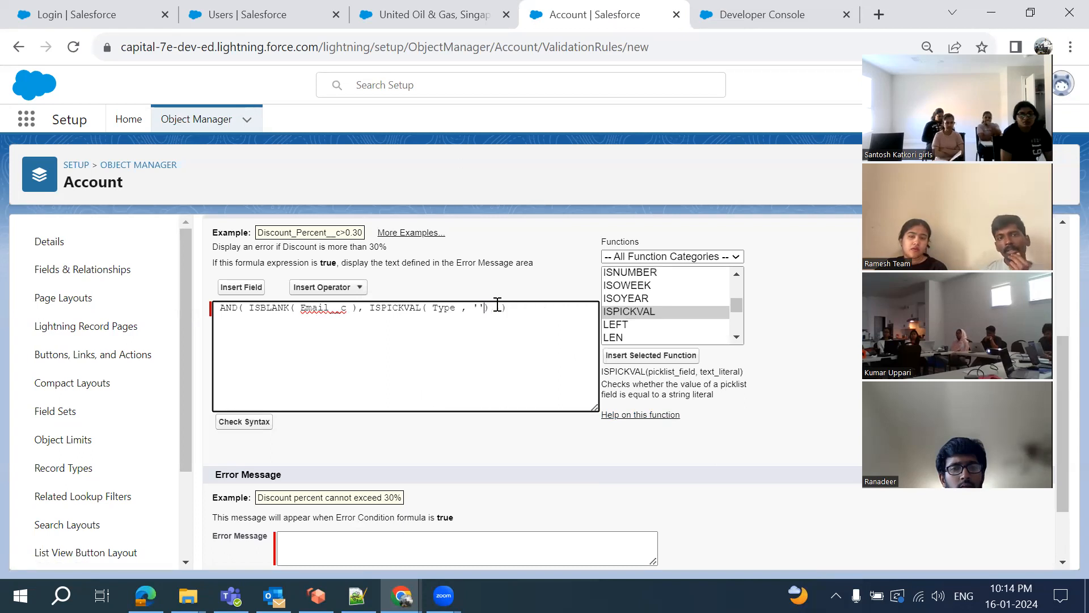
{"action": "type", "text": "oscpect"}
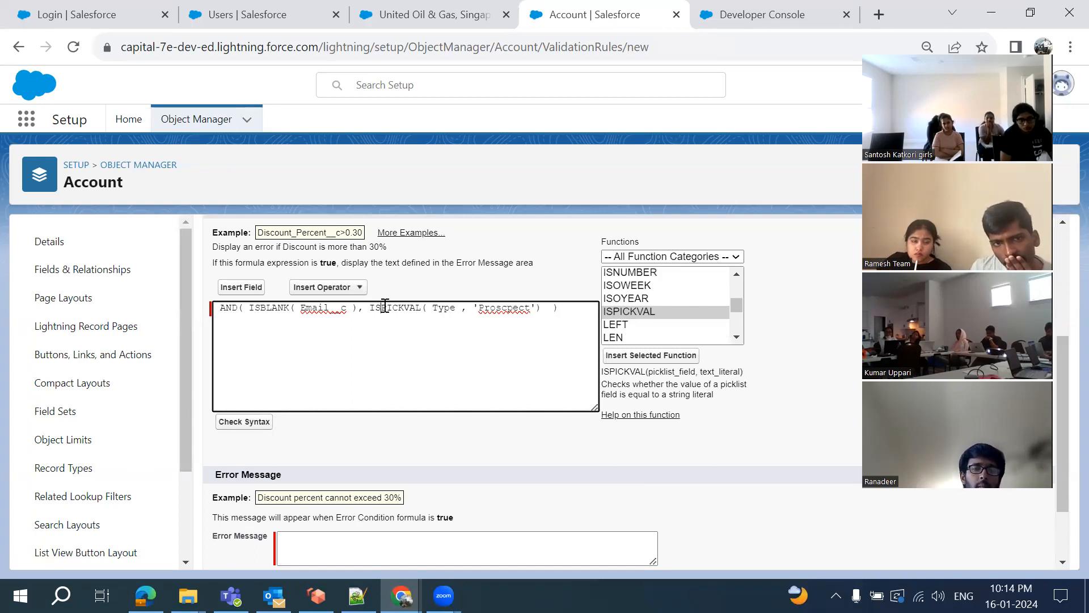
{"action": "double_click", "coordinate": [385, 306]}
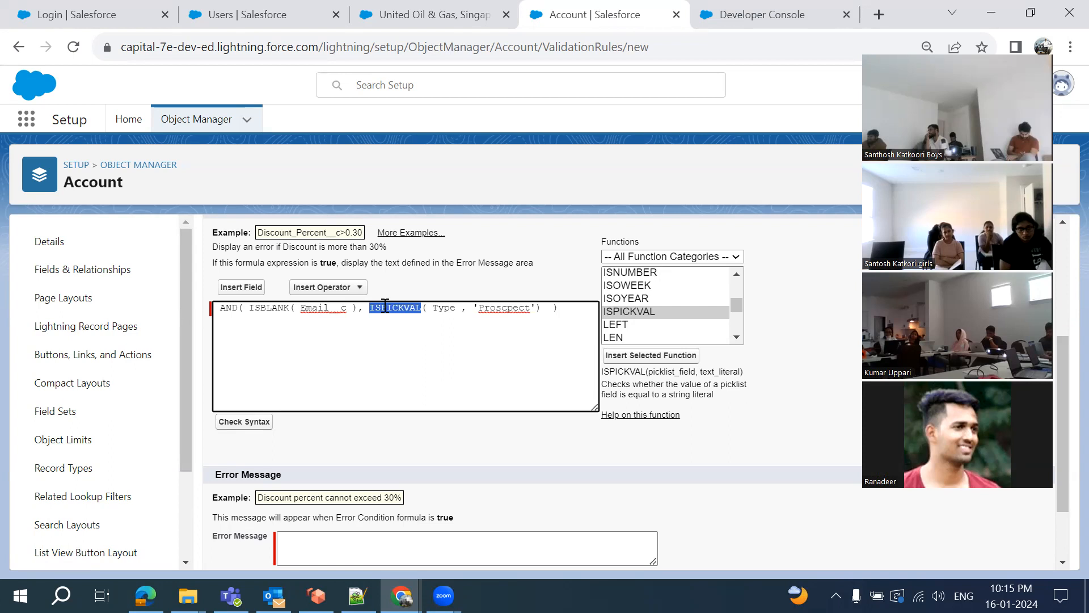
{"action": "double_click", "coordinate": [444, 309]}
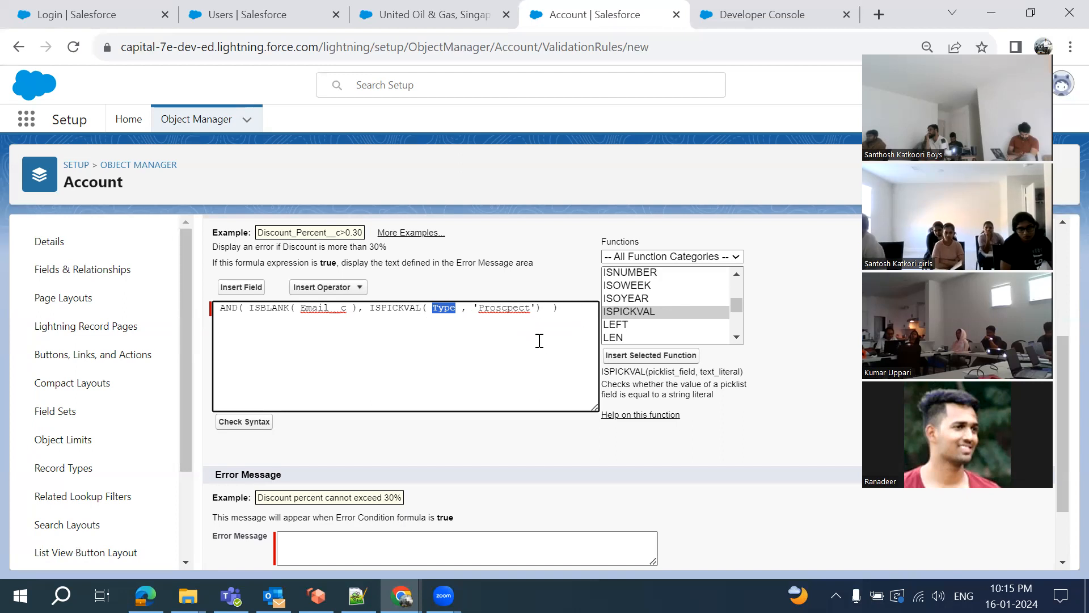
{"action": "left_click", "coordinate": [545, 309]}
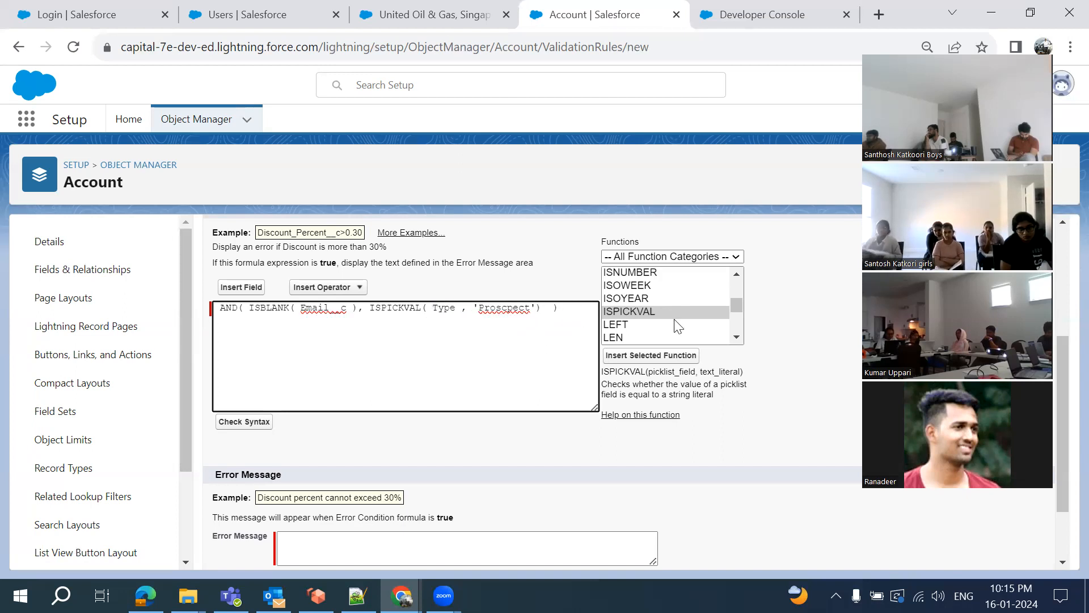
{"action": "scroll", "coordinate": [676, 325], "scroll_direction": "down", "scroll_amount": 3}
{"action": "scroll", "coordinate": [675, 318], "scroll_direction": "down", "scroll_amount": 10}
{"action": "scroll", "coordinate": [618, 327], "scroll_direction": "up", "scroll_amount": 3}
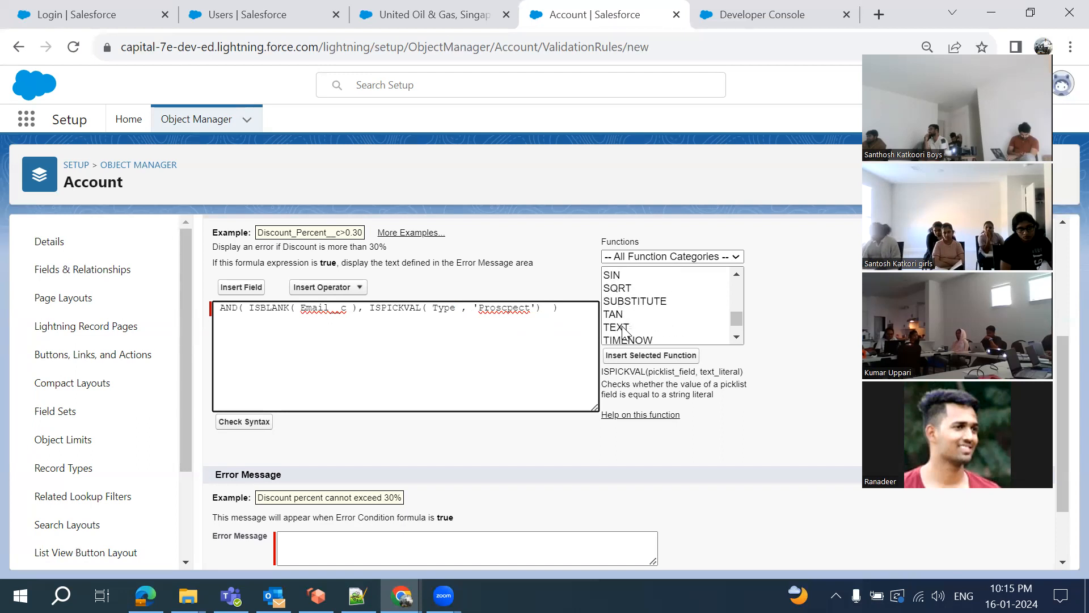
{"action": "type", "text": ","}
{"action": "left_click", "coordinate": [619, 327]}
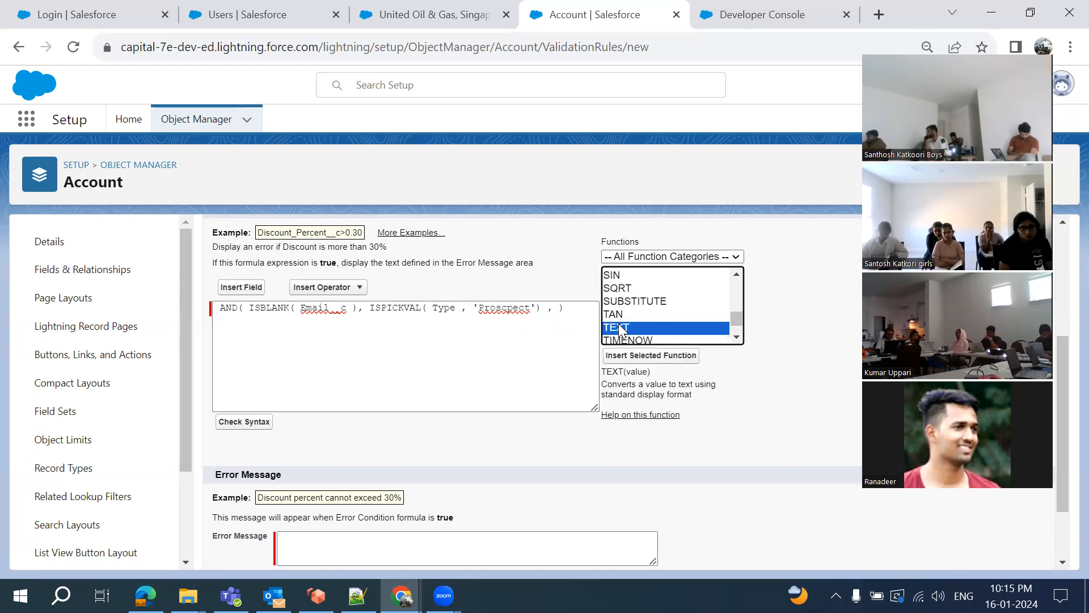
{"action": "left_click", "coordinate": [659, 354]}
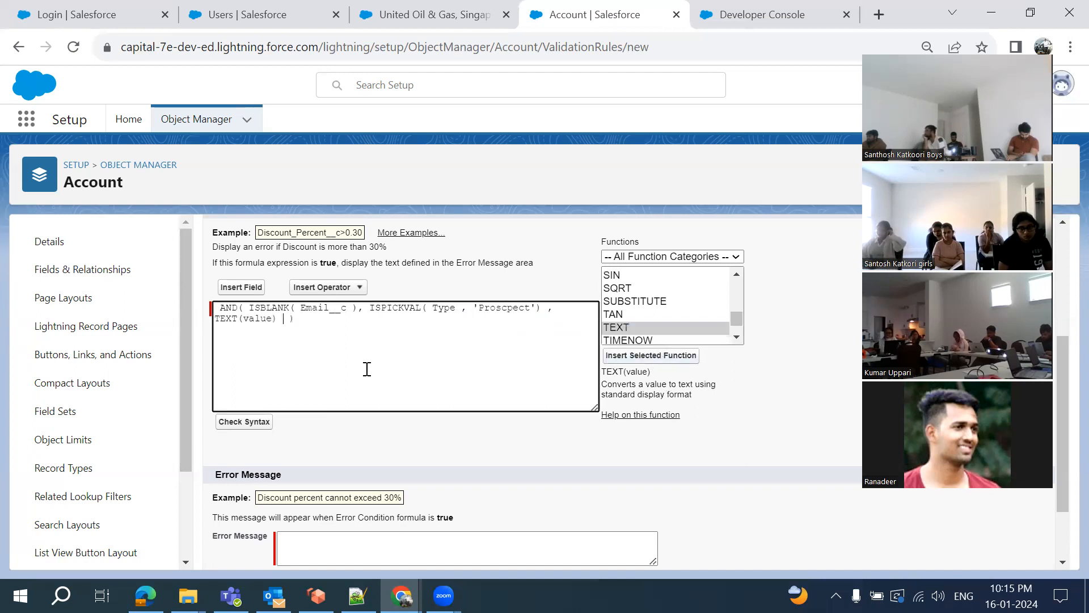
{"action": "double_click", "coordinate": [444, 309]}
{"action": "key", "text": "ctrl+c"}
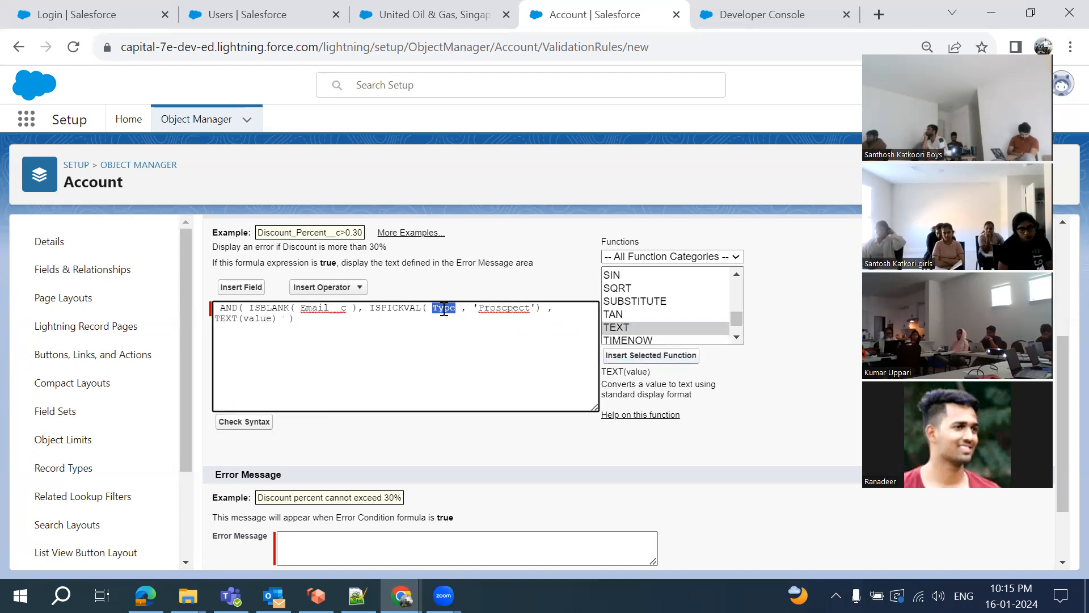
{"action": "double_click", "coordinate": [258, 319]}
{"action": "key", "text": "ctrl+v"}
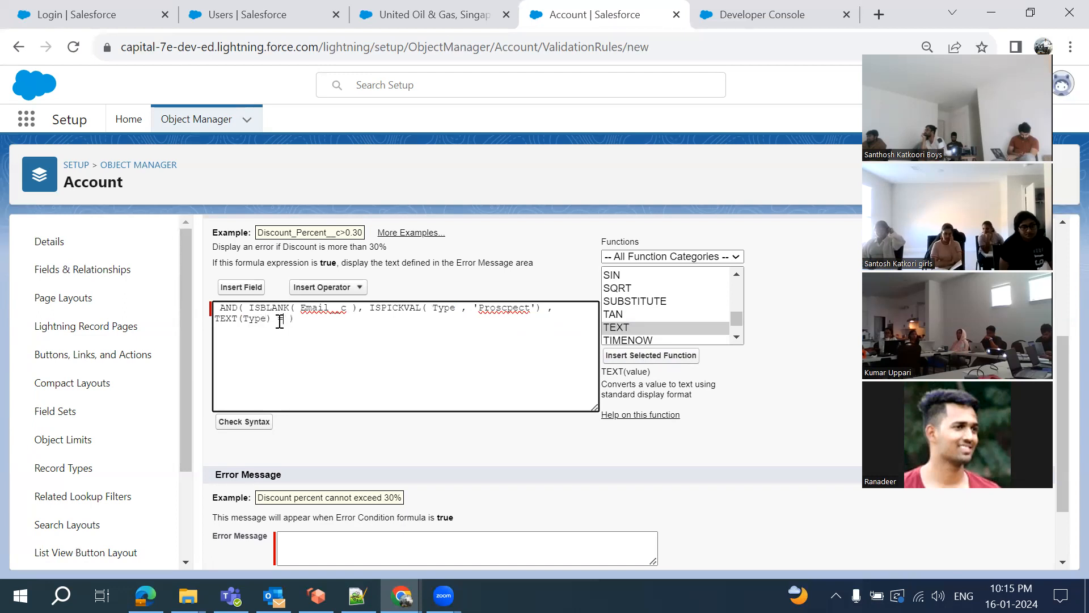
{"action": "type", "text": "''"}
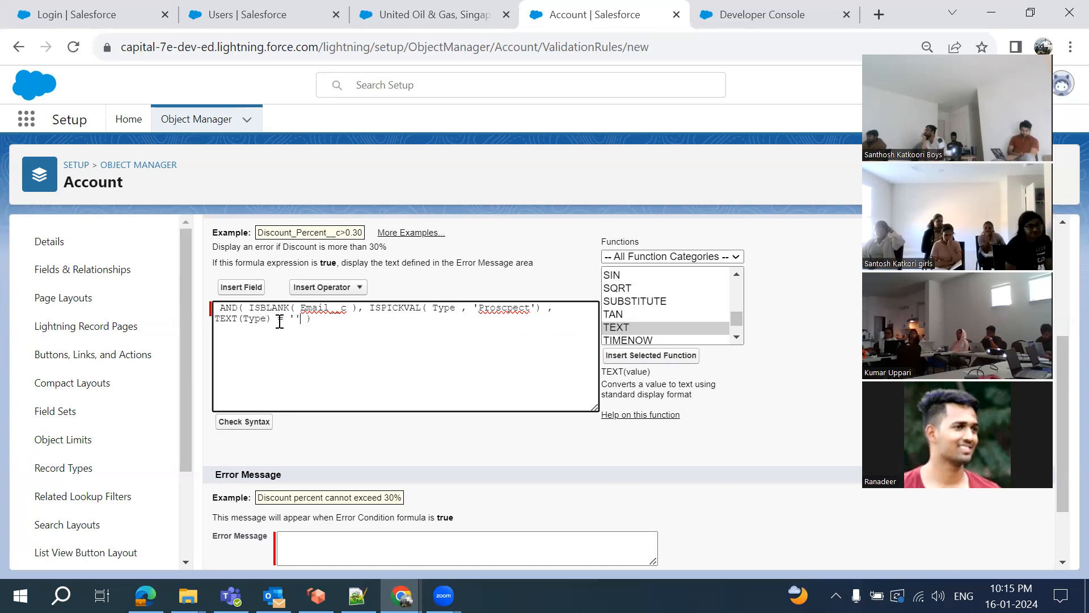
{"action": "double_click", "coordinate": [500, 313]}
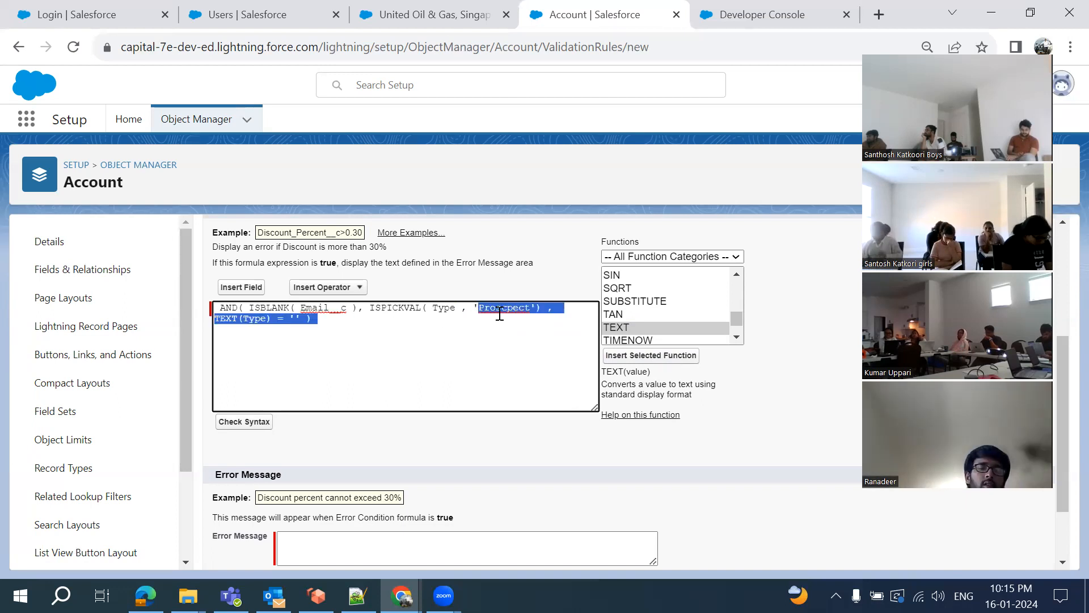
{"action": "double_click", "coordinate": [499, 307]}
{"action": "key", "text": "ctrl+c"}
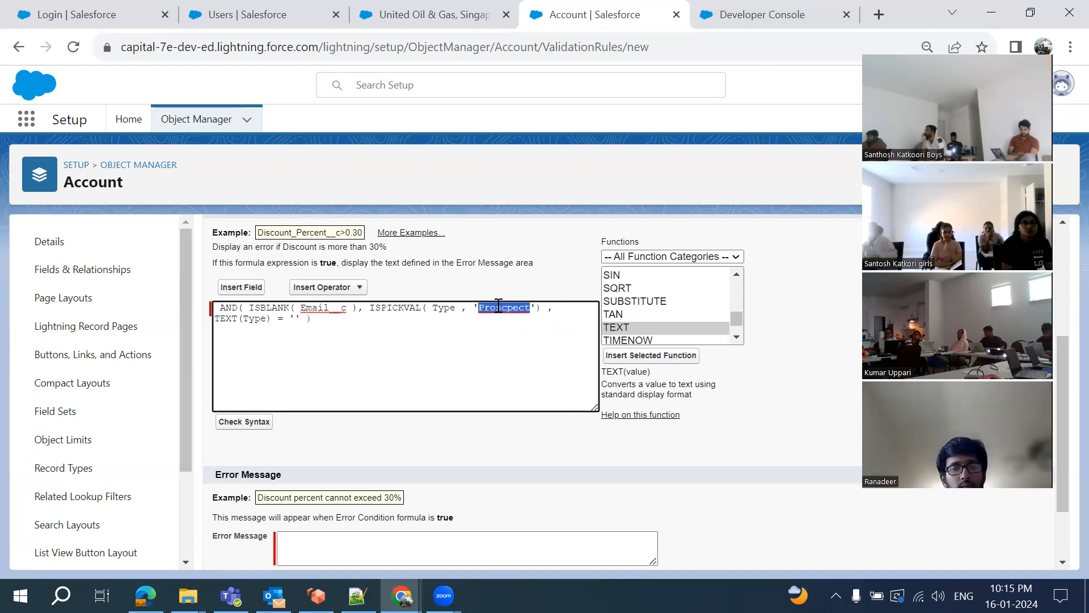
{"action": "left_click", "coordinate": [294, 318]}
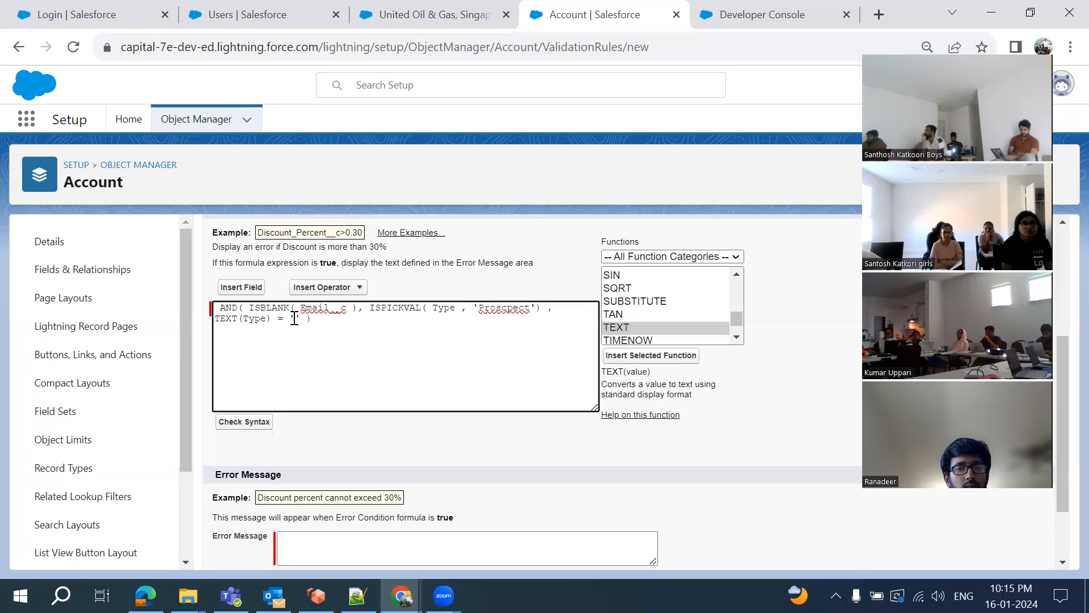
{"action": "key", "text": "ctrl+v"}
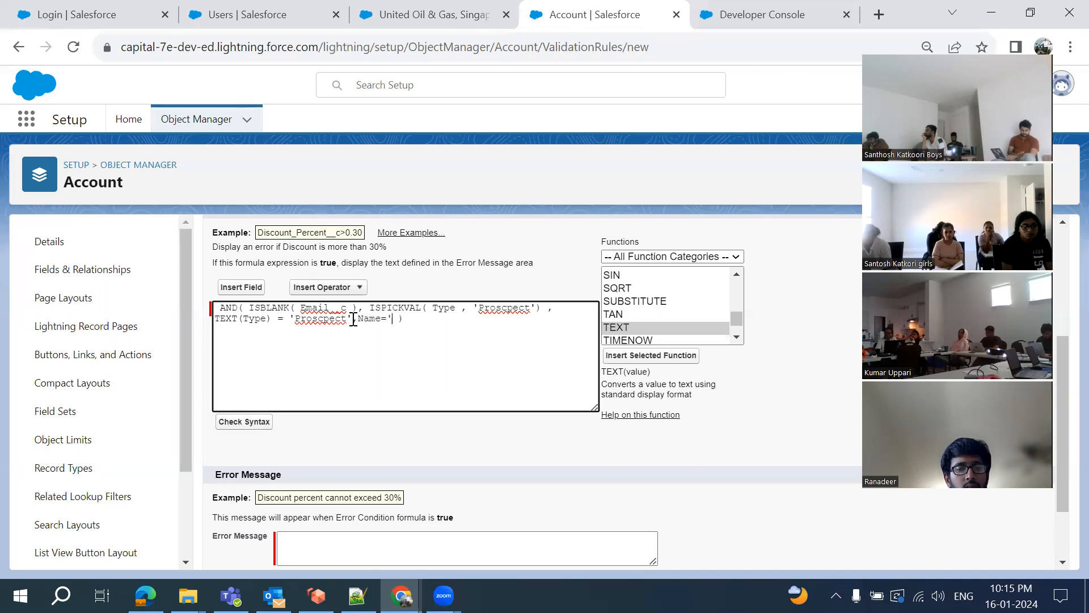
{"action": "type", "text": "'"}
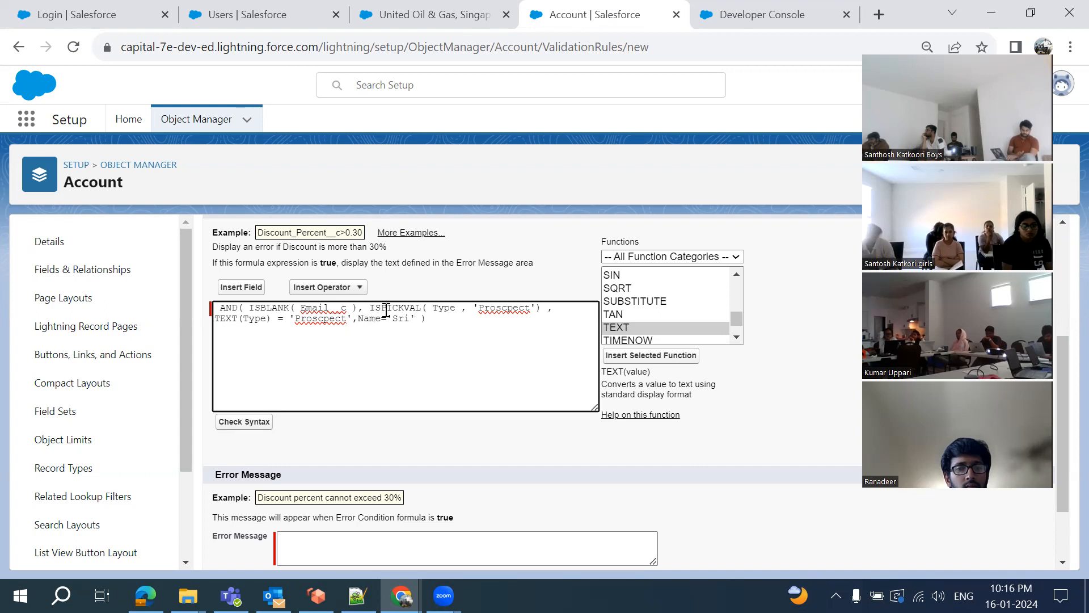
{"action": "double_click", "coordinate": [386, 309]}
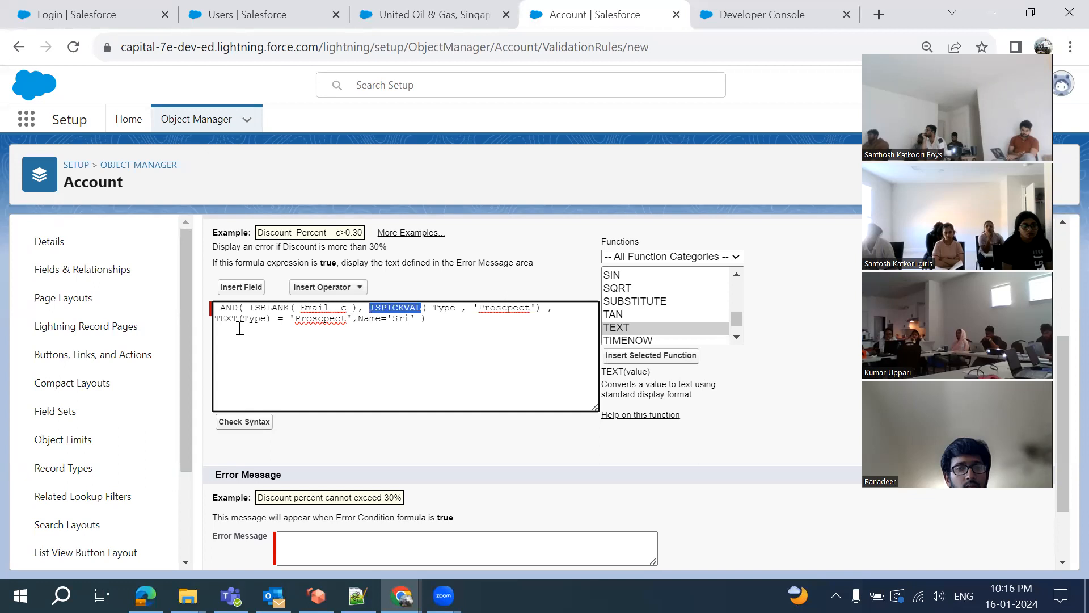
{"action": "left_click_drag", "start_coordinate": [415, 318], "coordinate": [210, 327]}
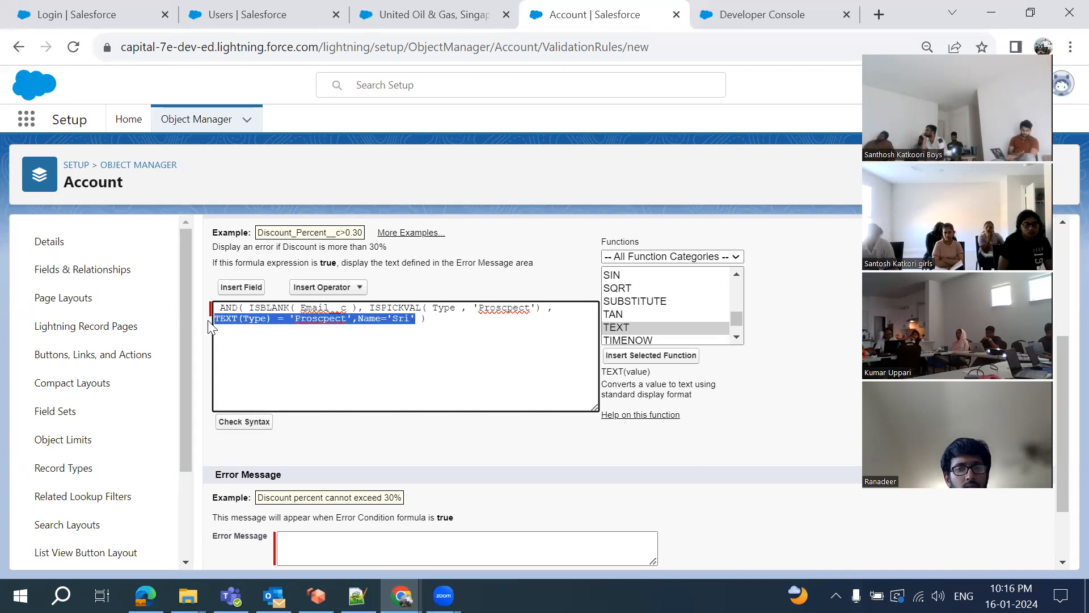
{"action": "key", "text": "BackSpace"}
{"action": "key", "text": "BackSpace"}
{"action": "key", "text": "BackSpace"}
{"action": "key", "text": "BackSpace"}
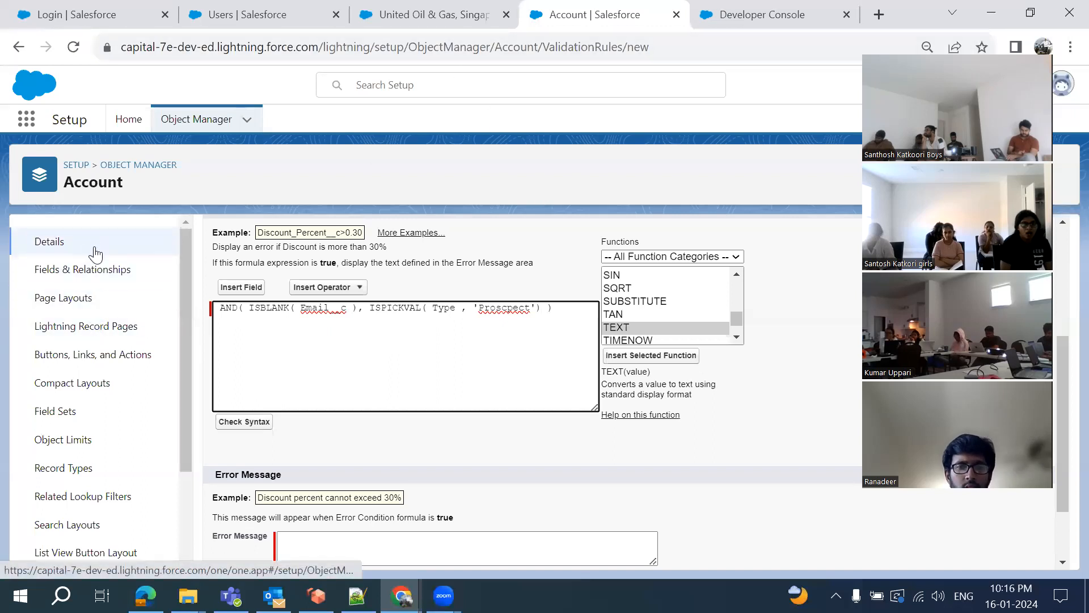
Open the Account Type field's details via Fields & Relationships, then switch to the United Oil & Gas tab
{"action": "left_click", "coordinate": [94, 276], "text": "ctrl"}
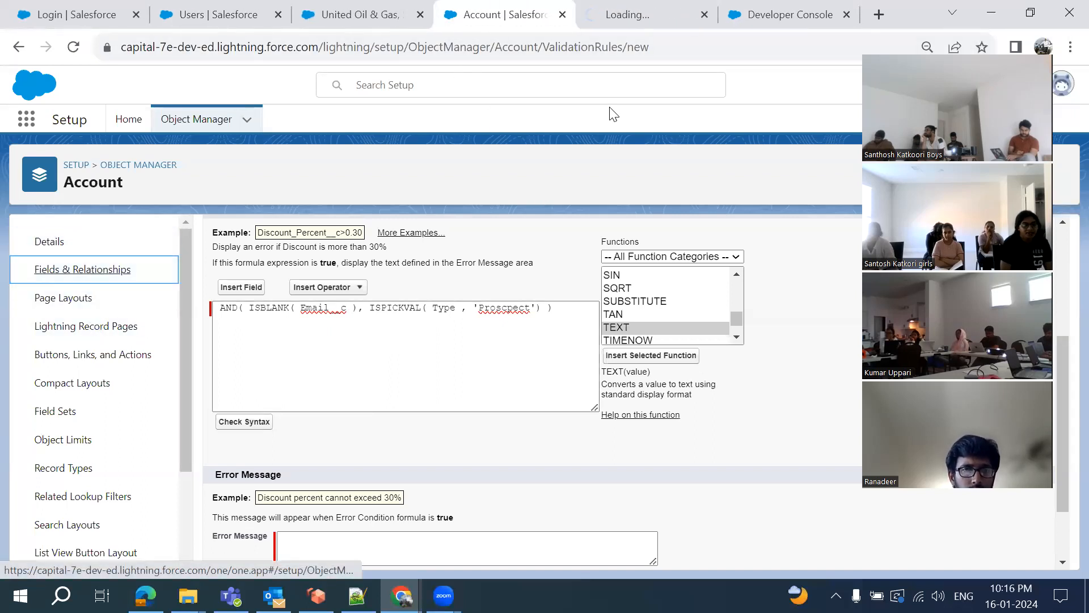
{"action": "left_click", "coordinate": [628, 24]}
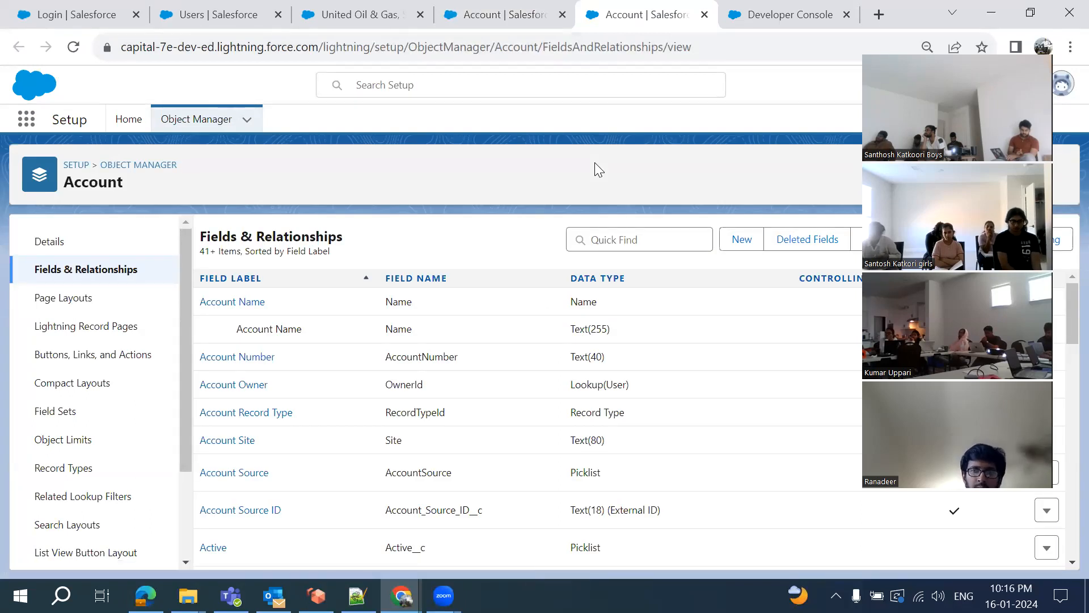
{"action": "left_click", "coordinate": [622, 235]}
{"action": "type", "text": "type"}
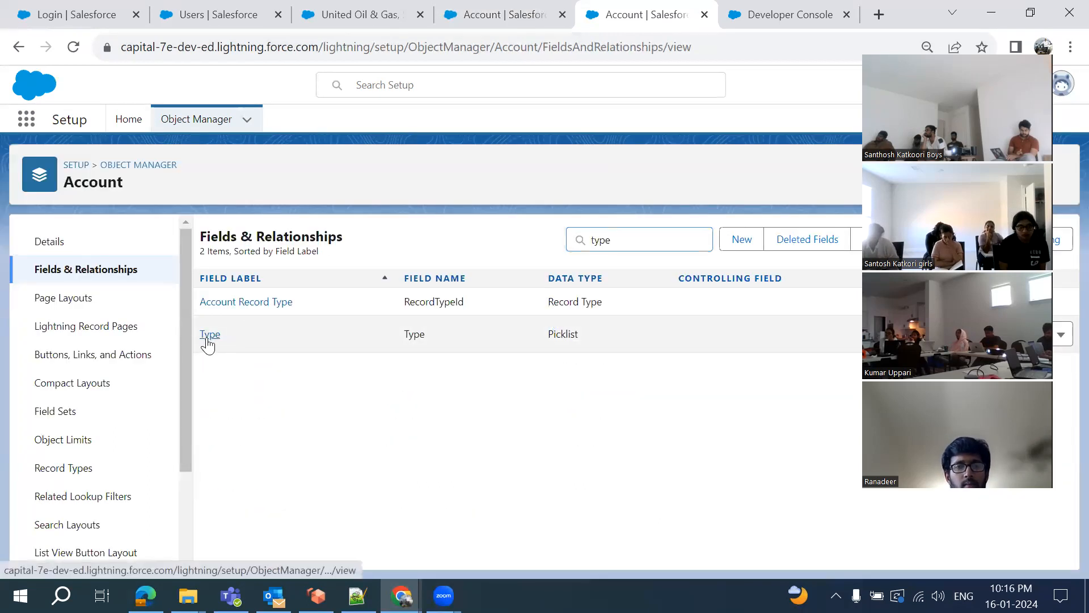
{"action": "left_click", "coordinate": [207, 339]}
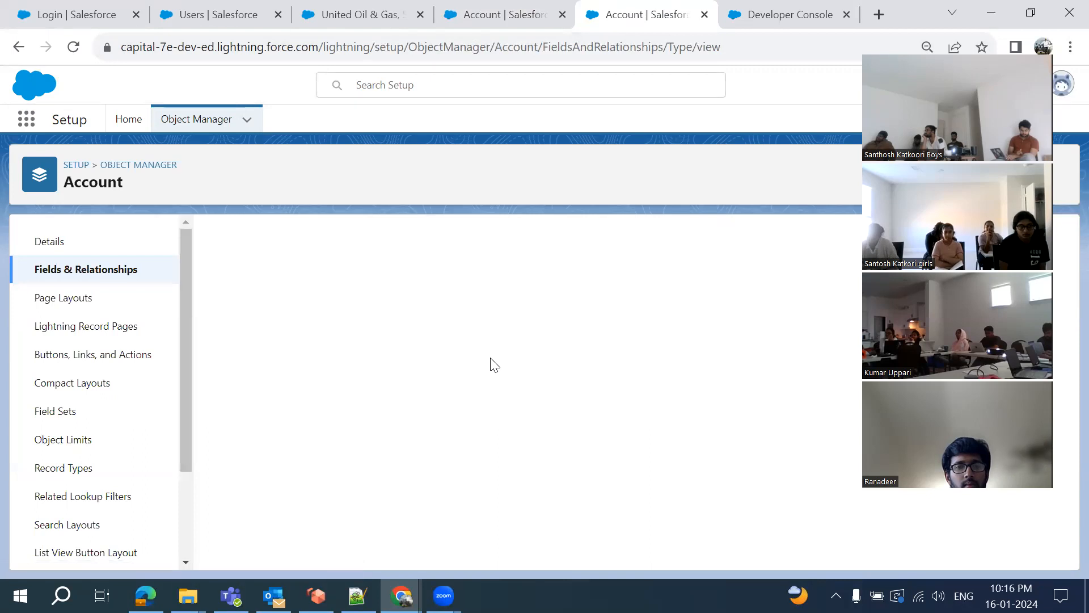
{"action": "left_click", "coordinate": [340, 15]}
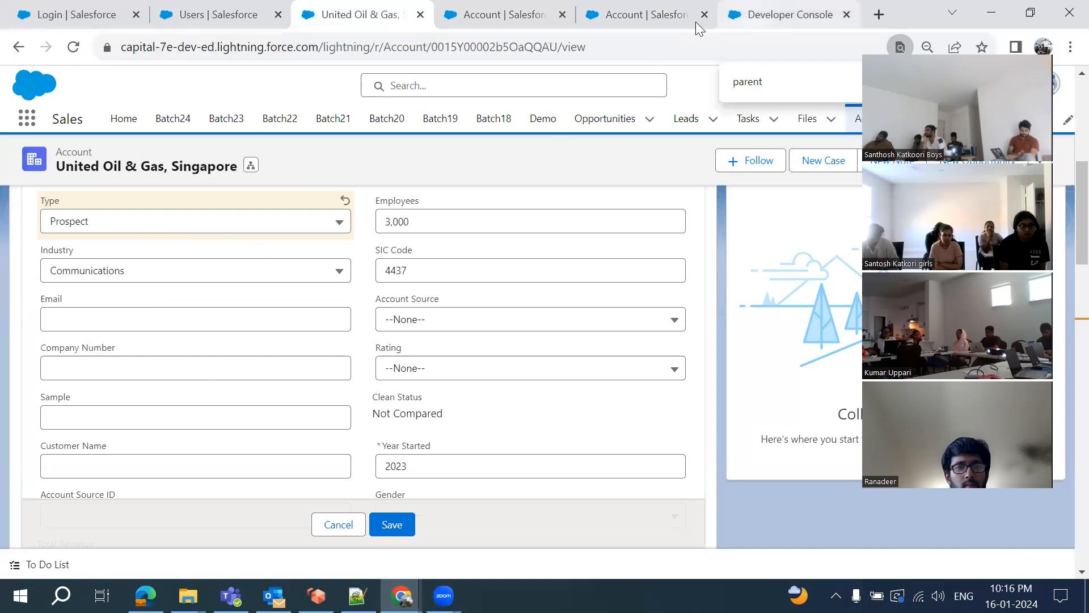
On the Account Type field page, find and select the Prospect picklist value's API name
{"action": "left_click", "coordinate": [633, 24]}
{"action": "scroll", "coordinate": [474, 342], "scroll_direction": "down", "scroll_amount": 3}
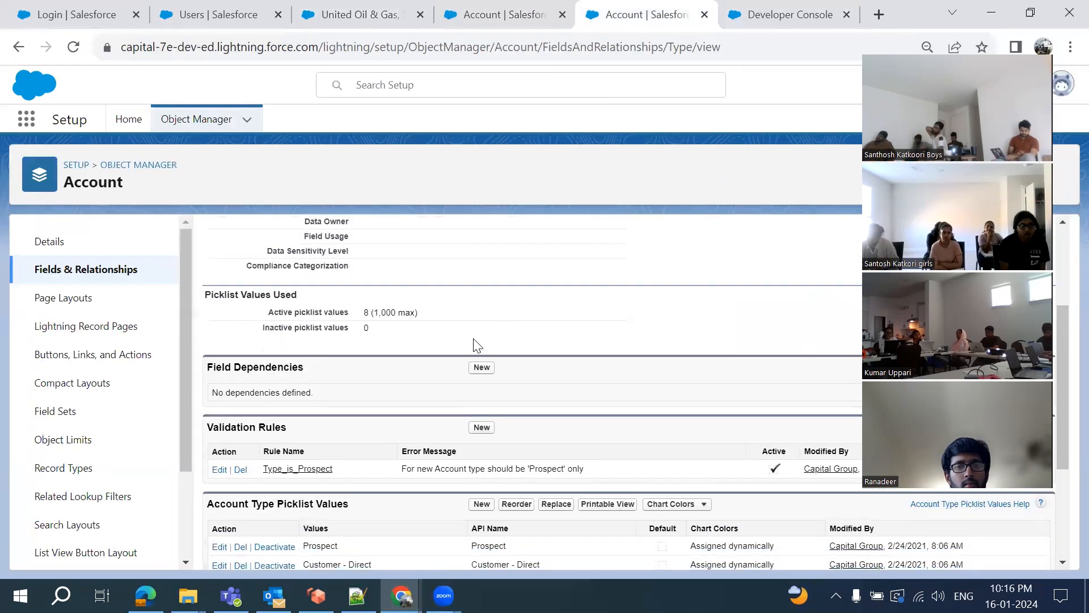
{"action": "scroll", "coordinate": [474, 343], "scroll_direction": "down", "scroll_amount": 3}
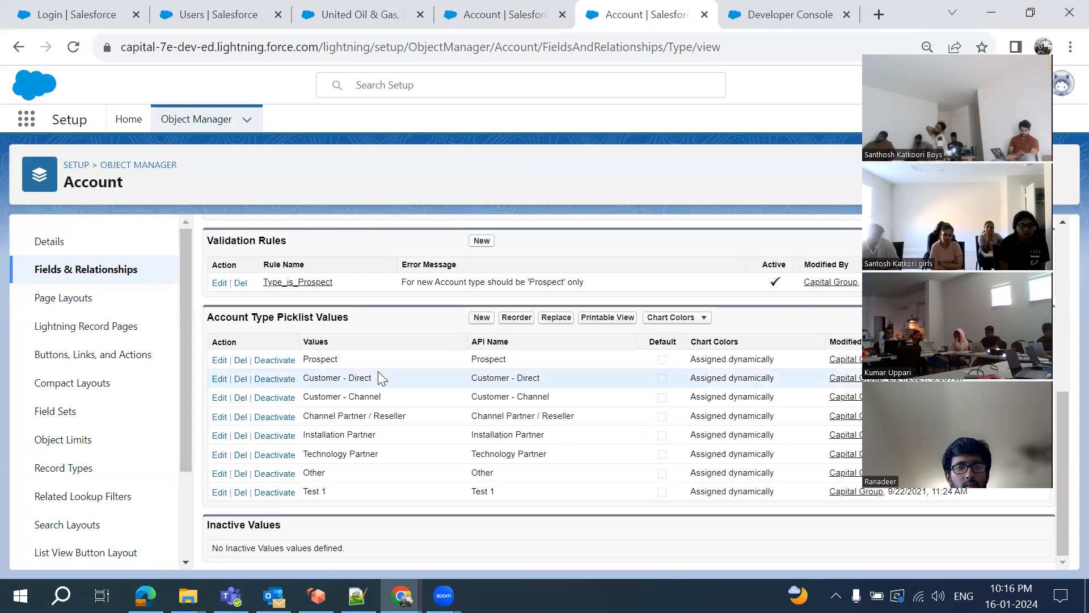
{"action": "double_click", "coordinate": [493, 359]}
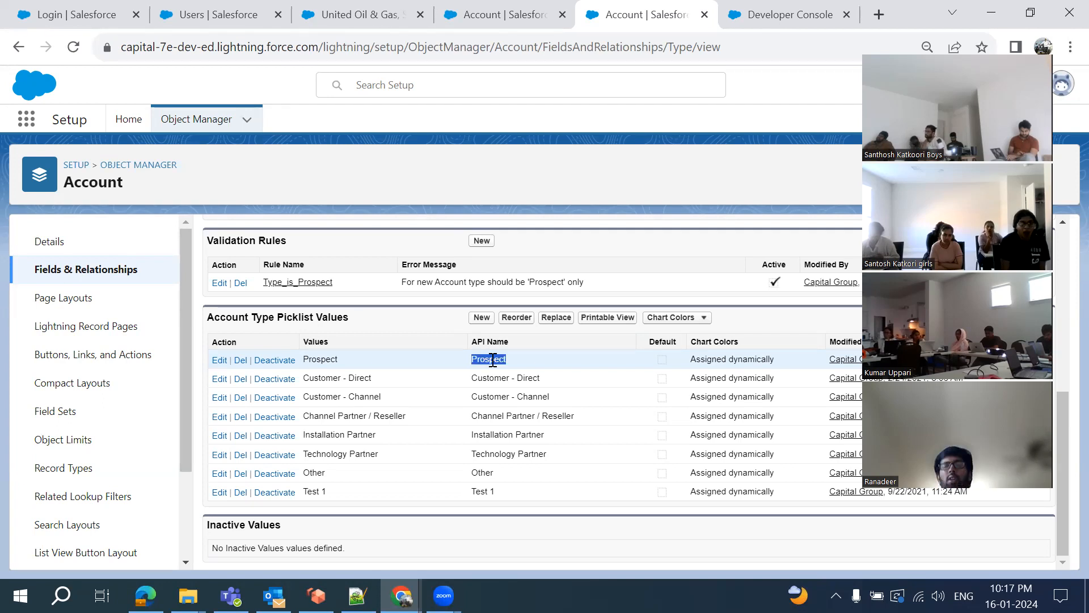
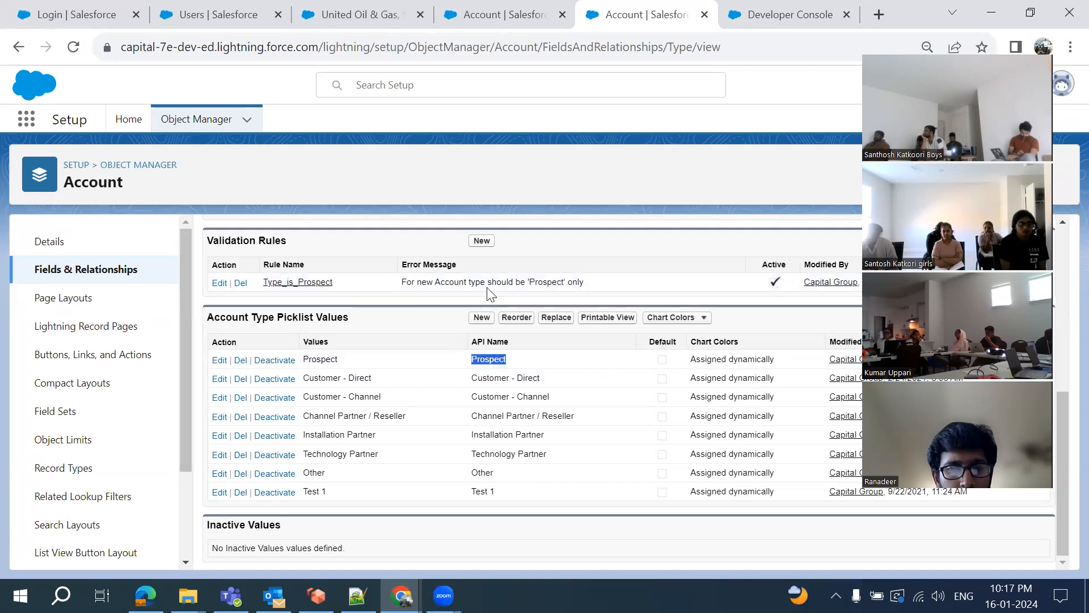
Correct 'Proscpect' to 'Prospect' in the formula and confirm the syntax check finds no errors
{"action": "left_click", "coordinate": [499, 16]}
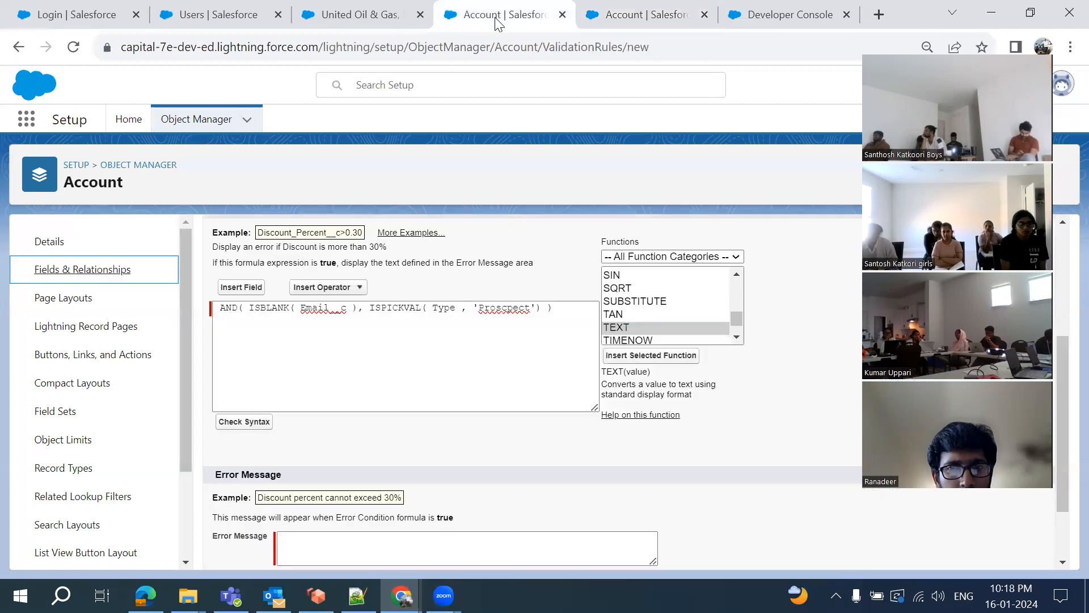
{"action": "double_click", "coordinate": [501, 309]}
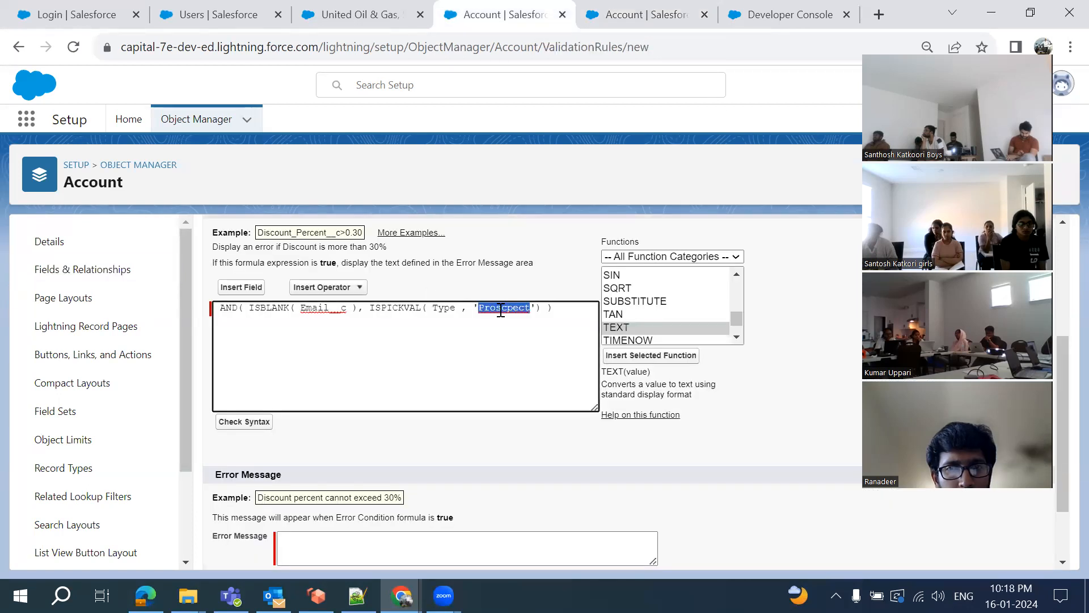
{"action": "type", "text": "Prospect"}
{"action": "left_click", "coordinate": [243, 425]}
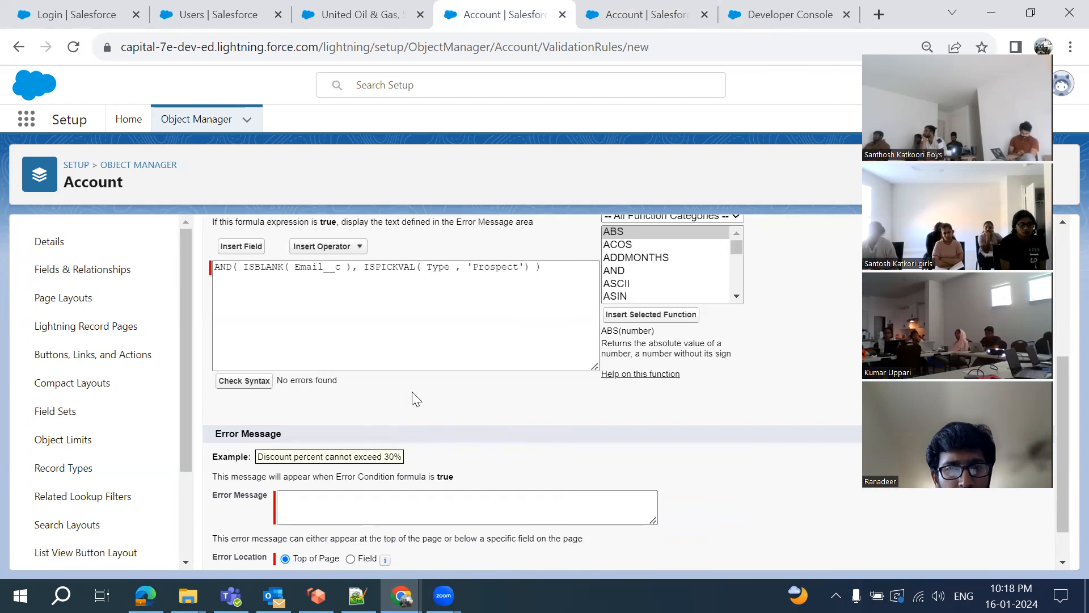
{"action": "scroll", "coordinate": [410, 394], "scroll_direction": "down", "scroll_amount": 1}
Enter the error message 'For Prospect Account Email is Mandatory', fixing typos along the way
{"action": "left_click", "coordinate": [301, 463]}
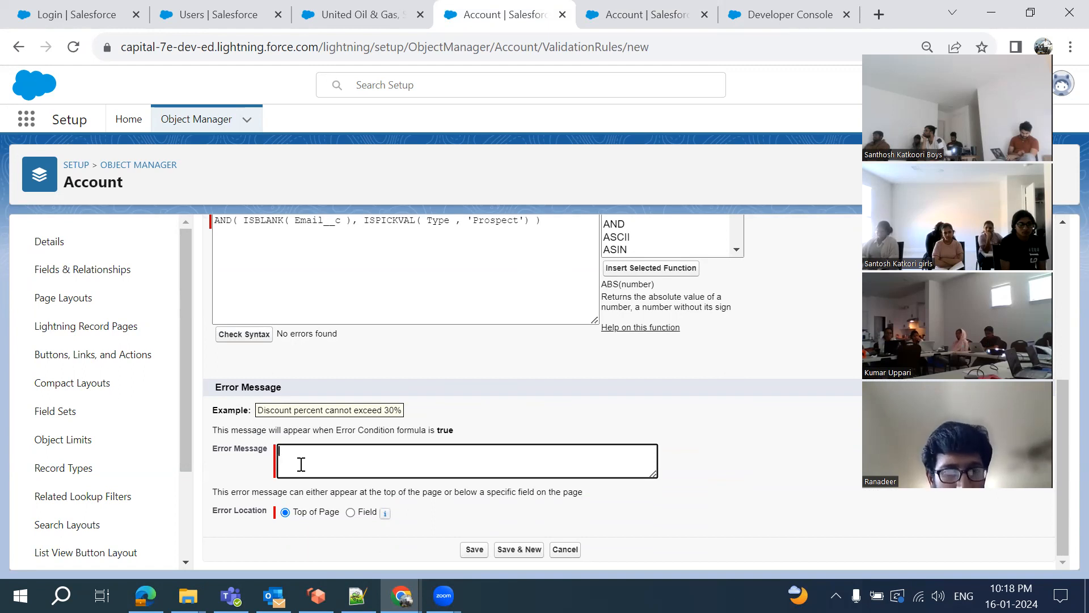
{"action": "key", "text": "BackSpace"}
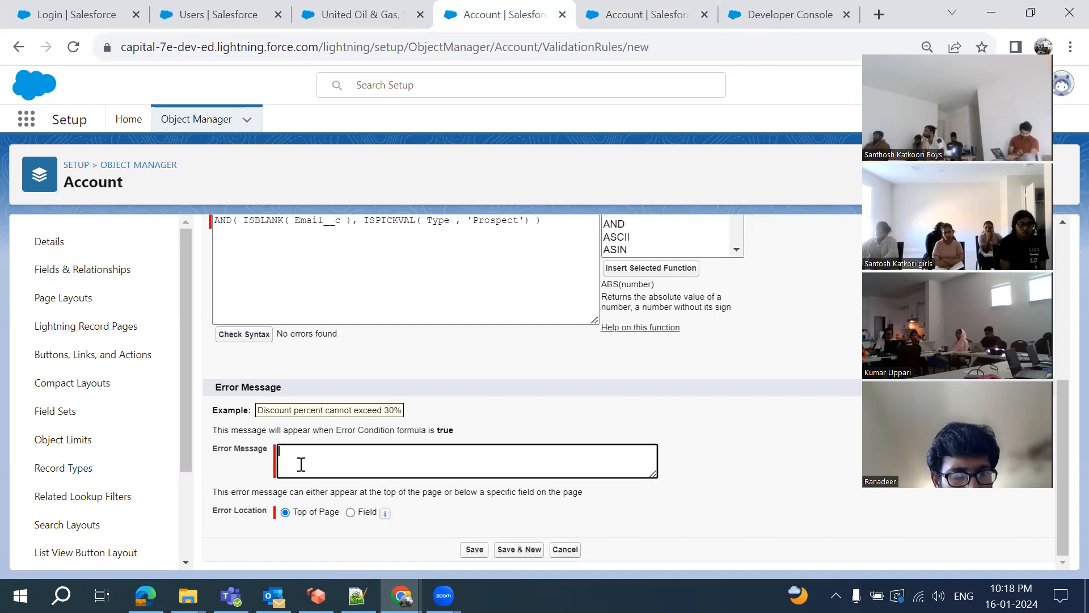
{"action": "type", "text": "For Prospect"}
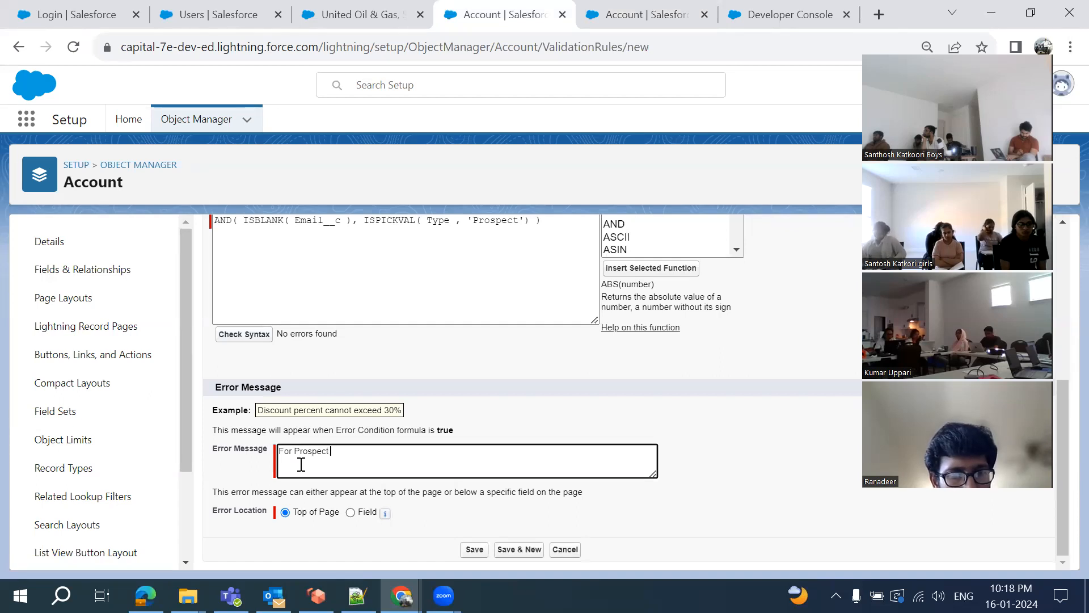
{"action": "type", "text": " Account M"}
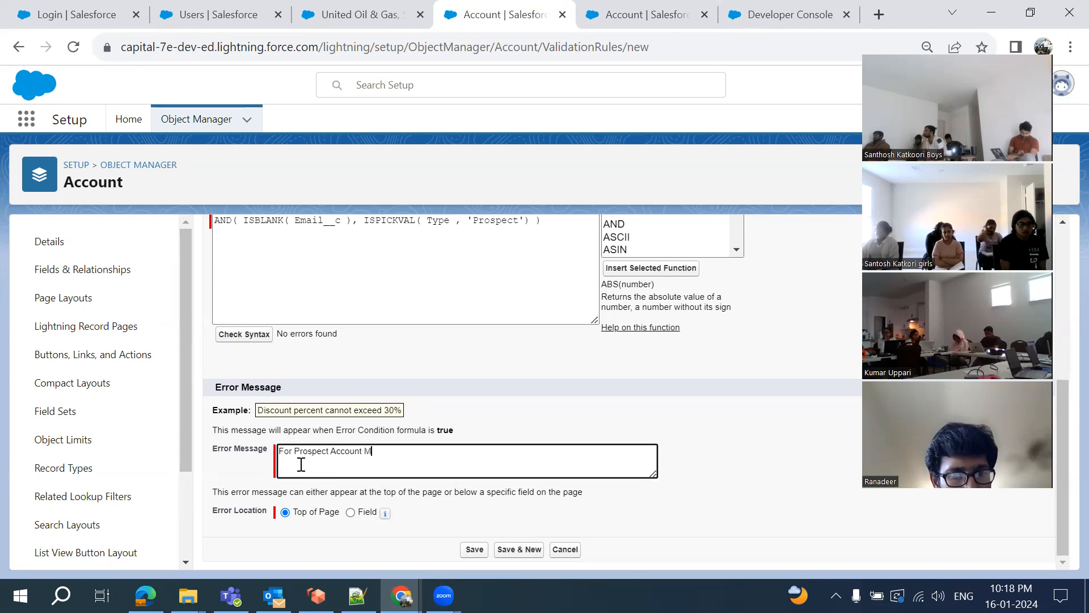
{"action": "key", "text": "BackSpace"}
{"action": "type", "text": "Email is Man"}
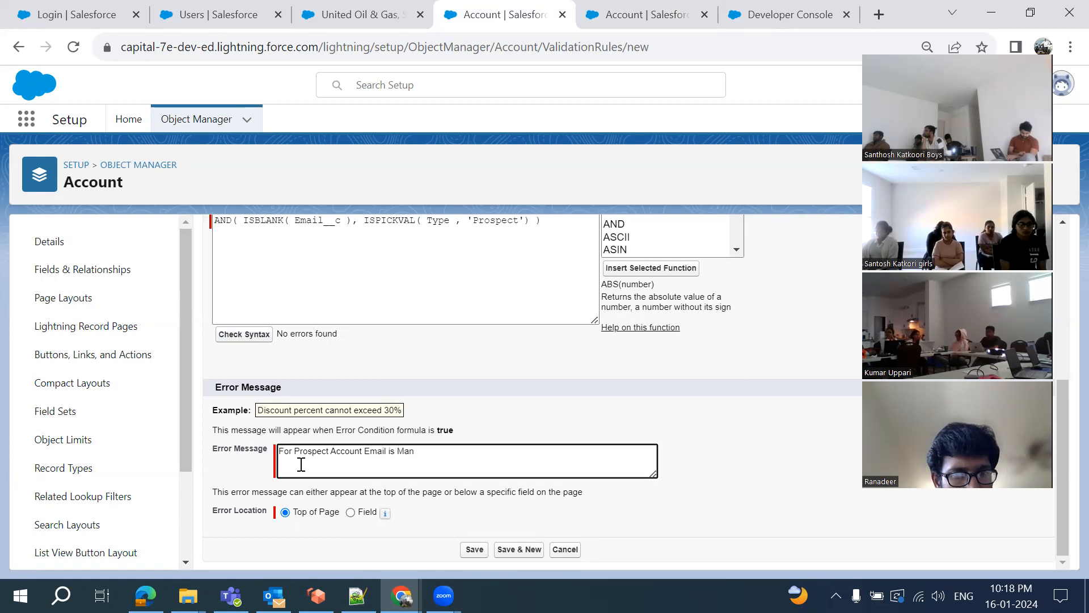
{"action": "type", "text": "datory"}
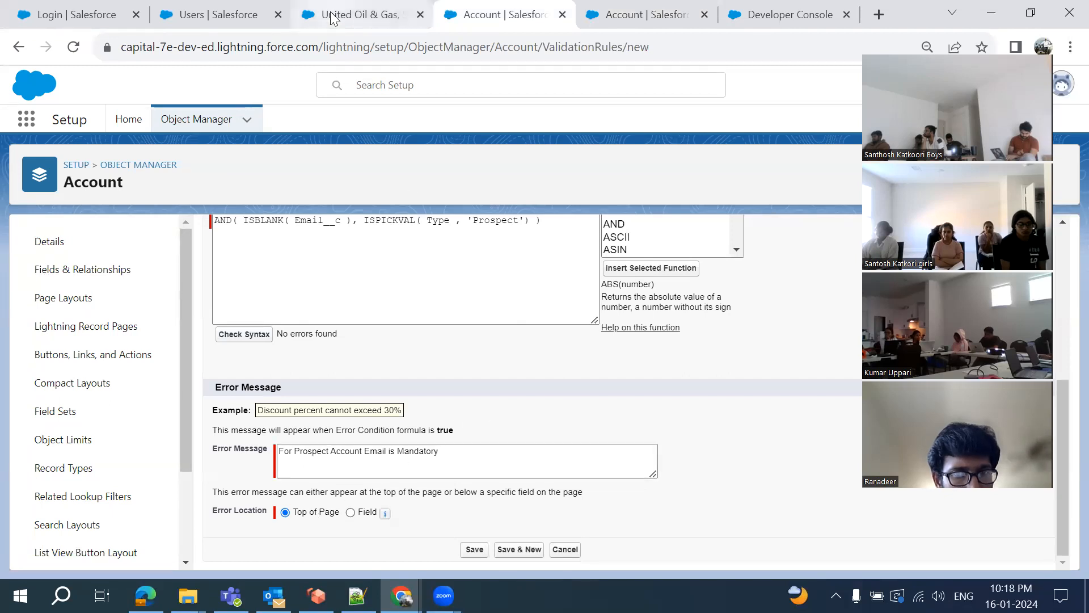
{"action": "left_click", "coordinate": [350, 14]}
{"action": "scroll", "coordinate": [373, 381], "scroll_direction": "down", "scroll_amount": 1}
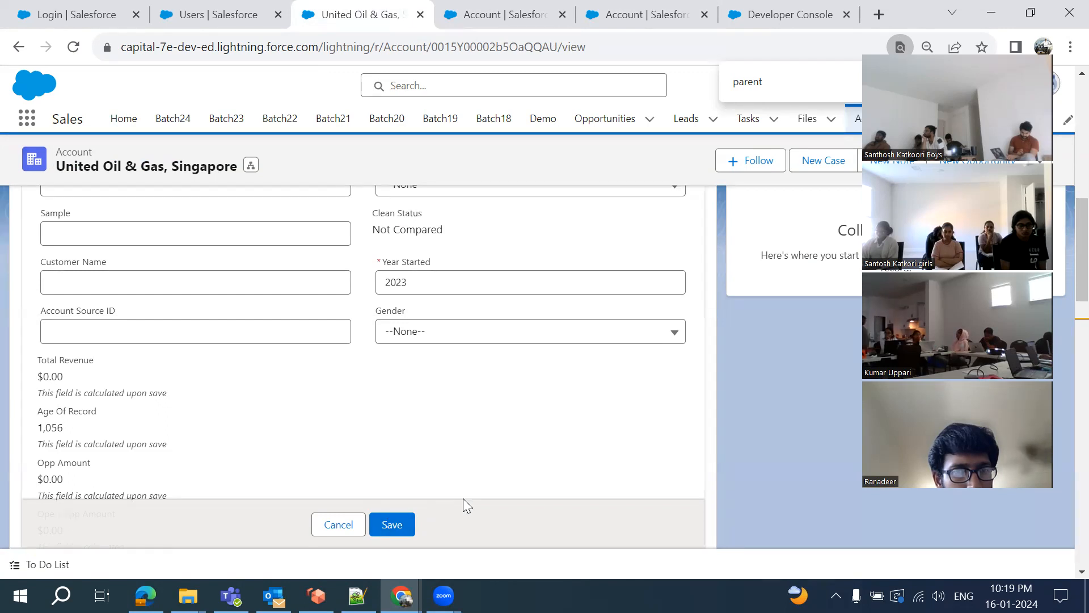
{"action": "left_click", "coordinate": [465, 17]}
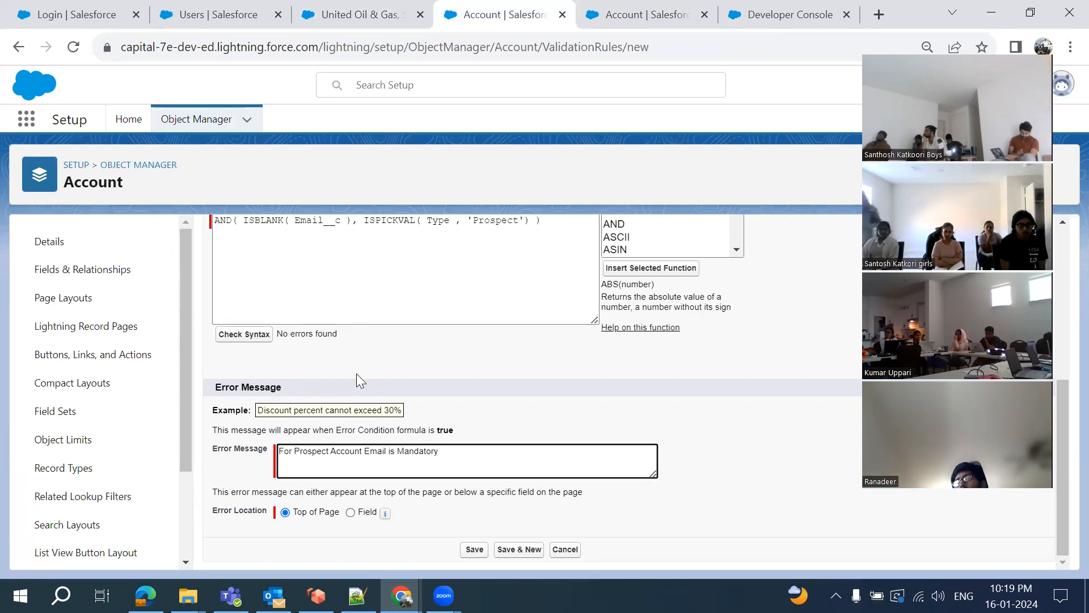
Set the error location to the Email field and save Email_Mandate_Based_on_Type
{"action": "left_click", "coordinate": [350, 512]}
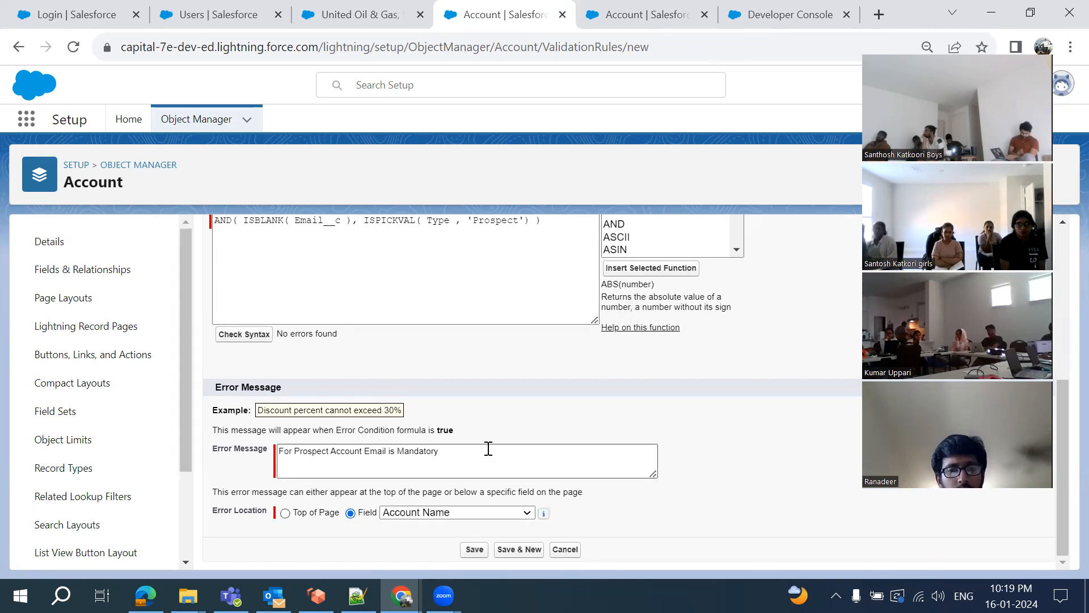
{"action": "left_click", "coordinate": [527, 513]}
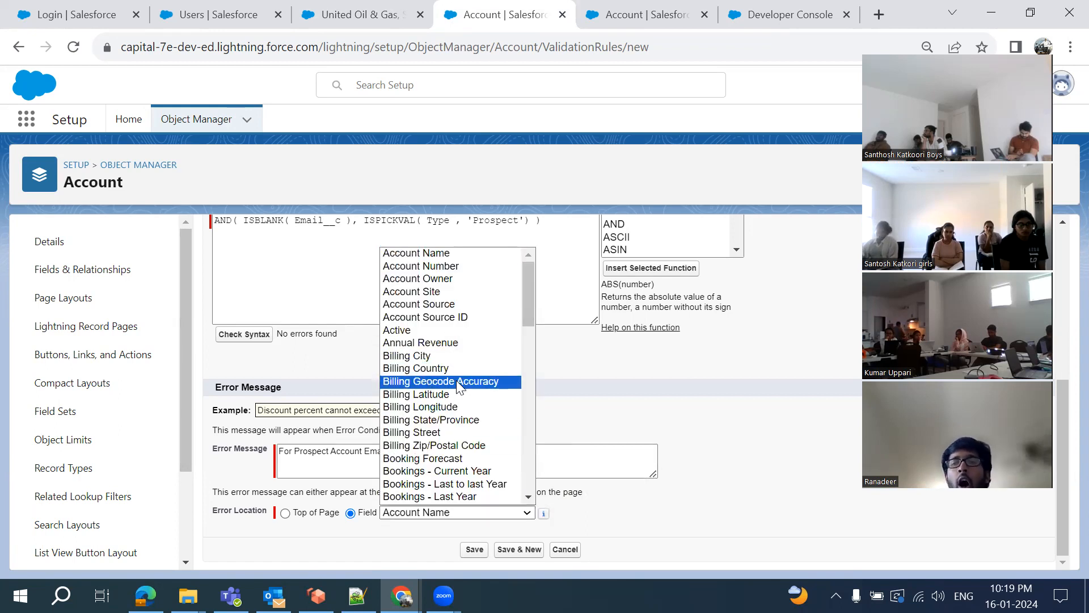
{"action": "scroll", "coordinate": [456, 380], "scroll_direction": "down", "scroll_amount": 6}
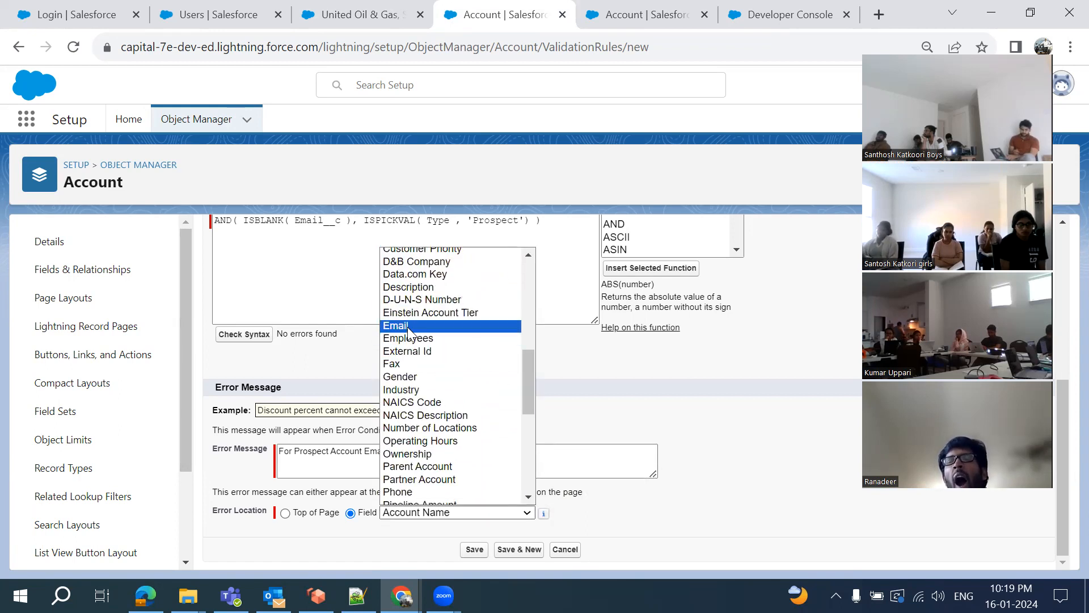
{"action": "left_click", "coordinate": [408, 326]}
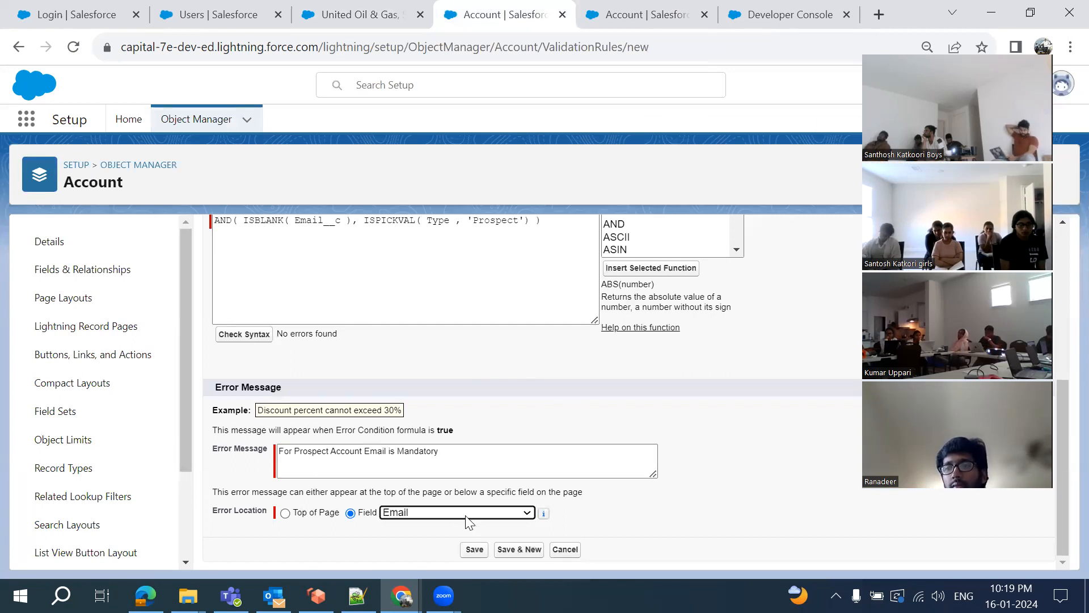
{"action": "left_click", "coordinate": [476, 549]}
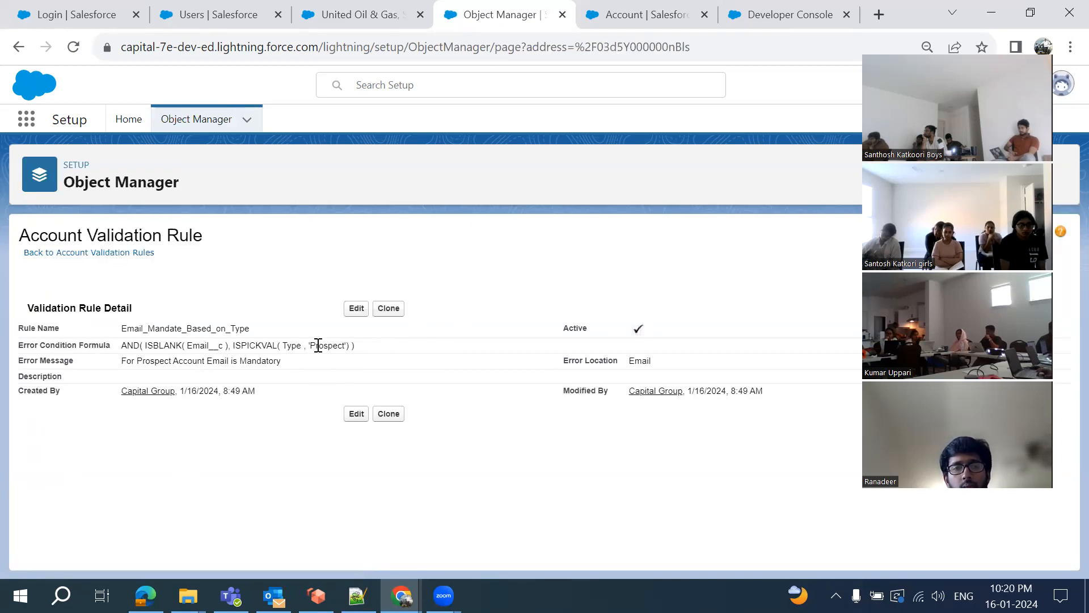
Try saving United Oil & Gas as Prospect with Email blank, then return to the rule
{"action": "left_click", "coordinate": [345, 21]}
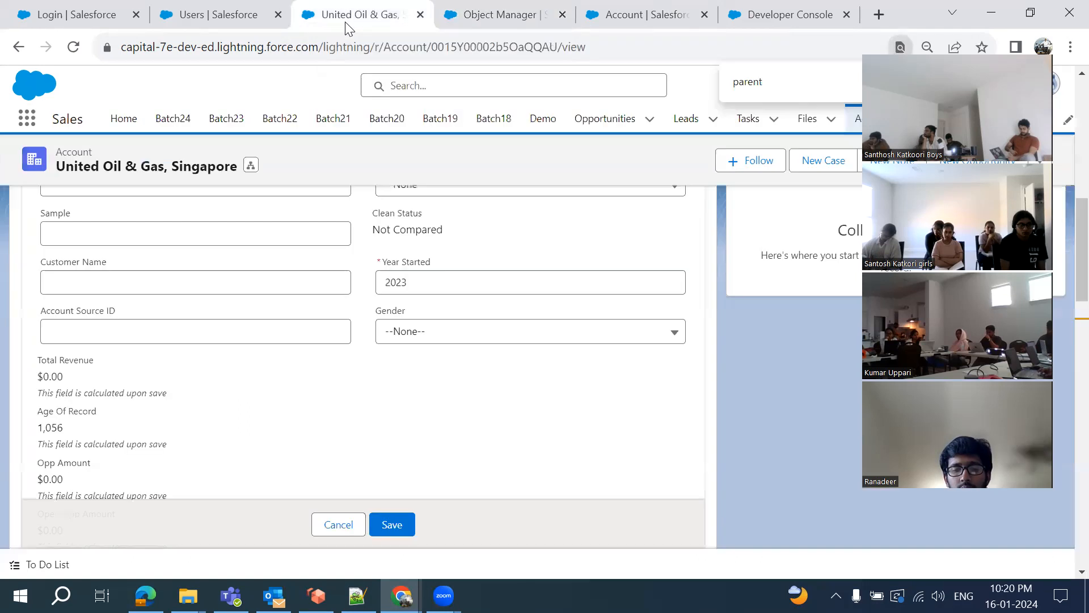
{"action": "scroll", "coordinate": [327, 314], "scroll_direction": "up", "scroll_amount": 2}
{"action": "scroll", "coordinate": [326, 312], "scroll_direction": "up", "scroll_amount": 4}
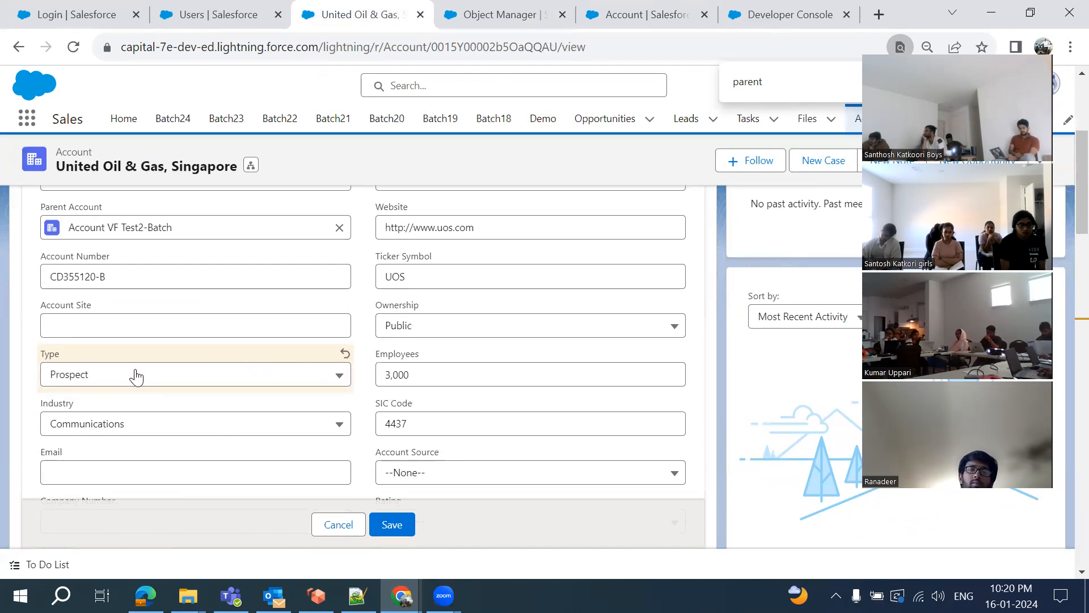
{"action": "scroll", "coordinate": [212, 412], "scroll_direction": "down", "scroll_amount": 1}
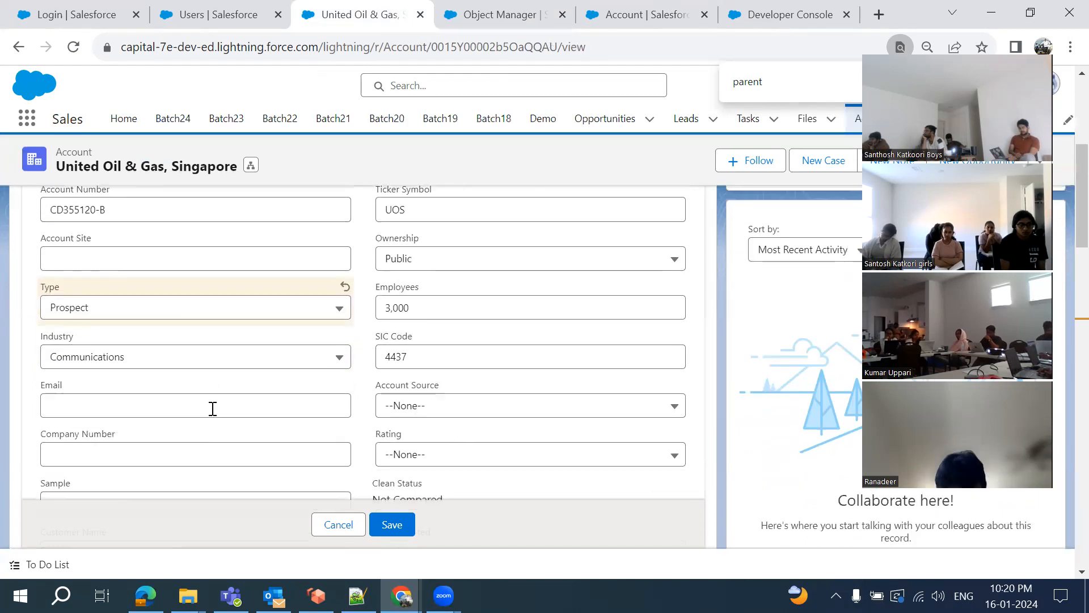
{"action": "left_click", "coordinate": [395, 524]}
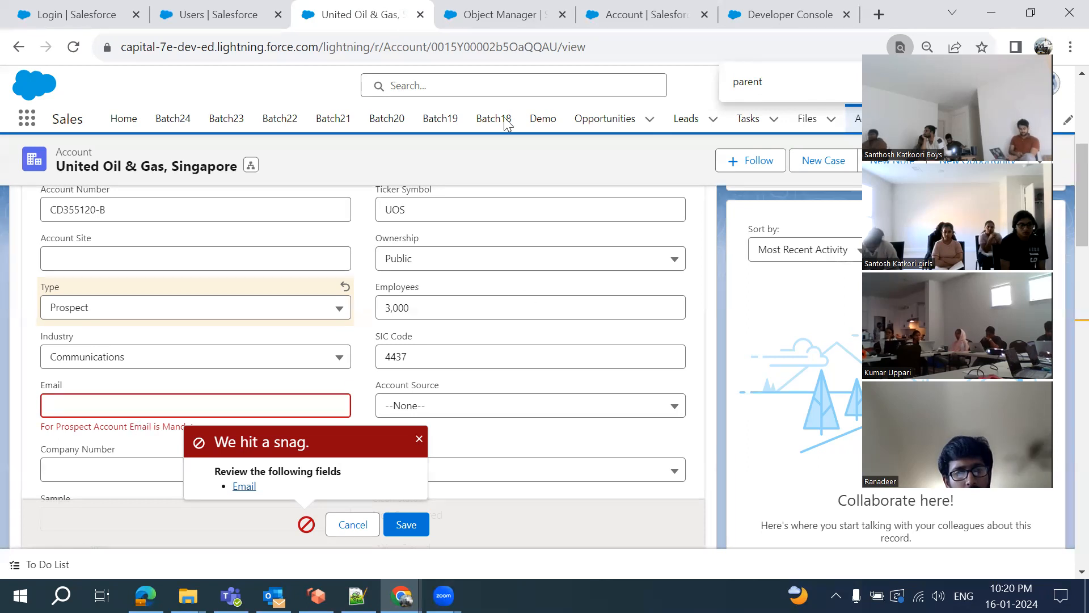
{"action": "left_click", "coordinate": [497, 20]}
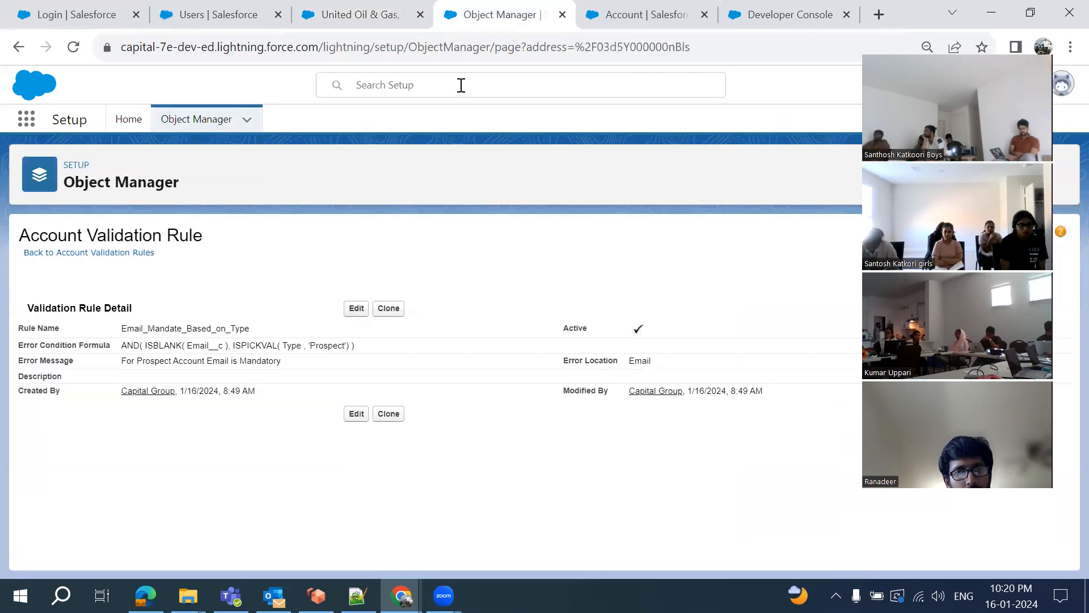
Change the rule's error location to Top of Page, save, and retry saving United Oil & Gas
{"action": "left_click", "coordinate": [357, 309]}
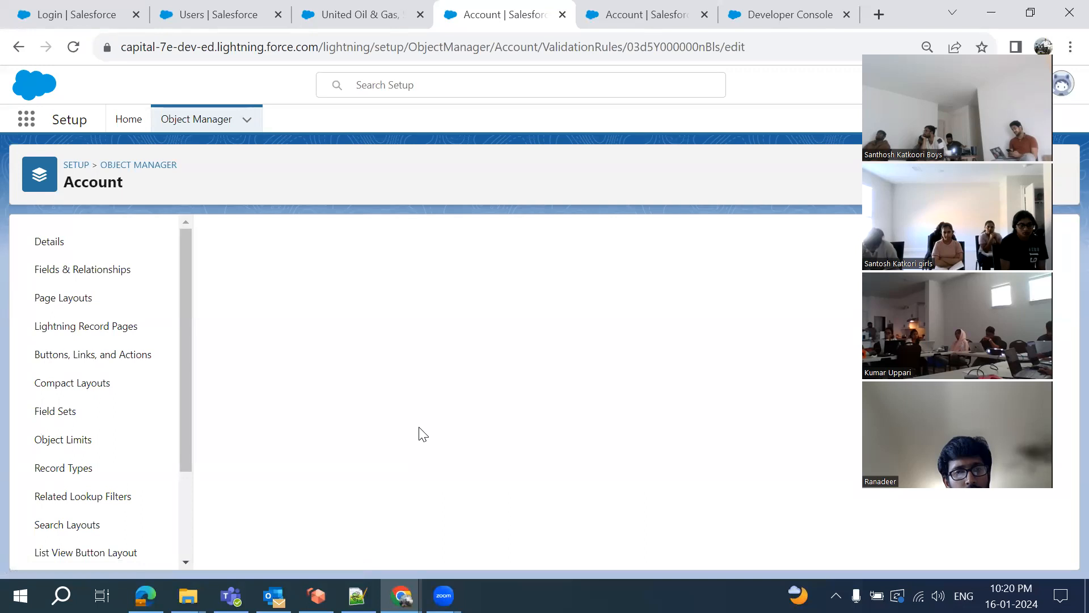
{"action": "scroll", "coordinate": [419, 433], "scroll_direction": "down", "scroll_amount": 5}
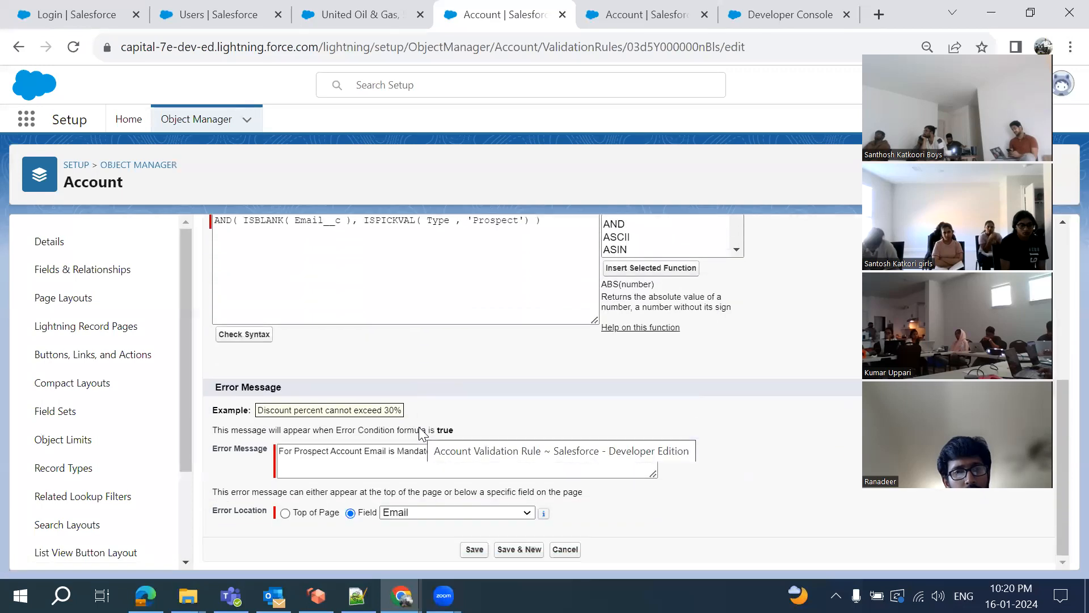
{"action": "left_click", "coordinate": [286, 514]}
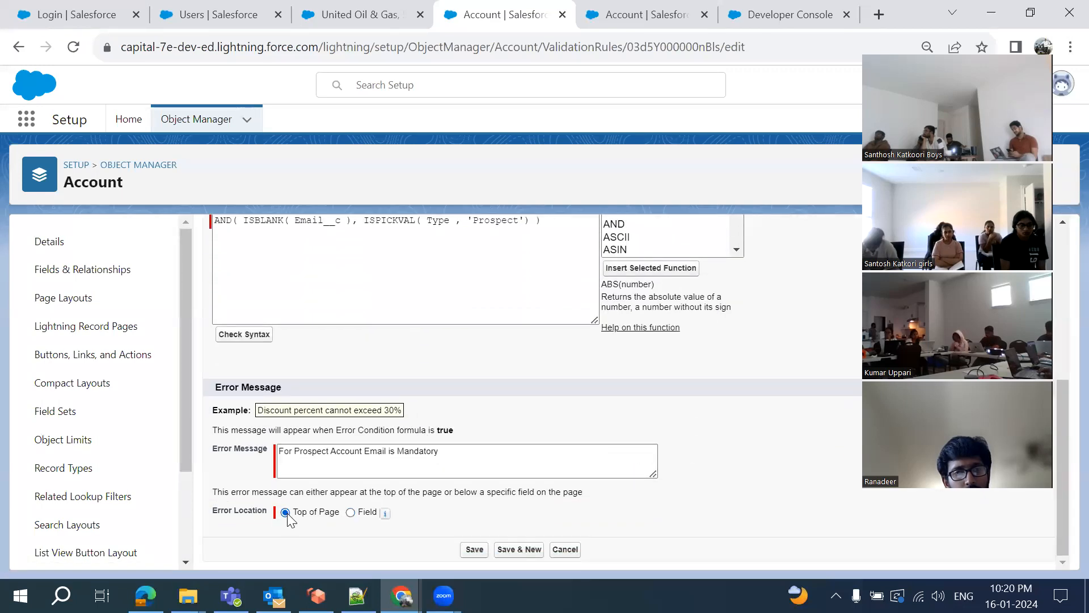
{"action": "left_click", "coordinate": [474, 549]}
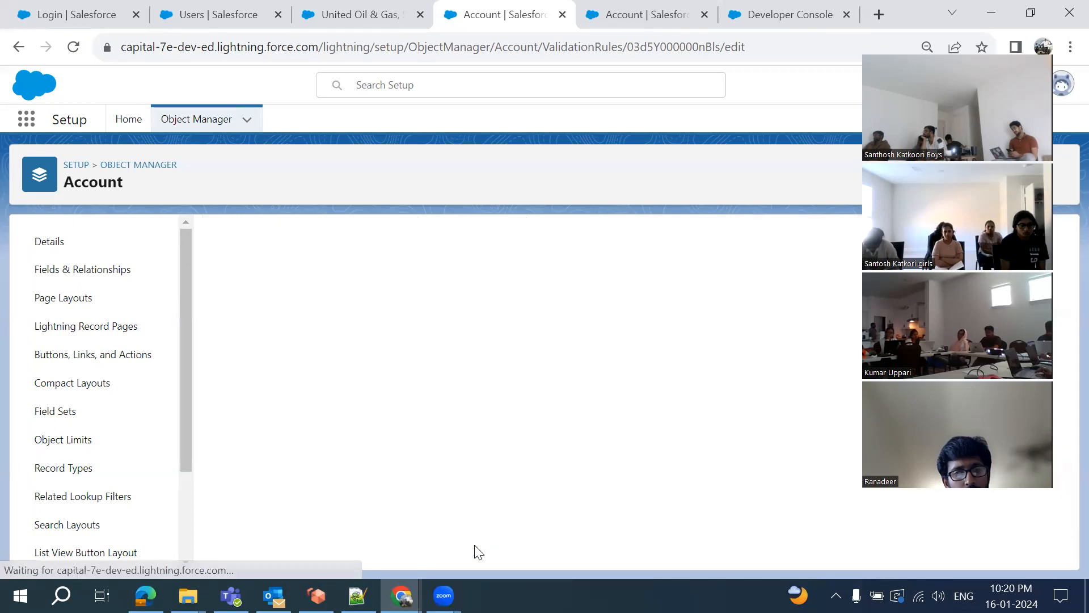
{"action": "left_click", "coordinate": [343, 18]}
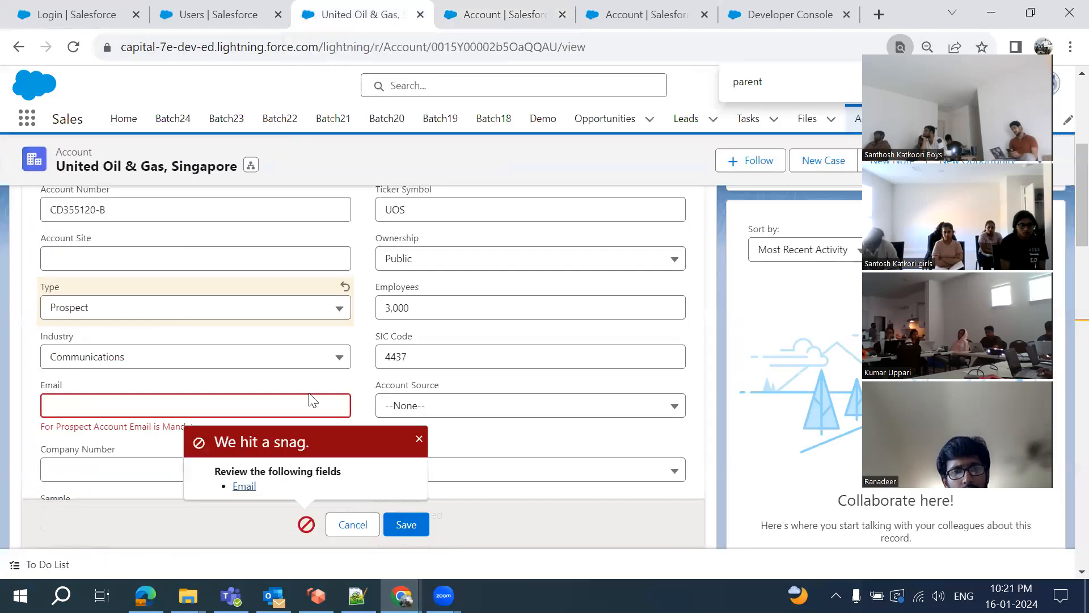
{"action": "left_click", "coordinate": [418, 526]}
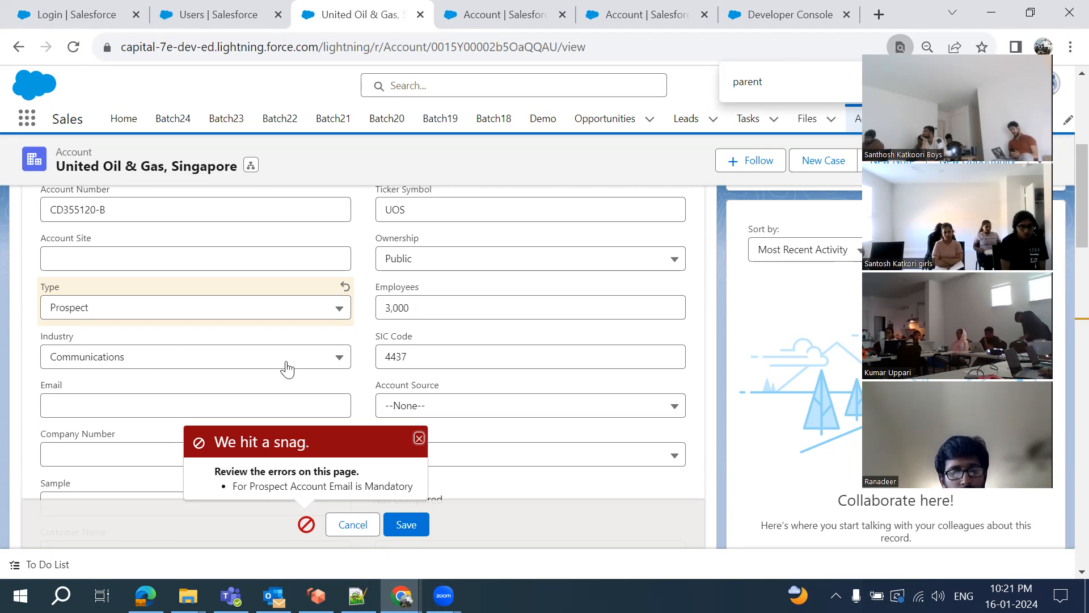
Edit the rule so its error shows at the Email field, save it, and return to the account
{"action": "left_click", "coordinate": [469, 17]}
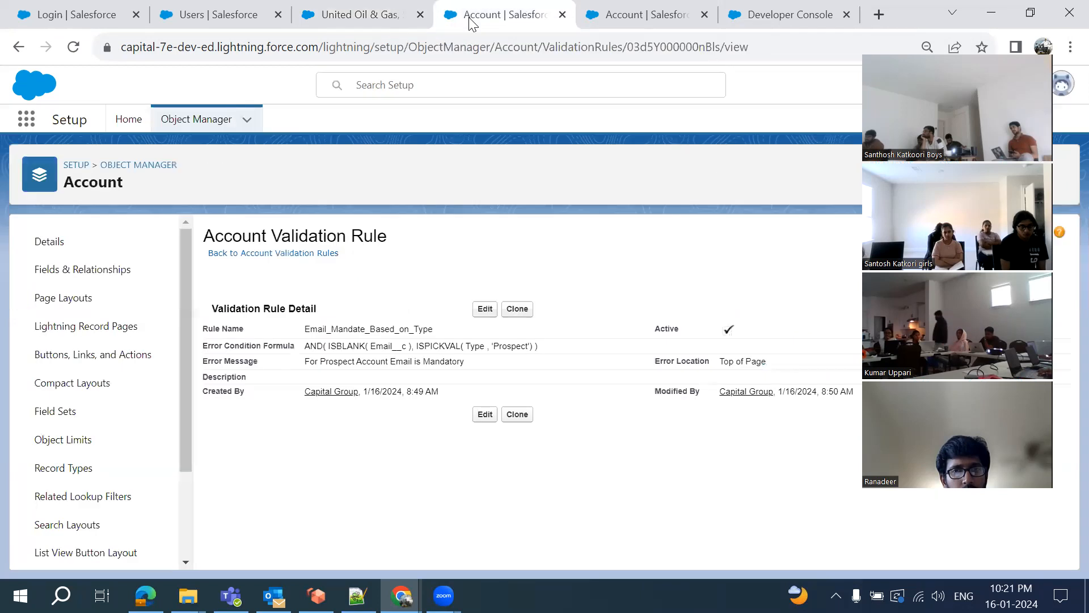
{"action": "left_click", "coordinate": [484, 310]}
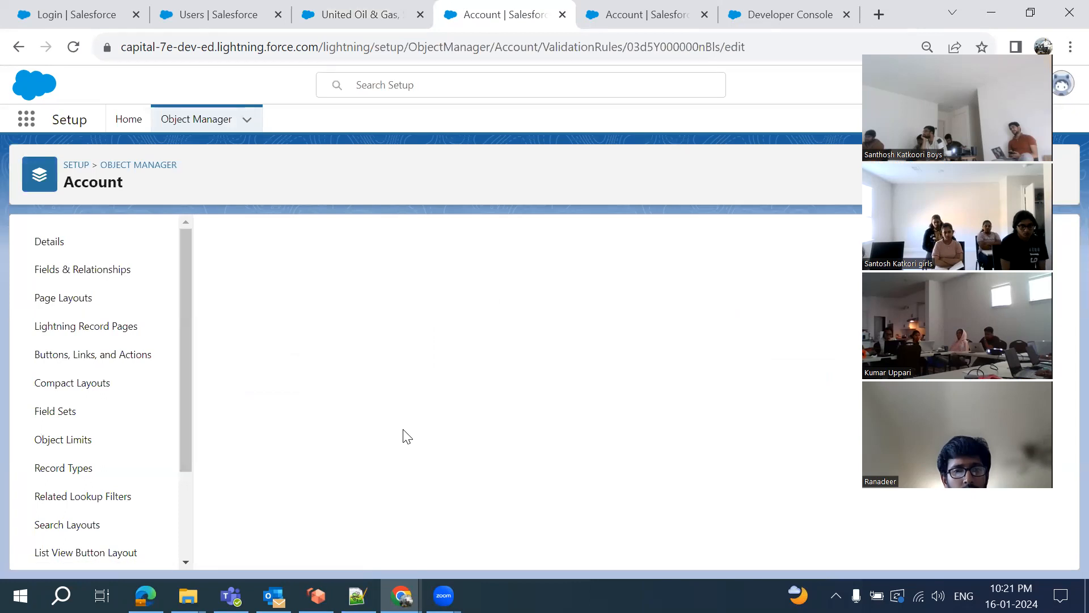
{"action": "scroll", "coordinate": [494, 458], "scroll_direction": "down", "scroll_amount": 5}
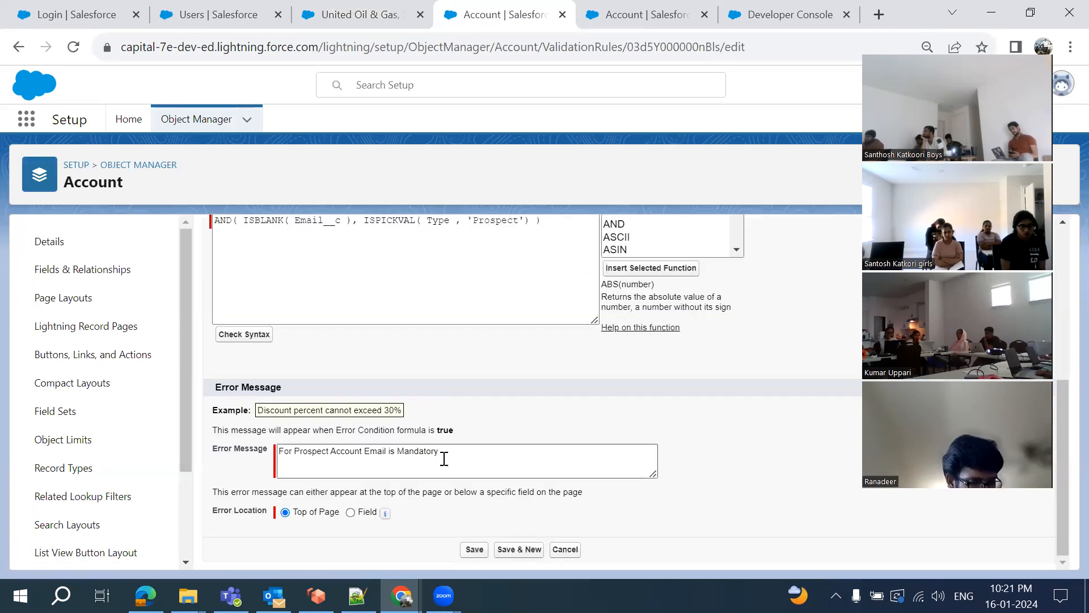
{"action": "left_click", "coordinate": [350, 513]}
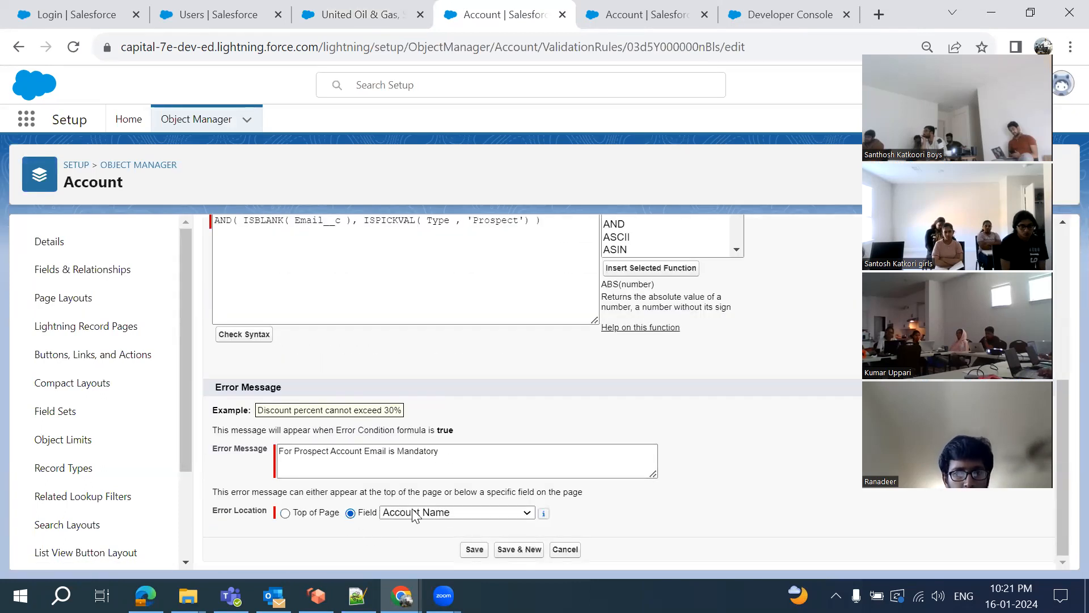
{"action": "left_click", "coordinate": [441, 514]}
{"action": "scroll", "coordinate": [431, 374], "scroll_direction": "down", "scroll_amount": 6}
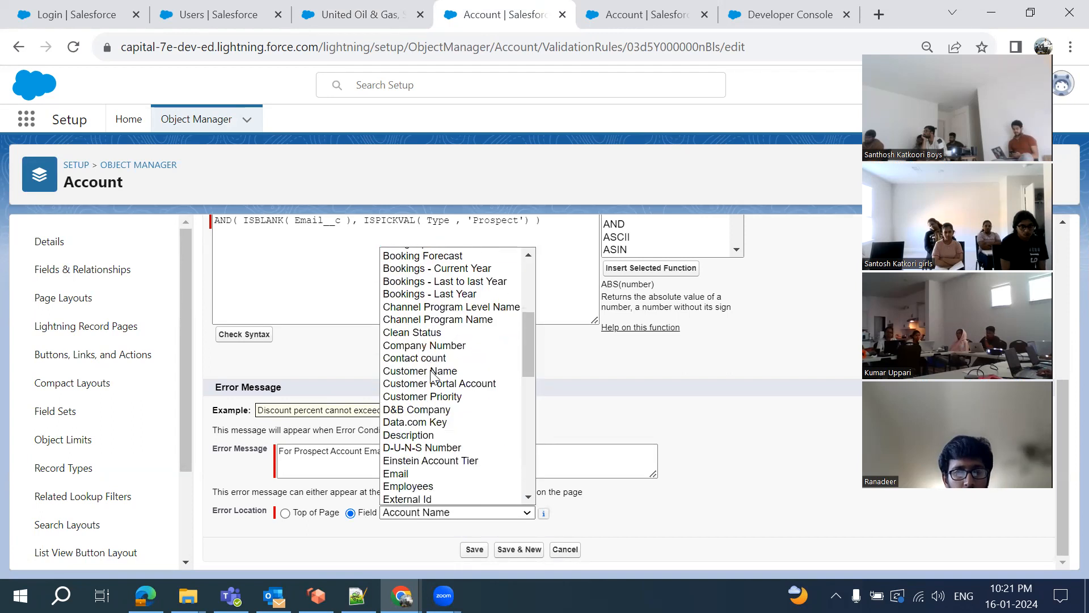
{"action": "left_click", "coordinate": [404, 301]}
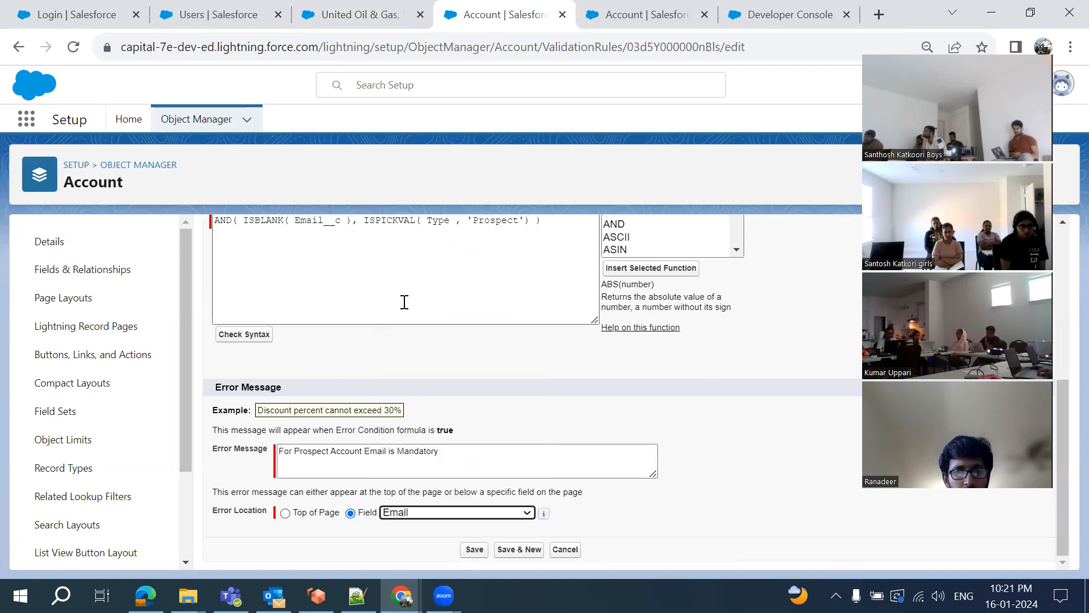
{"action": "left_click", "coordinate": [474, 550]}
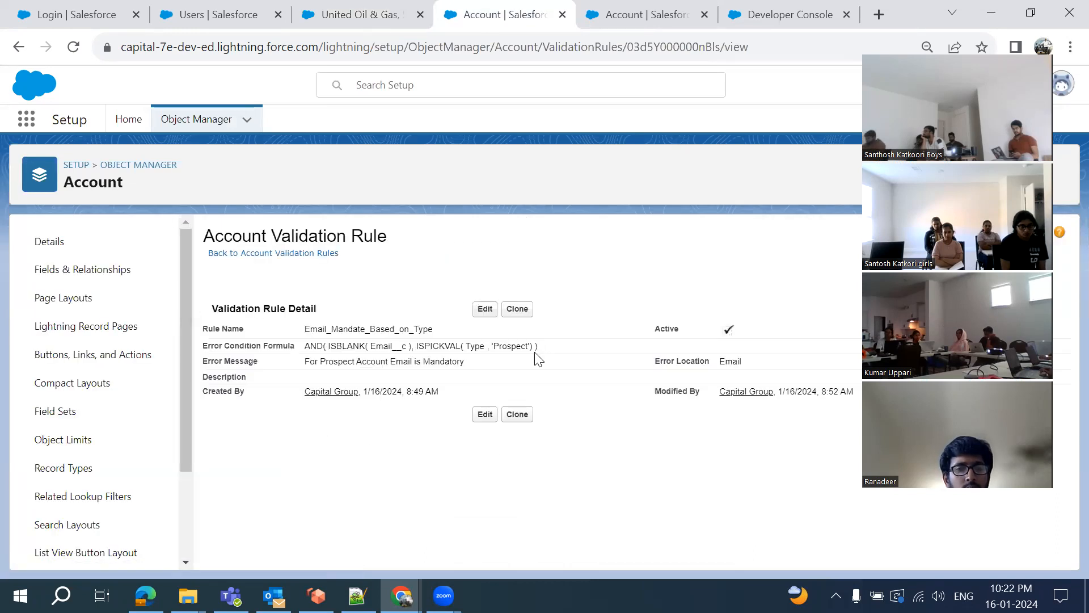
{"action": "left_click", "coordinate": [352, 17]}
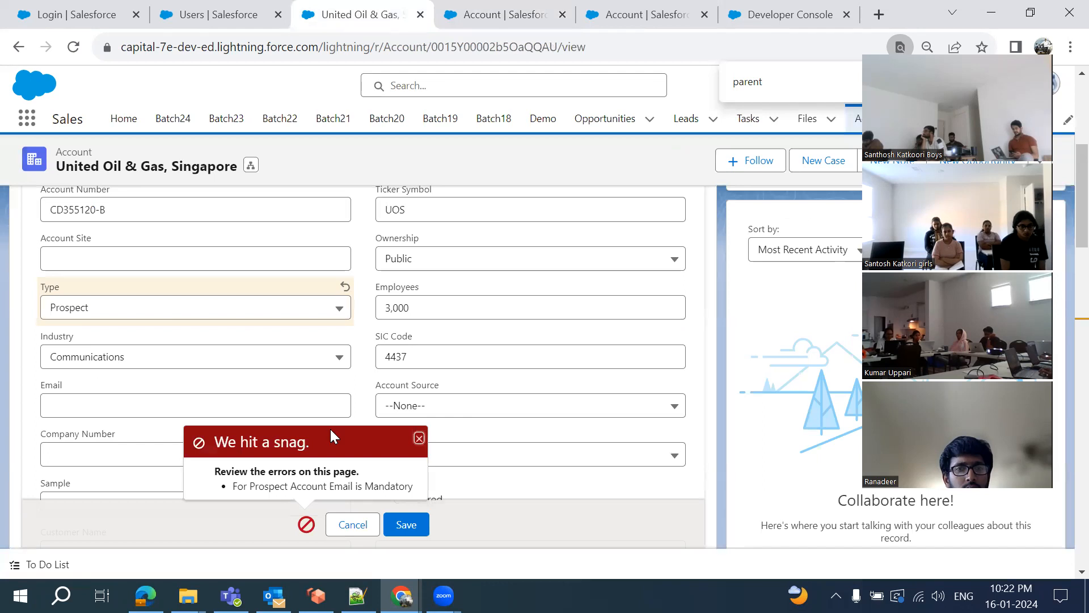
Retry saving to see the error at Email, then enter an email address and save the account
{"action": "left_click", "coordinate": [407, 526]}
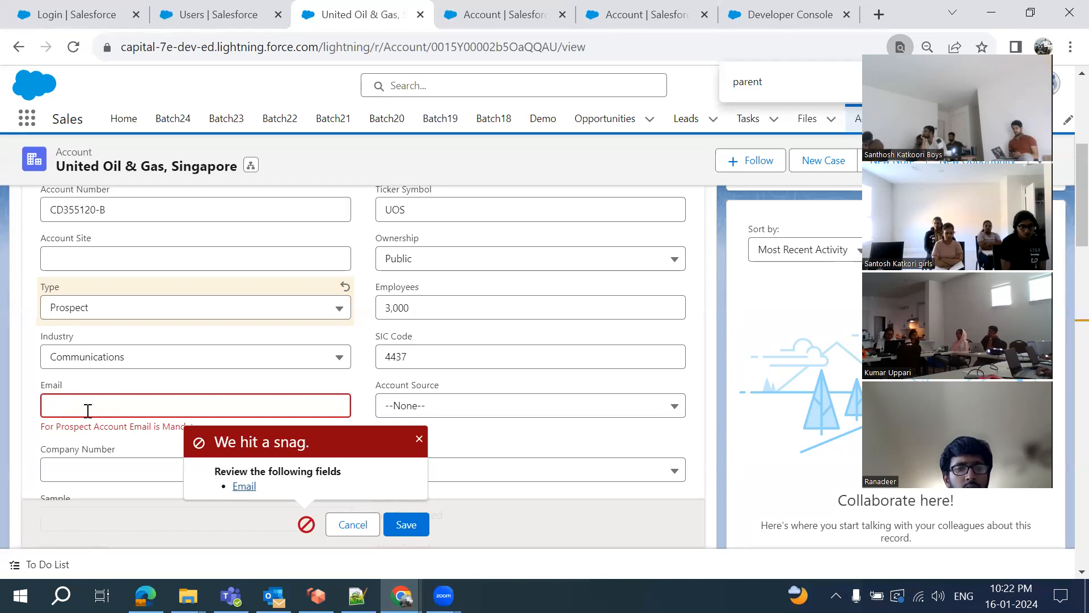
{"action": "left_click", "coordinate": [113, 407]}
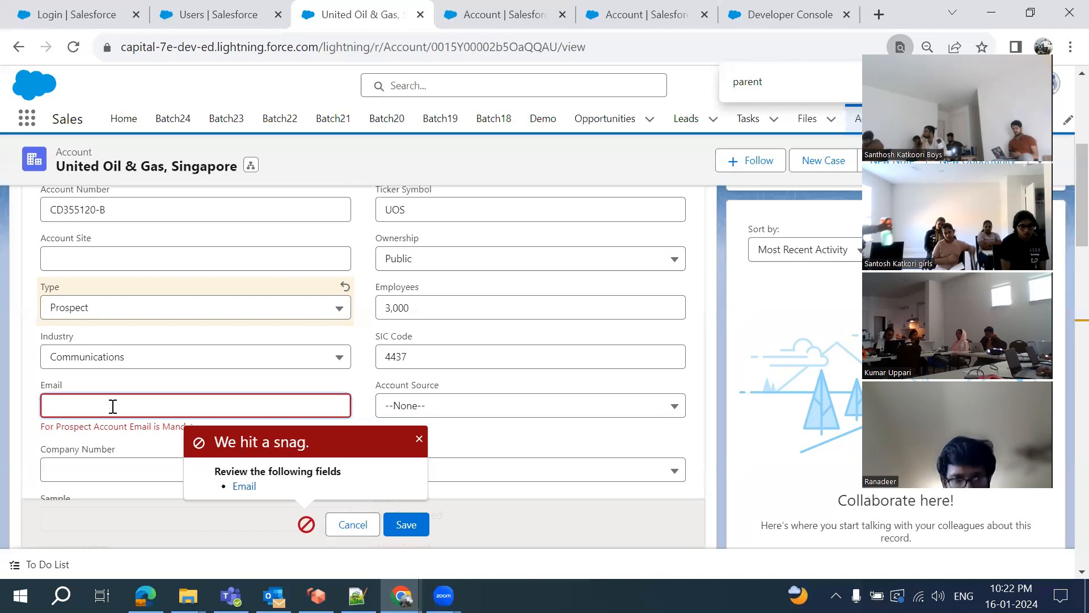
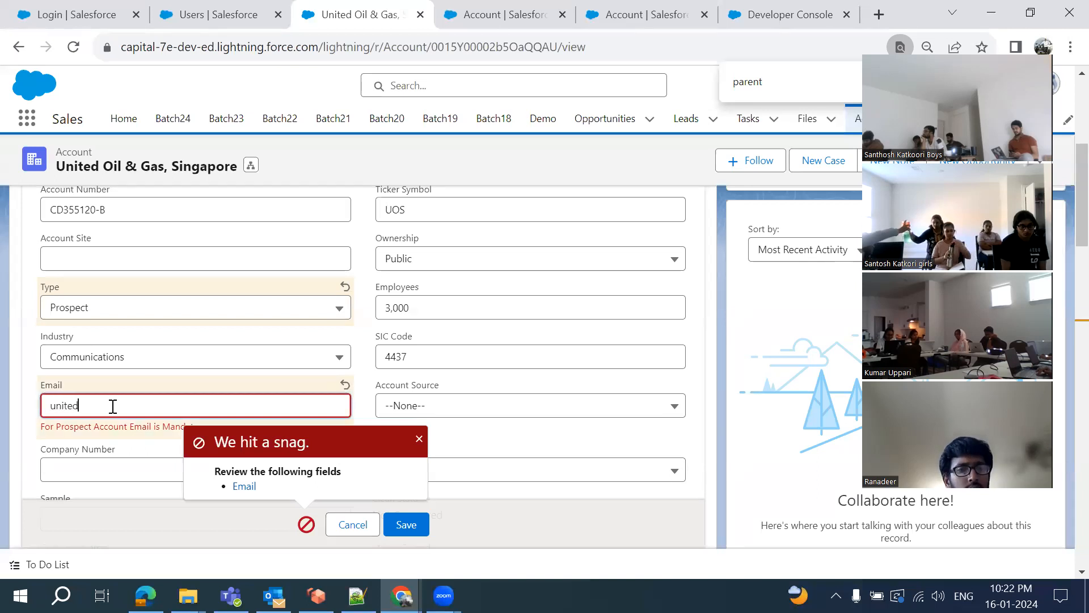
{"action": "left_click", "coordinate": [406, 525]}
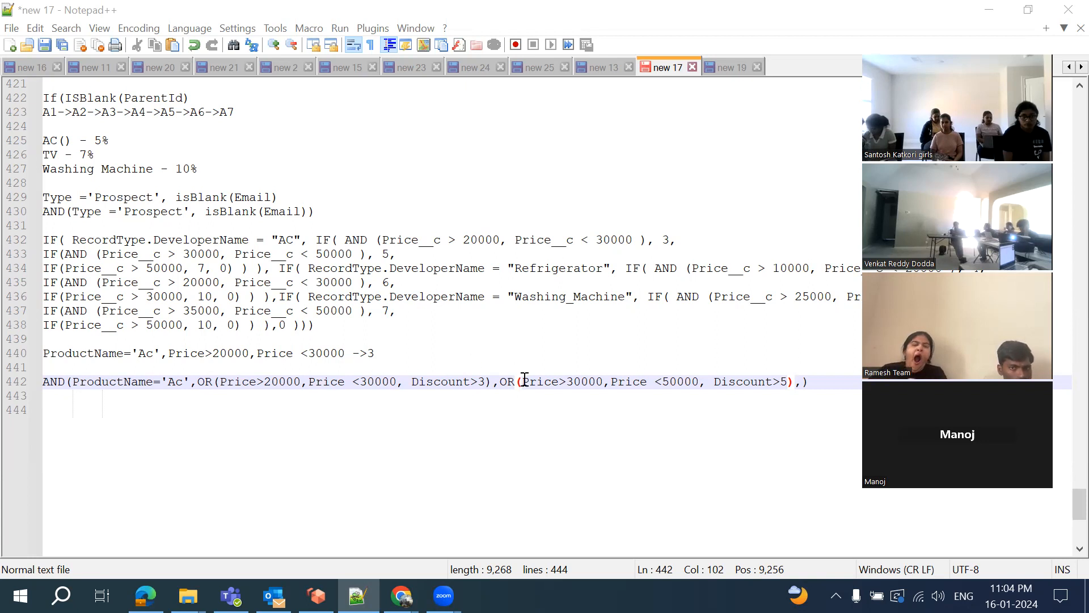
Change the ORs on line 442 to AND and add a third price band starting at 50000
{"action": "double_click", "coordinate": [204, 380]}
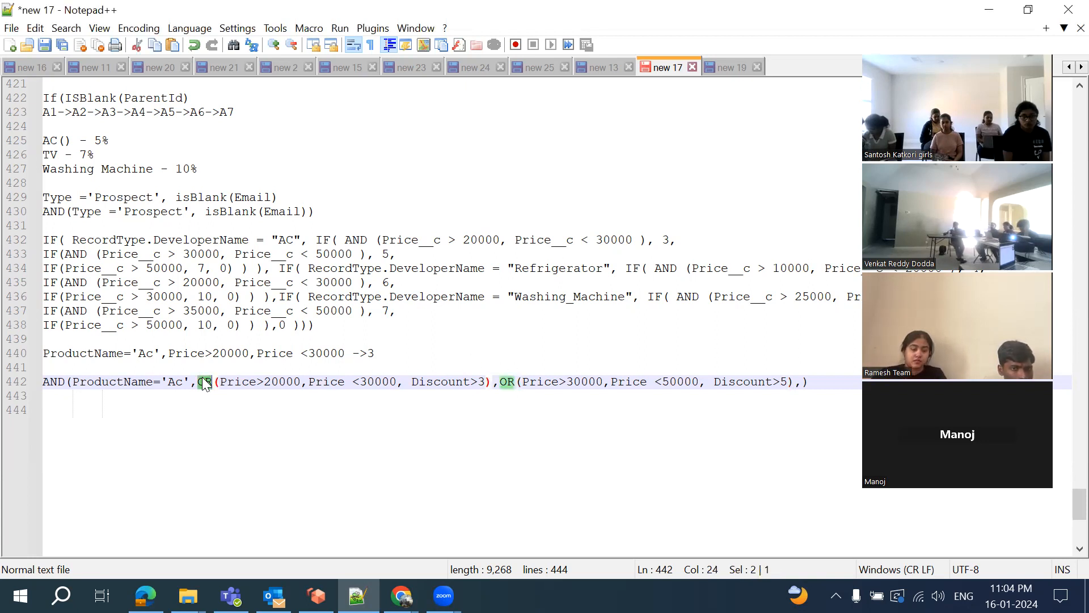
{"action": "type", "text": "AND"}
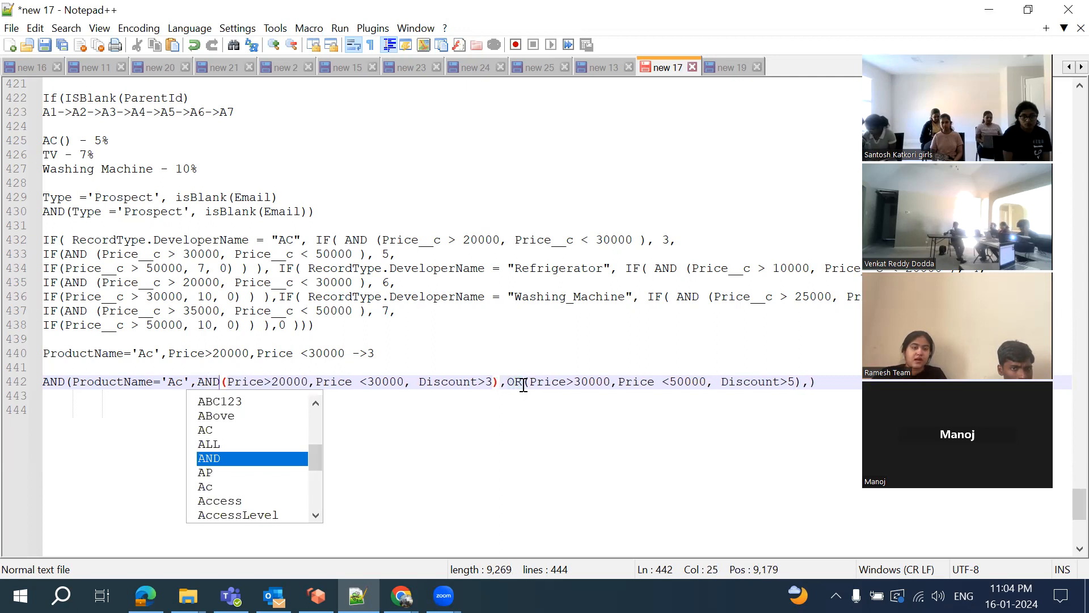
{"action": "double_click", "coordinate": [522, 381]}
{"action": "type", "text": "AND"}
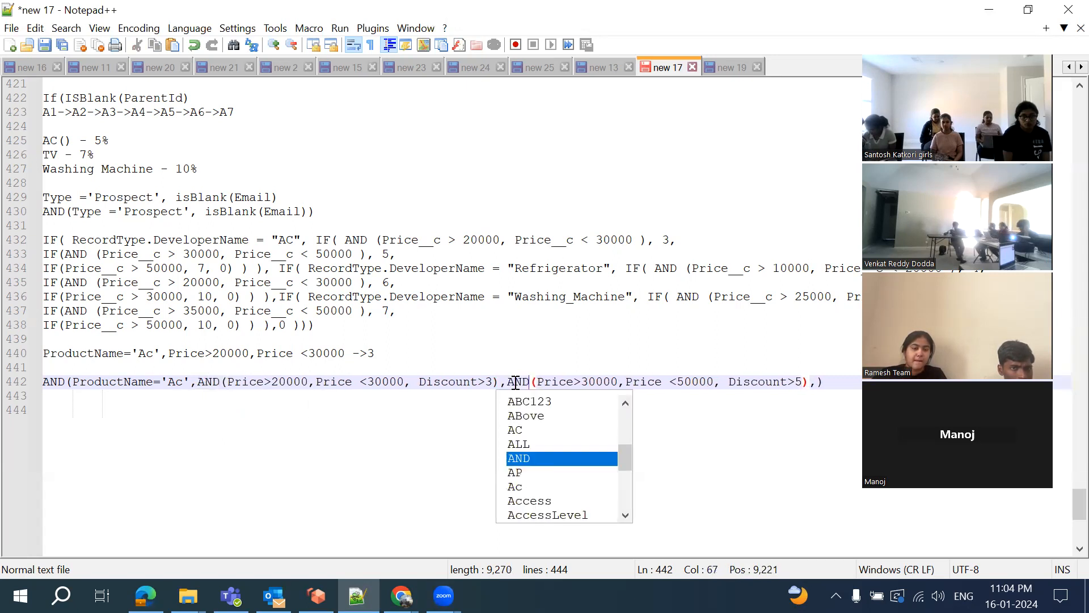
{"action": "left_click", "coordinate": [820, 384]}
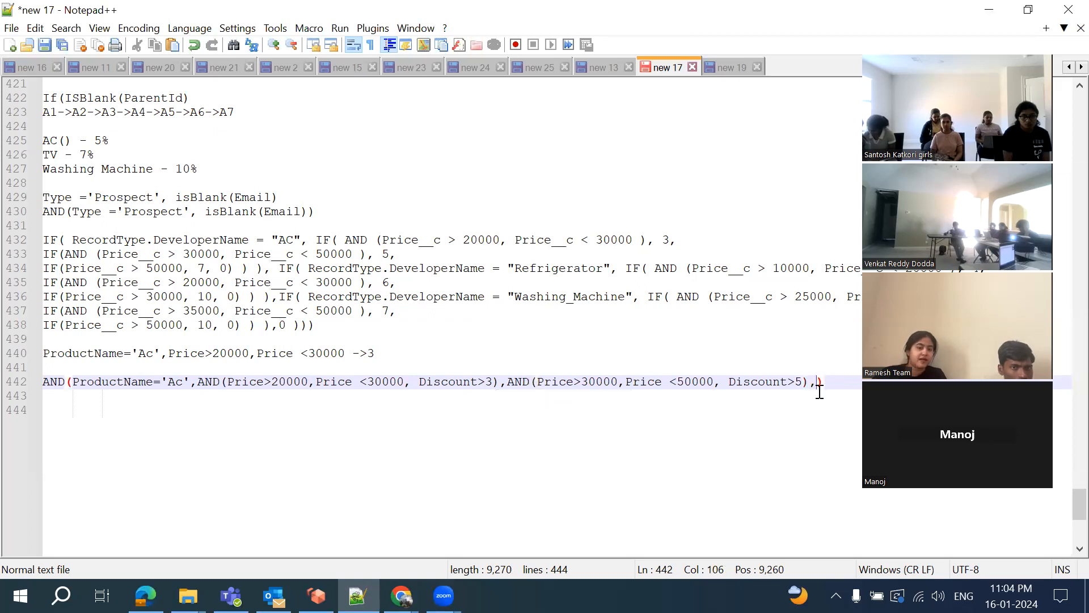
{"action": "type", "text": "OR(Price>20000,Price <30000, Discount>3)"}
{"action": "double_click", "coordinate": [823, 382]}
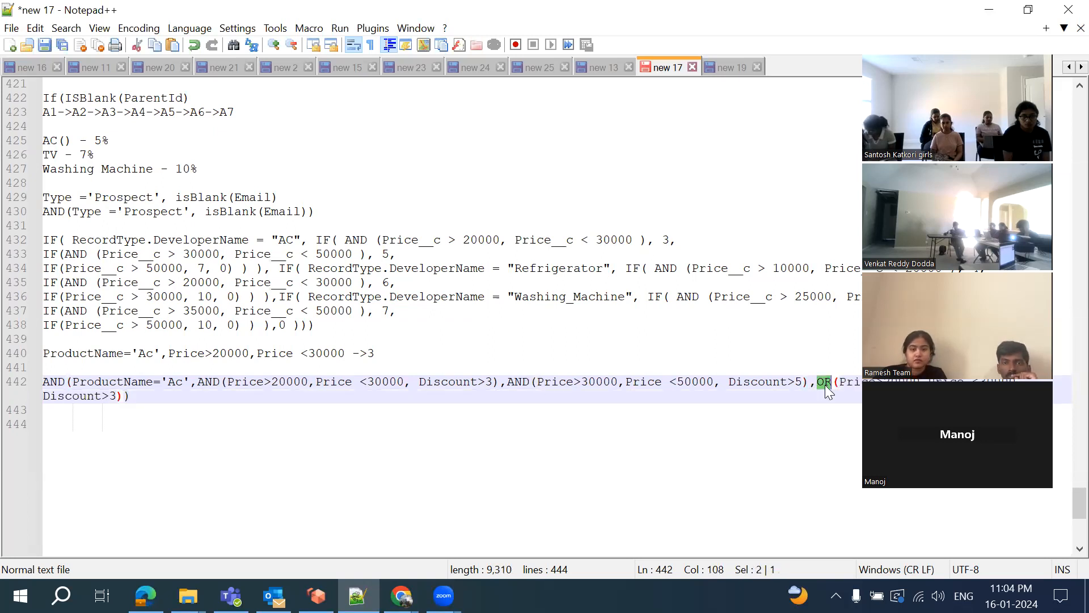
{"action": "type", "text": "AND"}
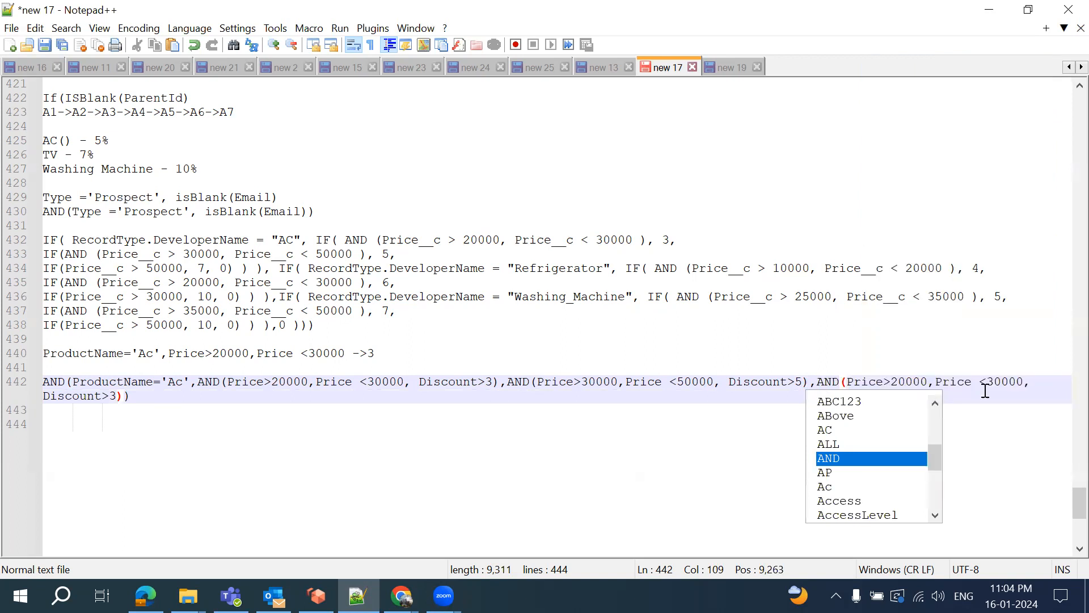
{"action": "left_click", "coordinate": [985, 391]}
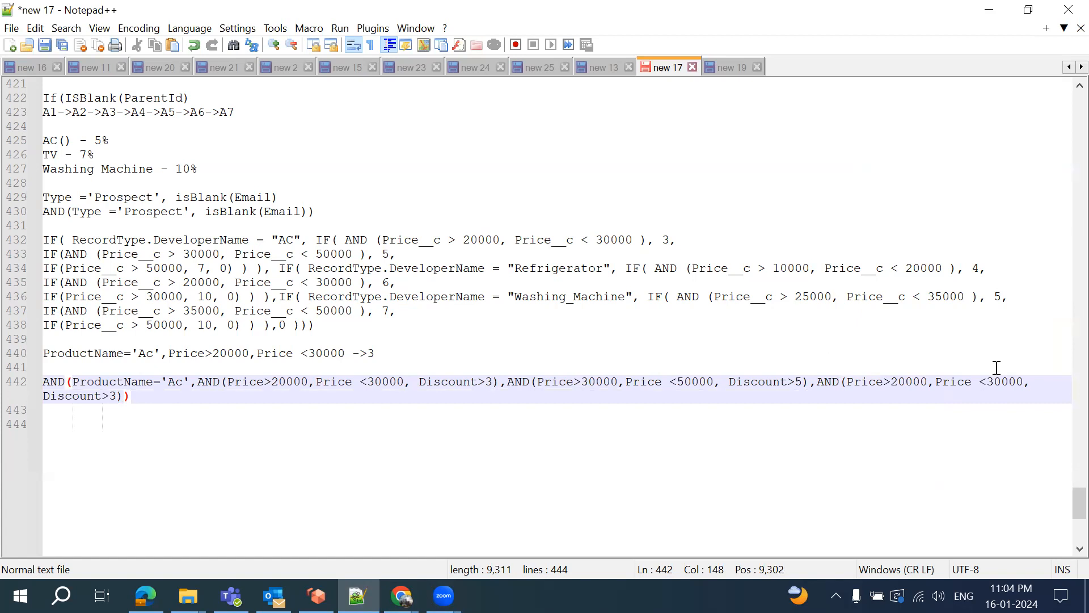
{"action": "double_click", "coordinate": [908, 381]}
{"action": "key", "text": "BackSpace"}
{"action": "type", "text": "50000"}
Drop ',Price <30000' from the top band, set its discount to 7, and wrap all bands in OR()
{"action": "left_click_drag", "start_coordinate": [932, 386], "coordinate": [1022, 380]}
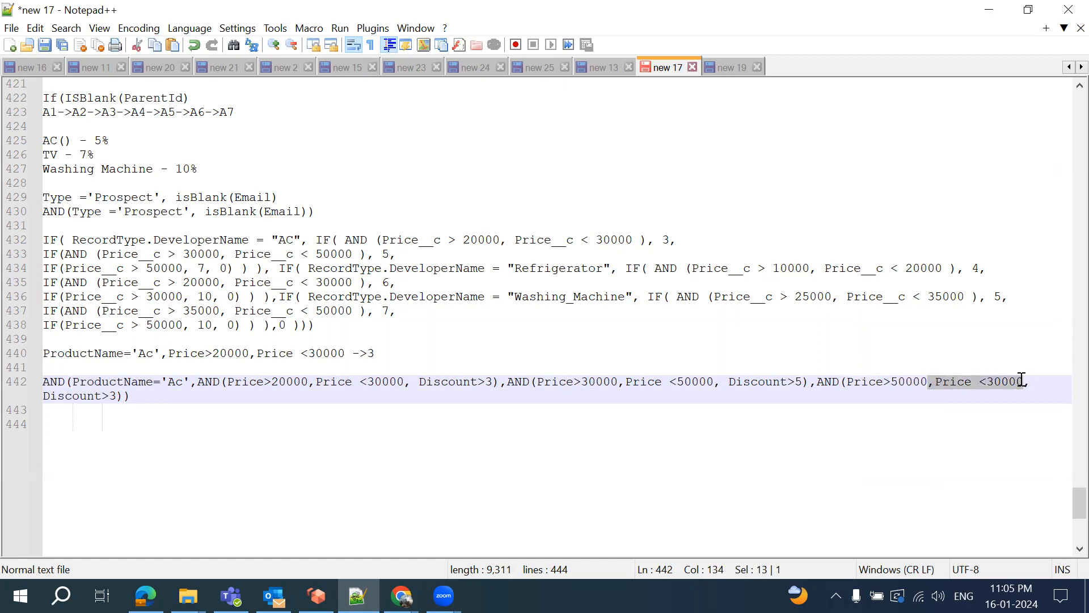
{"action": "key", "text": "Delete"}
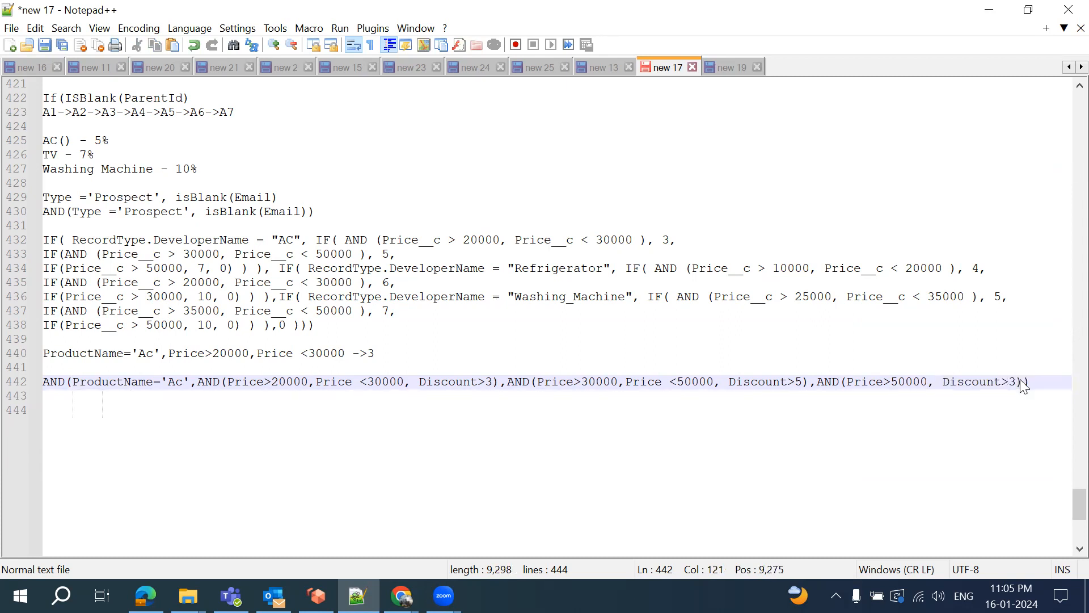
{"action": "left_click", "coordinate": [1016, 382]}
{"action": "key", "text": "BackSpace"}
{"action": "type", "text": "7"}
{"action": "left_click", "coordinate": [201, 381]}
{"action": "type", "text": "OR"}
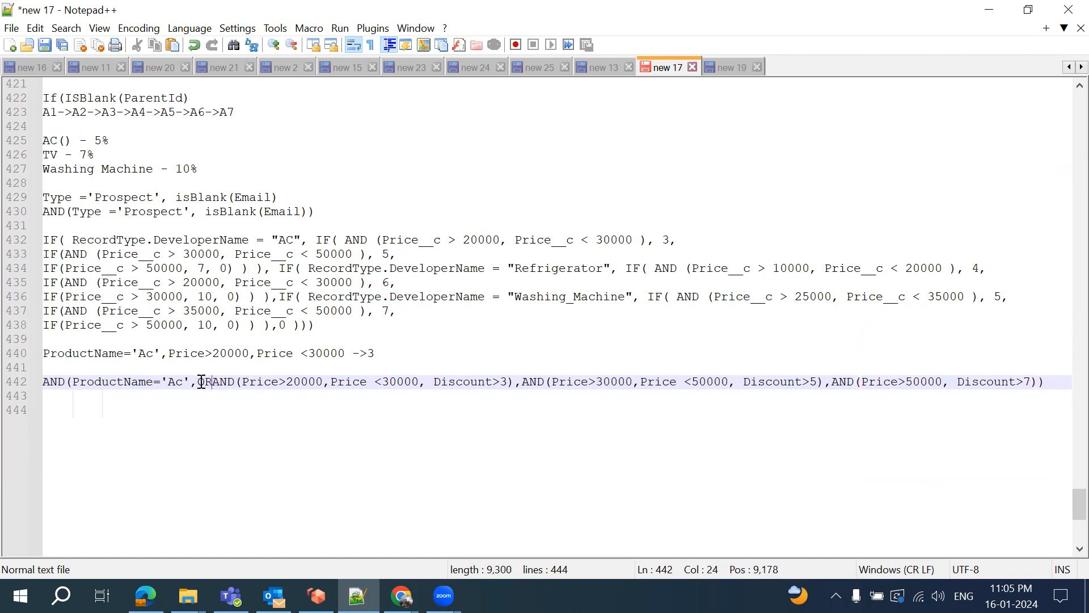
{"action": "type", "text": "("}
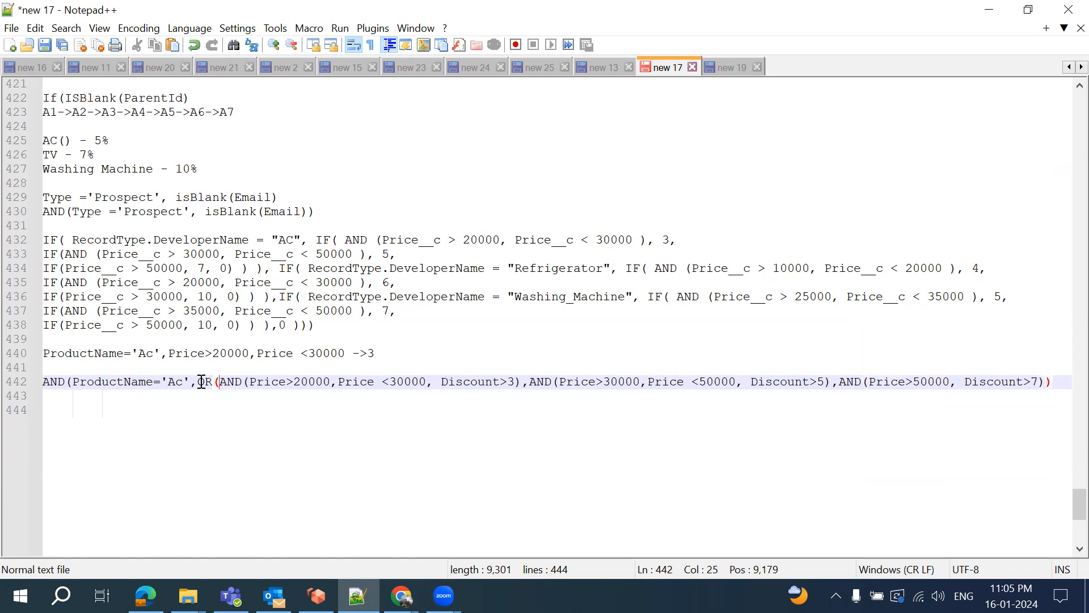
{"action": "left_click", "coordinate": [1048, 384]}
{"action": "type", "text": ")"}
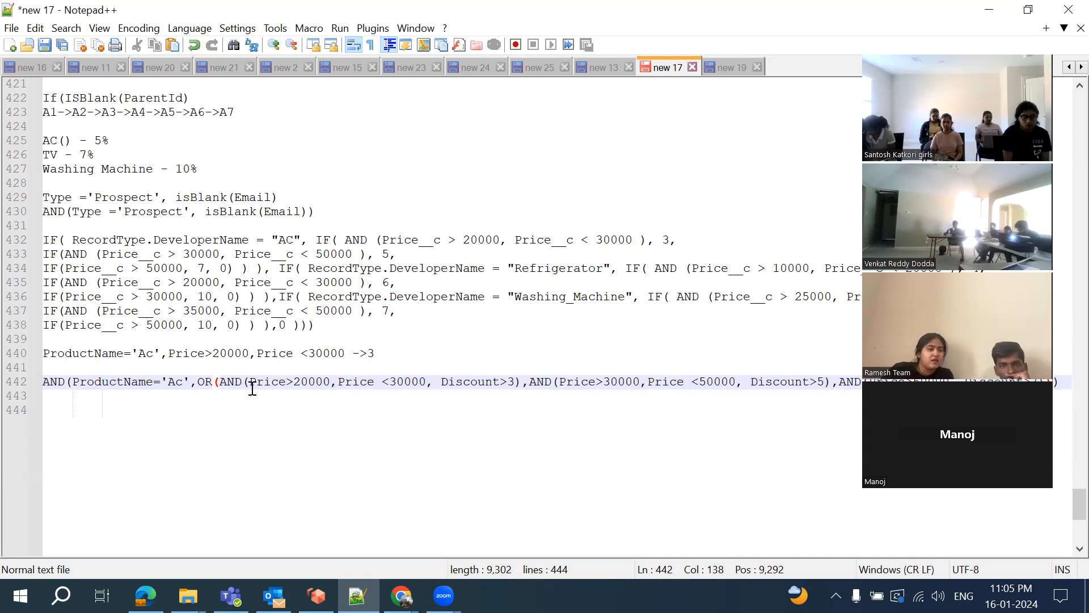
Add the test-case line 'AC 35000 6' on an unindented line below the formula
{"action": "double_click", "coordinate": [520, 381]}
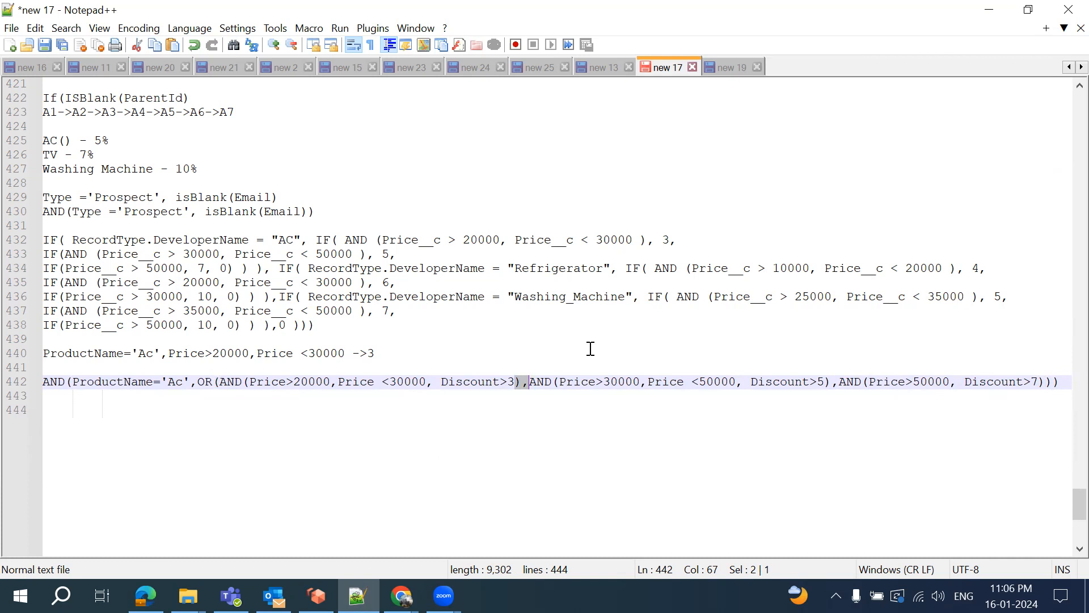
{"action": "left_click", "coordinate": [204, 433]}
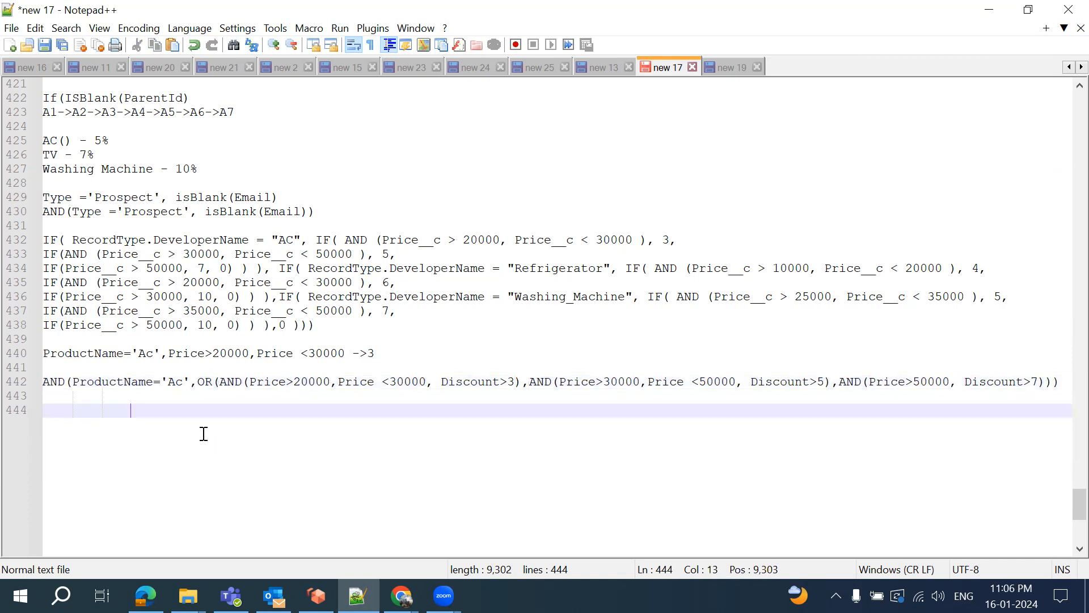
{"action": "key", "text": "BackSpace"}
{"action": "key", "text": "BackSpace"}
{"action": "key", "text": "BackSpace"}
{"action": "type", "text": "AC 35000 6"}
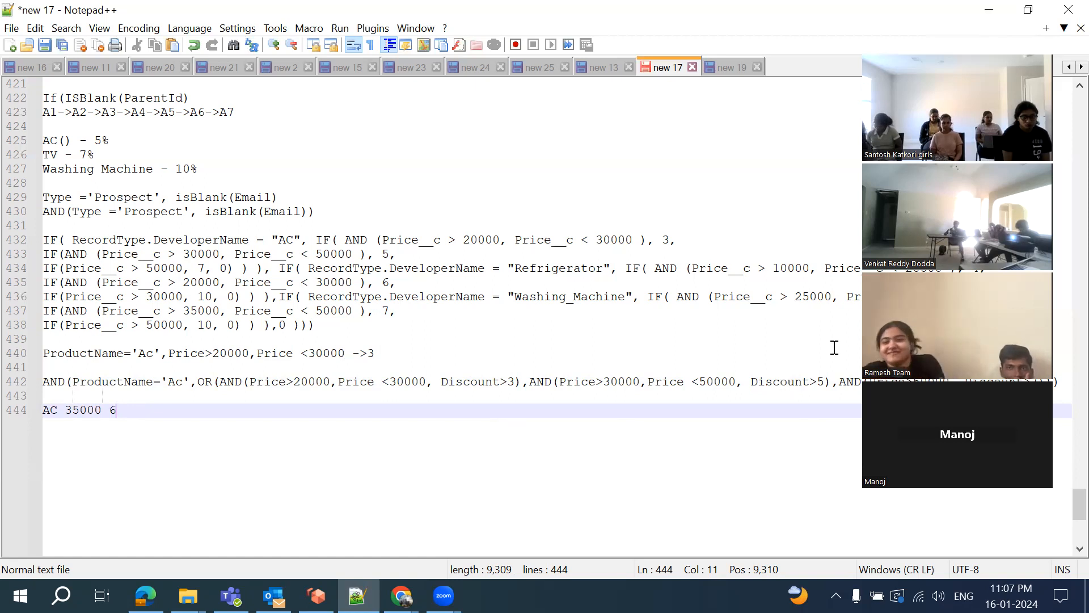
Write the first T/F evaluation of the nested AND/OR formula, ending in AND(F,F)))
{"action": "left_click", "coordinate": [1066, 382]}
{"action": "key", "text": "Return"}
{"action": "key", "text": "Return"}
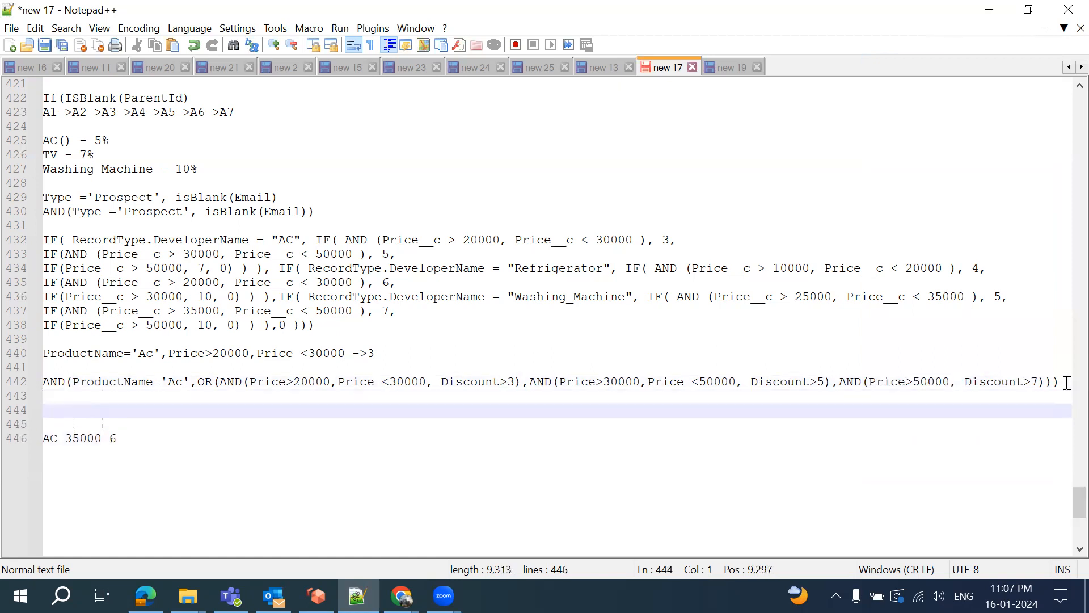
{"action": "left_click", "coordinate": [112, 391]}
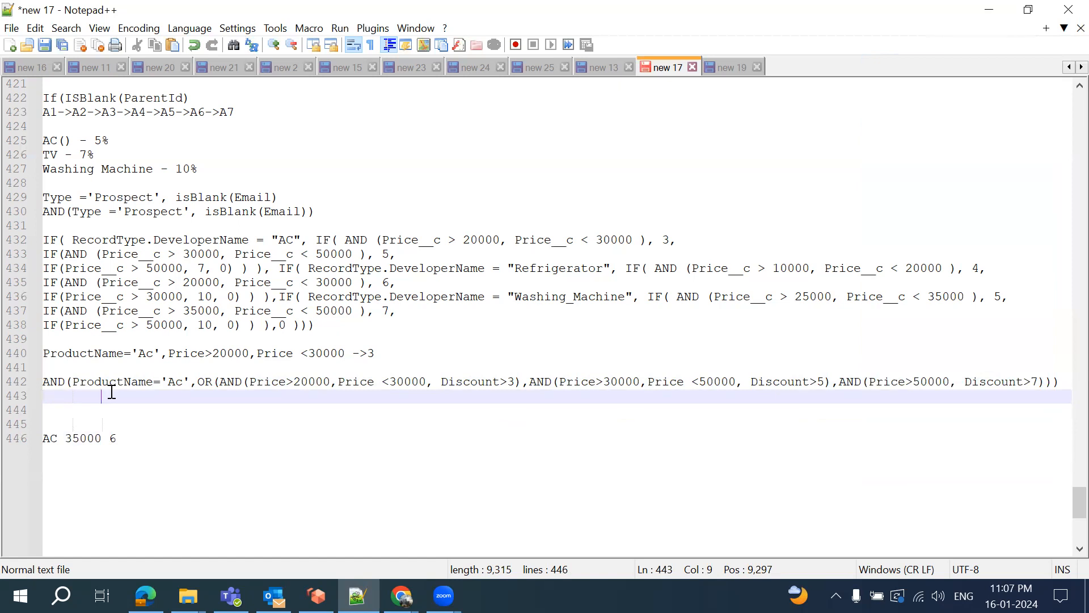
{"action": "type", "text": "AND"}
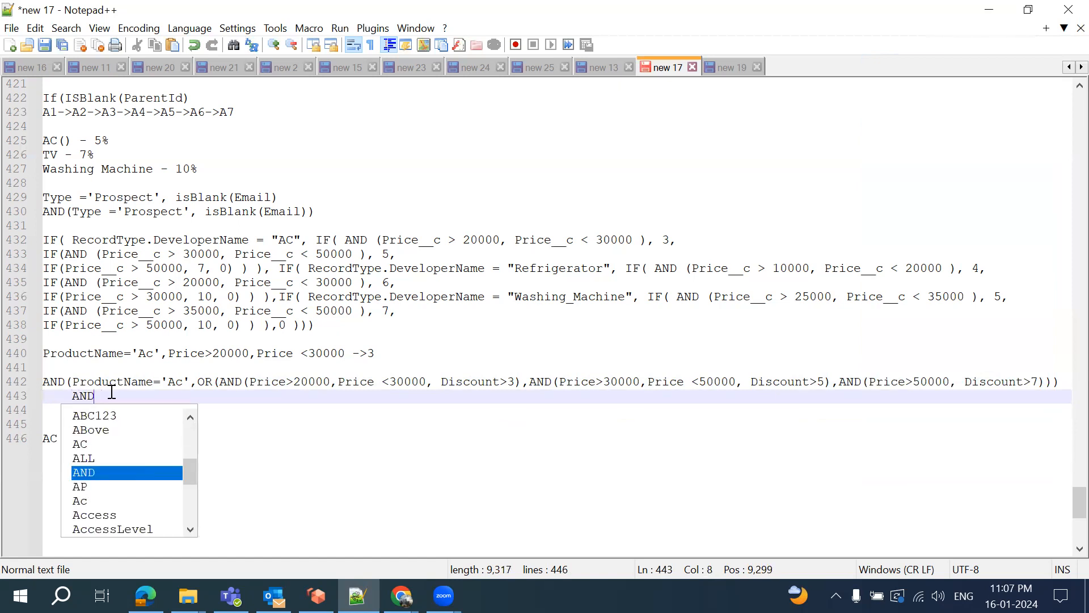
{"action": "type", "text": "("}
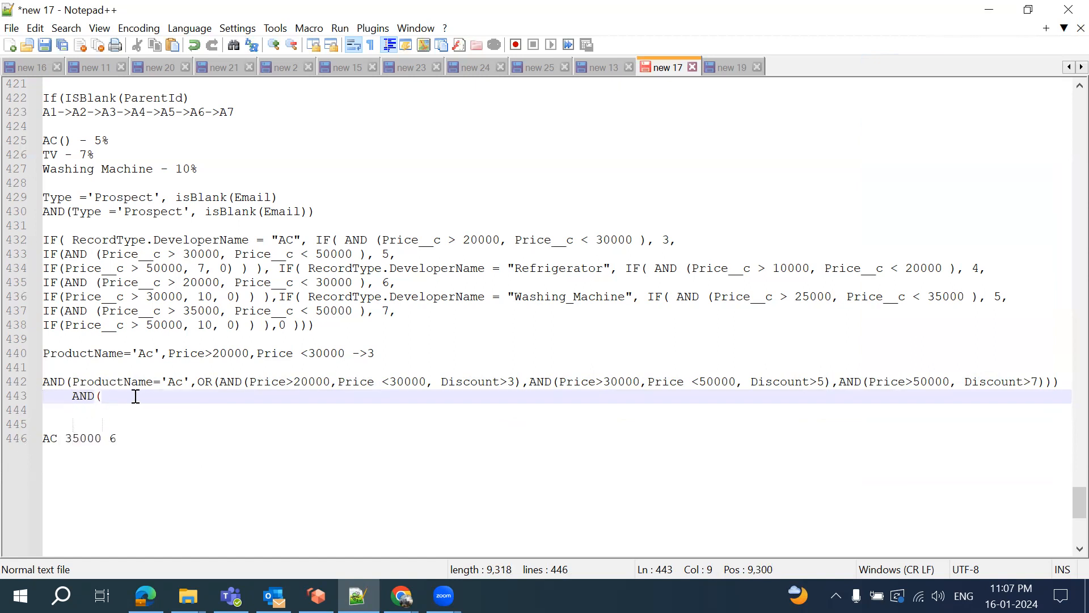
{"action": "type", "text": "T, OR())"}
{"action": "key", "text": "Left"}
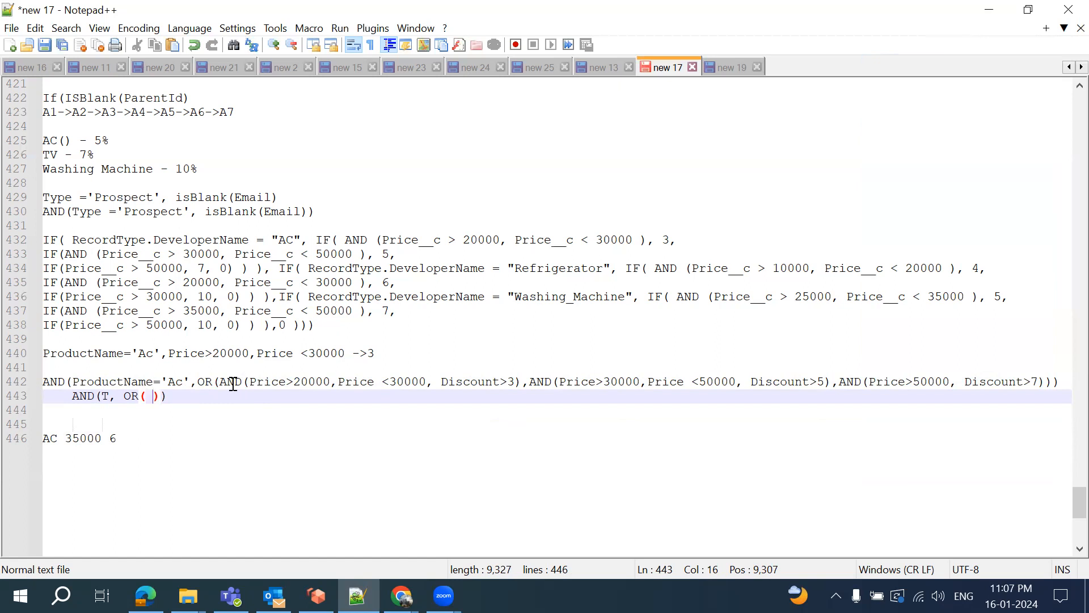
{"action": "type", "text": "AND"}
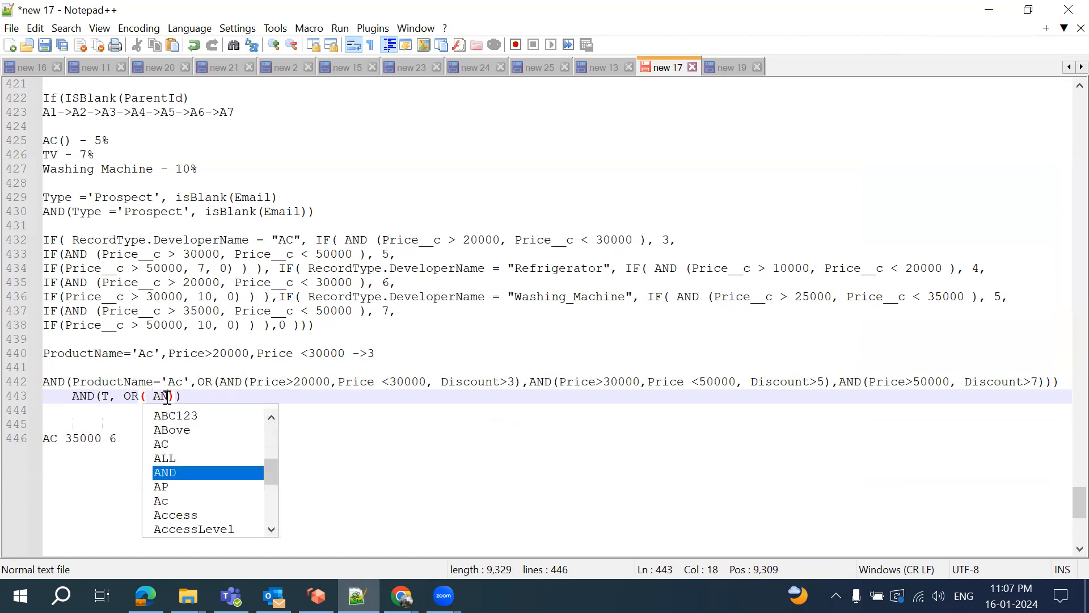
{"action": "type", "text": "("}
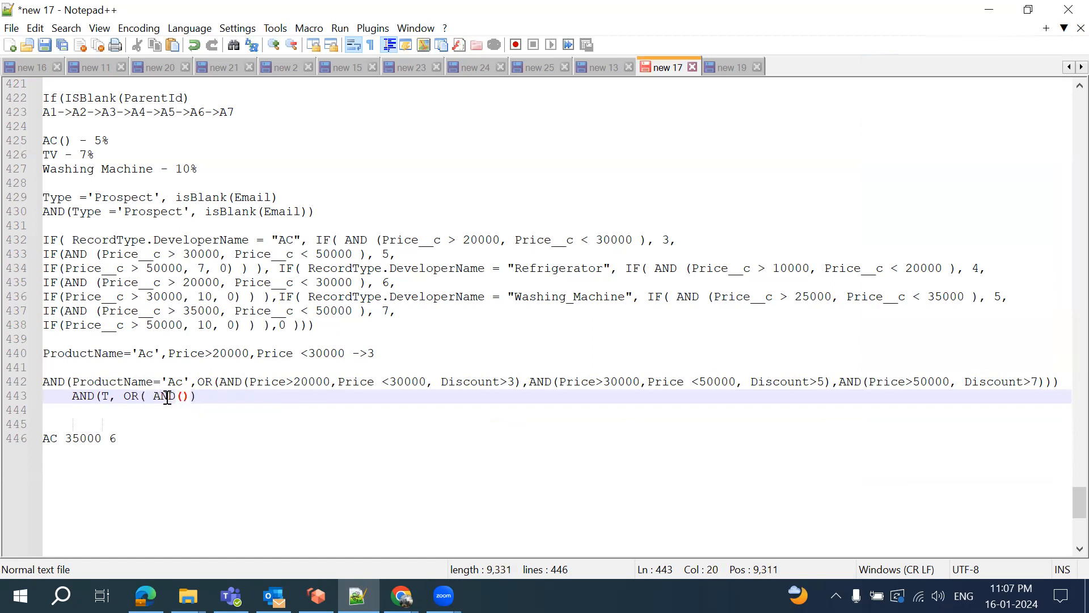
{"action": "type", "text": ")"}
{"action": "type", "text": "T"}
{"action": "type", "text": ")"}
{"action": "type", "text": "F,"}
{"action": "type", "text": "T"}
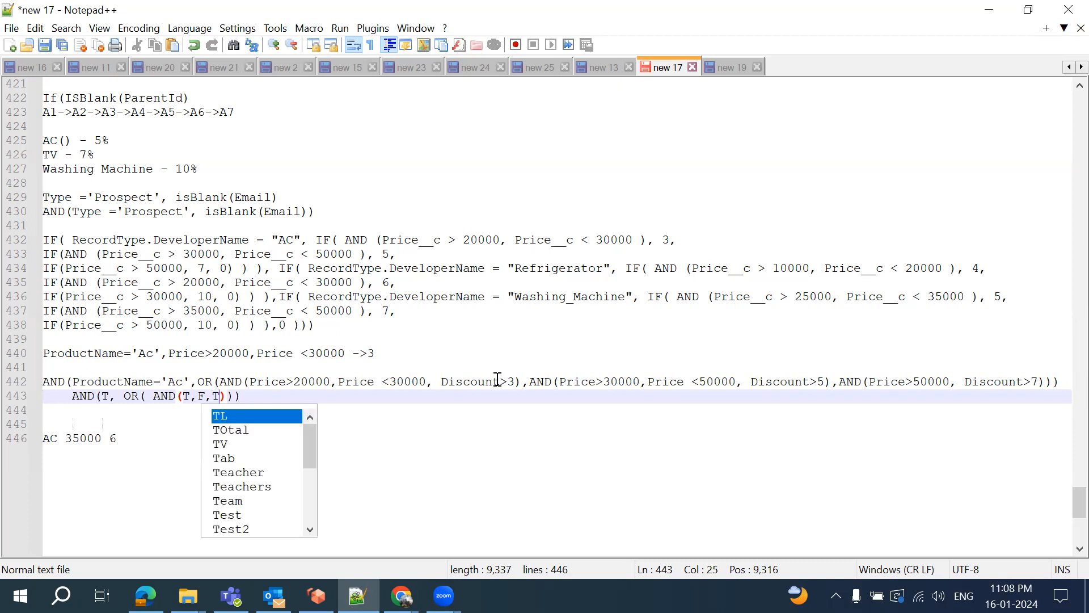
{"action": "type", "text": "),"}
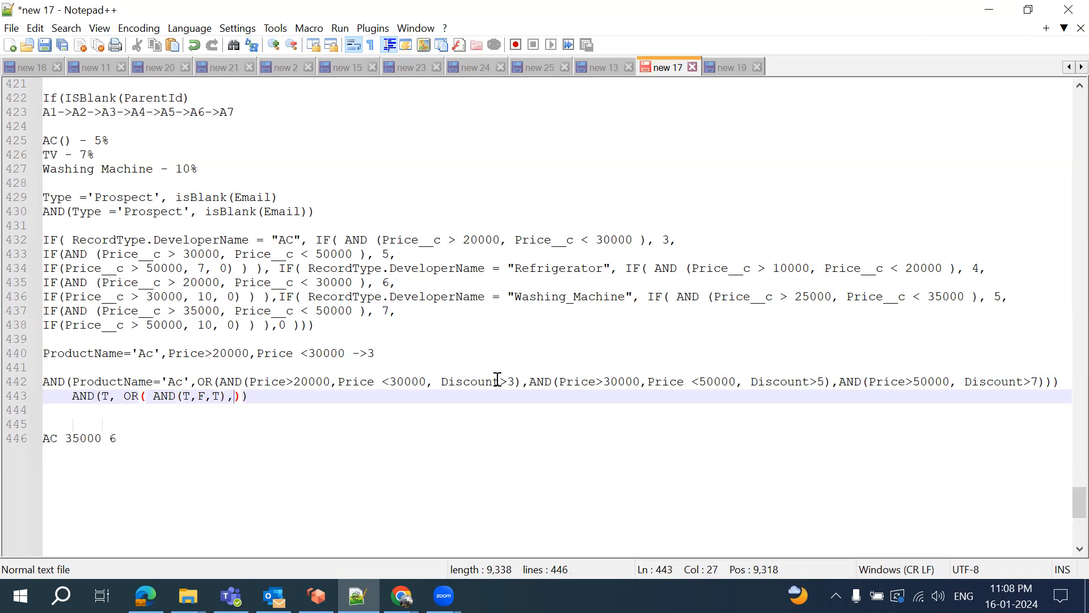
{"action": "type", "text": "AND"}
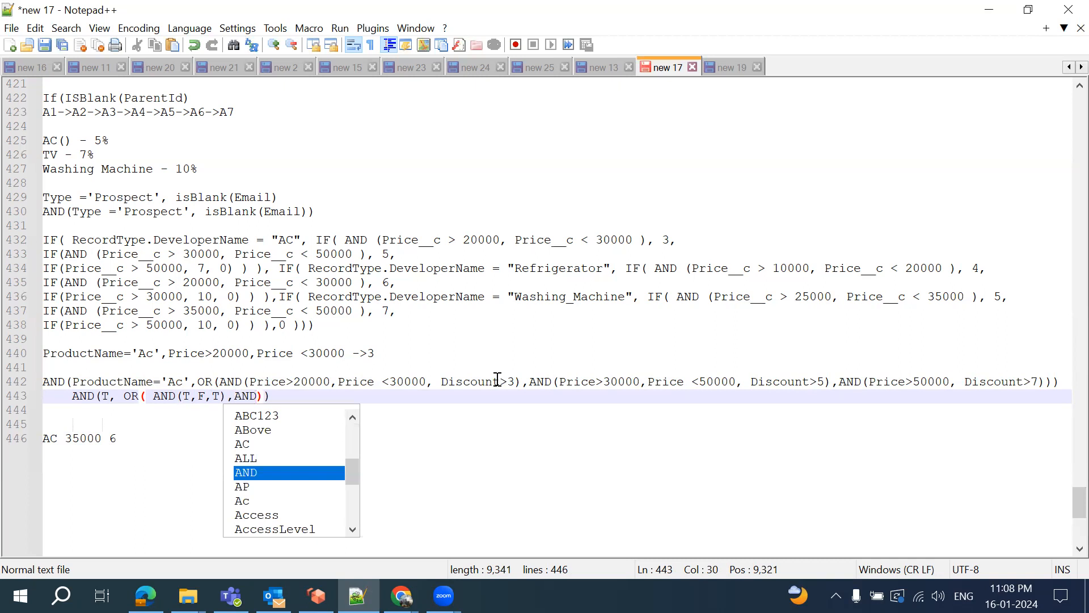
{"action": "type", "text": "("}
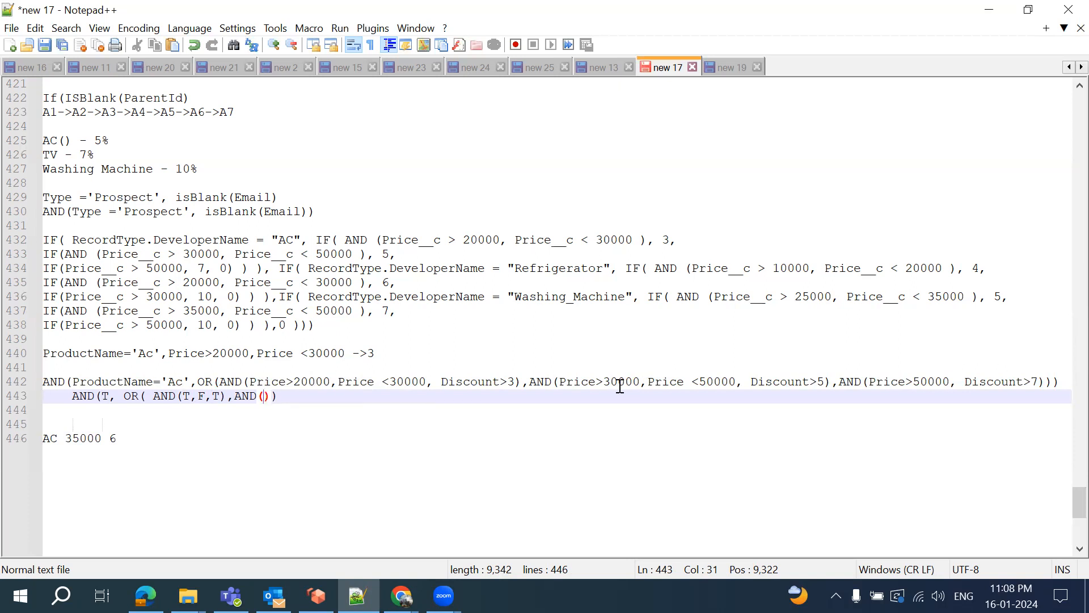
{"action": "type", "text": "T"}
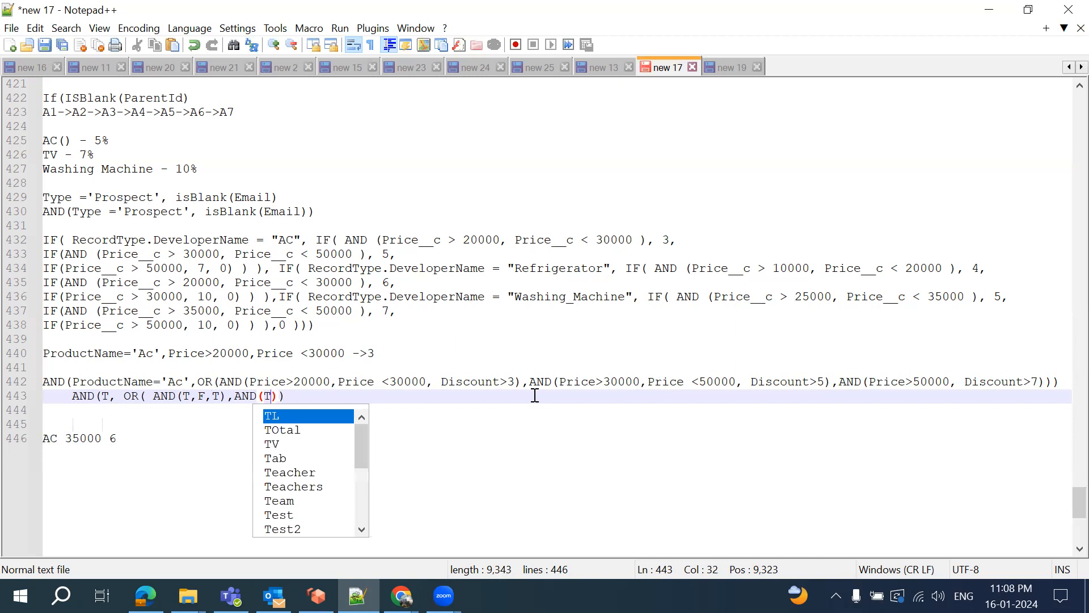
{"action": "type", "text": ","}
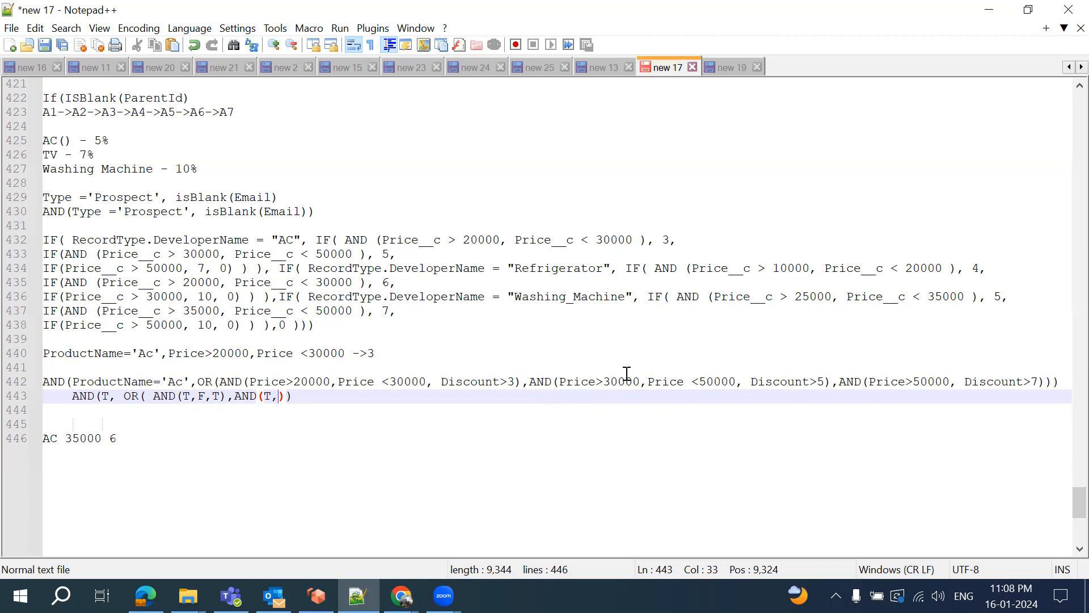
{"action": "type", "text": "T"}
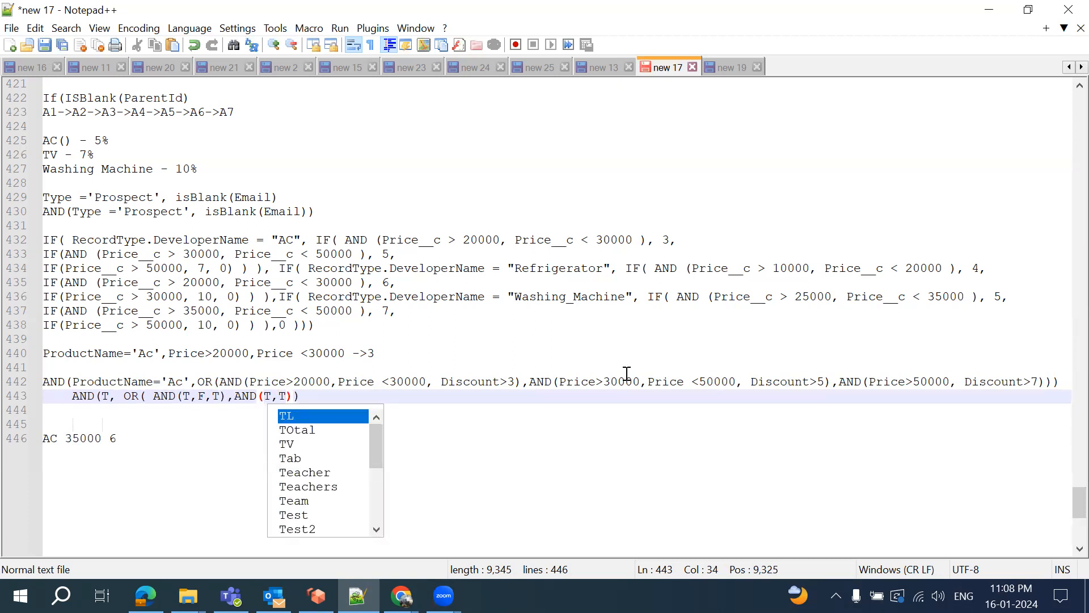
{"action": "type", "text": ","}
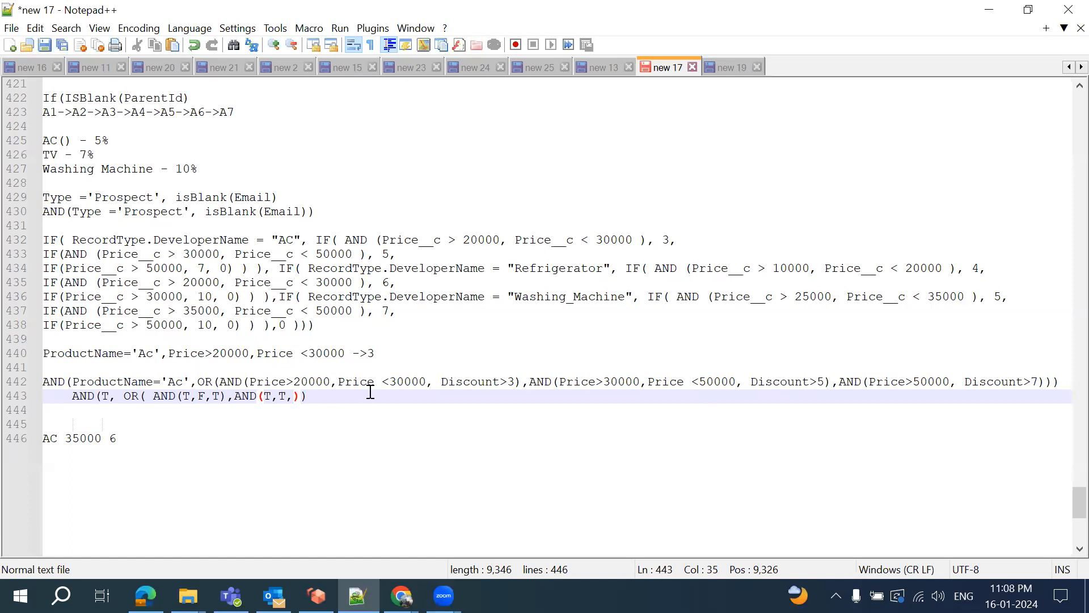
{"action": "type", "text": "T"}
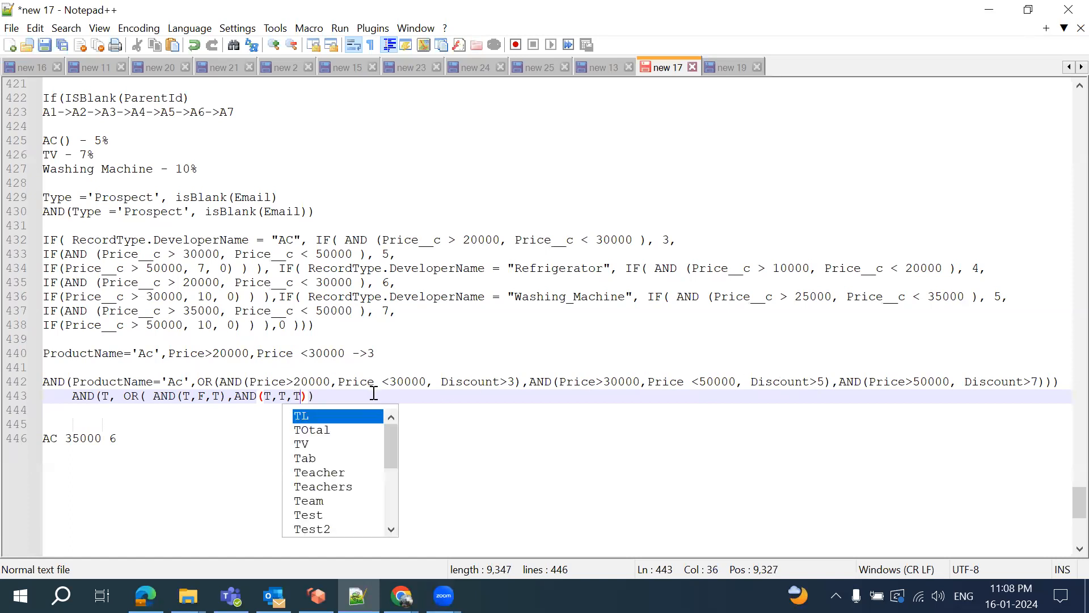
{"action": "type", "text": "),A"}
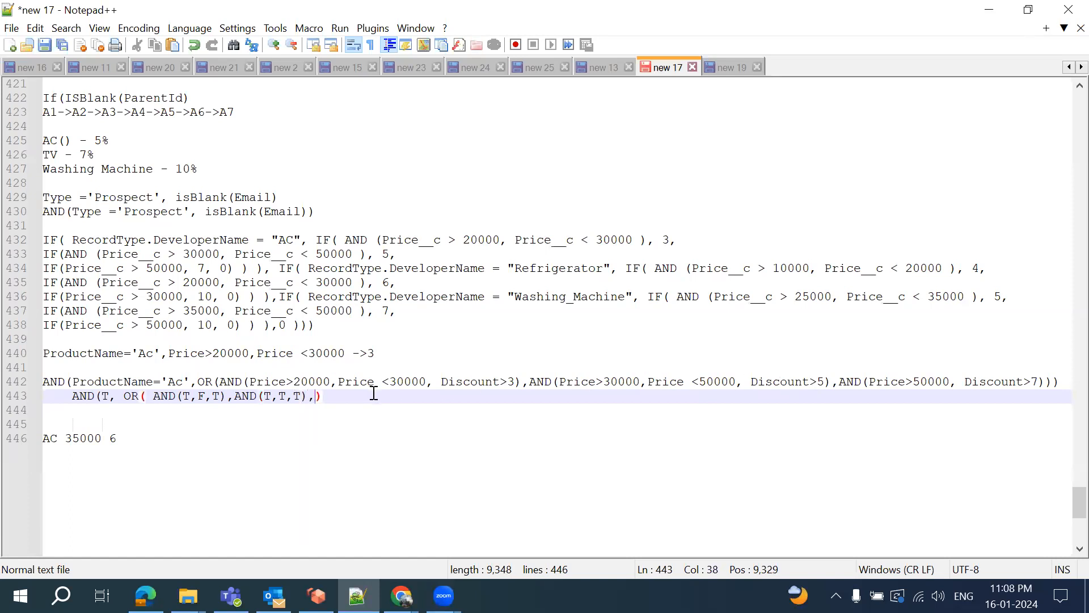
{"action": "type", "text": "ND()"}
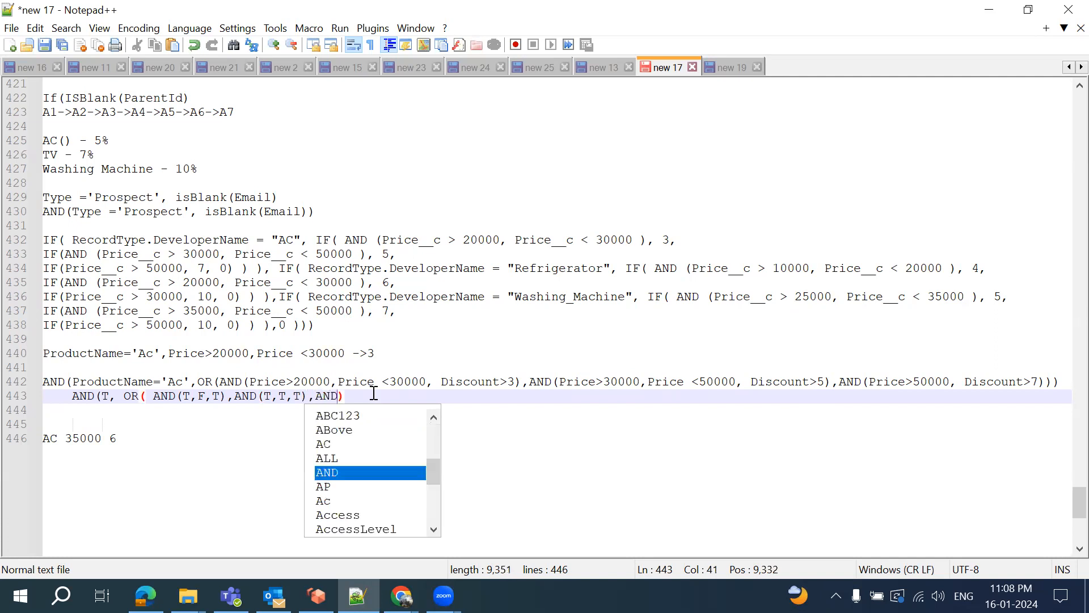
{"action": "key", "text": "Left"}
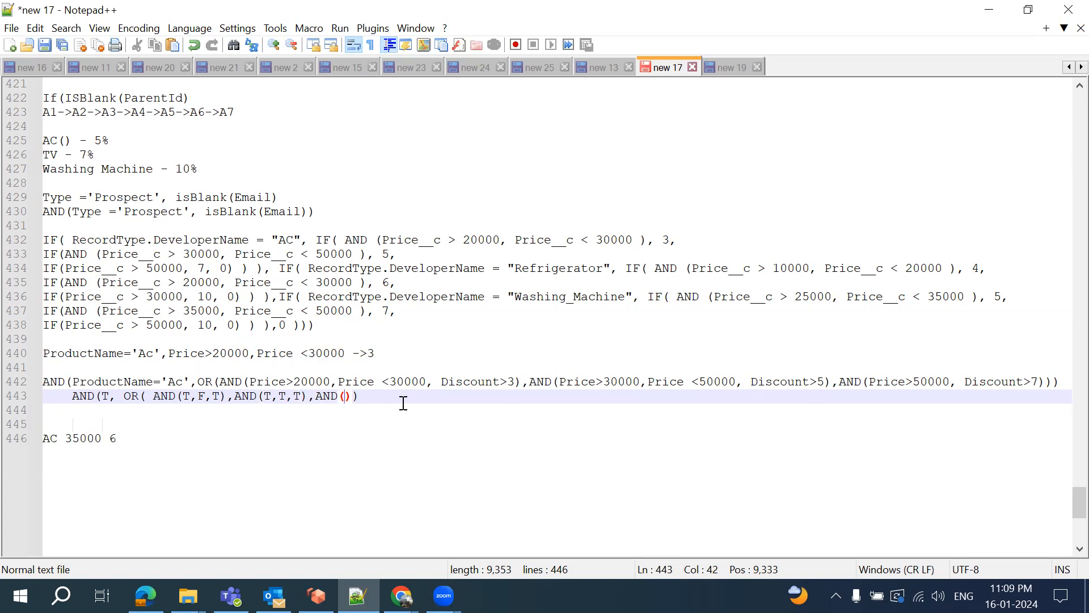
{"action": "type", "text": "F"}
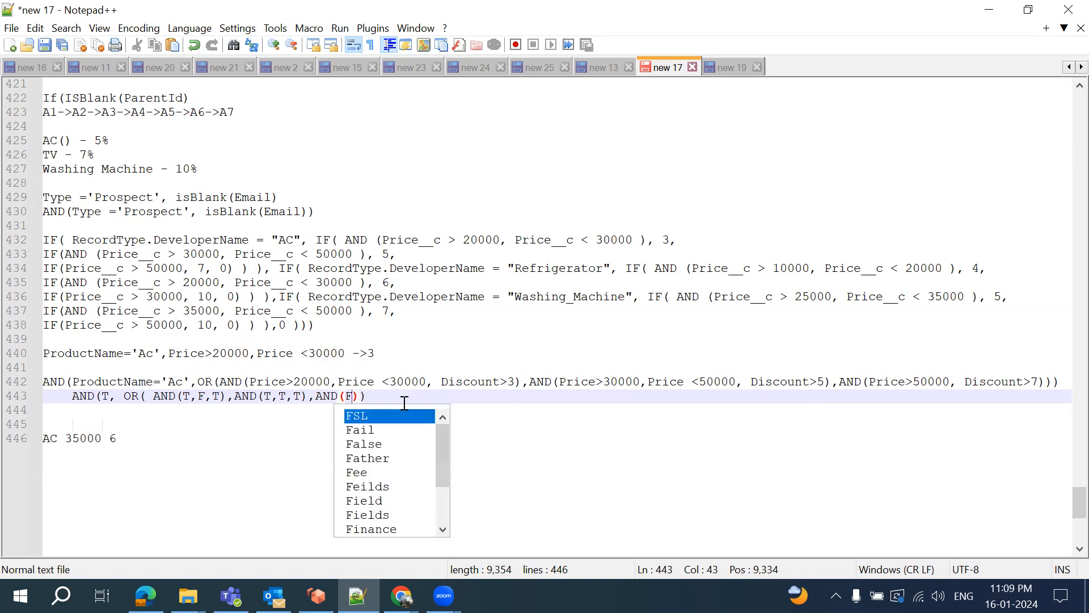
{"action": "type", "text": ","}
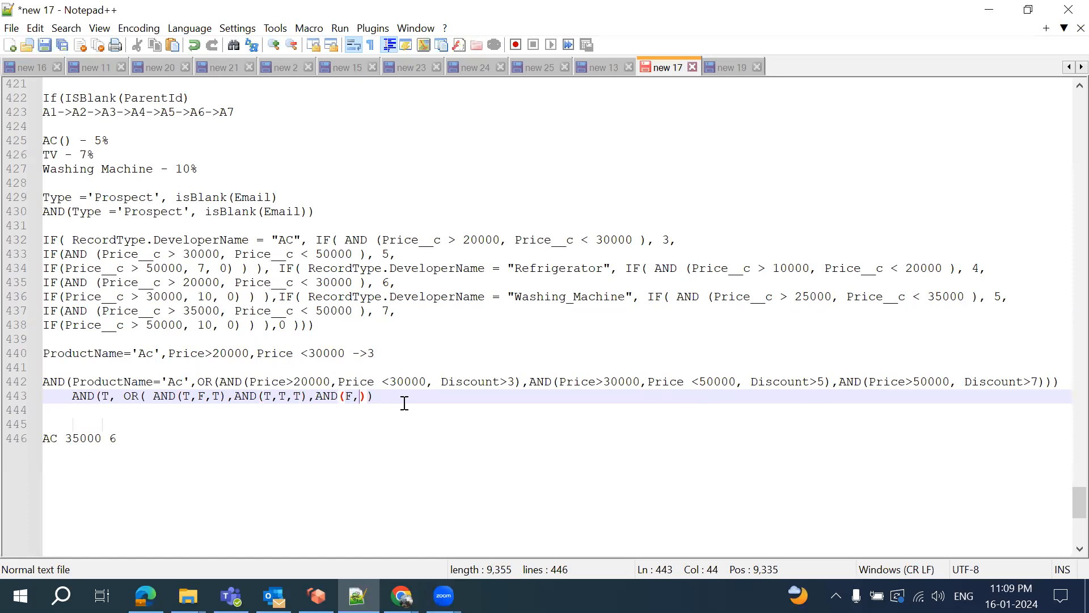
{"action": "type", "text": "F"}
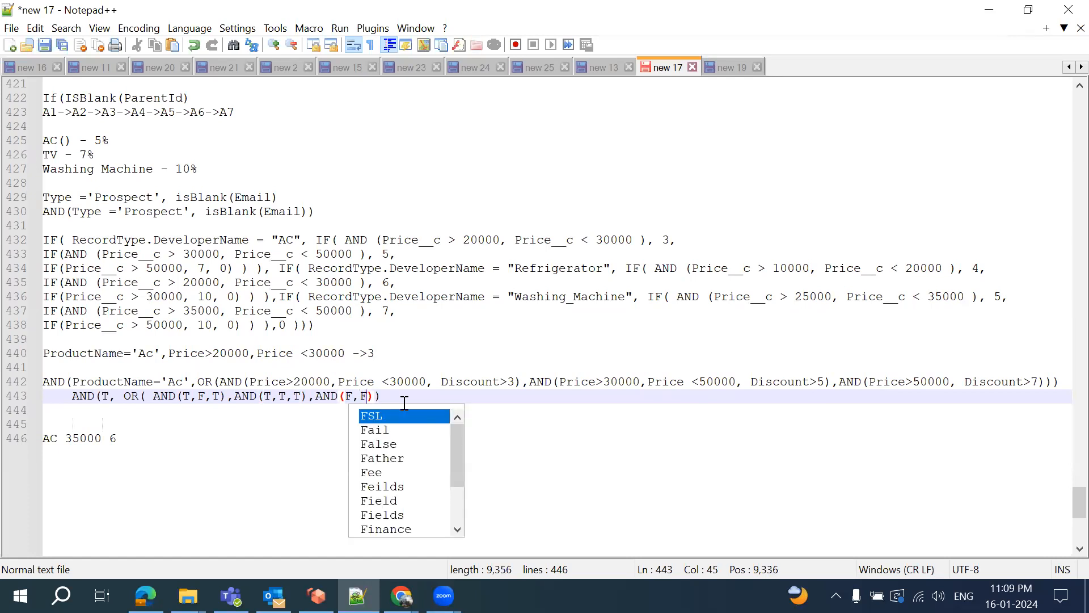
{"action": "key", "text": "Right"}
{"action": "key", "text": "Right"}
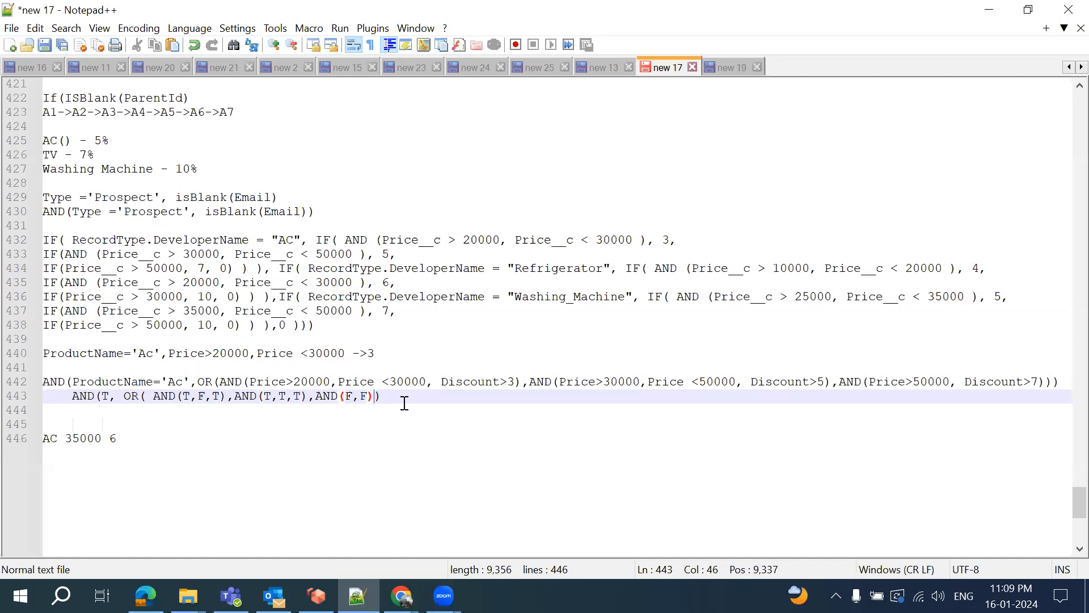
{"action": "type", "text": ")"}
{"action": "key", "text": "Return"}
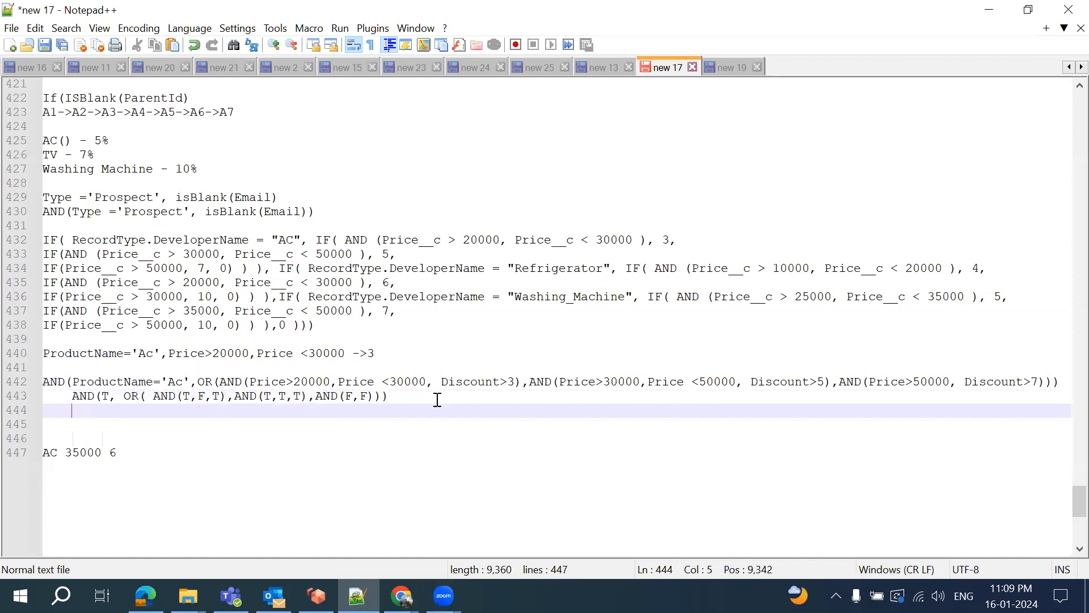
Add the reduced steps AND(T,OR(F,T,F)) and AND(T,T) -> T on new indented lines
{"action": "type", "text": "AND(T"}
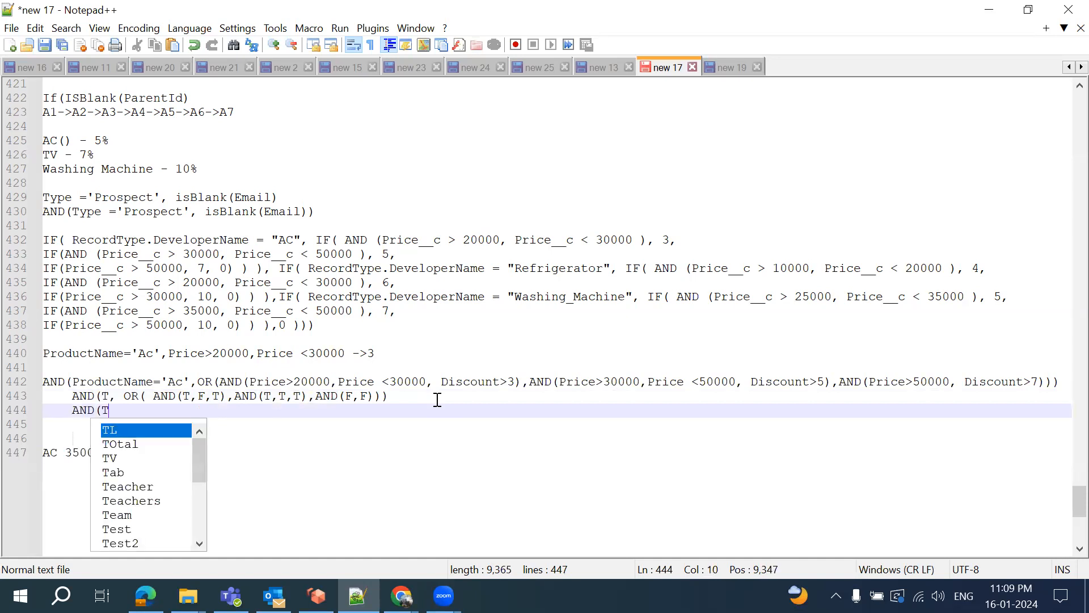
{"action": "type", "text": ",OR()"}
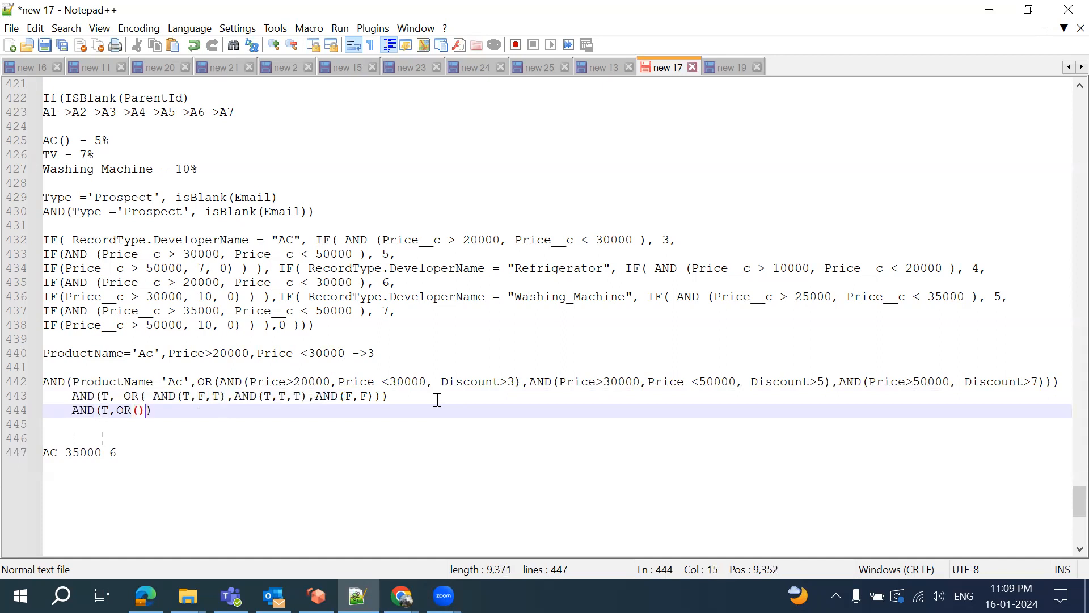
{"action": "key", "text": "Left"}
{"action": "left_click_drag", "start_coordinate": [153, 396], "coordinate": [226, 397]}
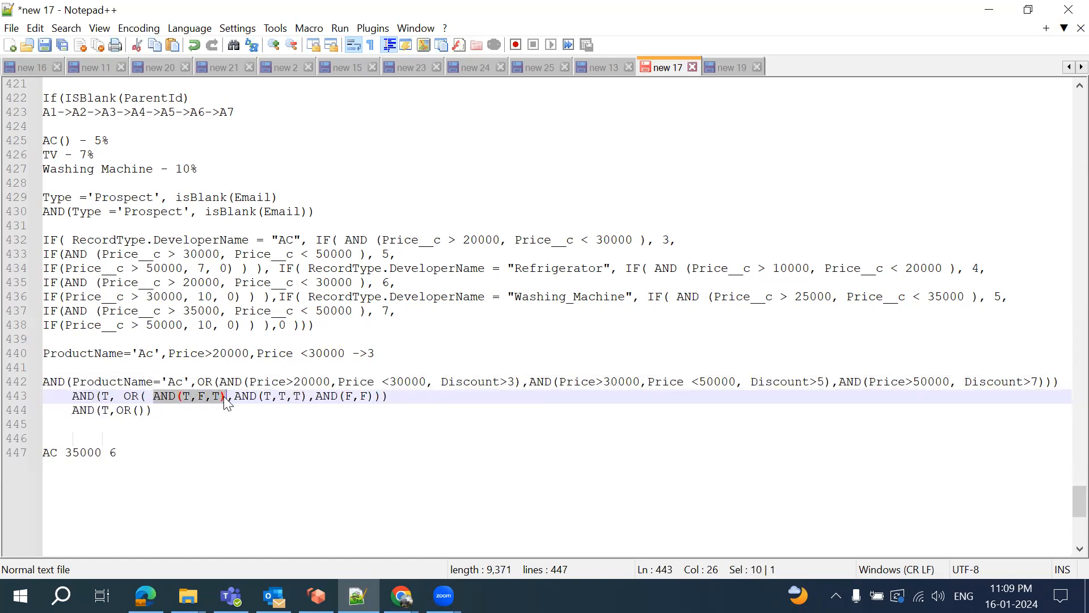
{"action": "left_click", "coordinate": [139, 411]}
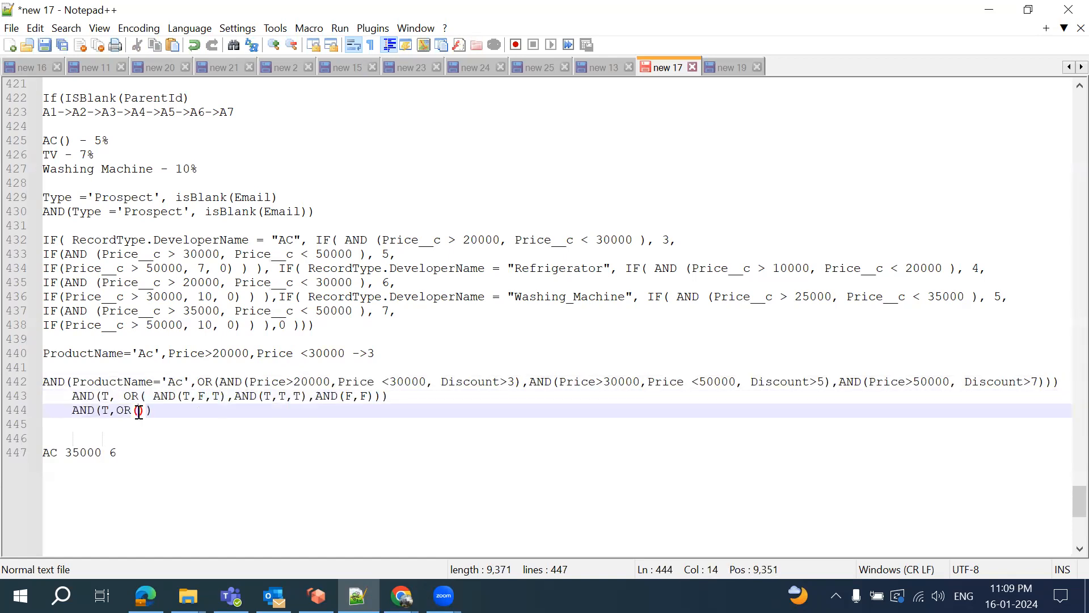
{"action": "type", "text": "F,"}
{"action": "type", "text": "T,F"}
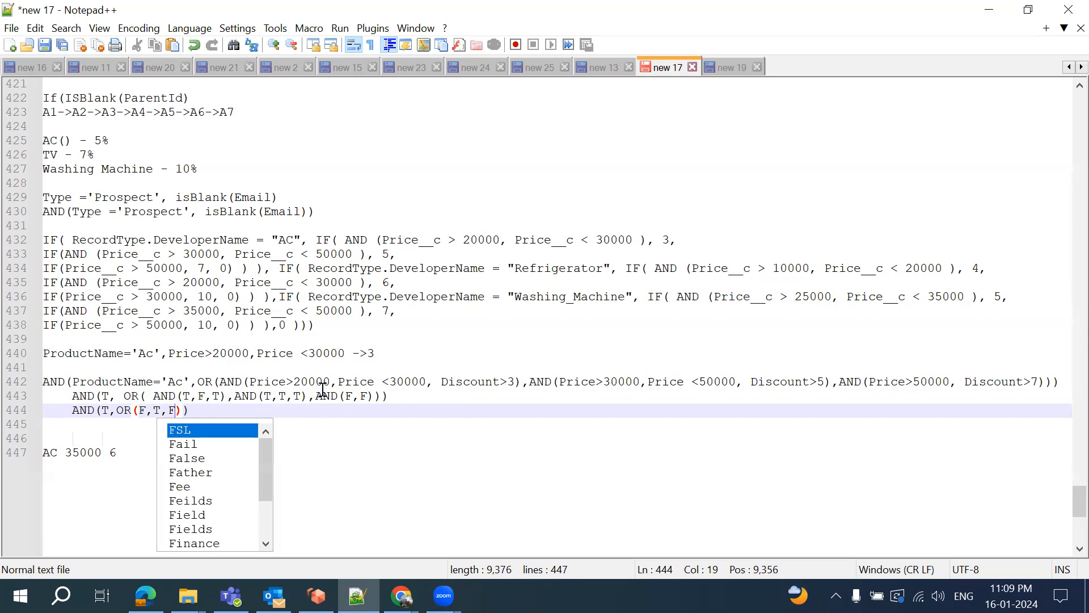
{"action": "left_click", "coordinate": [211, 410]}
{"action": "key", "text": "Return"}
{"action": "type", "text": "AND"}
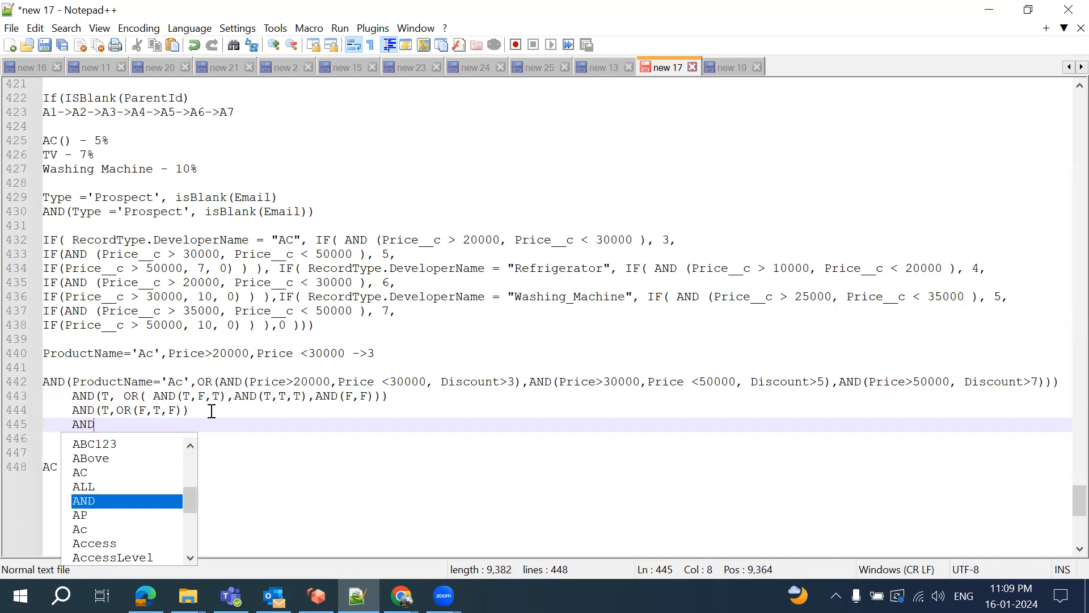
{"action": "type", "text": "(T,"}
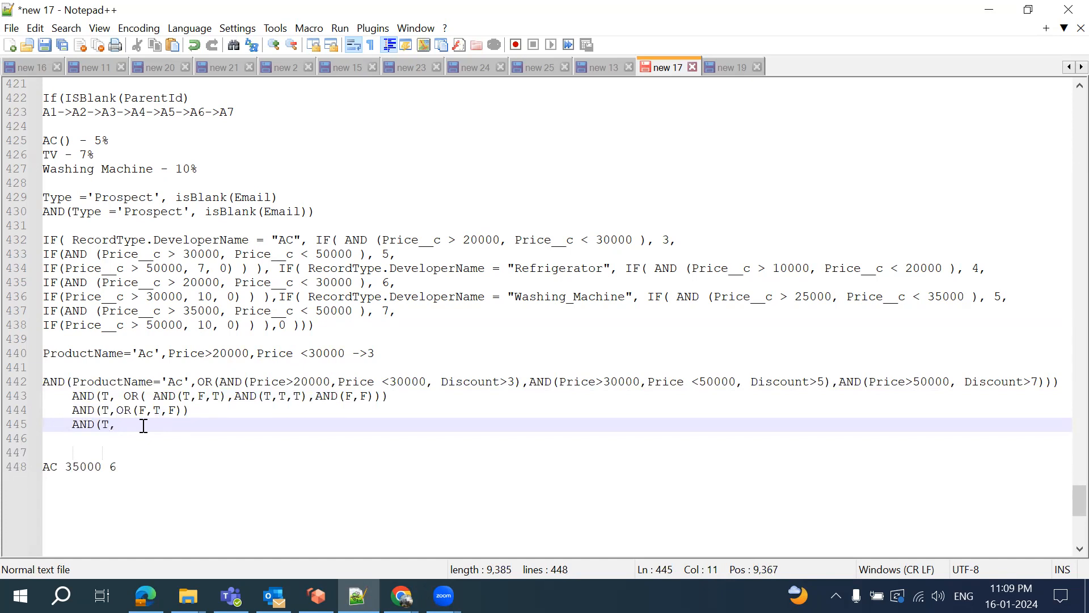
{"action": "type", "text": "T"}
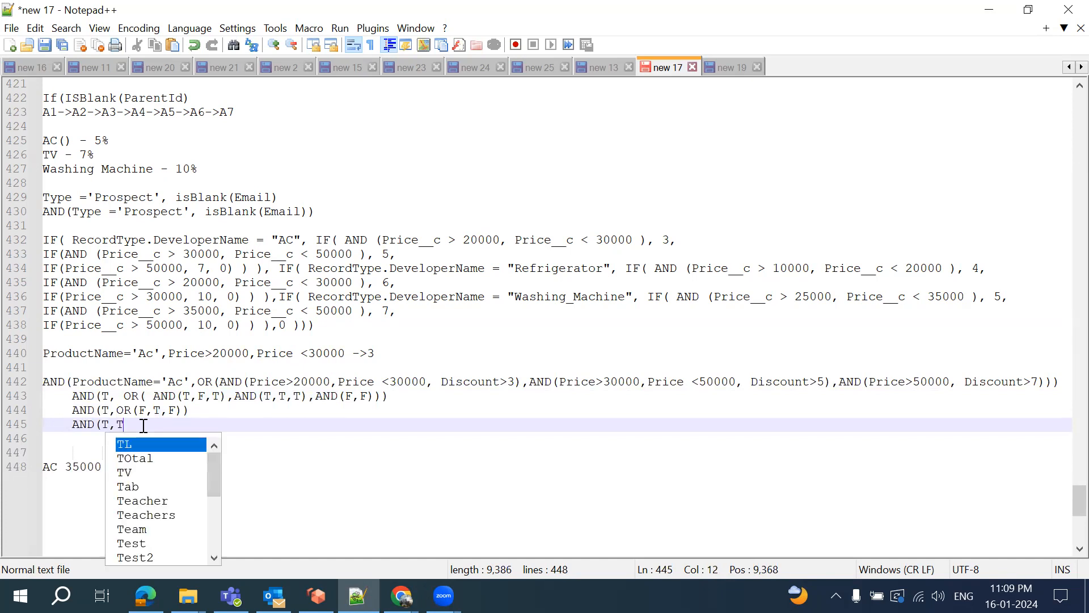
{"action": "type", "text": ") -> "}
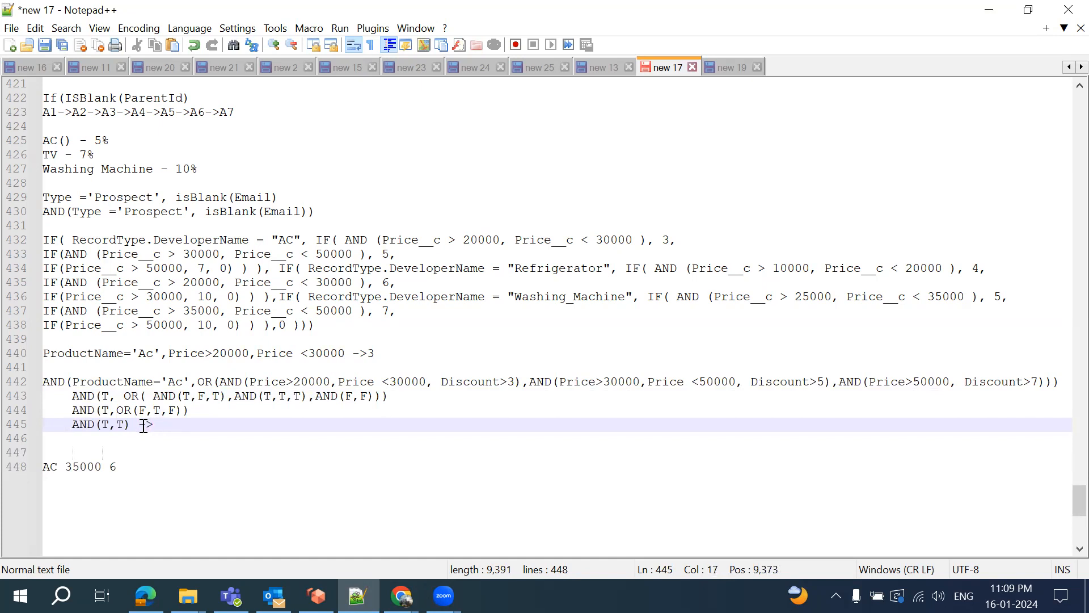
{"action": "type", "text": "T"}
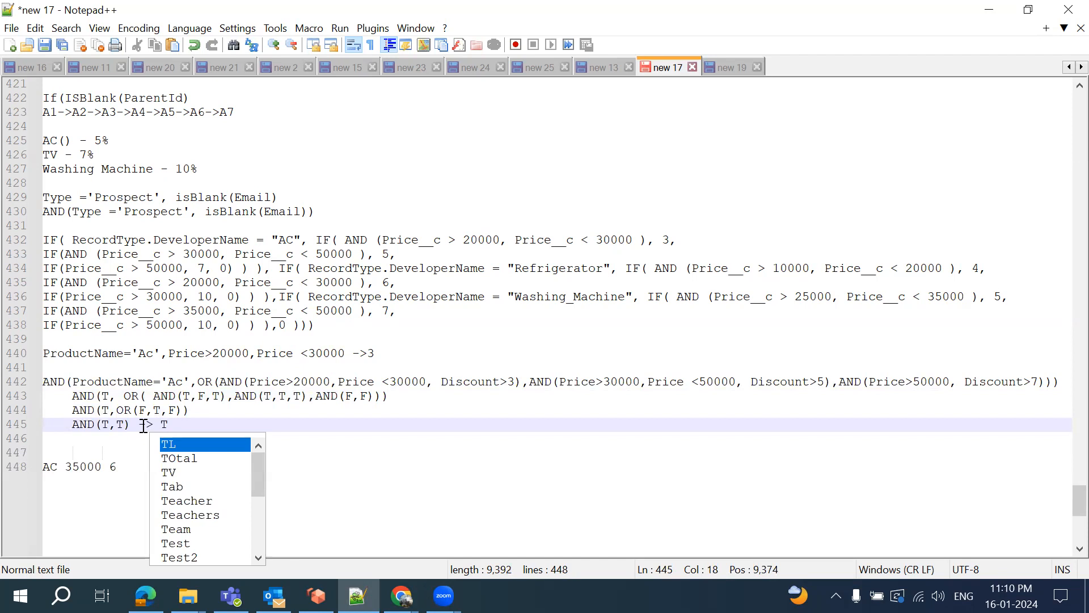
Change the AC 35000 test note's discount from 6 to 5
{"action": "left_click", "coordinate": [119, 466]}
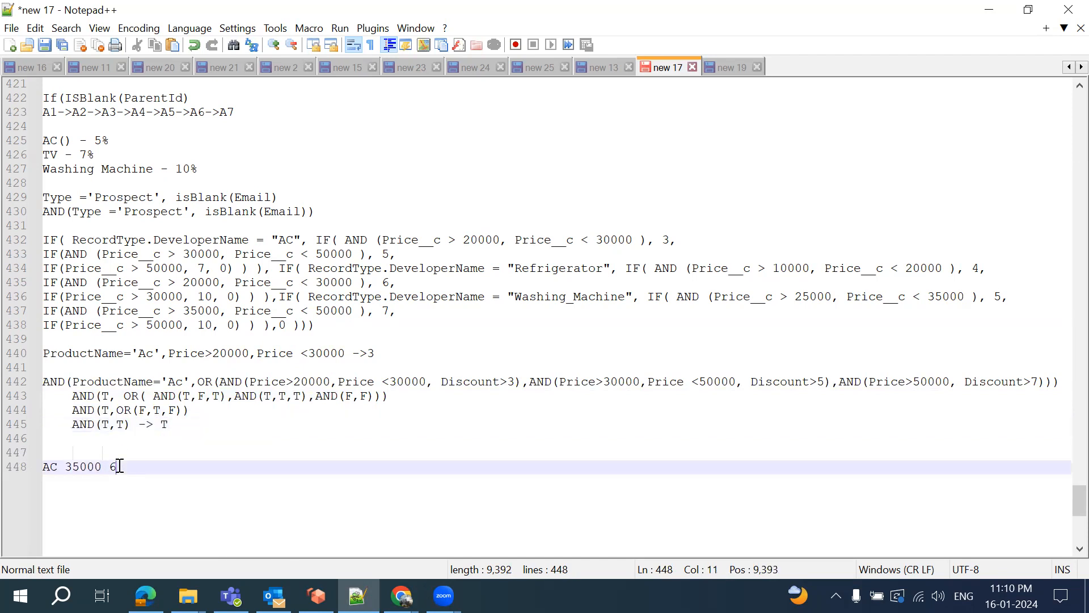
{"action": "key", "text": "BackSpace"}
{"action": "type", "text": "5"}
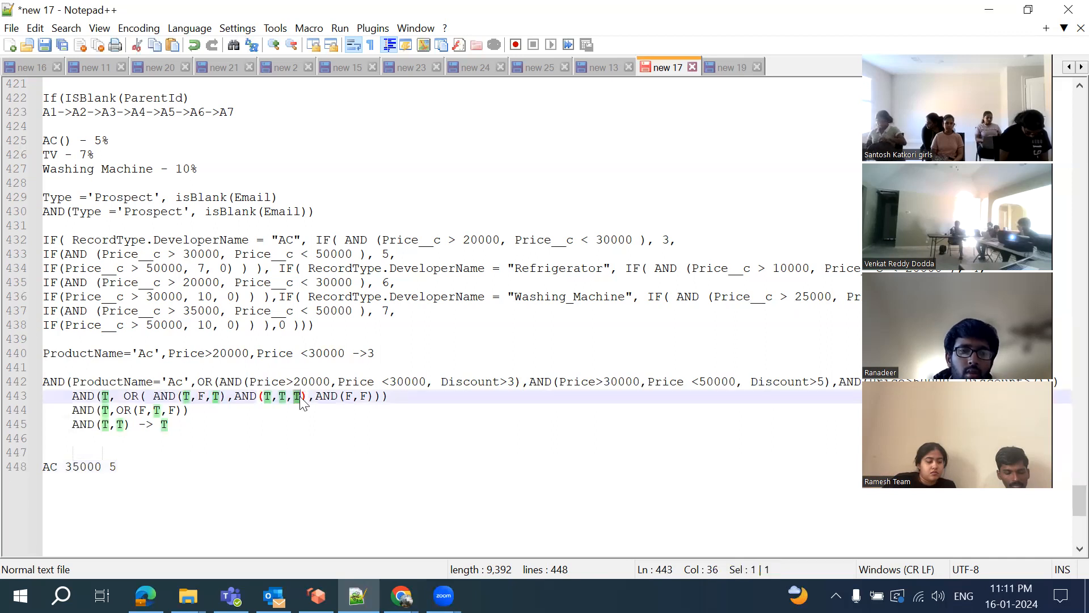
Change the last value on line 443 and the value inside the OR on line 444 to F
{"action": "triple_click", "coordinate": [300, 396]}
{"action": "left_click", "coordinate": [299, 396]}
{"action": "key", "text": "BackSpace"}
{"action": "type", "text": "F"}
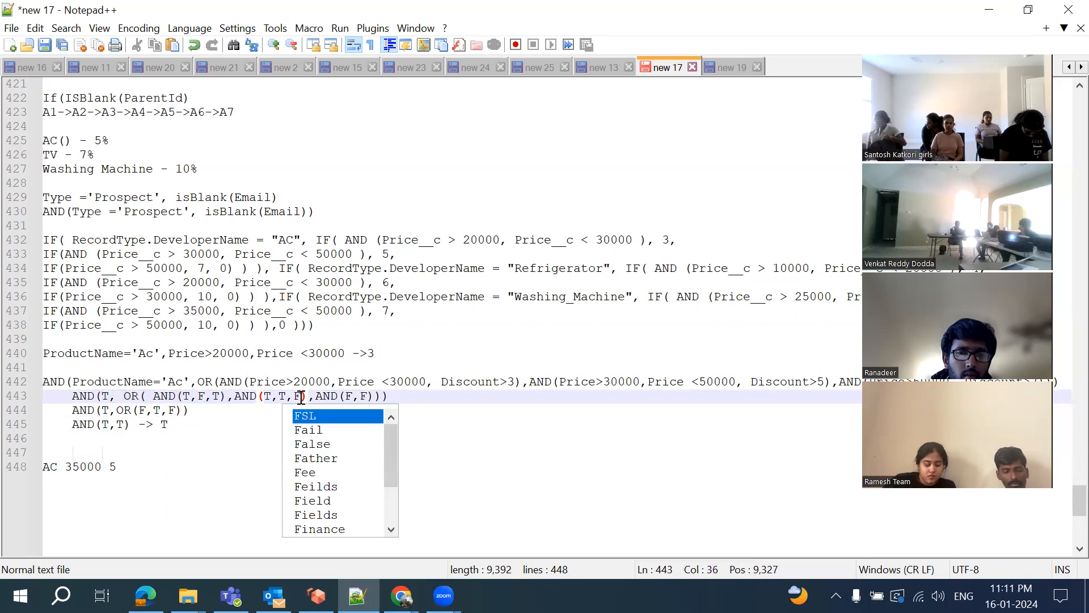
{"action": "left_click", "coordinate": [363, 396]}
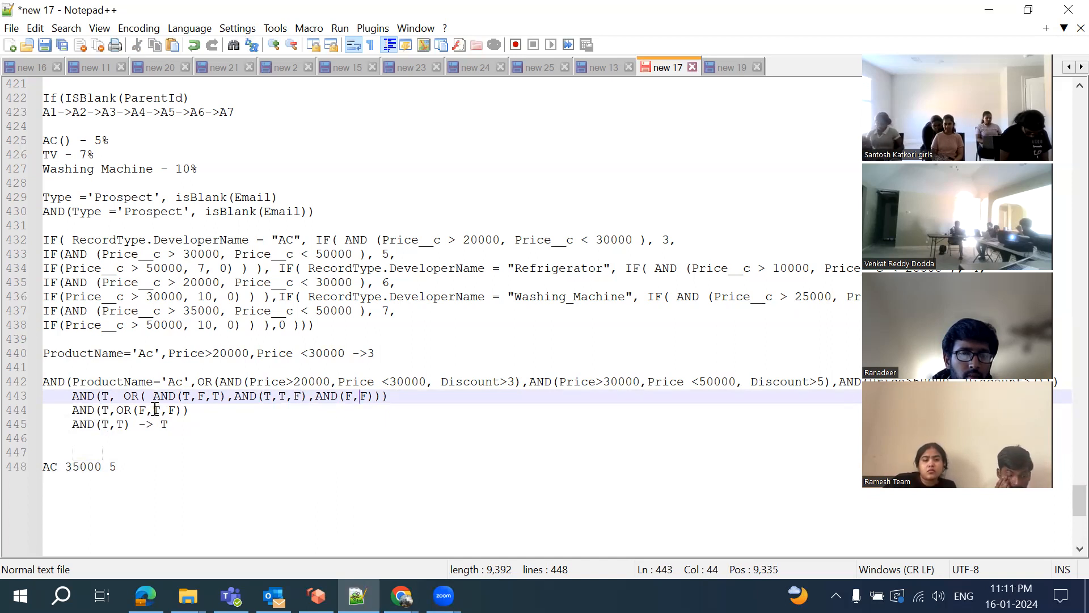
{"action": "left_click", "coordinate": [155, 410]}
{"action": "key", "text": "Delete"}
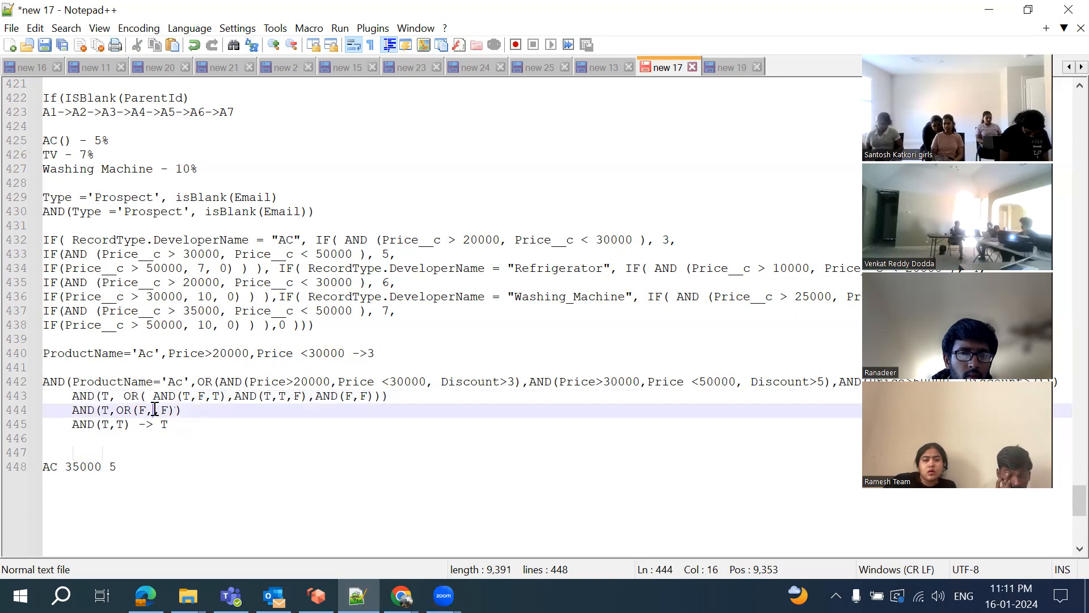
{"action": "type", "text": "F"}
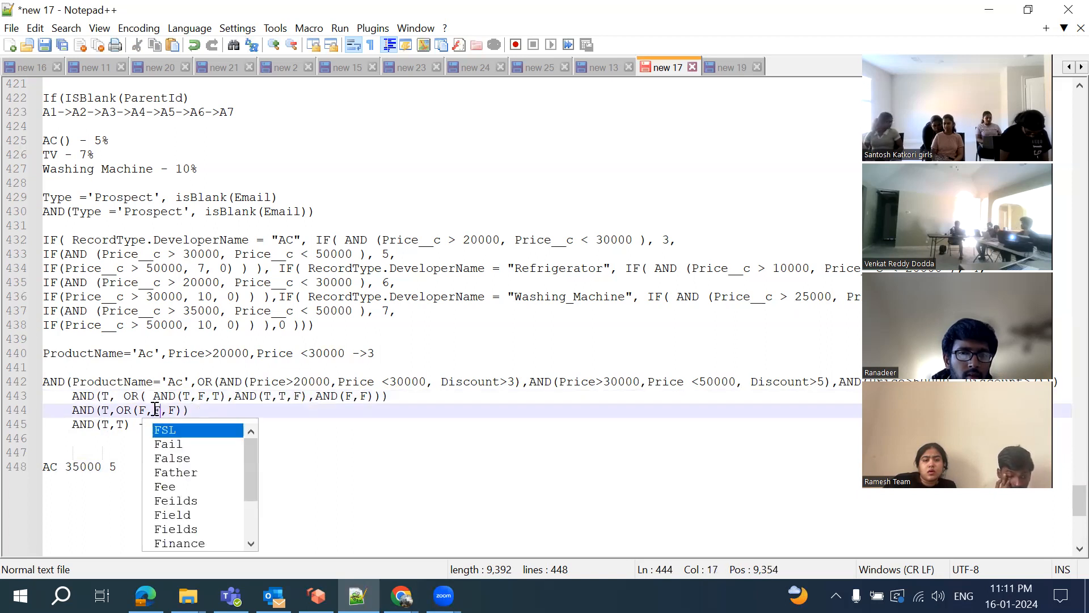
{"action": "left_click", "coordinate": [201, 410]}
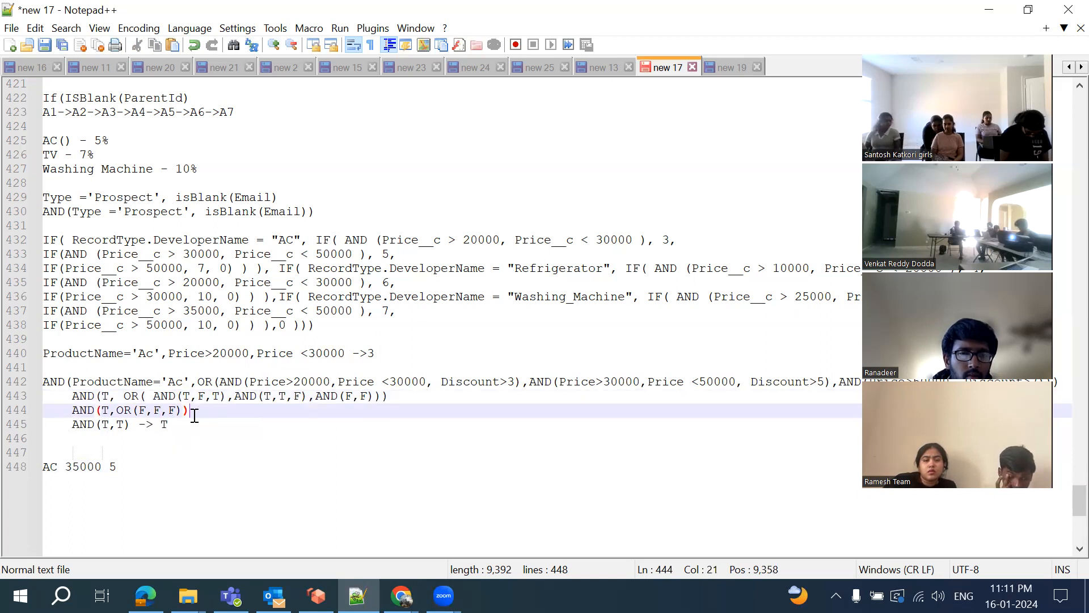
Rewrite line 445 as AND(T,F) with the result F
{"action": "left_click", "coordinate": [124, 426]}
{"action": "key", "text": "BackSpace"}
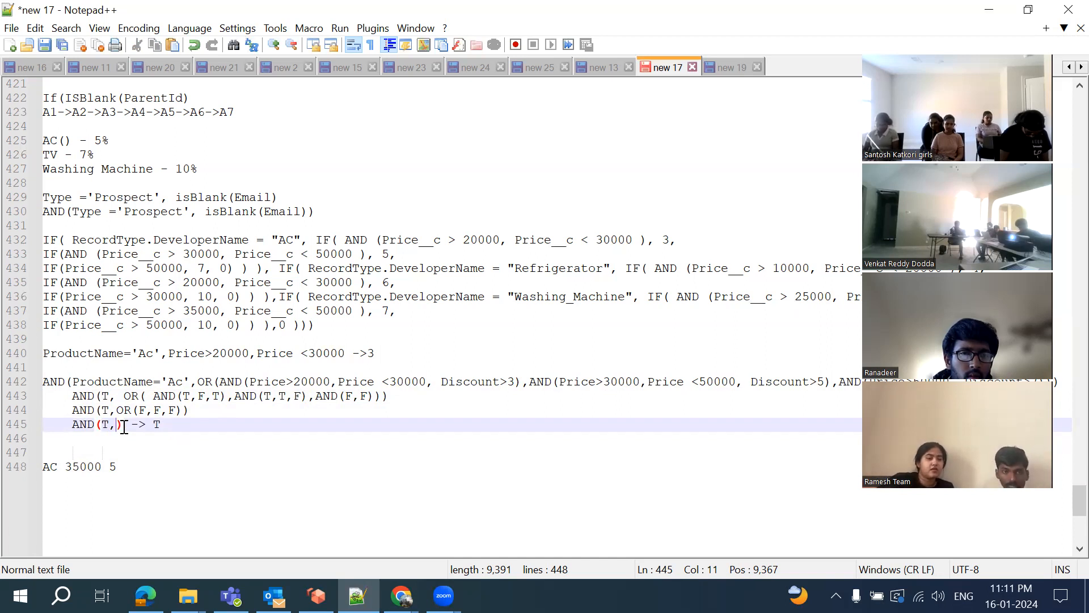
{"action": "type", "text": "F"}
{"action": "left_click", "coordinate": [184, 423]}
{"action": "key", "text": "BackSpace"}
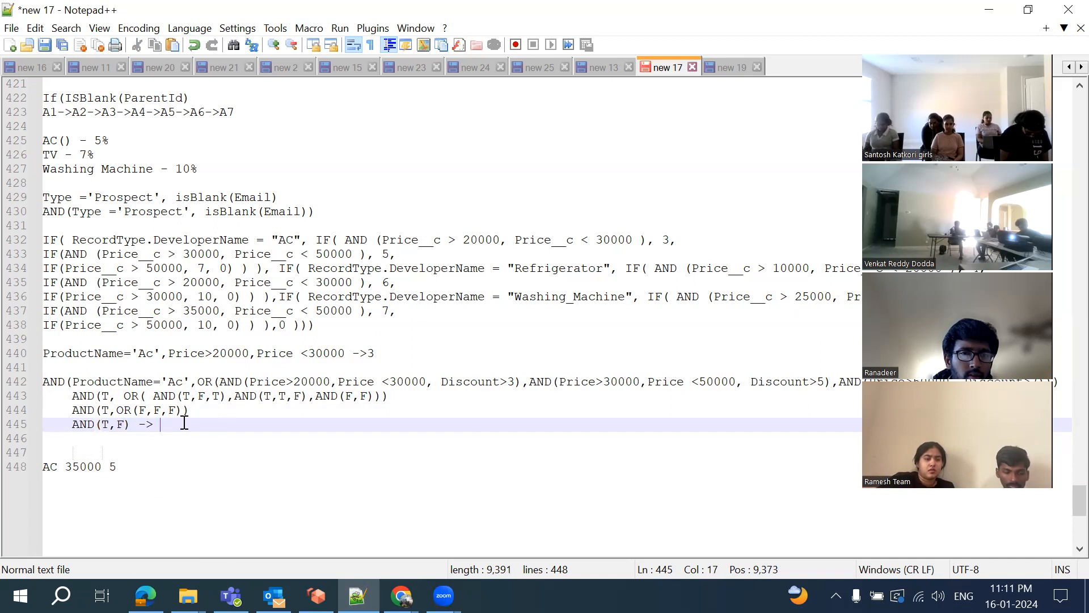
{"action": "type", "text": "F"}
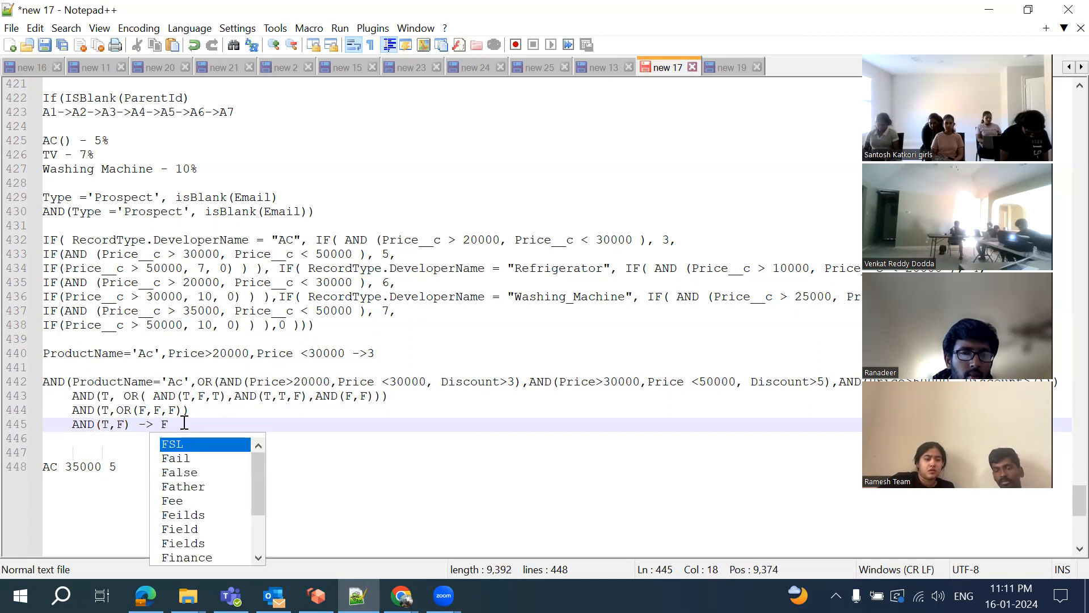
{"action": "left_click", "coordinate": [197, 422]}
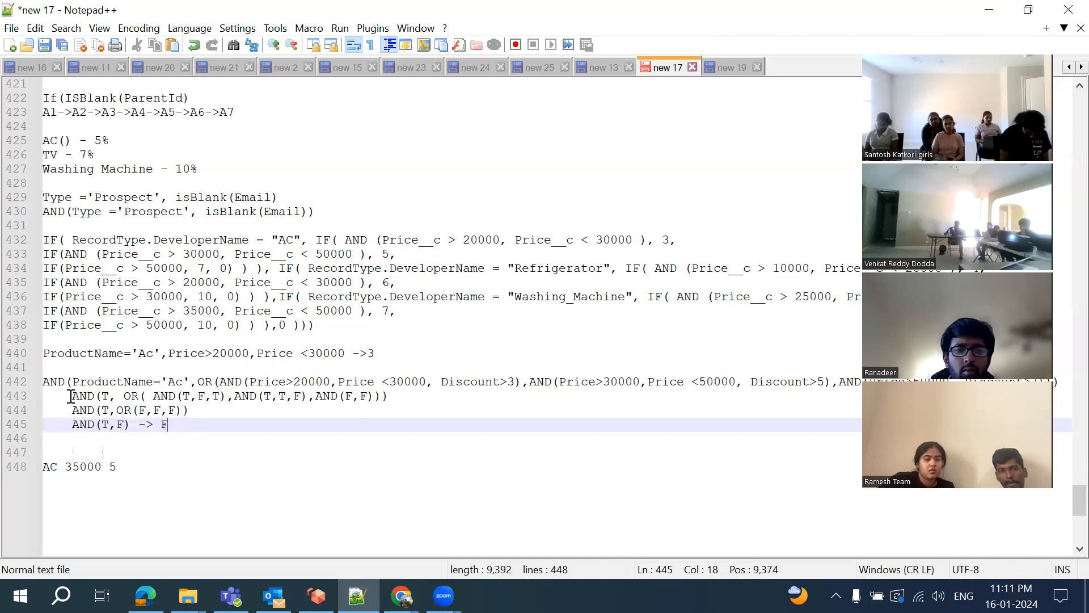
Delete the three truth-table lines and paste two copies of the AC formula beneath it
{"action": "left_click_drag", "start_coordinate": [70, 396], "coordinate": [182, 428]}
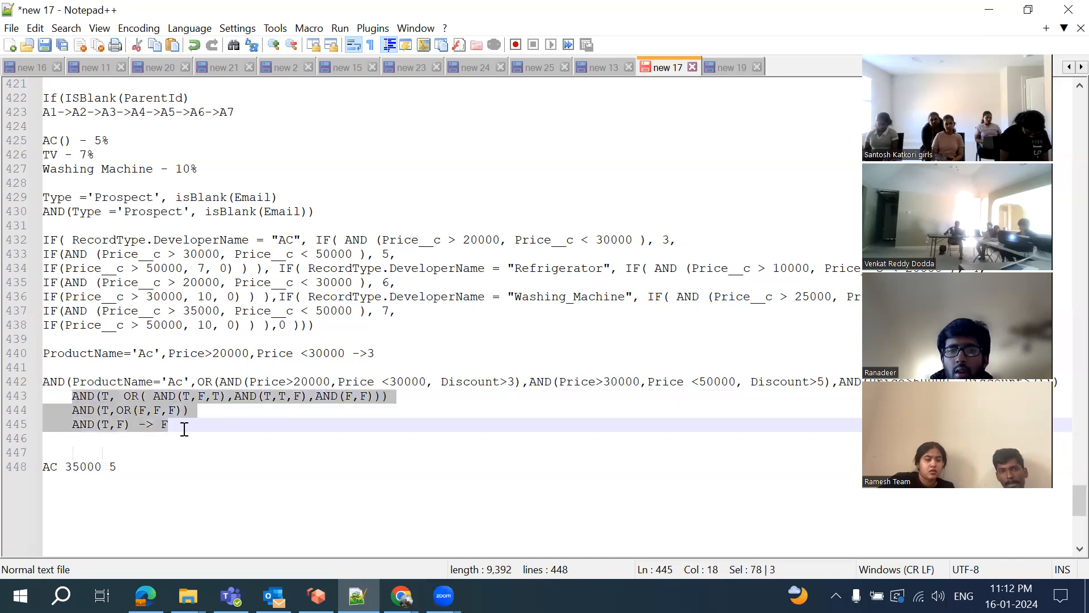
{"action": "key", "text": "Delete"}
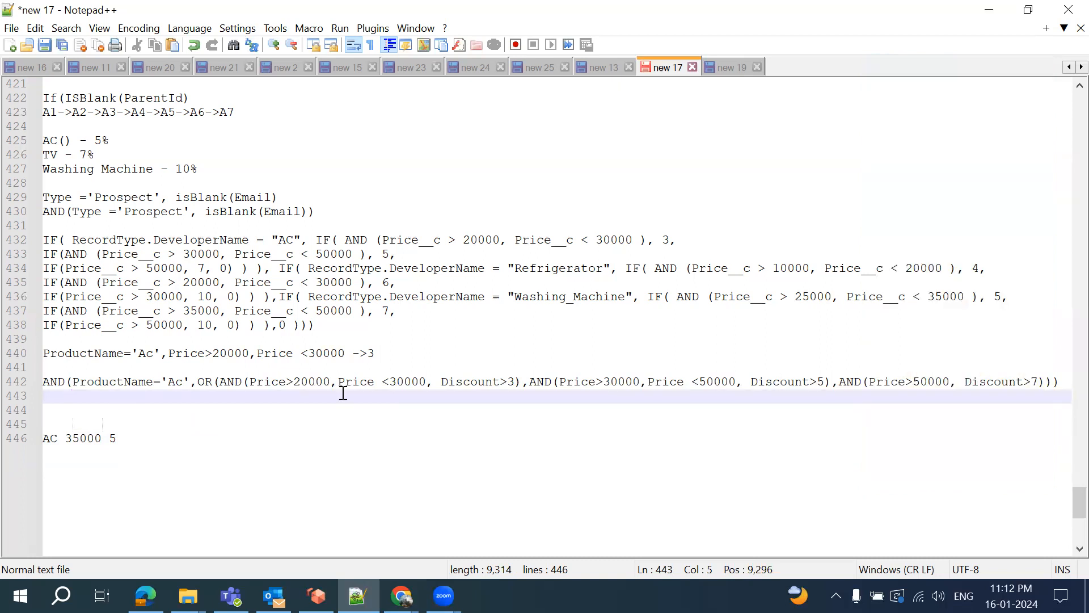
{"action": "left_click_drag", "start_coordinate": [45, 379], "coordinate": [1067, 384]}
{"action": "key", "text": "ctrl+c"}
{"action": "left_click", "coordinate": [1067, 383]}
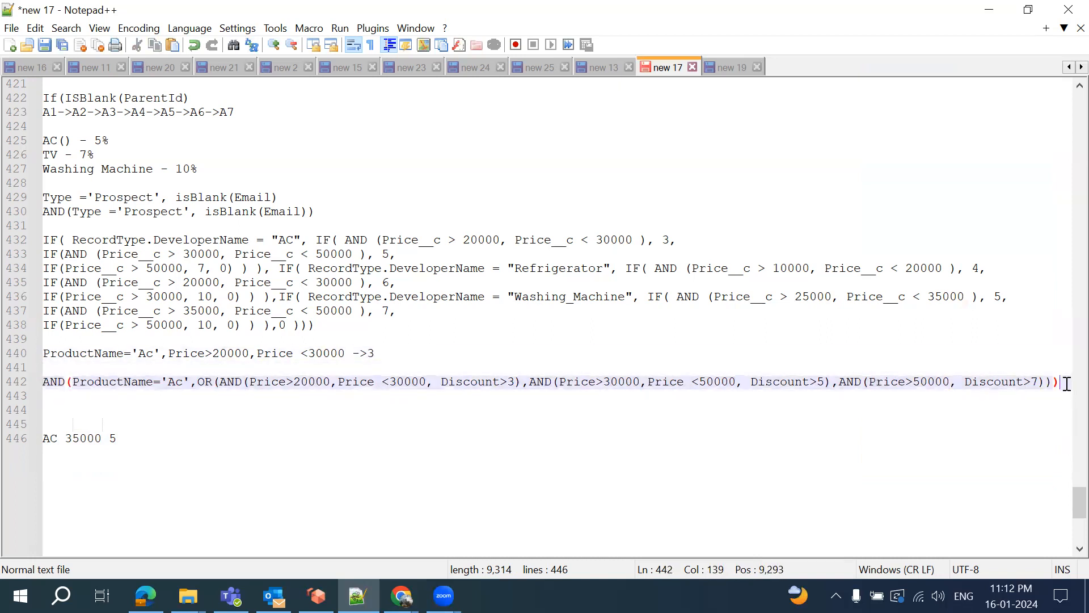
{"action": "key", "text": "Return"}
{"action": "key", "text": "ctrl+v"}
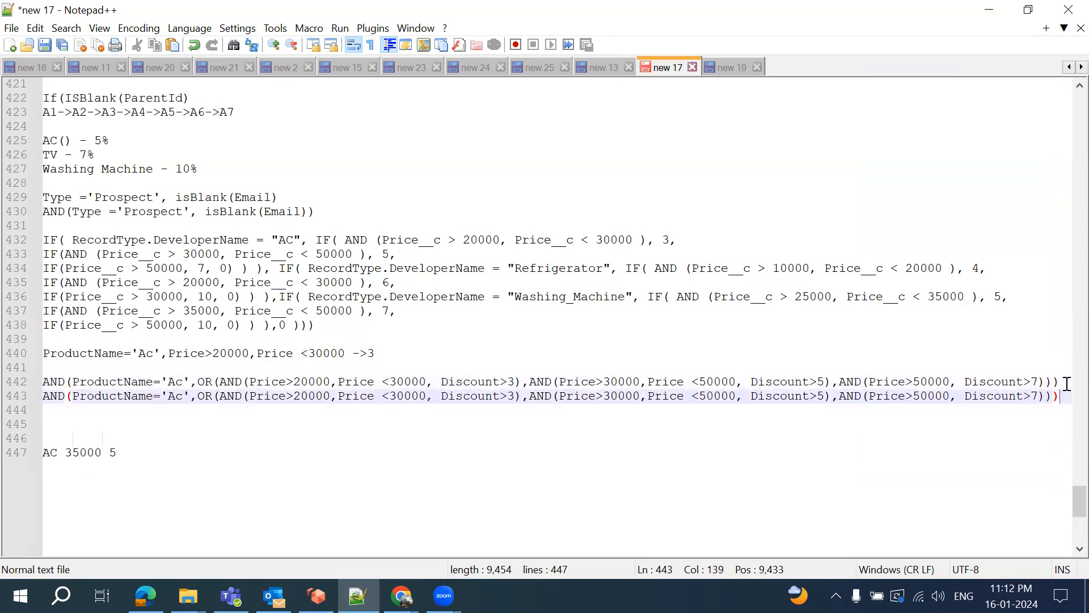
{"action": "key", "text": "Return"}
{"action": "key", "text": "ctrl+v"}
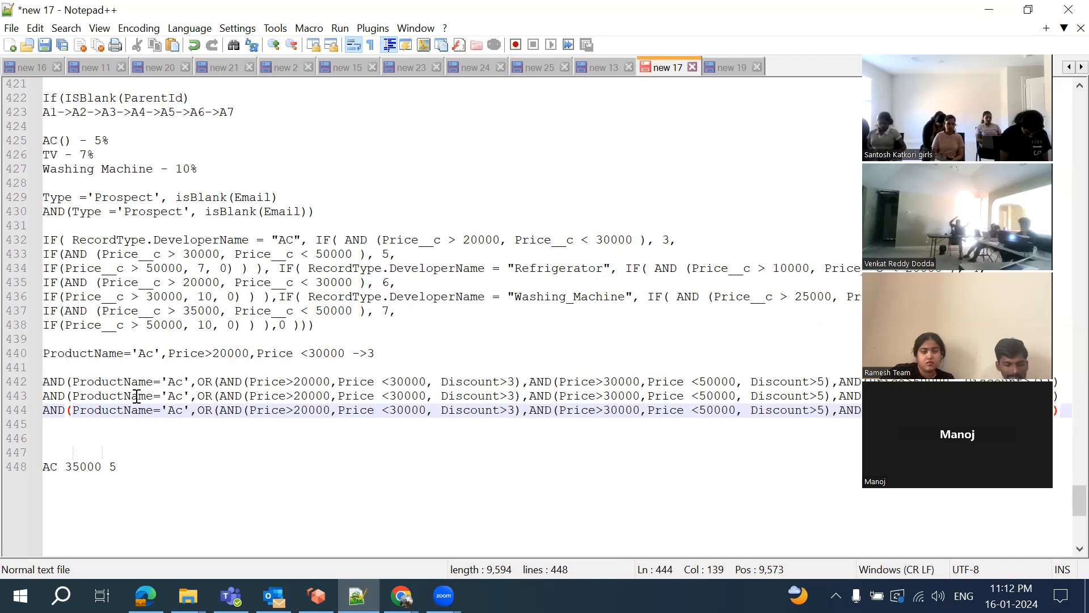
Rename the product in the first copy to WM and in the second to TV
{"action": "double_click", "coordinate": [175, 396]}
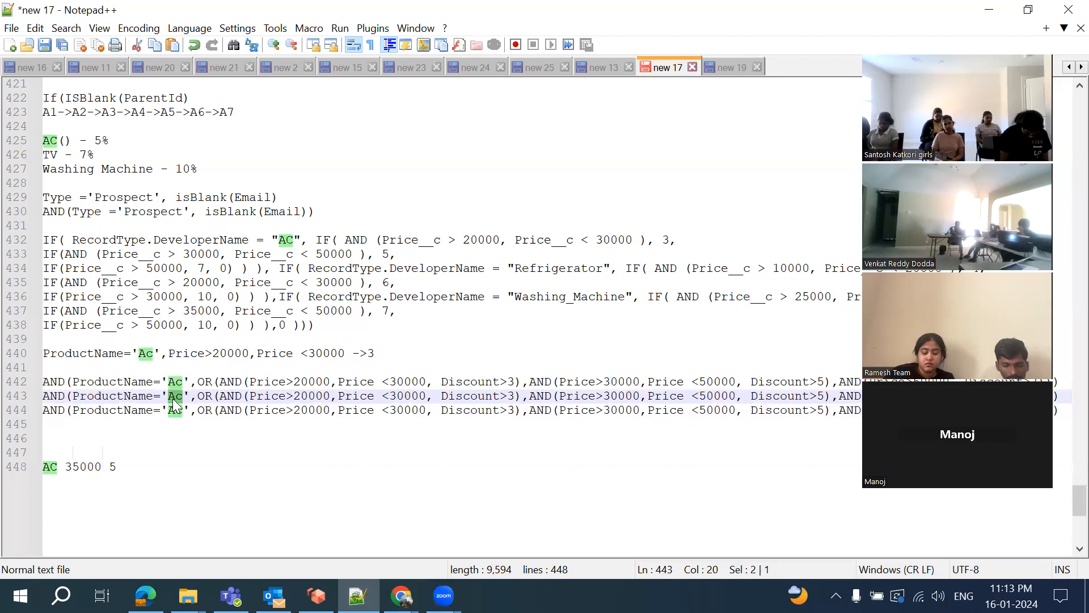
{"action": "type", "text": "Washin"}
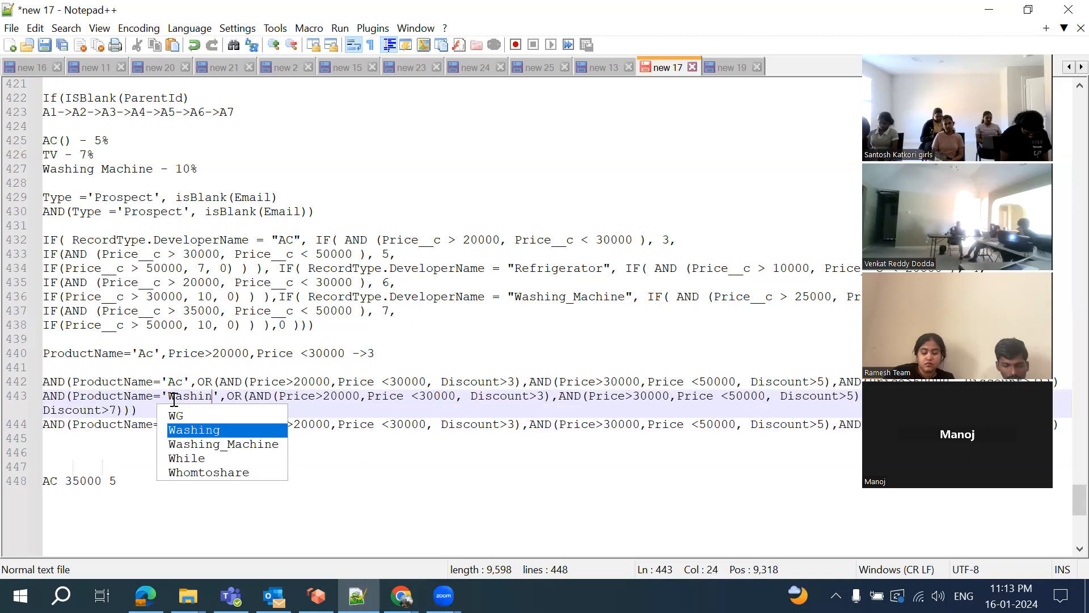
{"action": "type", "text": "g Machin"}
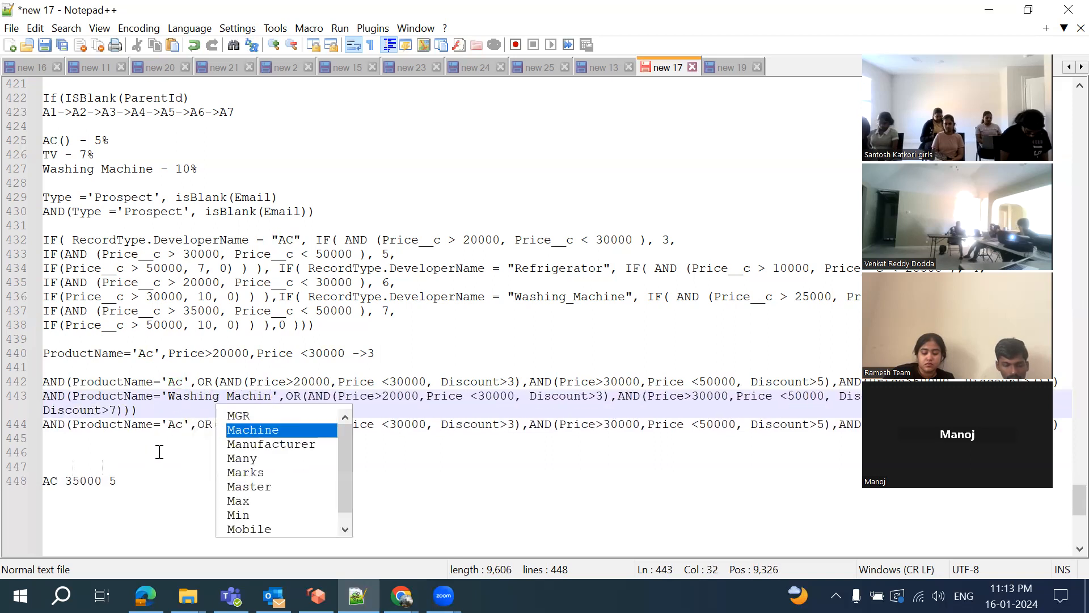
{"action": "double_click", "coordinate": [171, 425]}
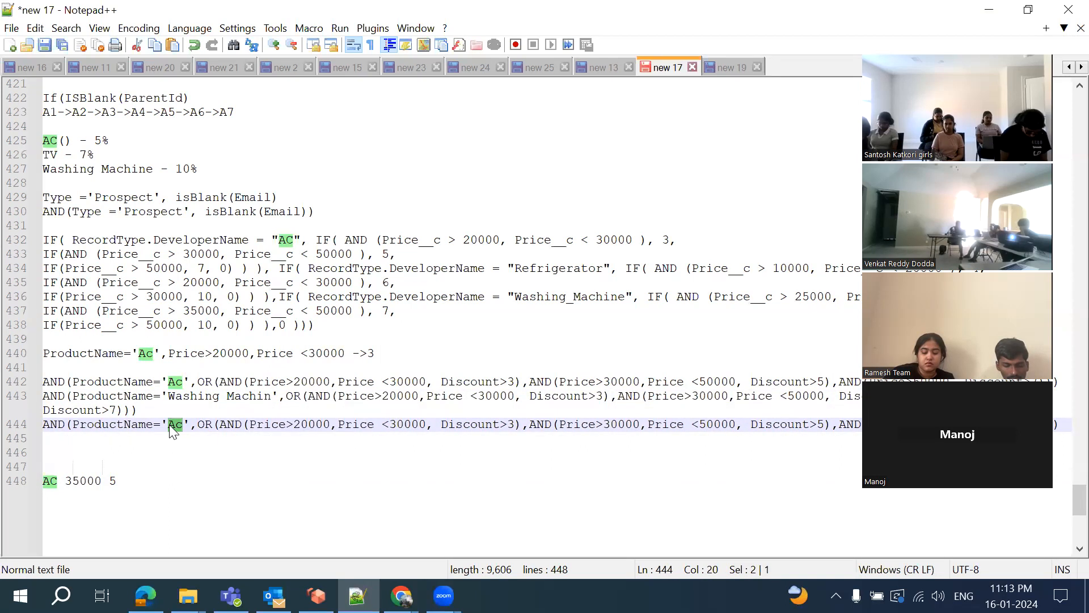
{"action": "type", "text": "TV"}
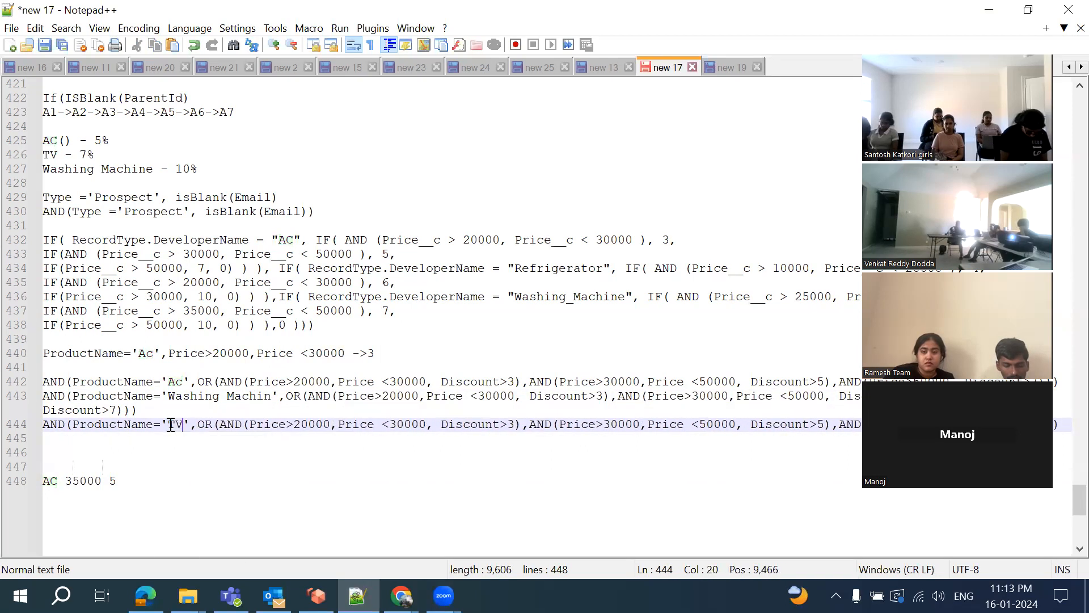
{"action": "left_click", "coordinate": [178, 397]}
{"action": "key", "text": "Delete"}
{"action": "key", "text": "Delete"}
{"action": "key", "text": "Delete"}
{"action": "key", "text": "Delete"}
{"action": "key", "text": "Delete"}
{"action": "key", "text": "Delete"}
{"action": "key", "text": "Delete"}
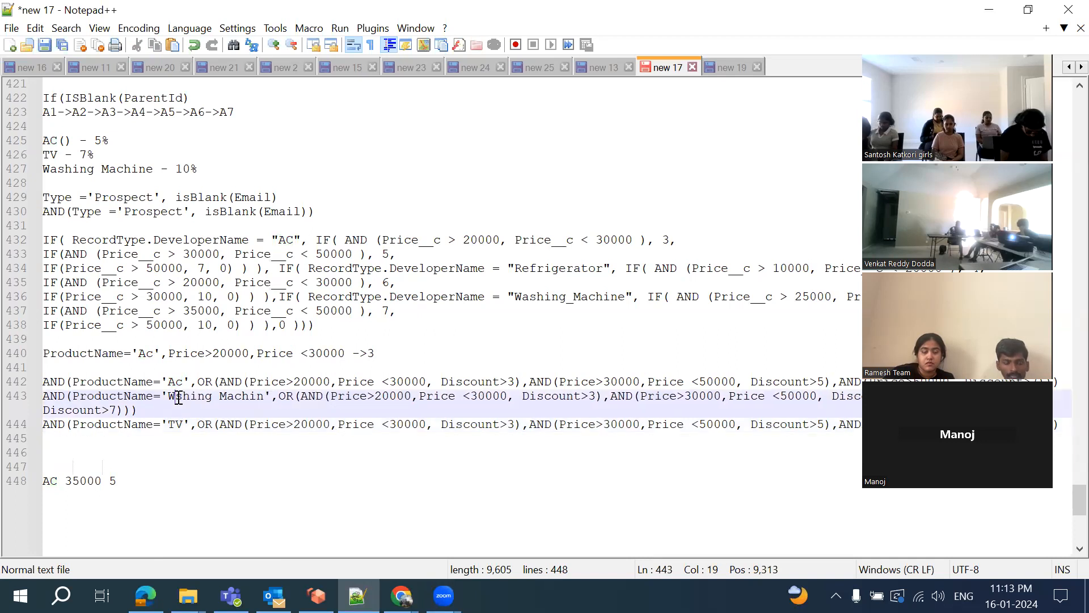
{"action": "key", "text": "Right"}
{"action": "key", "text": "Right"}
{"action": "key", "text": "Delete"}
{"action": "key", "text": "Delete"}
{"action": "key", "text": "Delete"}
{"action": "key", "text": "Delete"}
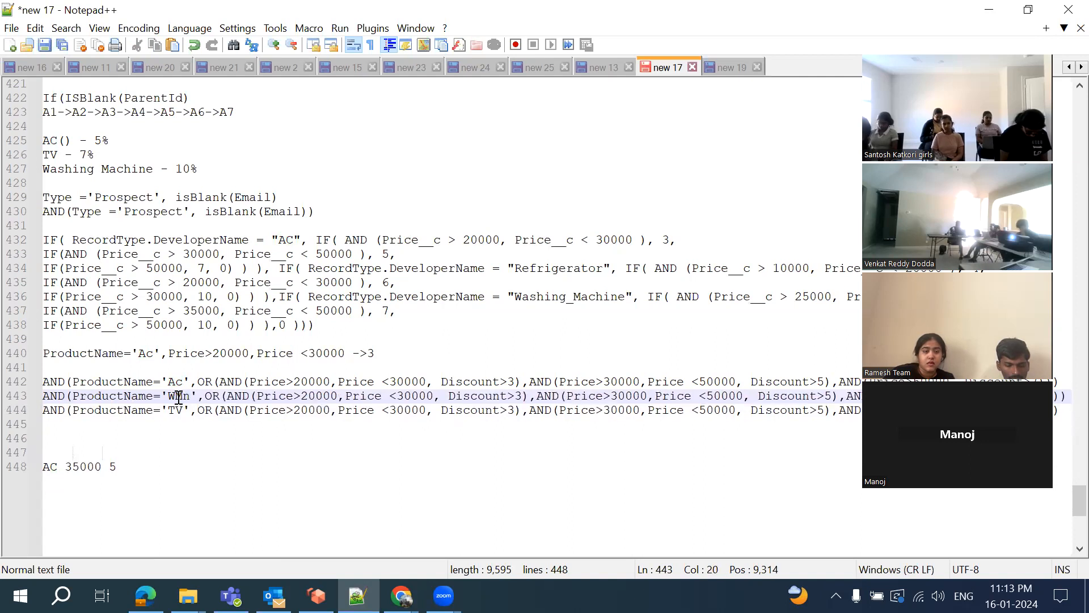
{"action": "key", "text": "Delete"}
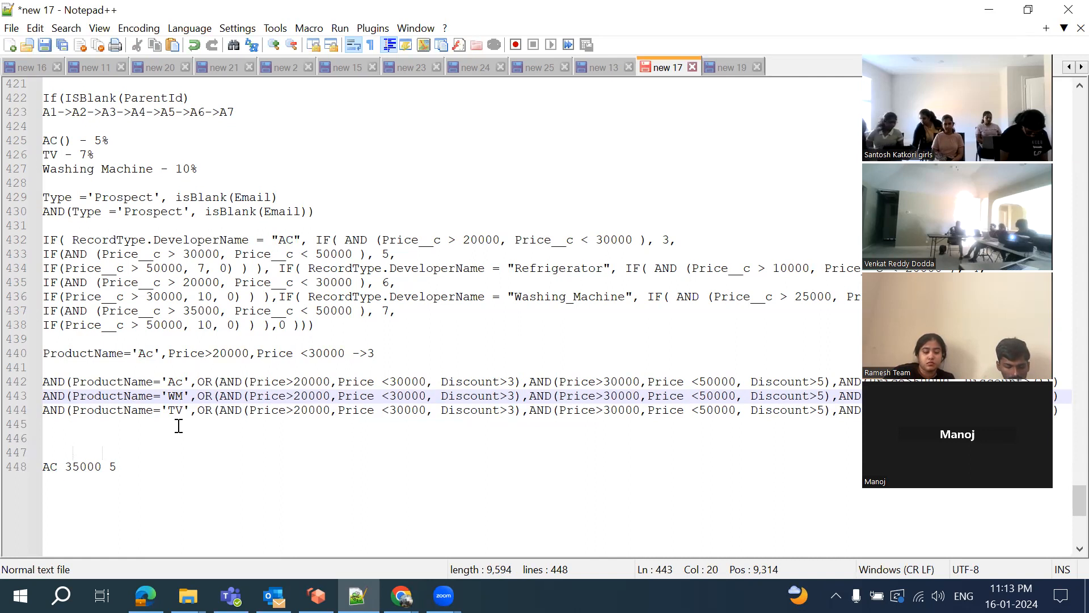
Toggle bookmarks on the AC, WM and TV formula lines, leaving only AC bookmarked
{"action": "left_click", "coordinate": [34, 384]}
{"action": "left_click", "coordinate": [34, 396]}
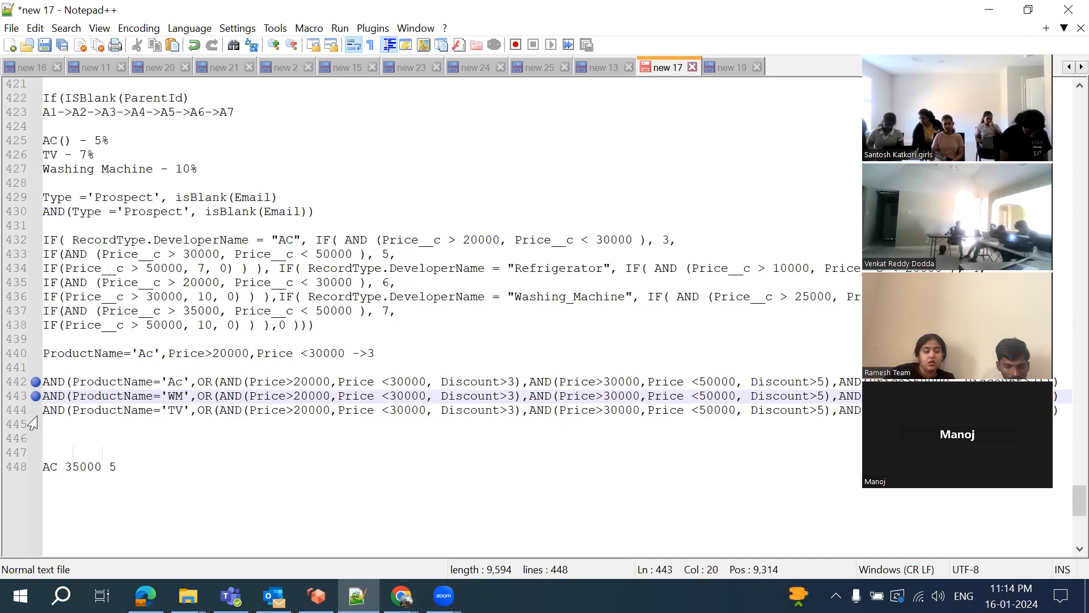
{"action": "left_click", "coordinate": [32, 412]}
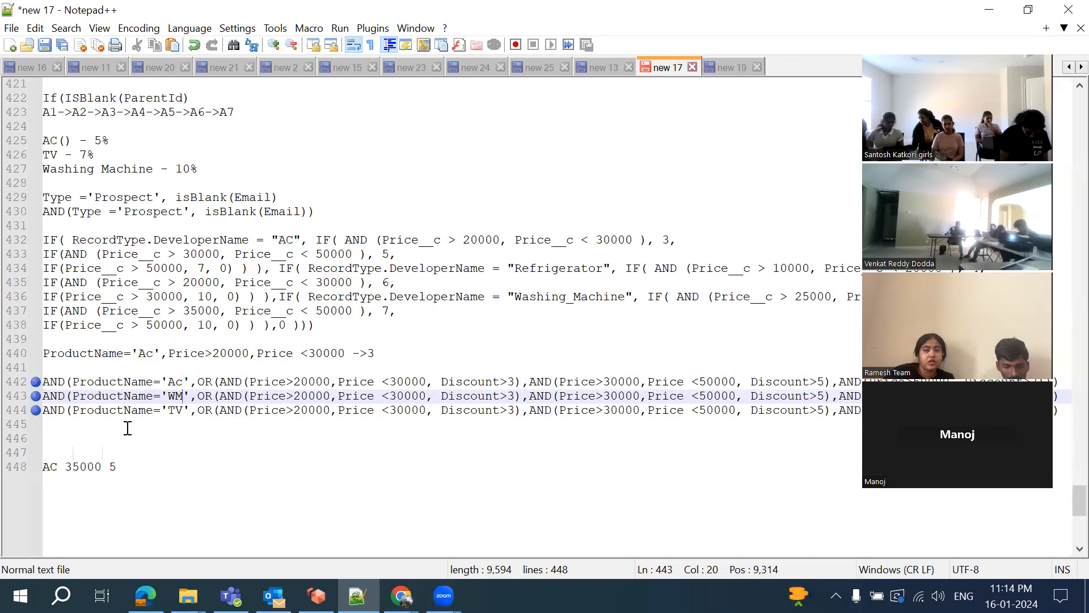
{"action": "left_click", "coordinate": [27, 413]}
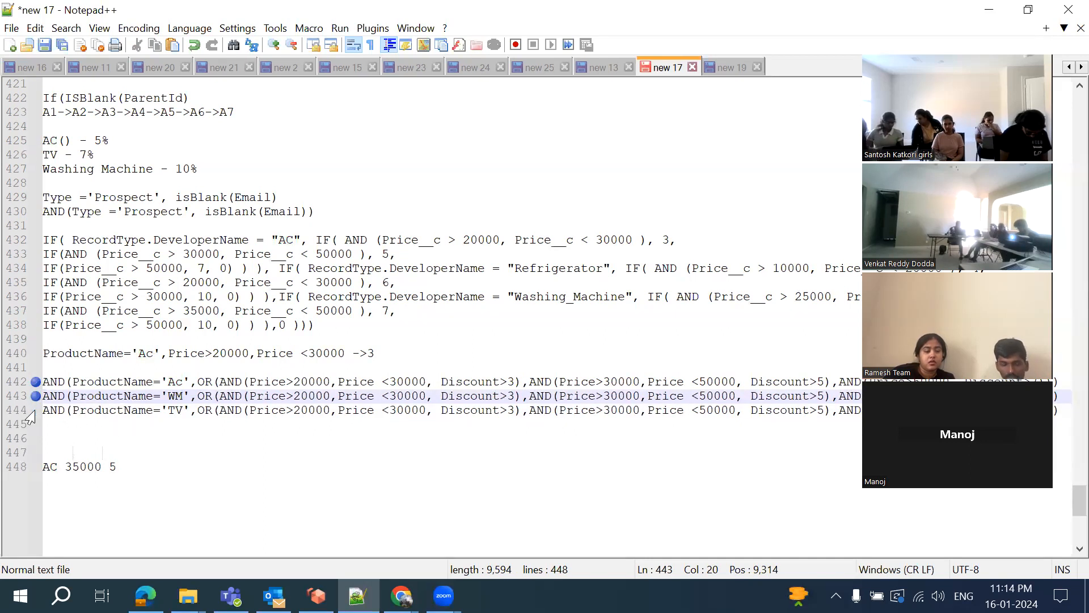
{"action": "left_click", "coordinate": [28, 401]}
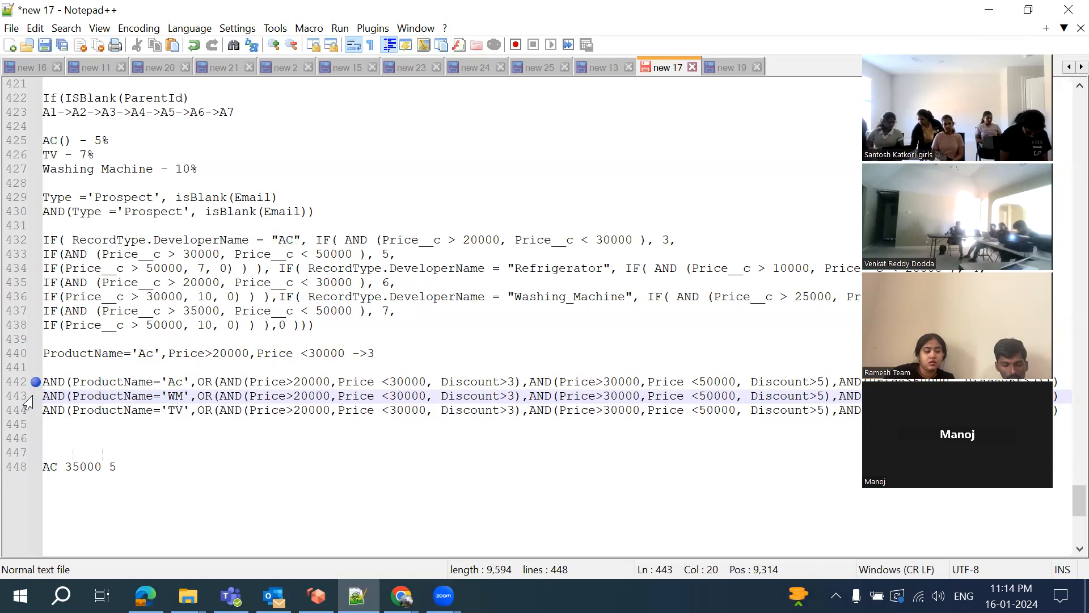
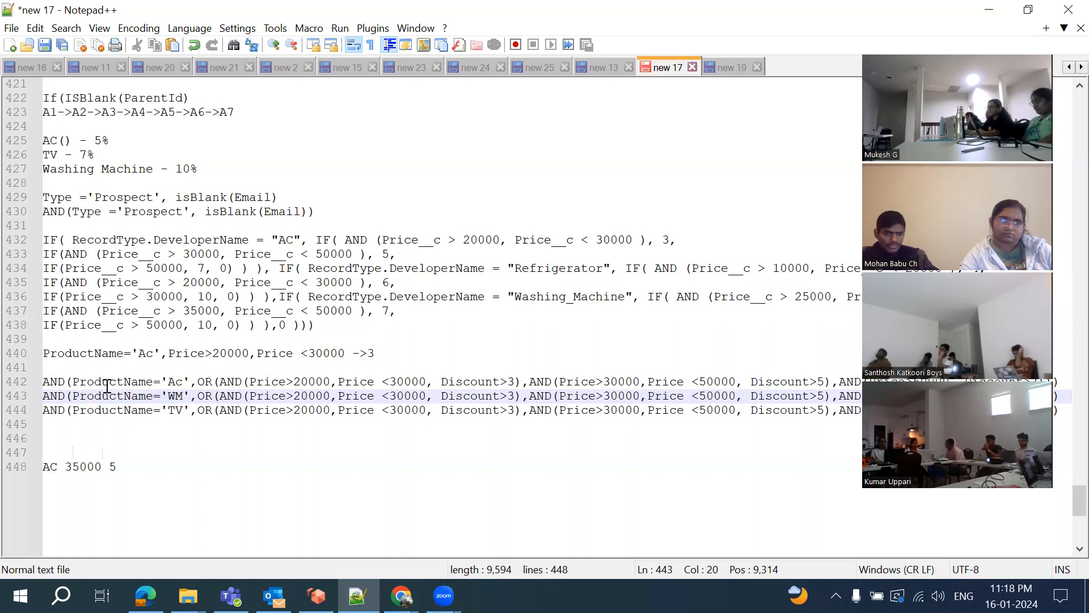
Start an empty OR() on line 446, below the Ac, WM and TV AND rules
{"action": "left_click", "coordinate": [119, 433]}
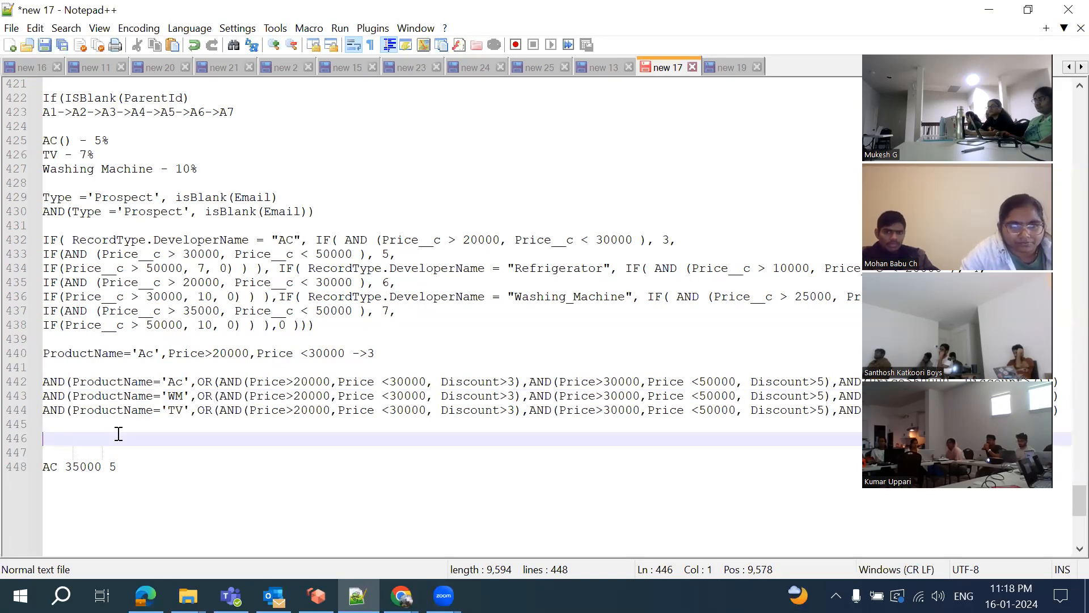
{"action": "type", "text": "OR"}
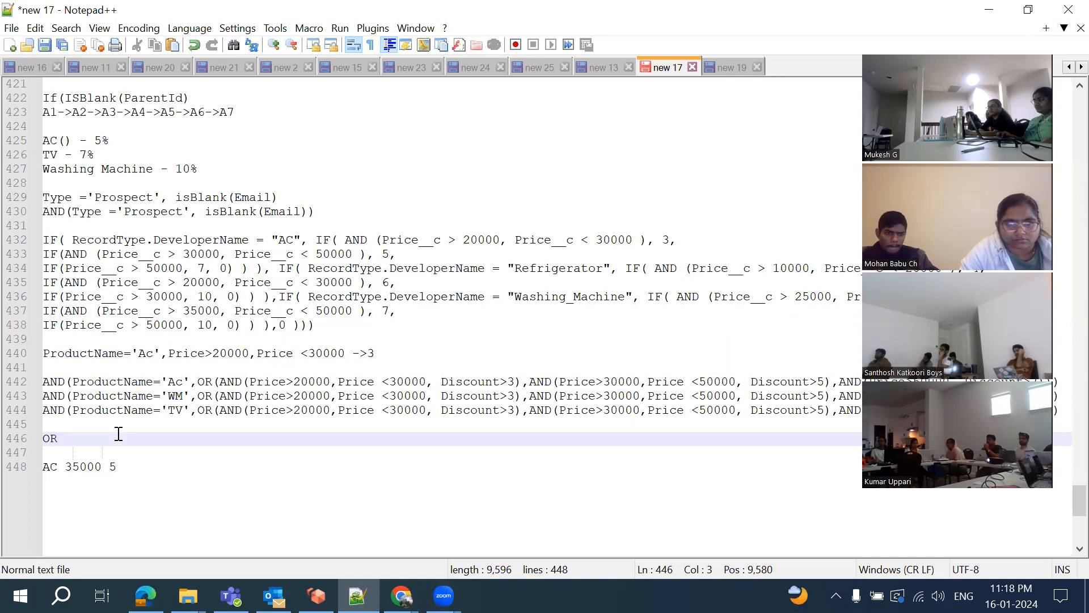
{"action": "type", "text": "()"}
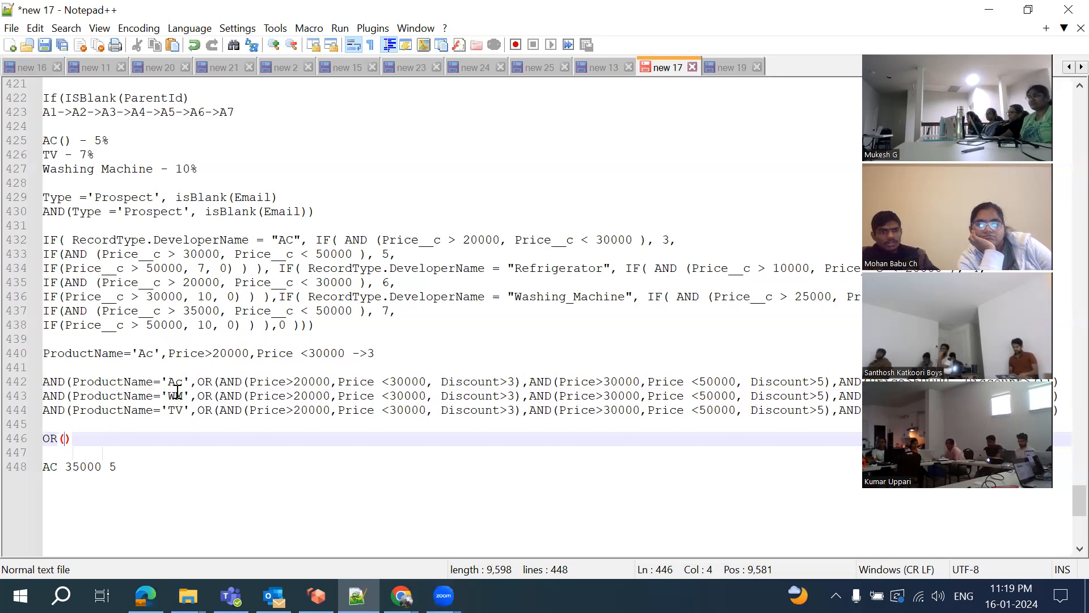
Paste the three AND product conditions (Ac, WM, TV) inside the OR() parentheses on line 446
{"action": "double_click", "coordinate": [48, 438]}
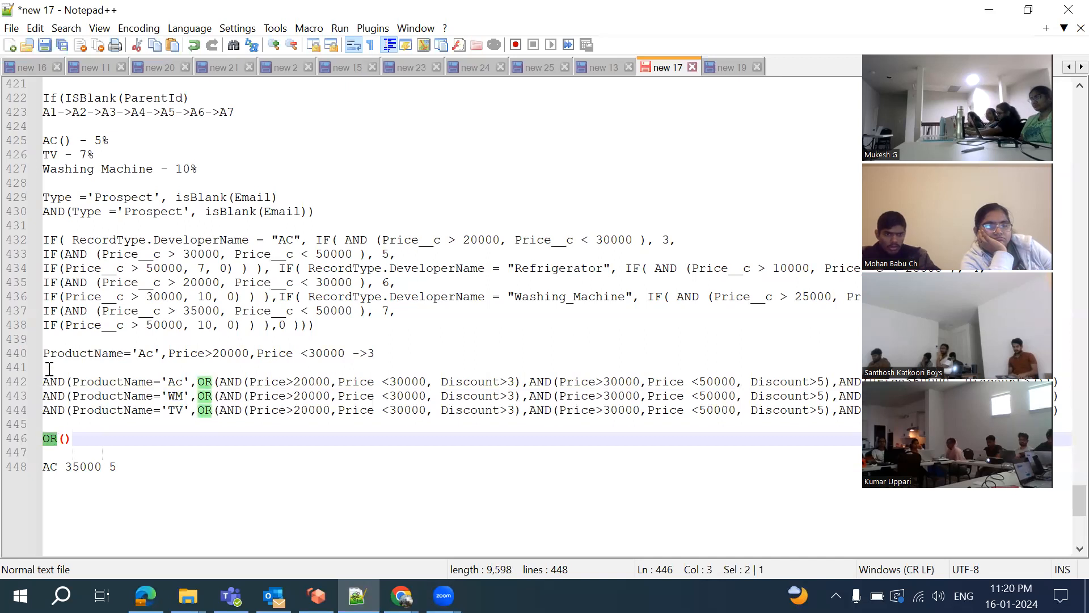
{"action": "left_click_drag", "start_coordinate": [45, 382], "coordinate": [78, 423]}
{"action": "key", "text": "ctrl+c"}
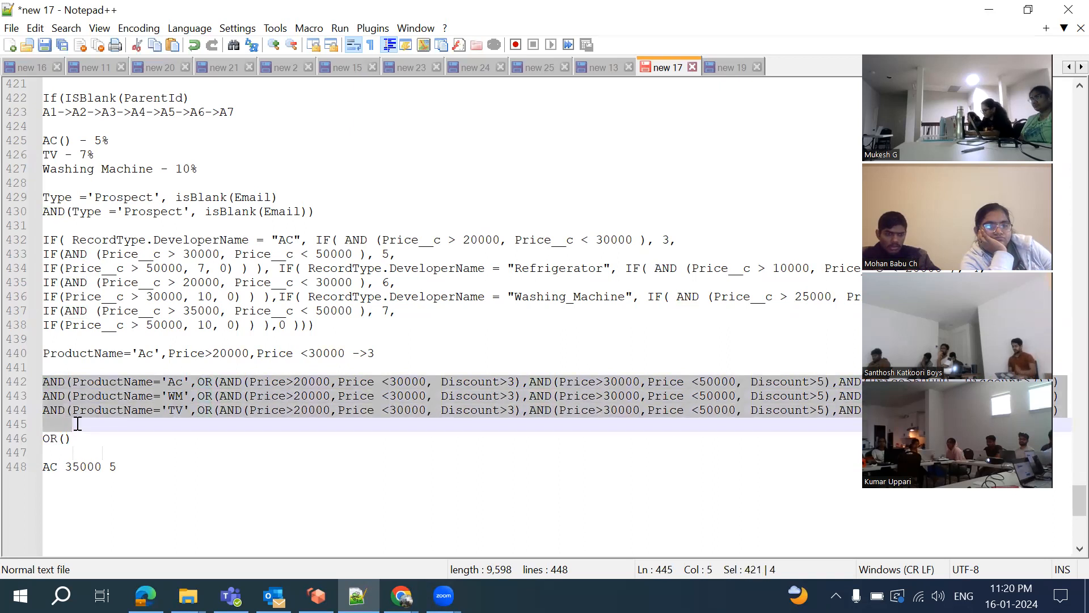
{"action": "left_click", "coordinate": [66, 438]}
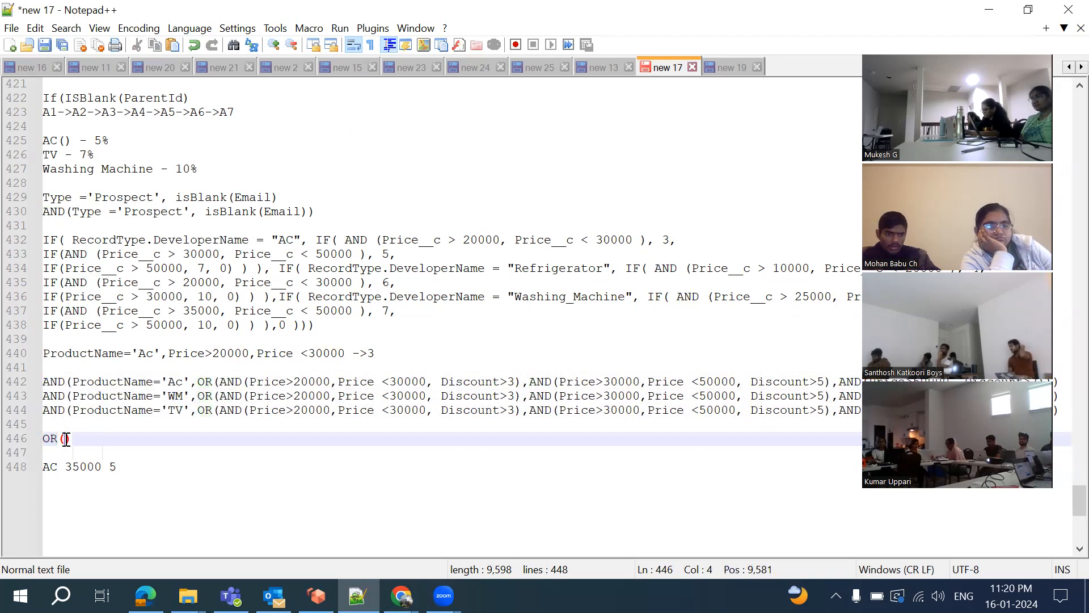
{"action": "key", "text": "ctrl+v"}
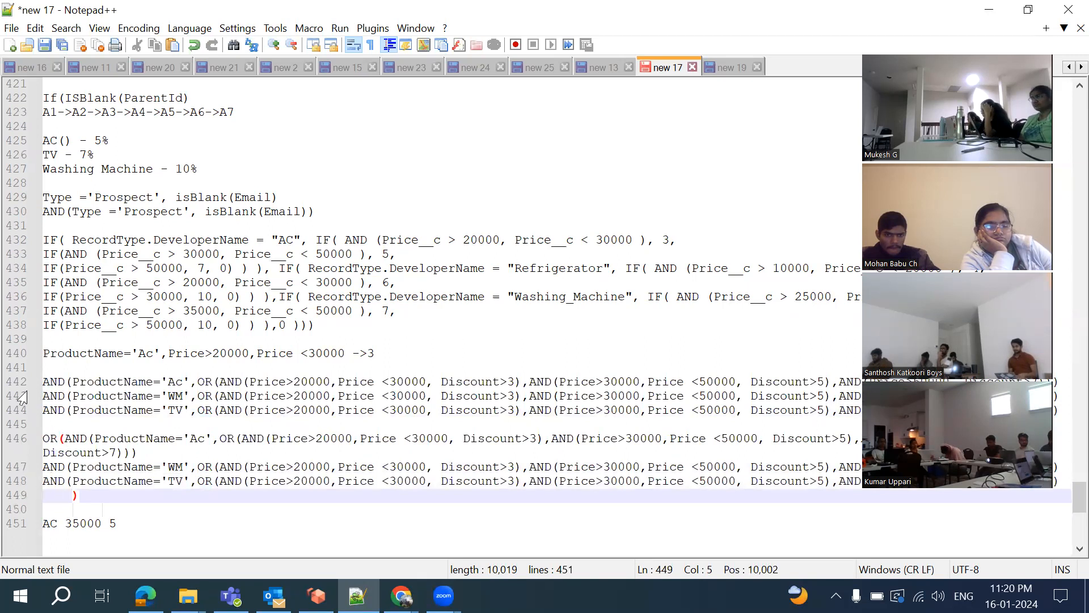
{"action": "scroll", "coordinate": [207, 363], "scroll_direction": "down", "scroll_amount": 2}
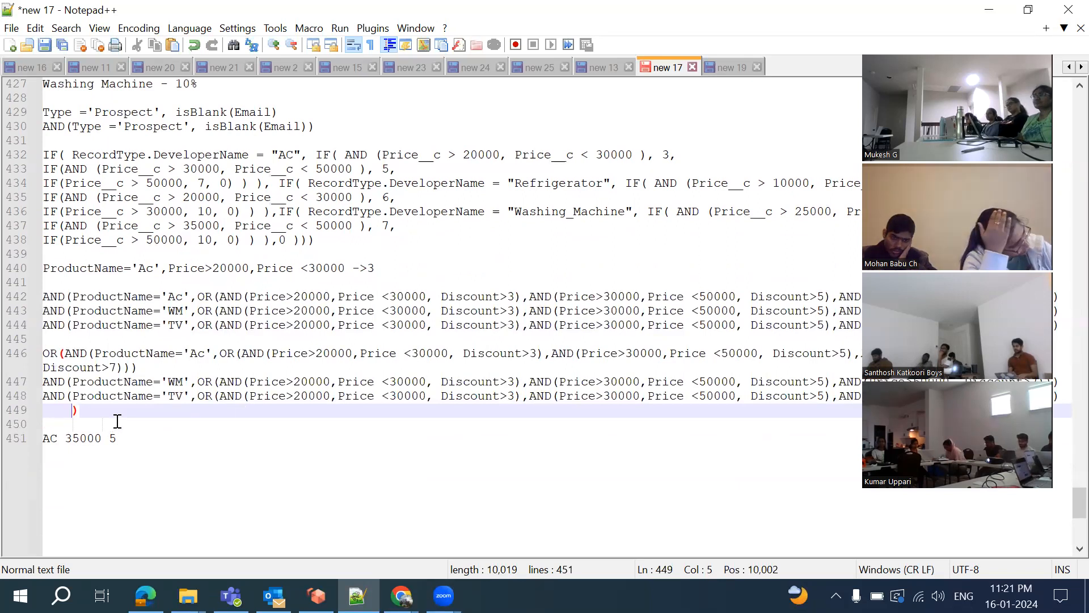
{"action": "left_click", "coordinate": [97, 417]}
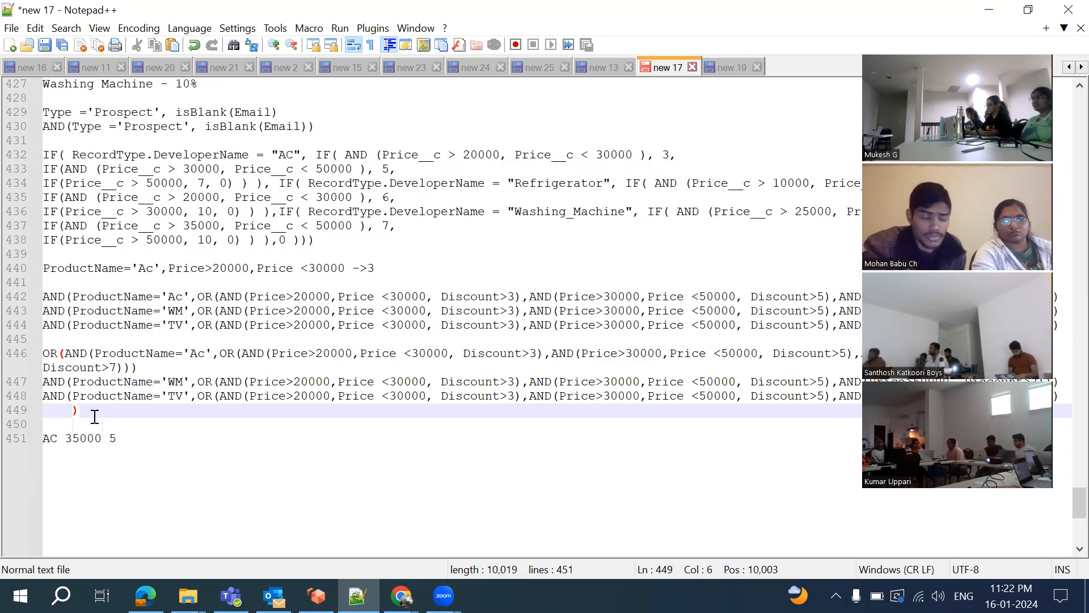
Start a new line after the closing parenthesis of the OR formula
{"action": "key", "text": "Return"}
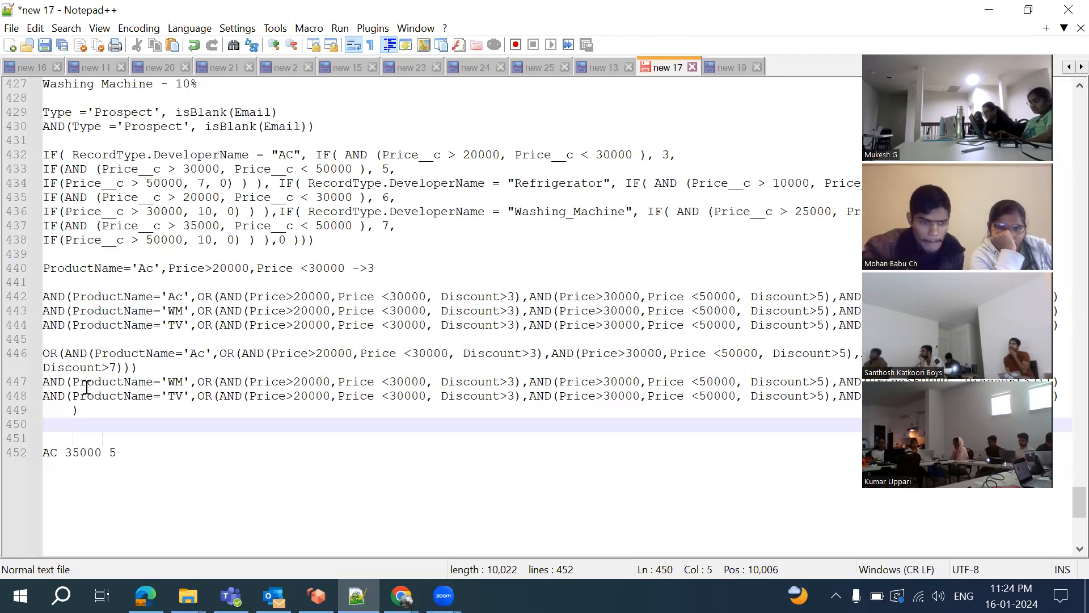
Add the note 'Dicount Percentage Should not exceed' on a new line below the formula
{"action": "key", "text": "Return"}
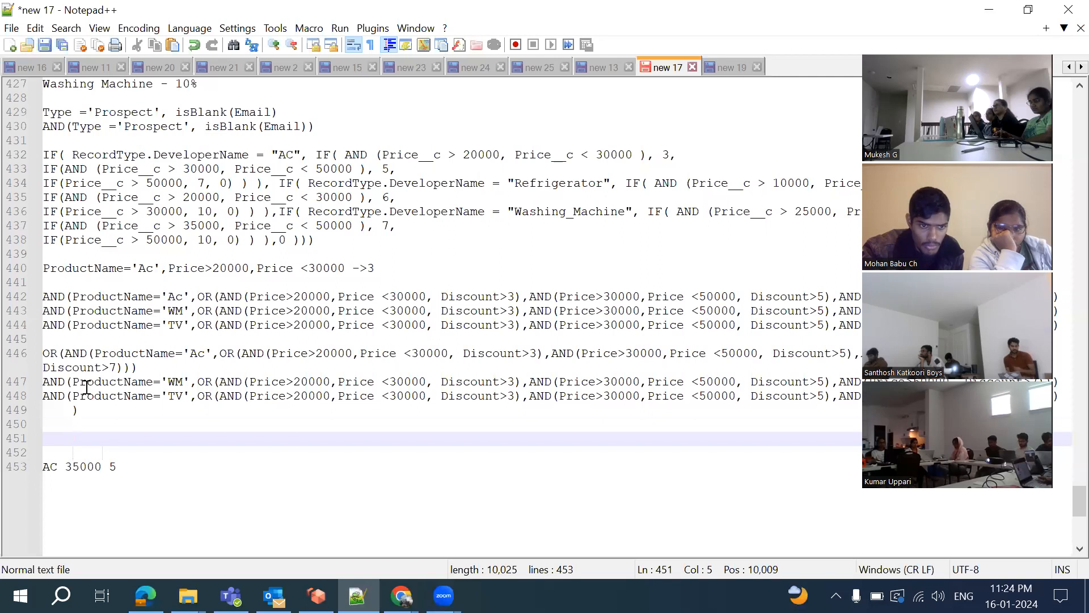
{"action": "type", "text": "Dicount "}
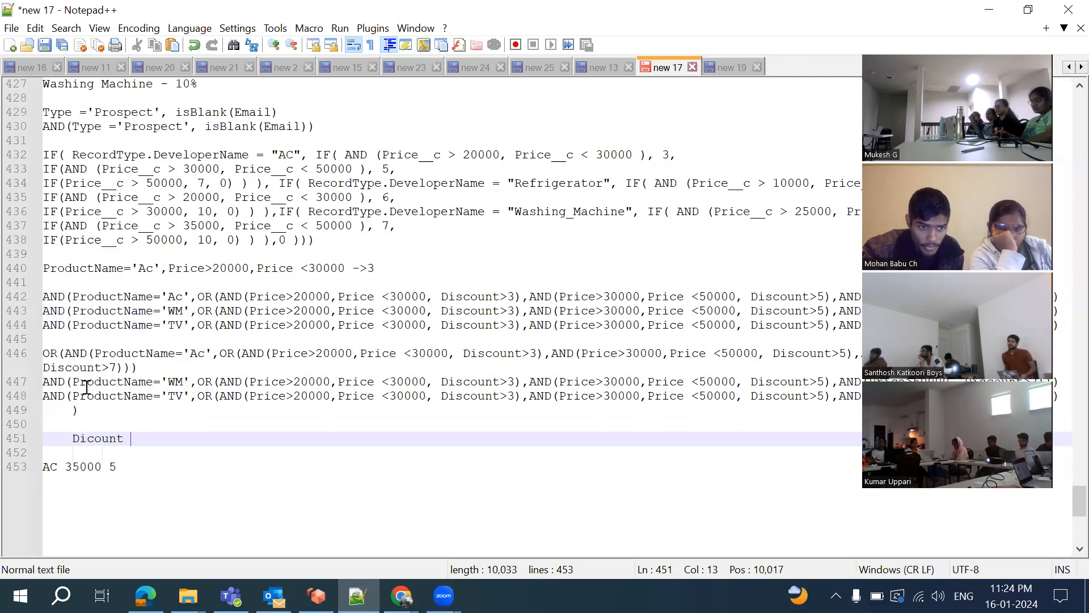
{"action": "type", "text": "Percentg"}
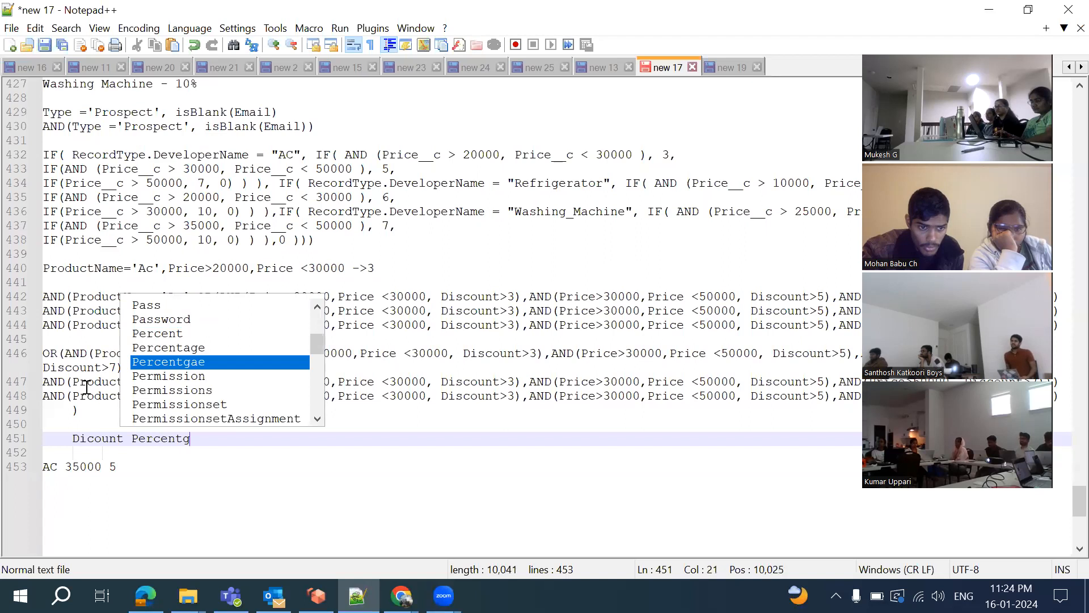
{"action": "type", "text": "a s"}
{"action": "key", "text": "BackSpace"}
{"action": "key", "text": "BackSpace"}
{"action": "key", "text": "BackSpace"}
{"action": "key", "text": "BackSpace"}
{"action": "type", "text": "age Should not excee"}
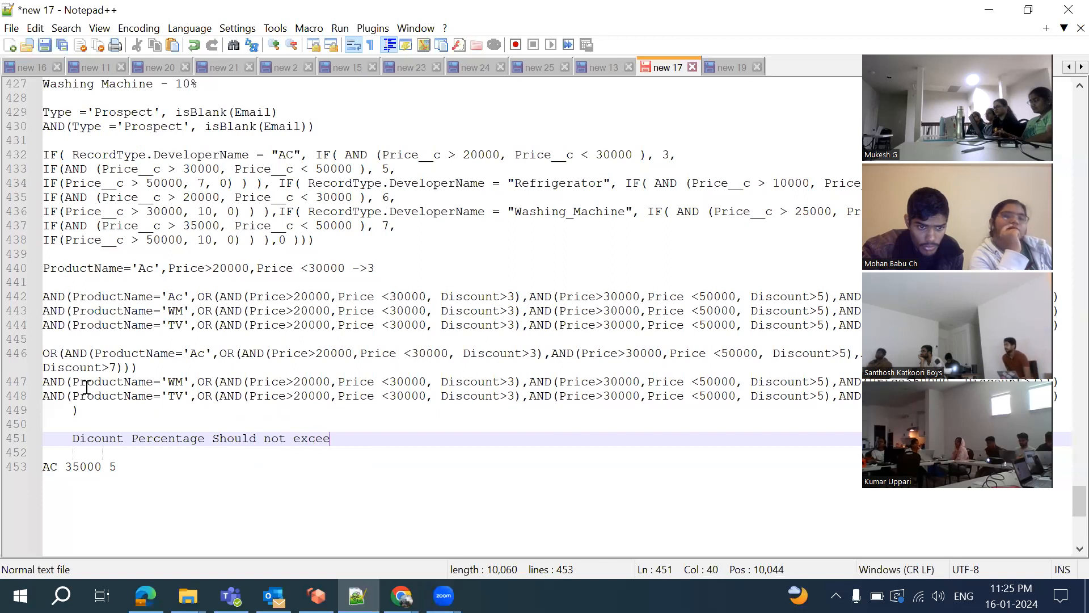
{"action": "type", "text": "d"}
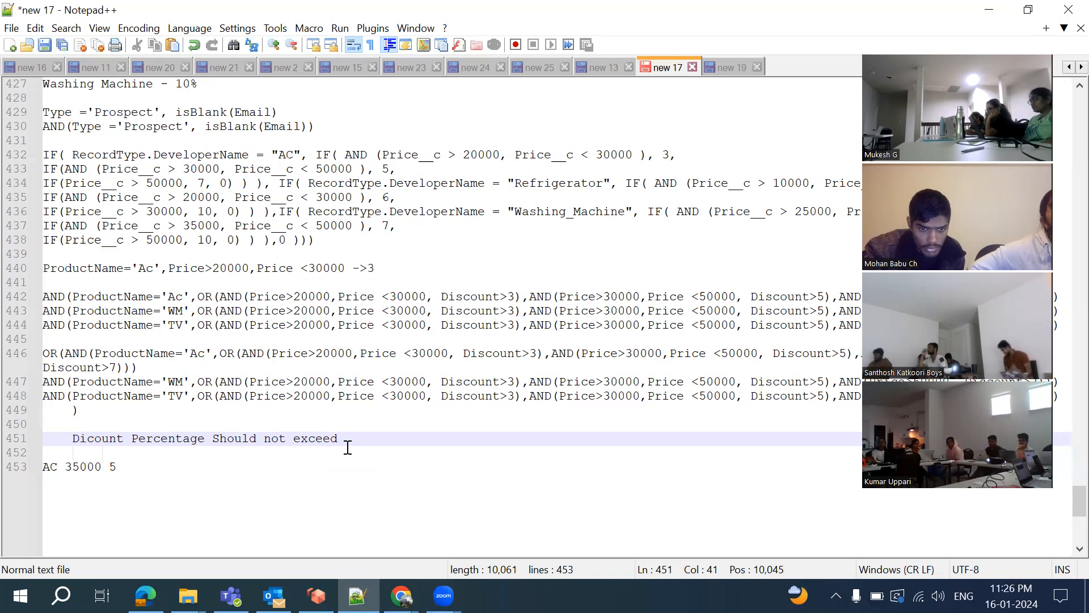
{"action": "key", "text": "BackSpace"}
{"action": "key", "text": "BackSpace"}
{"action": "key", "text": "BackSpace"}
{"action": "key", "text": "BackSpace"}
{"action": "key", "text": "BackSpace"}
{"action": "key", "text": "BackSpace"}
{"action": "key", "text": "BackSpace"}
{"action": "key", "text": "BackSpace"}
{"action": "key", "text": "BackSpace"}
{"action": "key", "text": "BackSpace"}
{"action": "key", "text": "BackSpace"}
{"action": "key", "text": "BackSpace"}
{"action": "key", "text": "BackSpace"}
{"action": "key", "text": "BackSpace"}
{"action": "key", "text": "BackSpace"}
{"action": "key", "text": "BackSpace"}
{"action": "key", "text": "BackSpace"}
{"action": "key", "text": "BackSpace"}
{"action": "key", "text": "BackSpace"}
{"action": "key", "text": "BackSpace"}
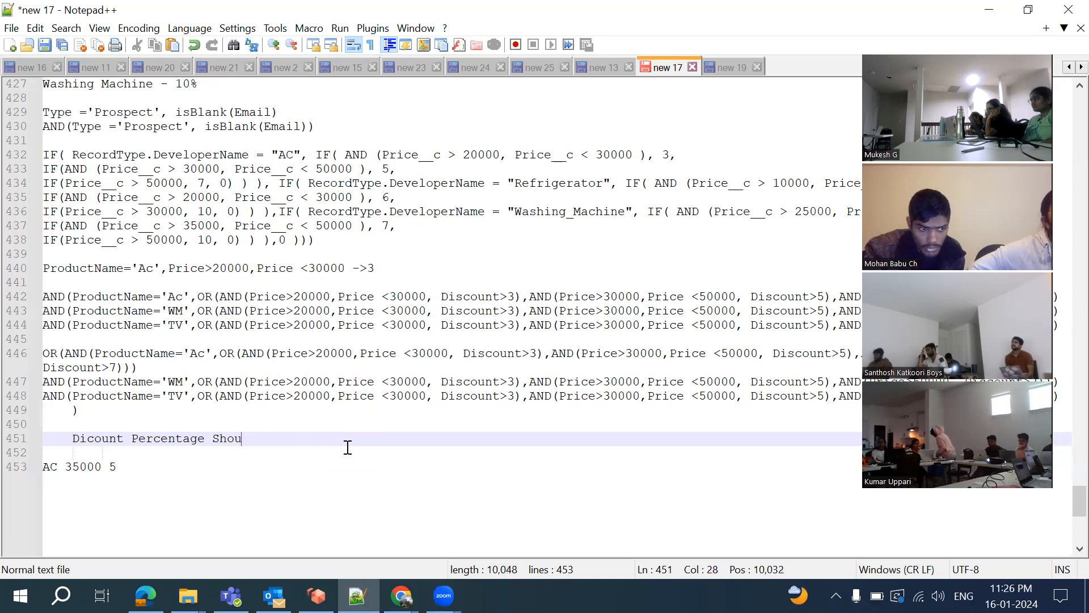
{"action": "key", "text": "BackSpace"}
{"action": "key", "text": "BackSpace"}
{"action": "key", "text": "BackSpace"}
{"action": "key", "text": "BackSpace"}
{"action": "type", "text": "For TV "}
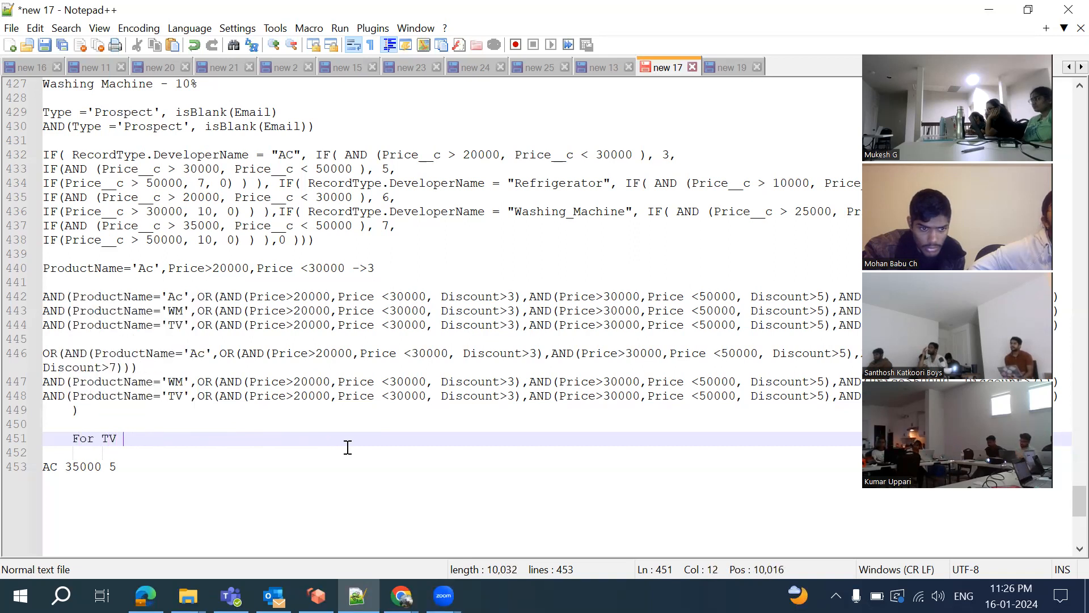
{"action": "type", "text": "20000-"}
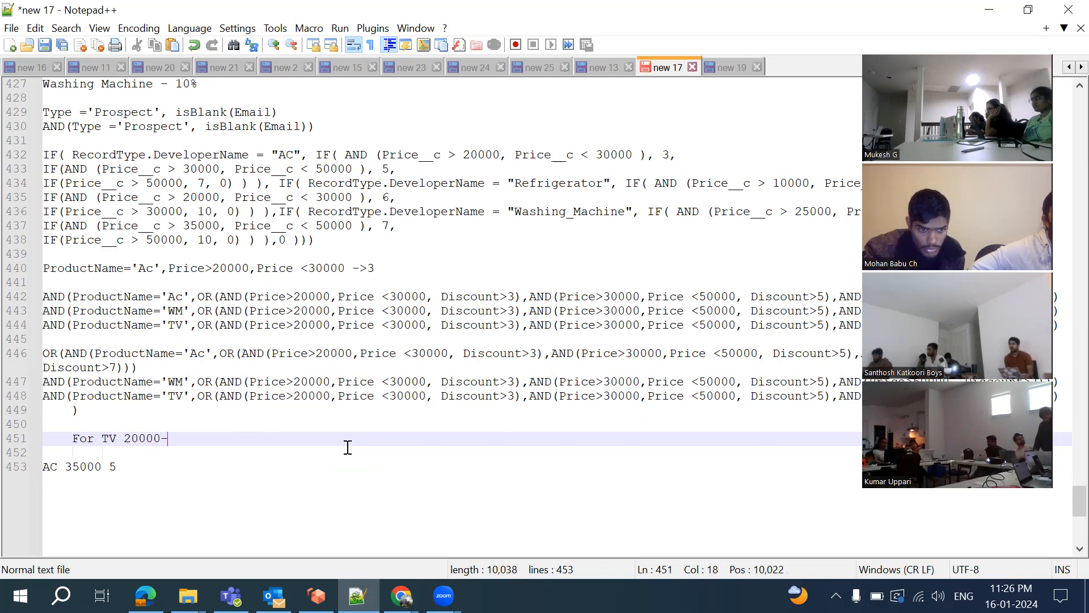
{"action": "type", "text": "30000"}
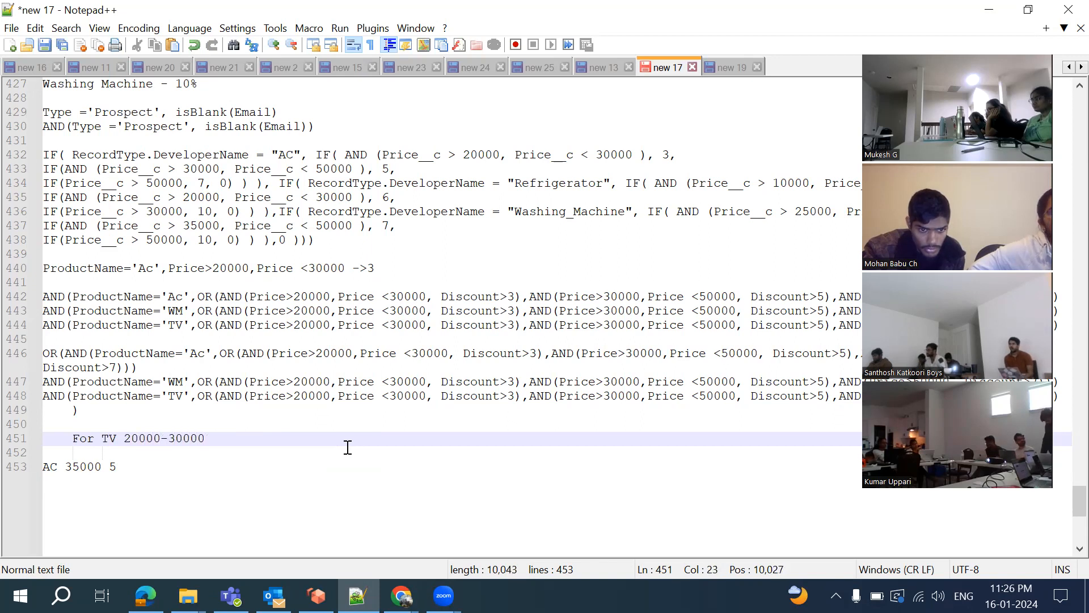
{"action": "type", "text": " : "}
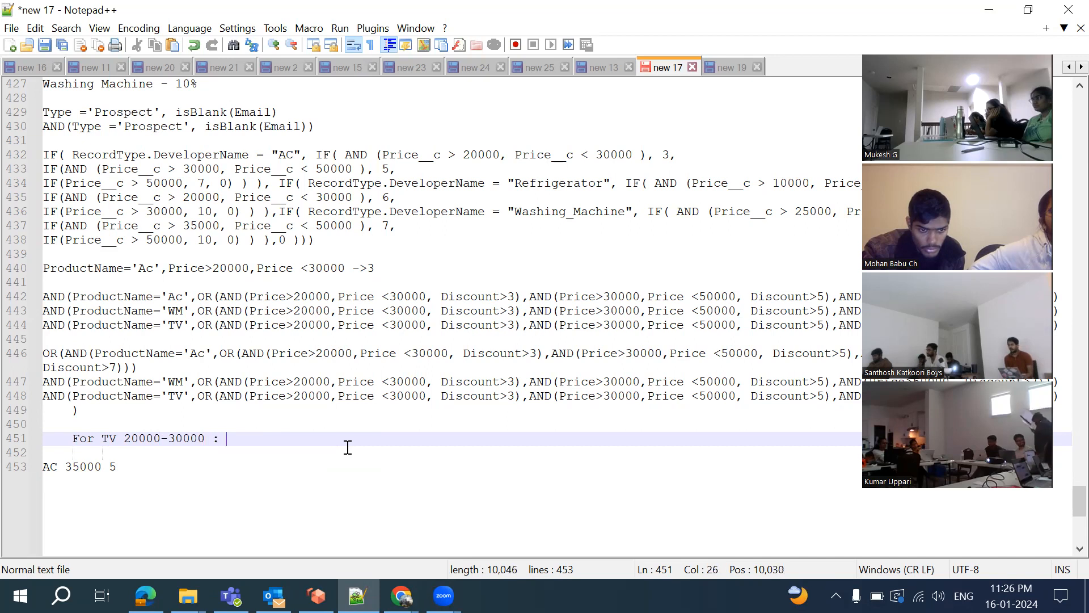
{"action": "type", "text": "3"}
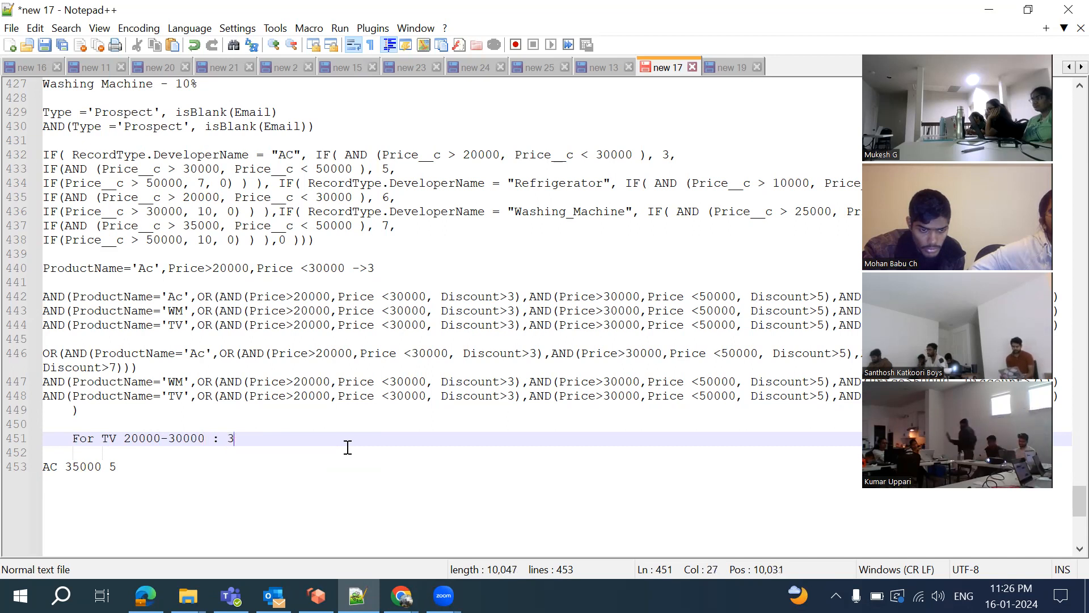
{"action": "type", "text": ", "}
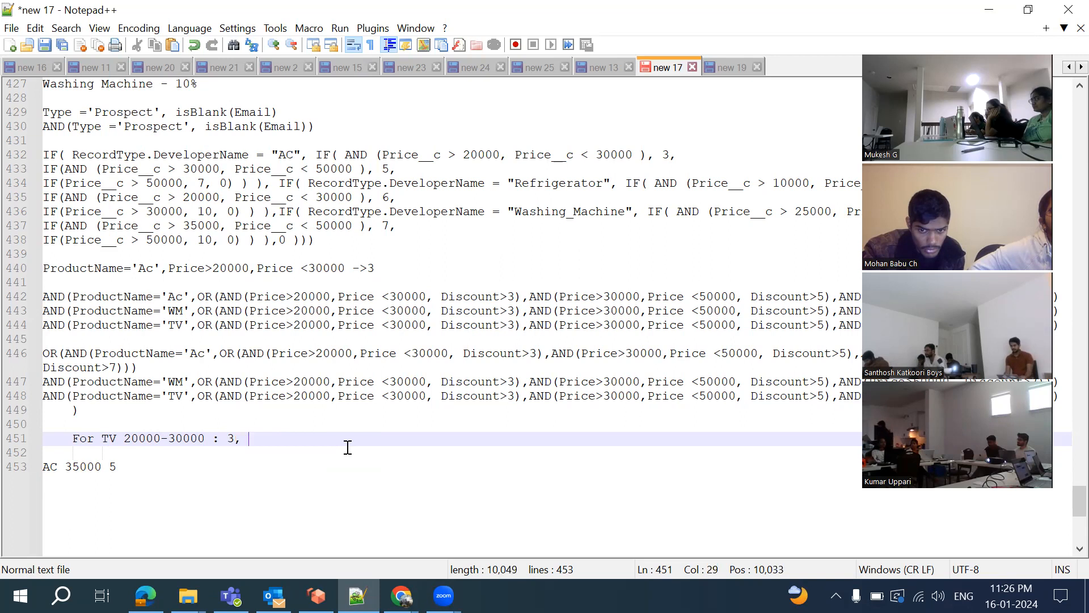
{"action": "type", "text": "#000"}
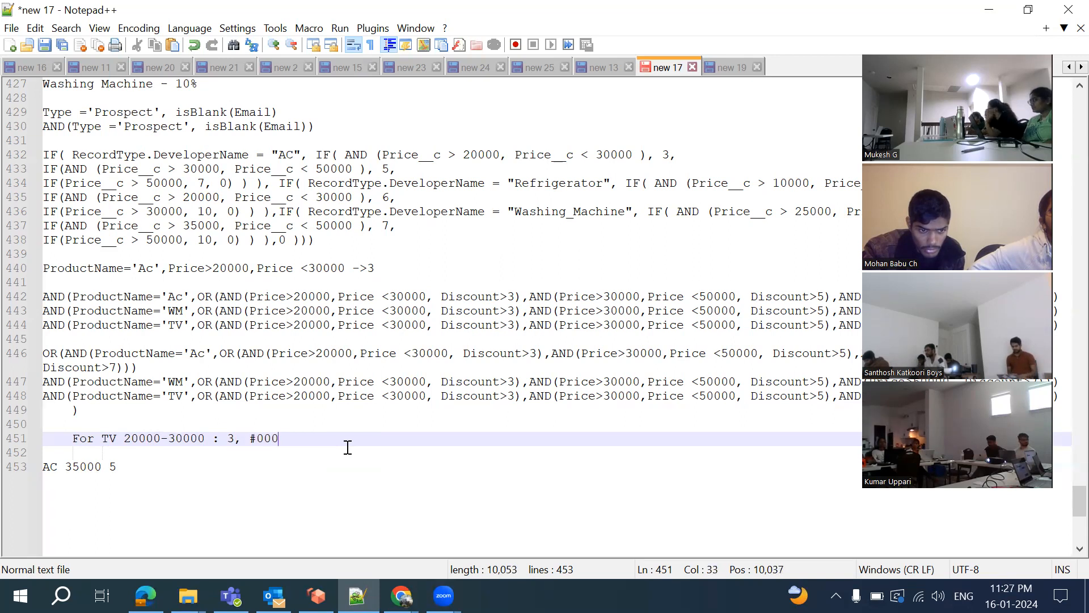
{"action": "key", "text": "BackSpace"}
{"action": "key", "text": "BackSpace"}
{"action": "key", "text": "BackSpace"}
{"action": "key", "text": "BackSpace"}
{"action": "type", "text": "30000"}
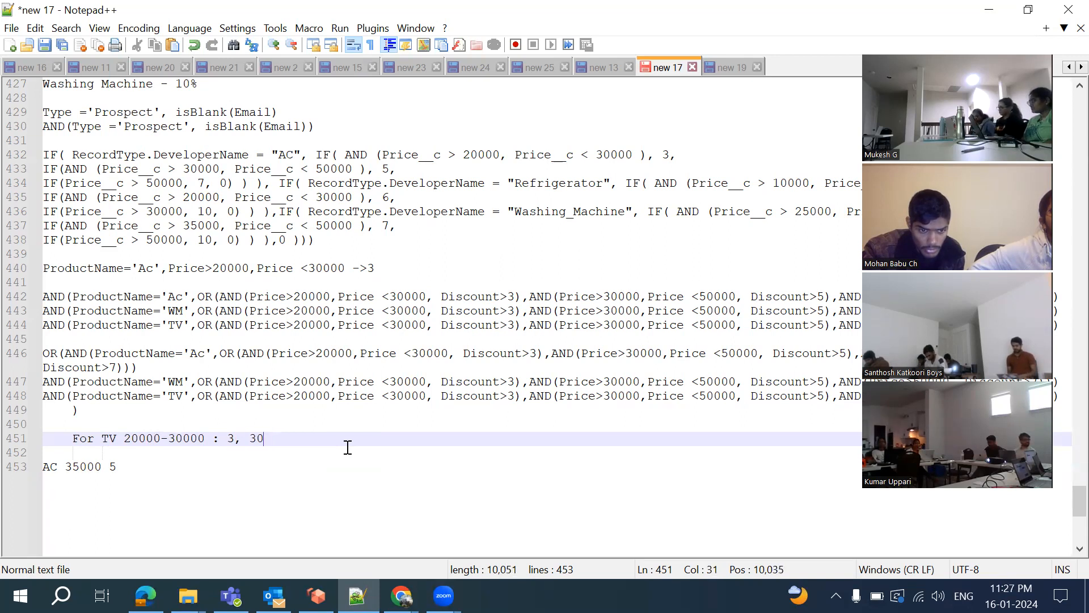
{"action": "type", "text": "-5"}
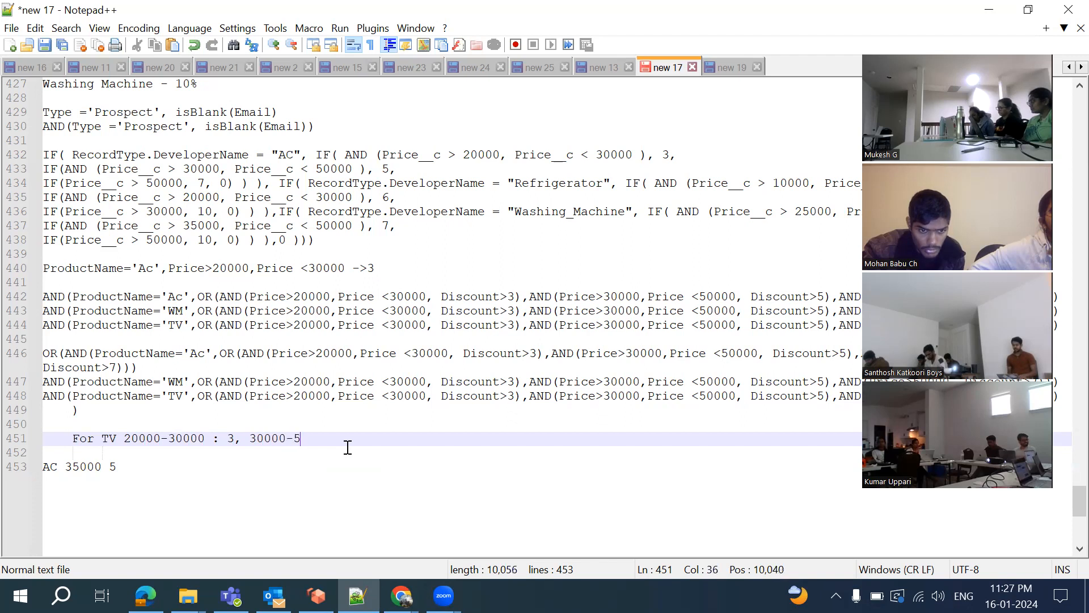
{"action": "type", "text": "0000"}
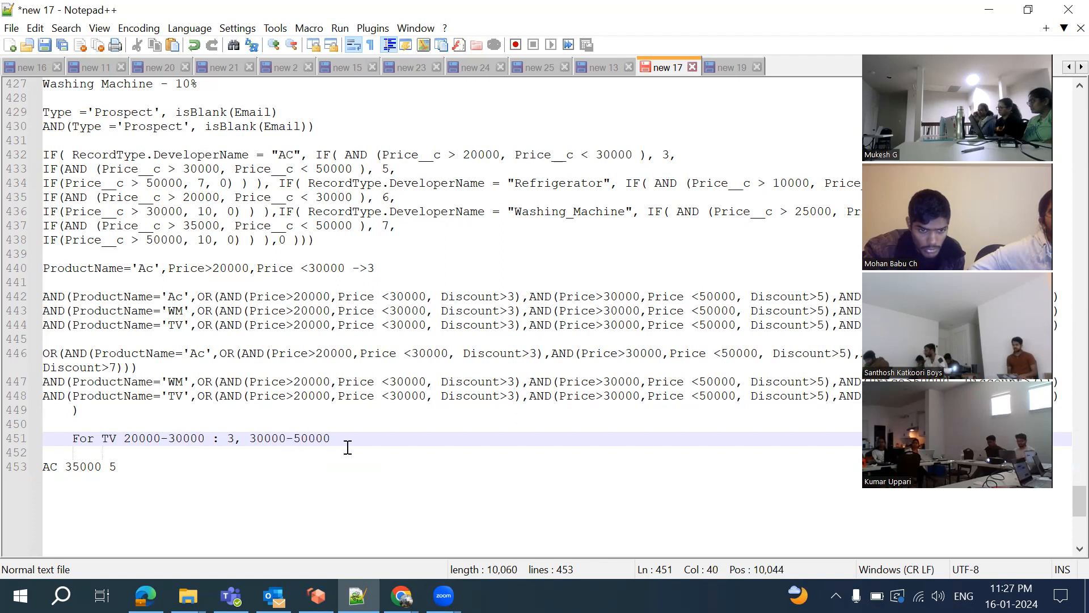
{"action": "type", "text": ": 5, "}
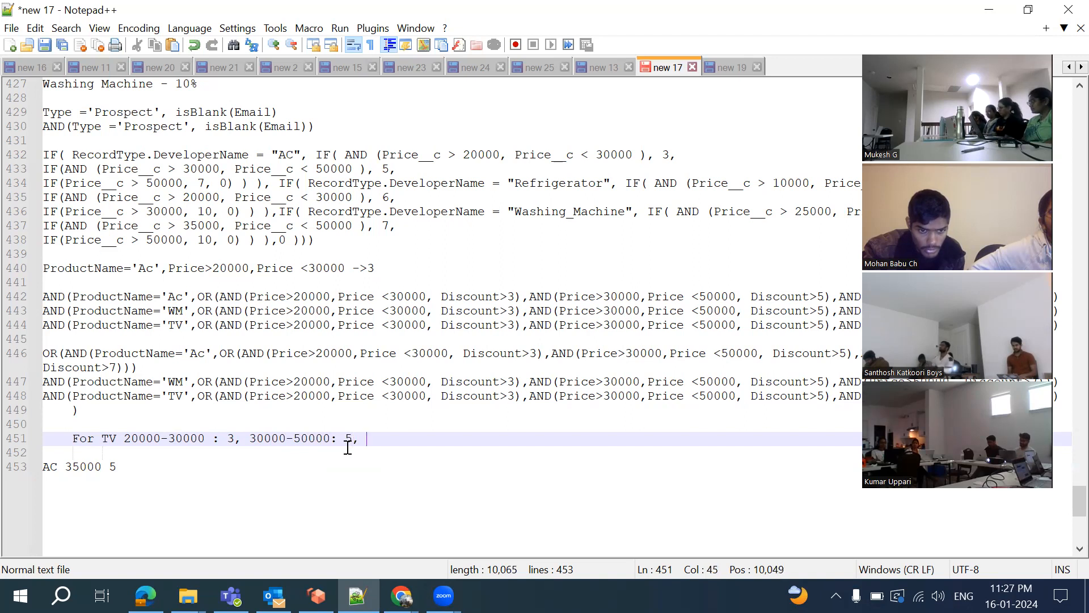
{"action": "type", "text": "Ab"}
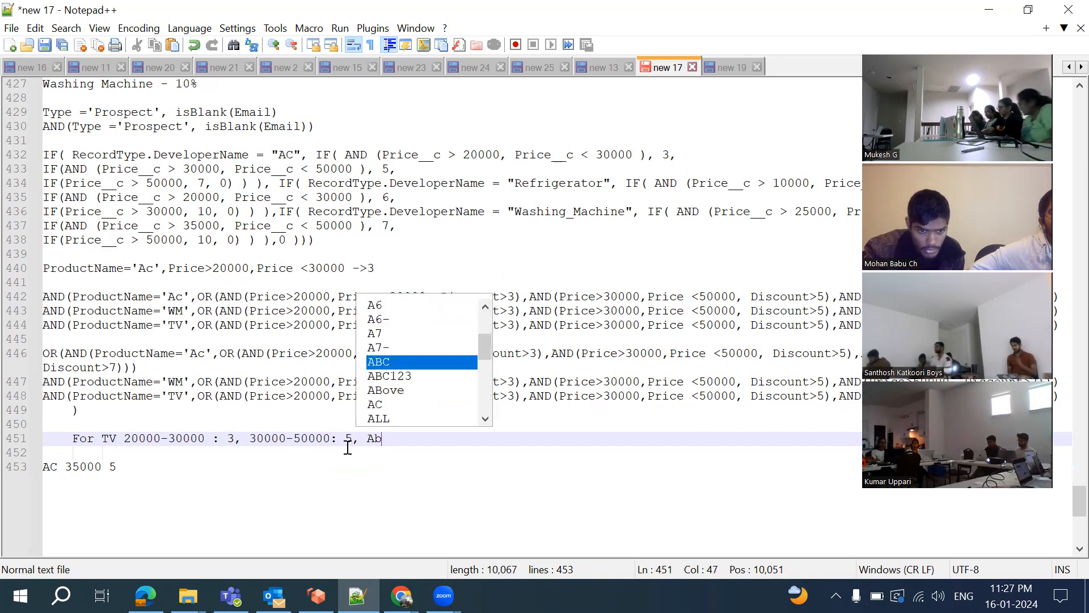
{"action": "type", "text": "ove "}
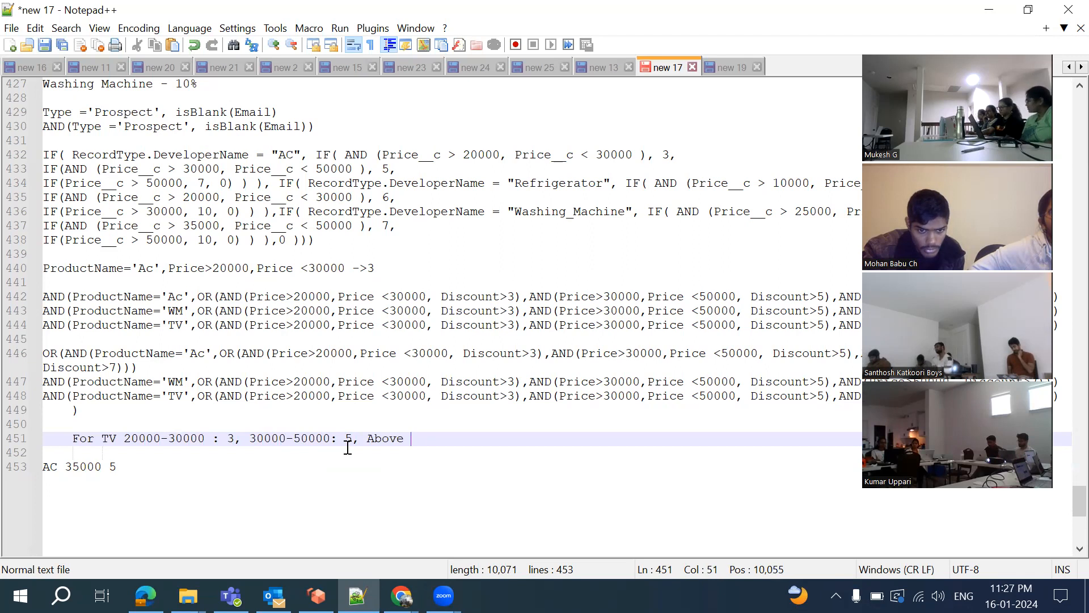
{"action": "type", "text": "50000 : "}
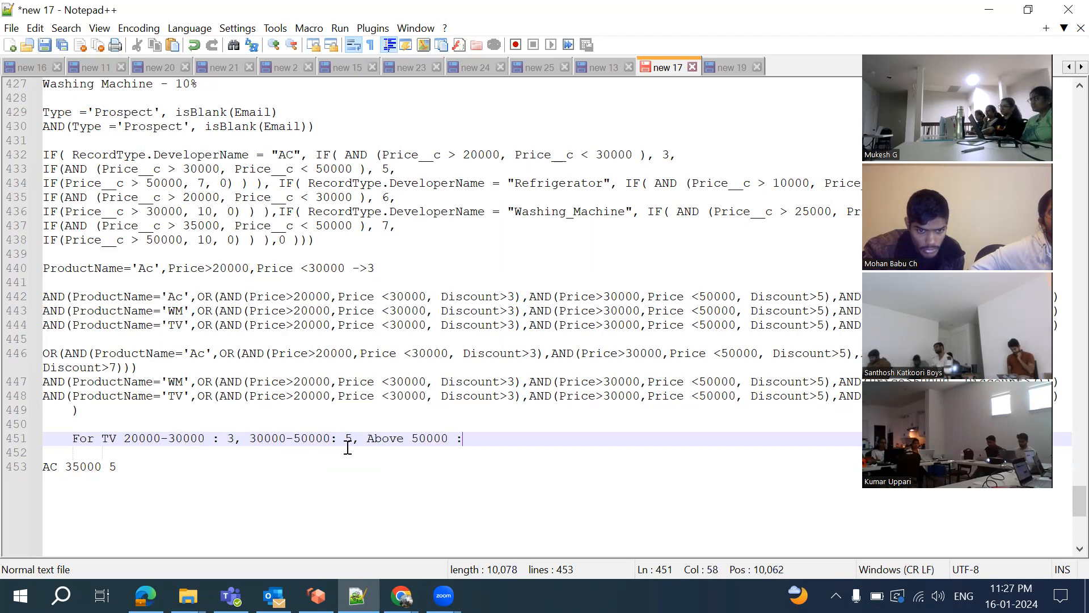
{"action": "type", "text": "7"}
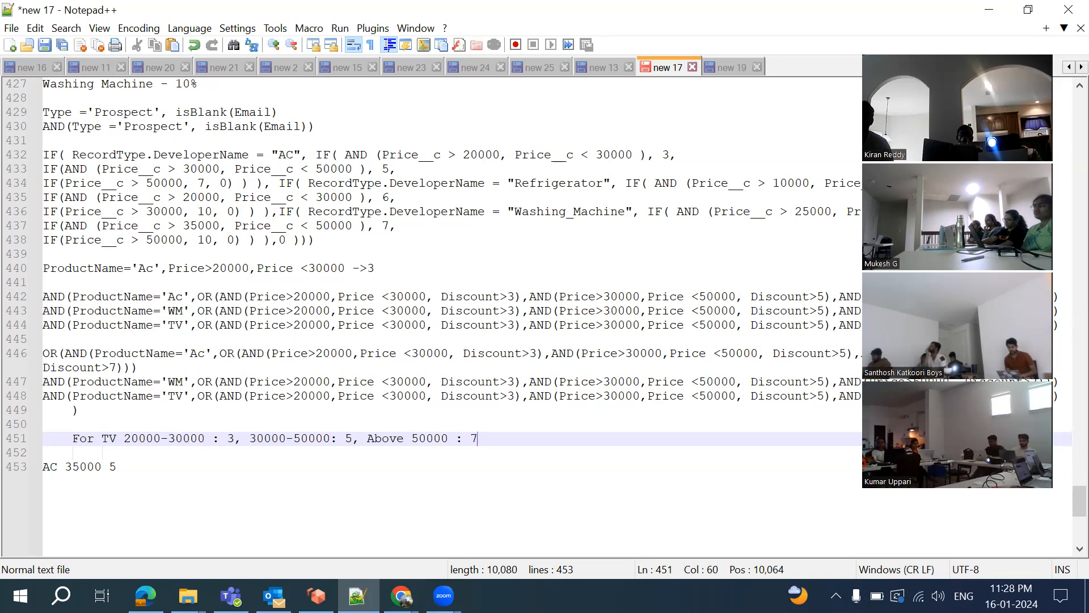
{"action": "left_click", "coordinate": [402, 595]}
Open the Email_Mandate_Based_on_Type validation rule's edit page in Chrome, then return to Notepad++
{"action": "left_click", "coordinate": [618, 544]}
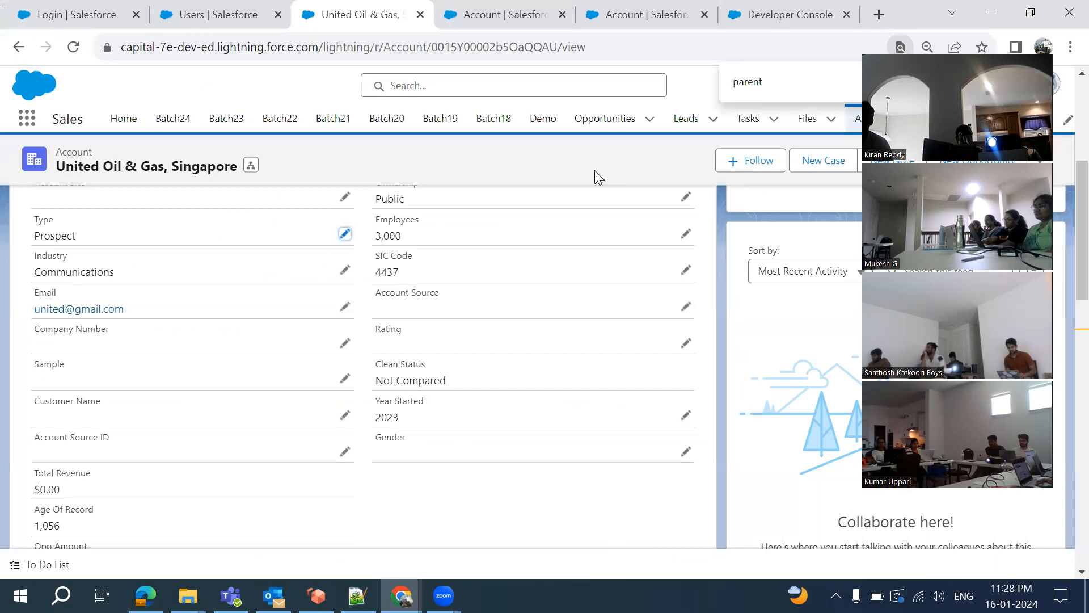
{"action": "left_click", "coordinate": [518, 17]}
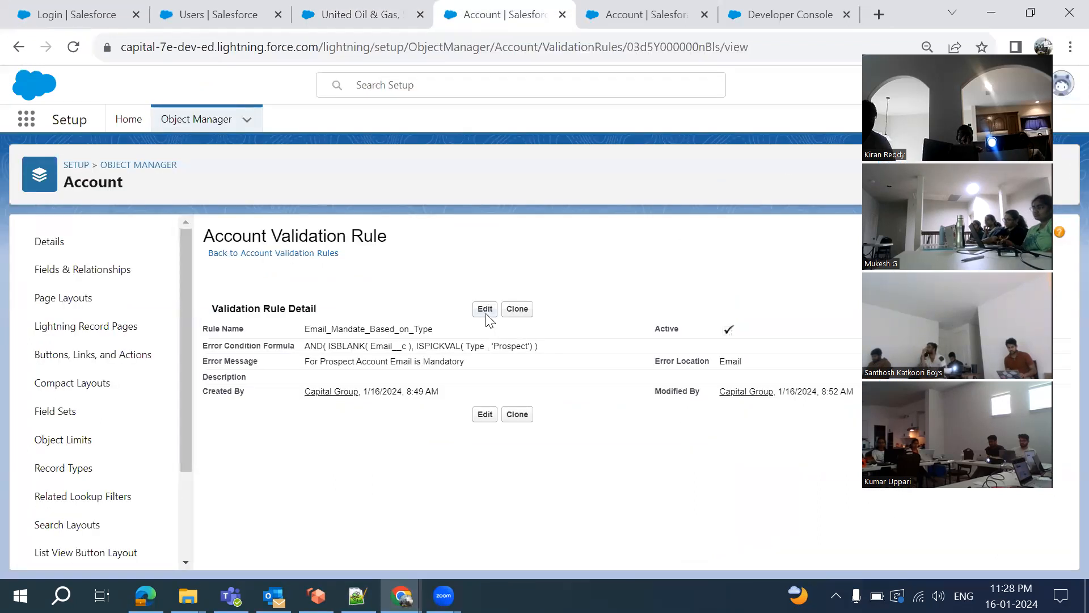
{"action": "left_click", "coordinate": [485, 309]}
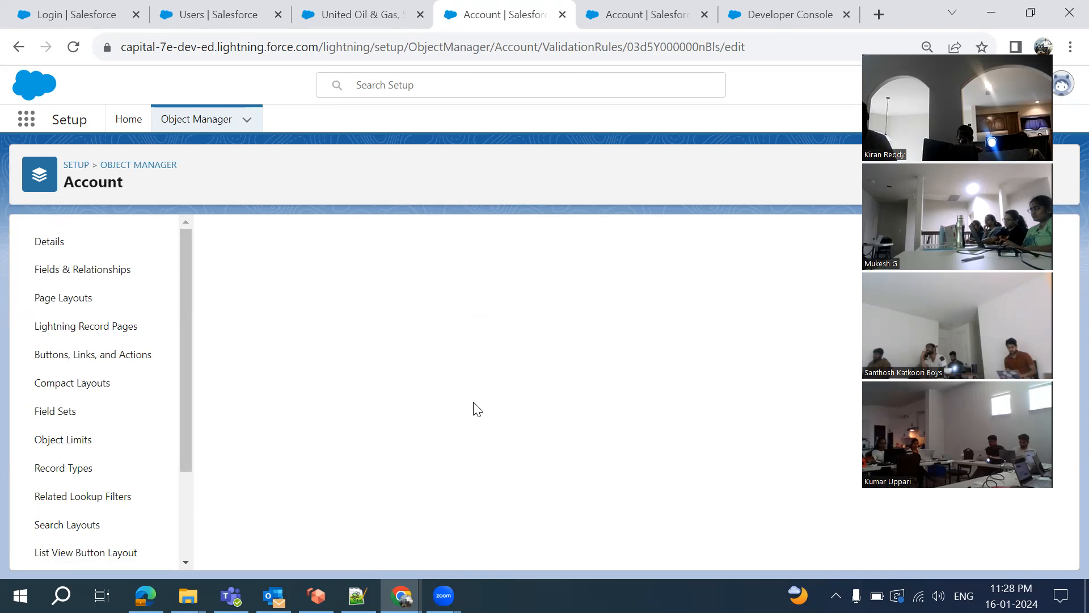
{"action": "scroll", "coordinate": [474, 409], "scroll_direction": "down", "scroll_amount": 4}
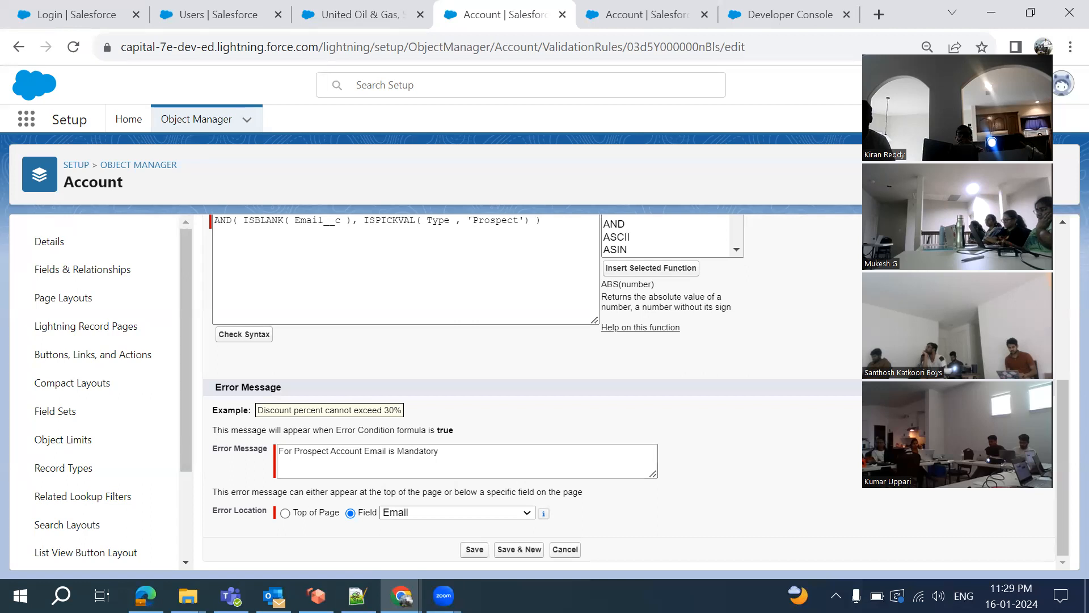
{"action": "left_click", "coordinate": [357, 595]}
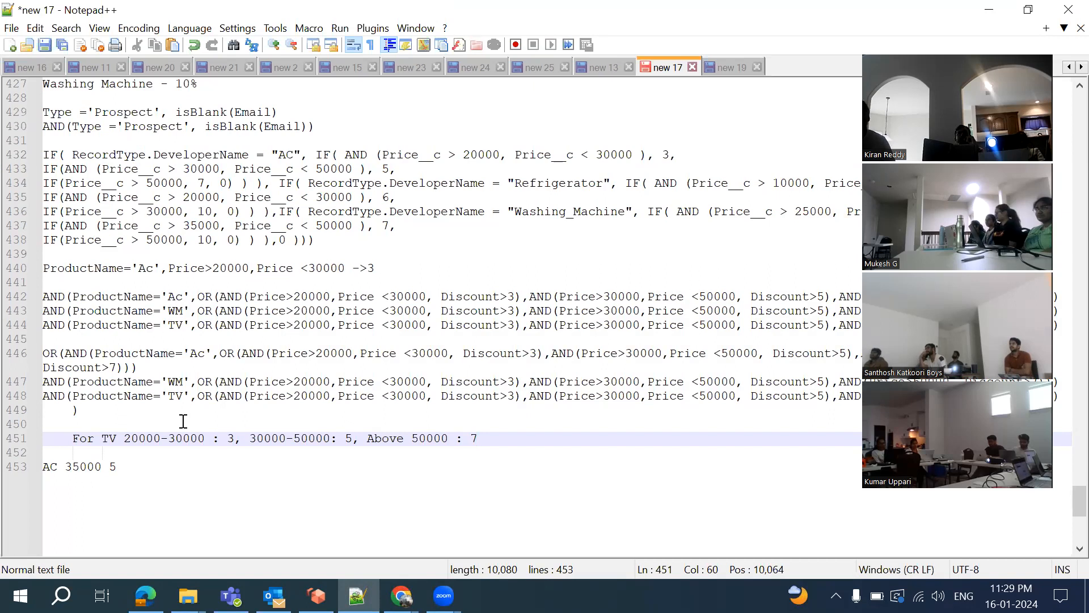
Add blank lines below the TV discount note on line 451
{"action": "key", "text": "Return"}
{"action": "key", "text": "Return"}
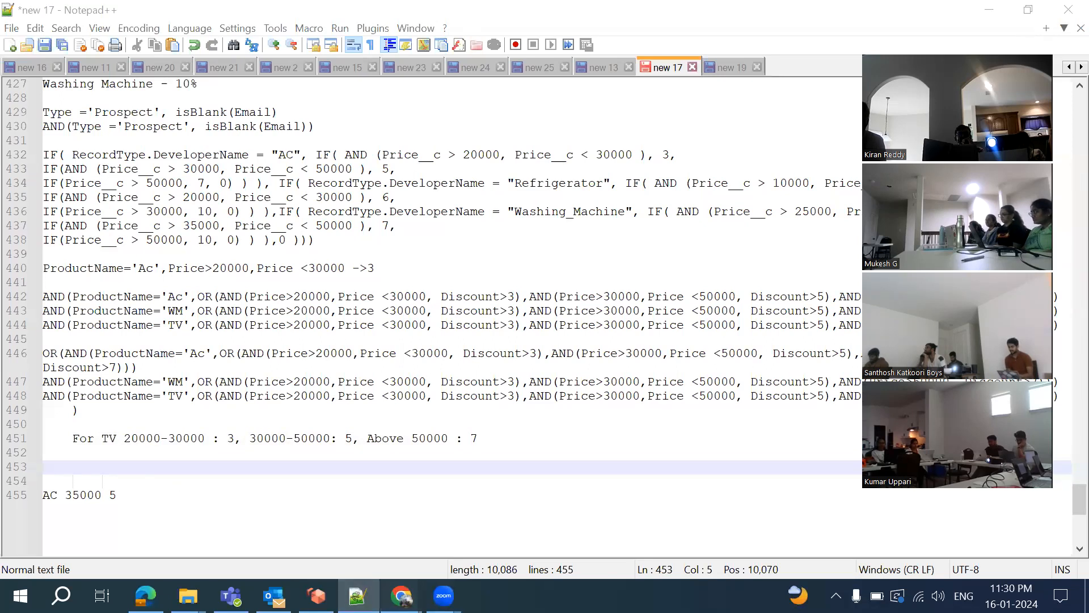
Return to the Account | Salesforce tab and look over the rule's formula and error message
{"action": "mouse_move", "coordinate": [401, 596]}
{"action": "left_click", "coordinate": [649, 548]}
{"action": "scroll", "coordinate": [358, 340], "scroll_direction": "up", "scroll_amount": 5}
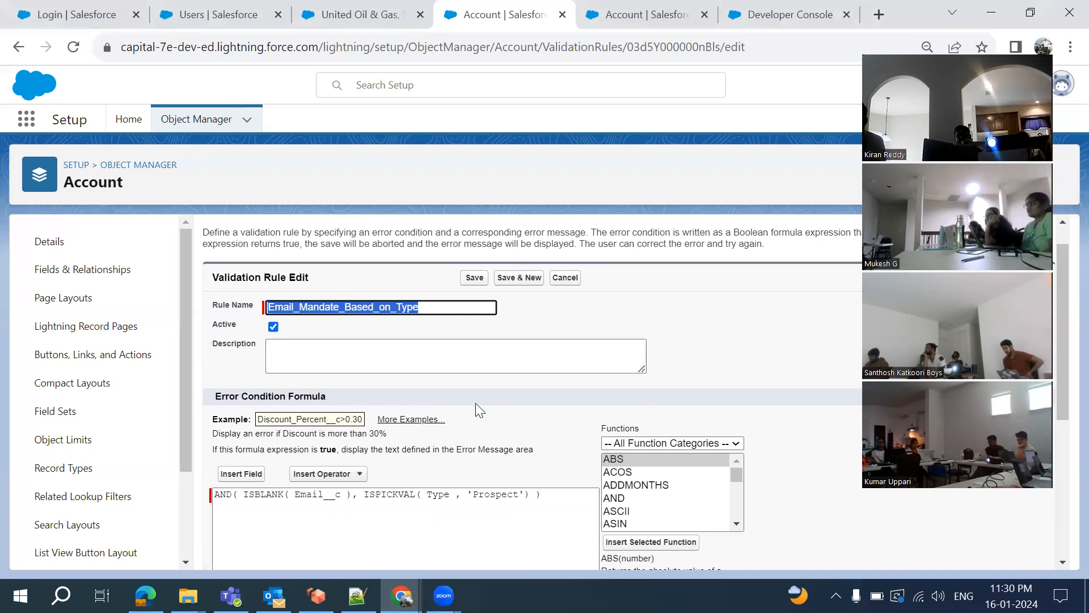
{"action": "scroll", "coordinate": [475, 403], "scroll_direction": "down", "scroll_amount": 3}
{"action": "scroll", "coordinate": [345, 358], "scroll_direction": "down", "scroll_amount": 1}
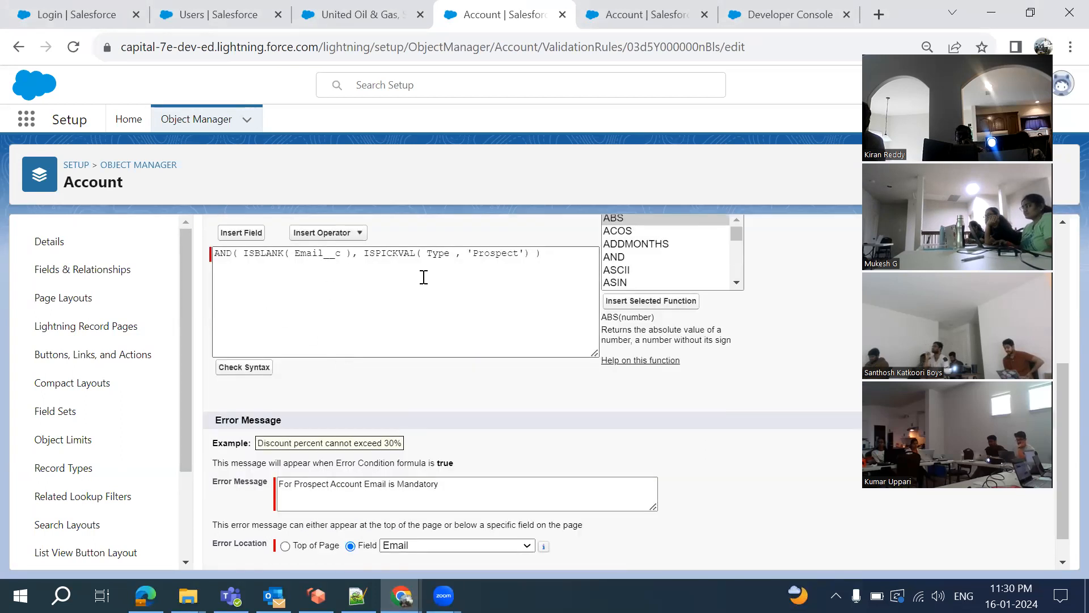
{"action": "scroll", "coordinate": [425, 277], "scroll_direction": "up", "scroll_amount": 1}
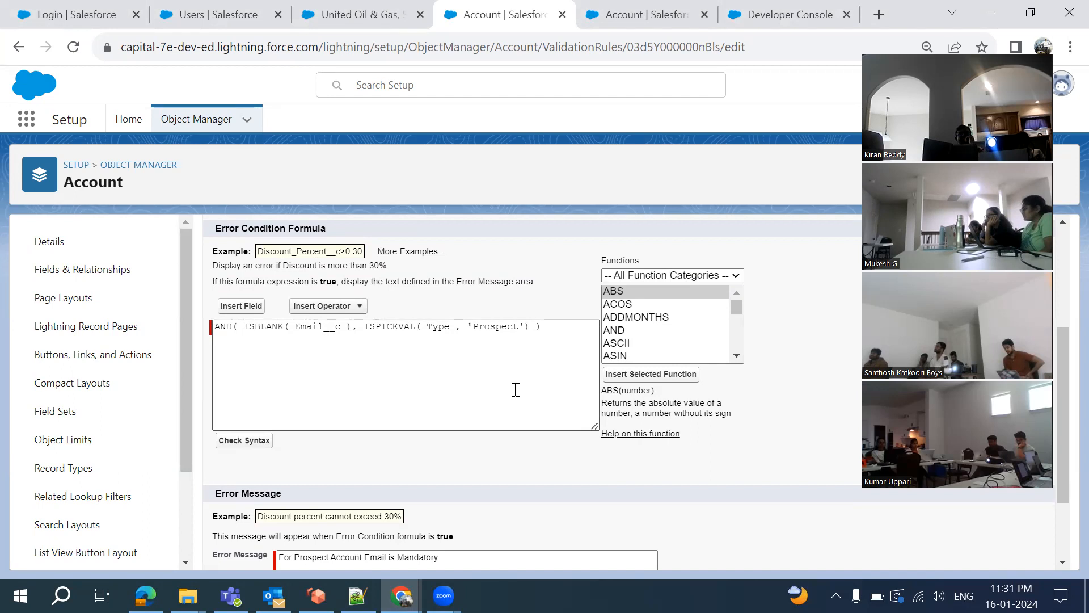
{"action": "scroll", "coordinate": [515, 390], "scroll_direction": "down", "scroll_amount": 2}
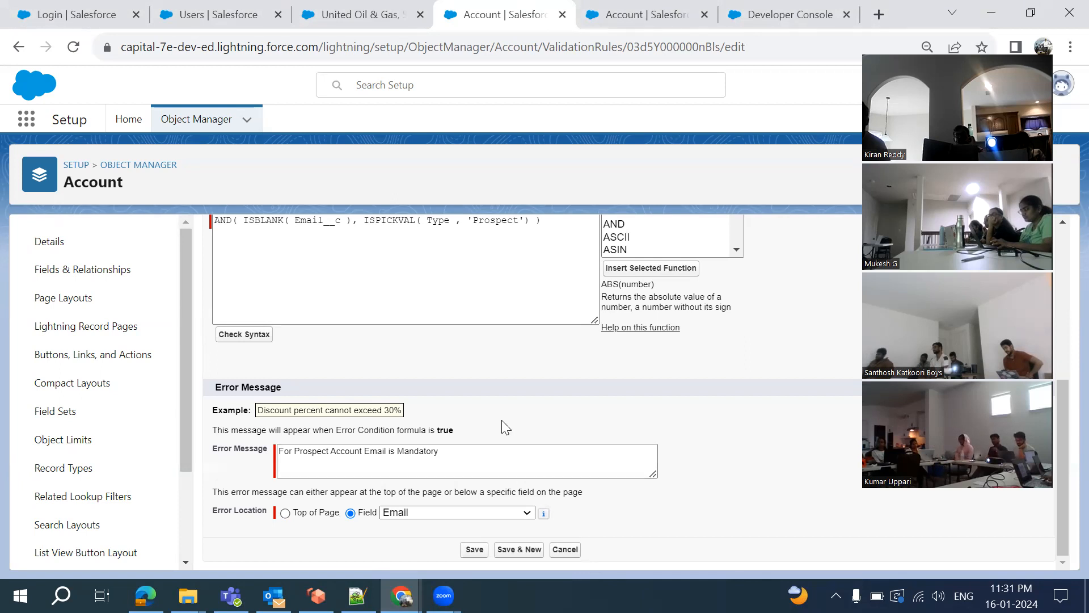
{"action": "scroll", "coordinate": [505, 427], "scroll_direction": "up", "scroll_amount": 3}
{"action": "scroll", "coordinate": [505, 426], "scroll_direction": "up", "scroll_amount": 2}
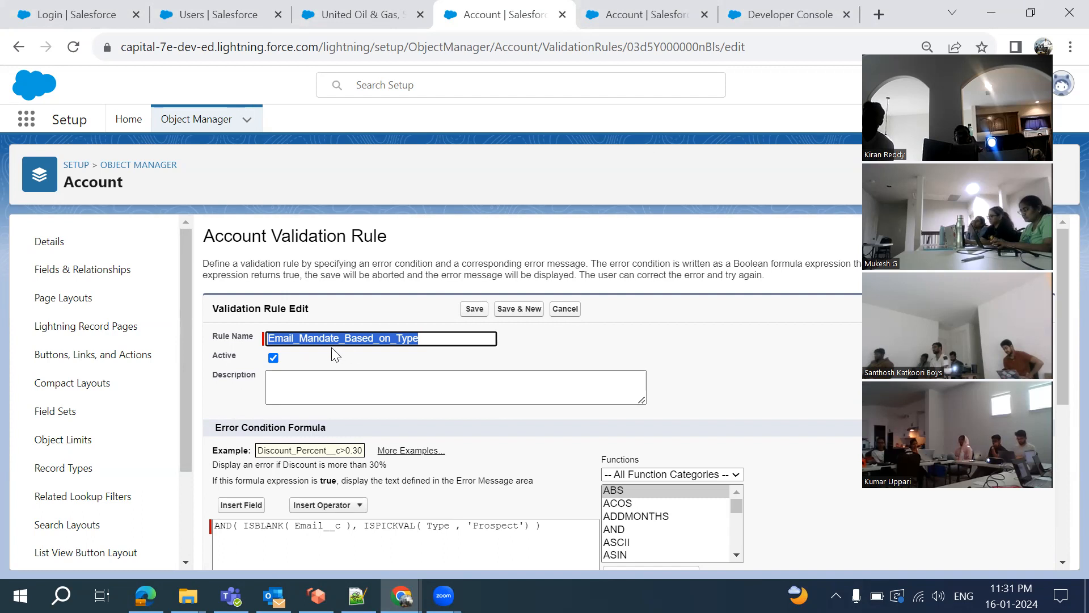
Uncheck Active on Email_Mandate_Based_on_Type and save the rule as inactive
{"action": "left_click", "coordinate": [273, 357]}
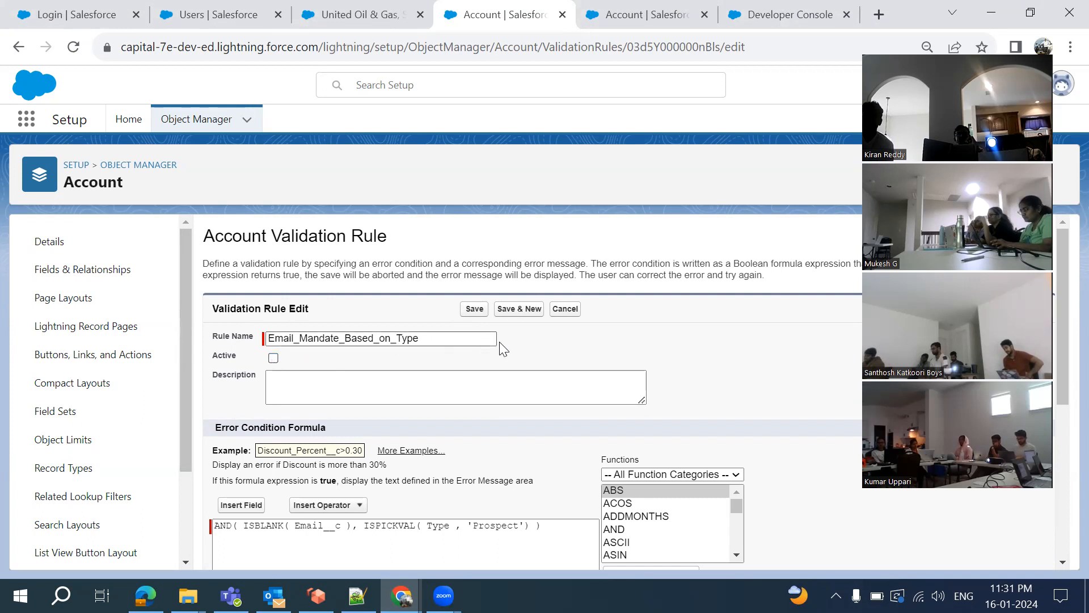
{"action": "left_click", "coordinate": [473, 310]}
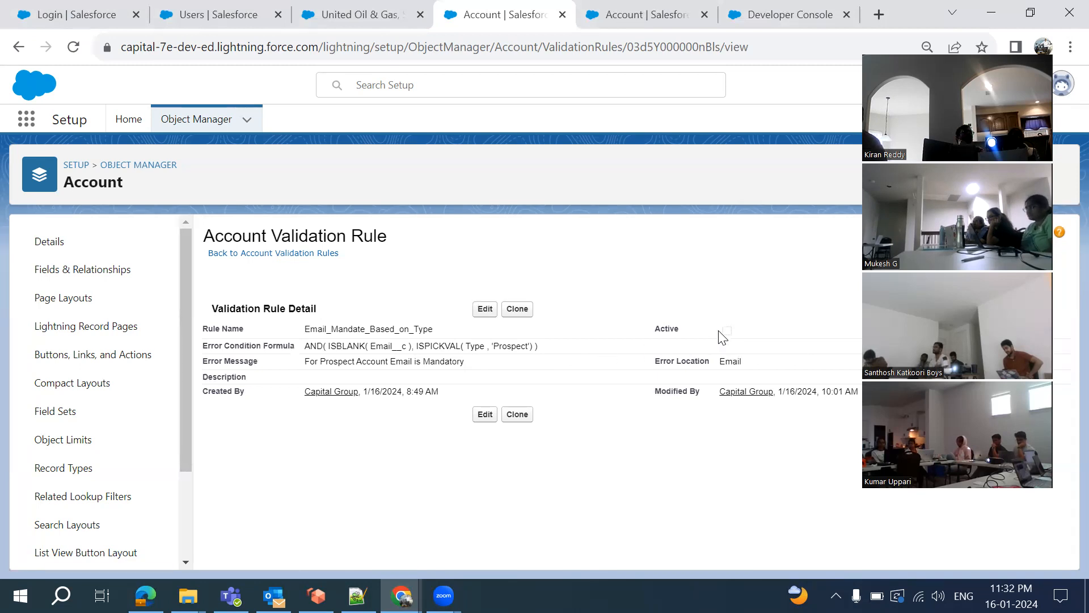
Reactivate and save the Email_Mandate_Based_on_Type rule, then reopen it for editing
{"action": "left_click", "coordinate": [486, 311]}
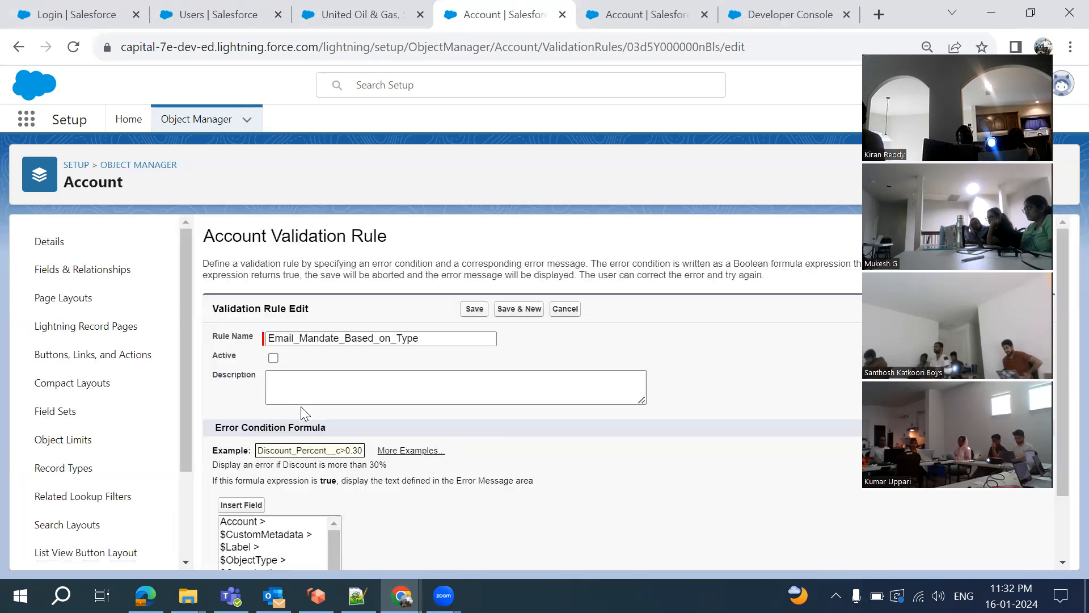
{"action": "left_click", "coordinate": [273, 358]}
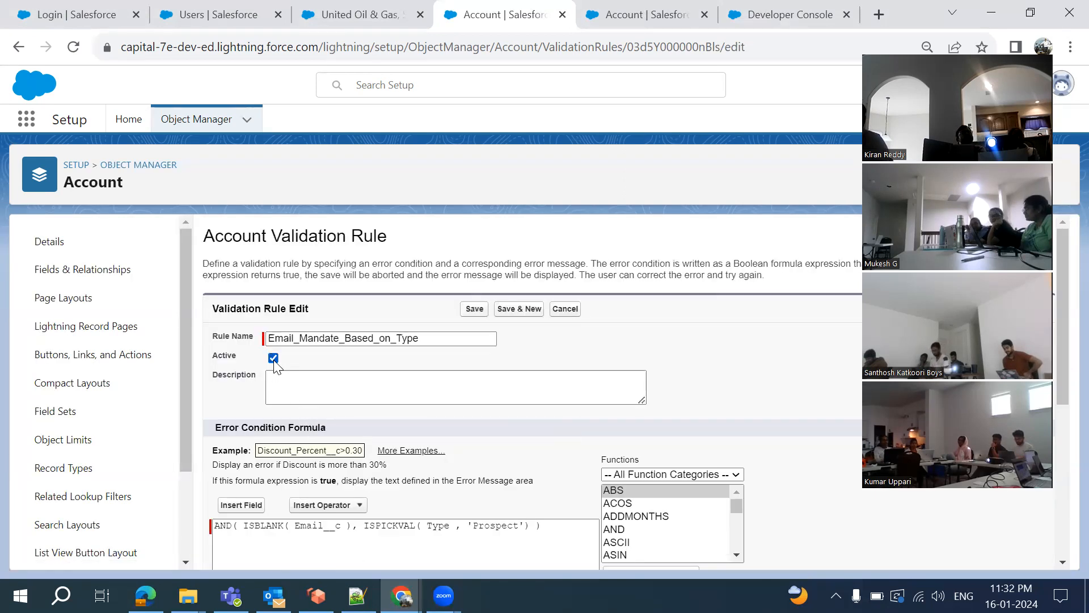
{"action": "left_click", "coordinate": [475, 309]}
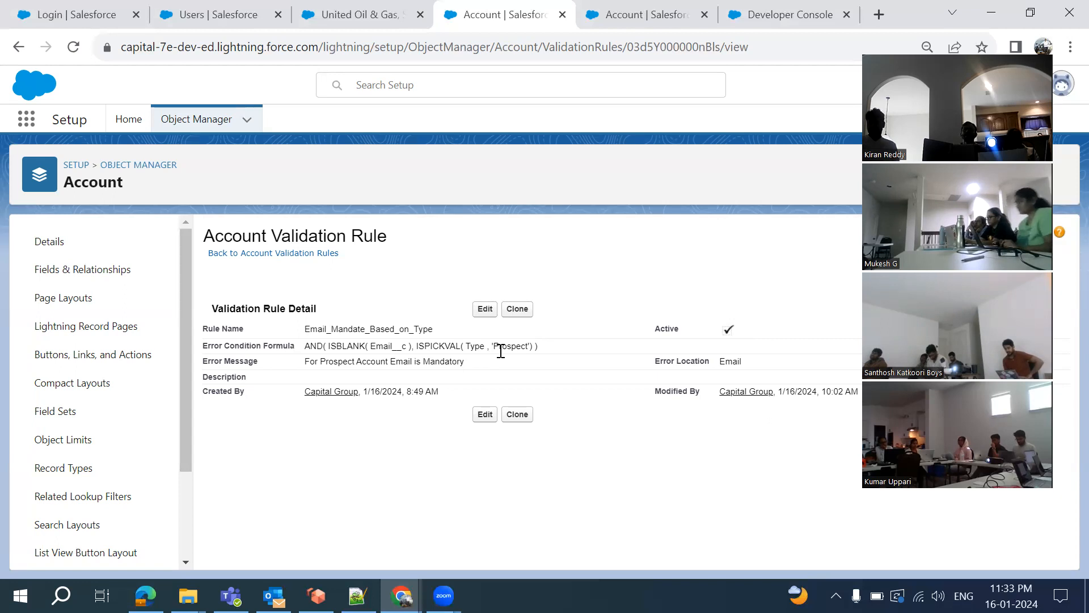
{"action": "left_click", "coordinate": [484, 312]}
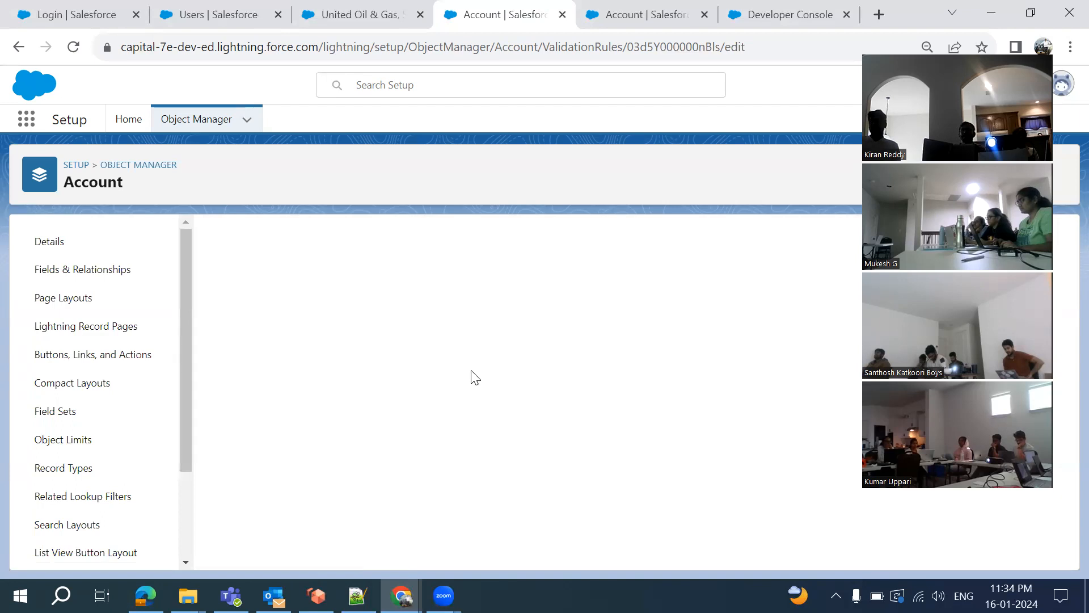
Place the cursor in the Error Condition Formula AND(ISBLANK(Email__c), ISPICKVAL(Type,'Prospect'))
{"action": "scroll", "coordinate": [424, 418], "scroll_direction": "down", "scroll_amount": 6}
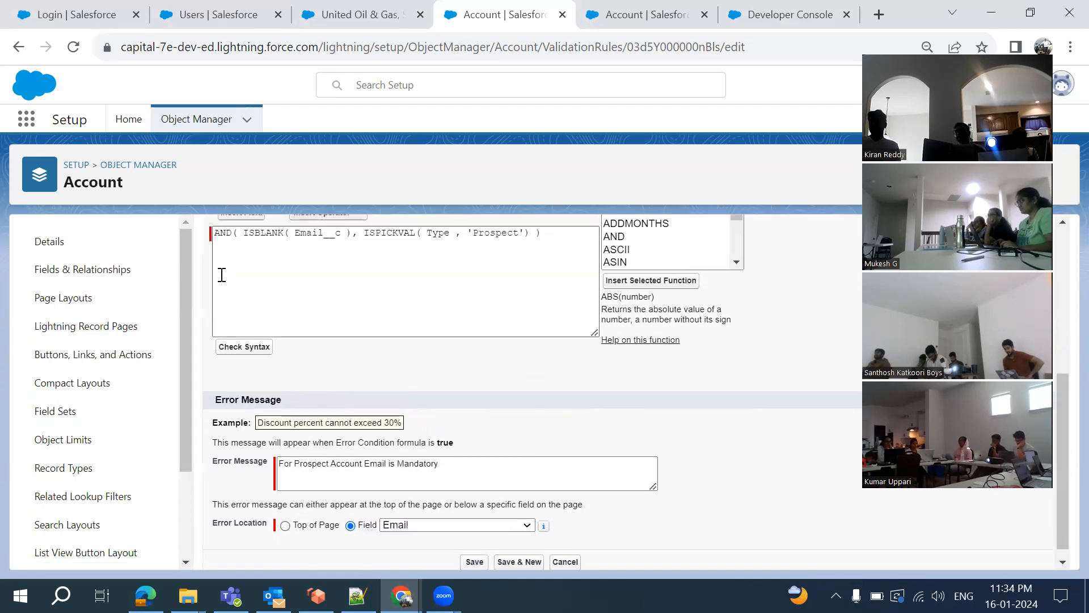
{"action": "left_click", "coordinate": [245, 236]}
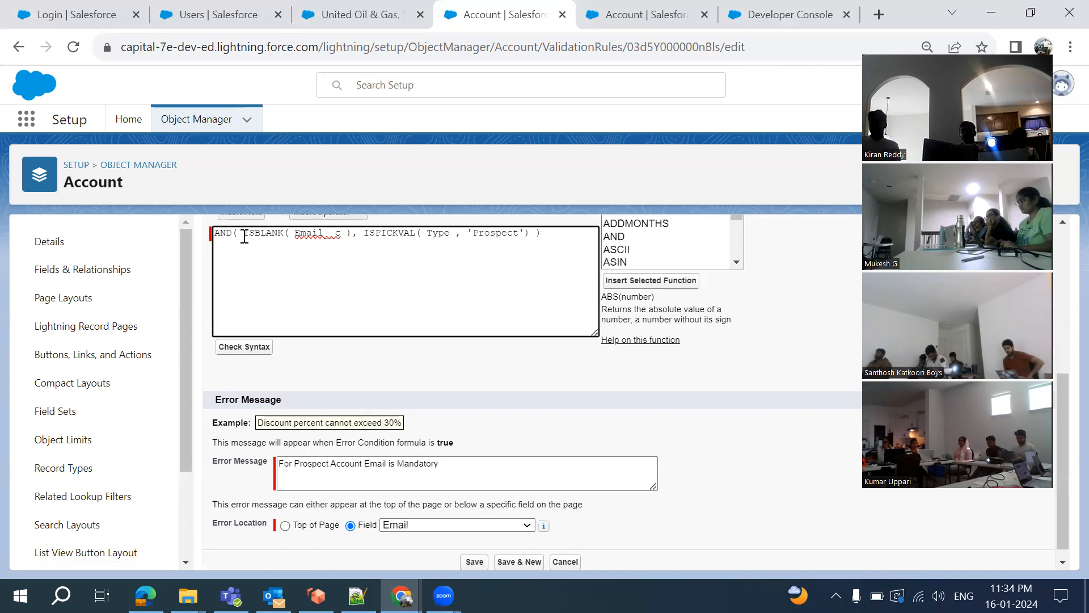
{"action": "scroll", "coordinate": [250, 267], "scroll_direction": "up", "scroll_amount": 1}
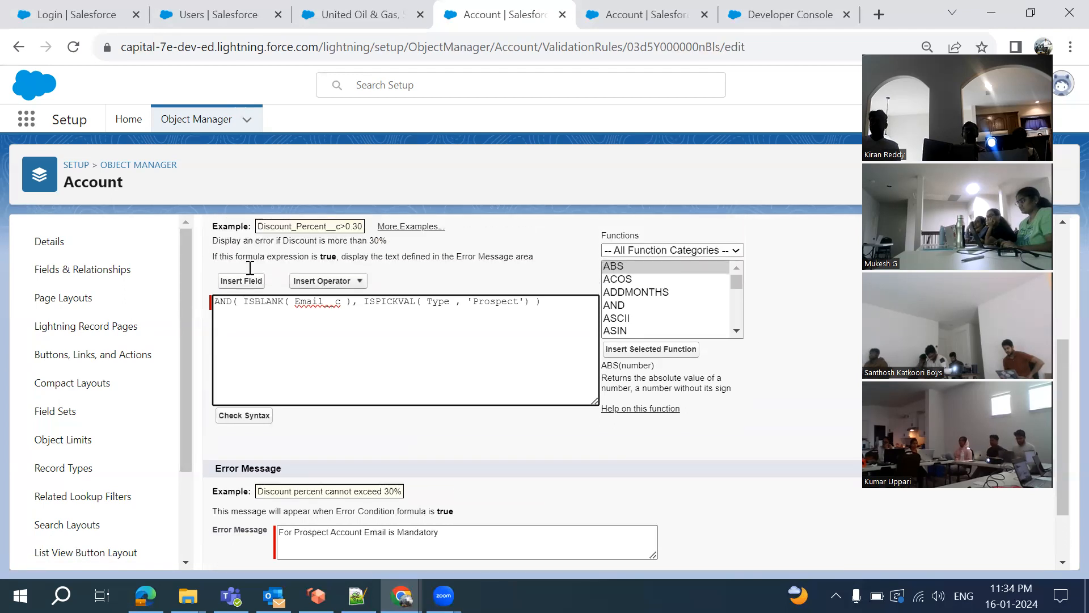
Insert the $User > Profile ID field ($User.ProfileId) into the formula after AND(
{"action": "left_click", "coordinate": [243, 289]}
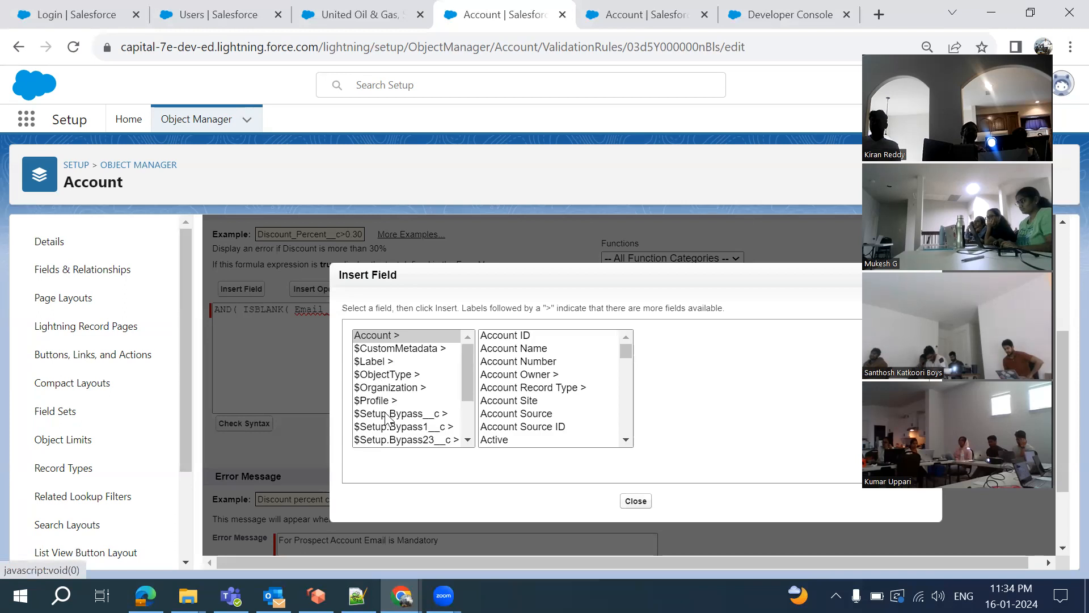
{"action": "scroll", "coordinate": [381, 417], "scroll_direction": "down", "scroll_amount": 2}
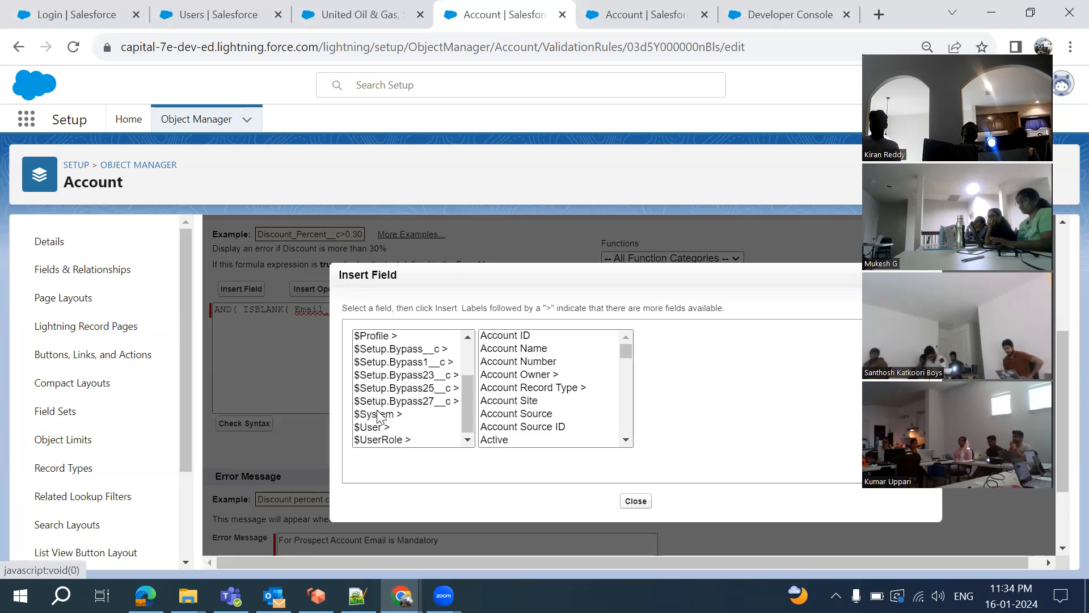
{"action": "left_click", "coordinate": [373, 429]}
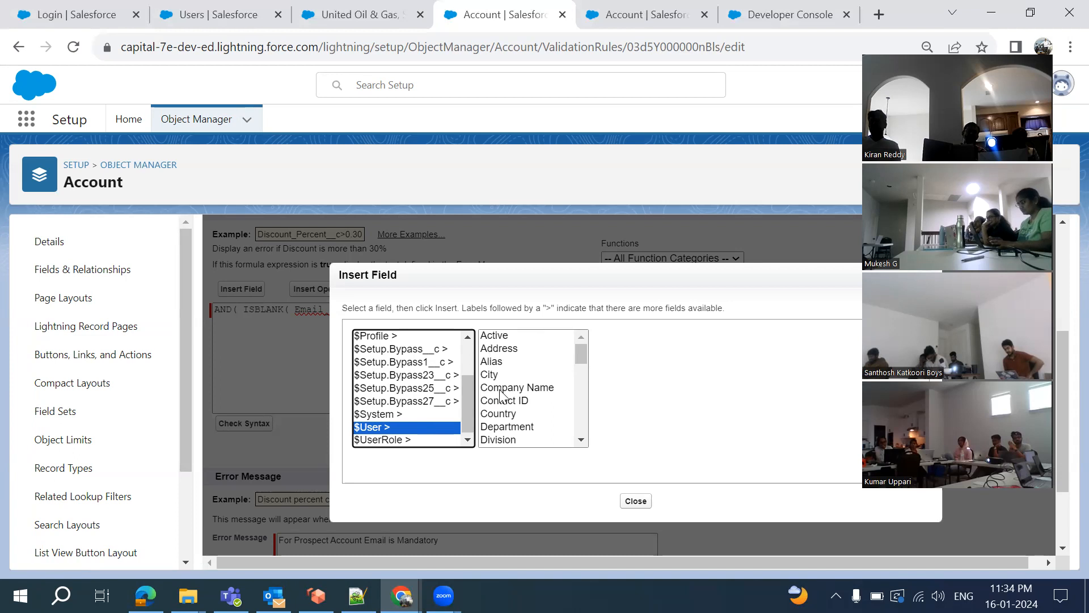
{"action": "scroll", "coordinate": [502, 396], "scroll_direction": "down", "scroll_amount": 3}
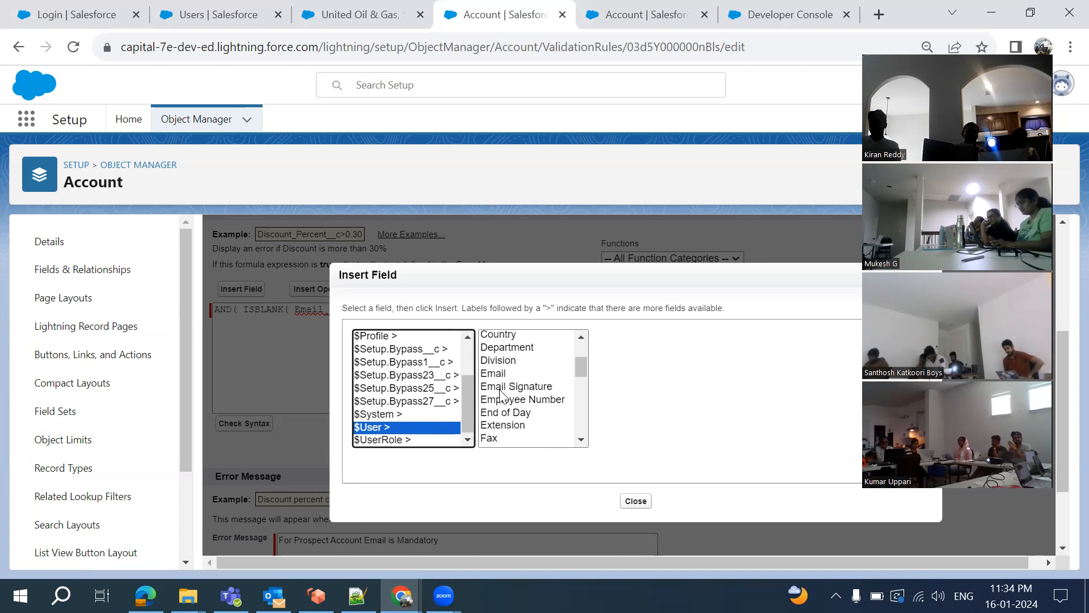
{"action": "scroll", "coordinate": [502, 396], "scroll_direction": "down", "scroll_amount": 4}
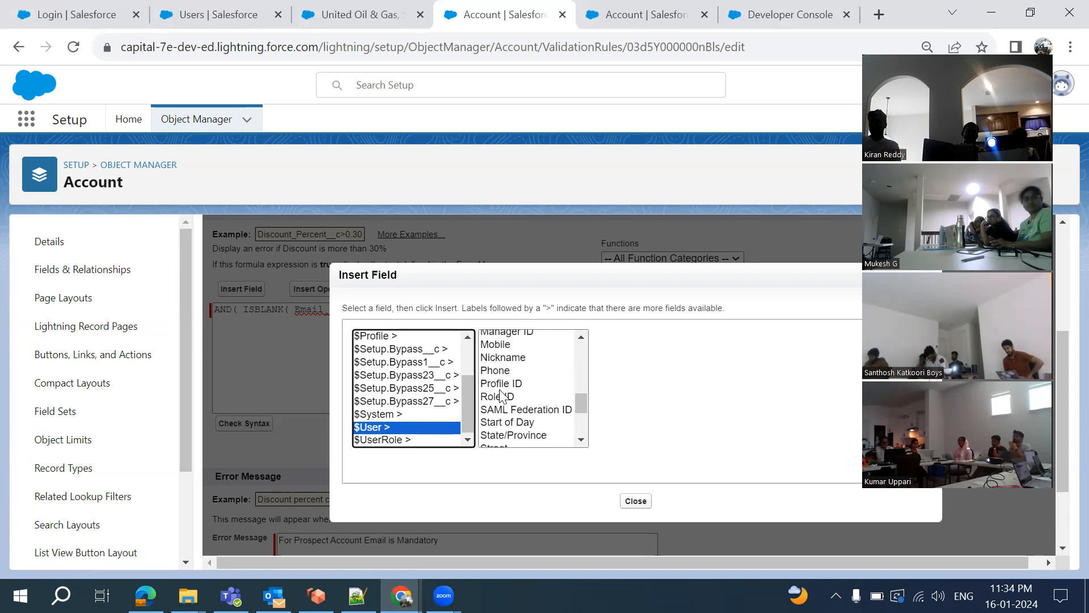
{"action": "left_click", "coordinate": [498, 375]}
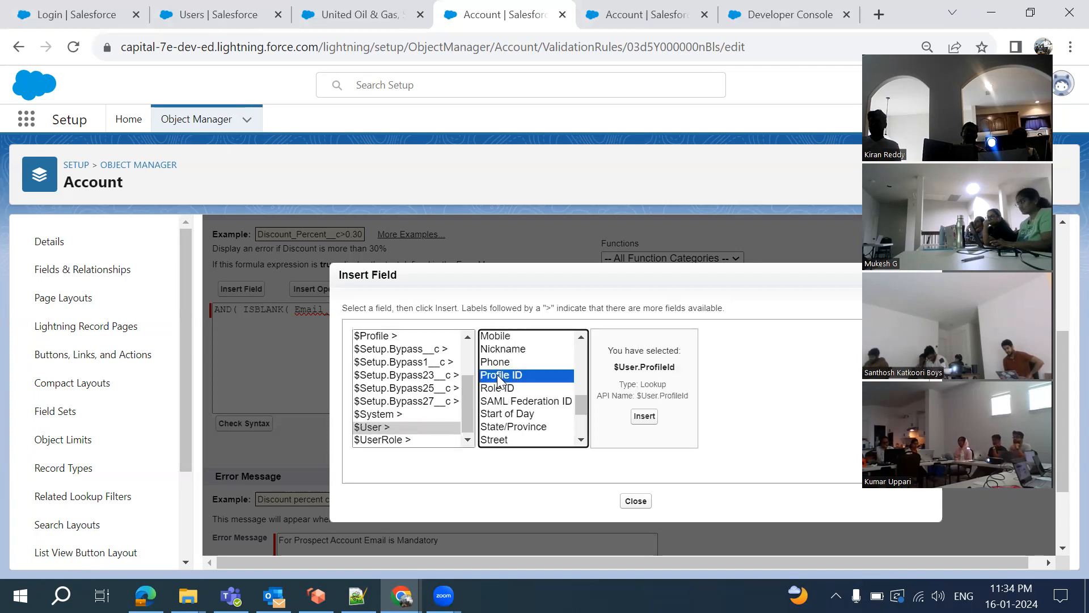
{"action": "left_click", "coordinate": [643, 419]}
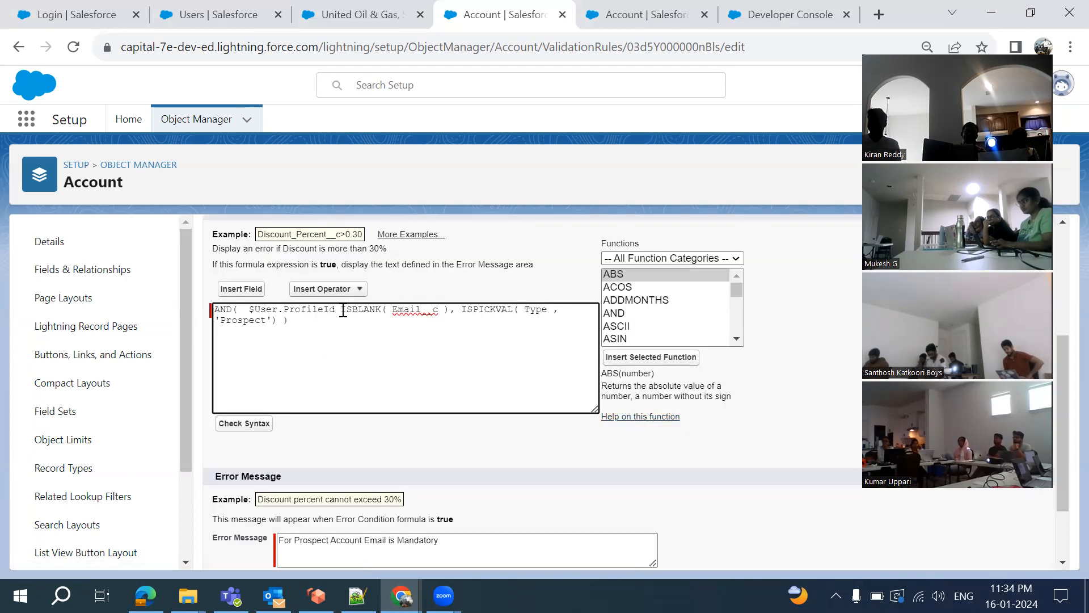
Turn the inserted field into NOT($User.ProfileId='') at the start of the formula
{"action": "type", "text": "=''"}
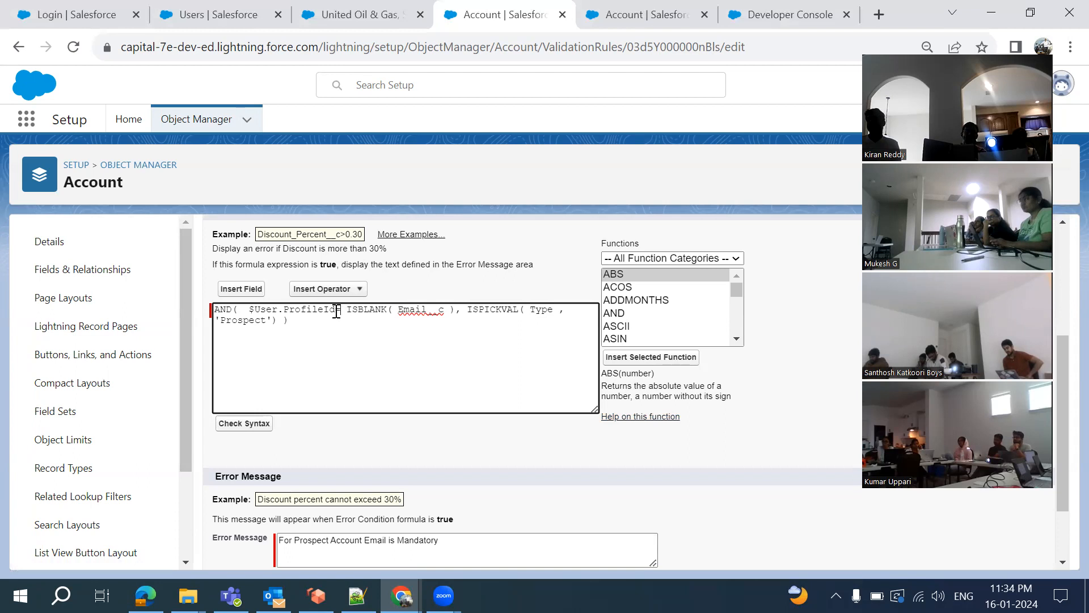
{"action": "type", "text": ","}
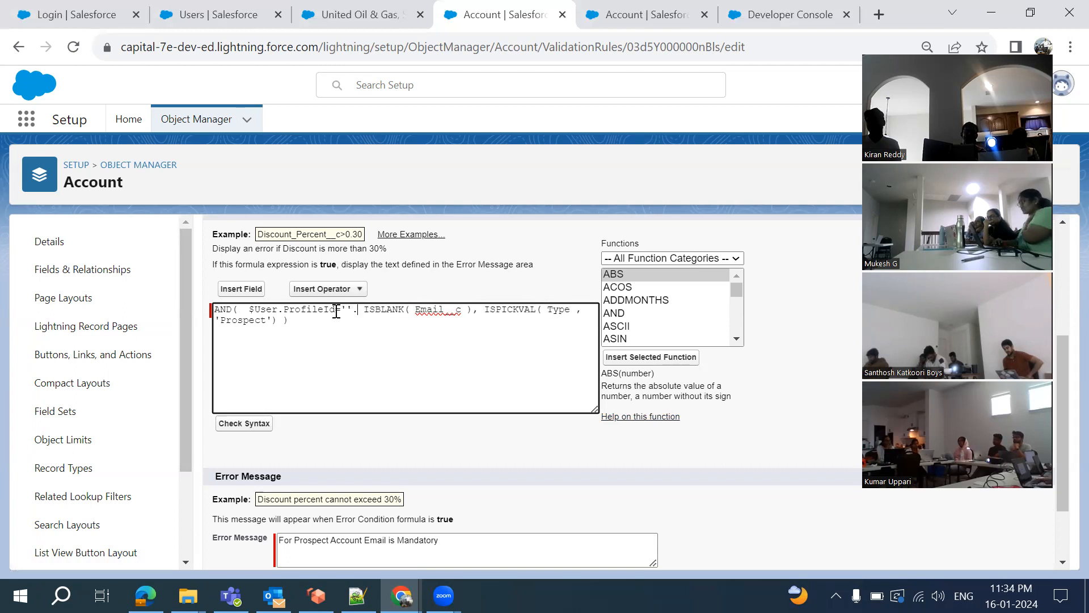
{"action": "left_click", "coordinate": [251, 311]}
{"action": "type", "text": "NOT("}
{"action": "left_click", "coordinate": [376, 311]}
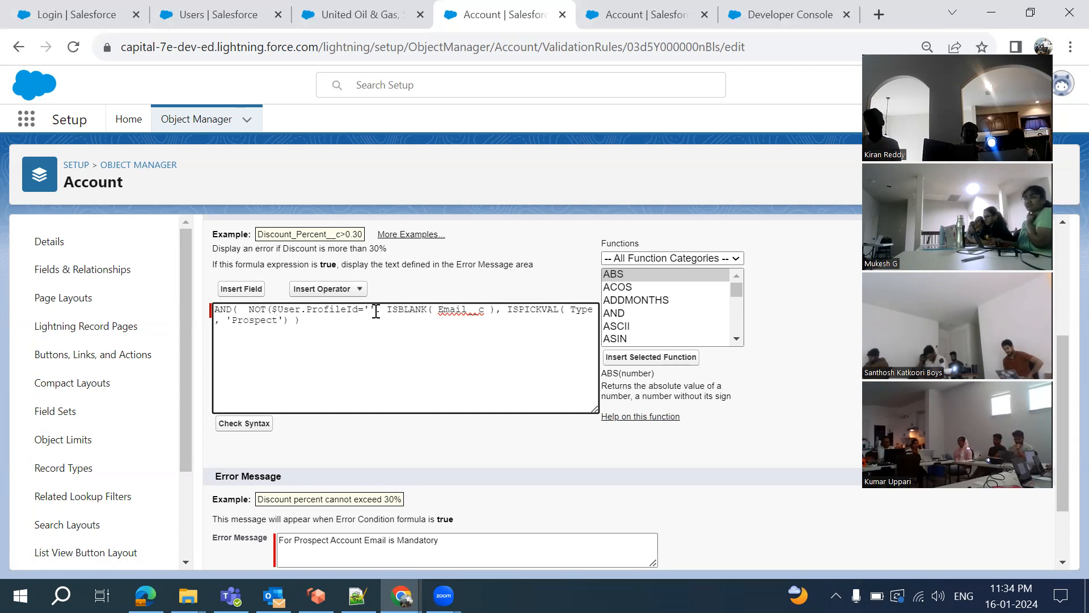
{"action": "type", "text": ")"}
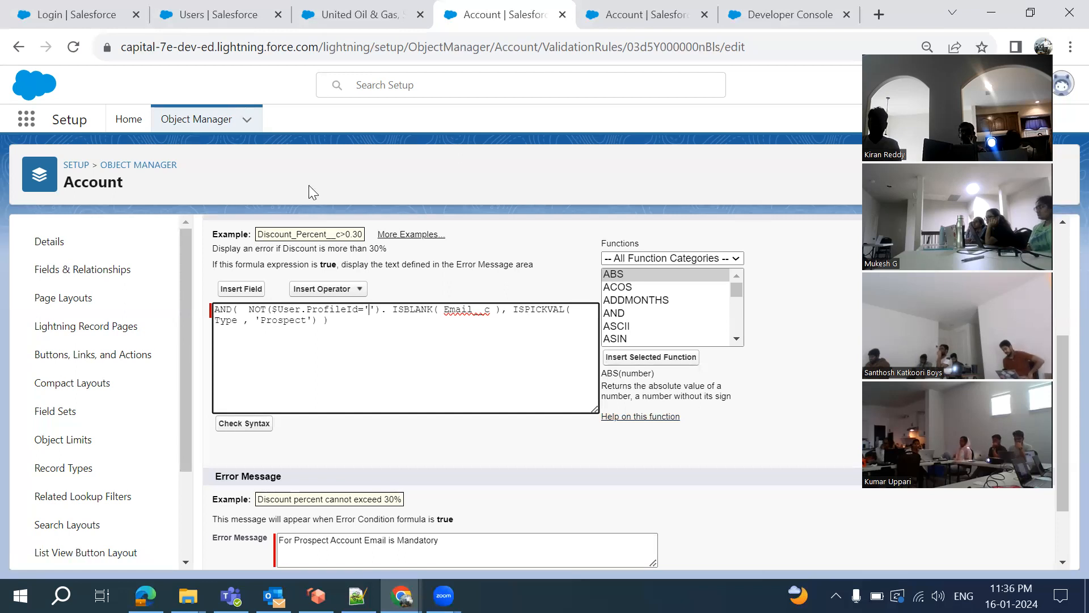
Open the Profiles setup page by searching Setup for 'profiles'
{"action": "left_click", "coordinate": [360, 15]}
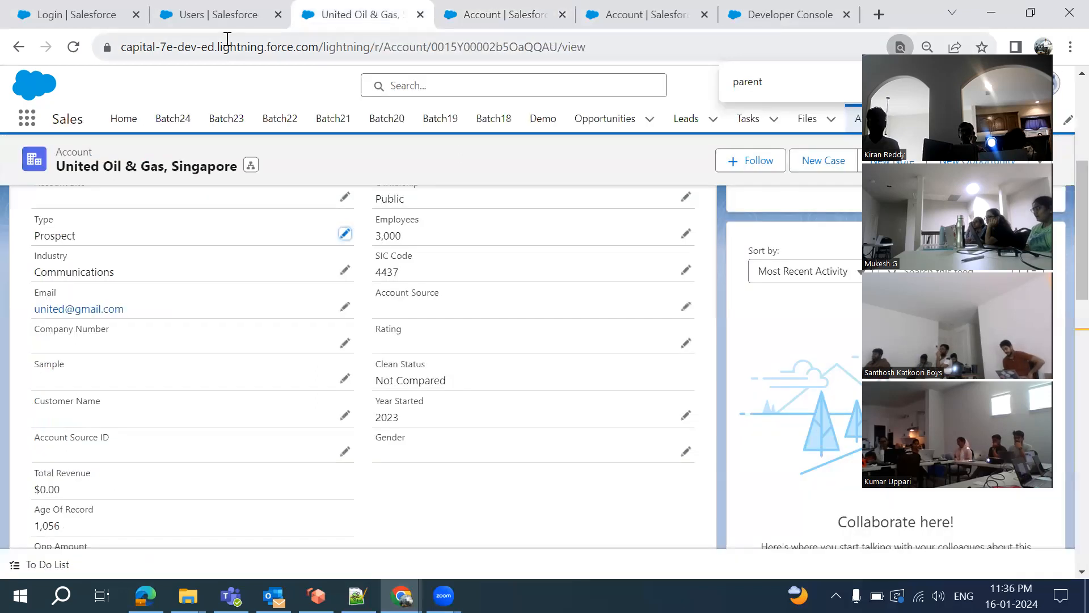
{"action": "left_click", "coordinate": [190, 14]}
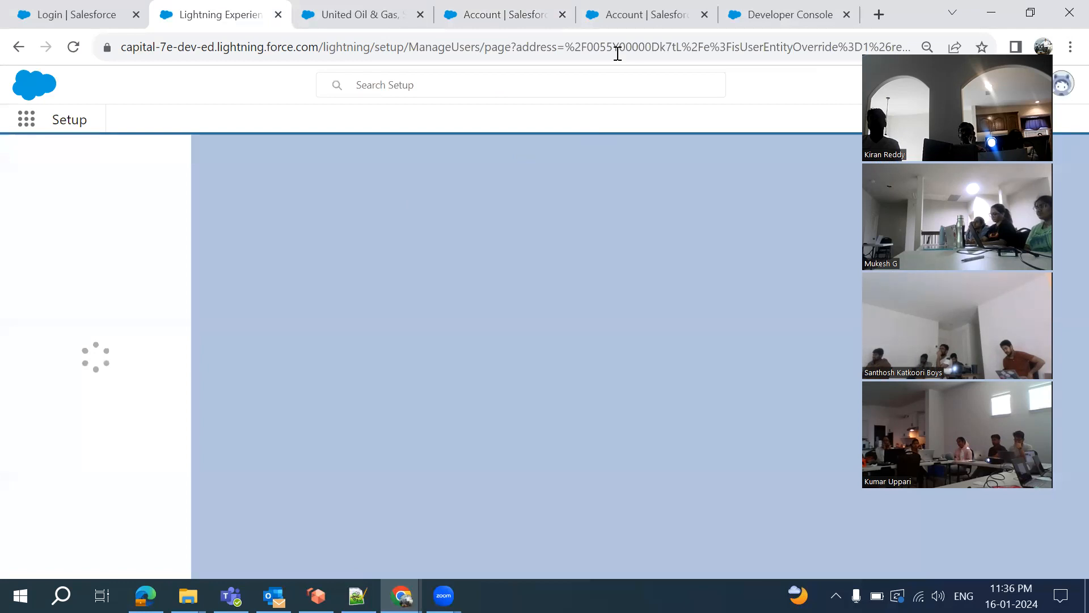
{"action": "left_click", "coordinate": [618, 15]}
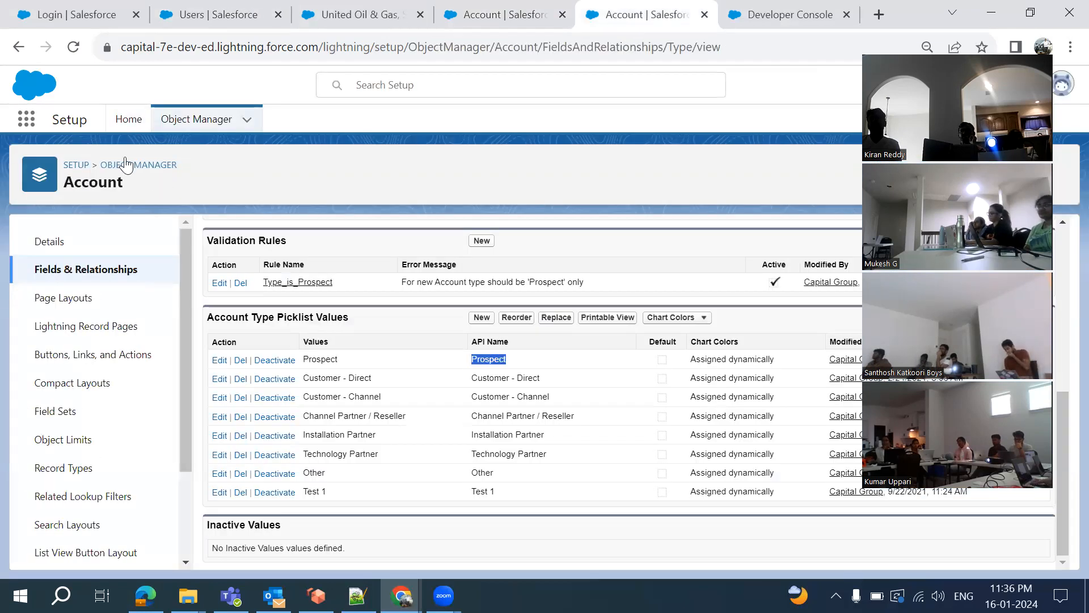
{"action": "left_click", "coordinate": [209, 14]}
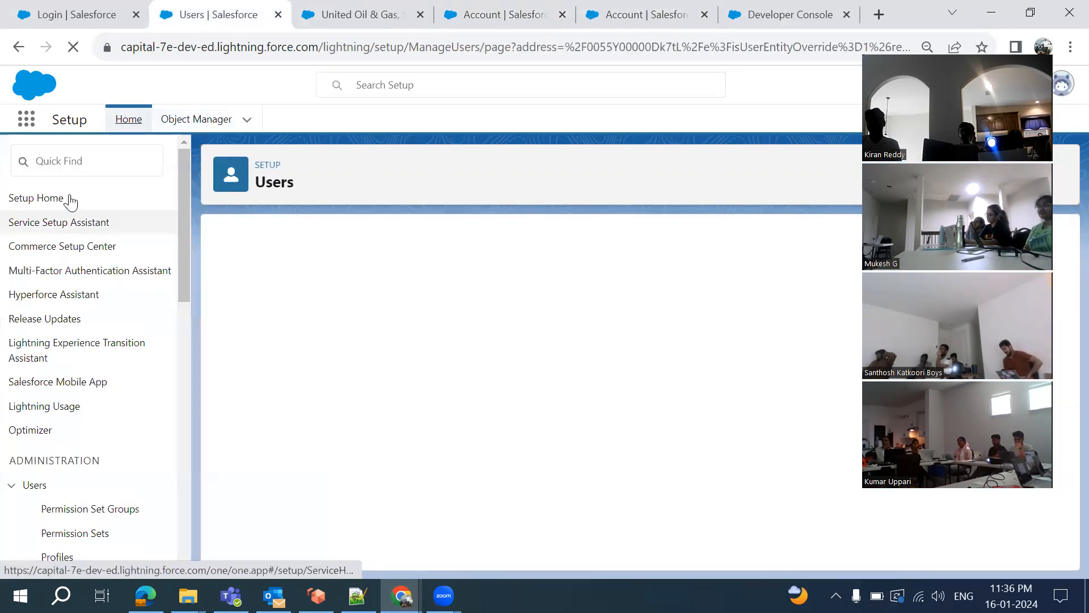
{"action": "left_click", "coordinate": [72, 161]}
{"action": "type", "text": "profiles"}
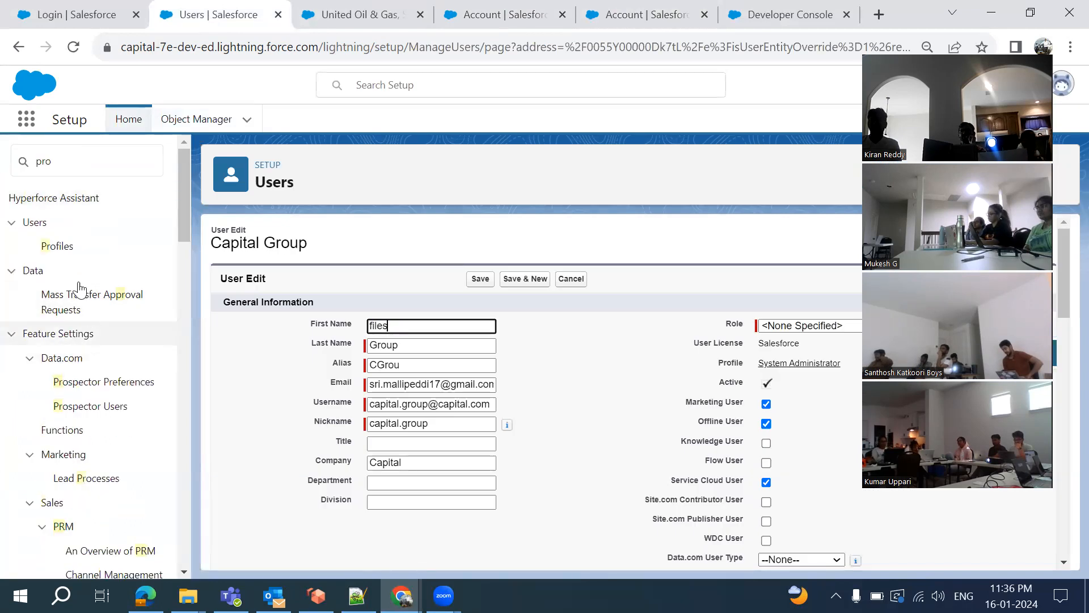
{"action": "left_click", "coordinate": [54, 249]}
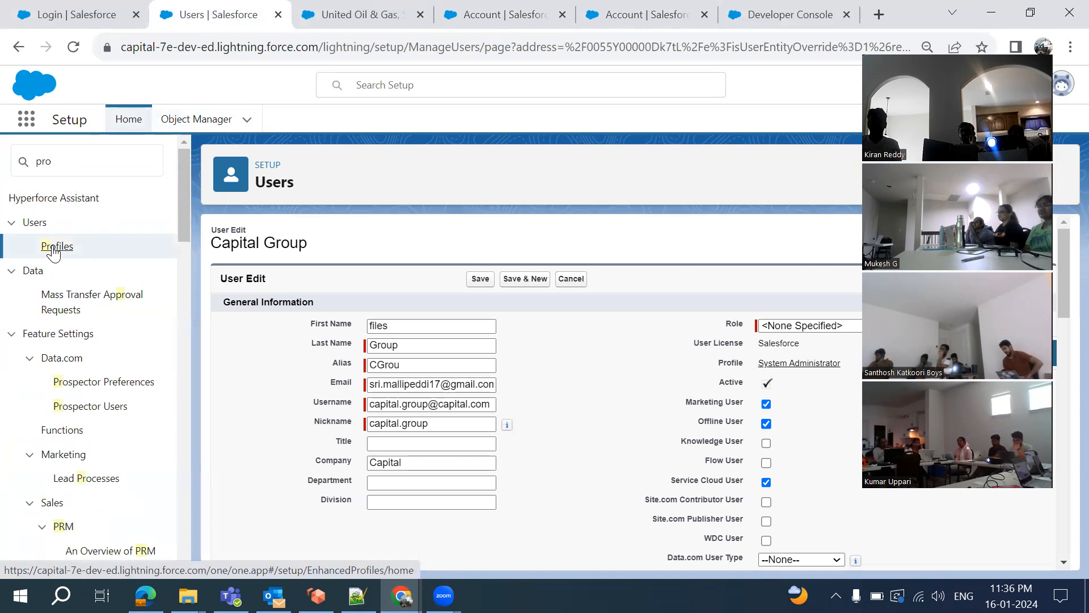
{"action": "left_click", "coordinate": [54, 249]}
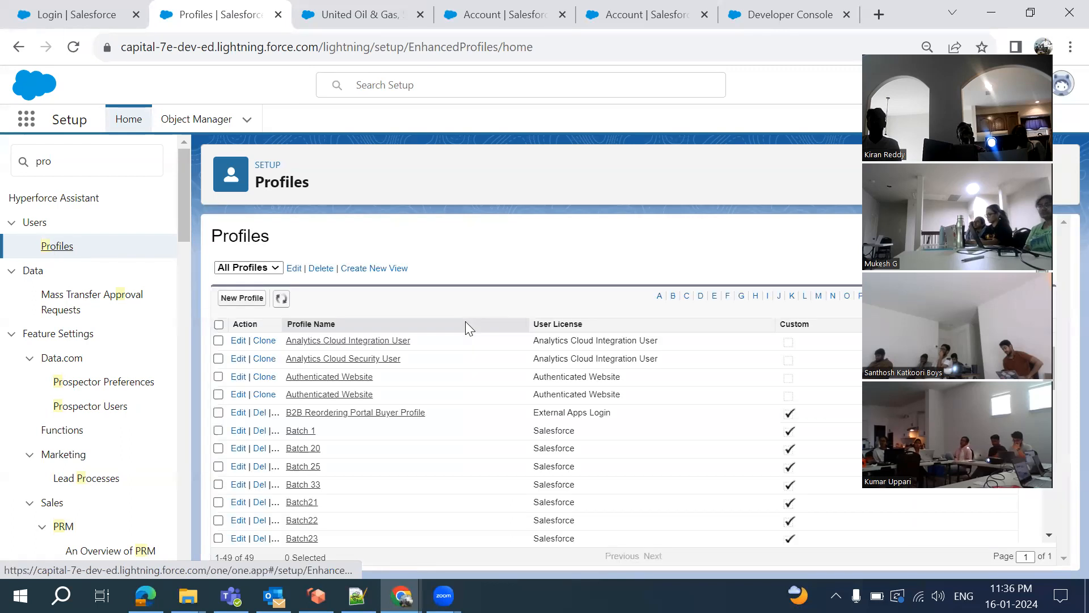
Select the System Administrator profile's ID in its web address, then return to Account Type
{"action": "scroll", "coordinate": [448, 458], "scroll_direction": "down", "scroll_amount": 5}
{"action": "scroll", "coordinate": [448, 458], "scroll_direction": "down", "scroll_amount": 3}
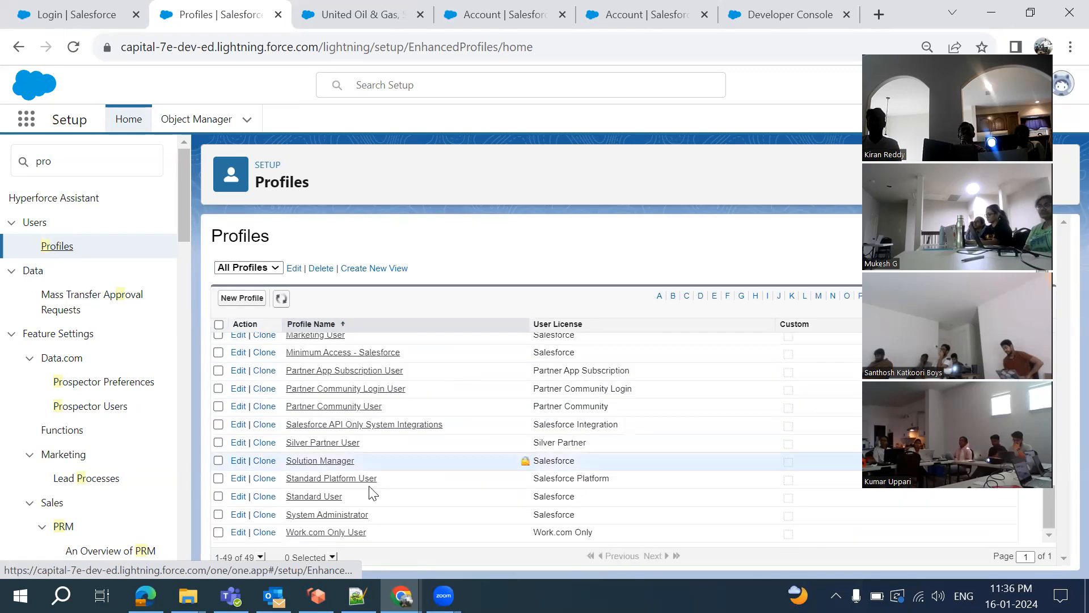
{"action": "left_click", "coordinate": [333, 518]}
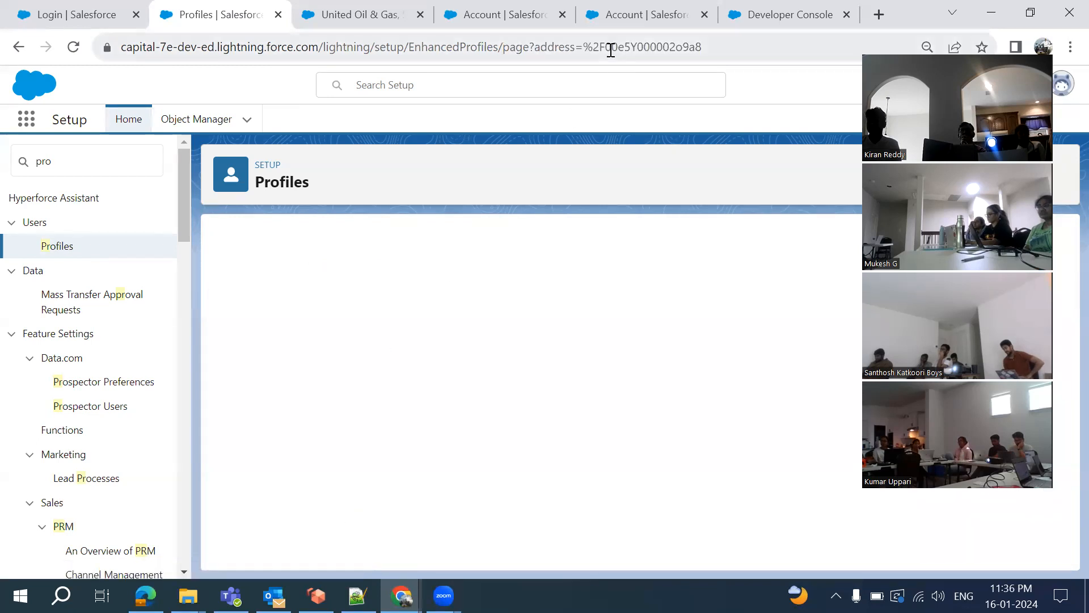
{"action": "left_click_drag", "start_coordinate": [607, 48], "coordinate": [722, 49]}
{"action": "key", "text": "ctrl+c"}
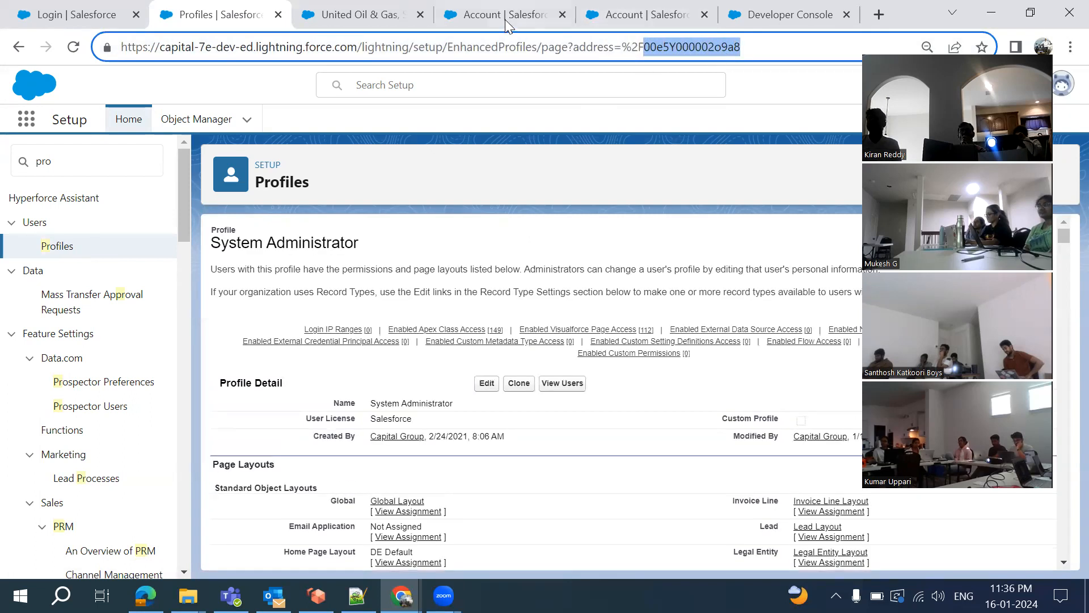
{"action": "left_click", "coordinate": [621, 15]}
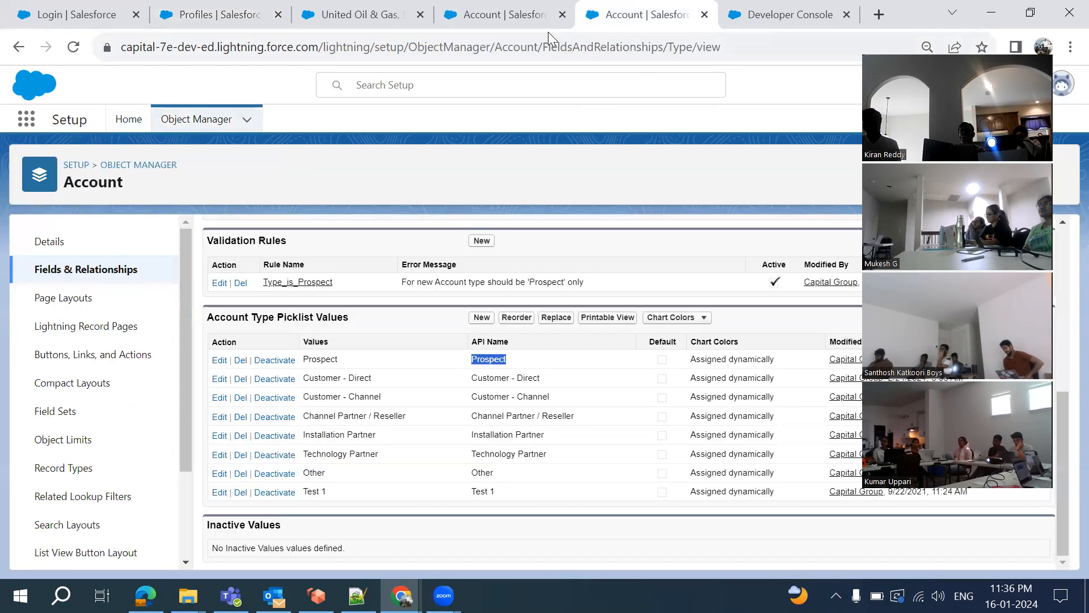
Paste the System Administrator profile ID between the quotes in NOT($User.ProfileId='')
{"action": "left_click", "coordinate": [524, 14]}
{"action": "key", "text": "ctrl+v"}
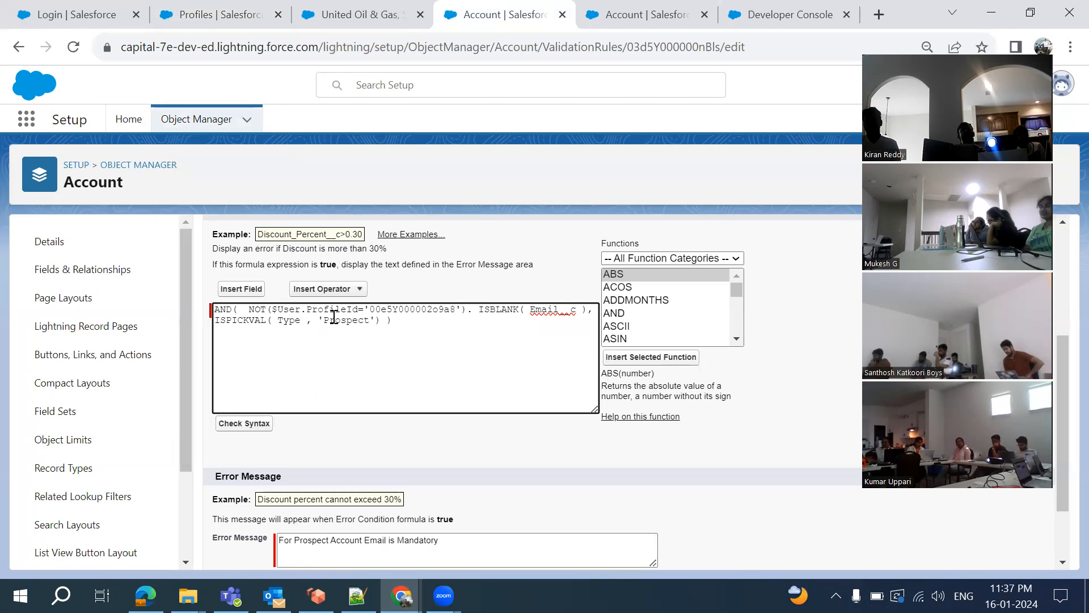
{"action": "double_click", "coordinate": [420, 308]}
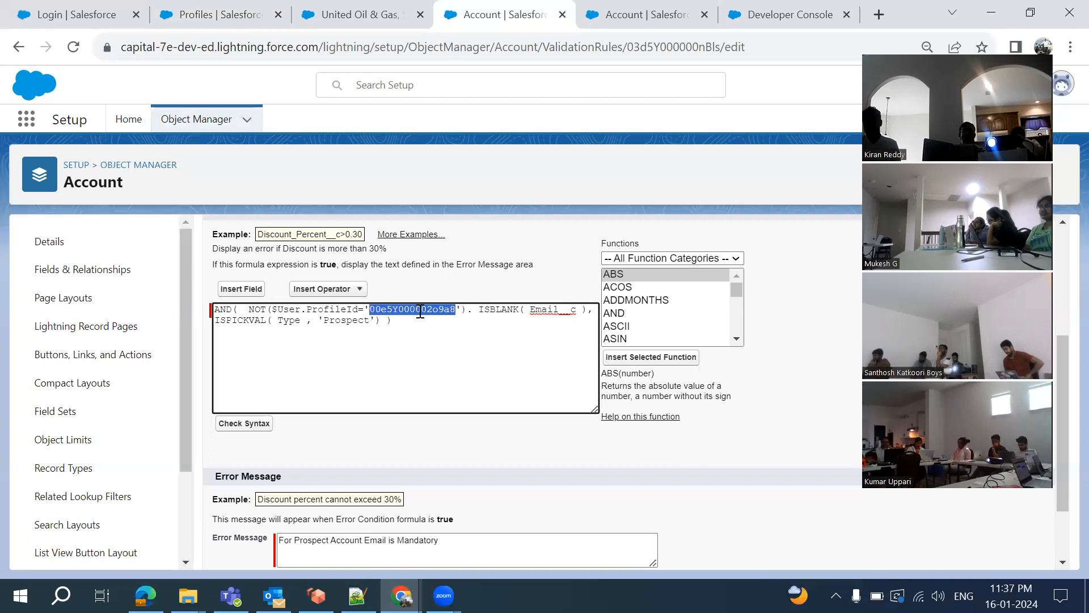
{"action": "left_click", "coordinate": [206, 11]}
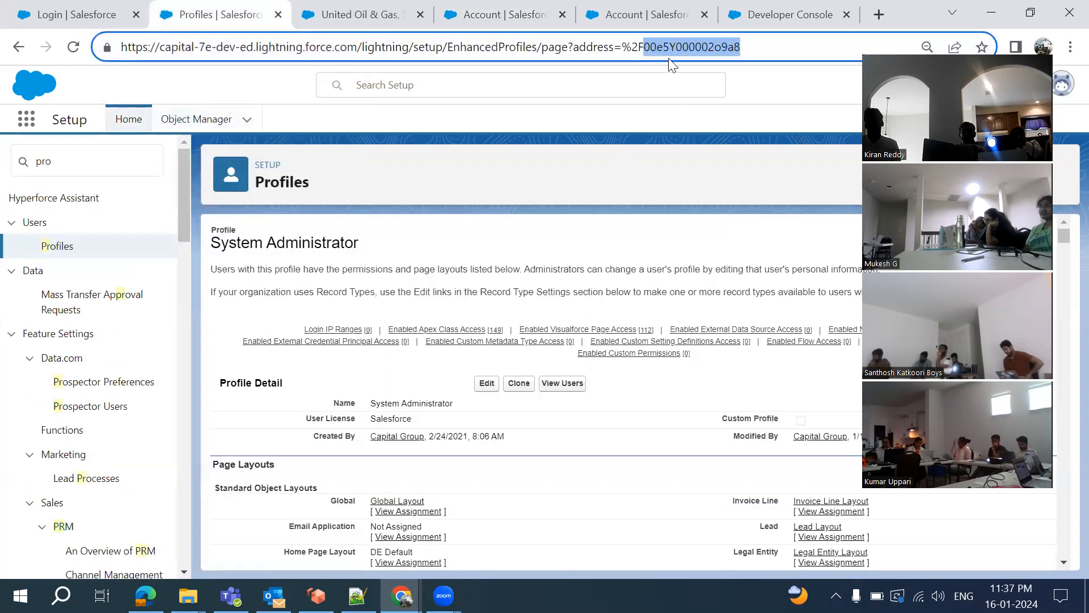
{"action": "left_click", "coordinate": [513, 21]}
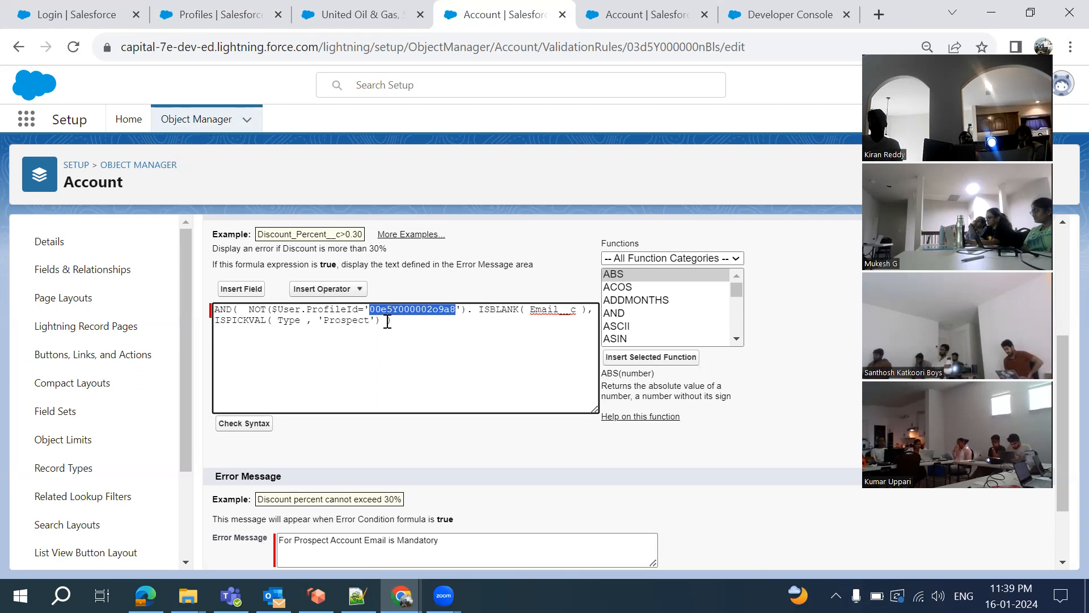
{"action": "scroll", "coordinate": [387, 321], "scroll_direction": "down", "scroll_amount": 1}
{"action": "scroll", "coordinate": [388, 321], "scroll_direction": "up", "scroll_amount": 2}
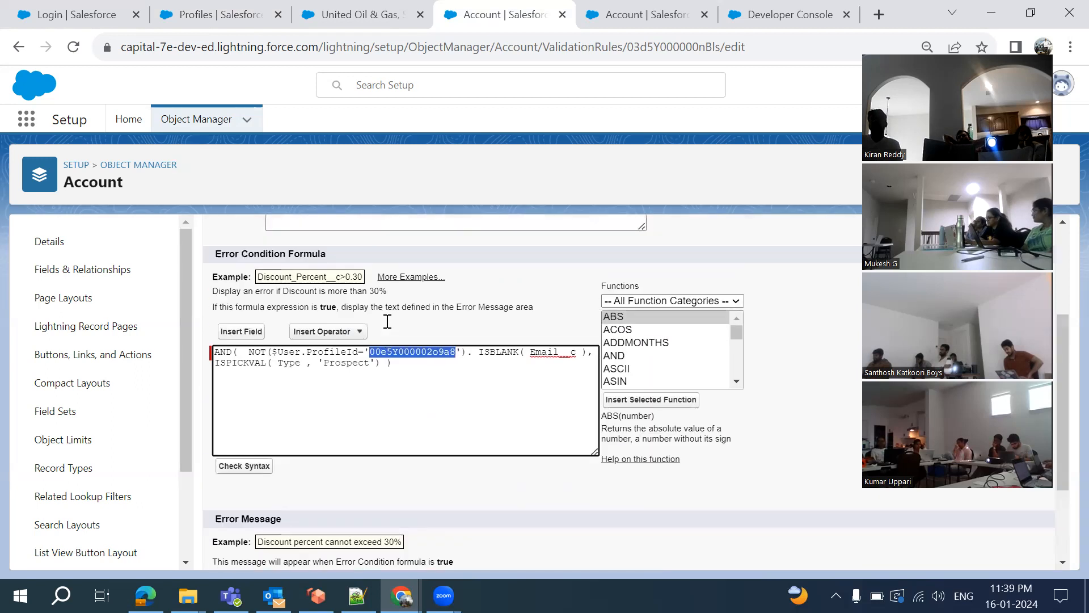
{"action": "scroll", "coordinate": [387, 322], "scroll_direction": "down", "scroll_amount": 2}
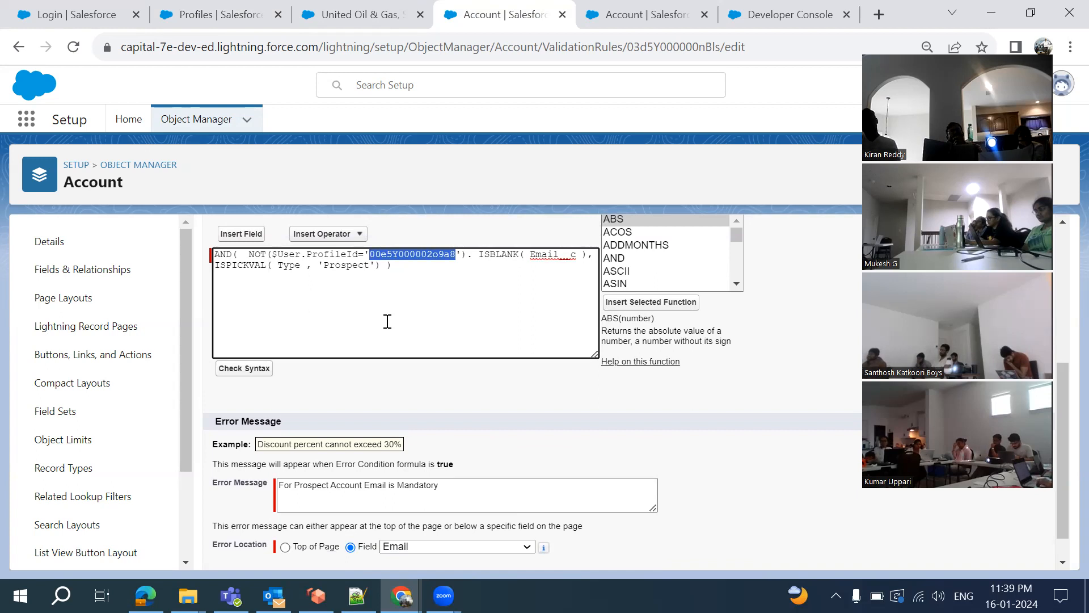
{"action": "left_click", "coordinate": [387, 321]}
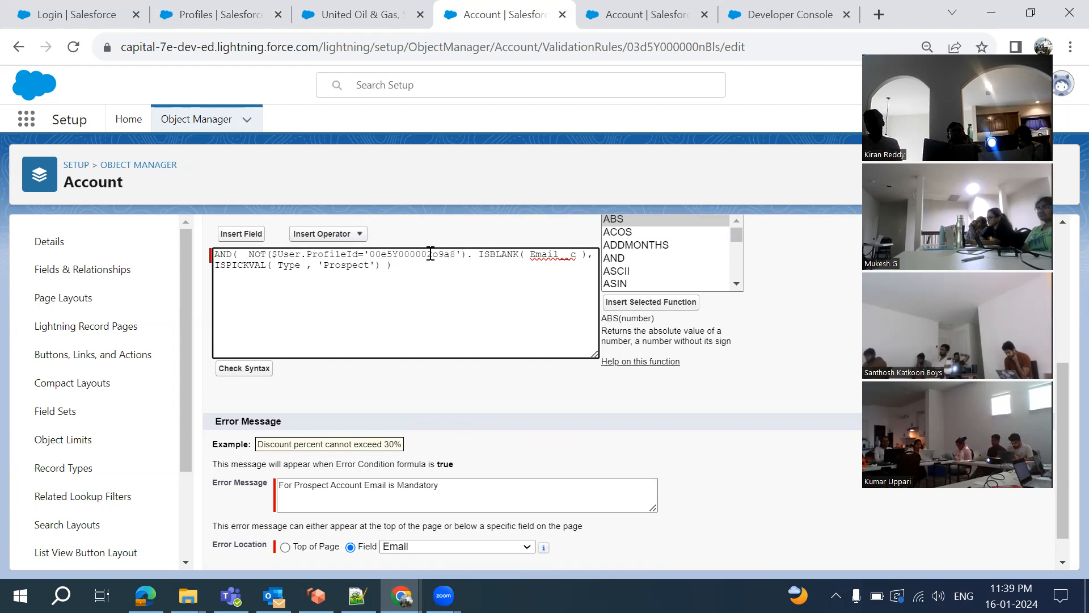
{"action": "double_click", "coordinate": [434, 255]}
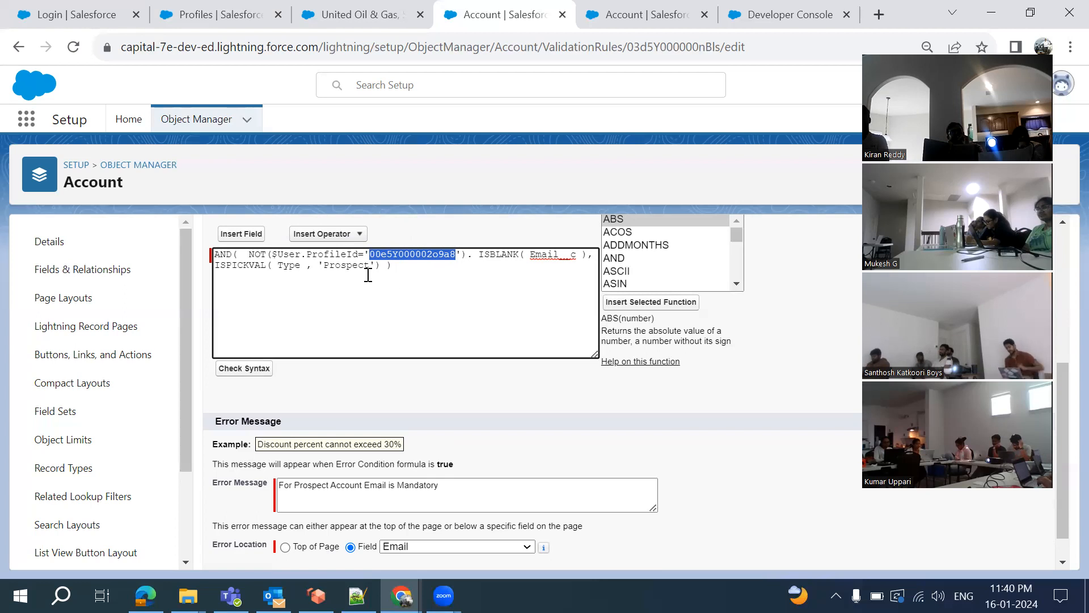
{"action": "left_click", "coordinate": [417, 270]}
{"action": "double_click", "coordinate": [395, 257]}
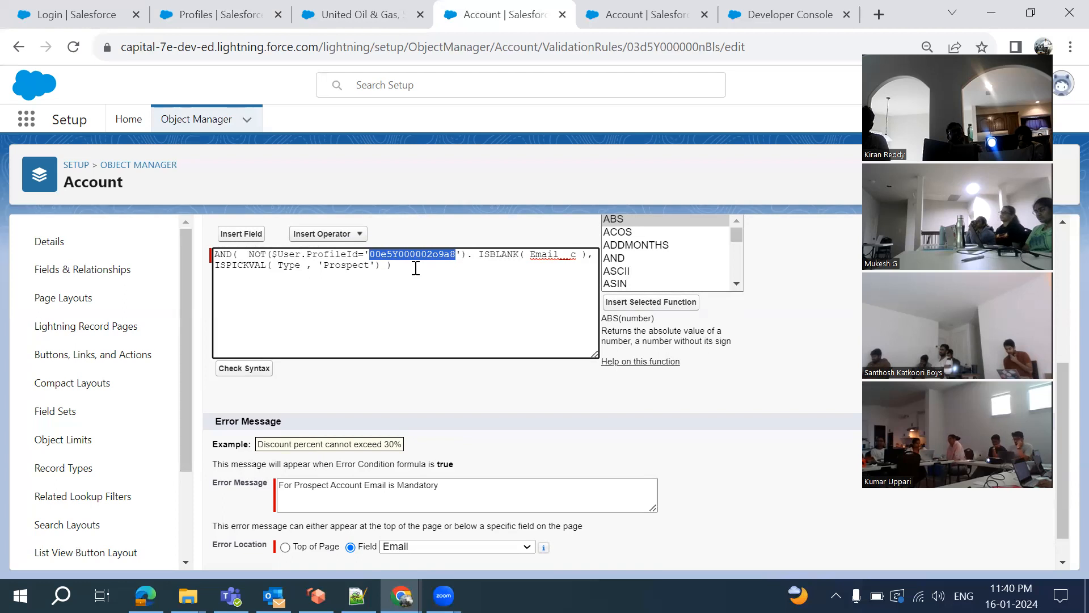
{"action": "left_click", "coordinate": [466, 253]}
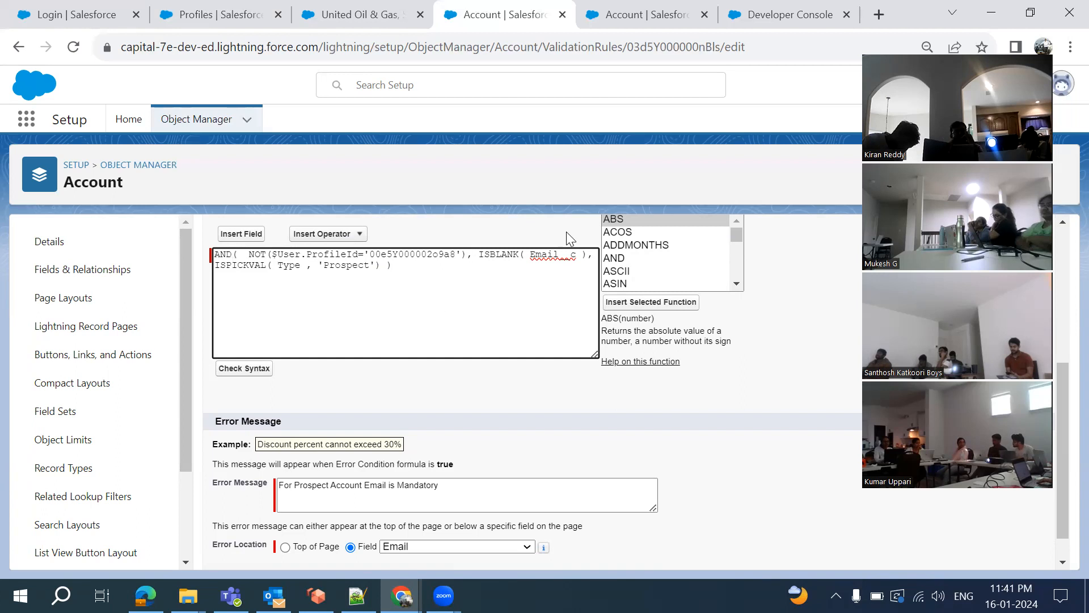
Cancel the Email_Mandate_Based_on_Type rule edits and show the Account Type picklist values
{"action": "scroll", "coordinate": [441, 434], "scroll_direction": "down", "scroll_amount": 1}
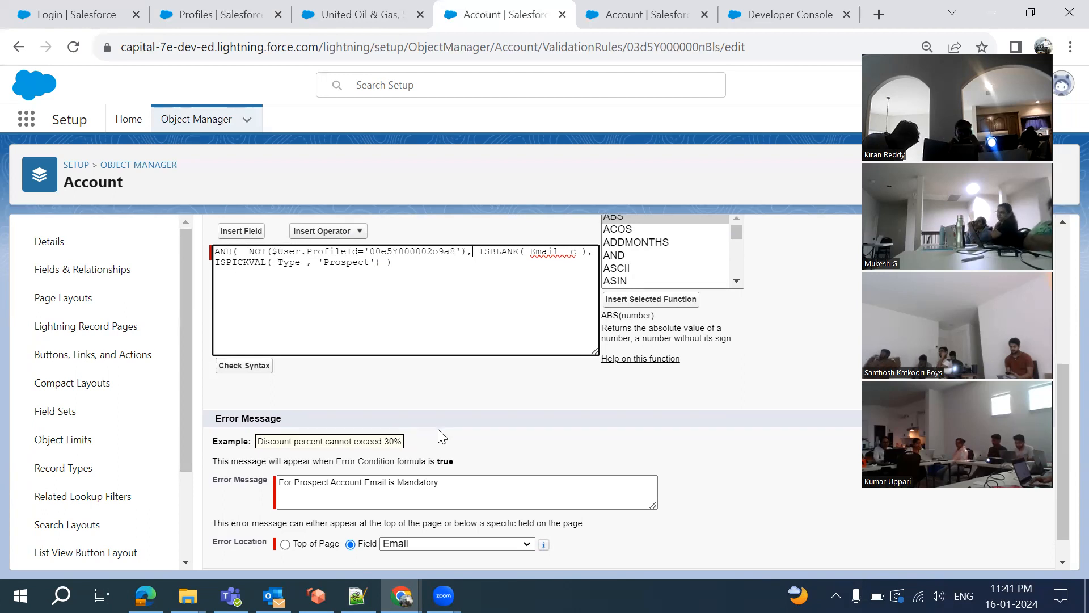
{"action": "scroll", "coordinate": [440, 435], "scroll_direction": "up", "scroll_amount": 5}
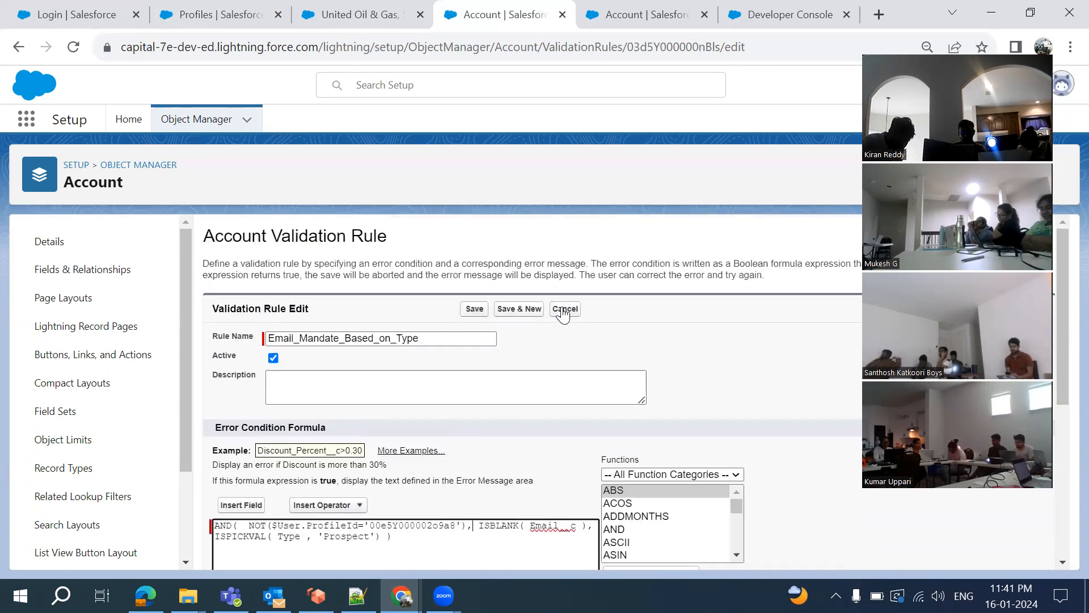
{"action": "left_click", "coordinate": [562, 310]}
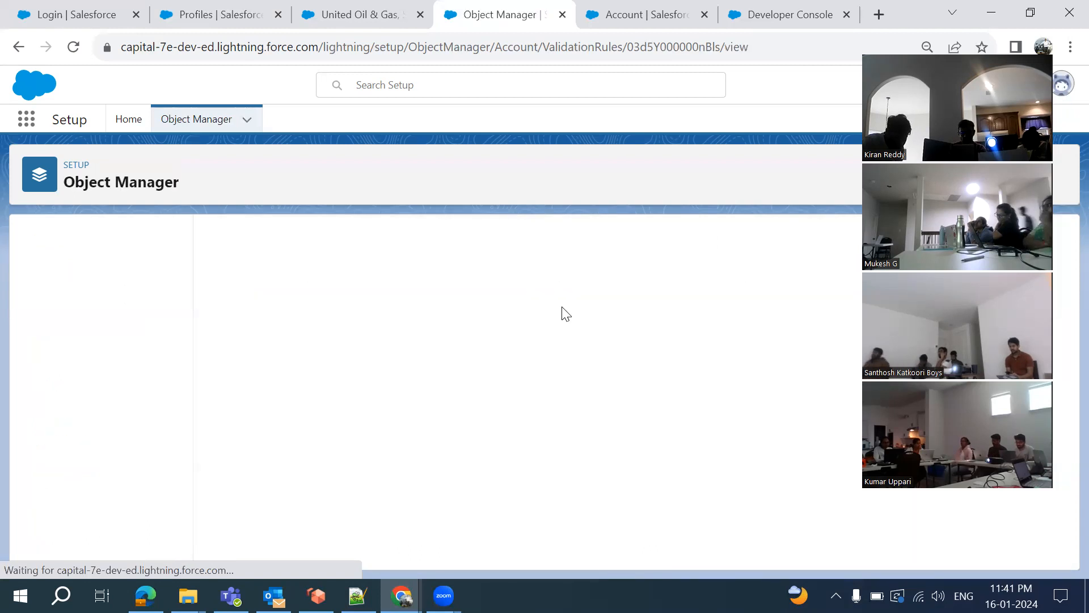
{"action": "left_click", "coordinate": [629, 17]}
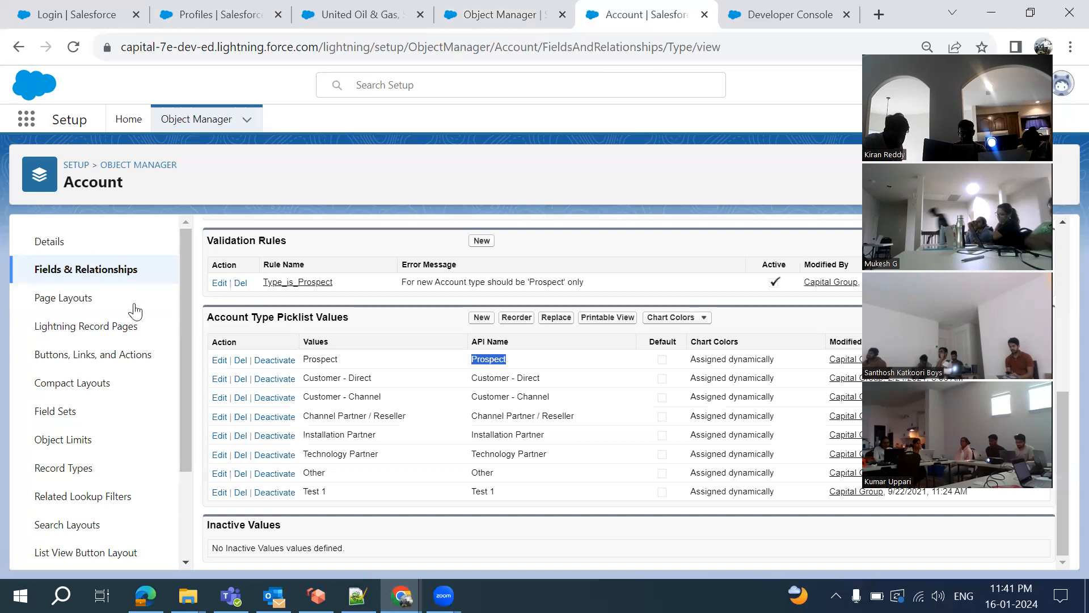
Open Custom Settings via Quick Find 'custom se', cancelling a started new definition
{"action": "left_click", "coordinate": [129, 121]}
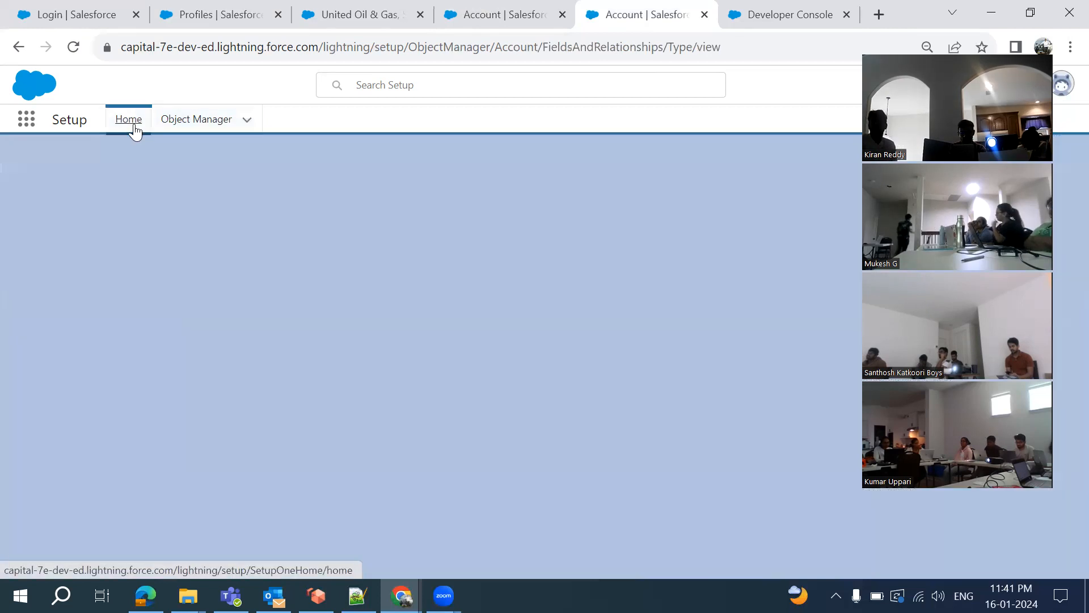
{"action": "left_click", "coordinate": [112, 165]}
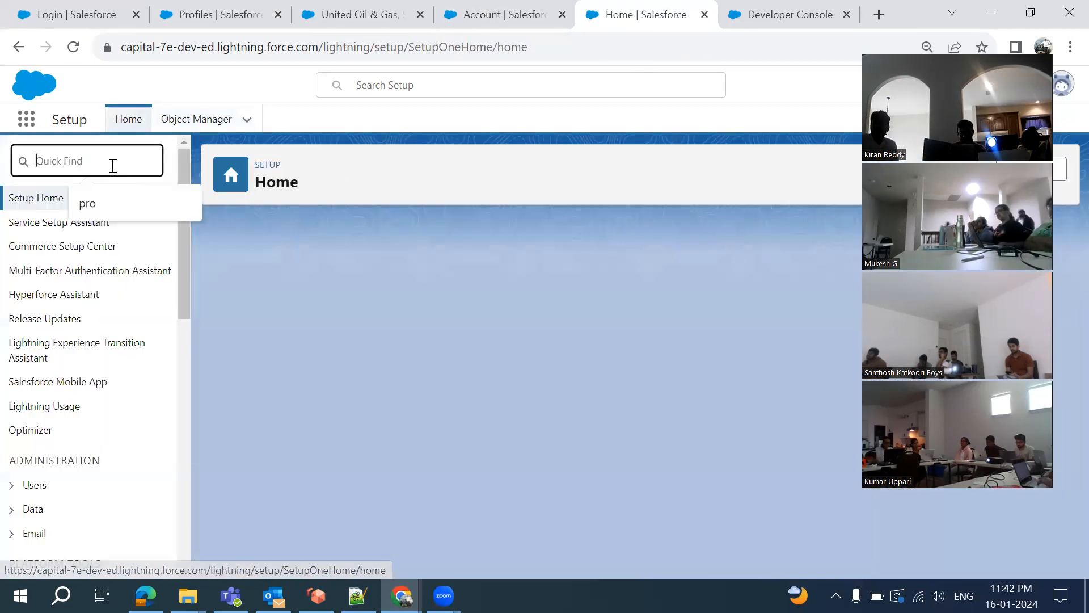
{"action": "type", "text": "custom s"}
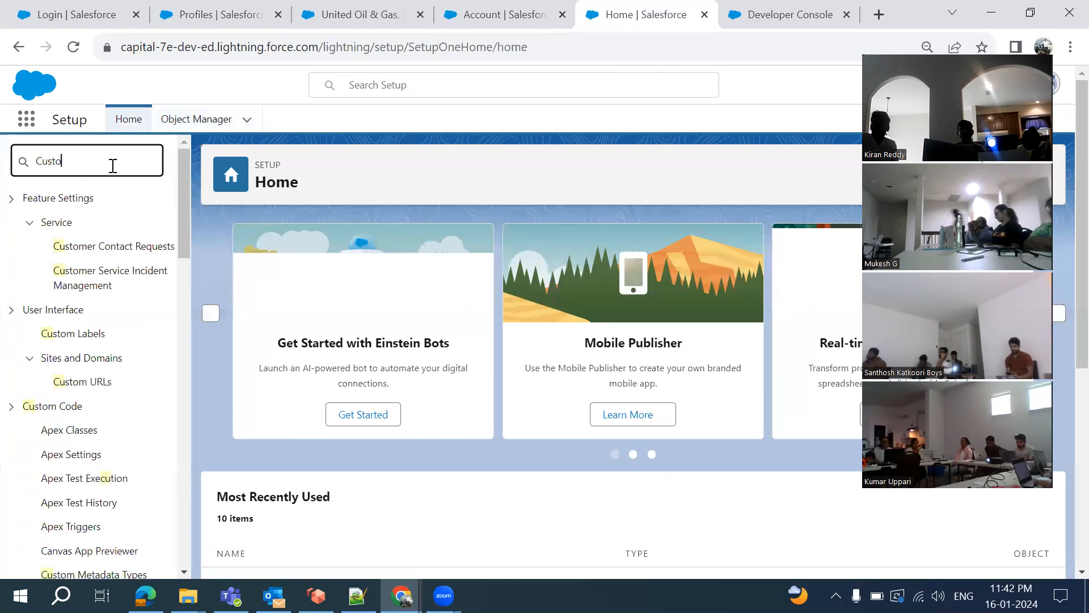
{"action": "type", "text": "e"}
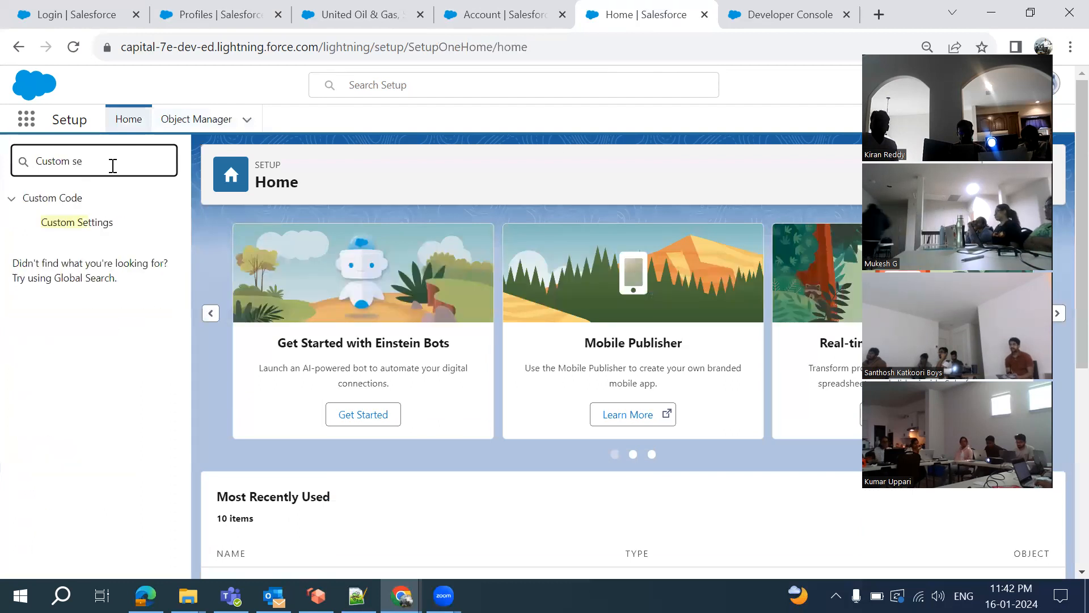
{"action": "left_click", "coordinate": [83, 227]}
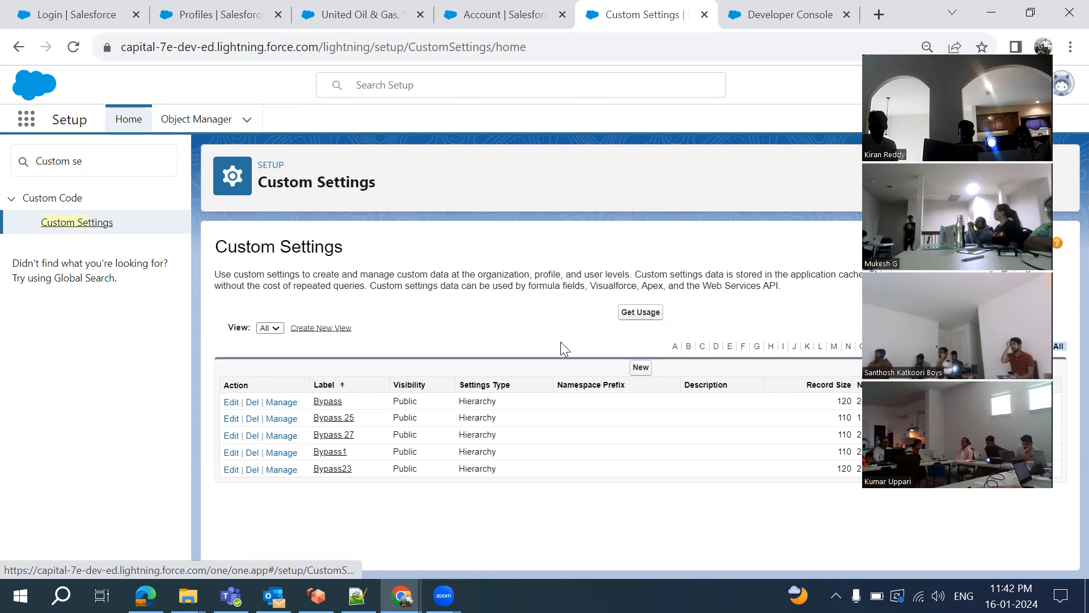
{"action": "left_click", "coordinate": [640, 366]}
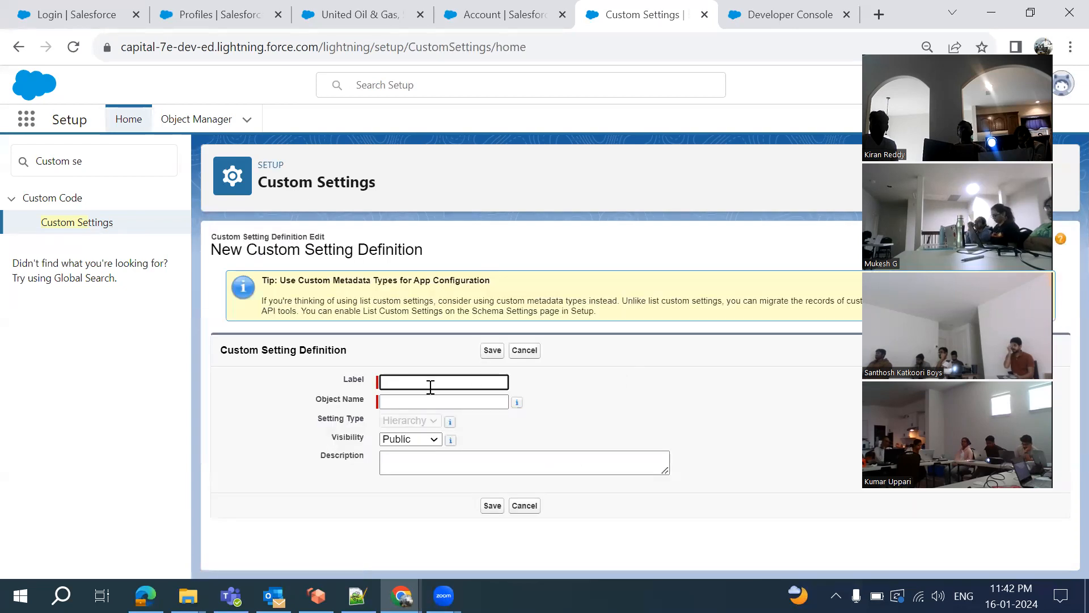
{"action": "left_click", "coordinate": [534, 353]}
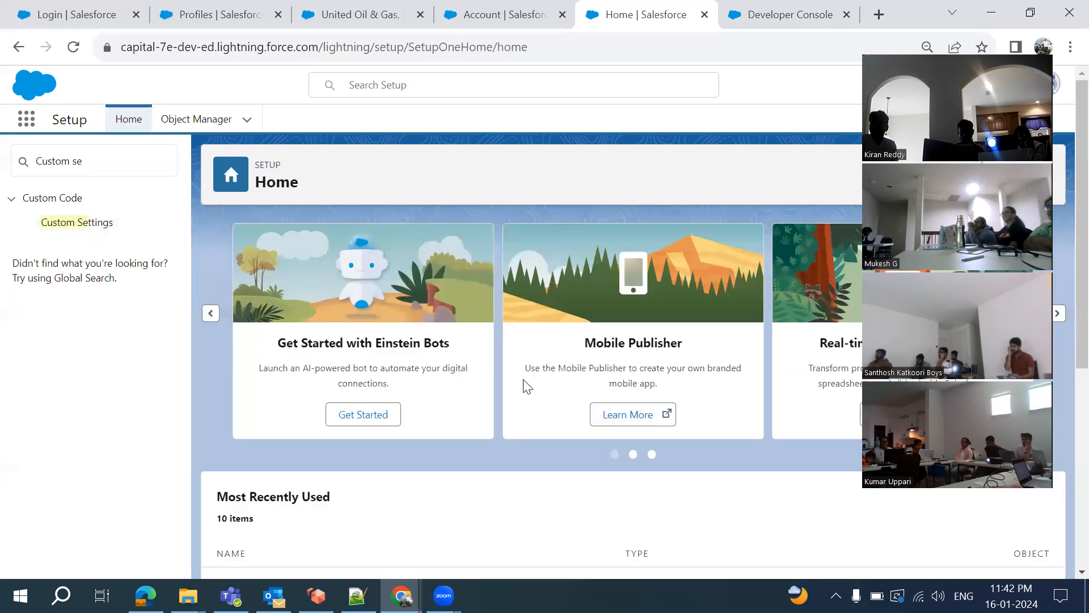
{"action": "left_click", "coordinate": [77, 228]}
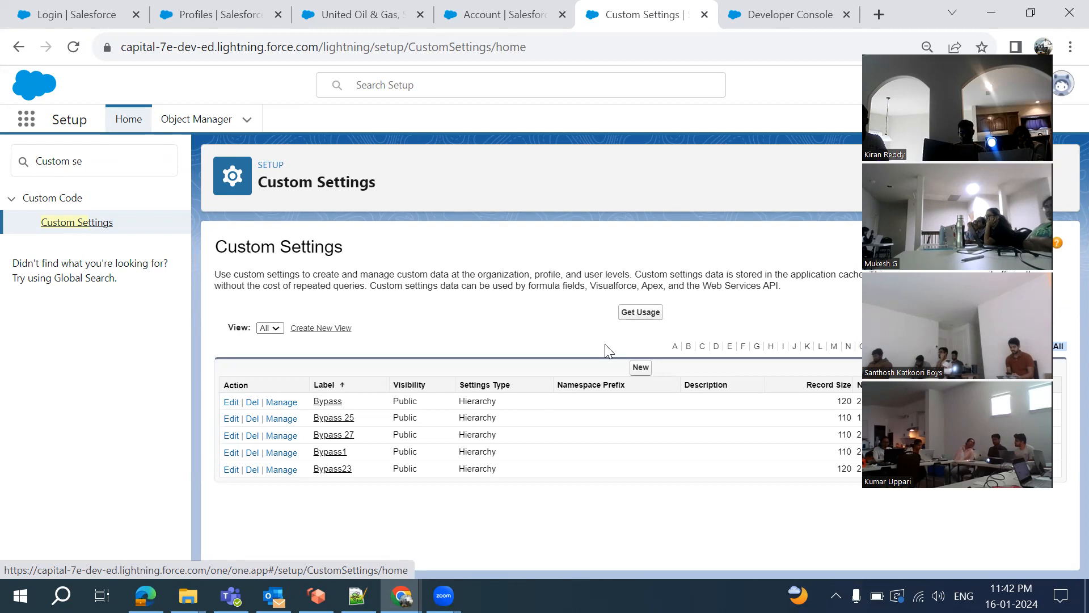
Start a new custom setting labelled 'Bypass Validation Rule' and attempt to save it
{"action": "left_click", "coordinate": [641, 367]}
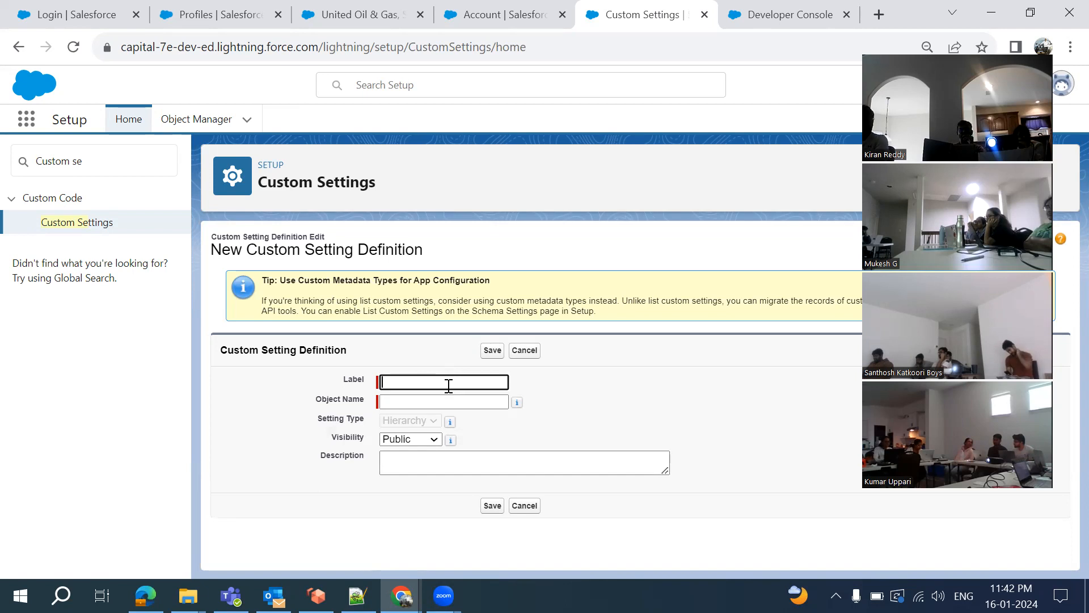
{"action": "type", "text": "V"}
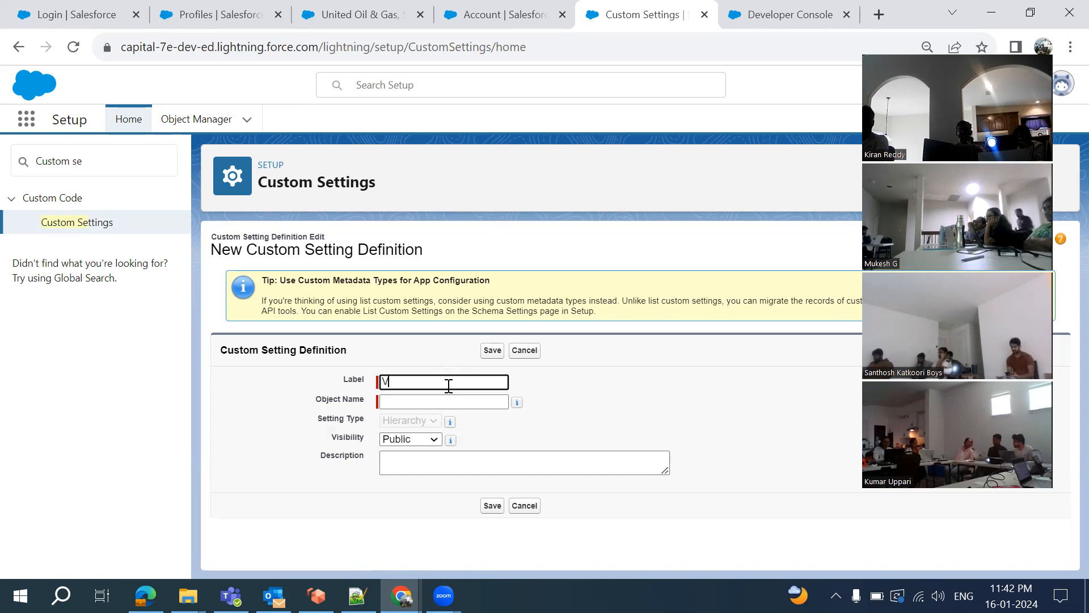
{"action": "key", "text": "BackSpace"}
{"action": "type", "text": "By"}
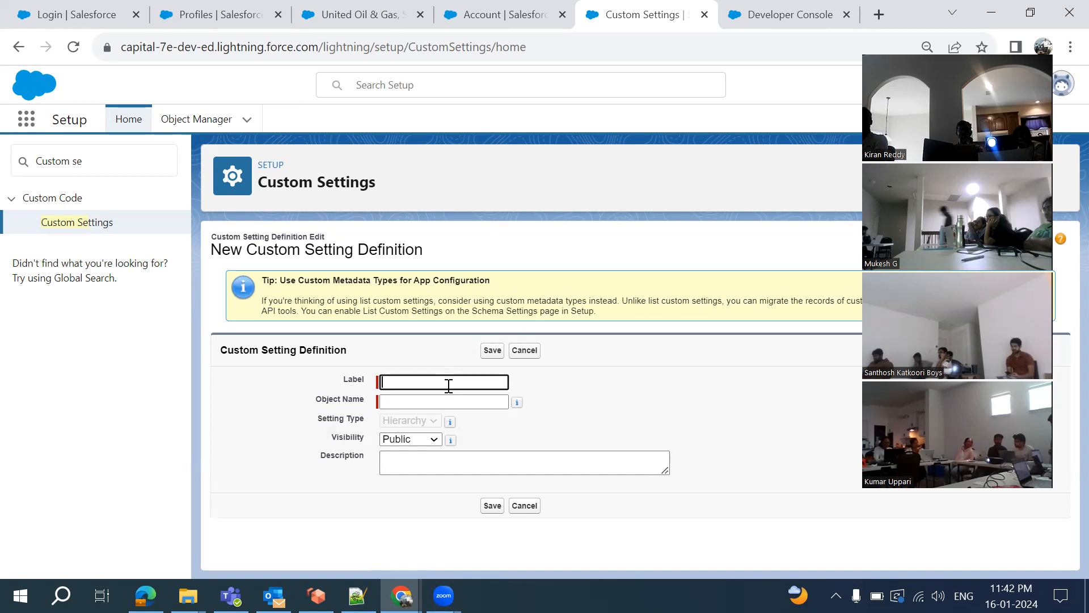
{"action": "type", "text": "pas"}
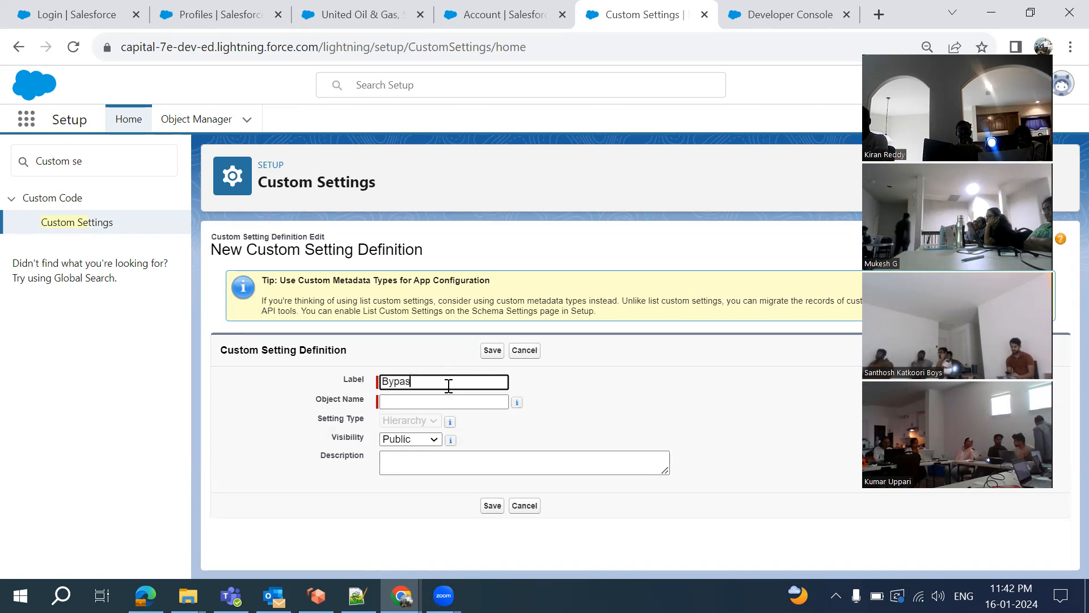
{"action": "type", "text": "s Valid"}
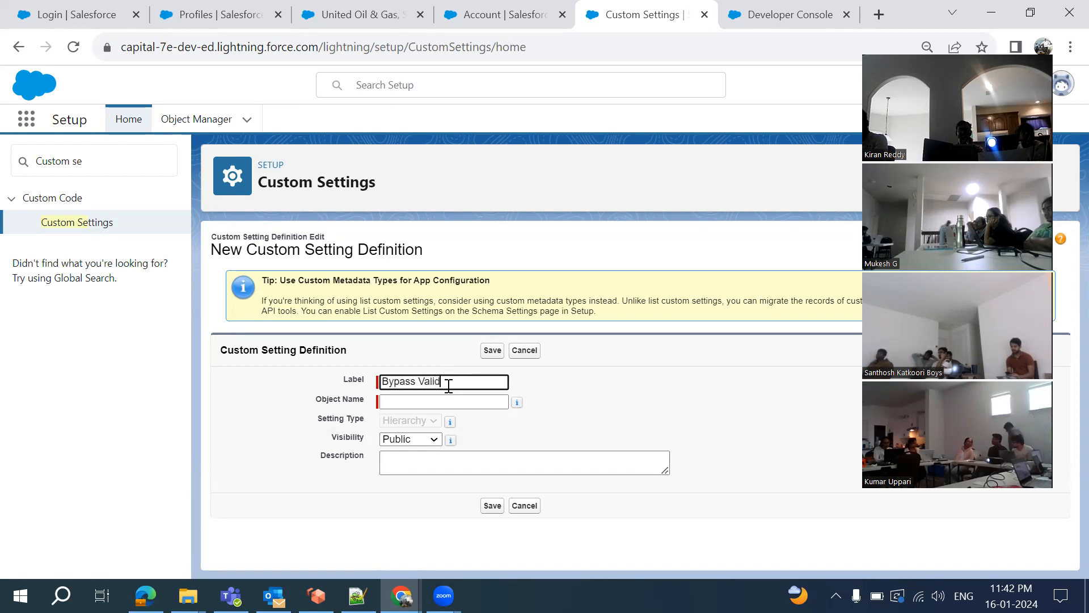
{"action": "type", "text": "ation RUle"}
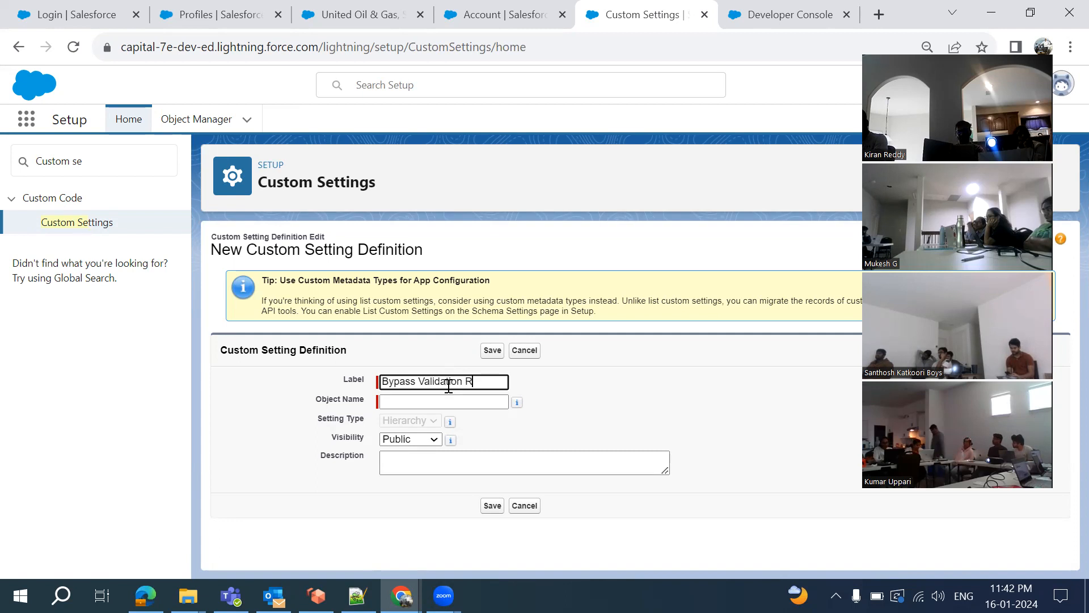
{"action": "key", "text": "BackSpace"}
{"action": "key", "text": "BackSpace"}
{"action": "key", "text": "BackSpace"}
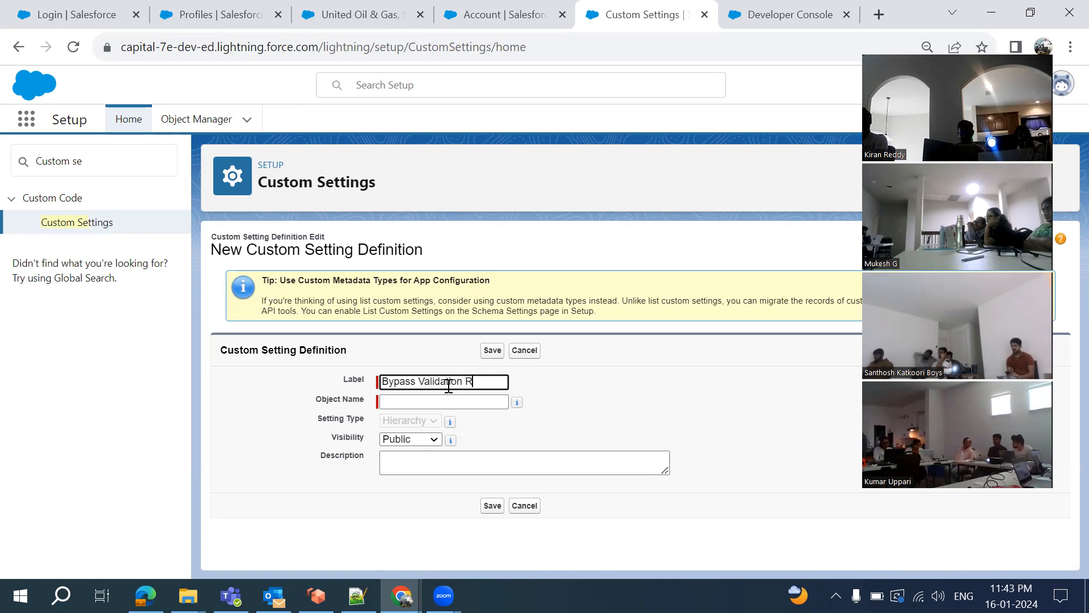
{"action": "key", "text": "BackSpace"}
{"action": "key", "text": "BackSpace"}
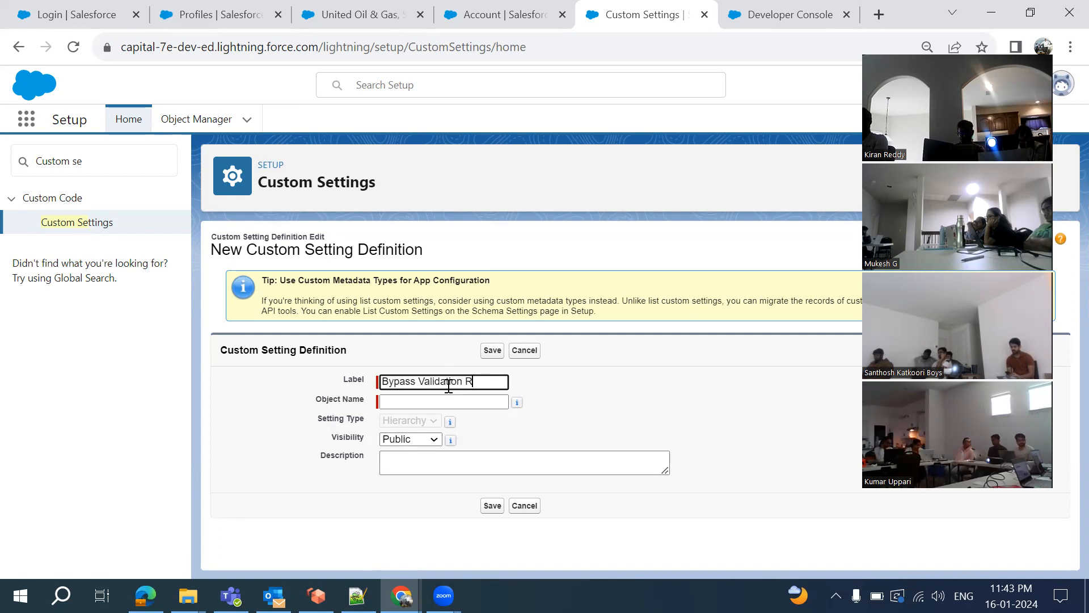
{"action": "left_click", "coordinate": [577, 433]}
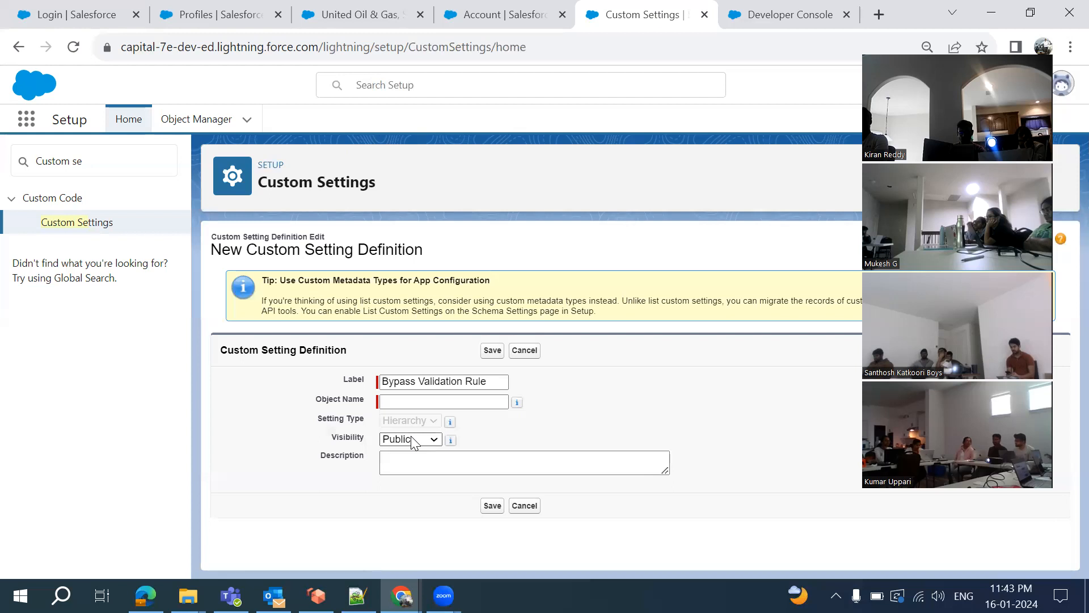
{"action": "left_click", "coordinate": [492, 351]}
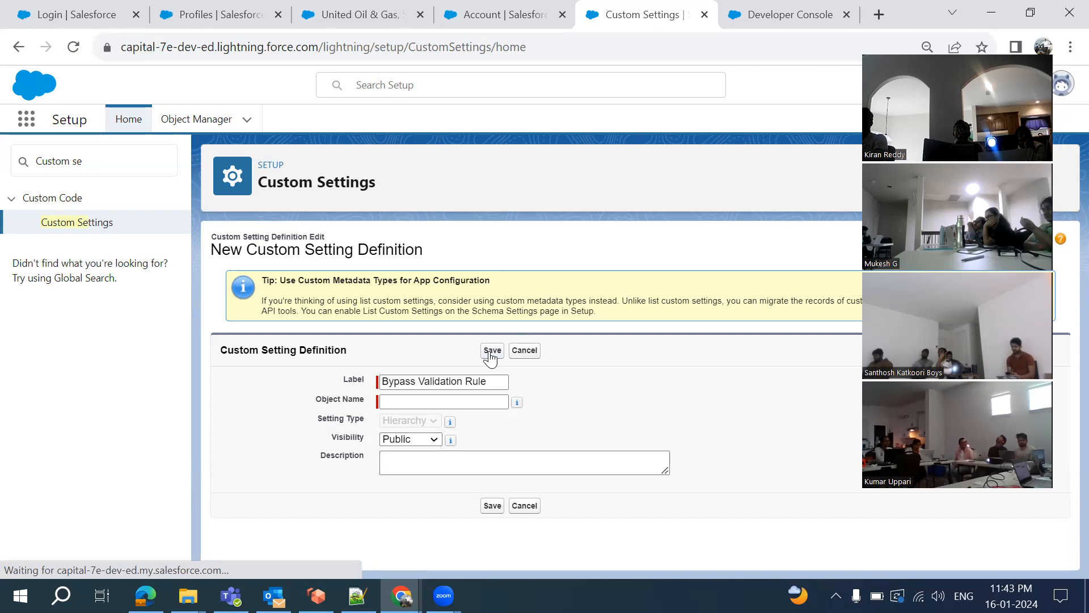
Set the object name to Bypass_Validation_Rule, copied from the label, and try saving
{"action": "left_click", "coordinate": [440, 423]}
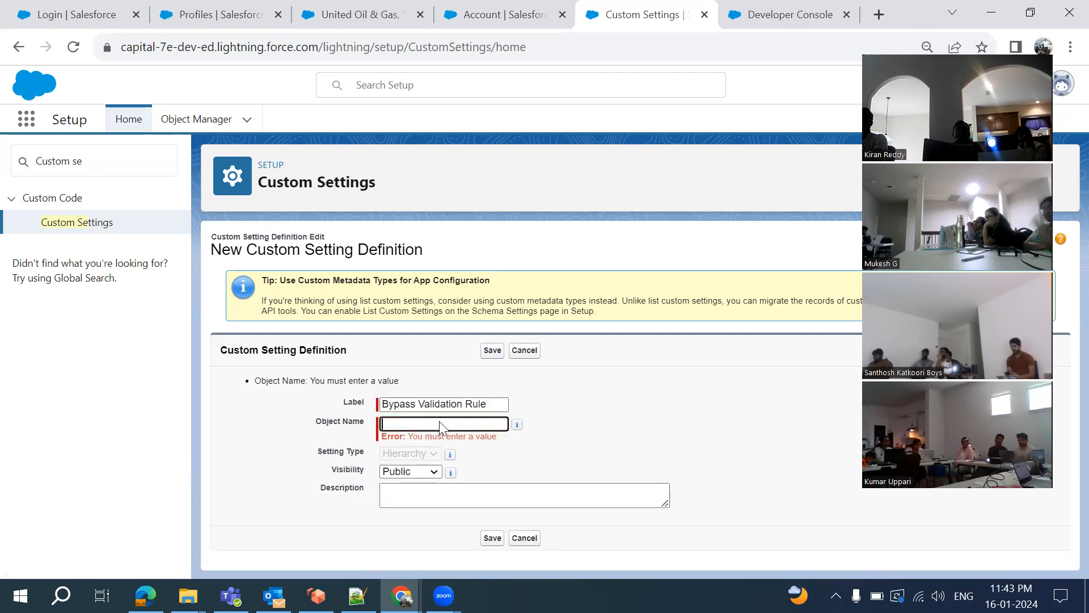
{"action": "key", "text": "shift+Tab"}
{"action": "key", "text": "ctrl+c"}
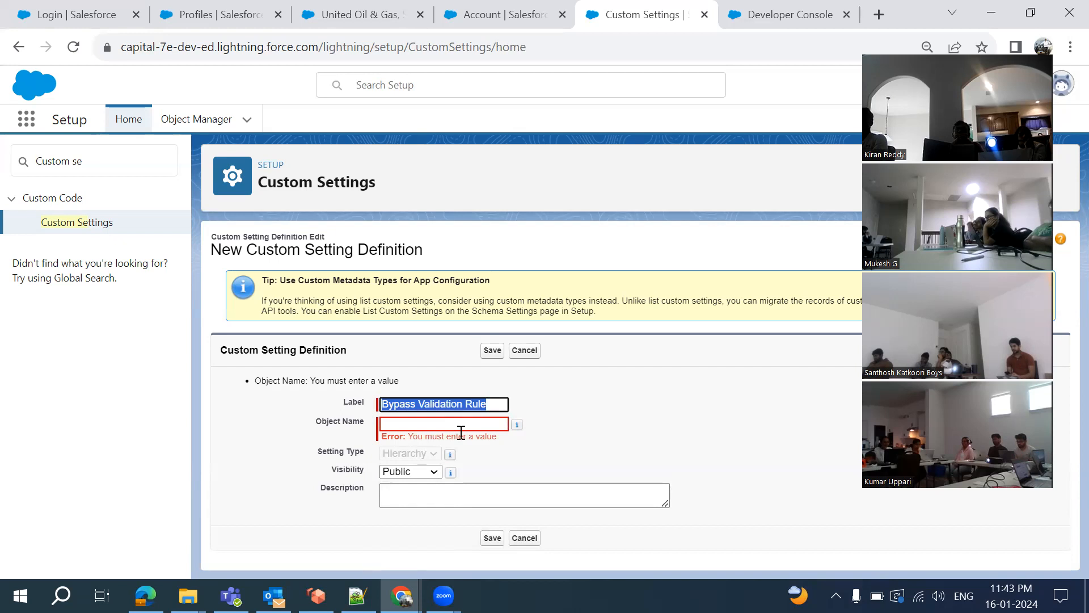
{"action": "left_click", "coordinate": [461, 435]}
{"action": "left_click", "coordinate": [494, 409]}
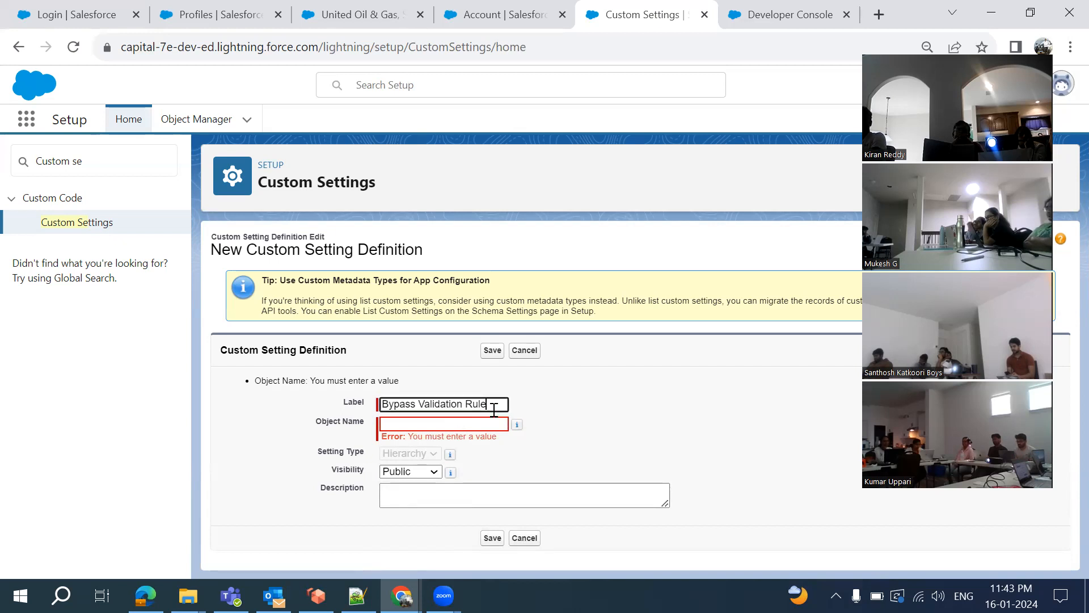
{"action": "left_click", "coordinate": [496, 423]}
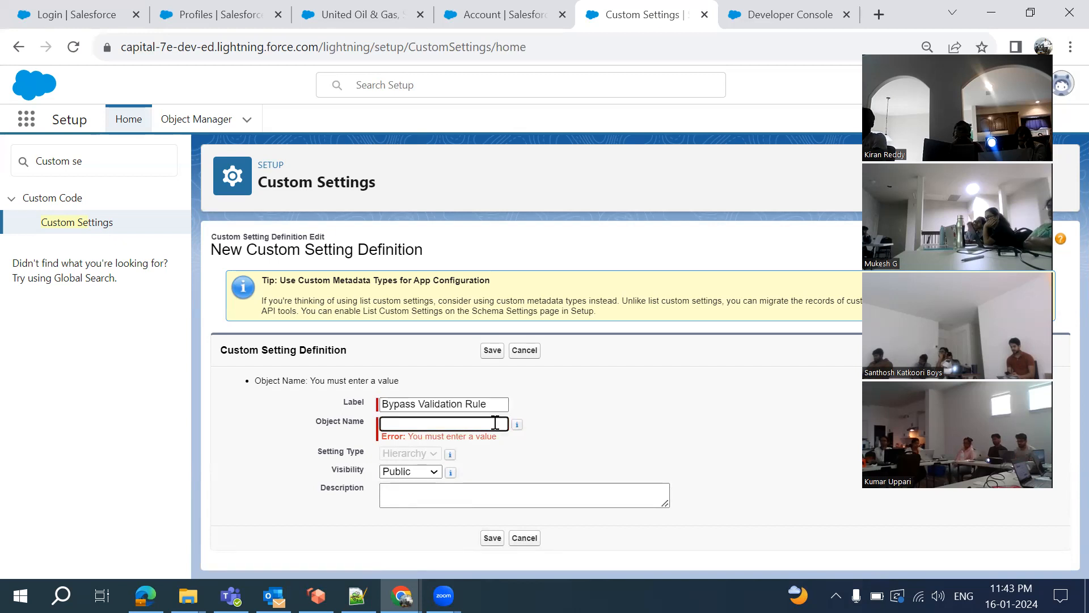
{"action": "key", "text": "ctrl+v"}
{"action": "left_click", "coordinate": [419, 424]}
{"action": "key", "text": "BackSpace"}
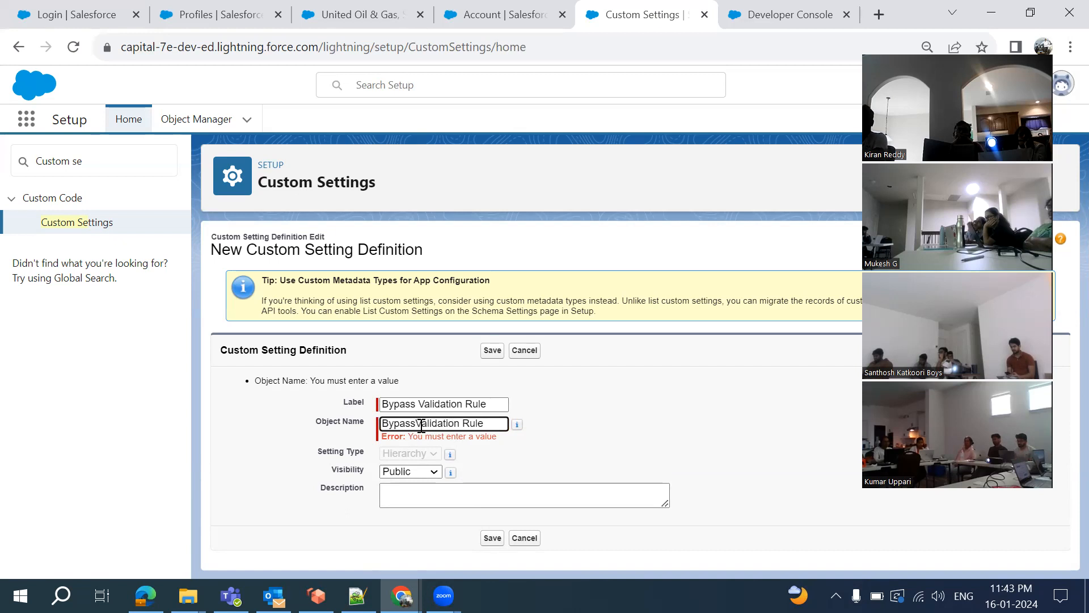
{"action": "type", "text": "_"}
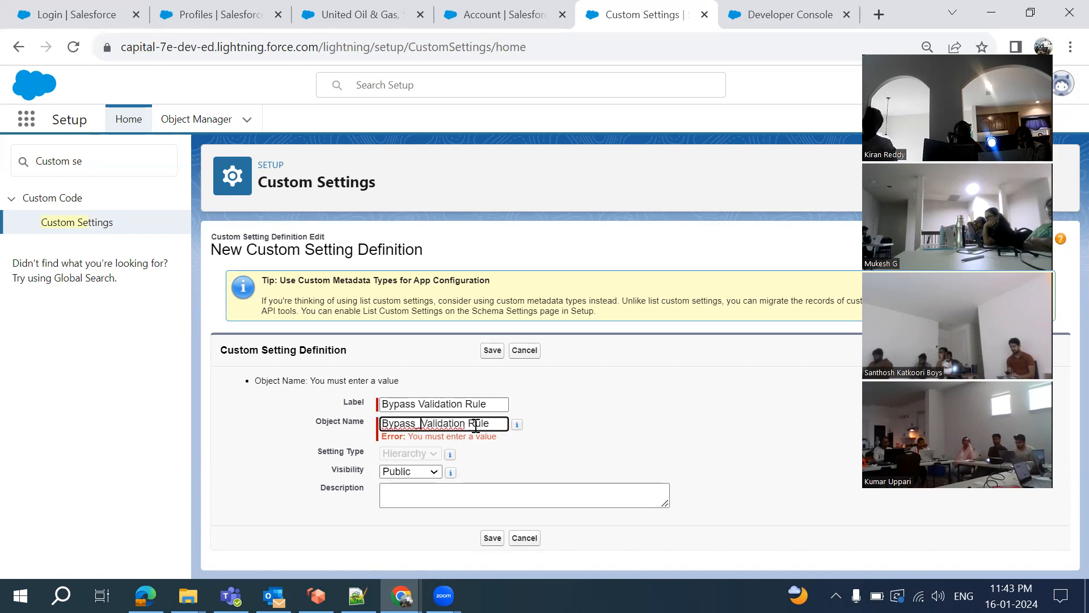
{"action": "left_click", "coordinate": [471, 424]}
{"action": "key", "text": "BackSpace"}
{"action": "type", "text": "_"}
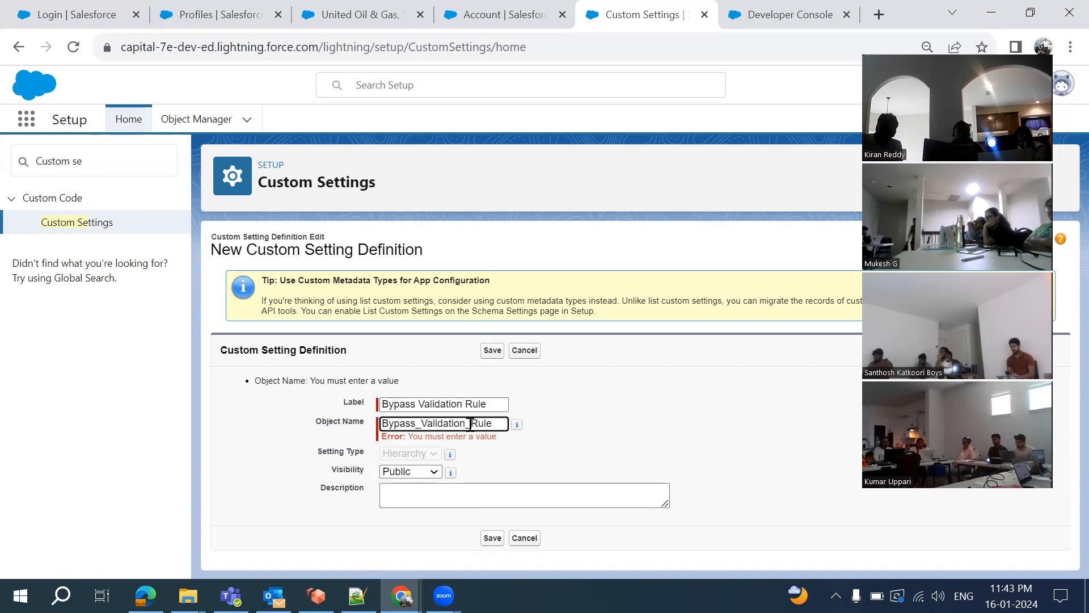
{"action": "left_click", "coordinate": [495, 352]}
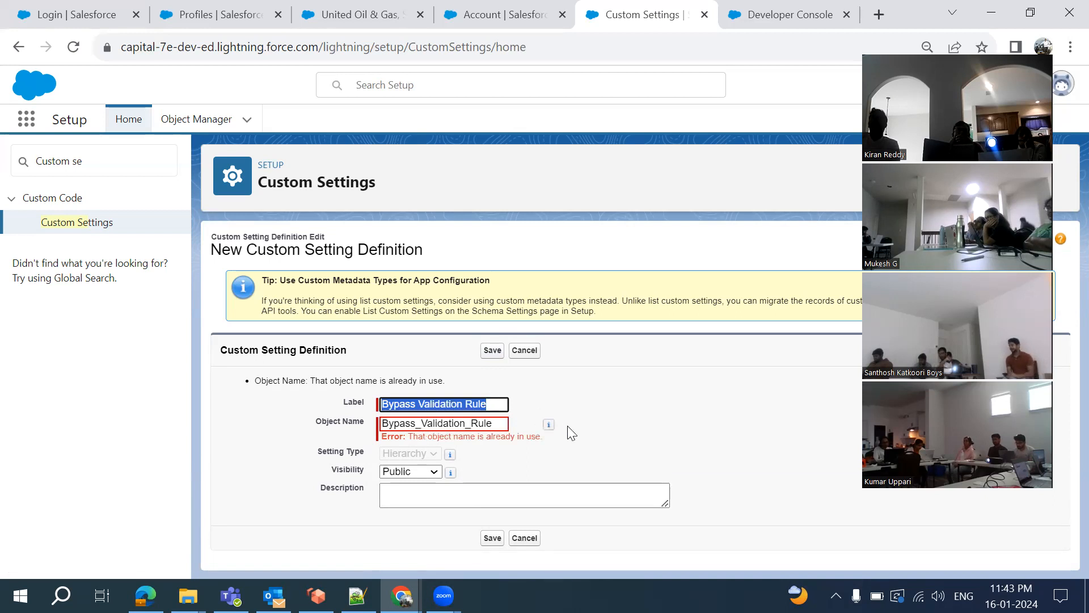
Rename to Bypass Validation Rule33 / Bypass_Validation_Rule33 after the name-in-use error and save
{"action": "left_click", "coordinate": [500, 424]}
{"action": "type", "text": "3"}
{"action": "left_click", "coordinate": [490, 404]}
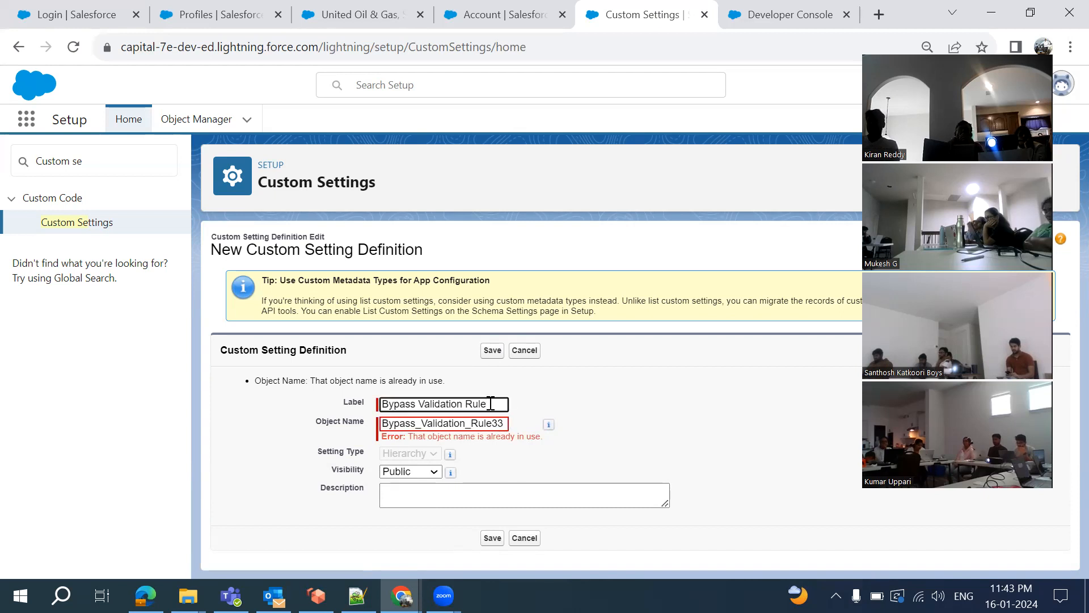
{"action": "type", "text": "33"}
{"action": "left_click", "coordinate": [491, 351]}
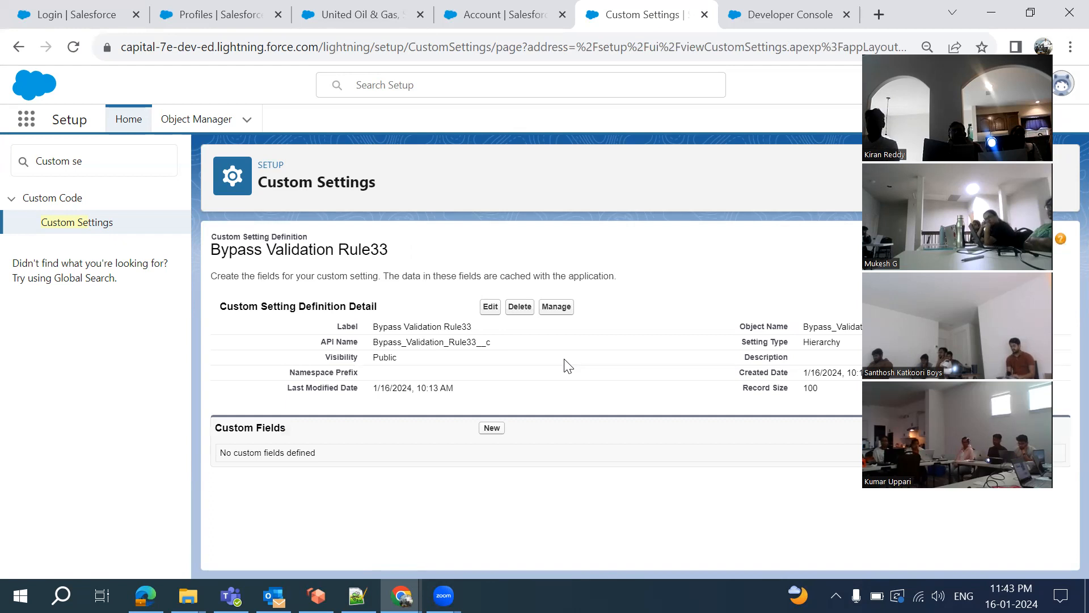
Create a Checkbox field labelled 'Bypass Validation' (Bypass_Validation__c) on the setting
{"action": "left_click", "coordinate": [492, 429]}
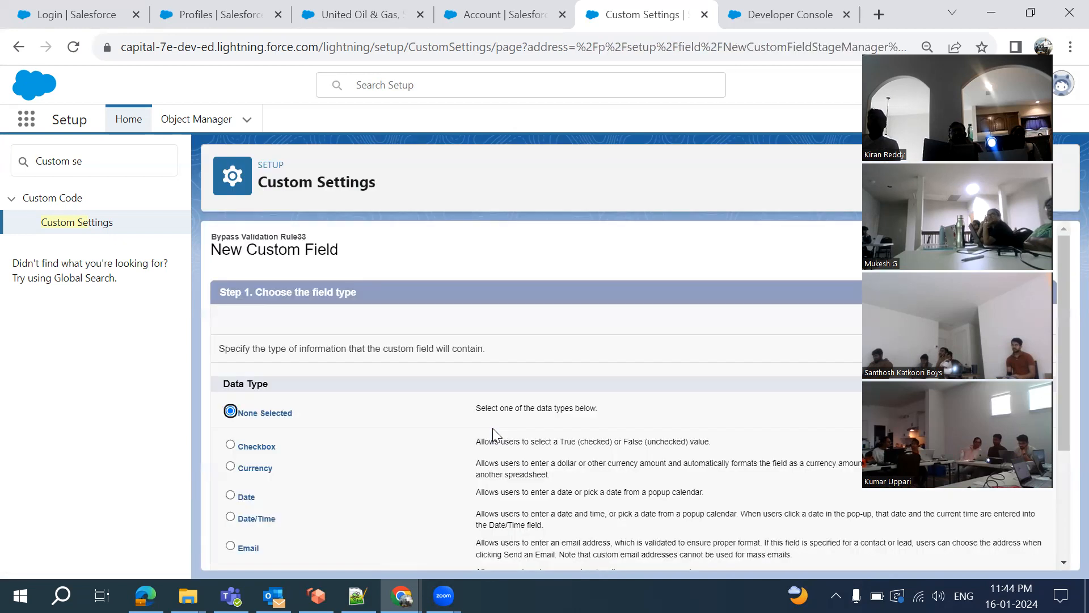
{"action": "left_click", "coordinate": [230, 446]}
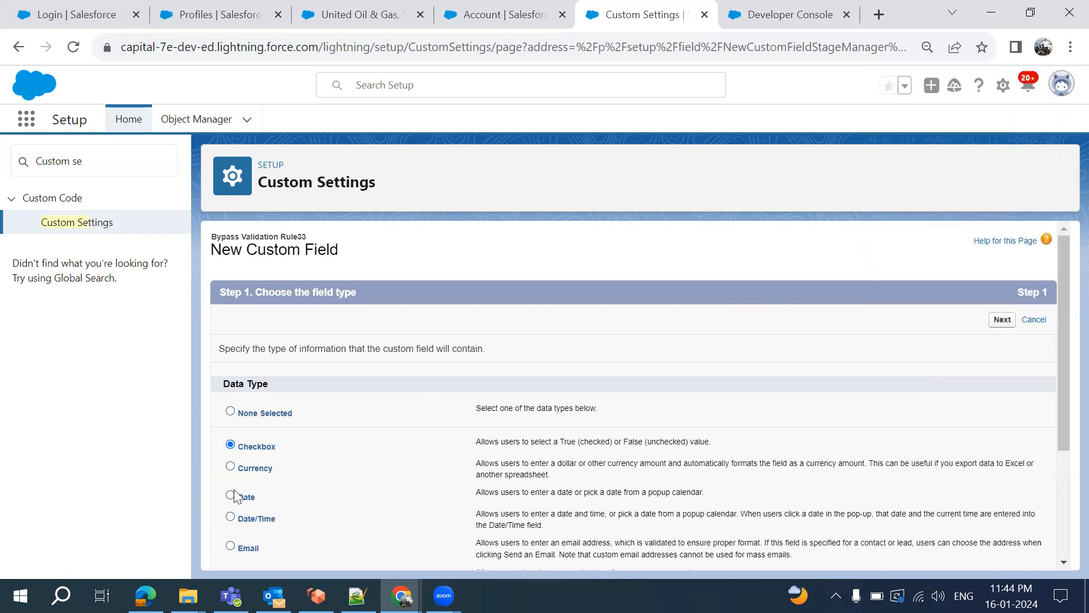
{"action": "left_click", "coordinate": [1002, 319]}
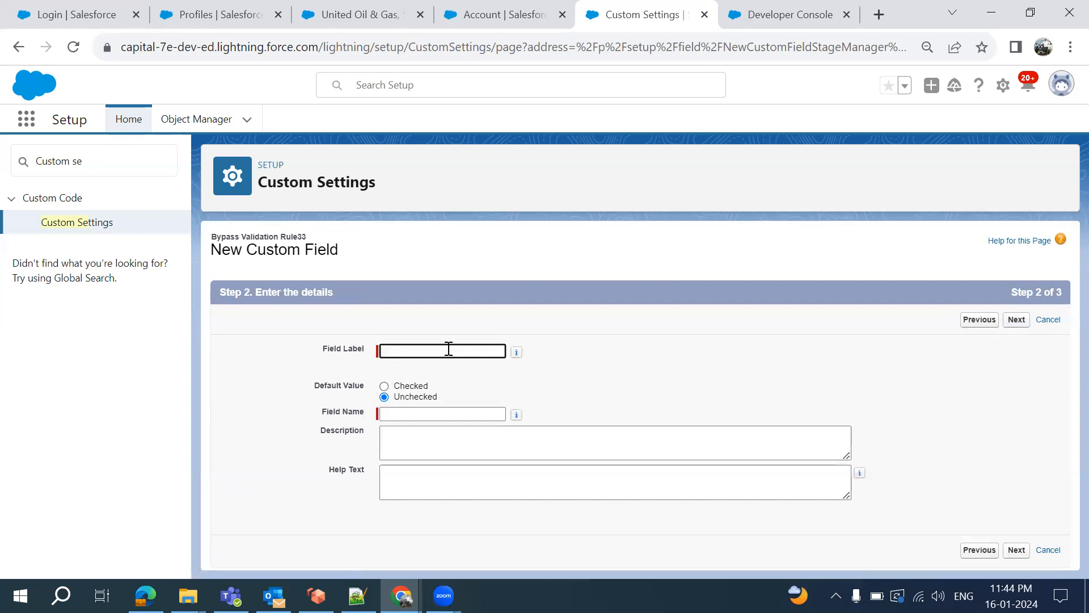
{"action": "left_click", "coordinate": [448, 349]}
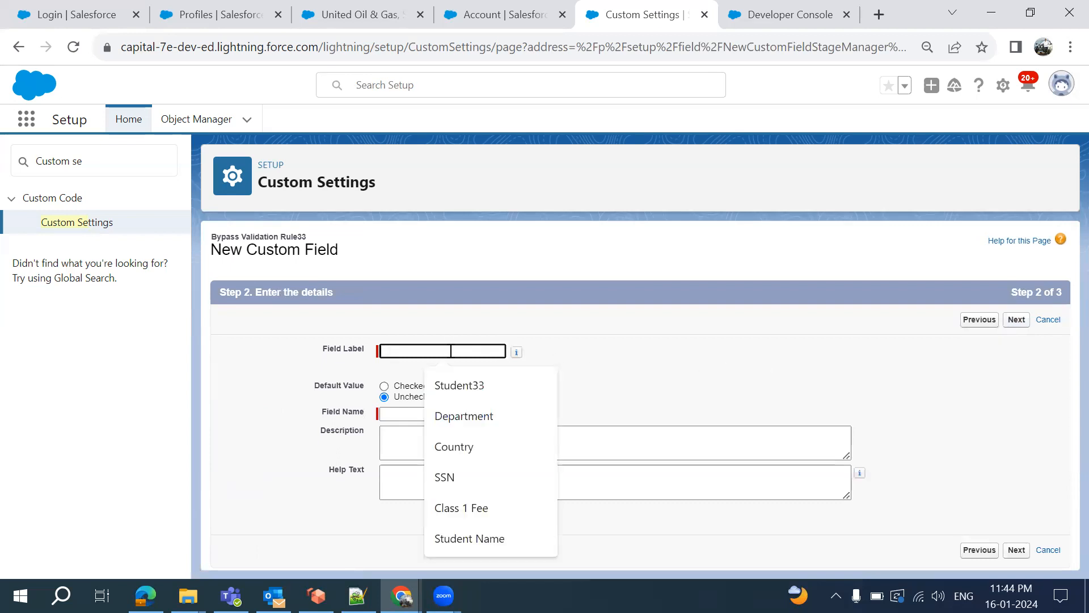
{"action": "type", "text": "Bypass Validation"}
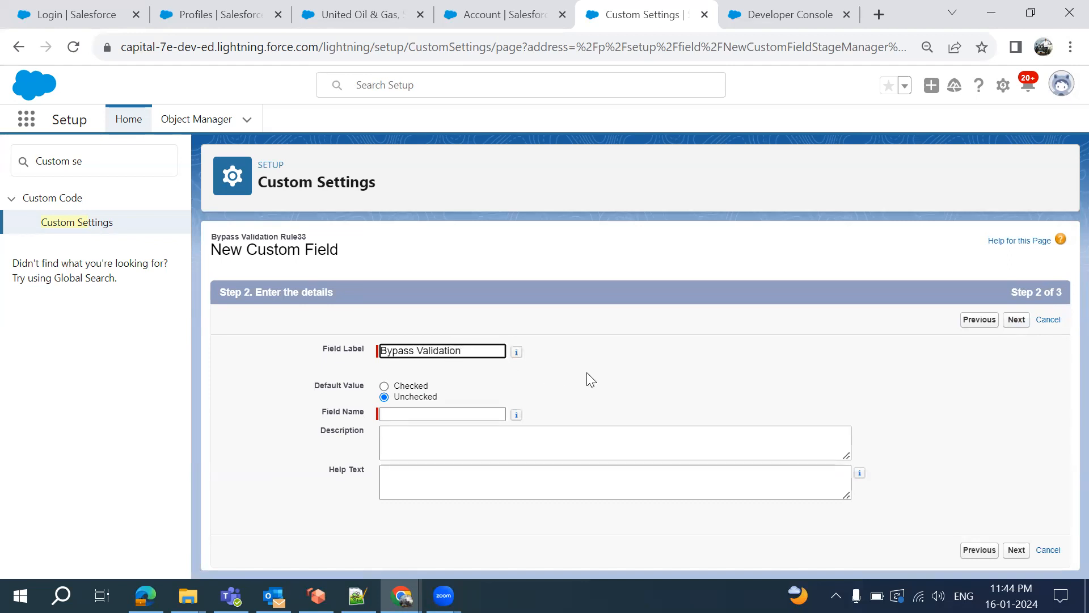
{"action": "left_click", "coordinate": [593, 378]}
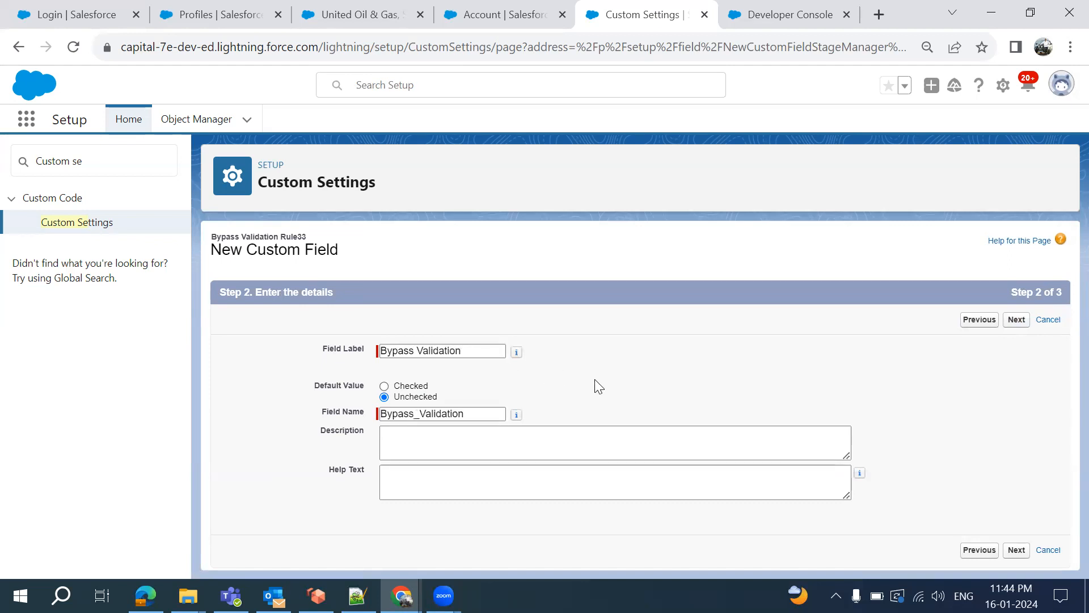
{"action": "left_click", "coordinate": [1016, 320]}
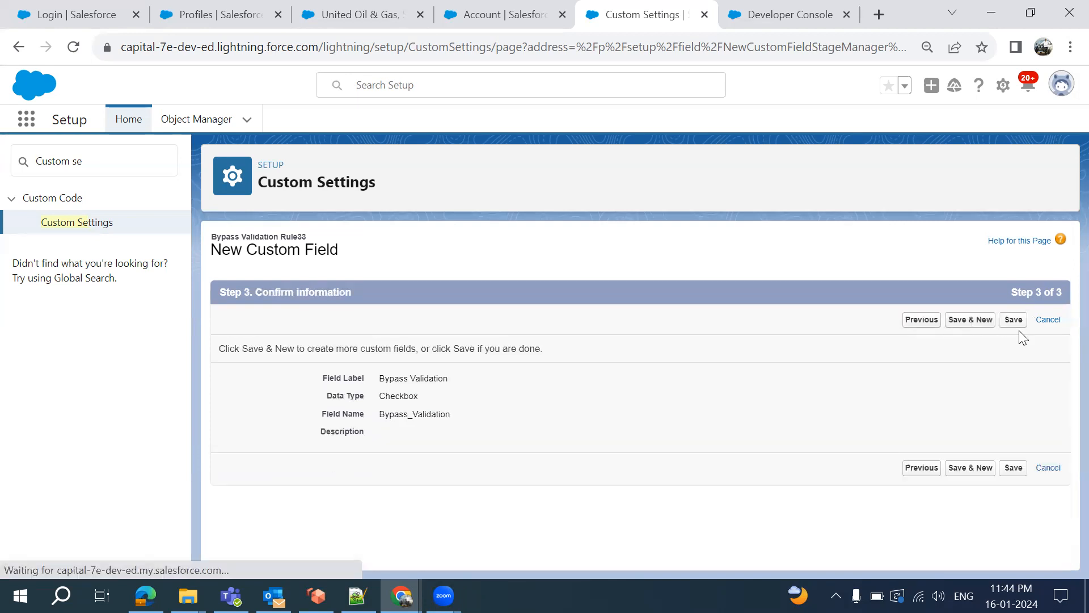
{"action": "left_click", "coordinate": [1014, 320]}
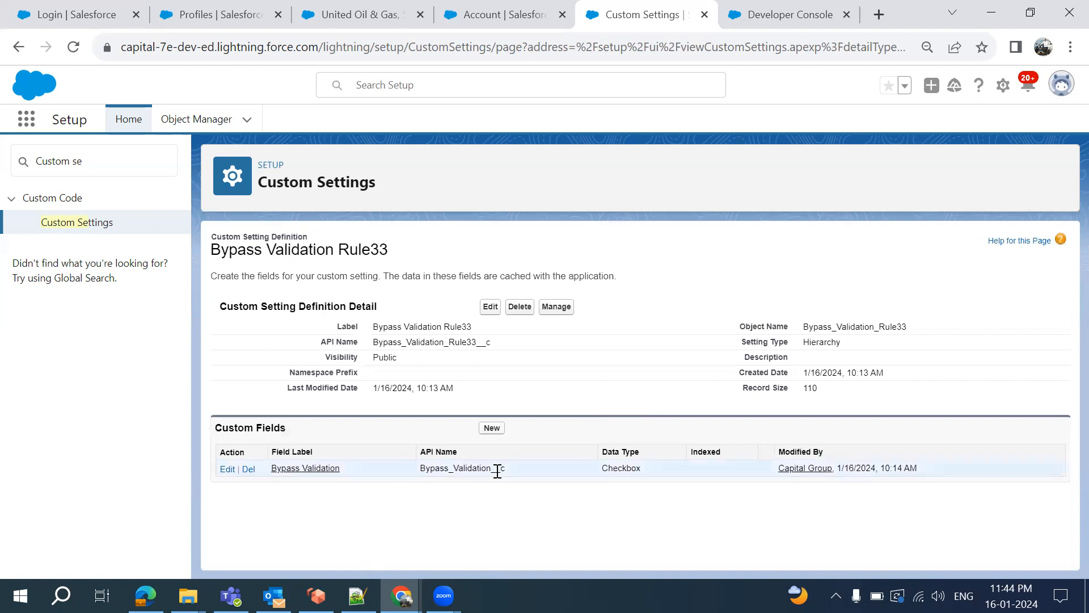
Copy the new field's API name and open the Manage page for Bypass Validation Rule33
{"action": "double_click", "coordinate": [481, 472]}
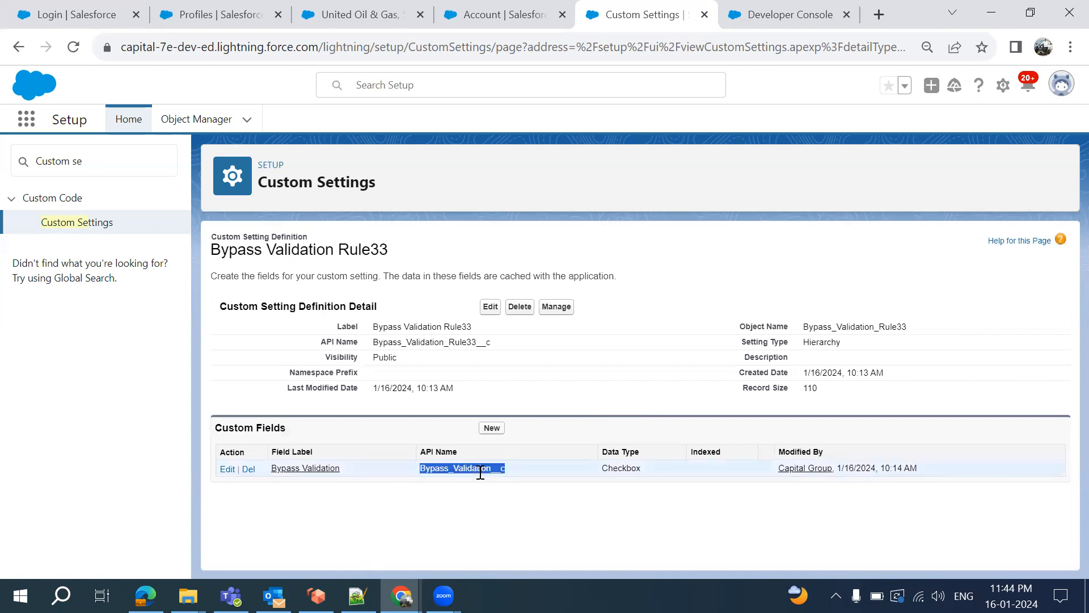
{"action": "left_click", "coordinate": [559, 312]}
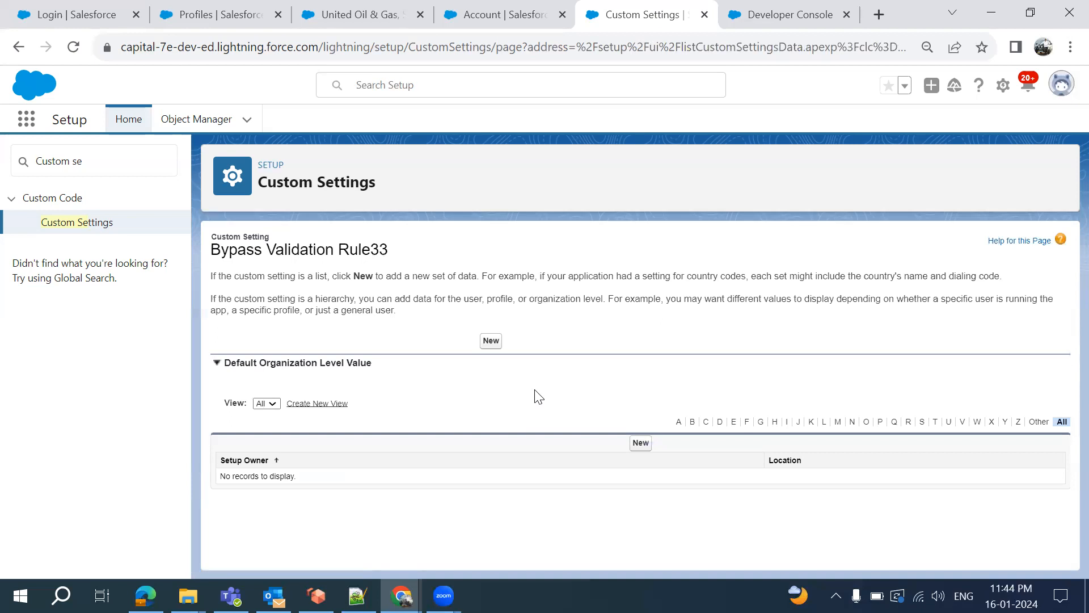
Create a Profile-level setting for System Administrator with Bypass Validation checked, save it, and return to the list
{"action": "left_click", "coordinate": [644, 449]}
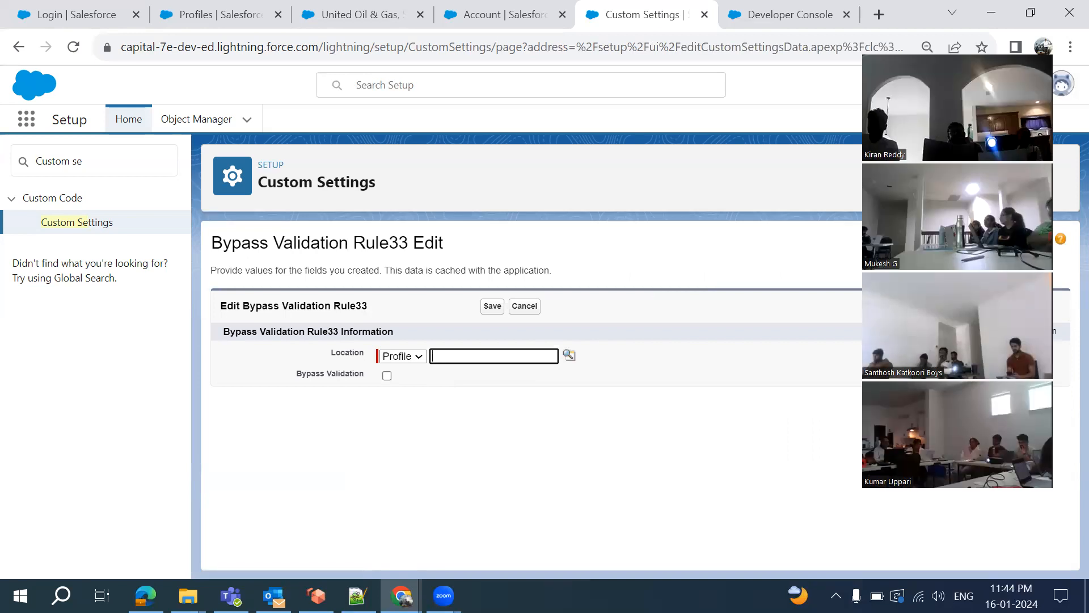
{"action": "left_click", "coordinate": [409, 361]}
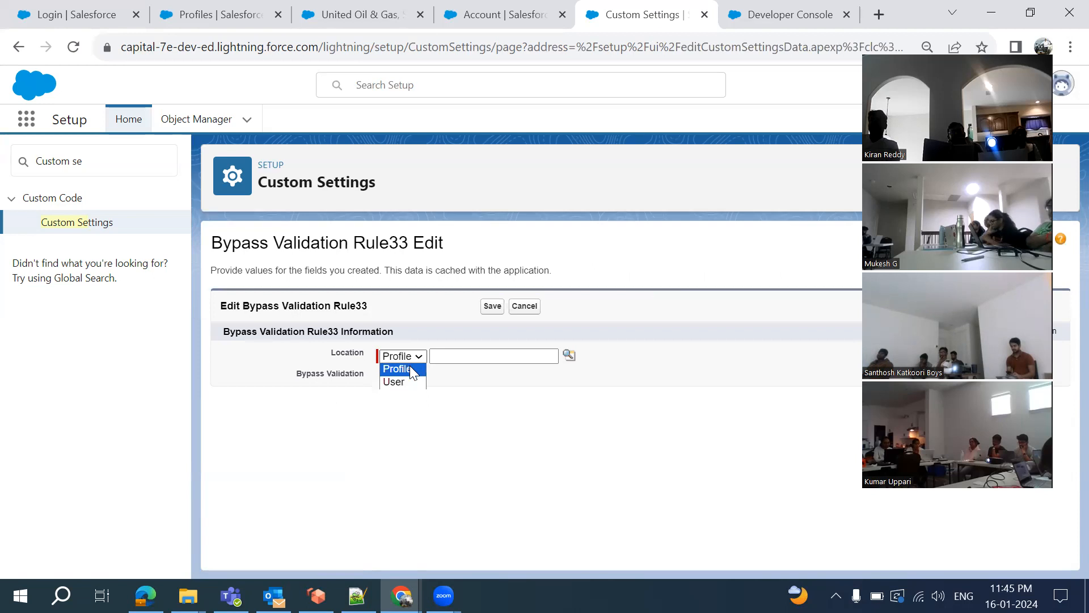
{"action": "left_click", "coordinate": [409, 369]}
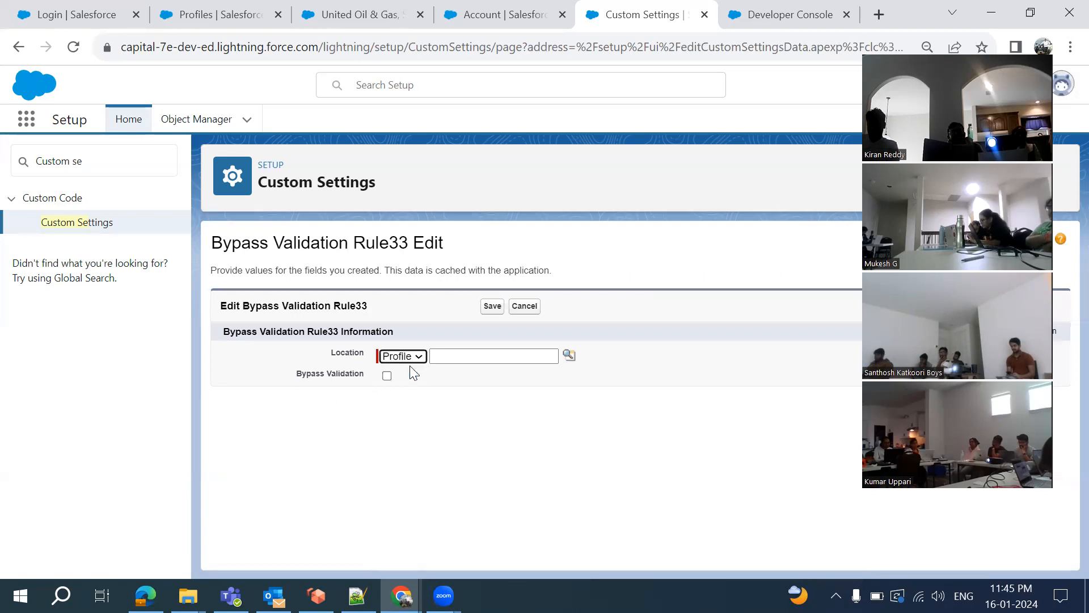
{"action": "left_click", "coordinate": [570, 357]}
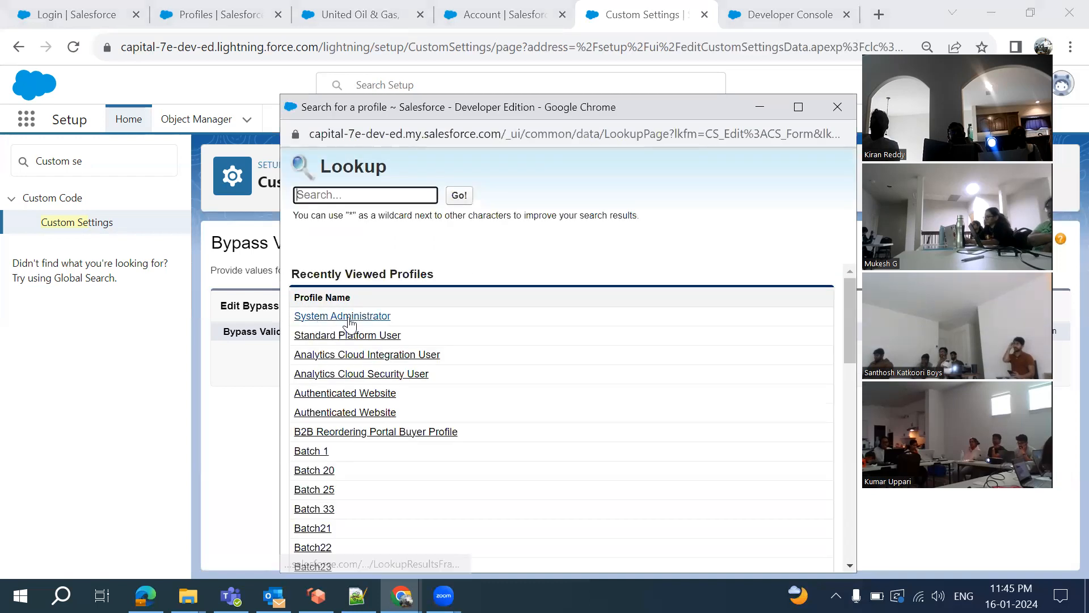
{"action": "left_click", "coordinate": [349, 317]}
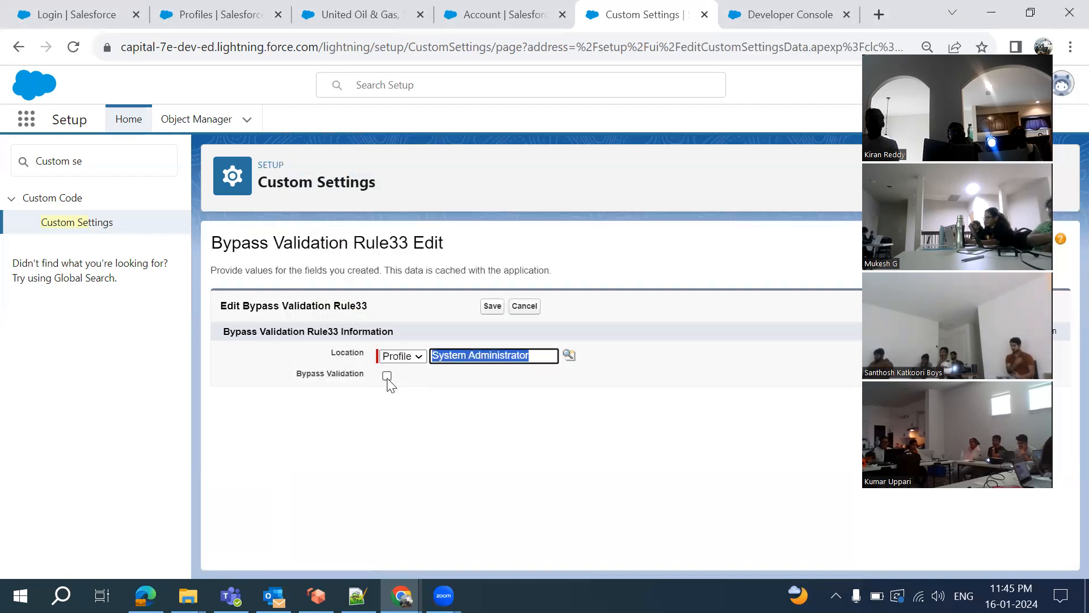
{"action": "left_click", "coordinate": [386, 376]}
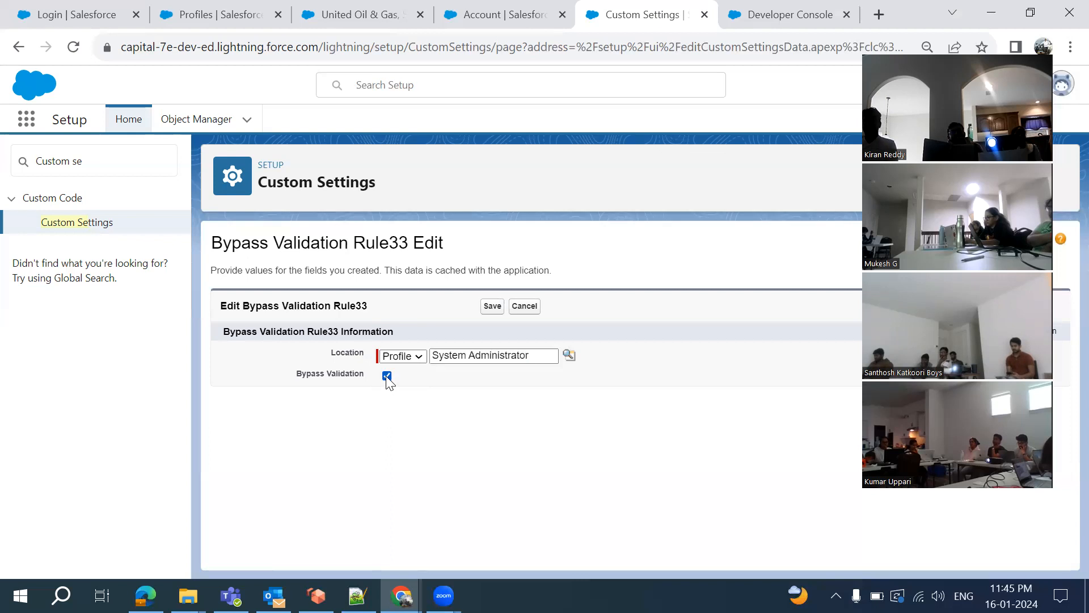
{"action": "left_click", "coordinate": [493, 307]}
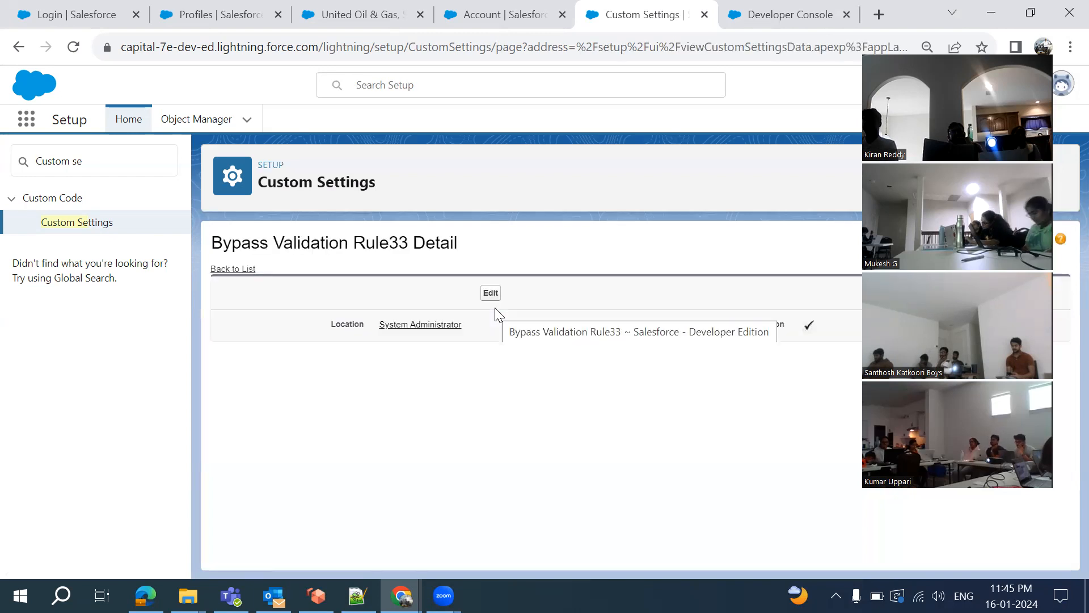
{"action": "left_click", "coordinate": [224, 271]}
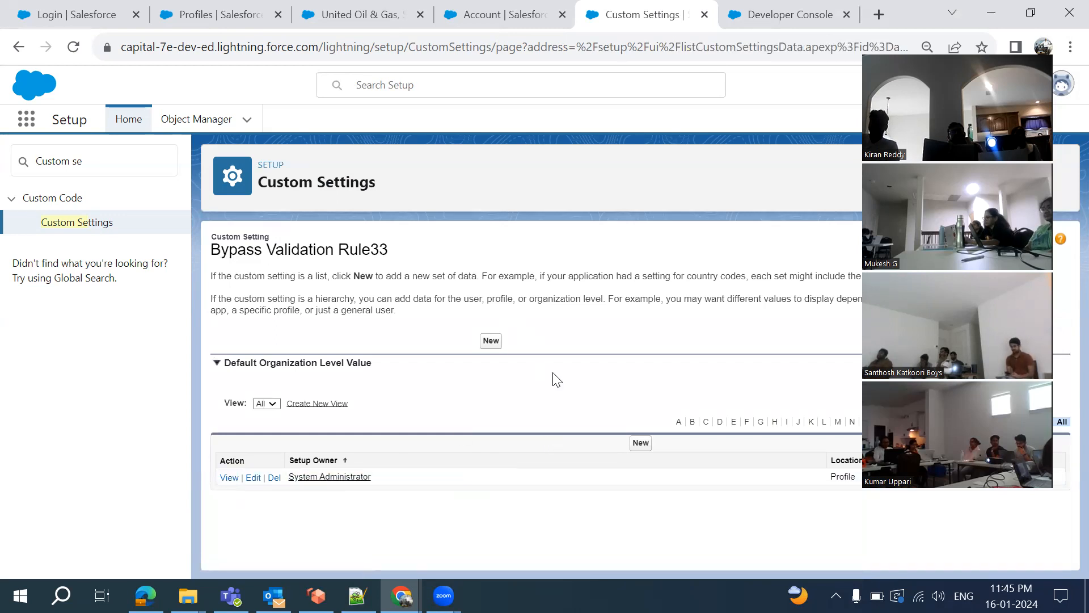
Edit the Account validation rule, placing the cursor right after AND( in the error condition formula
{"action": "left_click", "coordinate": [502, 18]}
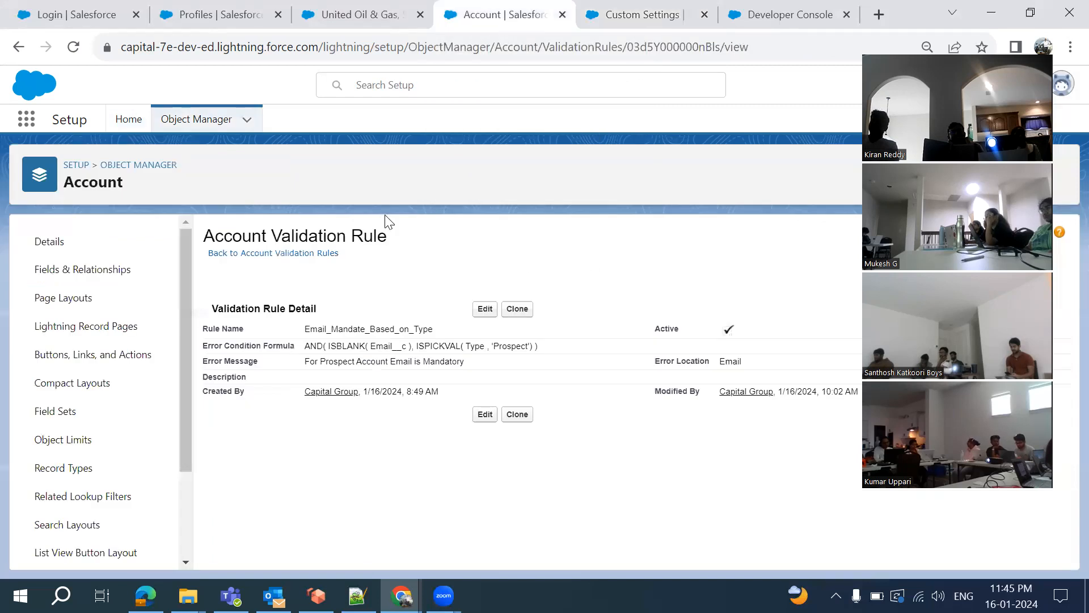
{"action": "left_click", "coordinate": [485, 310]}
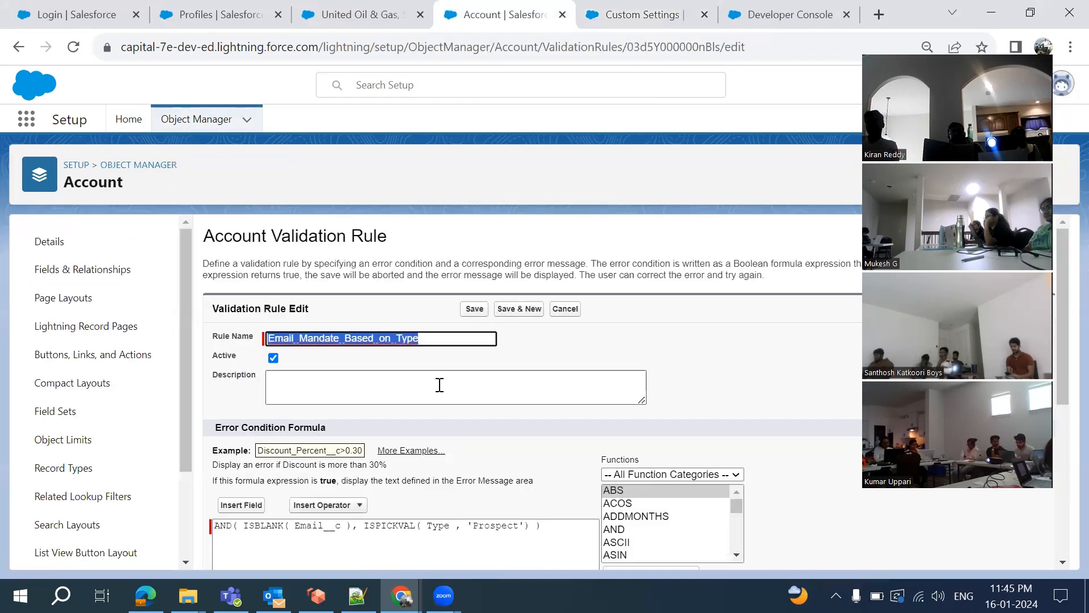
{"action": "scroll", "coordinate": [439, 384], "scroll_direction": "down", "scroll_amount": 4}
{"action": "left_click", "coordinate": [241, 308]}
{"action": "left_click", "coordinate": [241, 291]}
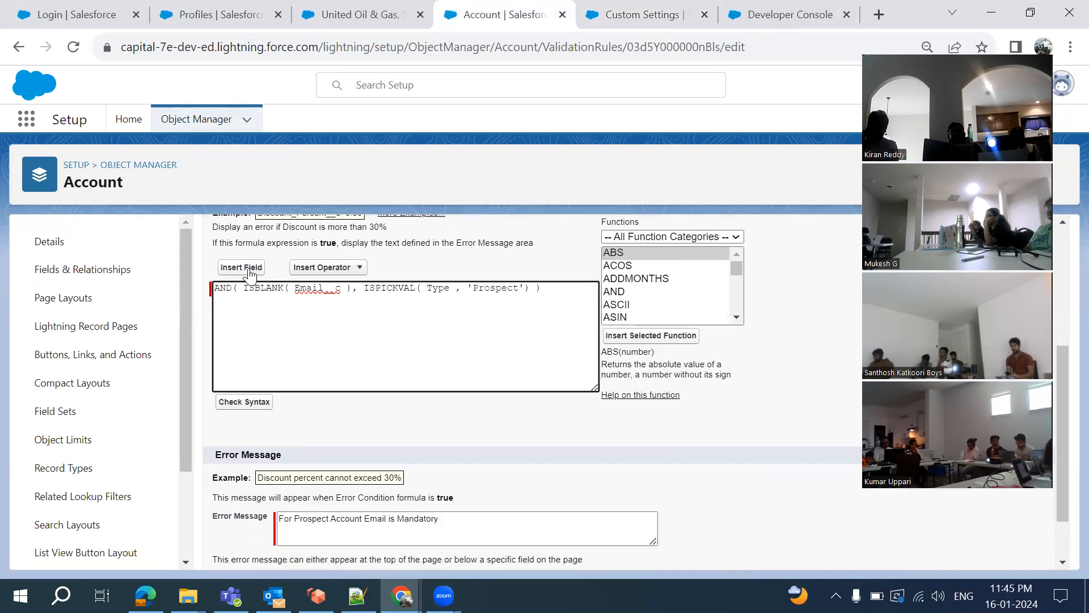
Insert $Setup.Bypass_Validation_Rule33__c.Bypass_Validation__c into the formula and type NOT( before it
{"action": "left_click", "coordinate": [250, 270]}
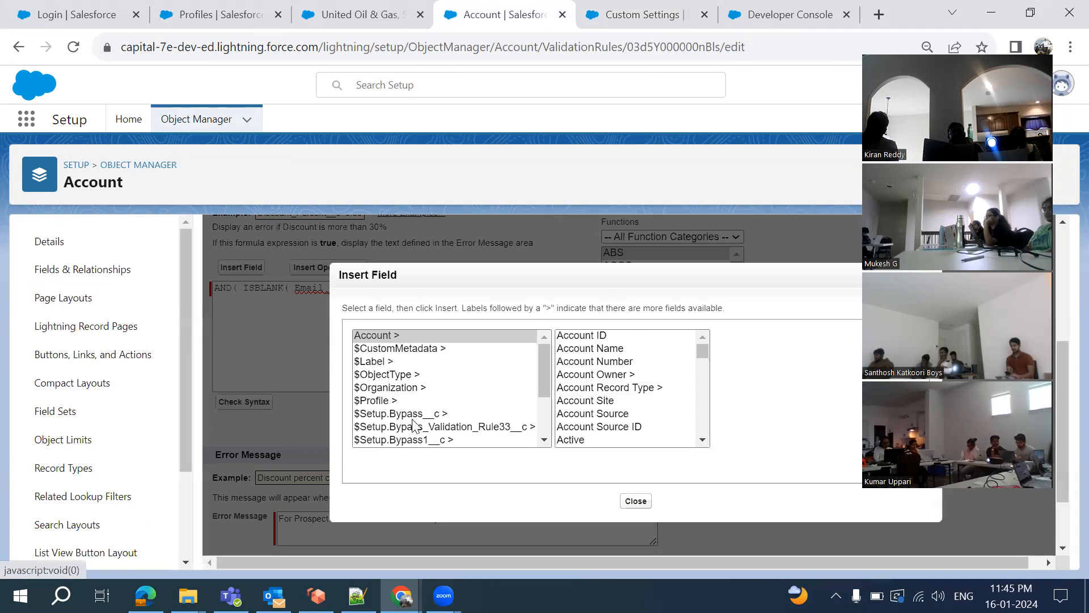
{"action": "scroll", "coordinate": [414, 425], "scroll_direction": "down", "scroll_amount": 1}
{"action": "scroll", "coordinate": [414, 424], "scroll_direction": "down", "scroll_amount": 1}
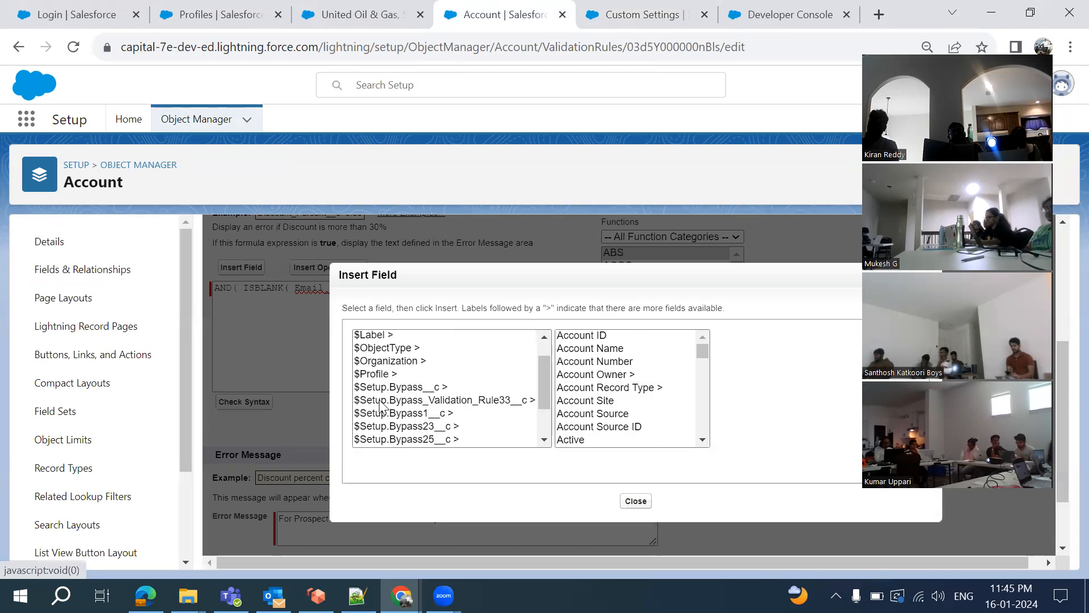
{"action": "left_click", "coordinate": [456, 400]}
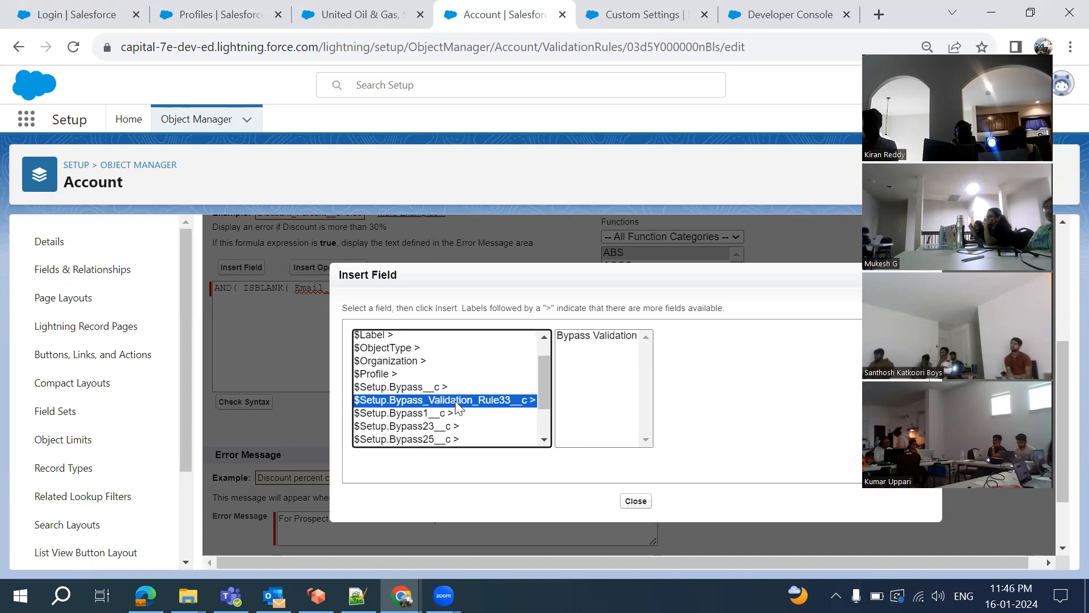
{"action": "left_click", "coordinate": [599, 337]}
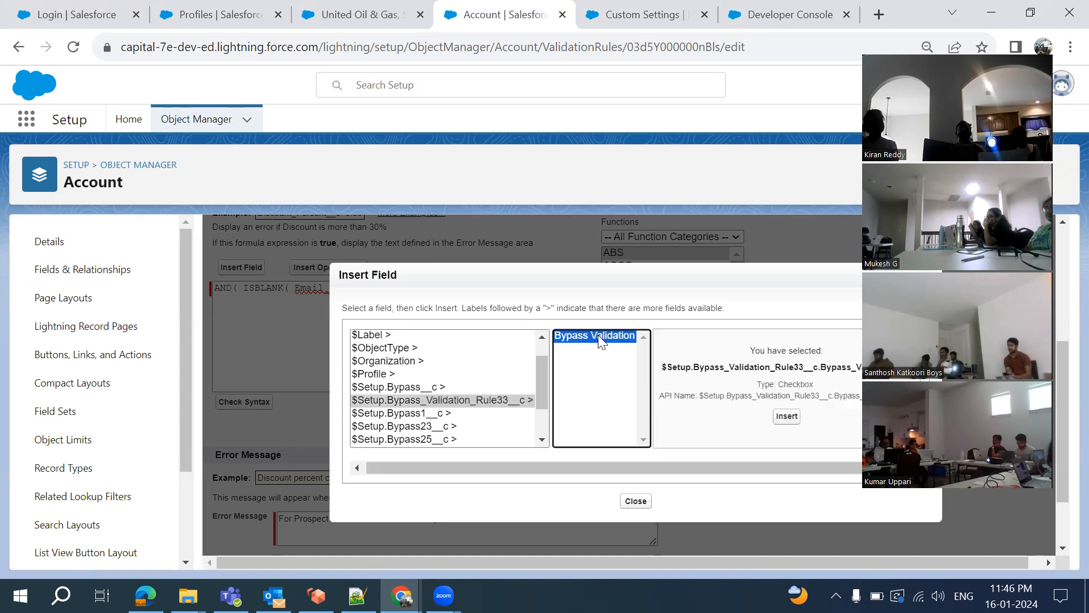
{"action": "left_click", "coordinate": [786, 416]}
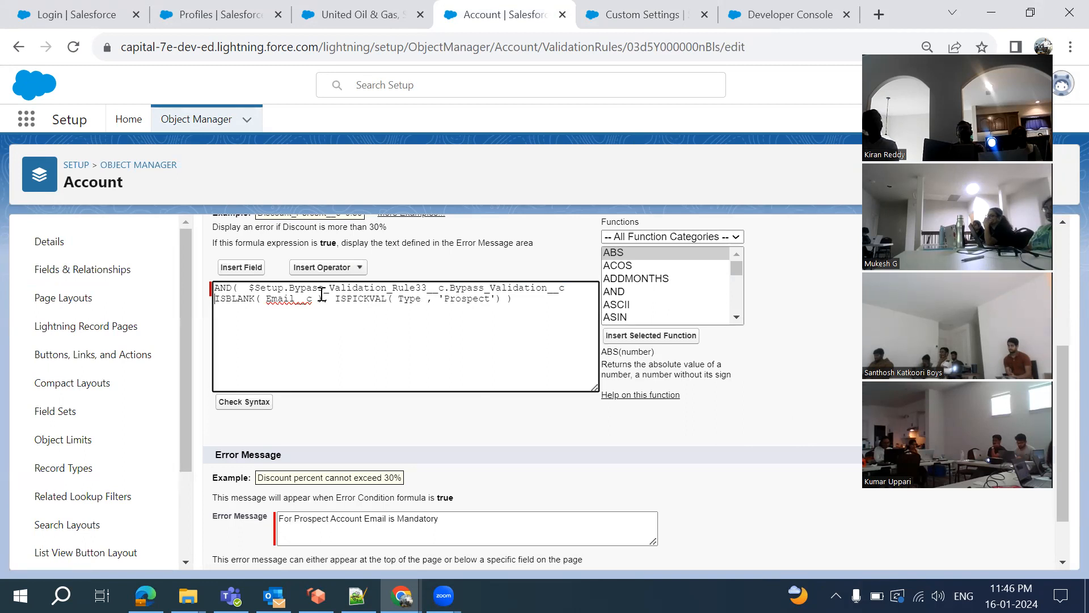
{"action": "left_click", "coordinate": [250, 289]}
{"action": "type", "text": "NOT"}
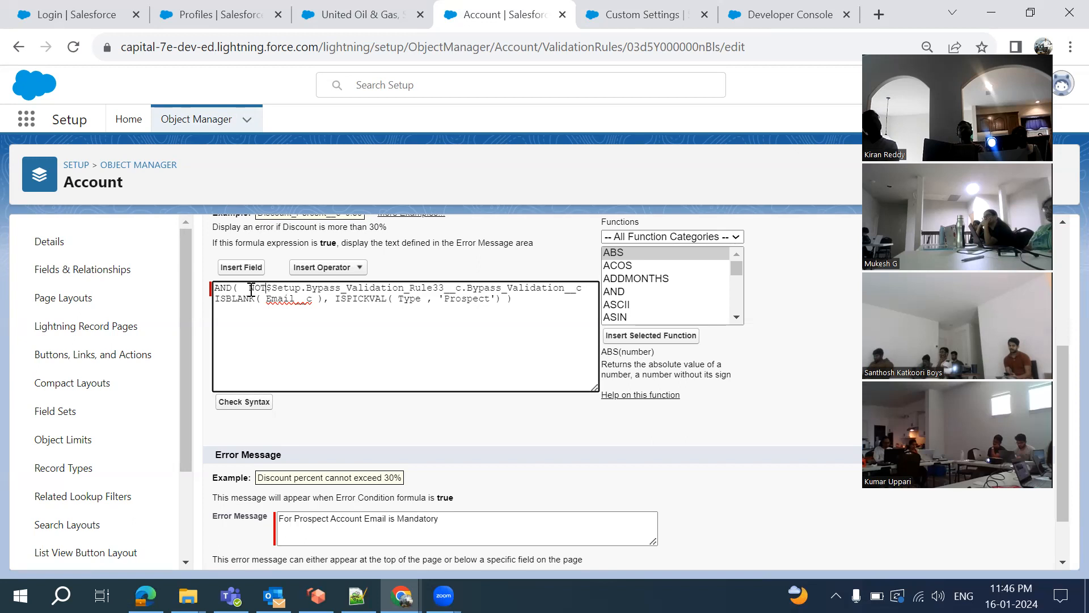
{"action": "type", "text": "("}
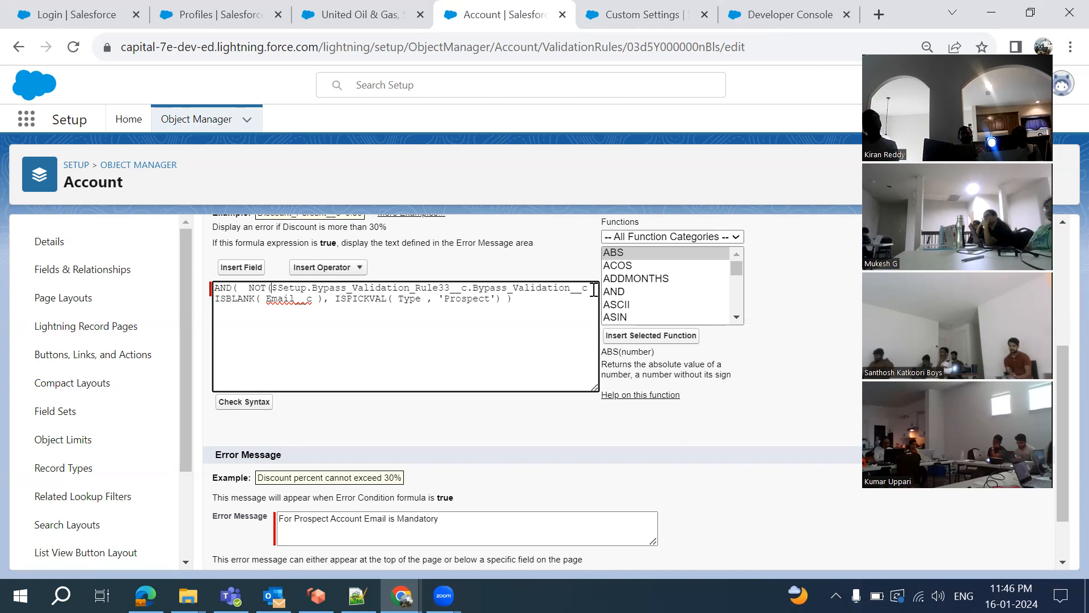
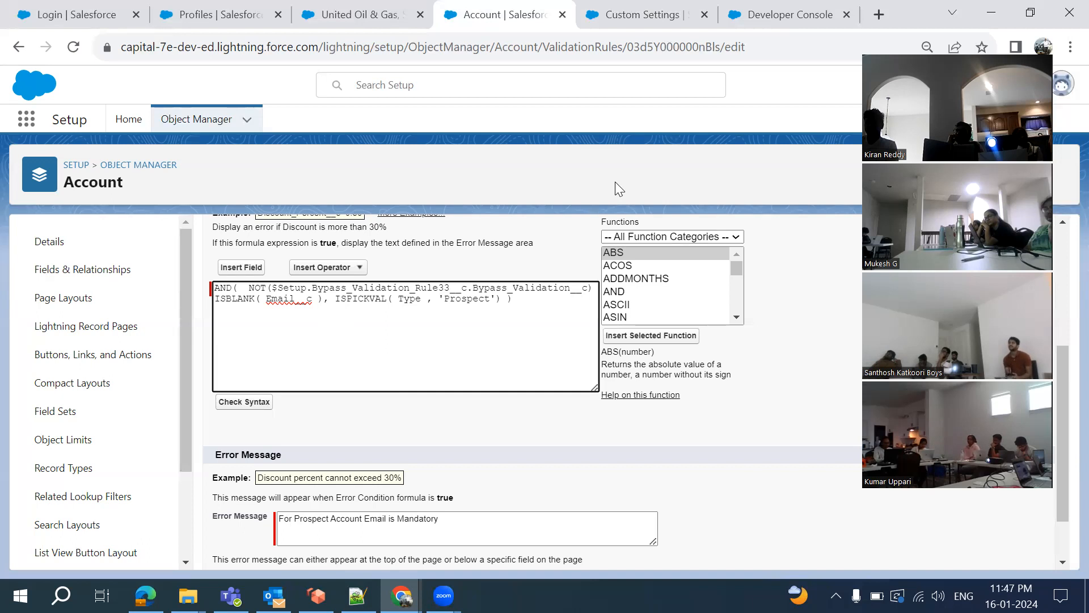
Flip between the validation rule and Custom Settings tabs, ending on the Bypass Validation Rule33 page
{"action": "left_click", "coordinate": [614, 23]}
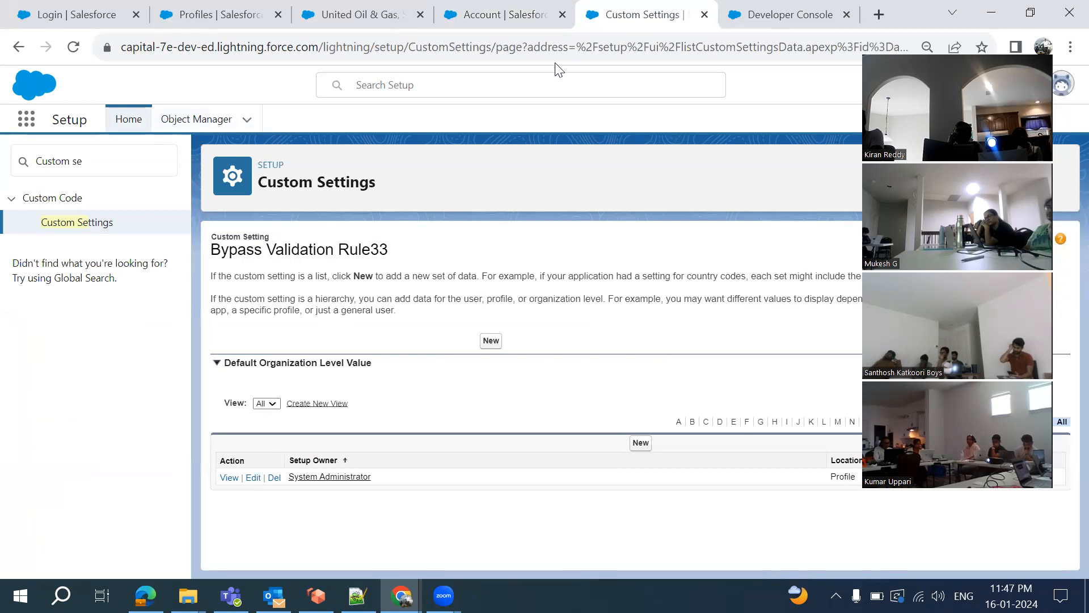
{"action": "left_click", "coordinate": [505, 17]}
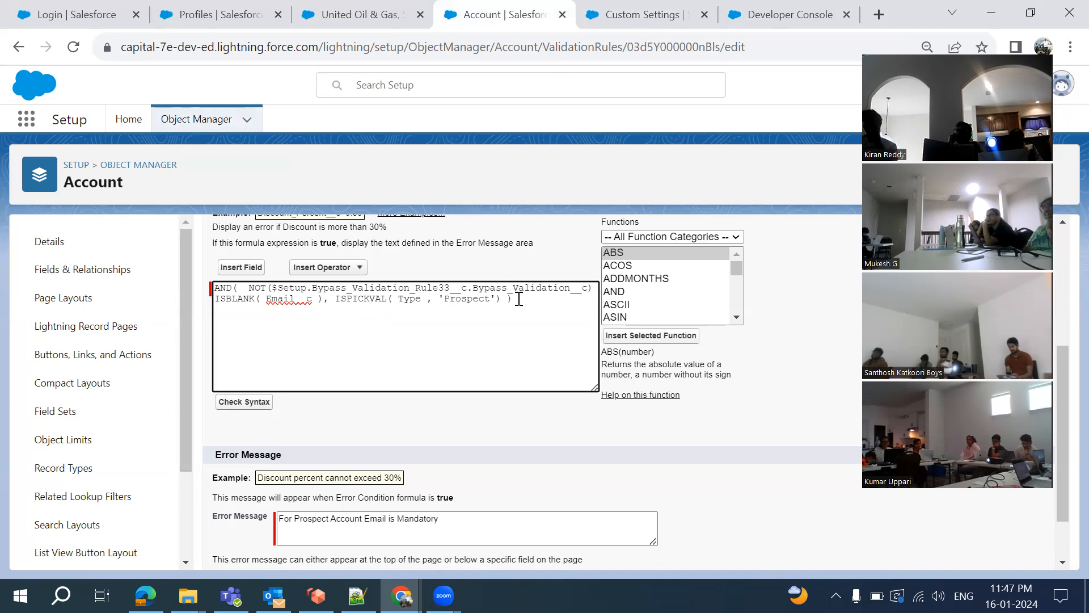
{"action": "left_click", "coordinate": [622, 15]}
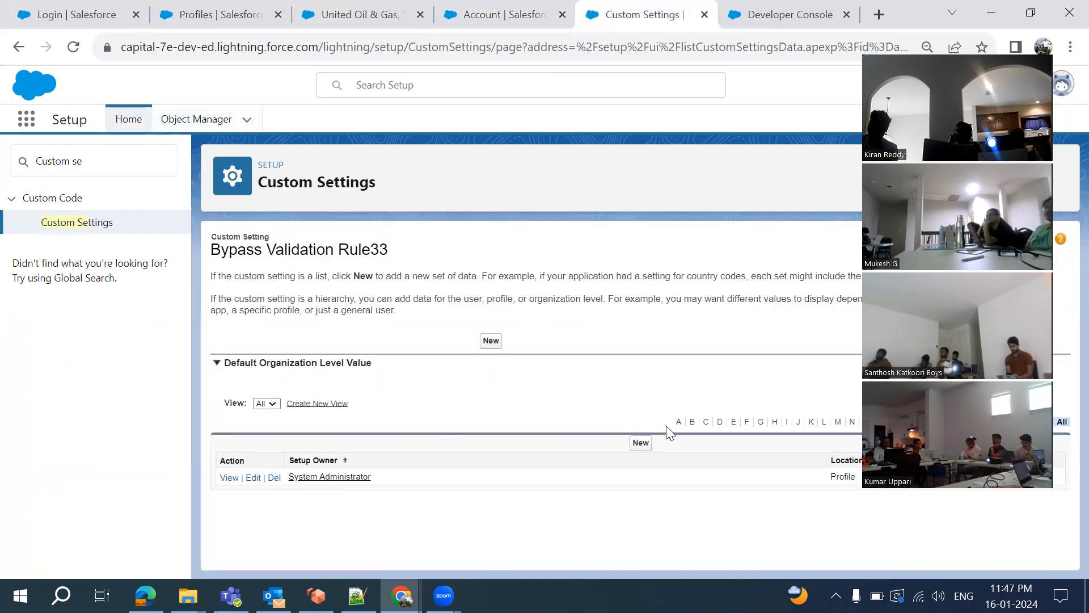
Add a Bypass Validation Rule33 value for the Batch 33 profile with Bypass Validation checked, and save it
{"action": "left_click", "coordinate": [642, 444]}
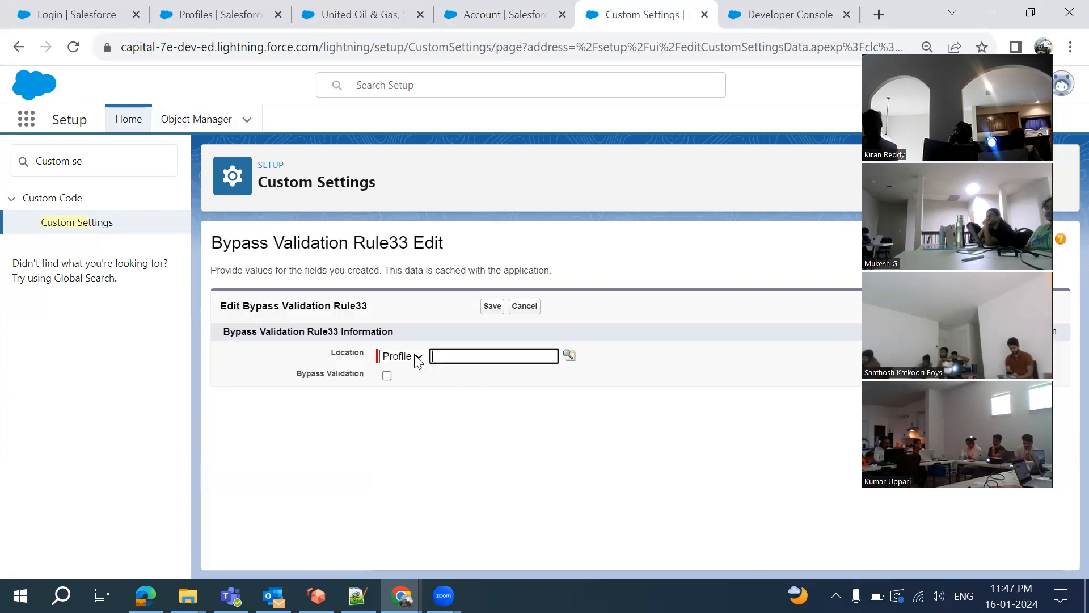
{"action": "left_click", "coordinate": [569, 355]}
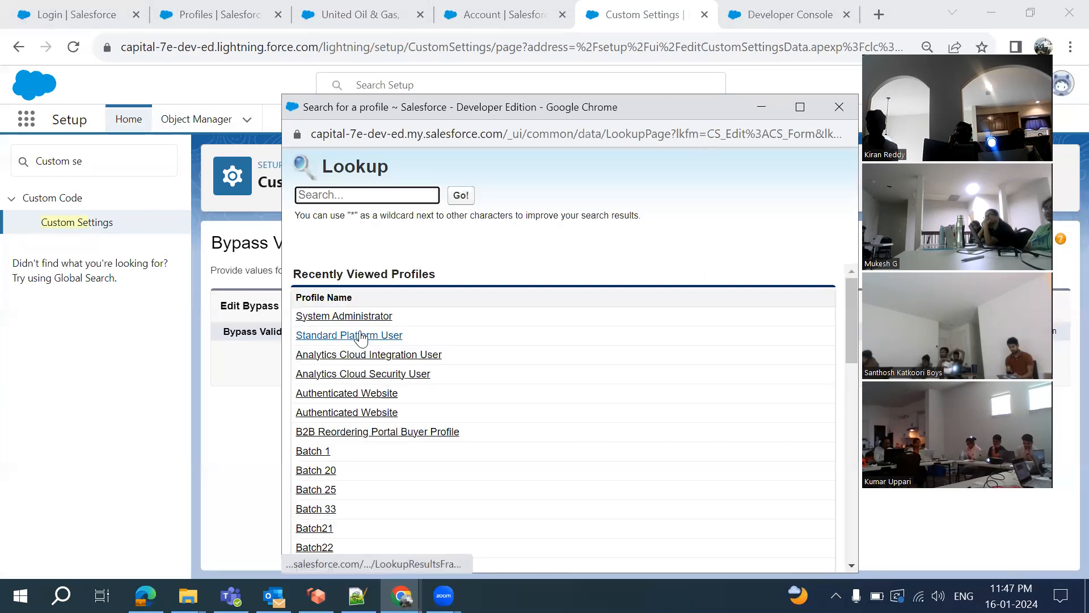
{"action": "scroll", "coordinate": [418, 466], "scroll_direction": "down", "scroll_amount": 1}
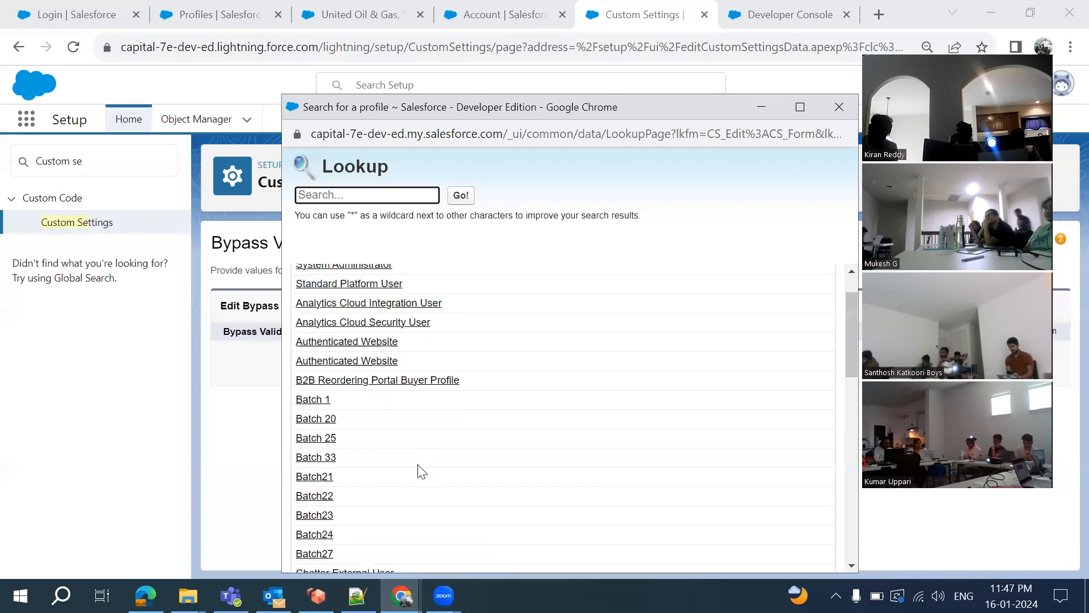
{"action": "left_click", "coordinate": [325, 441]}
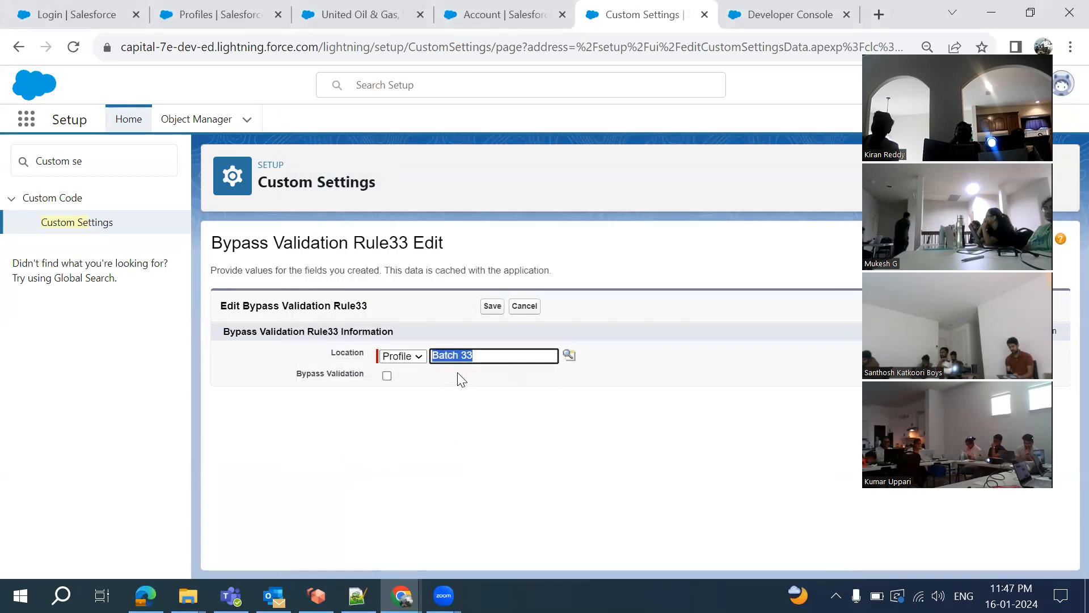
{"action": "left_click", "coordinate": [387, 376]}
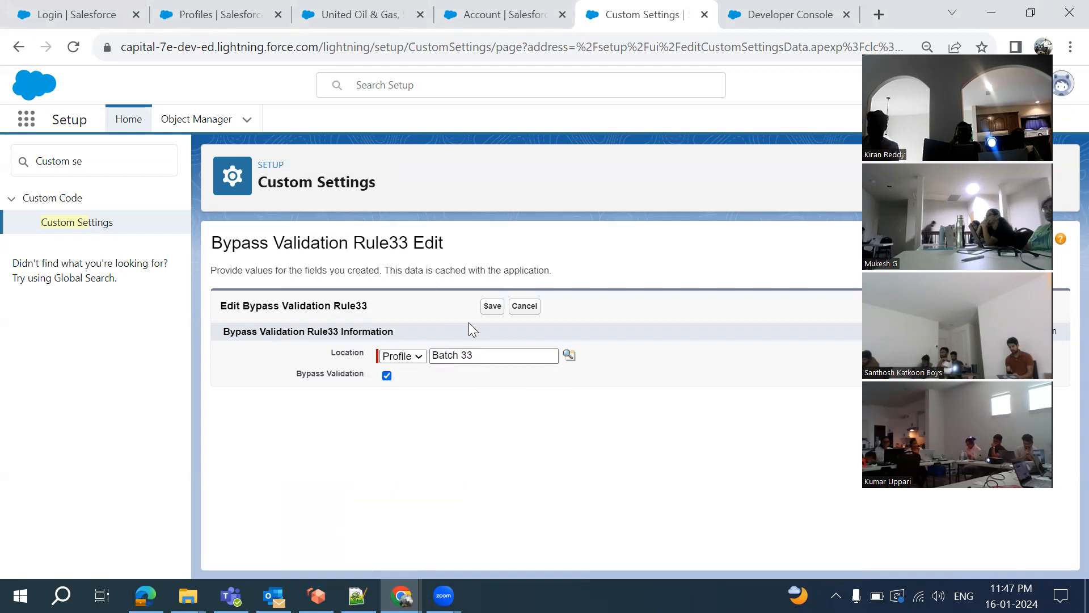
{"action": "left_click", "coordinate": [493, 309]}
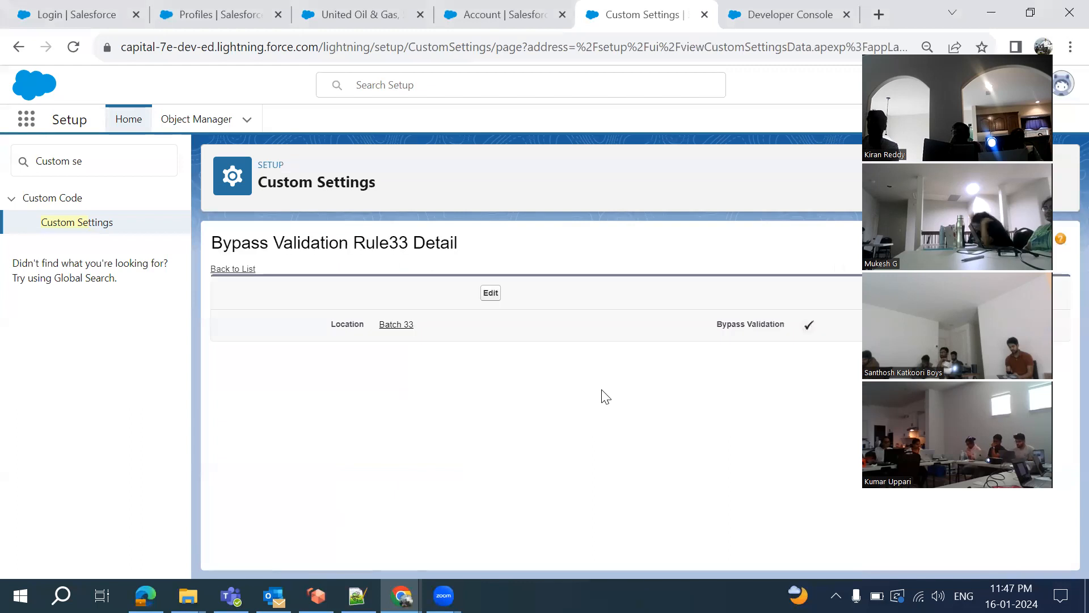
Back on the values list, add a User-location record for the CFO user with Bypass Validation checked, and save
{"action": "left_click", "coordinate": [233, 267]}
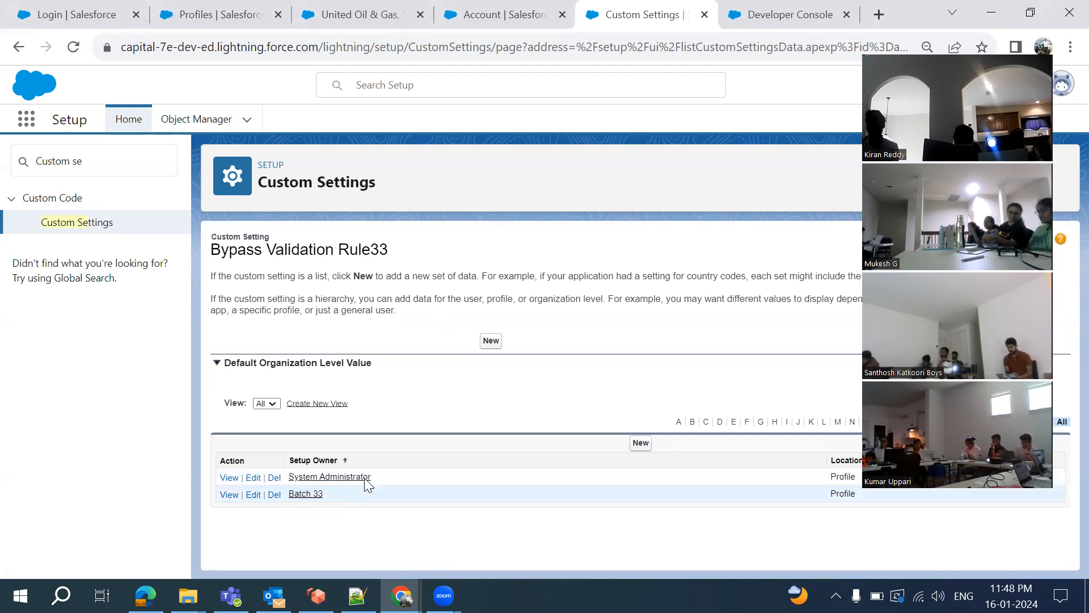
{"action": "left_click", "coordinate": [639, 447]}
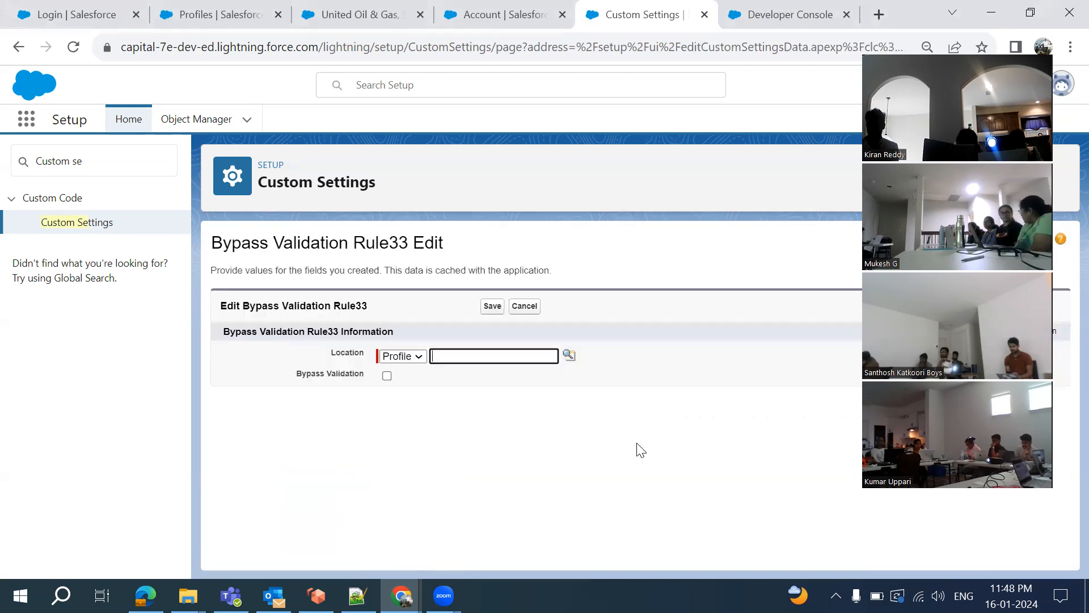
{"action": "left_click", "coordinate": [412, 356]}
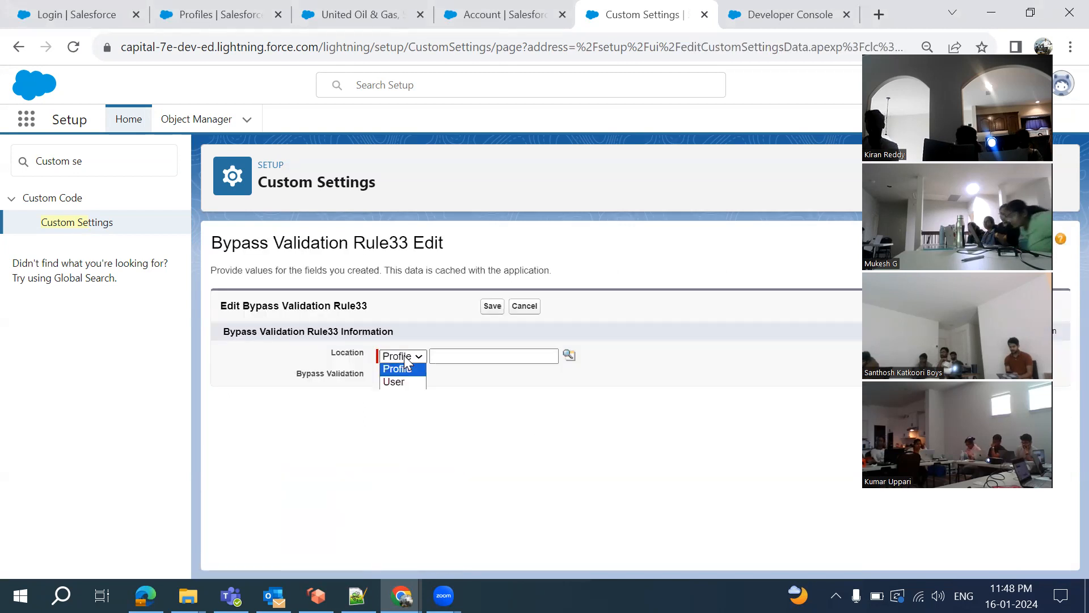
{"action": "left_click", "coordinate": [404, 382]}
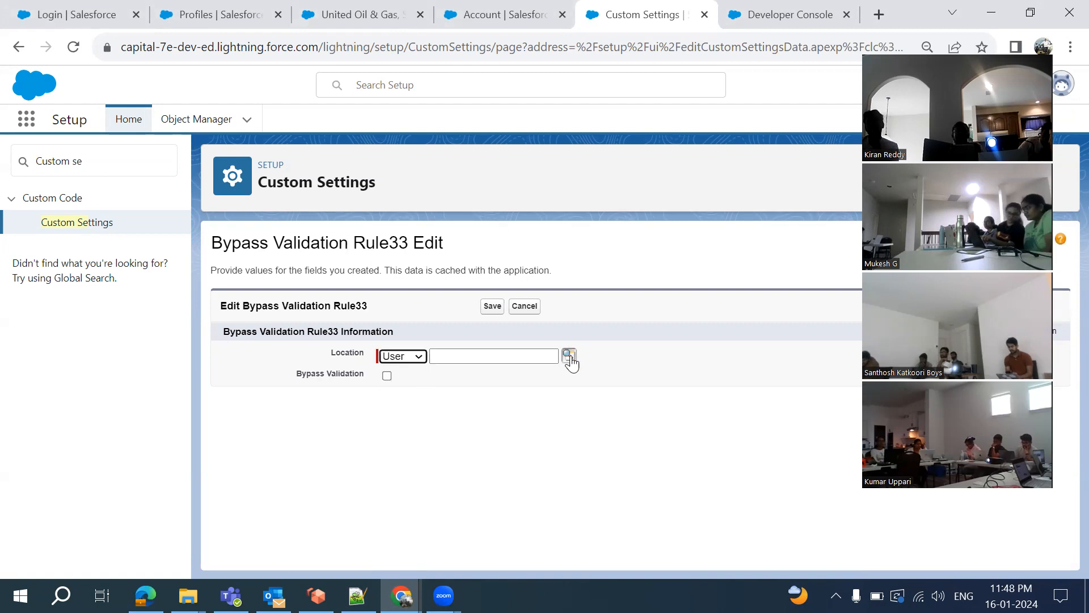
{"action": "left_click", "coordinate": [569, 355]}
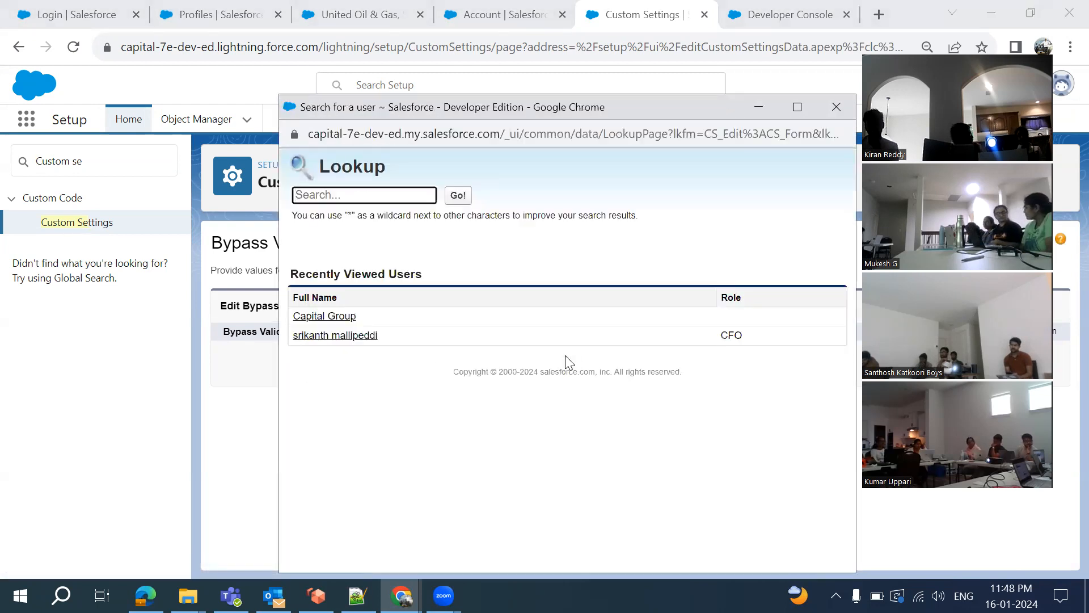
{"action": "left_click", "coordinate": [334, 336]}
{"action": "left_click", "coordinate": [387, 376]}
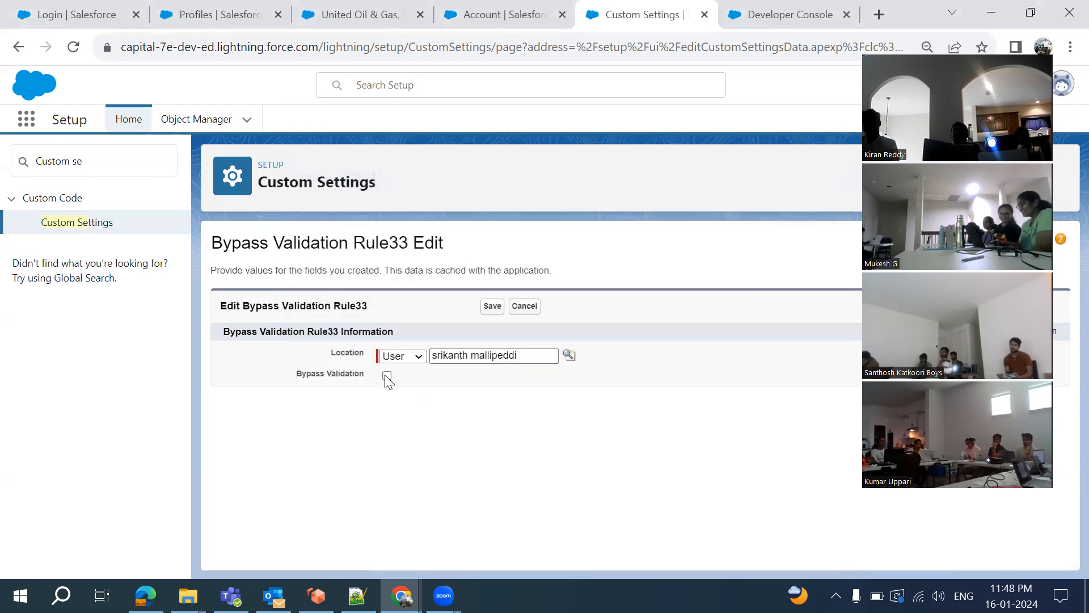
{"action": "left_click", "coordinate": [493, 306]}
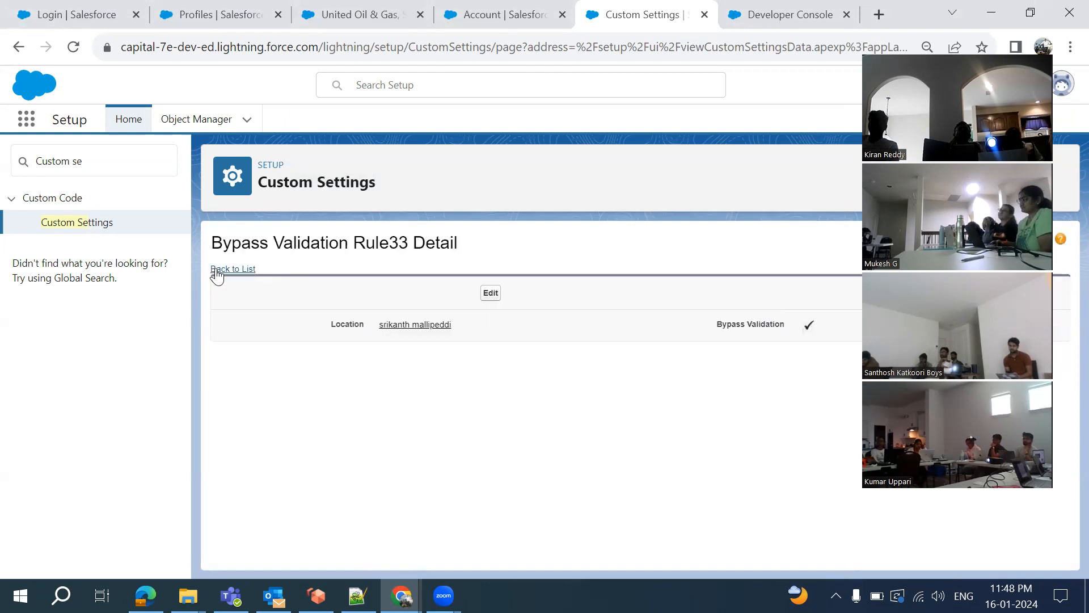
Go back to the setting's records list, then switch to the Account validation rule editor tab
{"action": "left_click", "coordinate": [216, 269]}
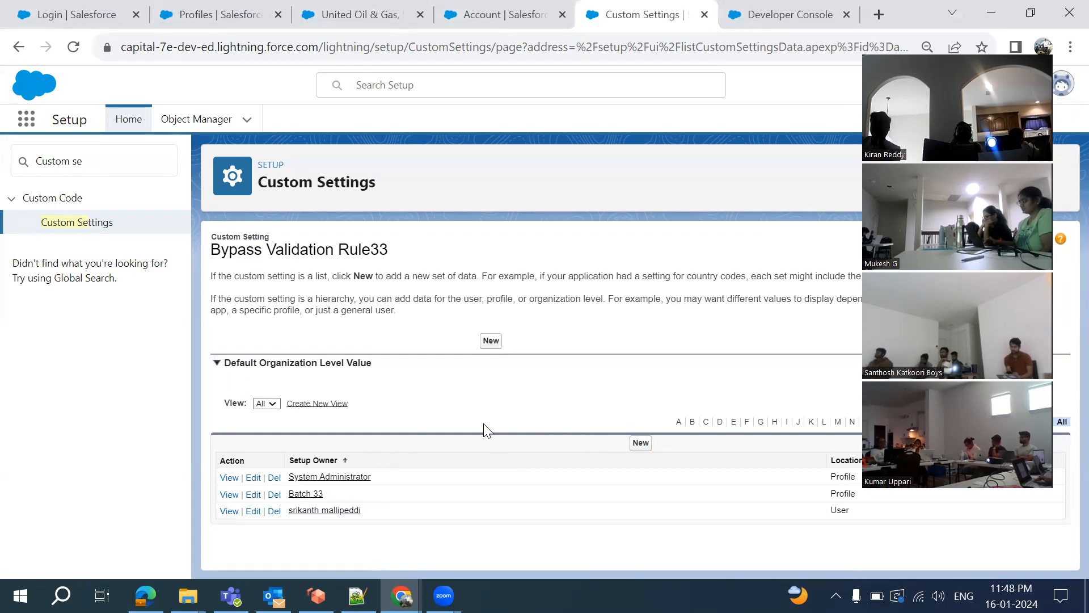
{"action": "left_click", "coordinate": [480, 16]}
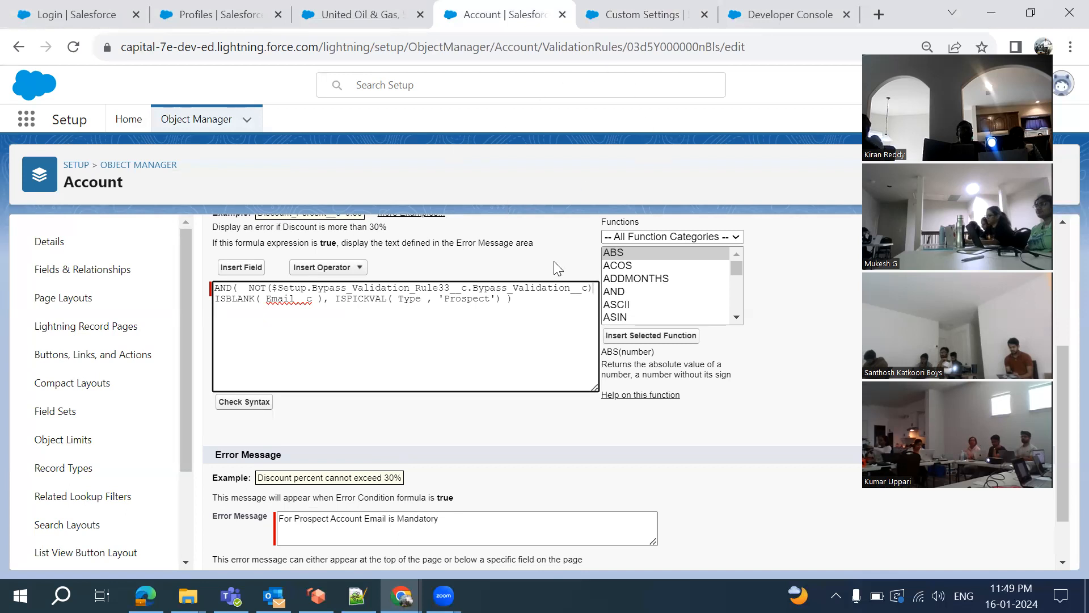
Switch to the Bypass Validation Rule33 page listing System Administrator, Batch 33 and the user record
{"action": "left_click", "coordinate": [628, 25]}
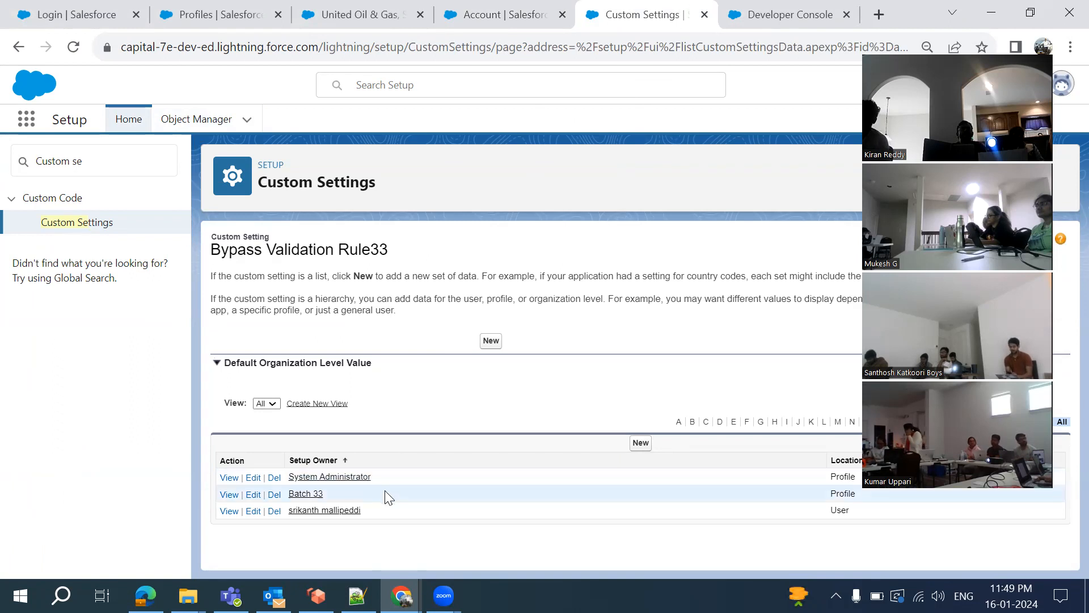
Delete the Batch 33 profile record and confirm the deletion
{"action": "left_click", "coordinate": [275, 496]}
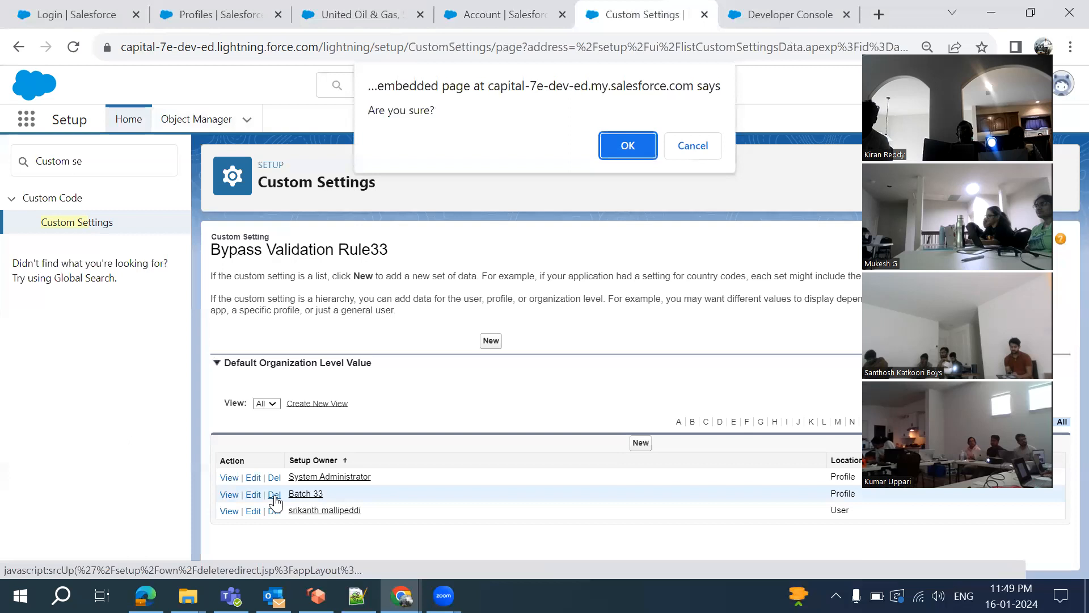
{"action": "left_click", "coordinate": [610, 148]}
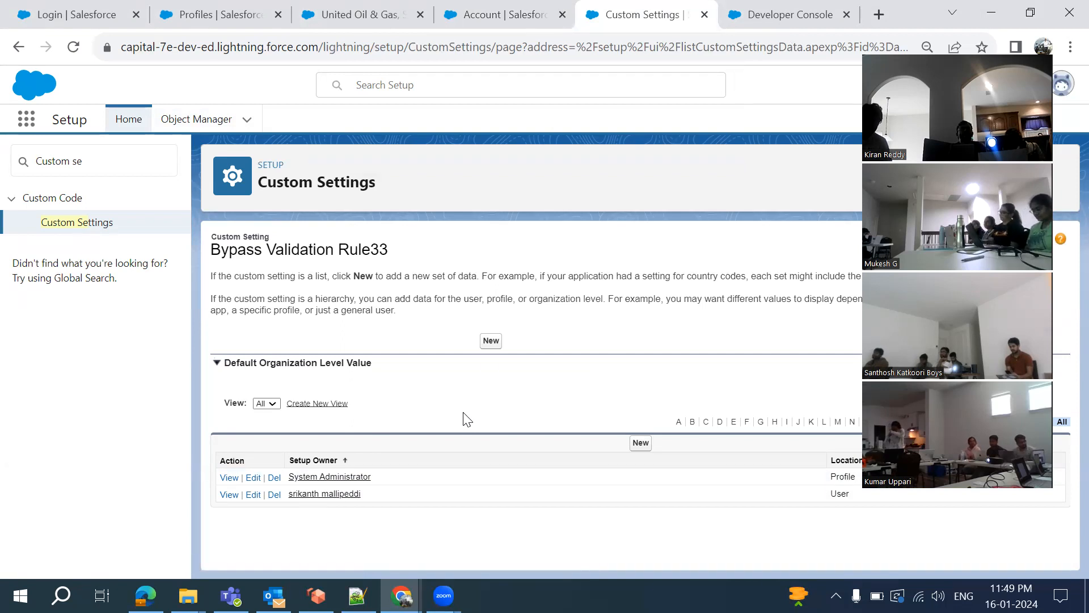
Return to the Account validation rule editor and try saving the rule
{"action": "left_click", "coordinate": [477, 16]}
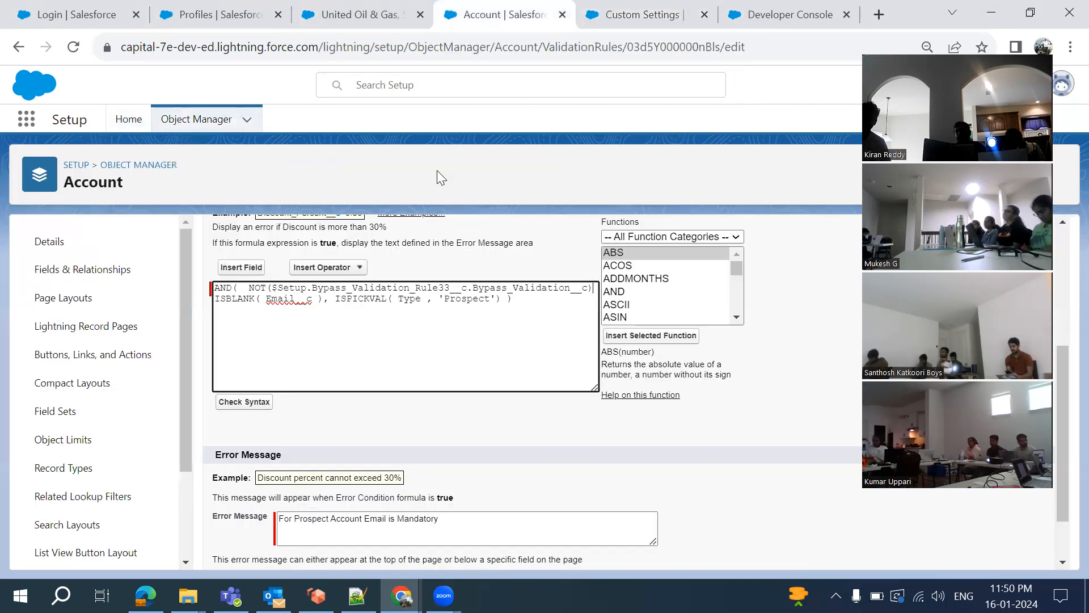
{"action": "scroll", "coordinate": [450, 357], "scroll_direction": "up", "scroll_amount": 3}
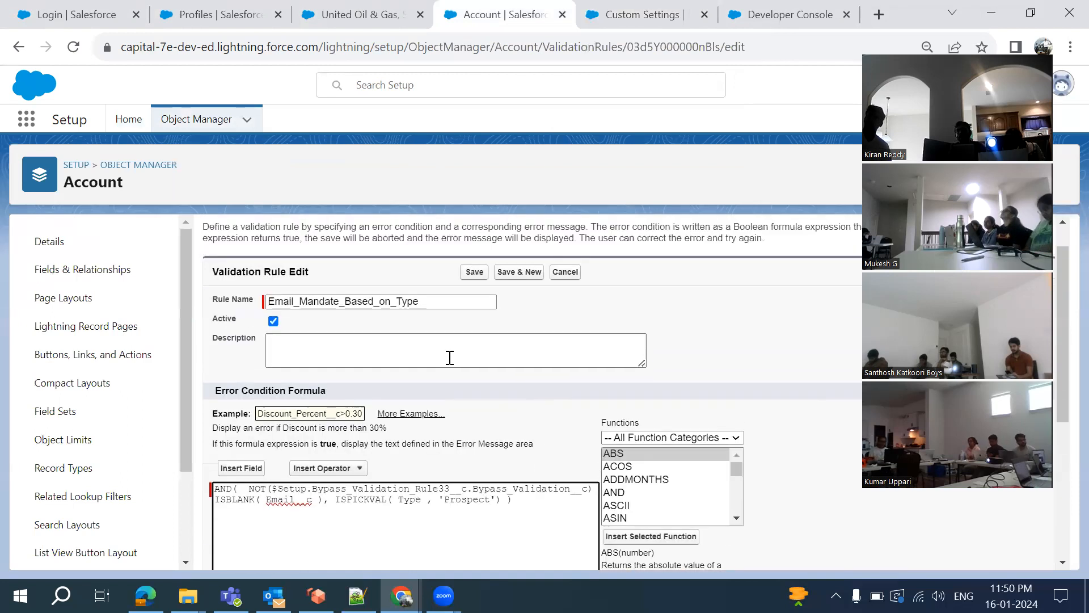
{"action": "left_click", "coordinate": [470, 272]}
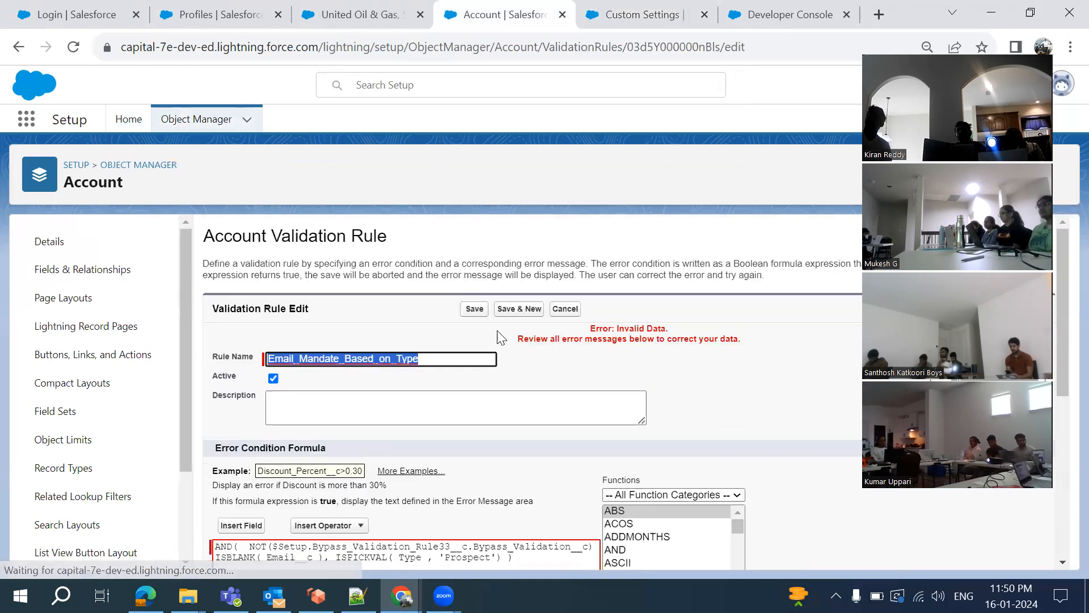
{"action": "scroll", "coordinate": [477, 366], "scroll_direction": "down", "scroll_amount": 5}
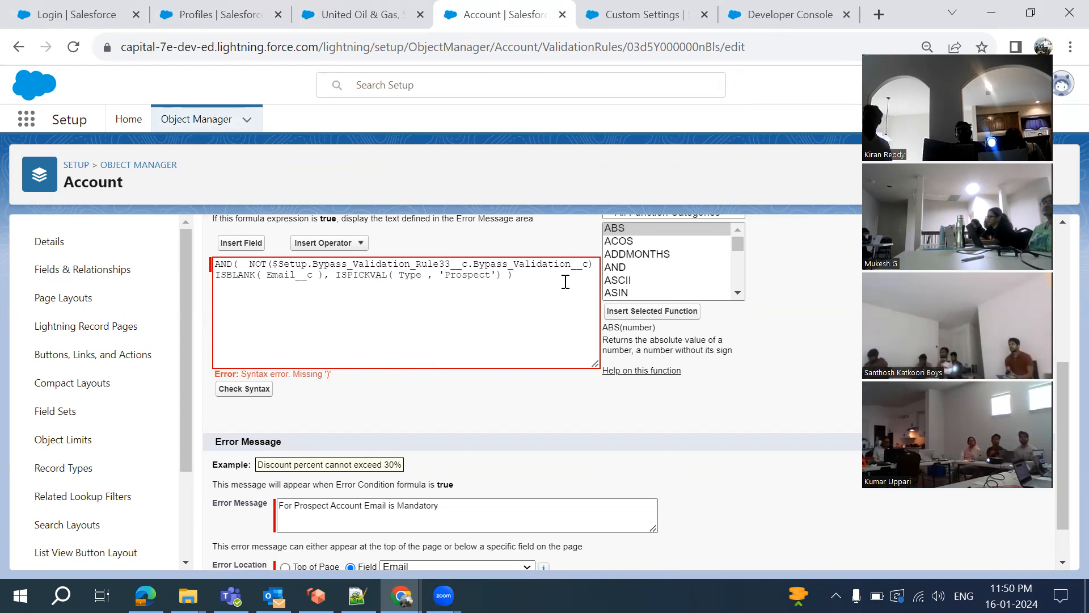
Add the missing comma after the NOT(...) condition, confirm Check Syntax reports no errors, and save
{"action": "left_click", "coordinate": [595, 267]}
{"action": "type", "text": ","}
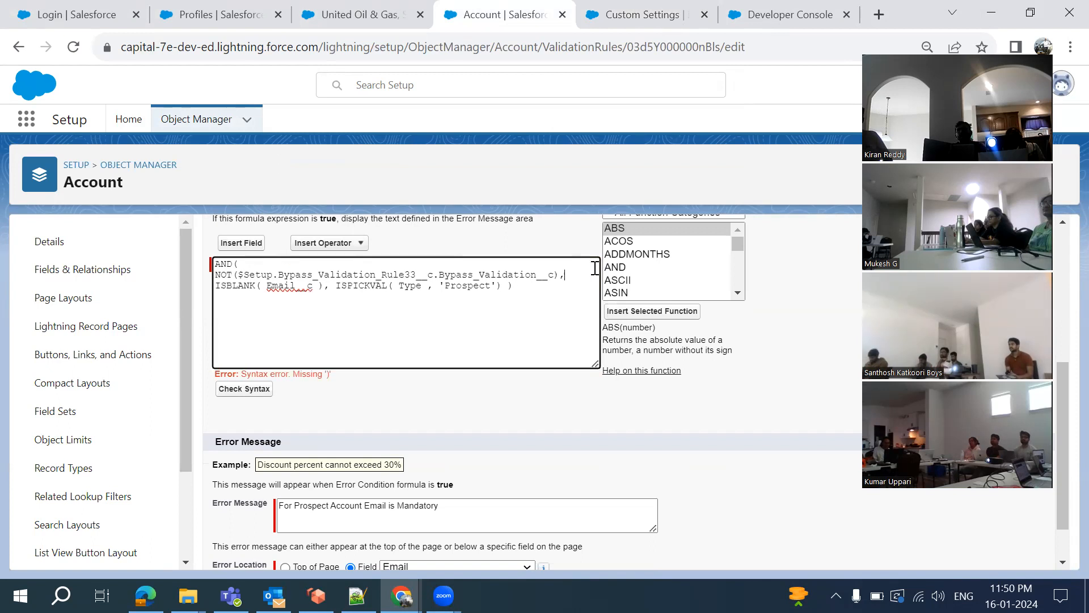
{"action": "left_click", "coordinate": [247, 389]}
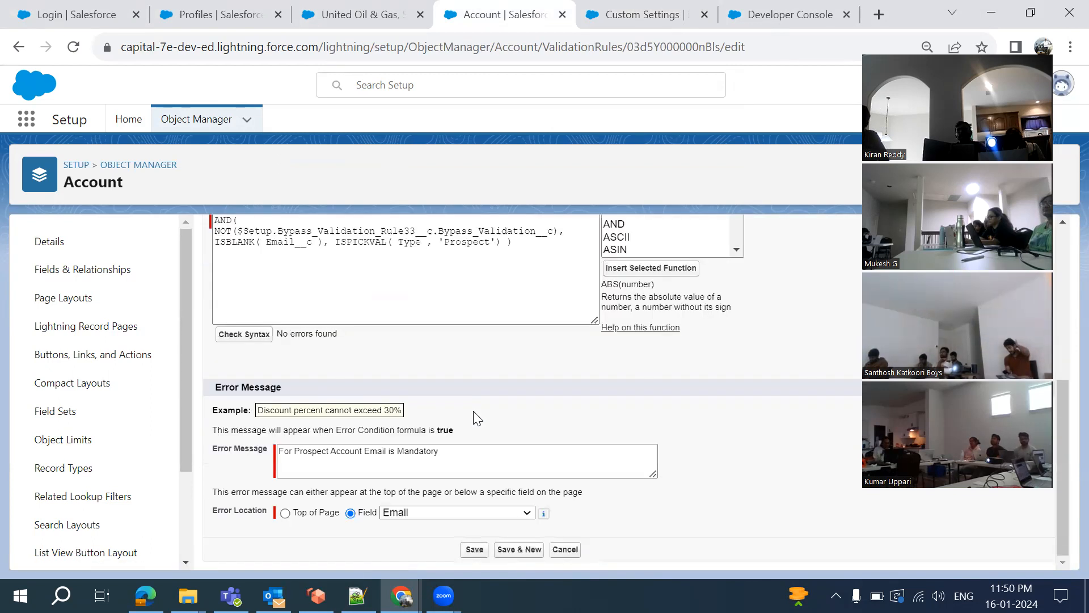
{"action": "left_click", "coordinate": [474, 233]}
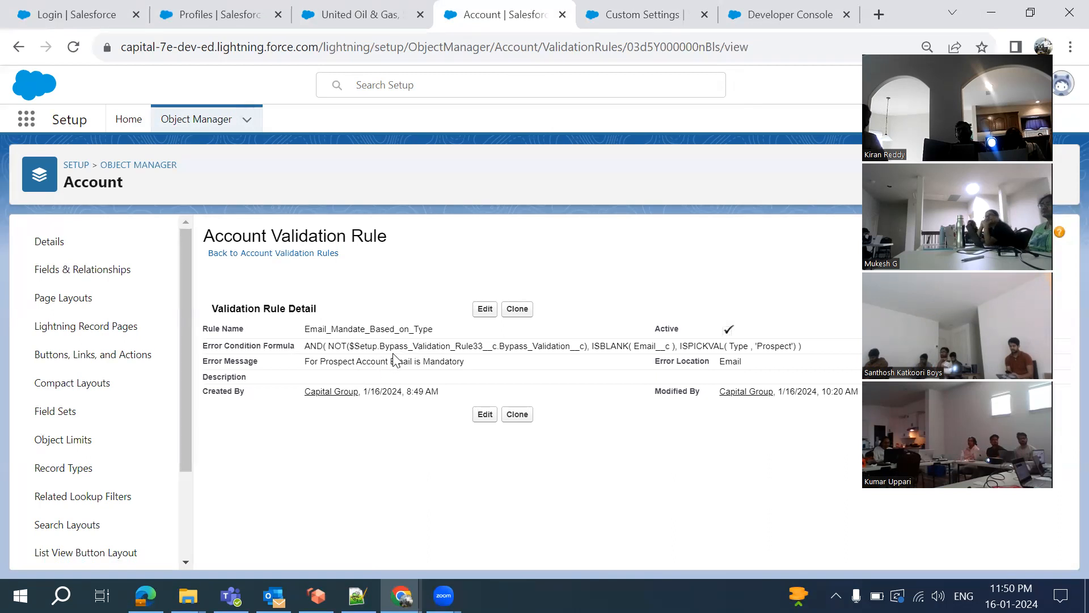
{"action": "double_click", "coordinate": [540, 346]}
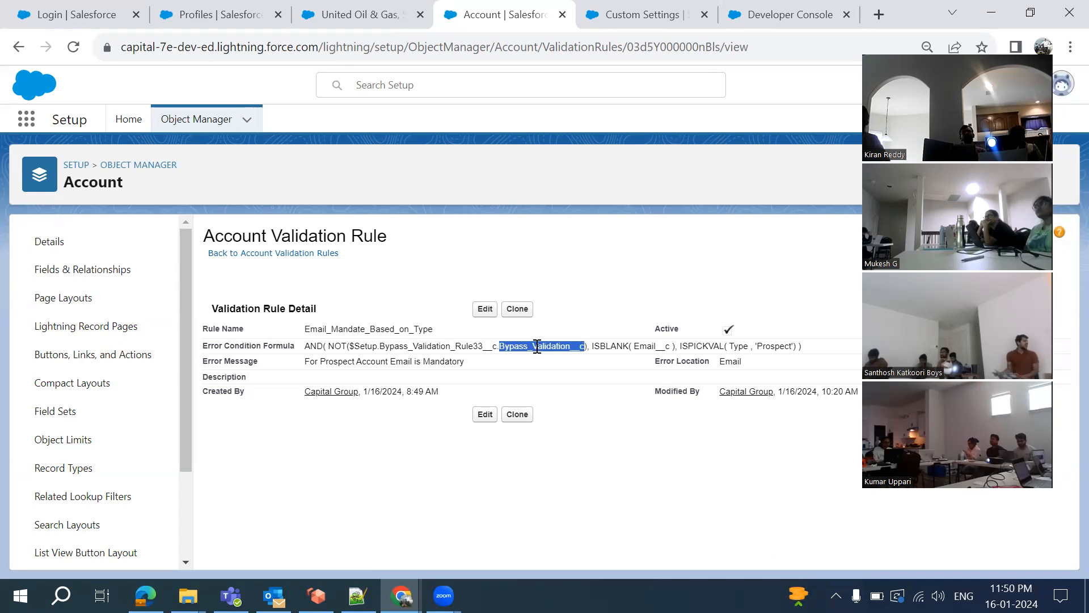
{"action": "left_click", "coordinate": [614, 19]}
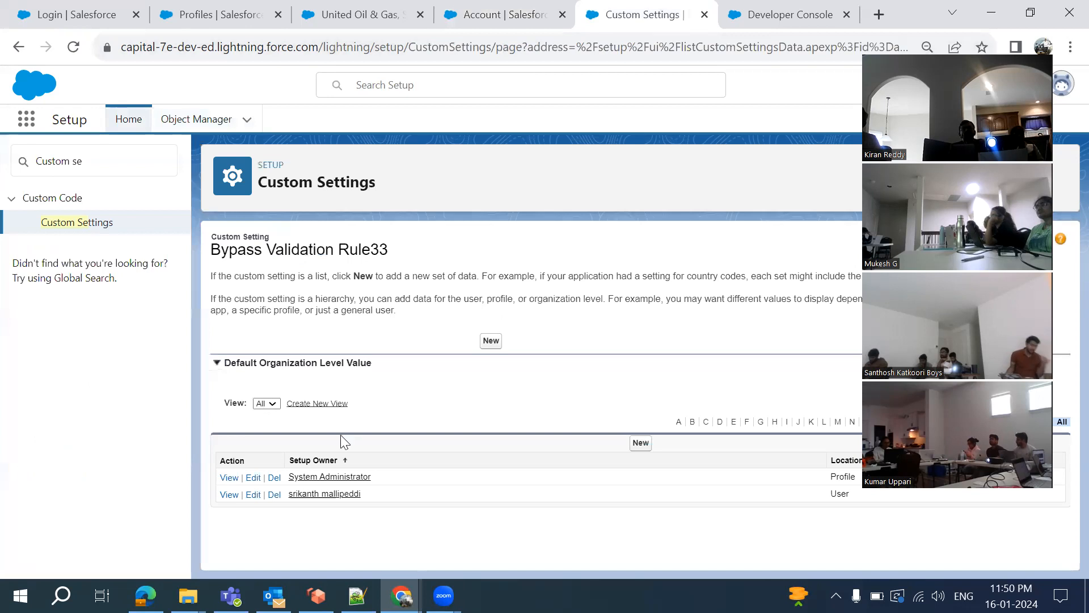
{"action": "left_click", "coordinate": [502, 15]}
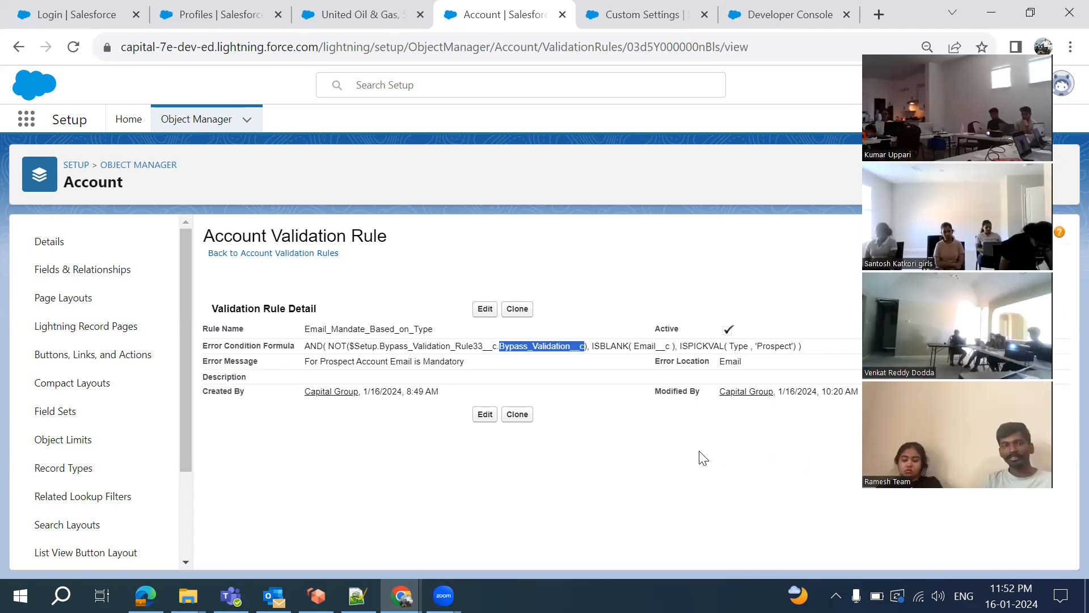
Clear the formula selection and switch to the Bypass Validation Rule33 page showing System Administrator and one user
{"action": "left_click", "coordinate": [732, 456]}
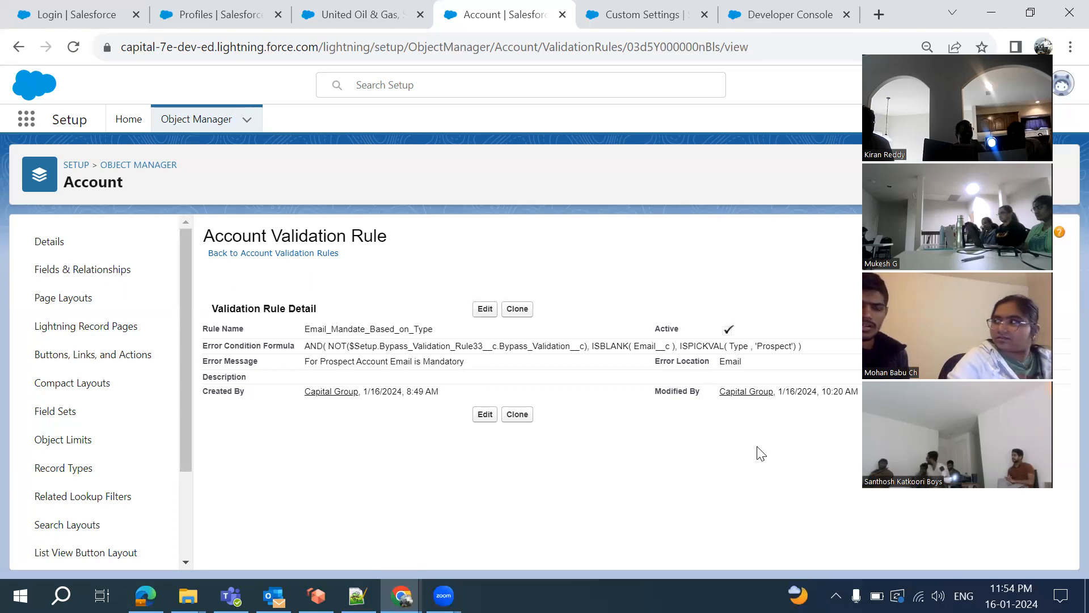
{"action": "left_click", "coordinate": [634, 16]}
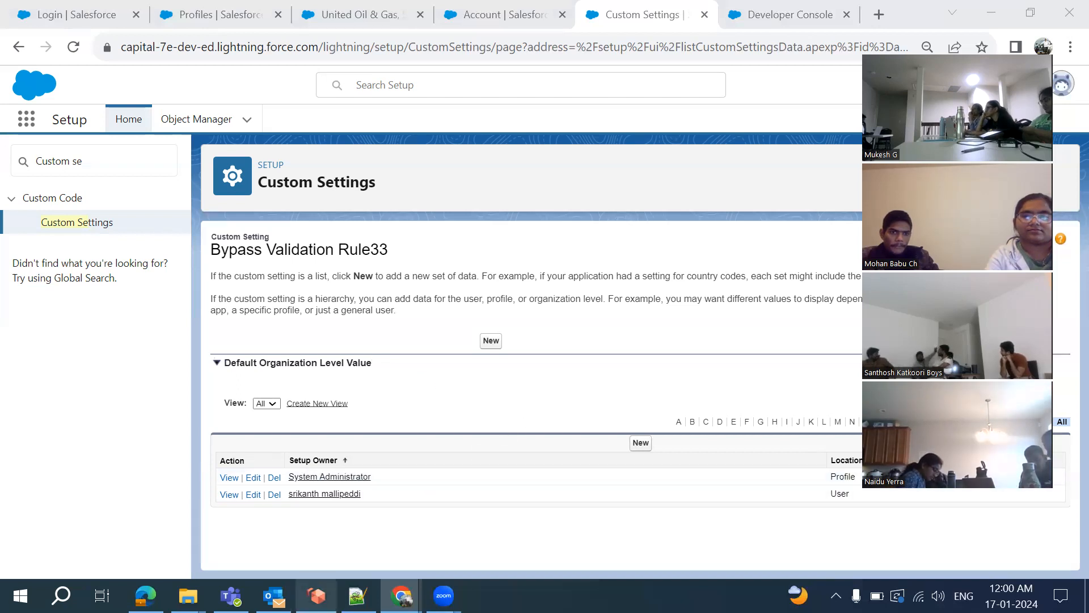
Switch to Notepad++ showing the 'new 17' notes with the product-discount IF/AND formula drafts
{"action": "left_click", "coordinate": [358, 595]}
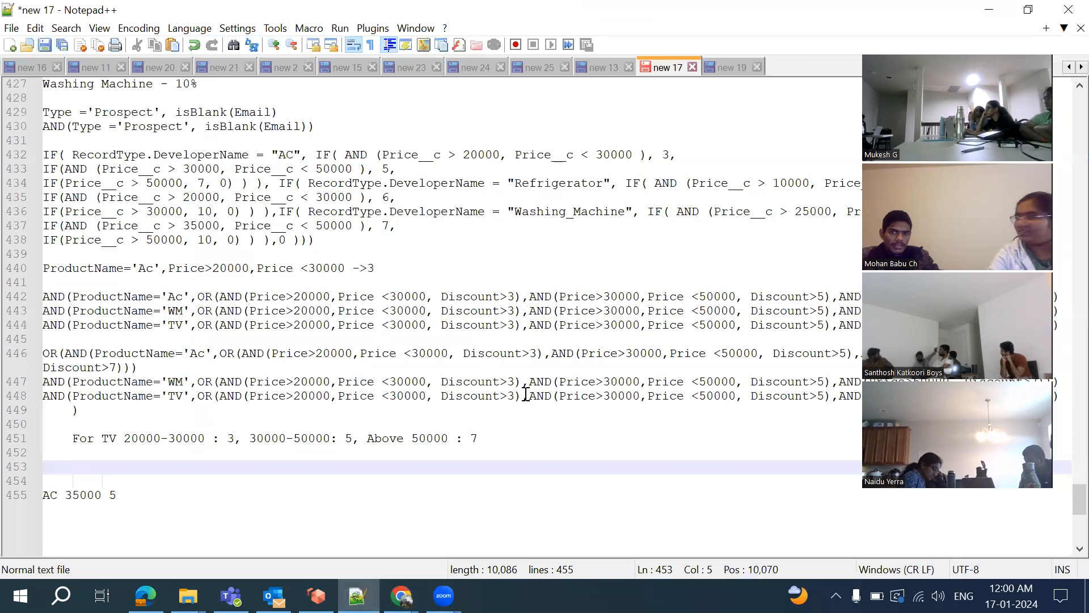